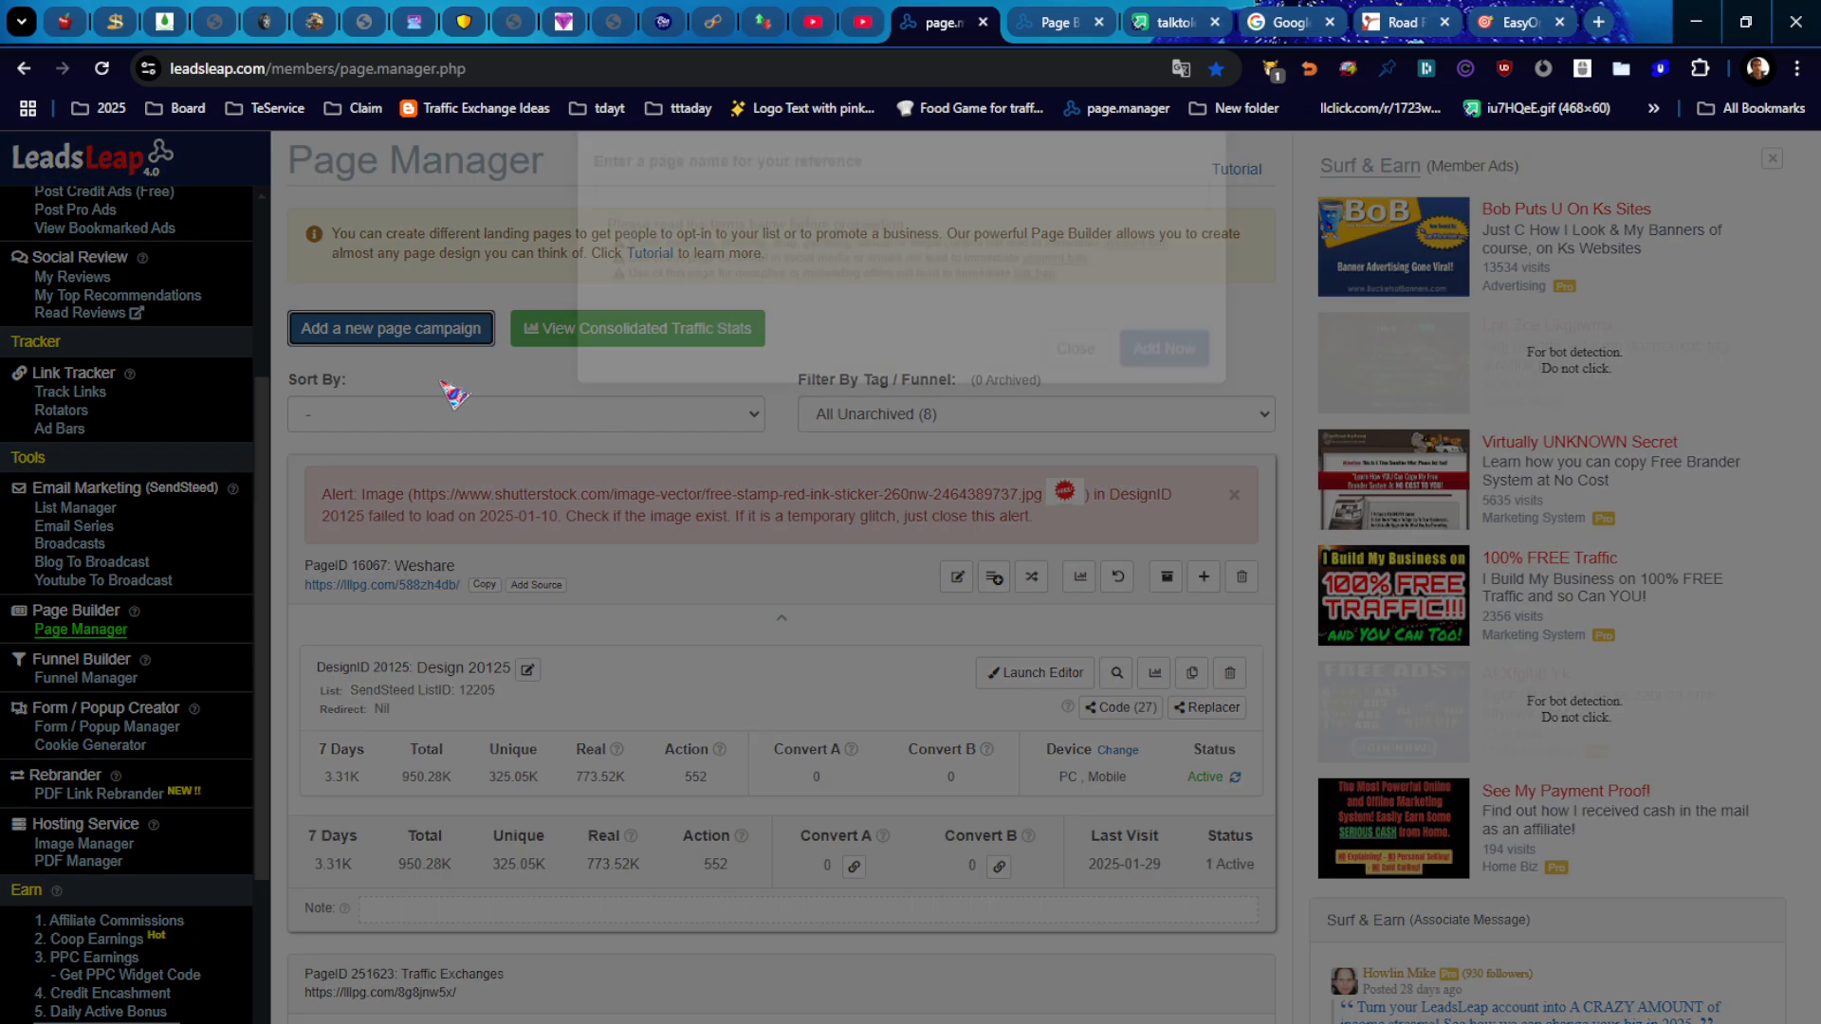
Step: Add a new page campaign with the reference name "Traffic Exchanges"
left_click(716, 261)
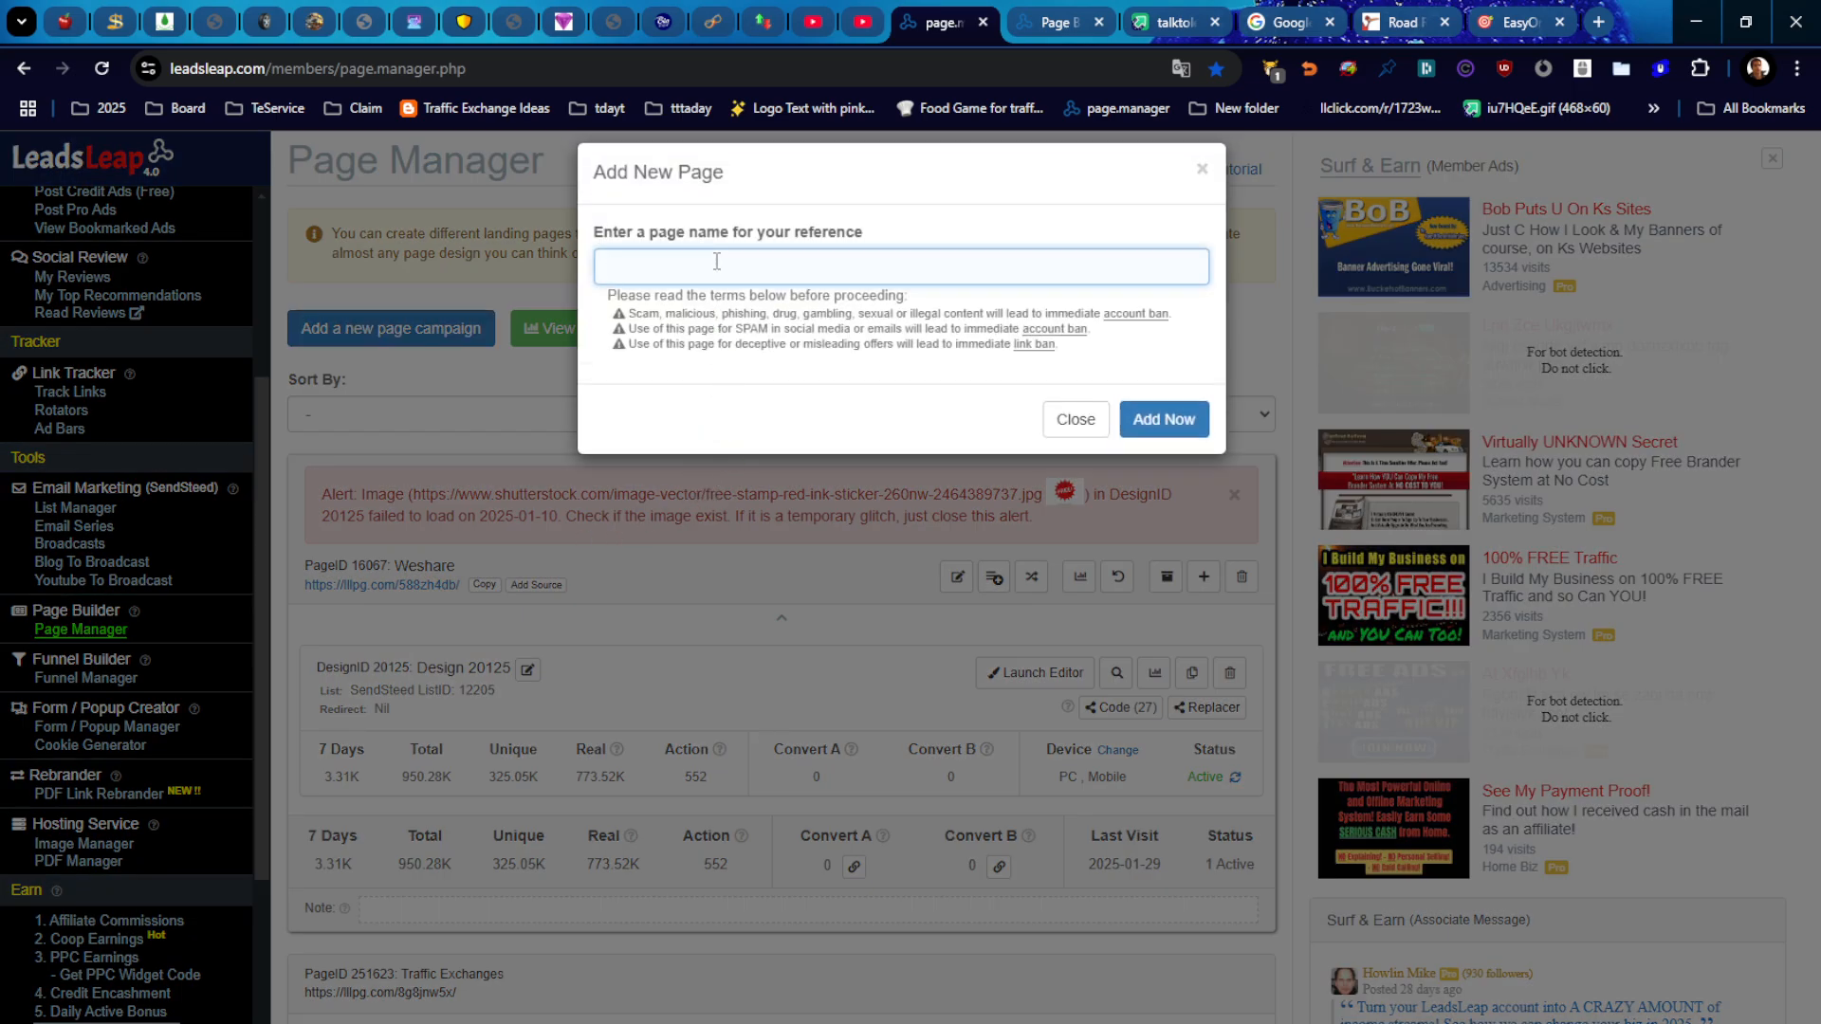
type("Traffic Exchanges")
left_click(1164, 419)
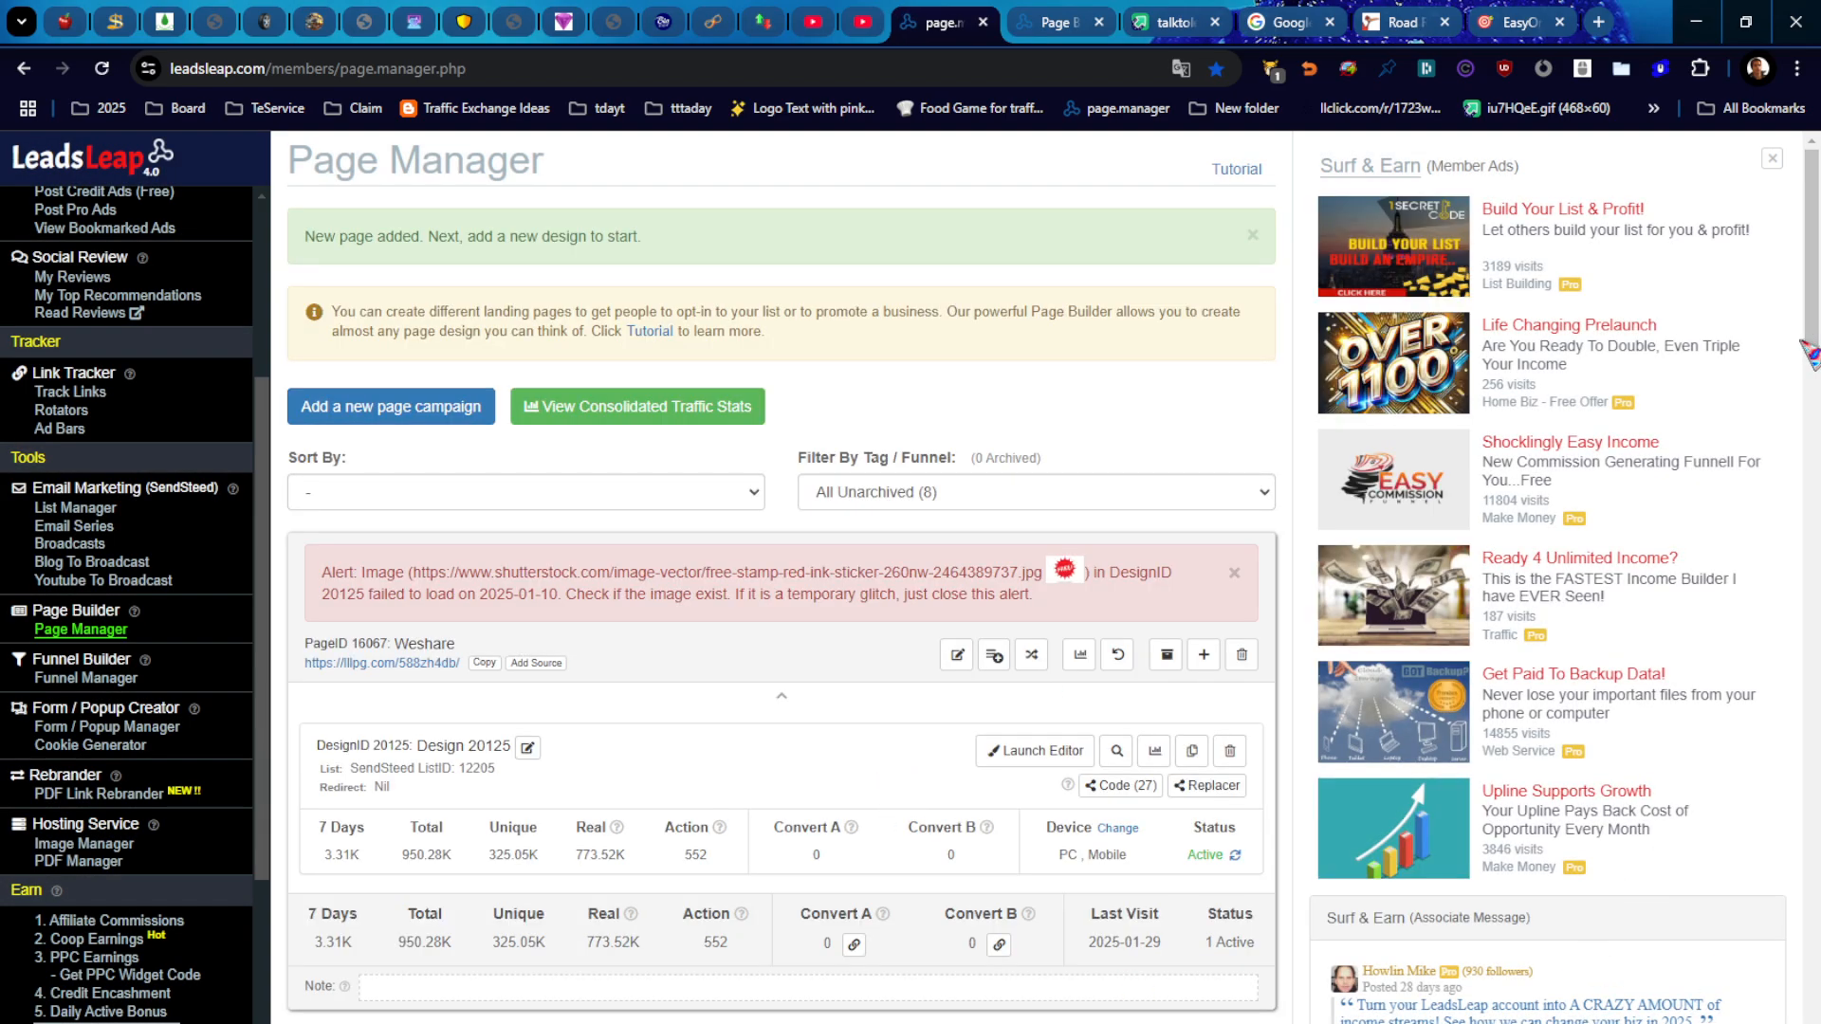
Step: Add a blank page design to the newly created Traffic Exchanges page
scroll(1599, 473, "down", 5)
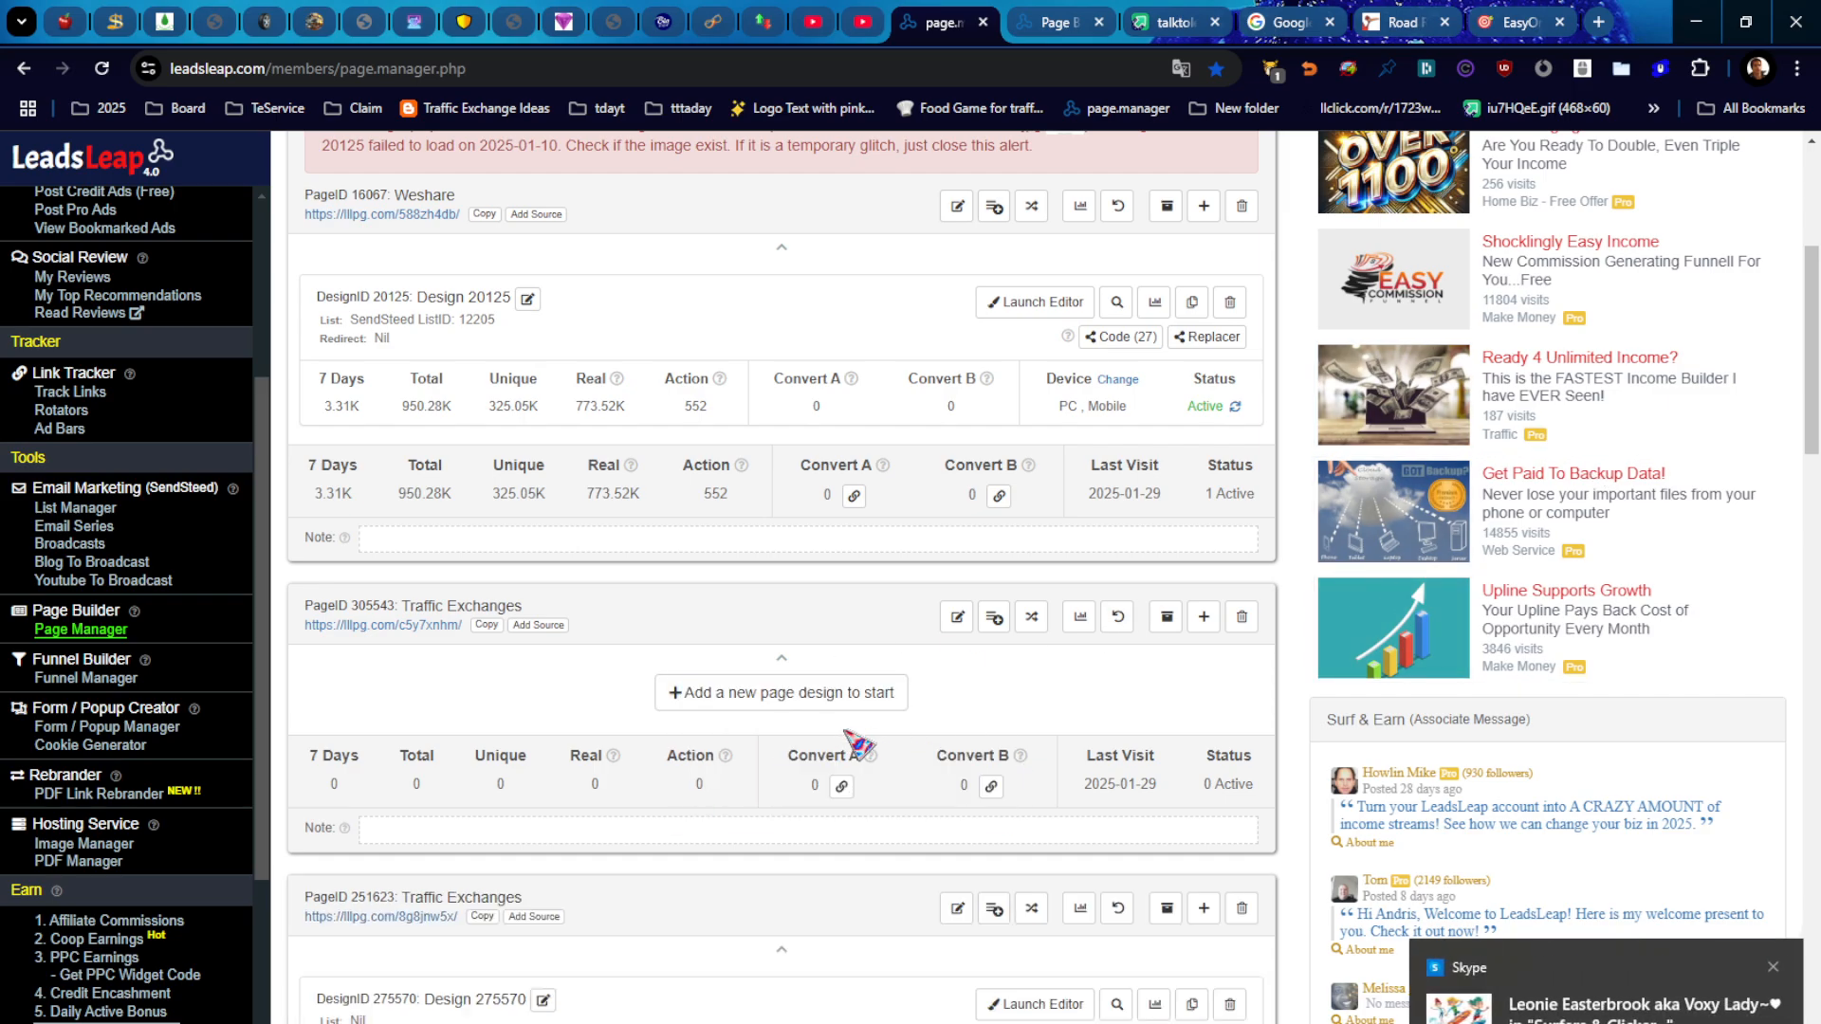
left_click(726, 702)
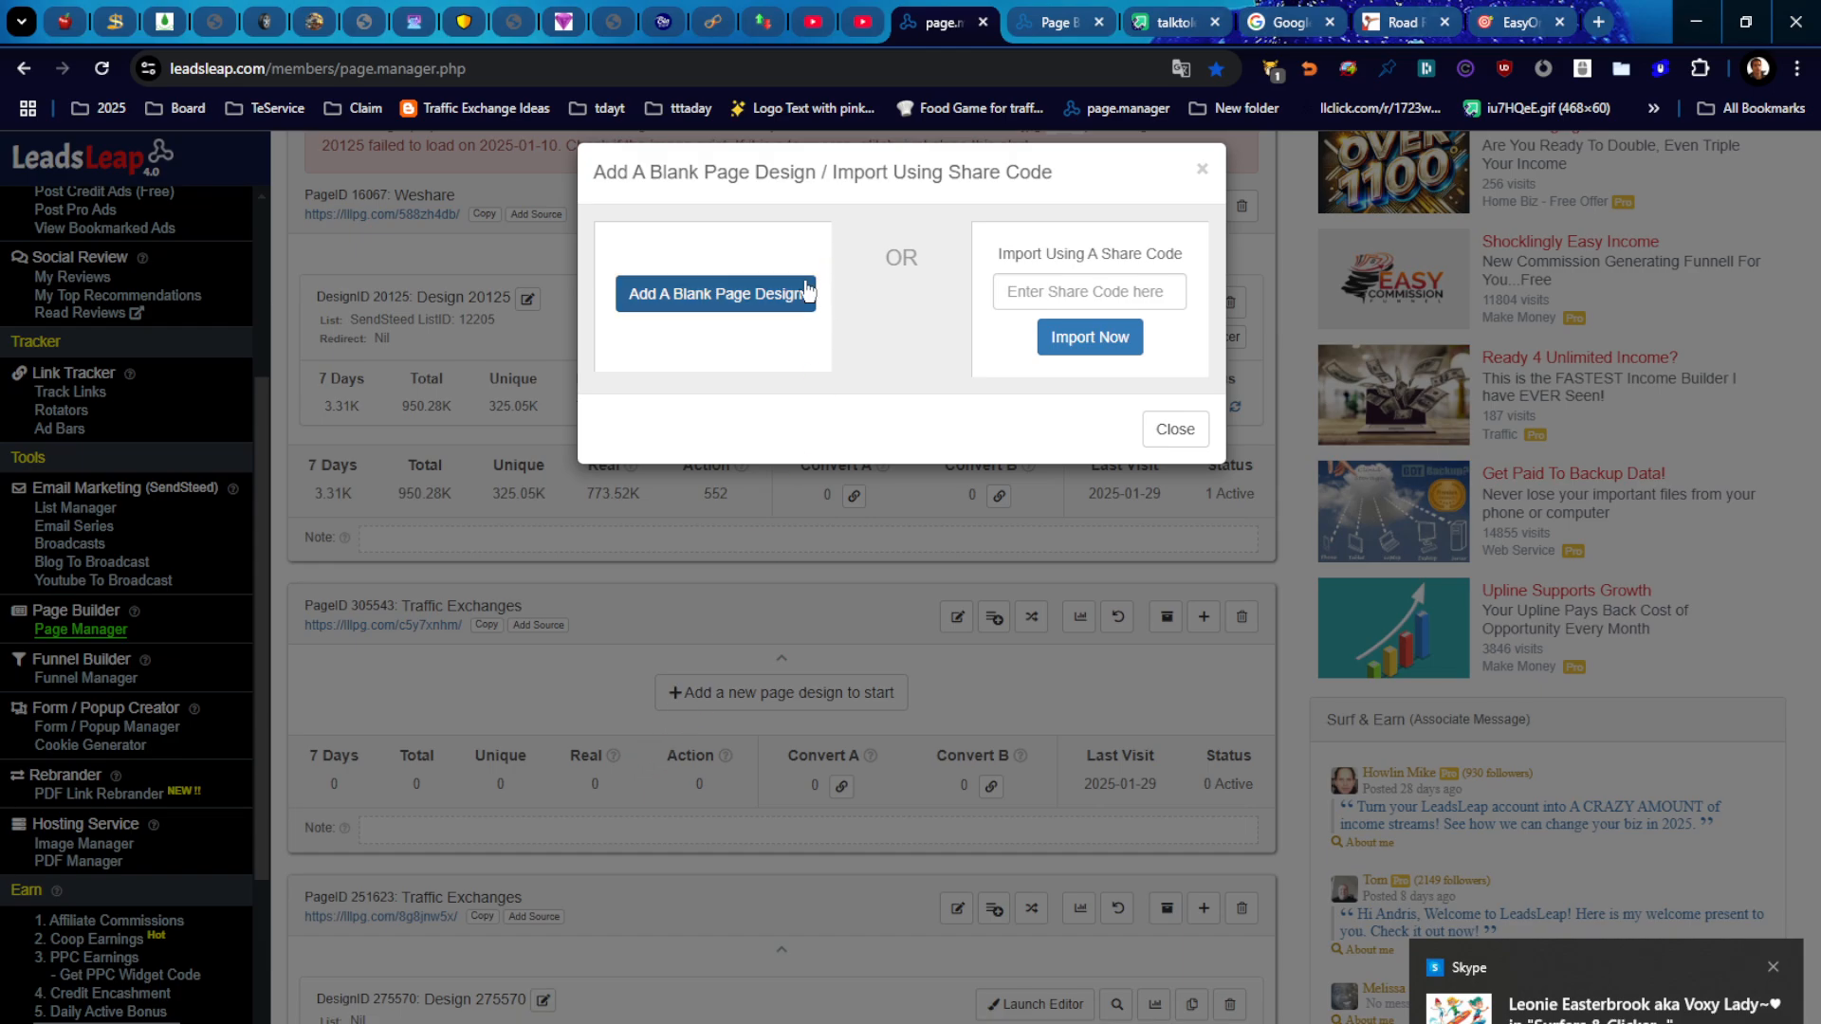
left_click(676, 301)
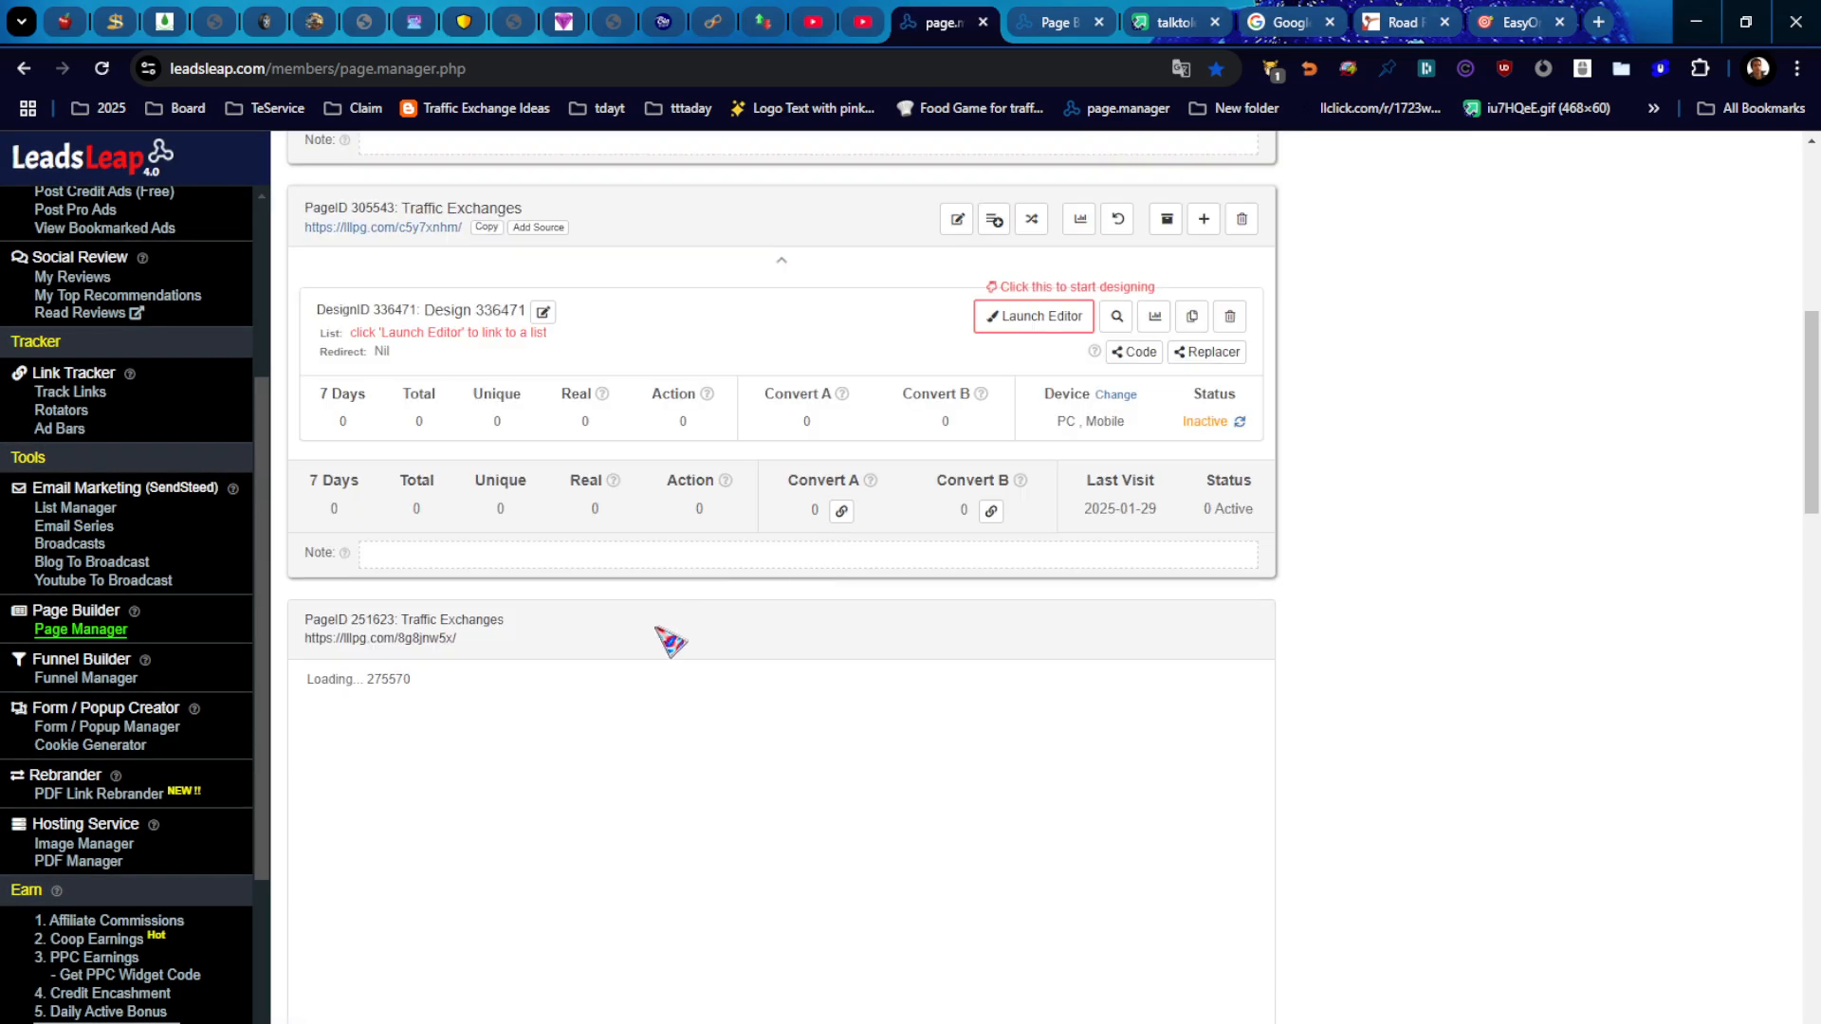
Step: Launch the editor for the new design and apply the opt-in page template "2-column, 40-60 ratio" with the woman's photo
left_click(1034, 316)
left_click(1036, 24)
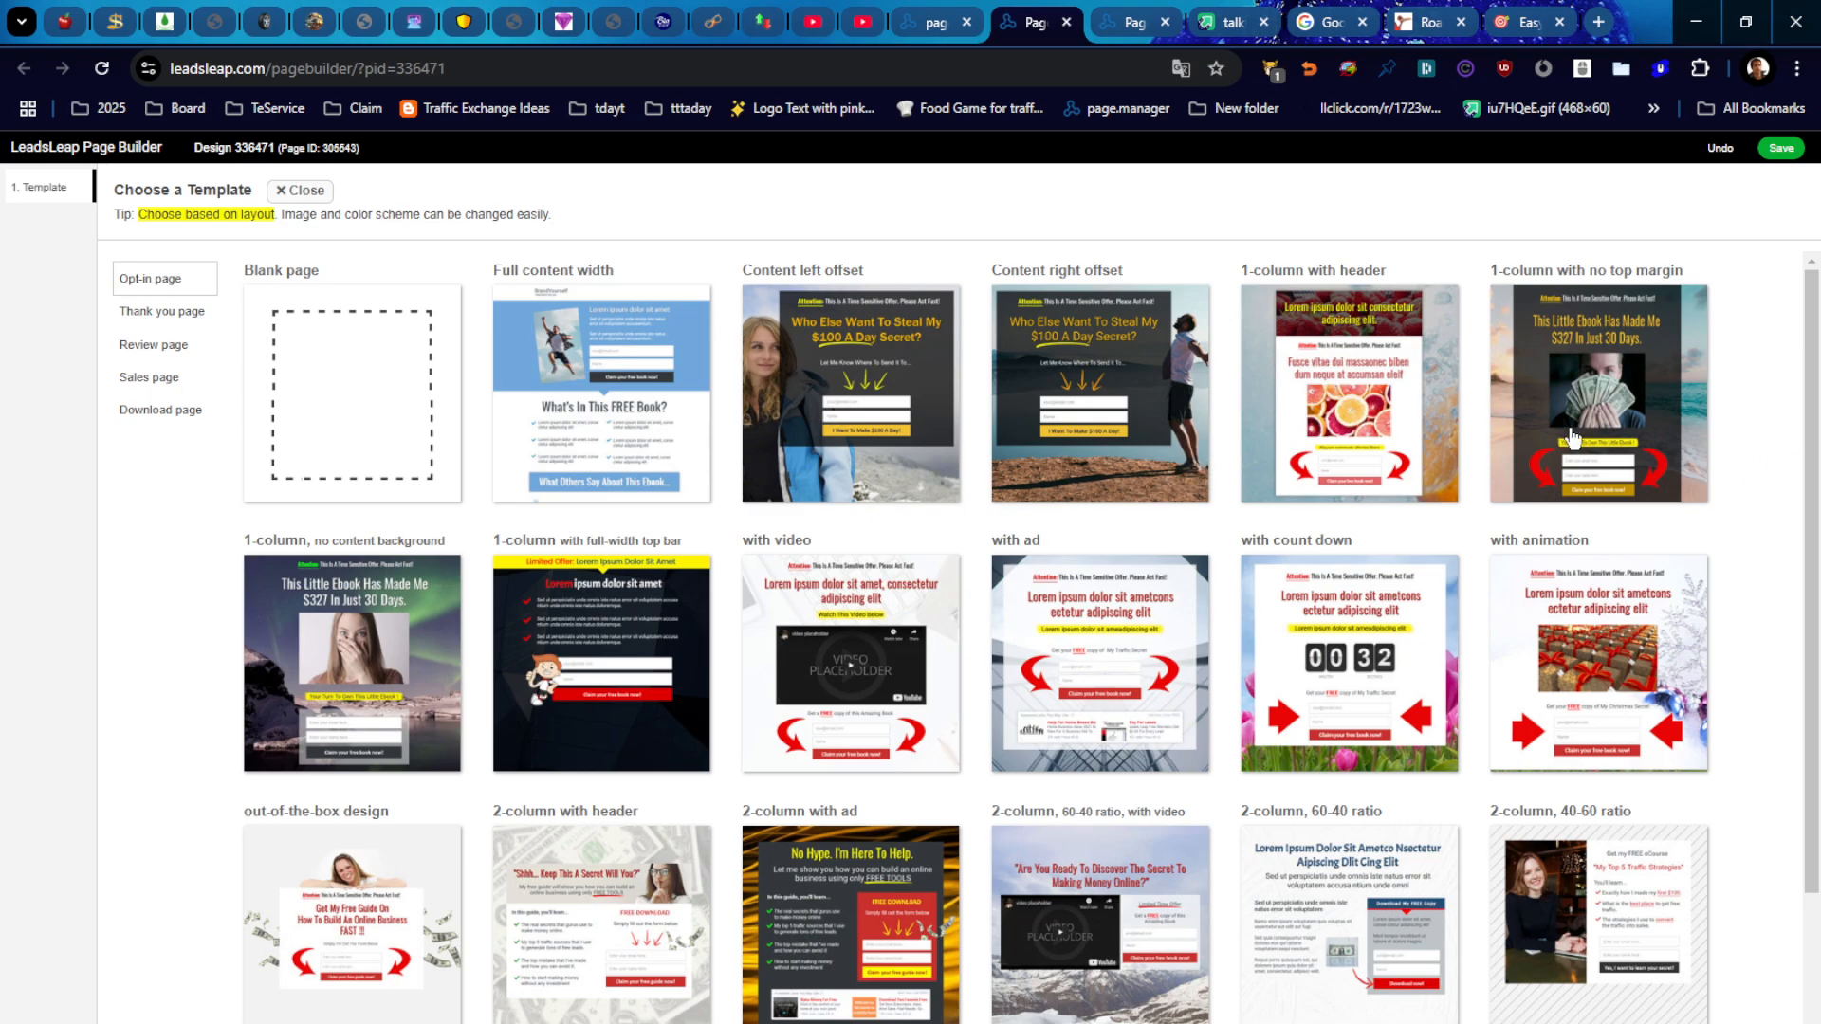
left_click_drag(1813, 375, 1770, 570)
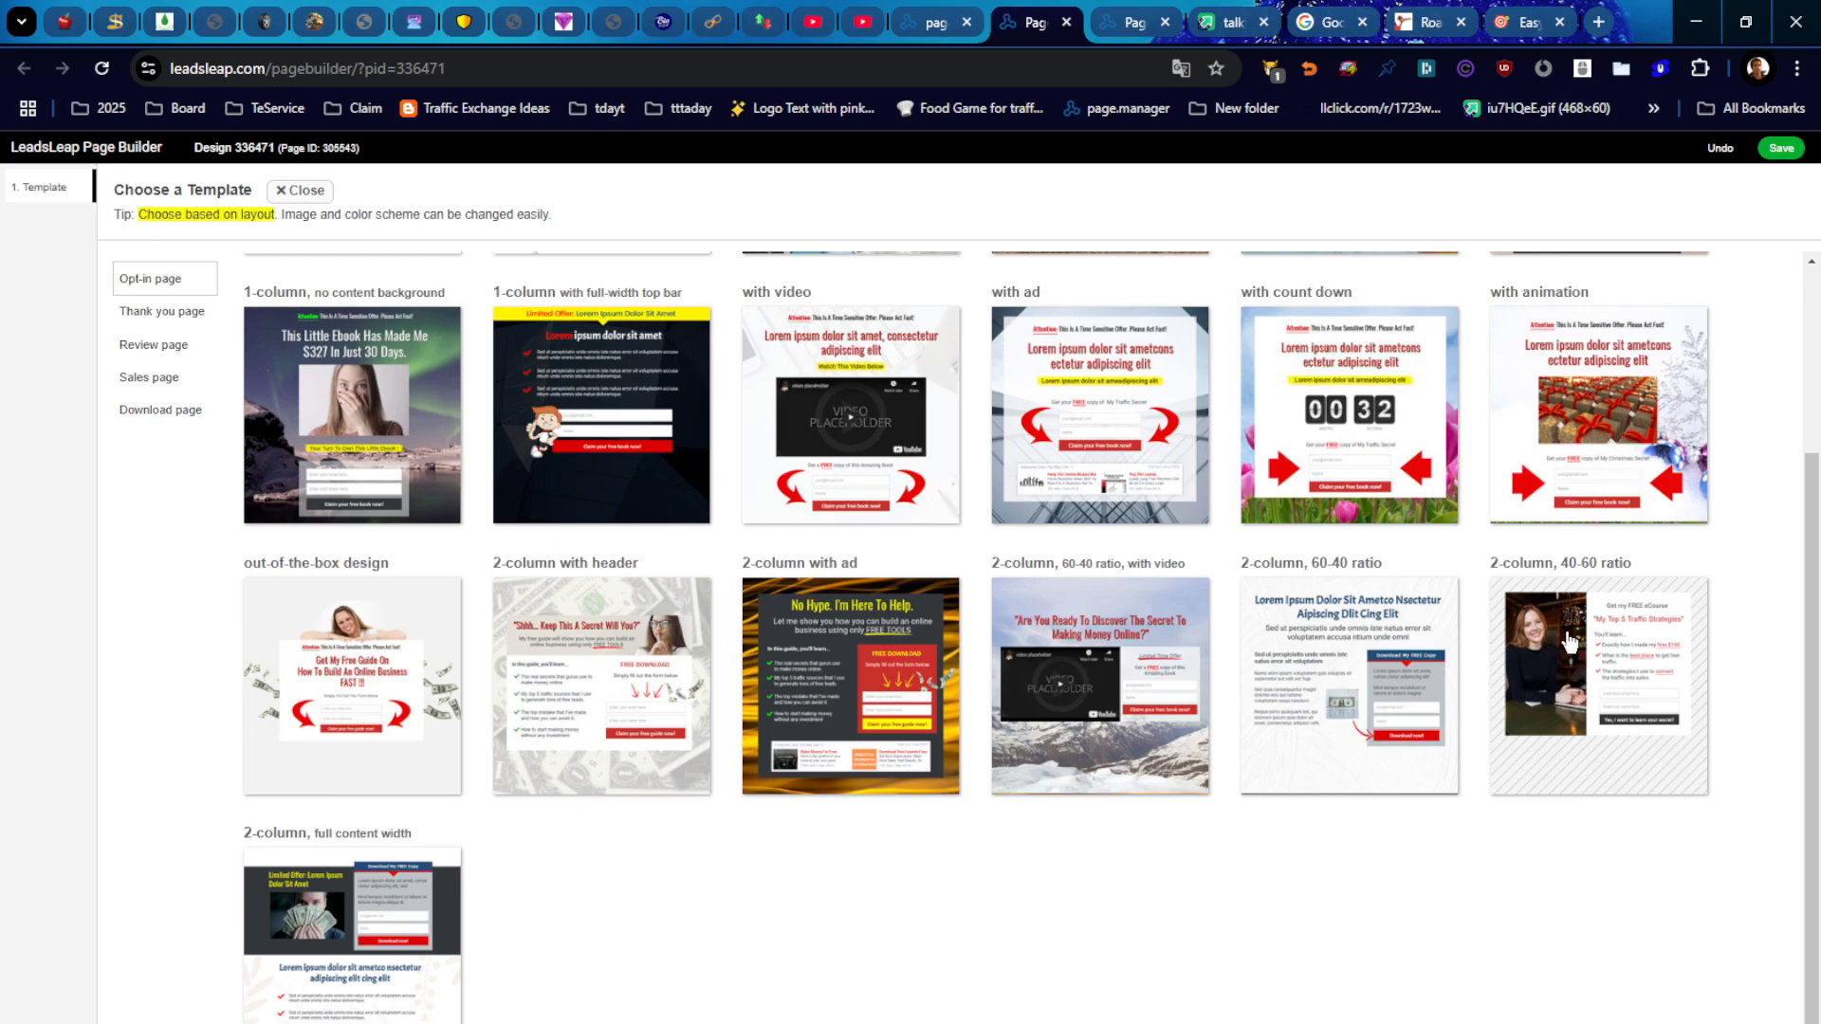
left_click(1570, 643)
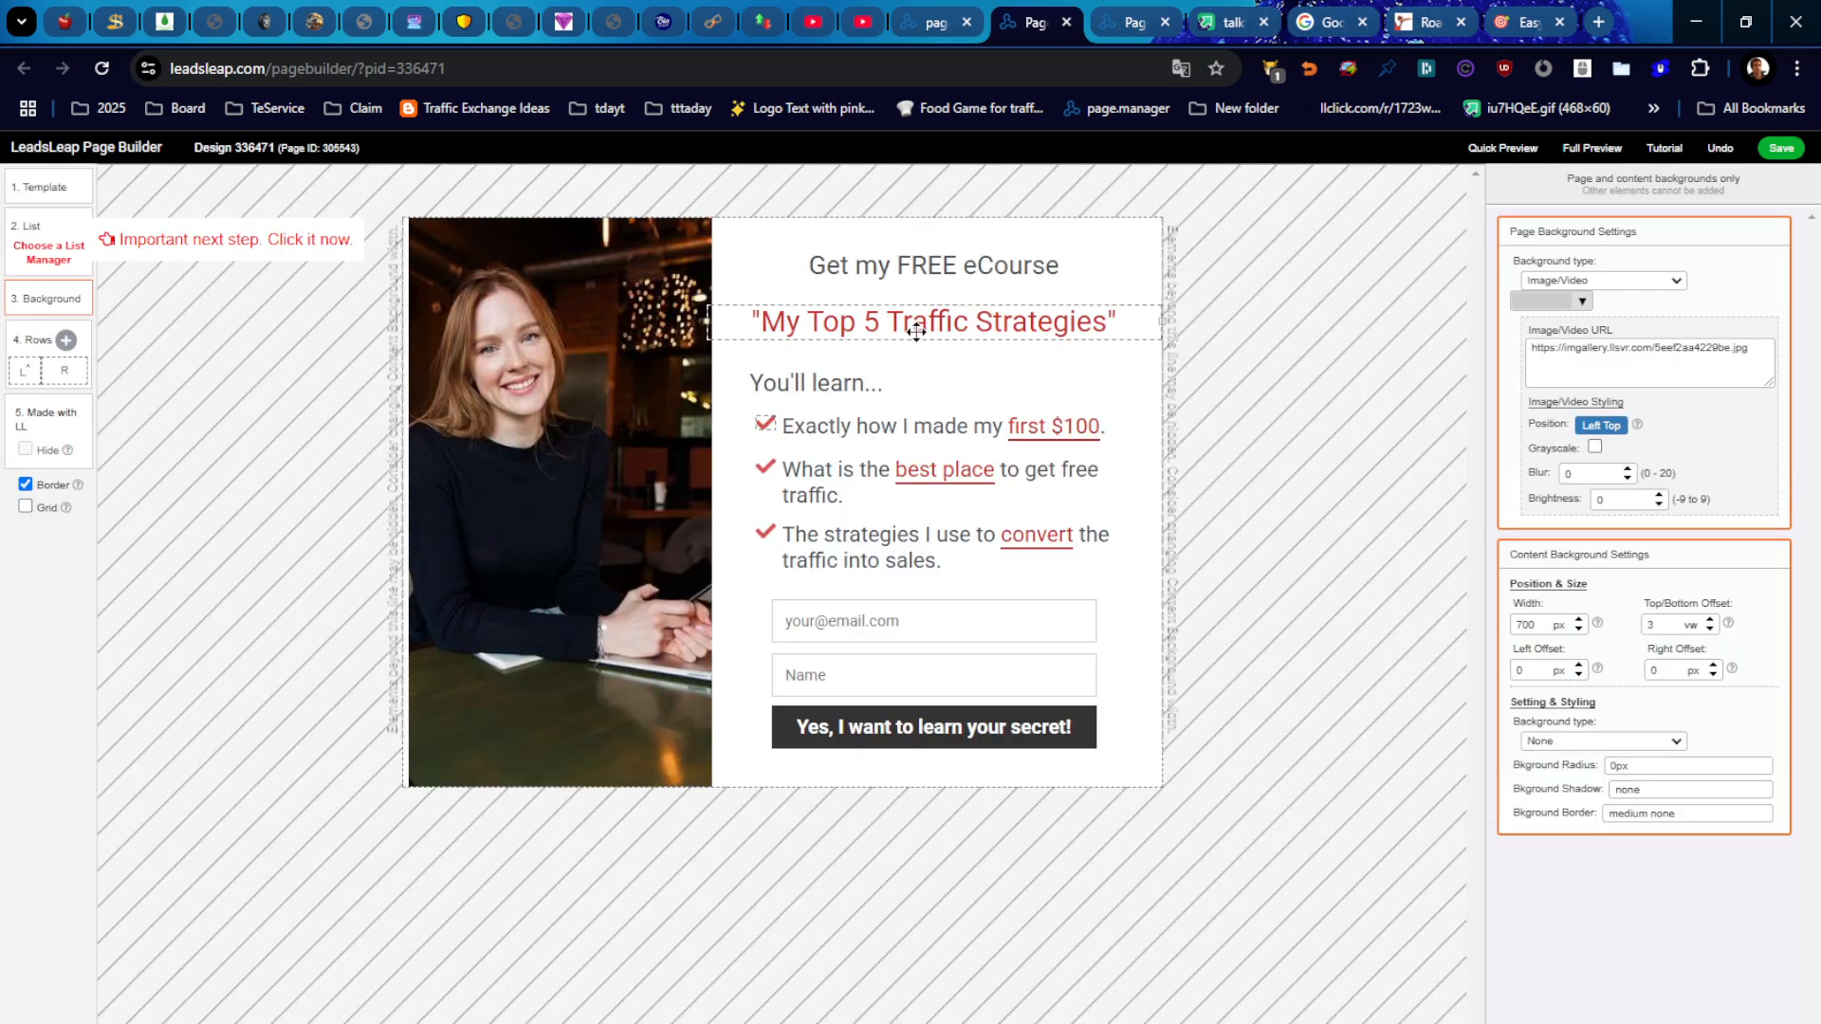
Step: Replace the "Get my FREE eCourse" headline with "Get My Awesome Traffic Exchange Strategy That Is Proven To Work For Anyone!"
left_click(884, 275)
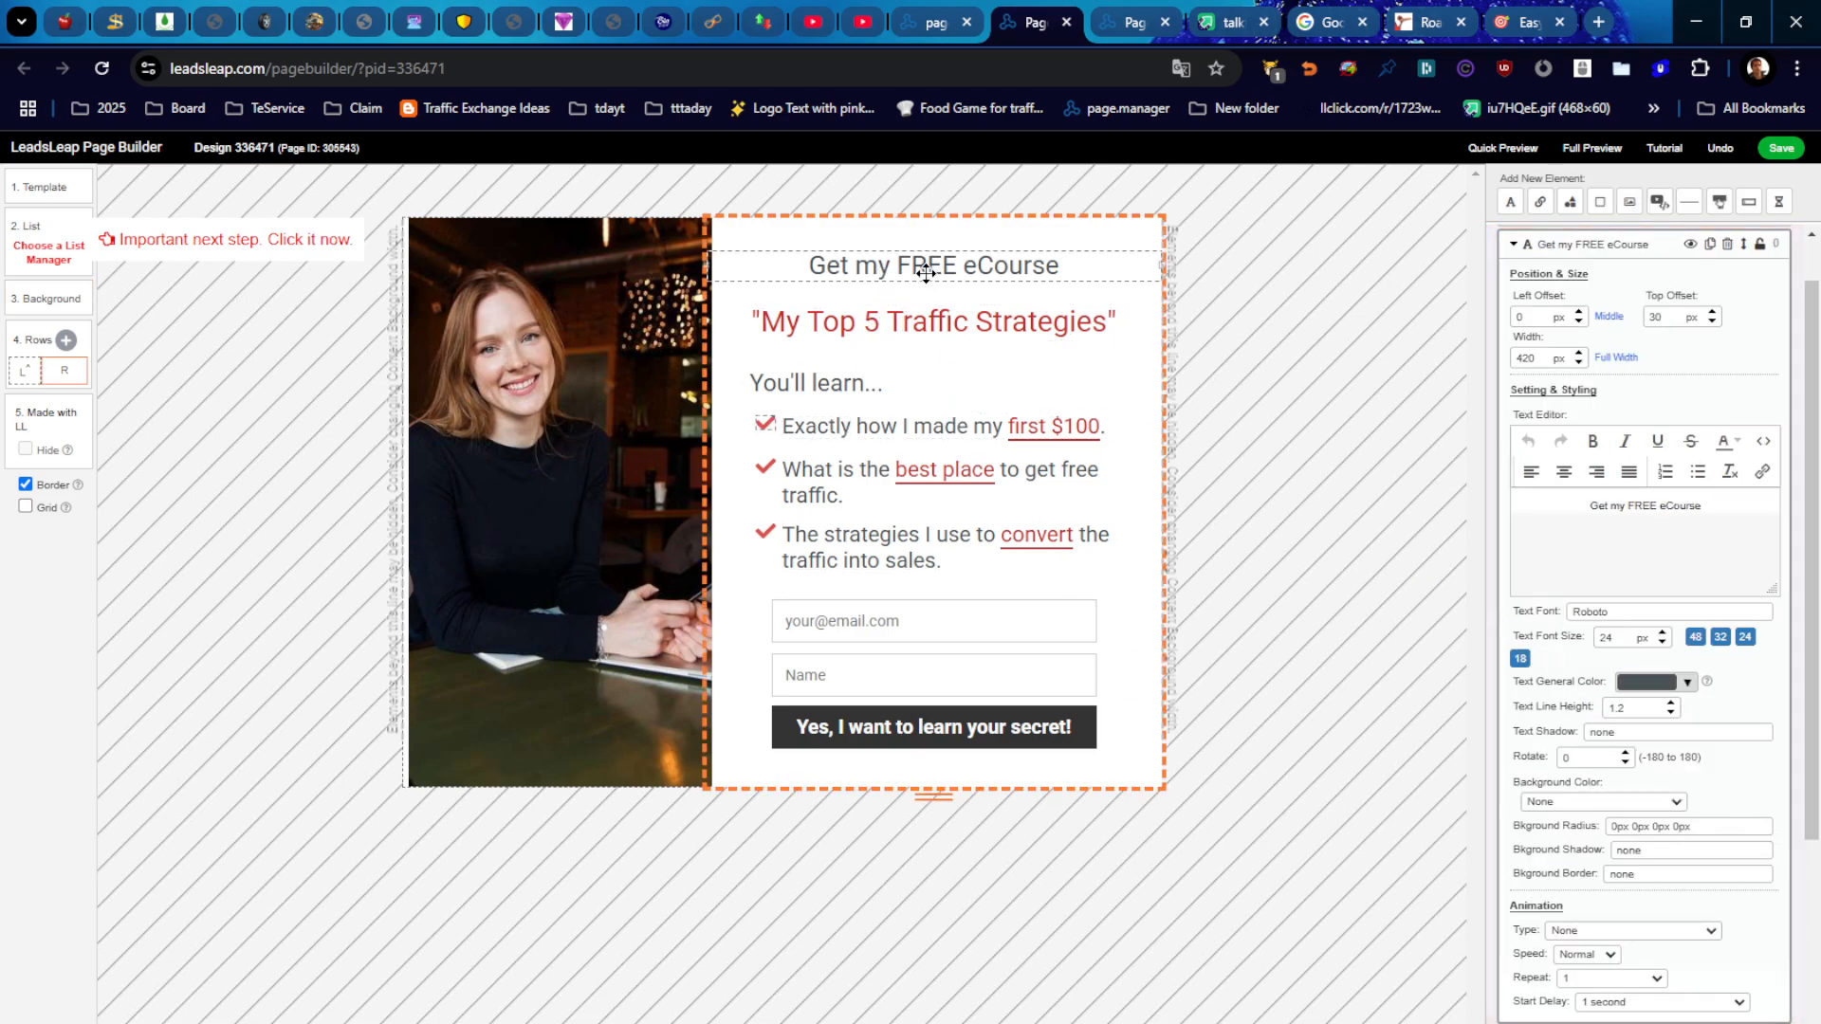
left_click_drag(926, 274, 879, 260)
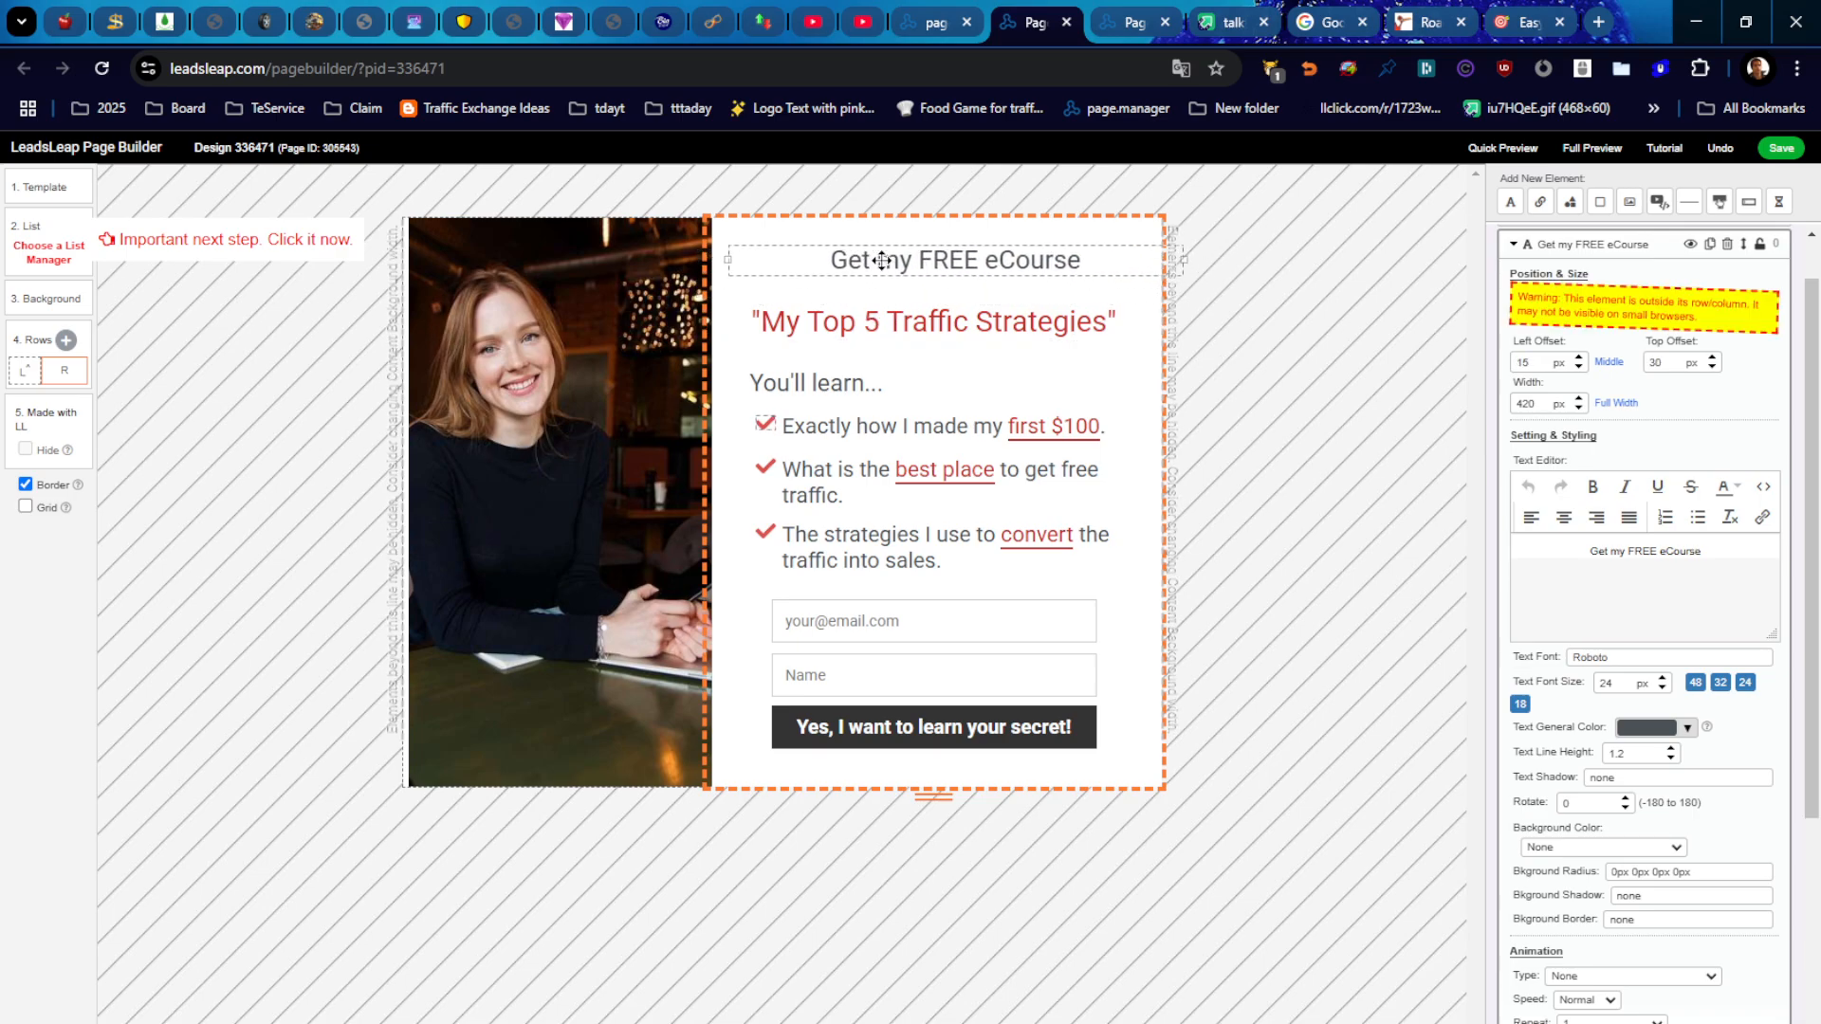
left_click_drag(1731, 551, 1515, 548)
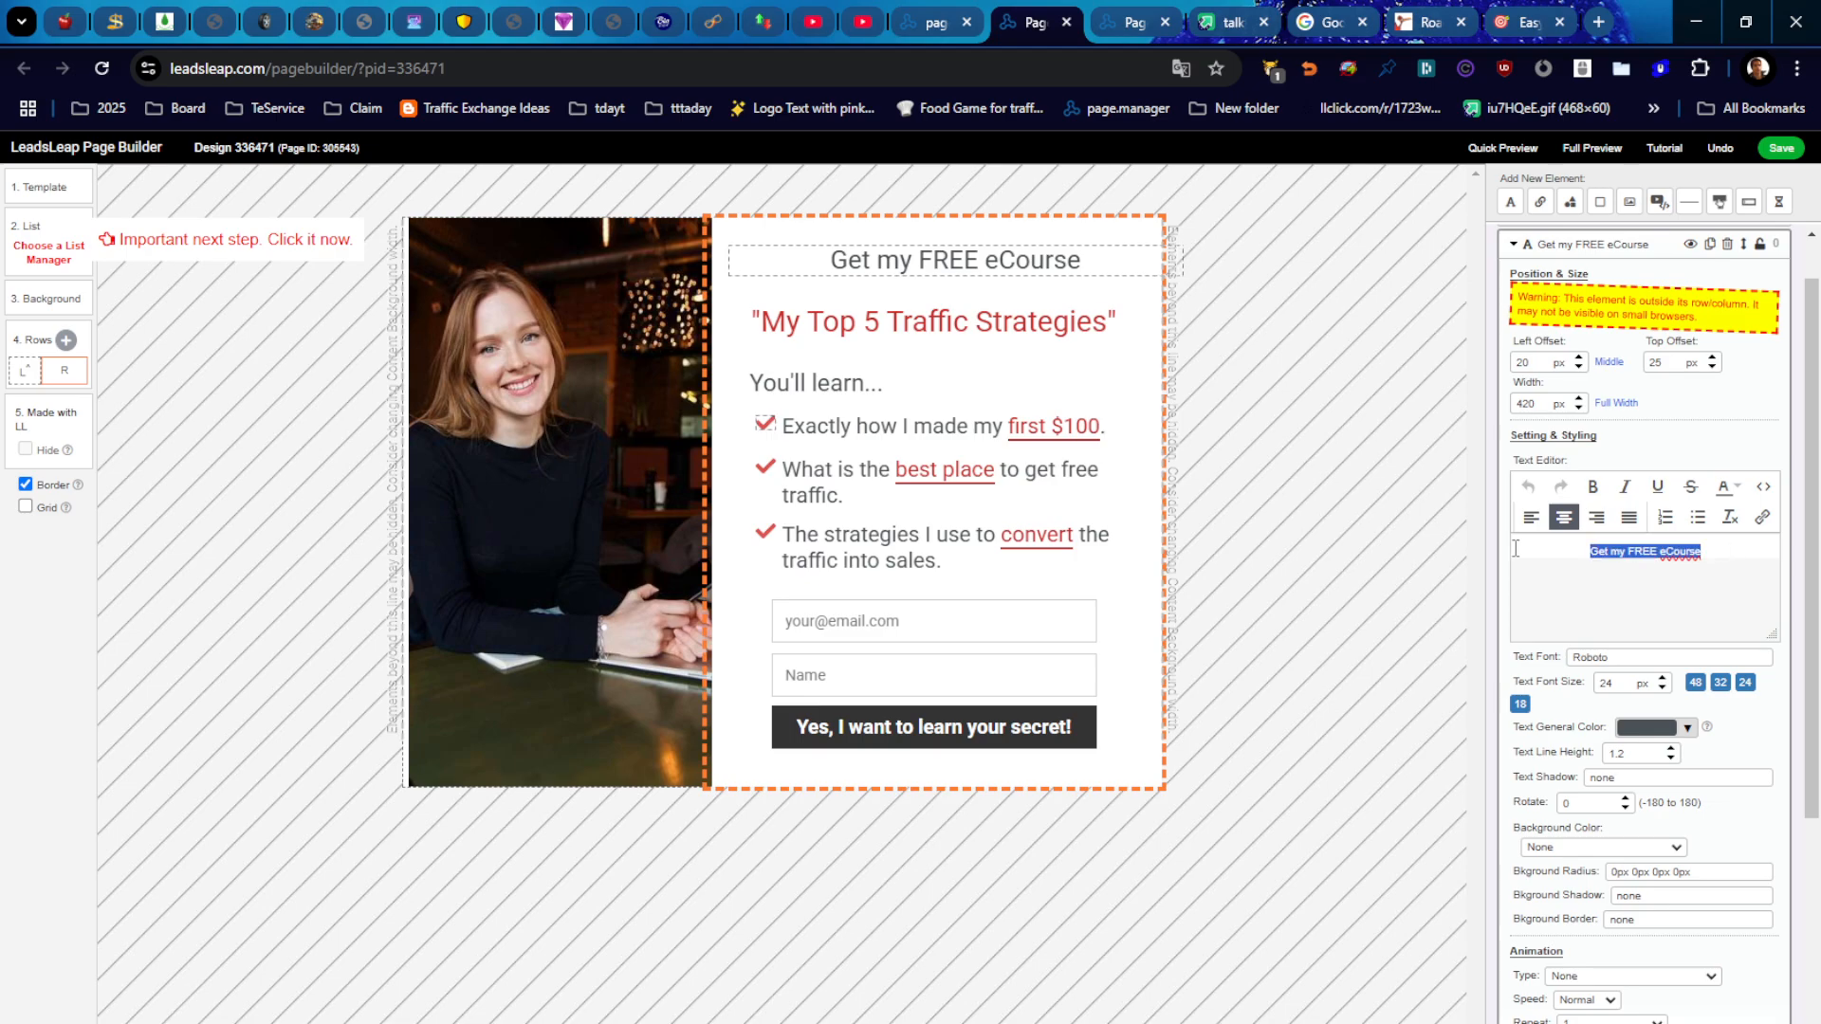
type("Get M")
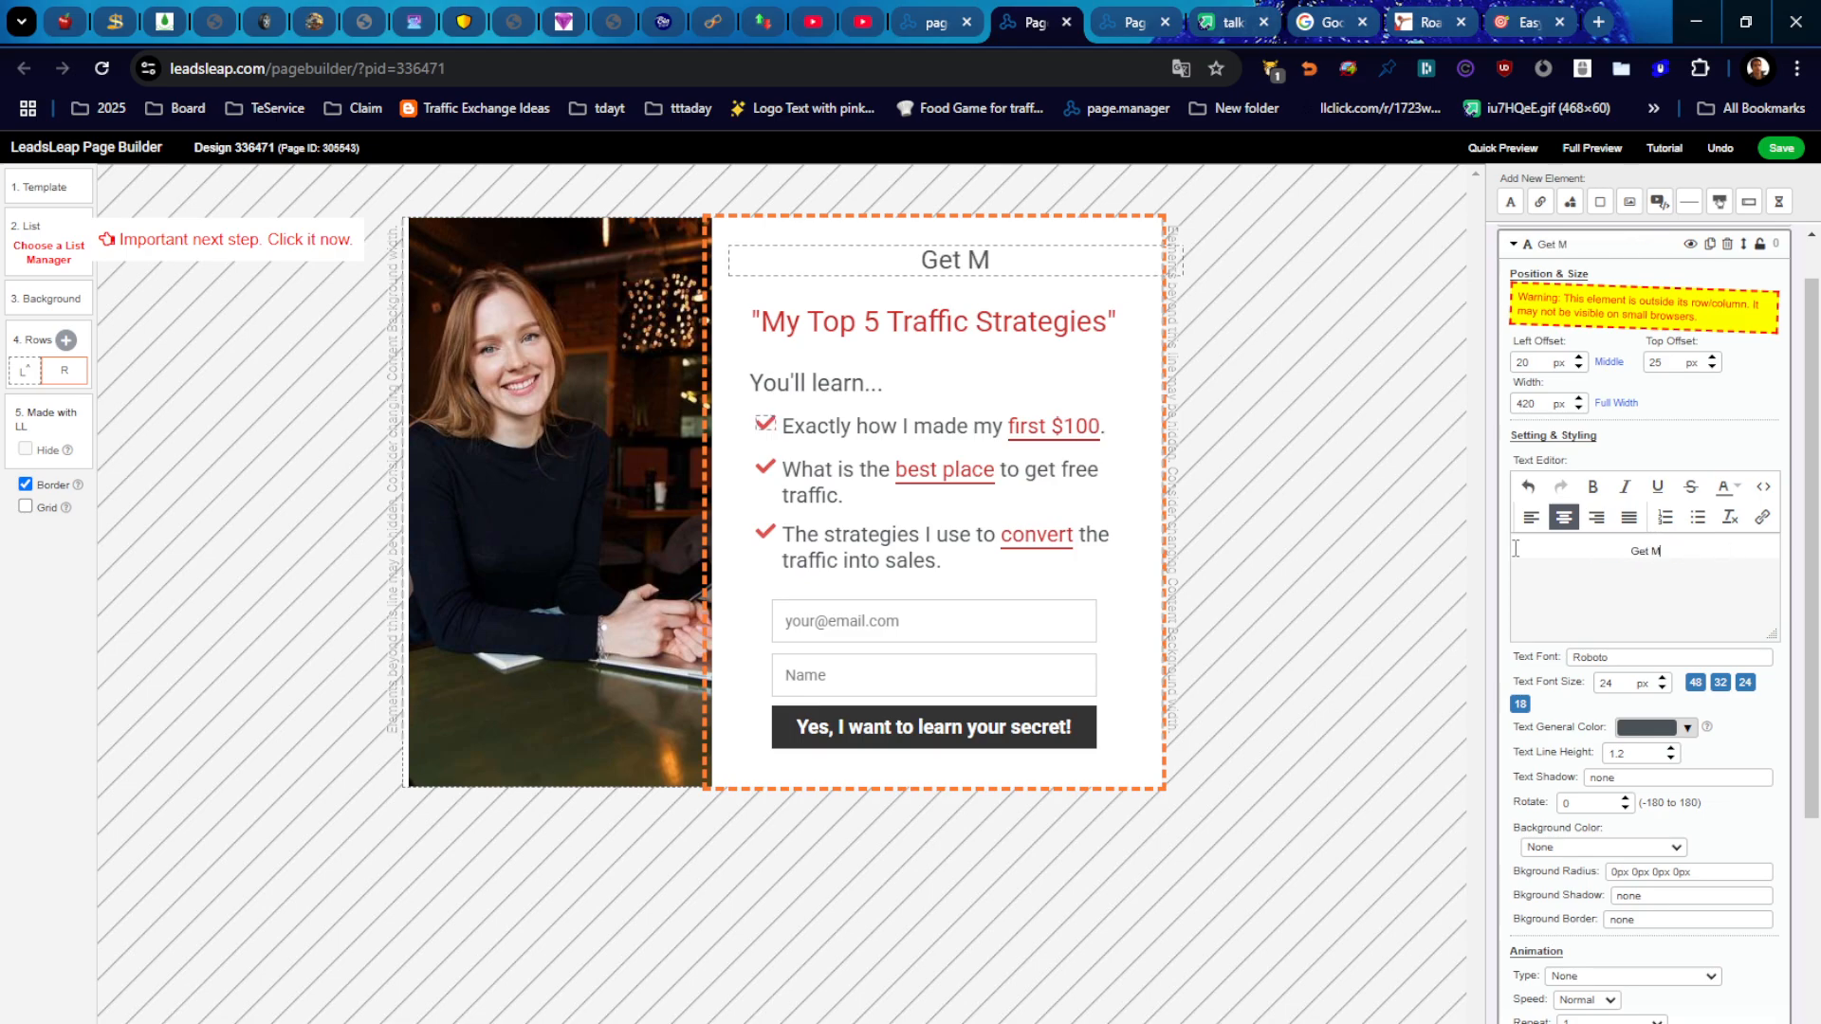
type("y Awe")
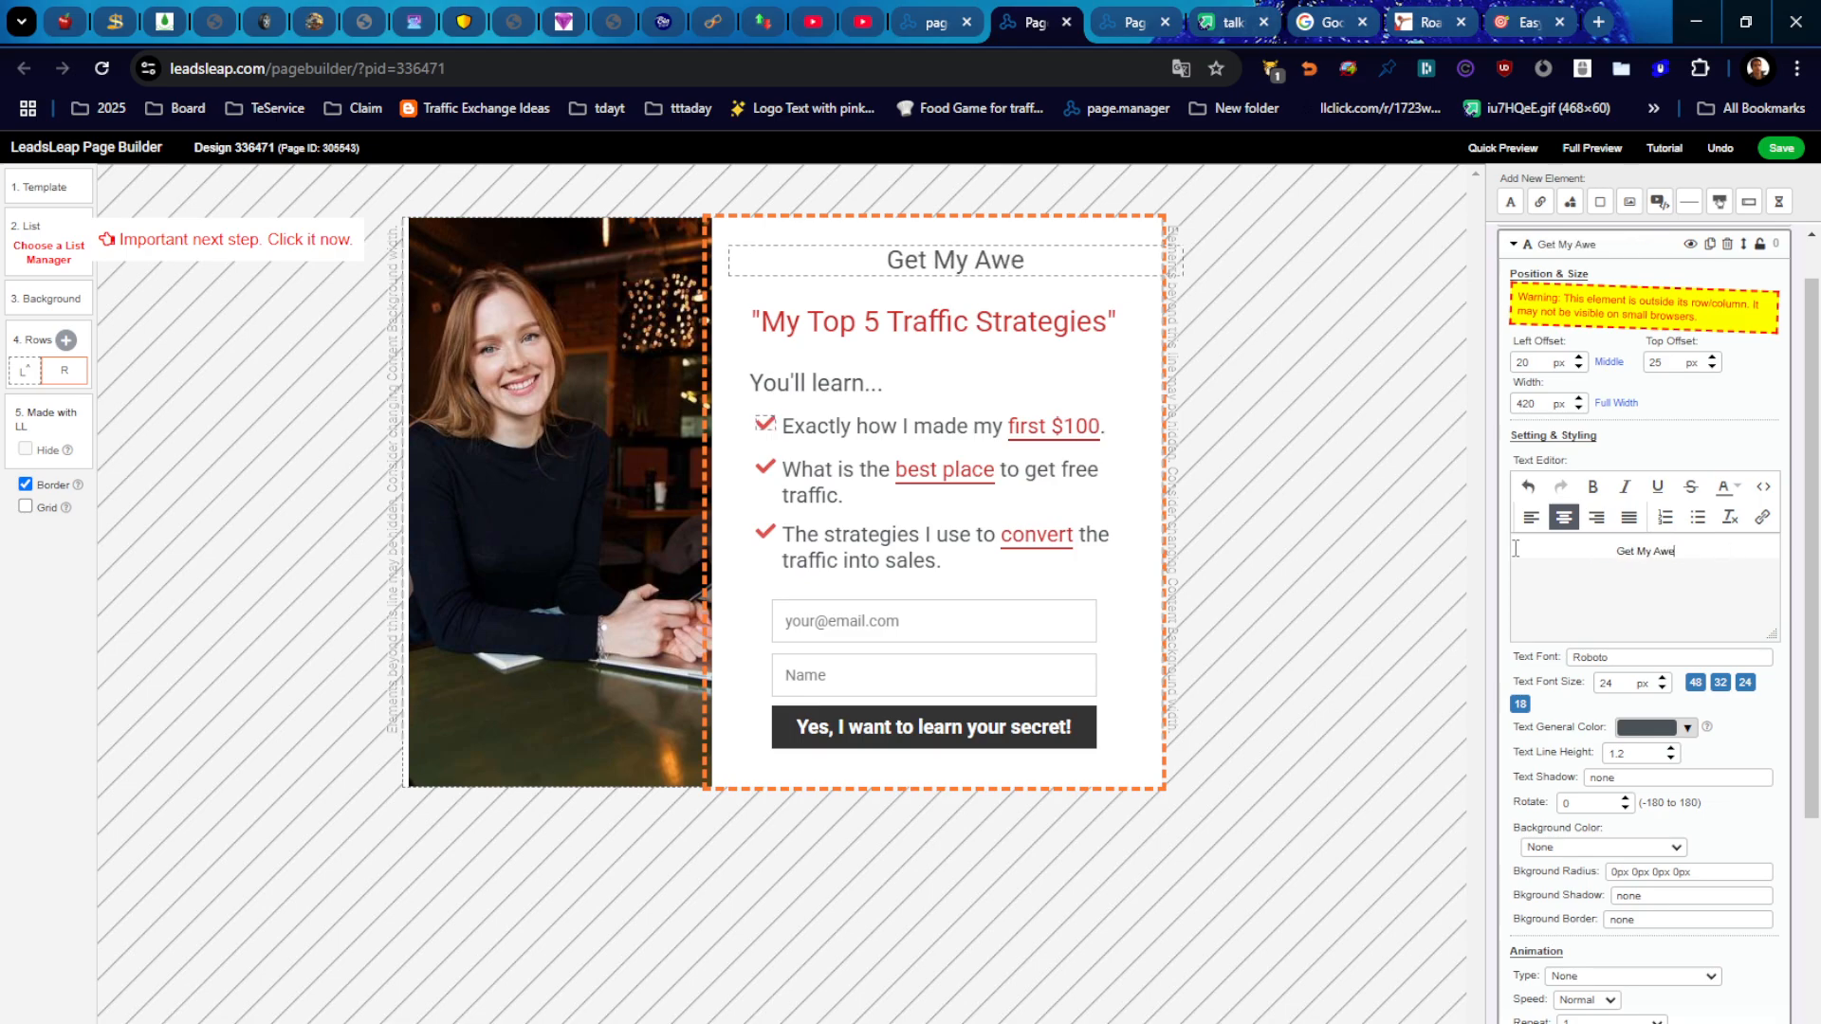
type("some Traffic")
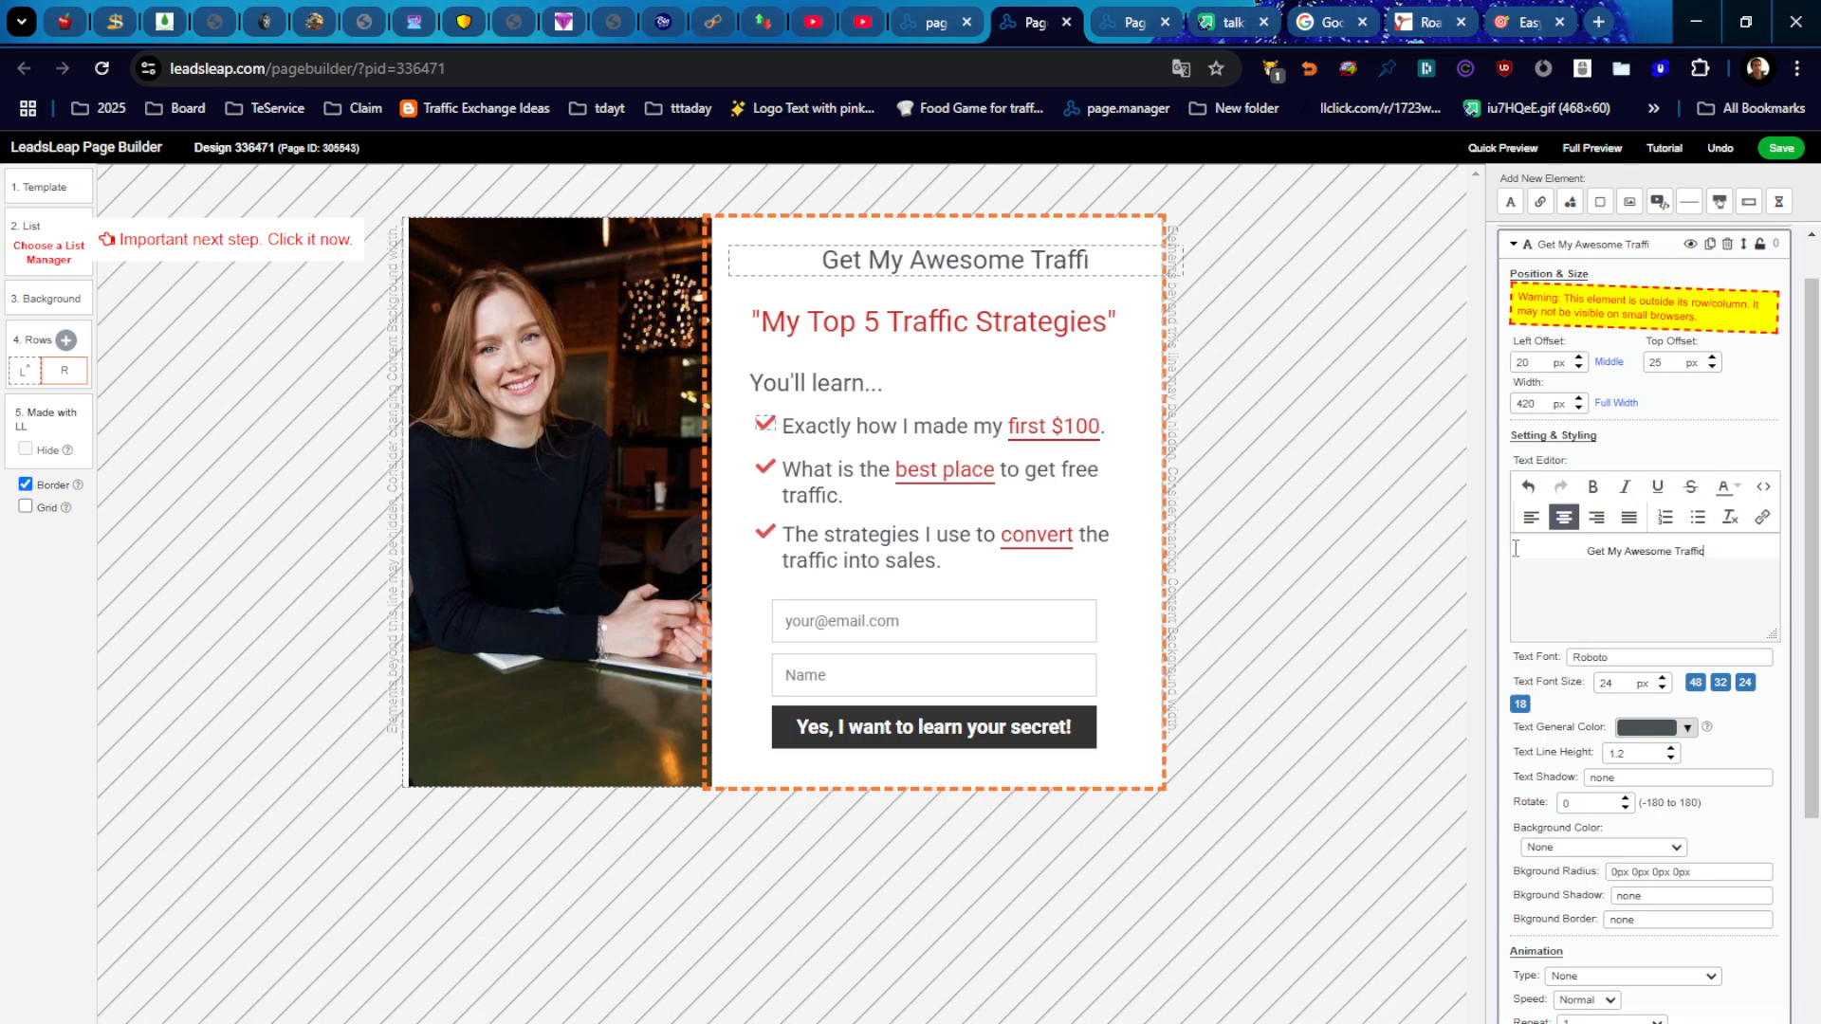
type(" Exchange ")
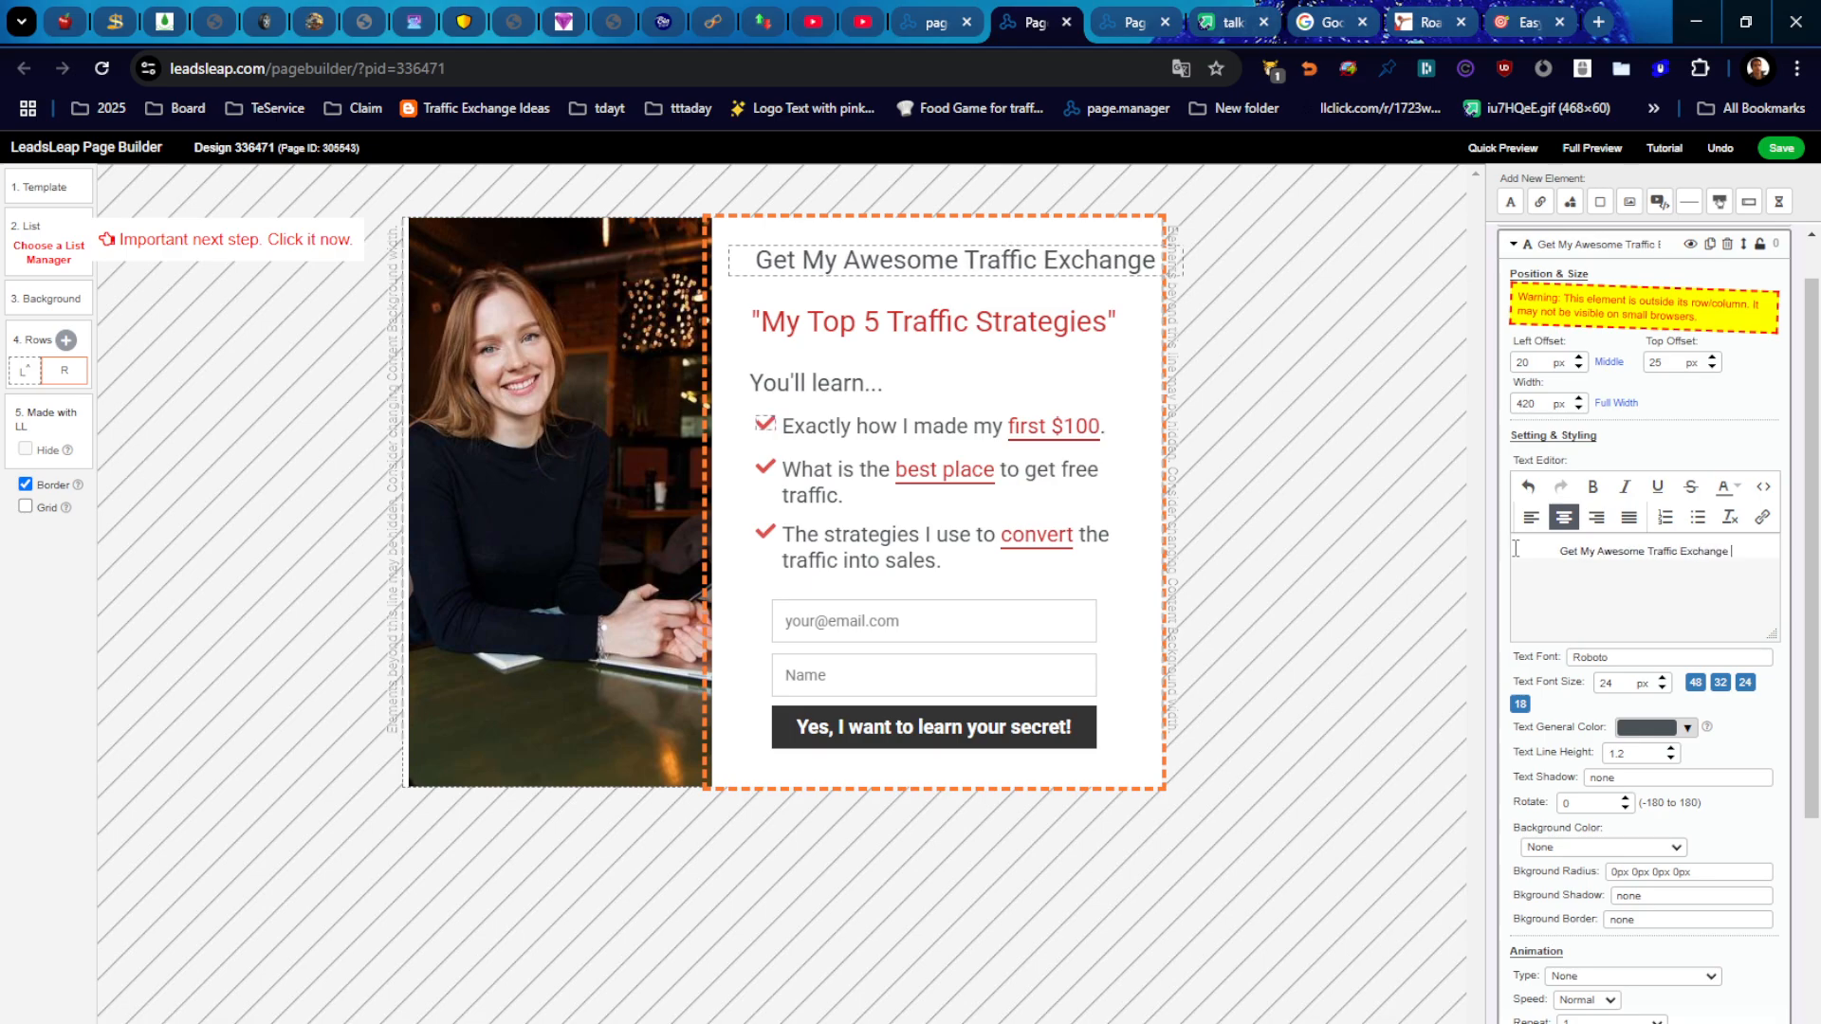
type("Stratey T")
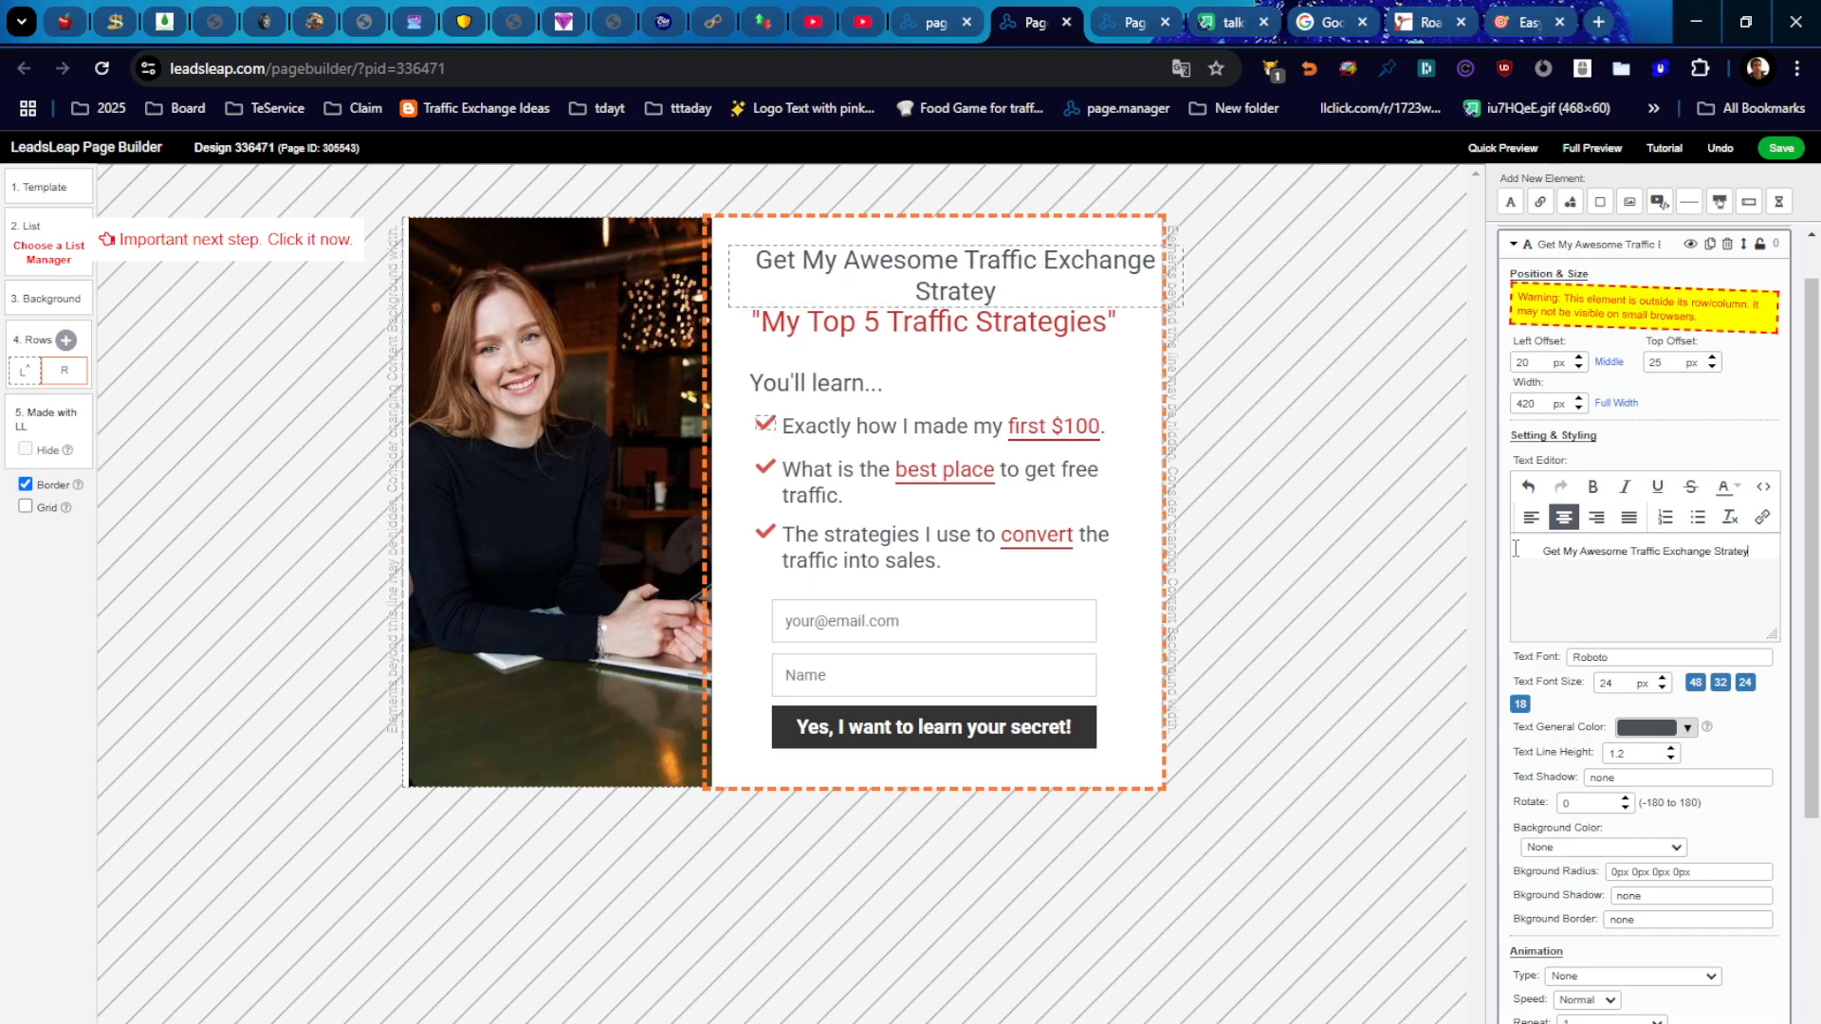
key("BackSpace")
key("BackSpace")
key("BackSpace")
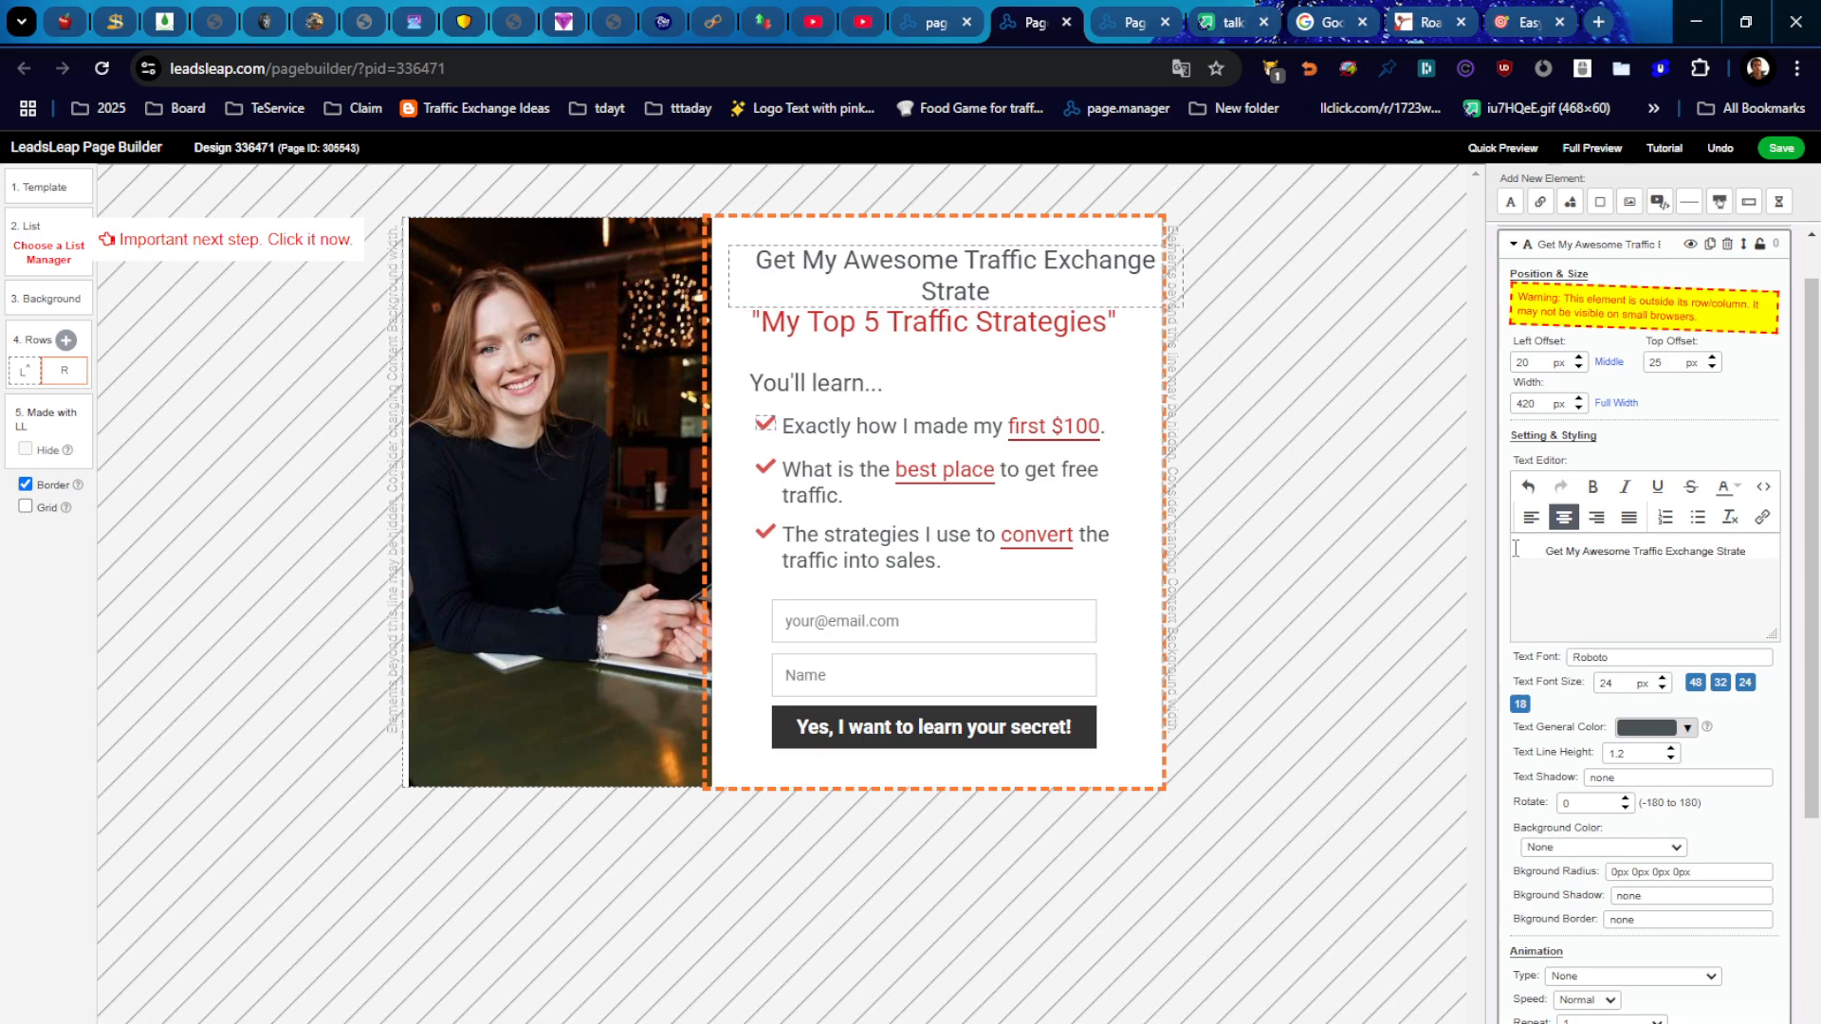
type("gy ")
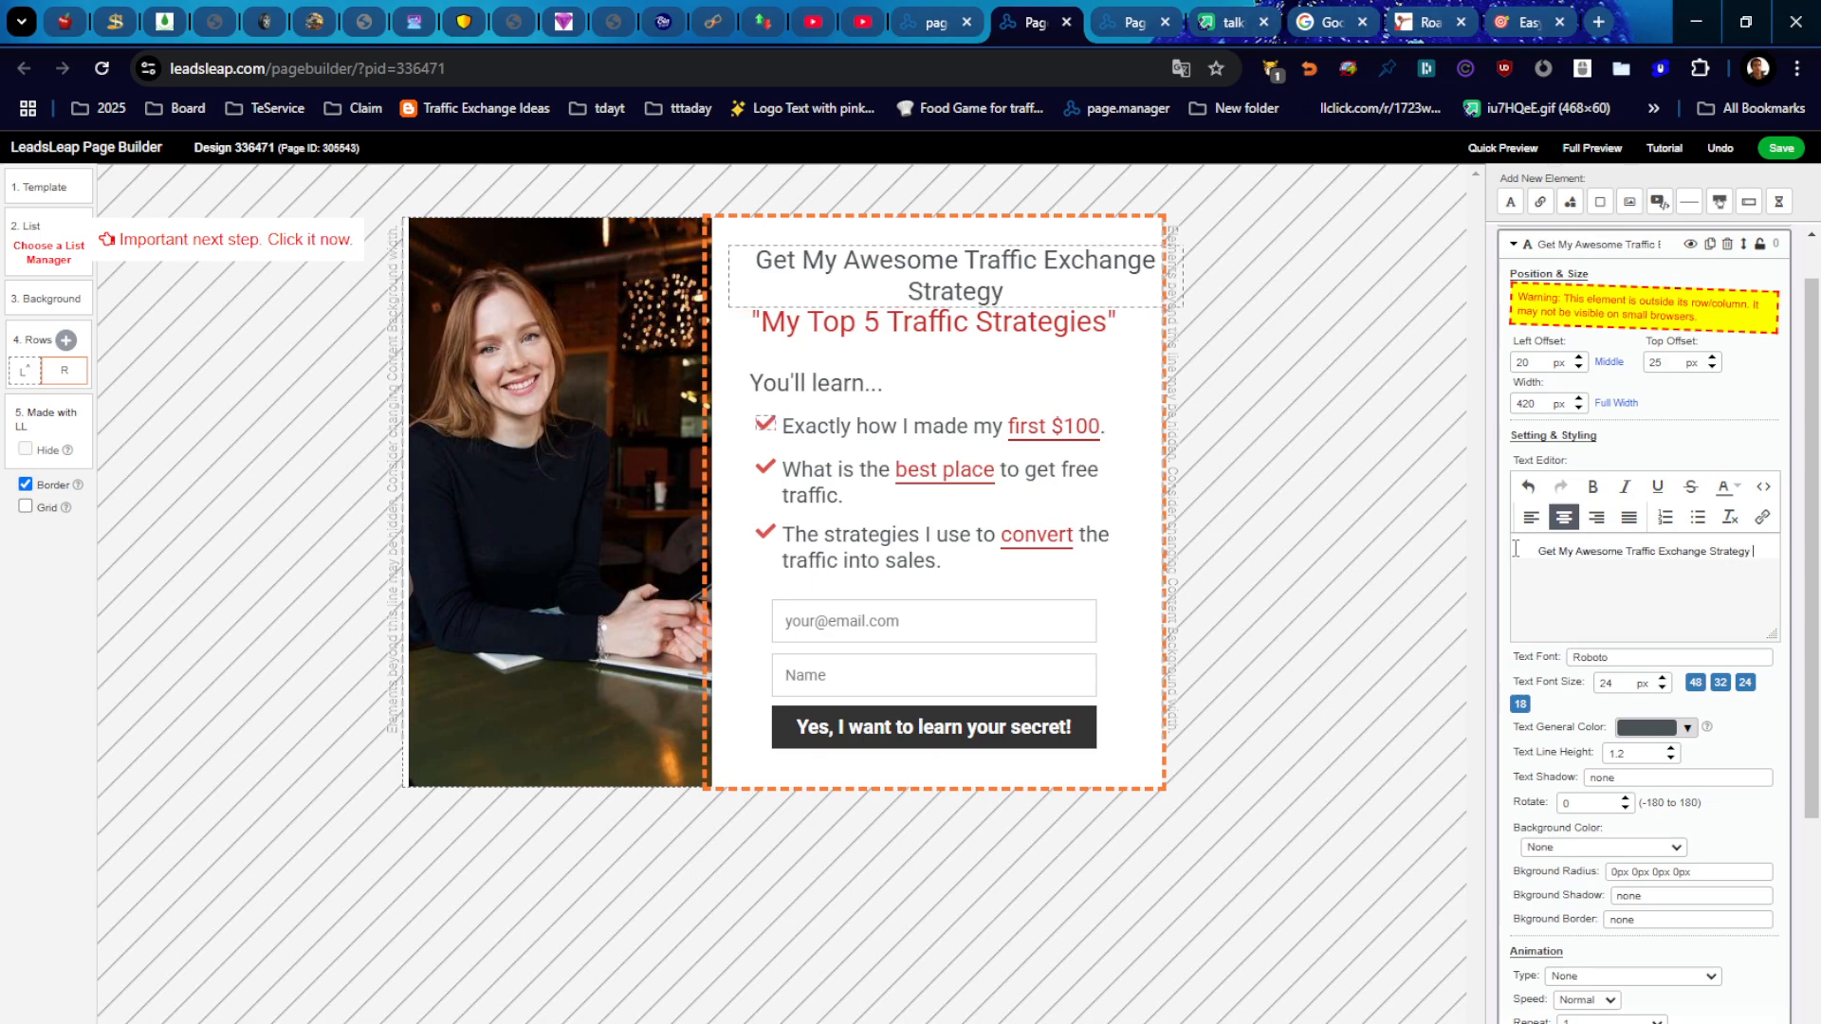
type("That Is")
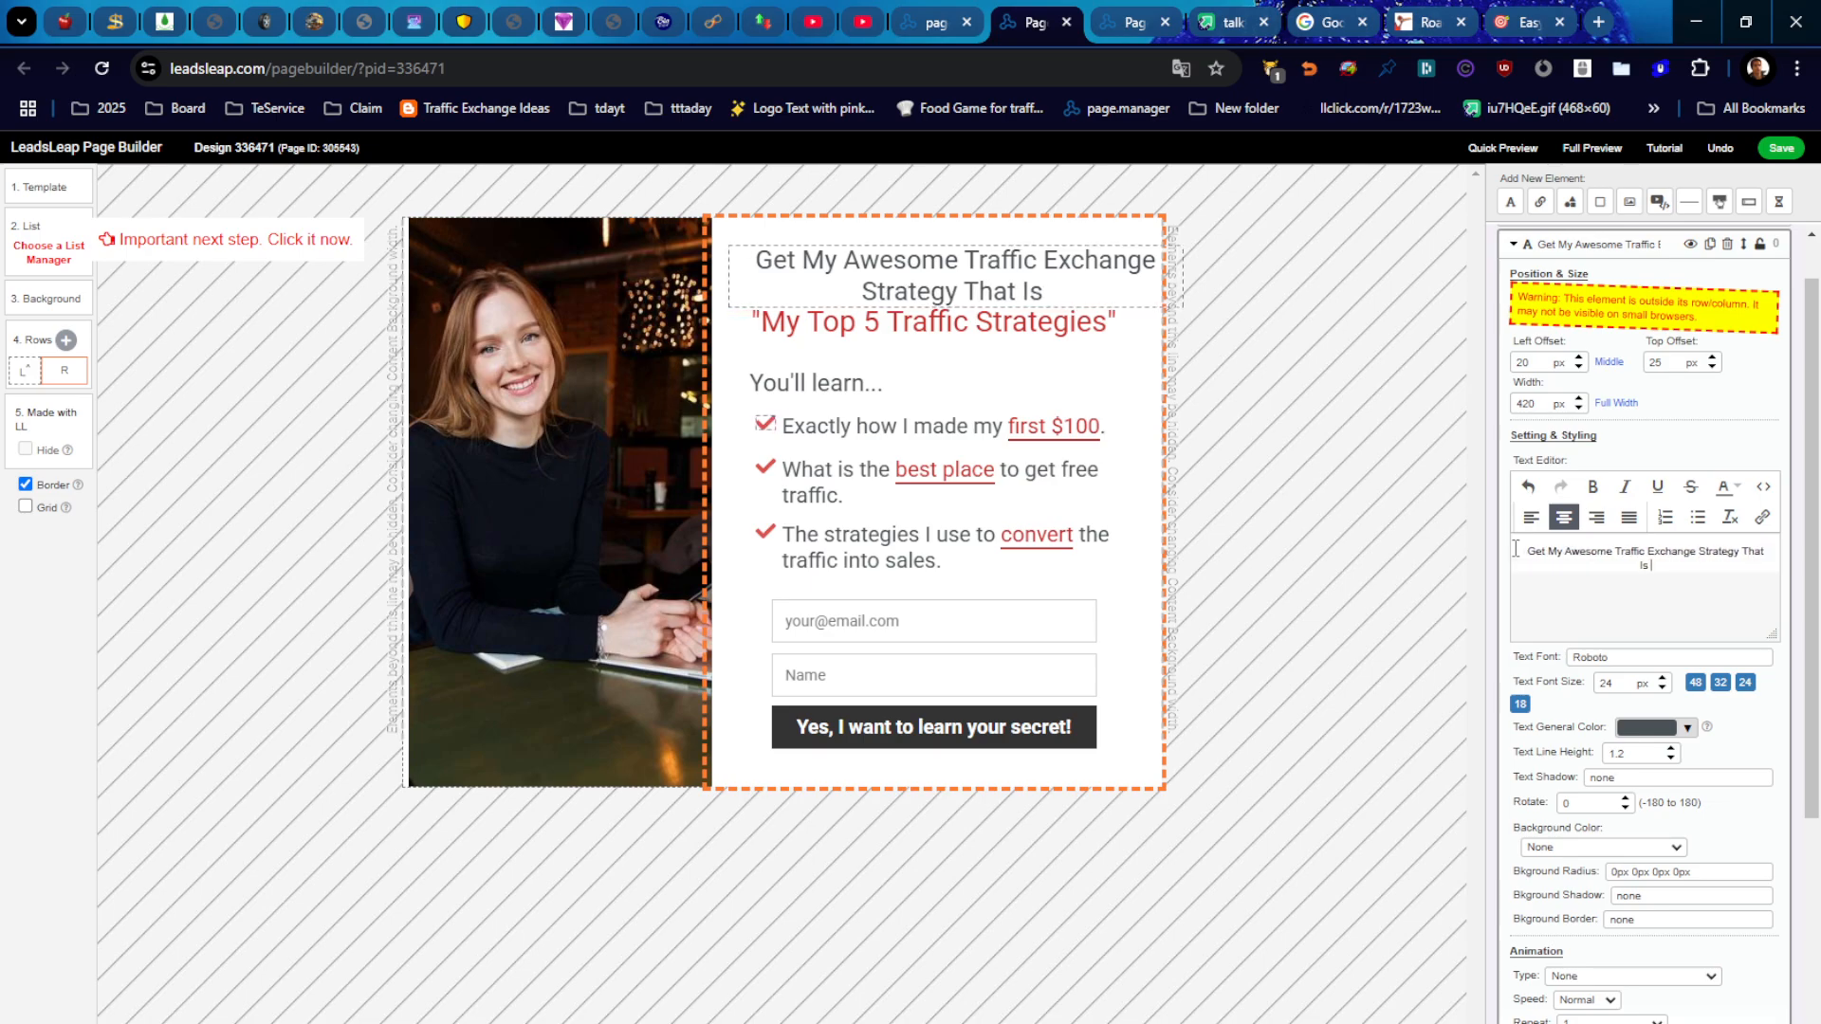
type(" Proven To ")
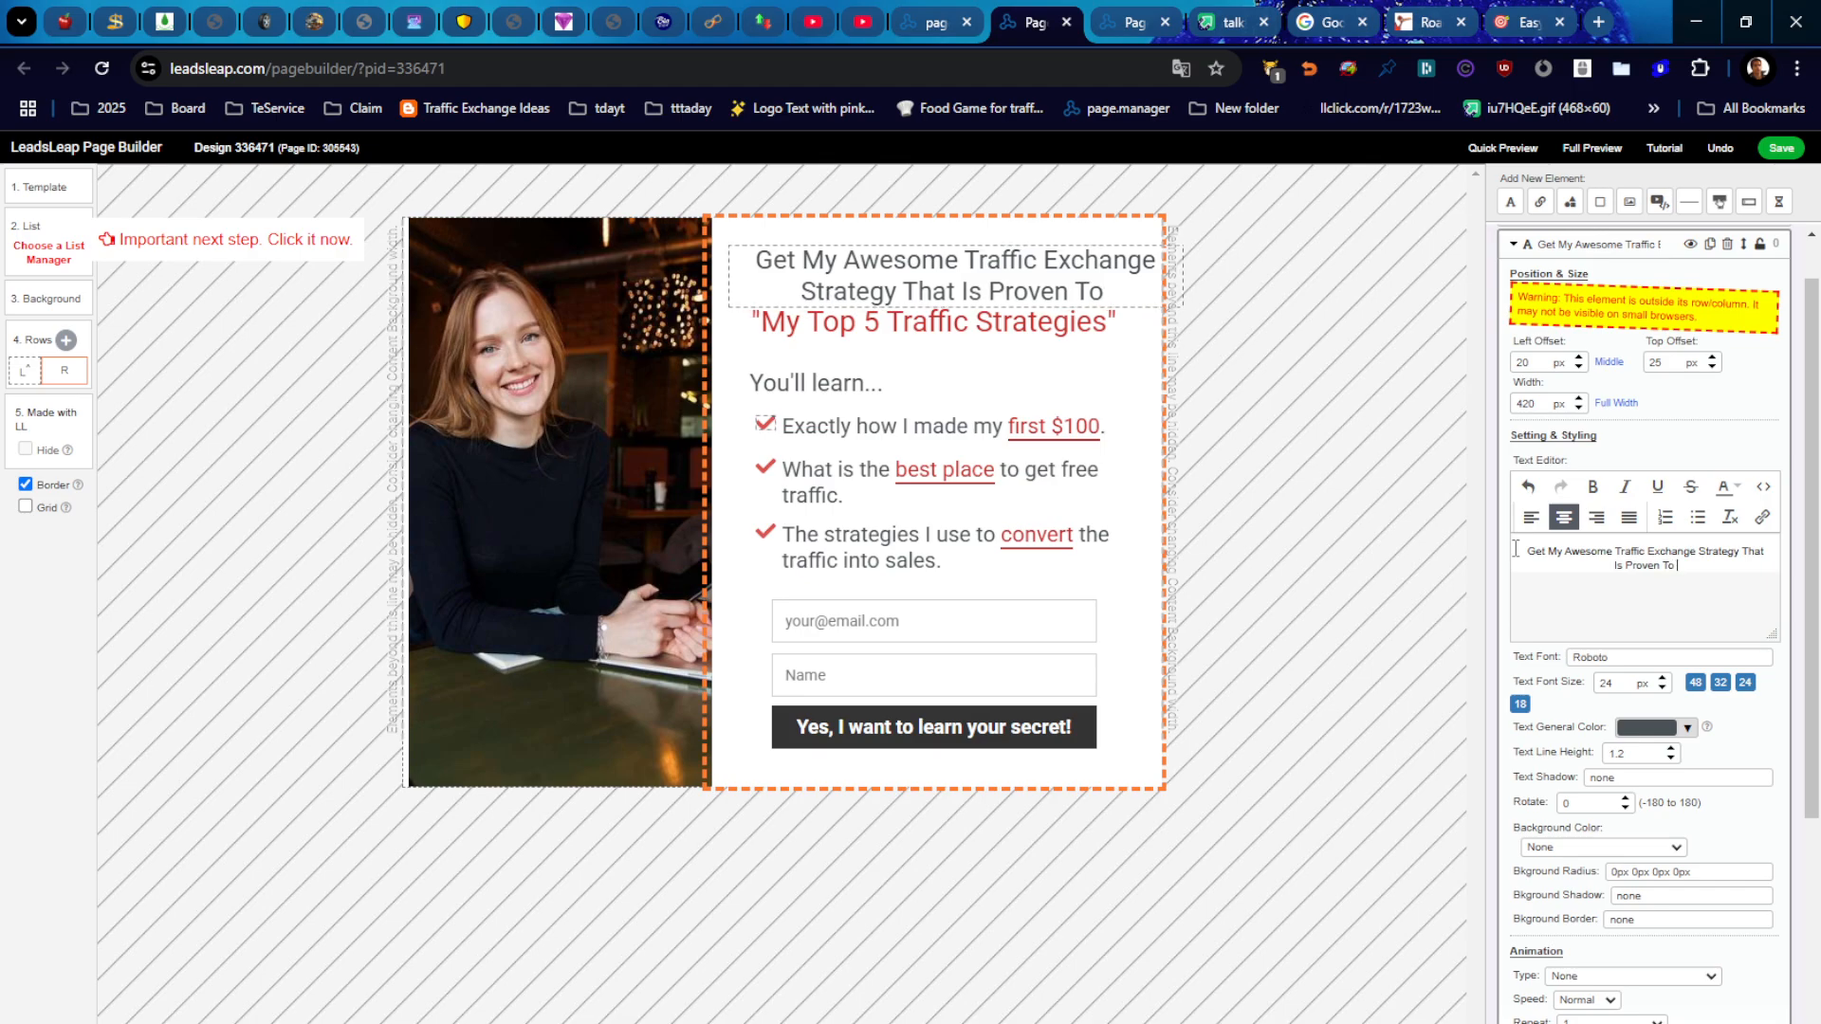
type("WOrk")
key("BackSpace")
key("BackSpace")
key("BackSpace")
type("o")
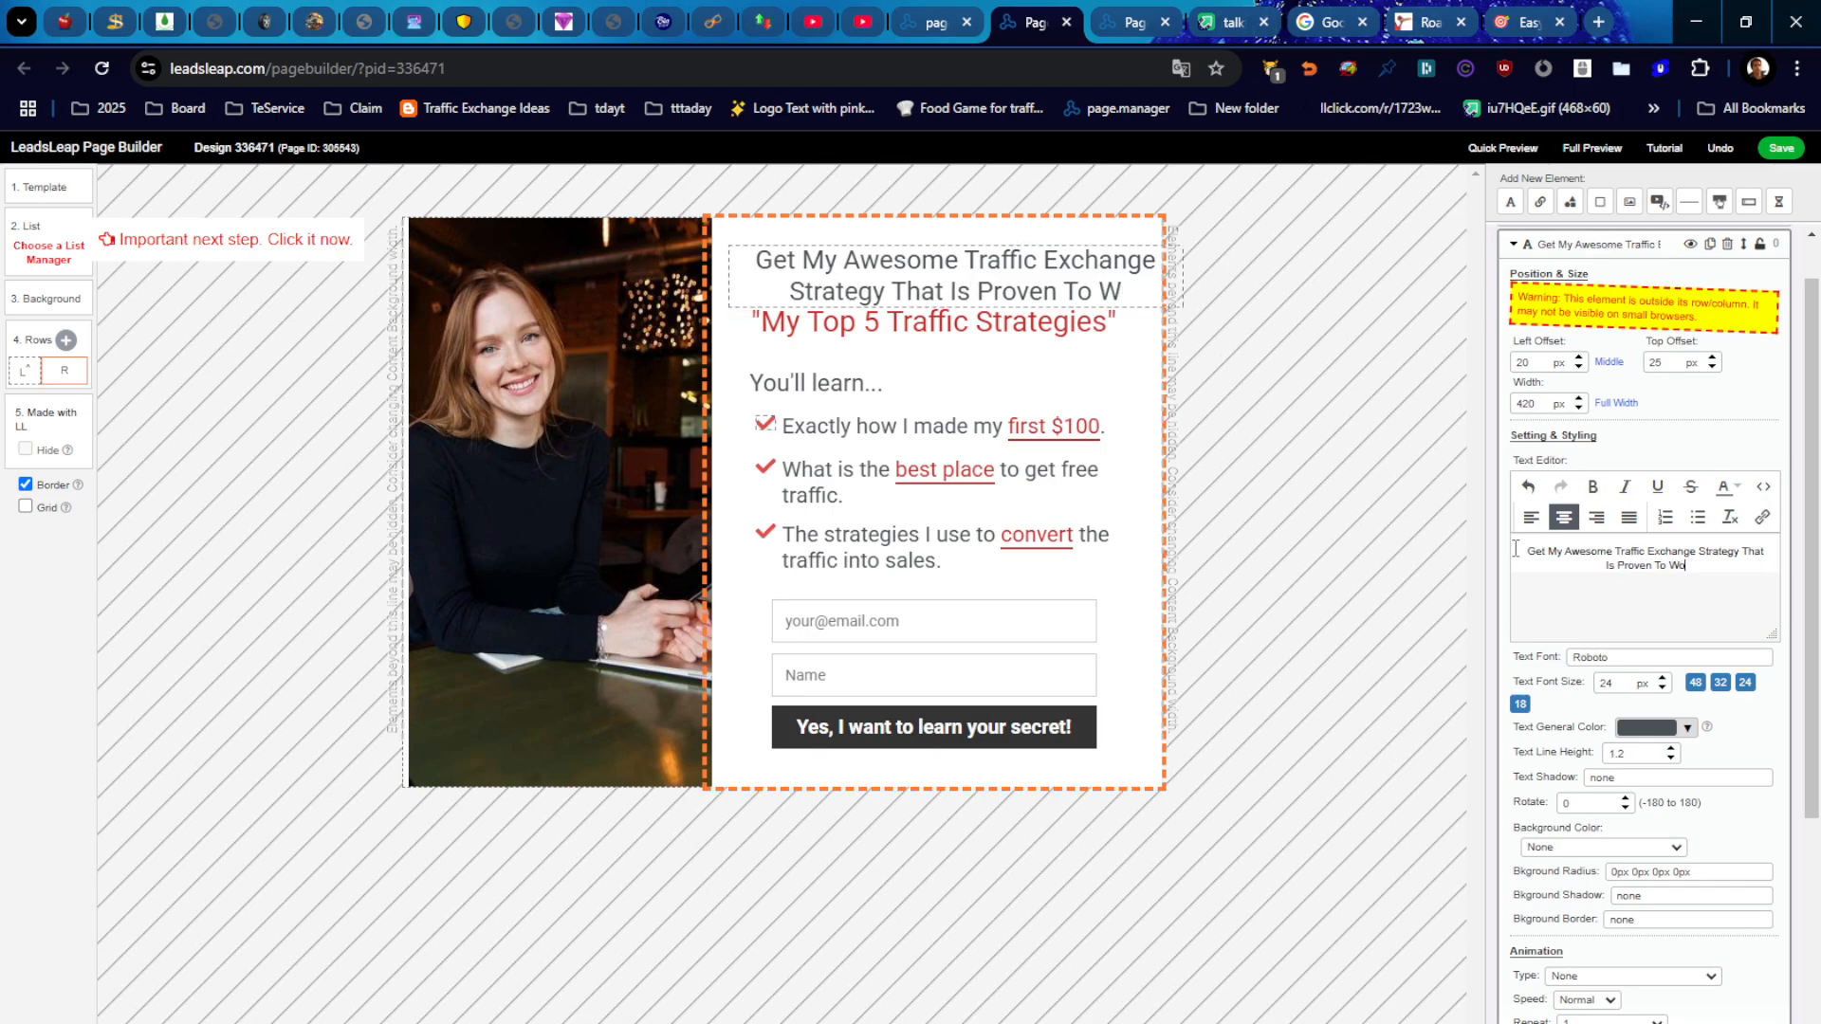
type("rk For Any")
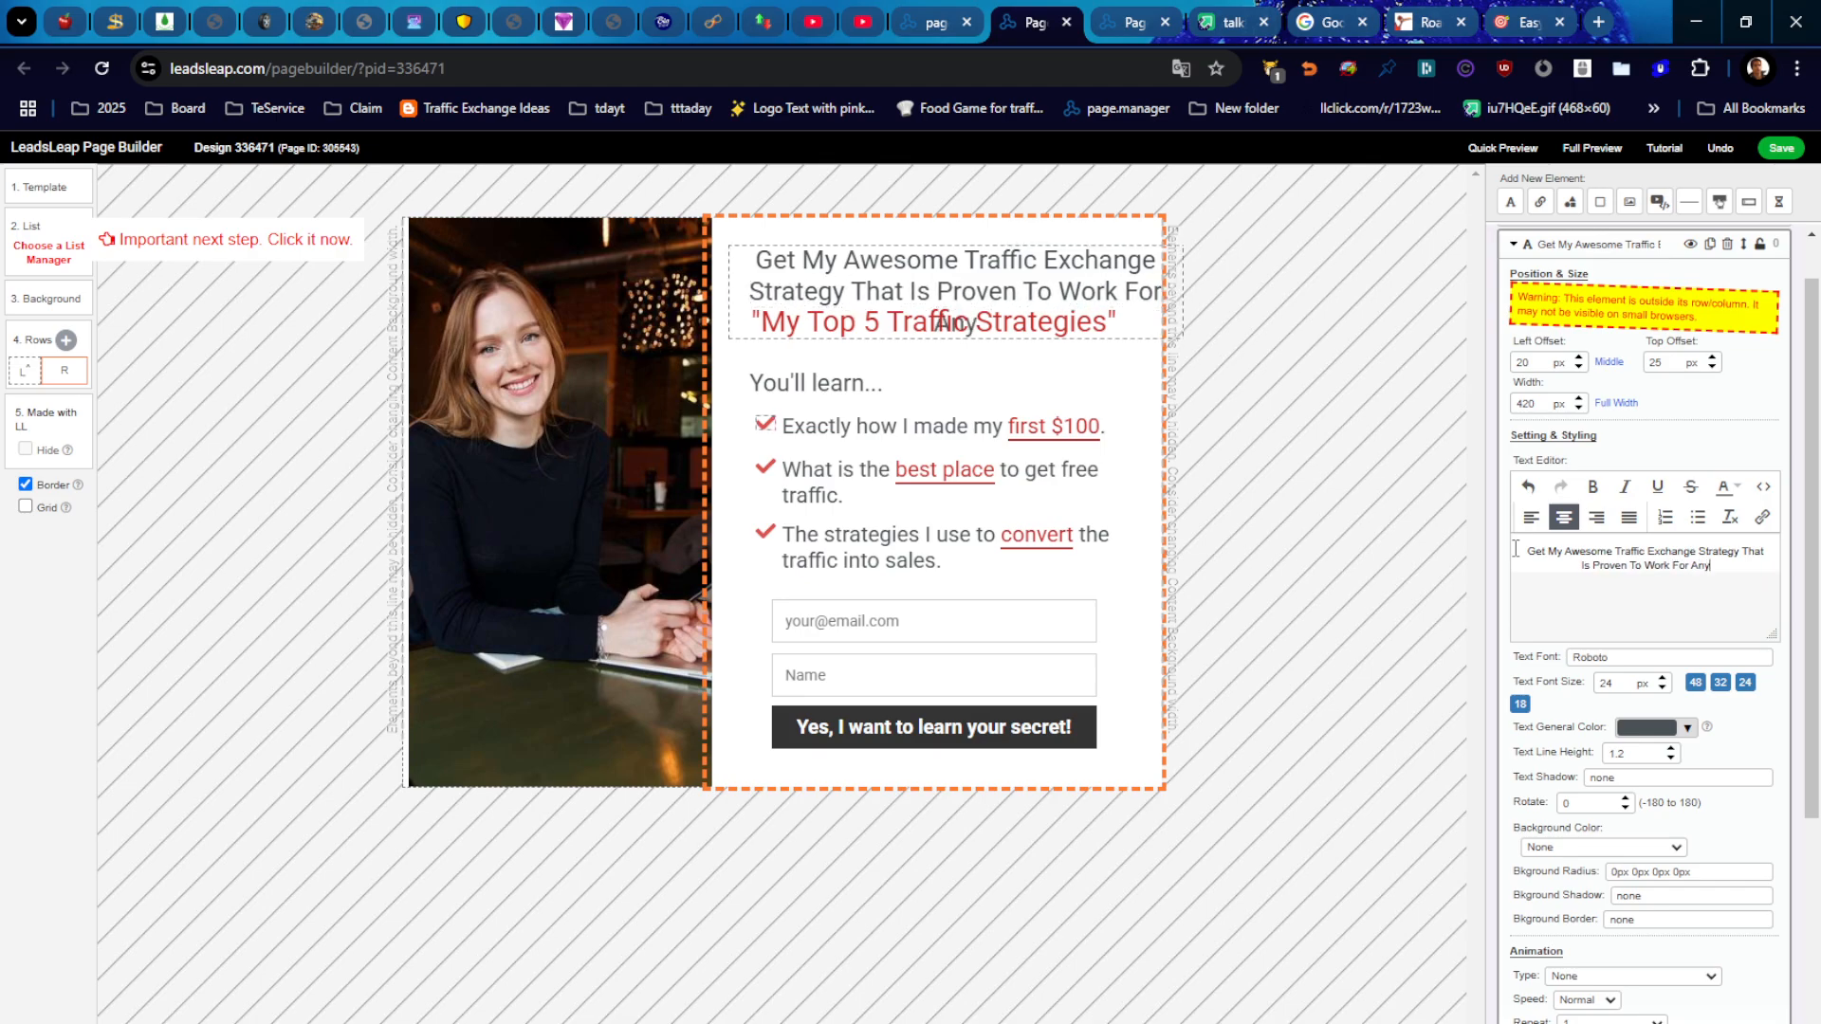
type("one!")
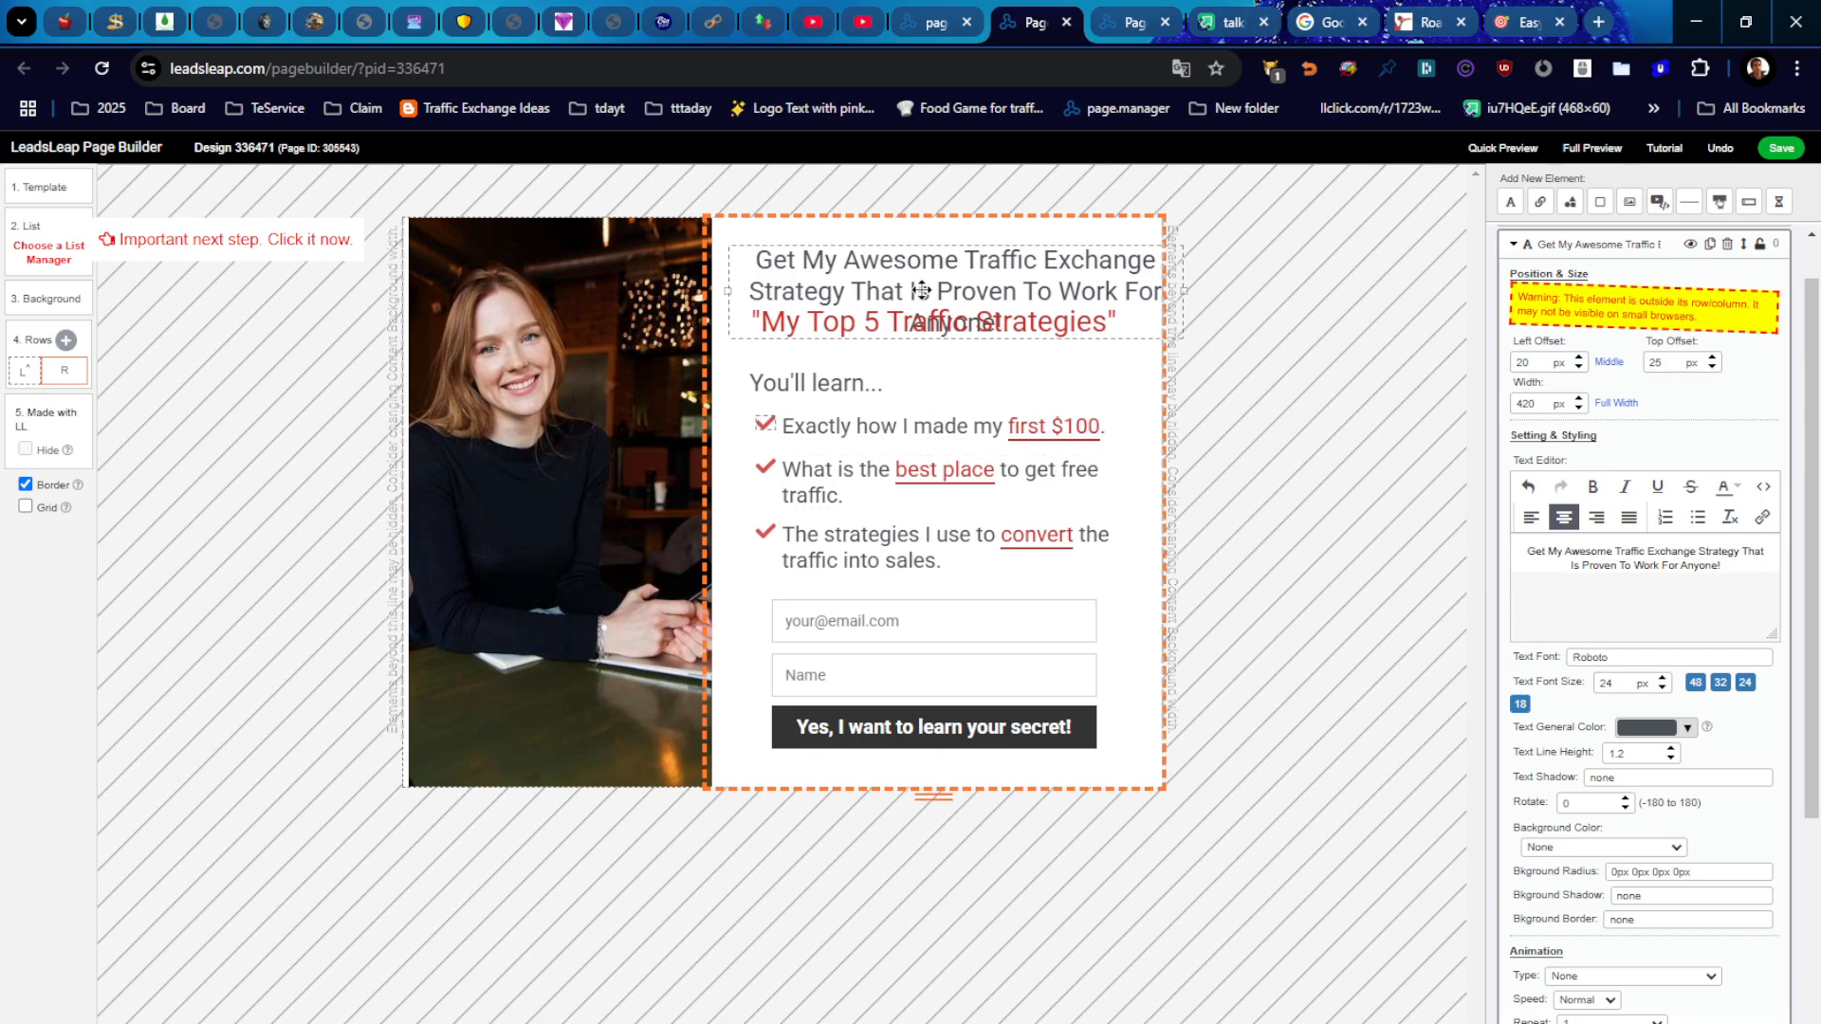
Step: Move the red "My Top 5 Traffic Strategies" line down to a 105 px top offset and the headline up to 15 px, left offset -5 px
left_click_drag(865, 332, 879, 343)
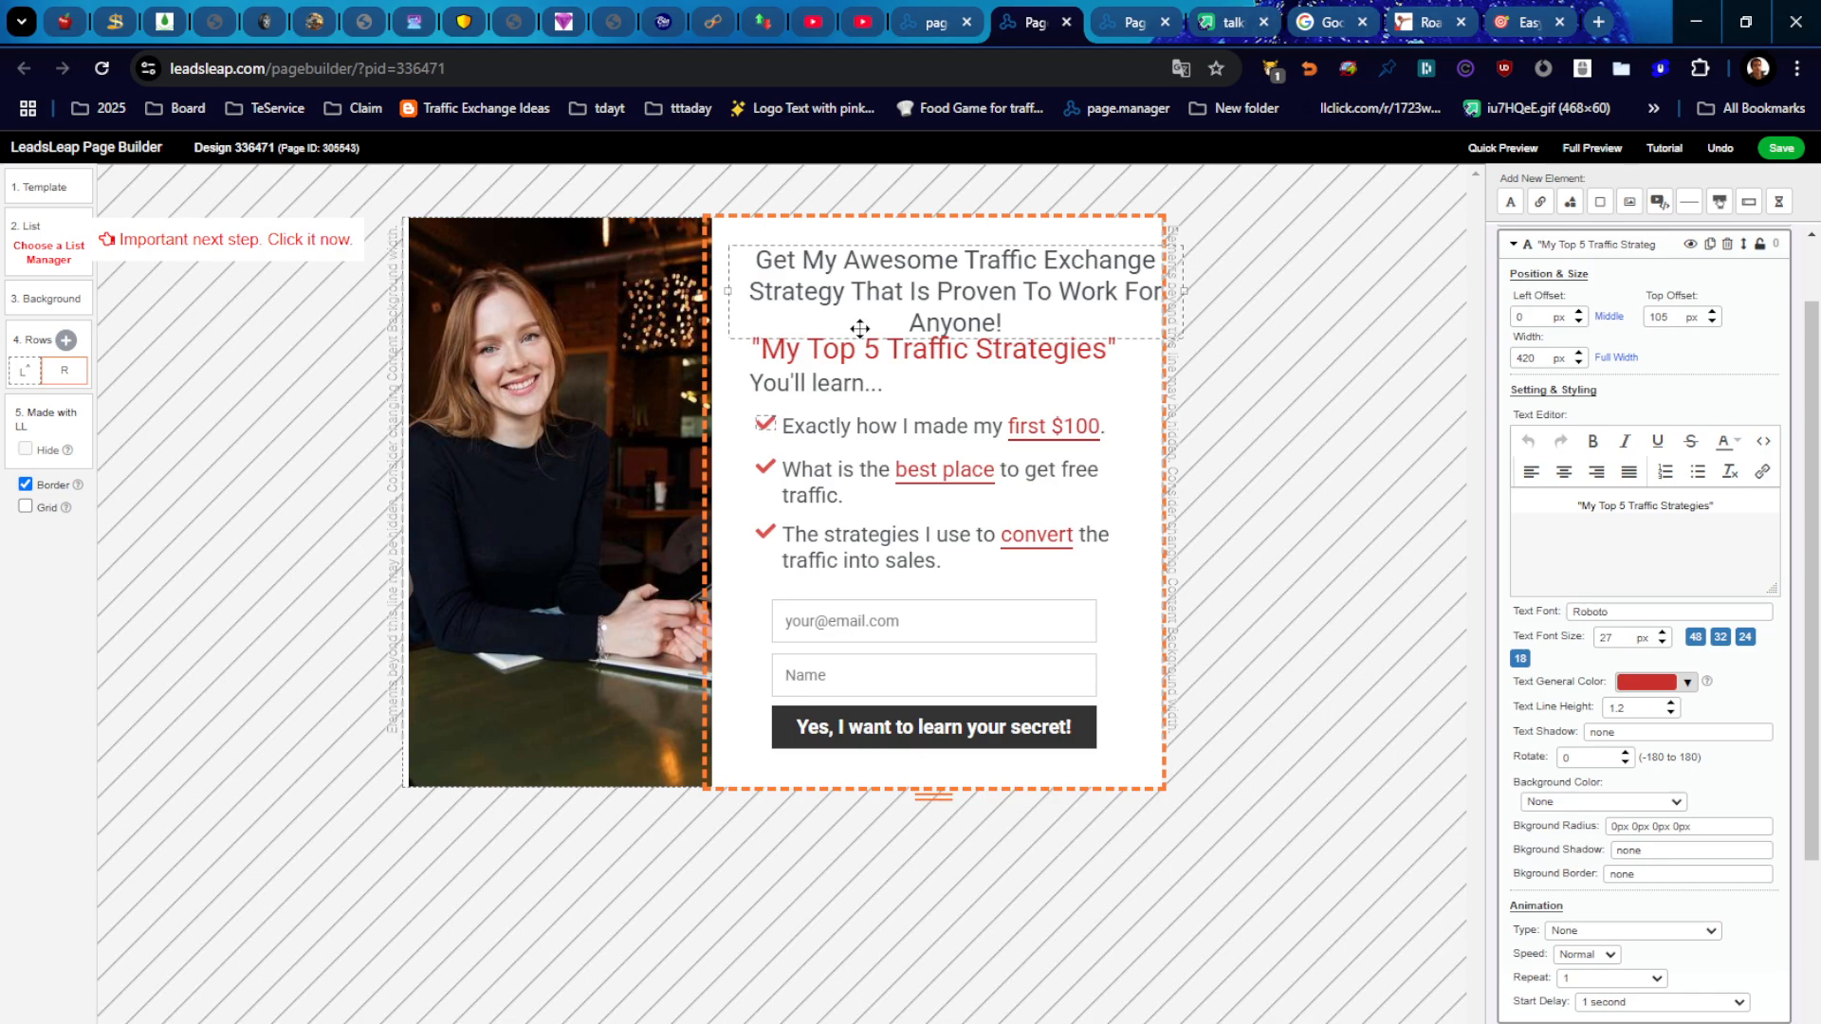
left_click_drag(859, 328, 874, 169)
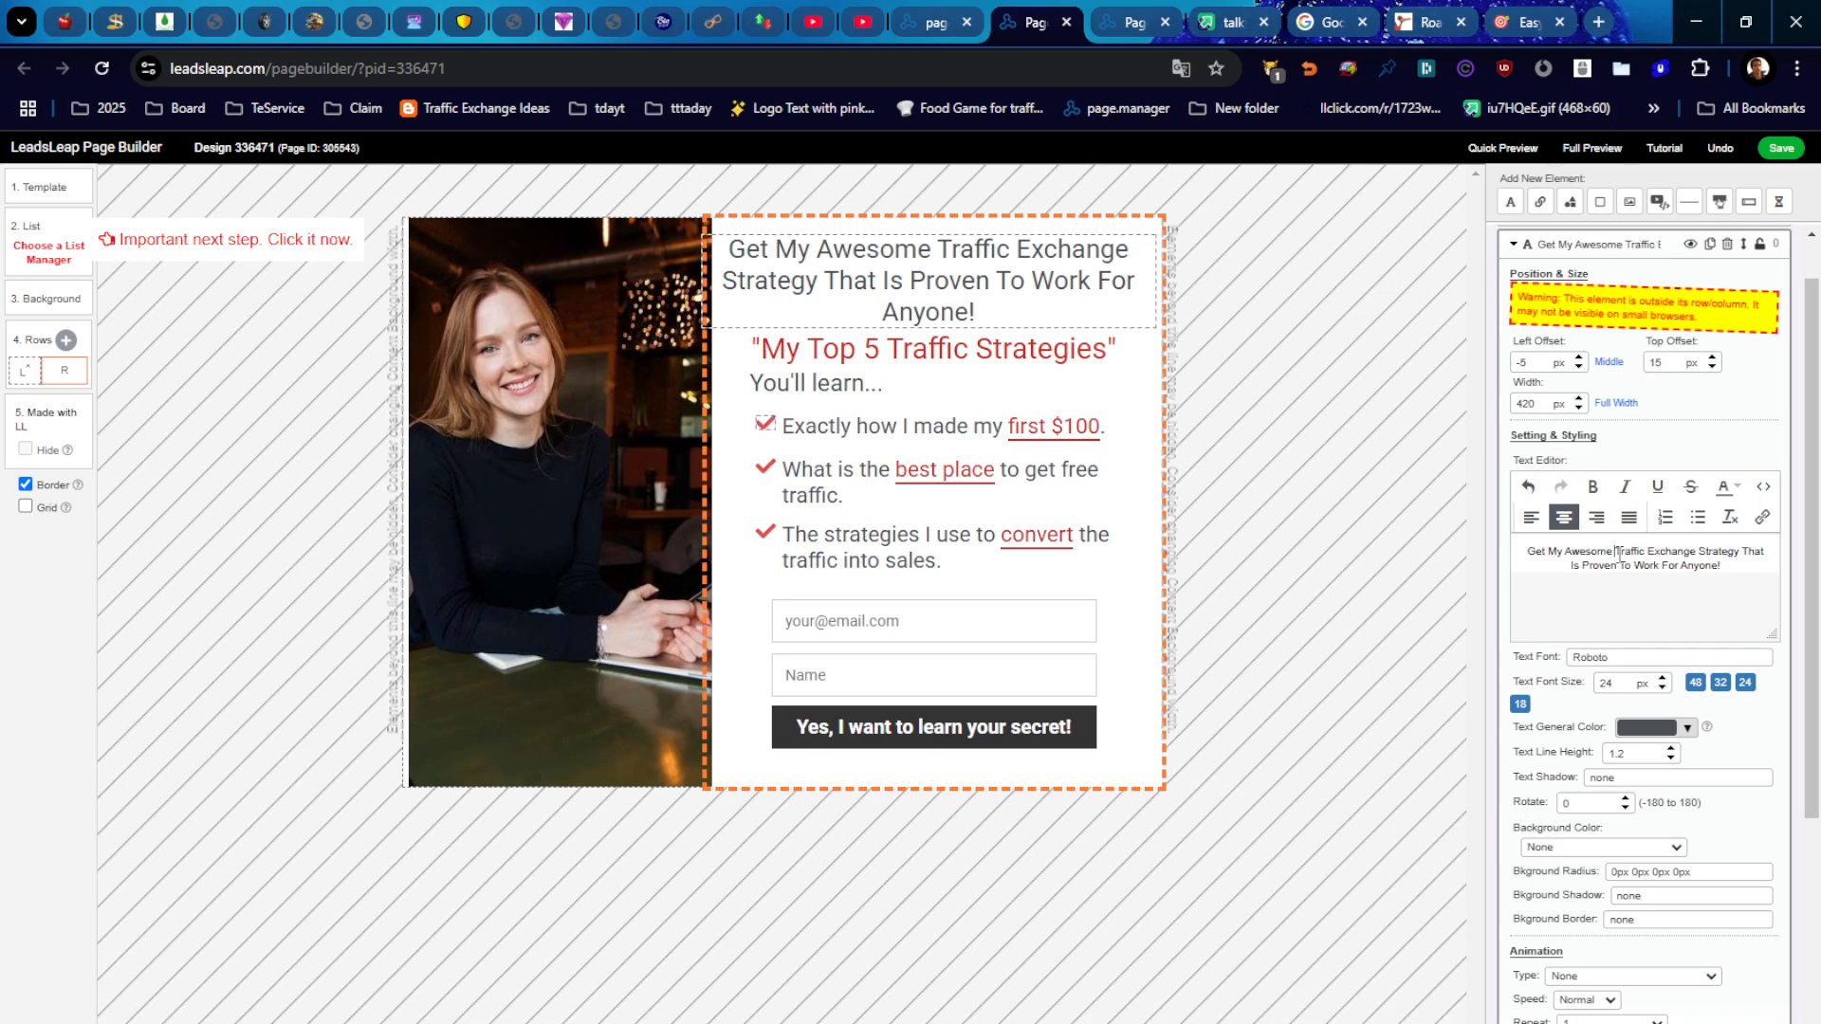
Step: Enclose the words Traffic Exchange in the headline in double quotation marks
left_click(1618, 553)
type("\"")
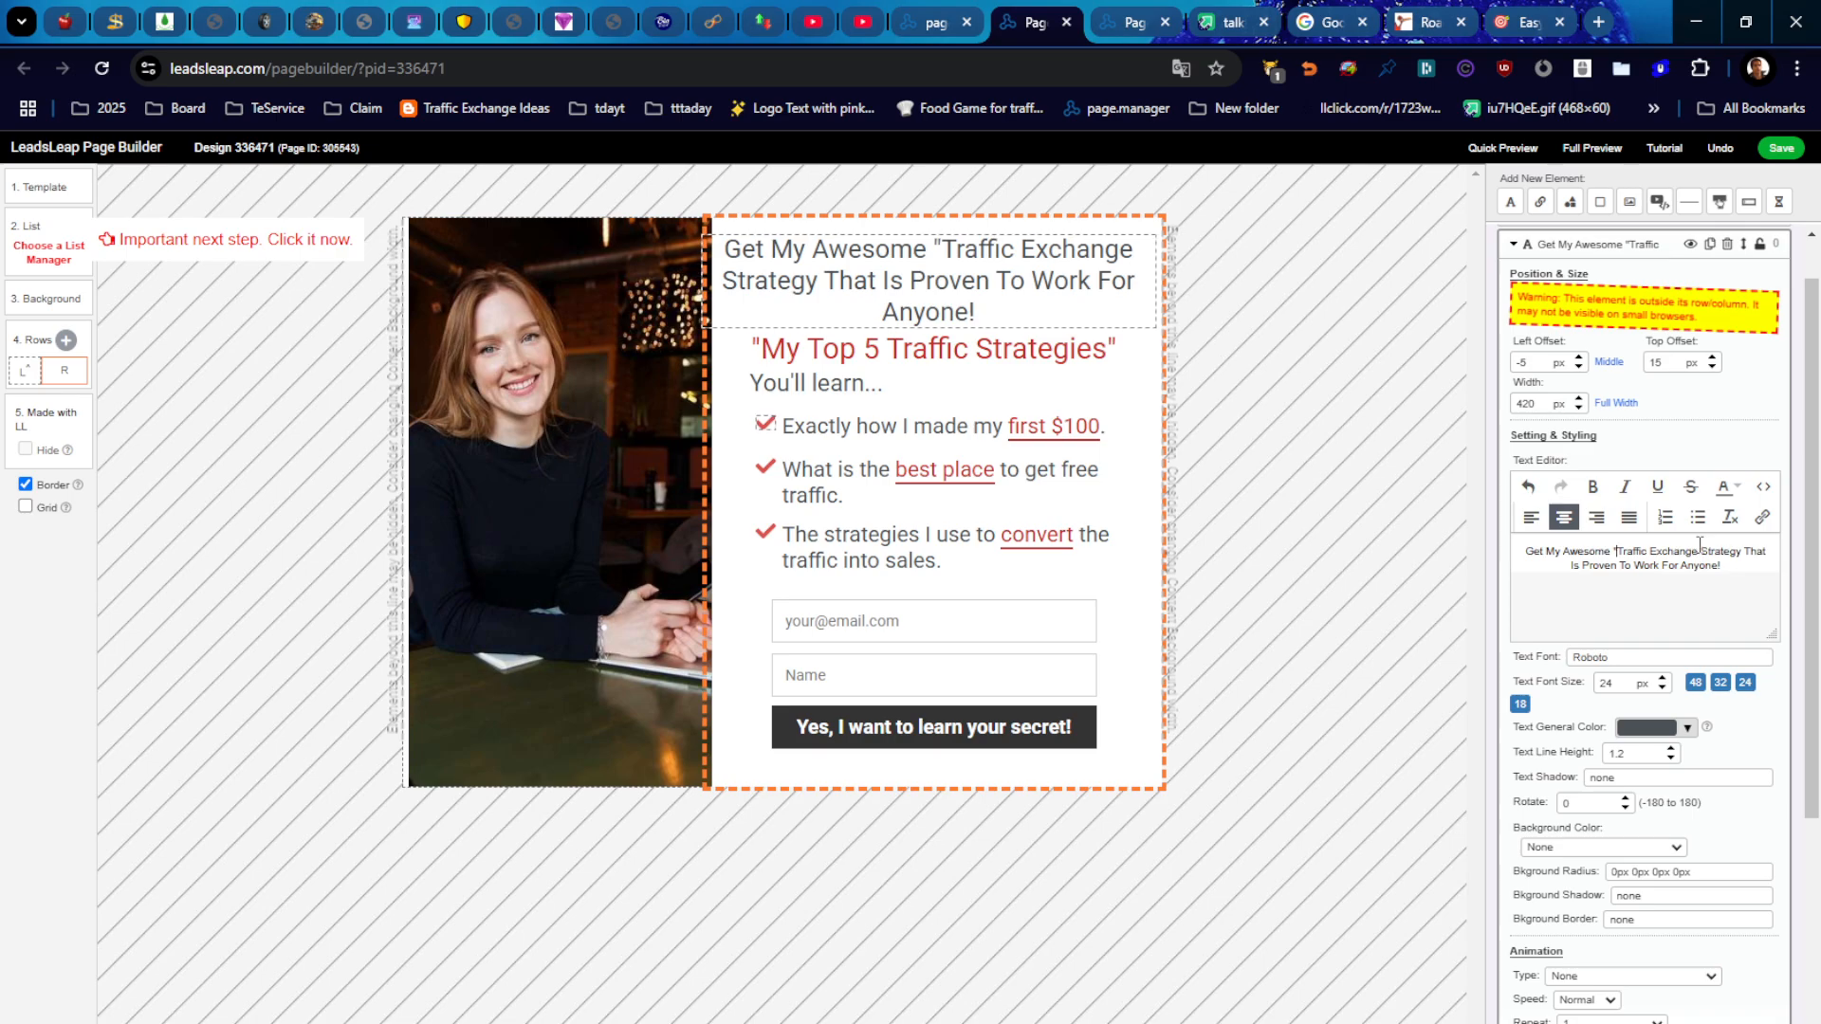
left_click(1696, 551)
type("\"")
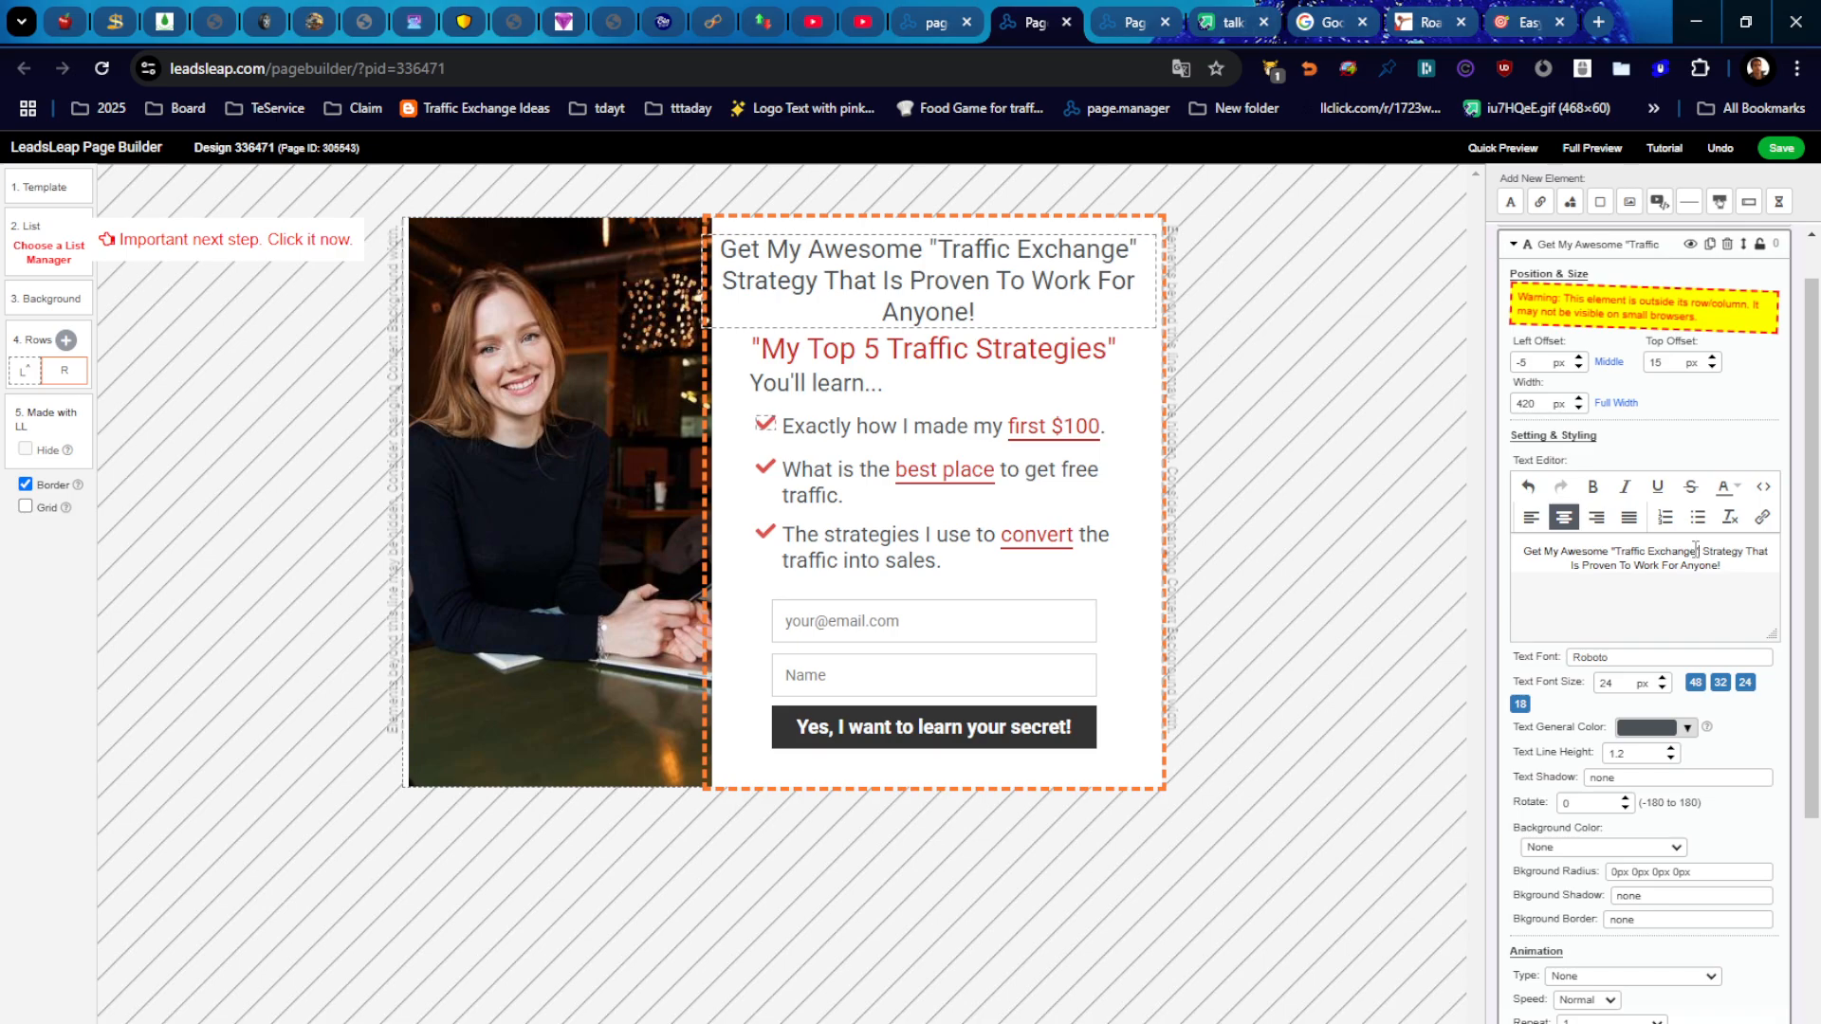
Step: Format the words Traffic Exchange in the headline as bold red text
scroll(1695, 550, "up", 1)
left_click_drag(1695, 610, 1620, 595)
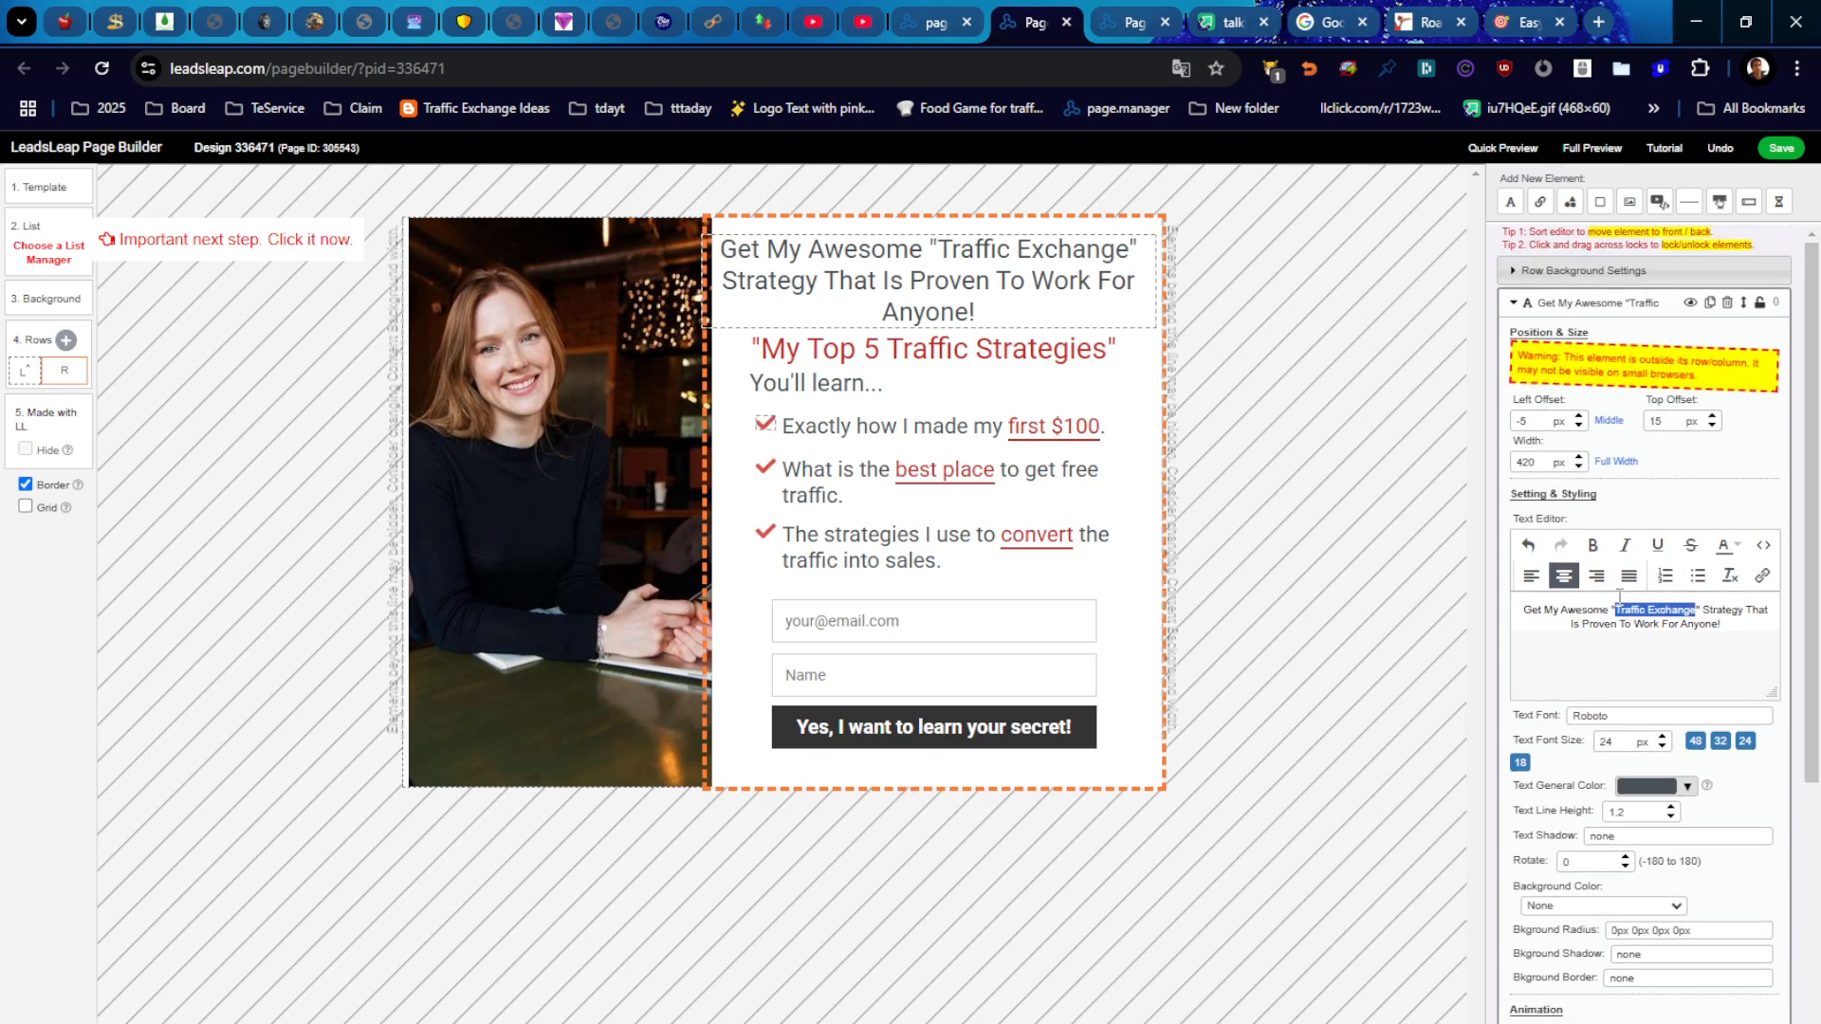
left_click(1732, 549)
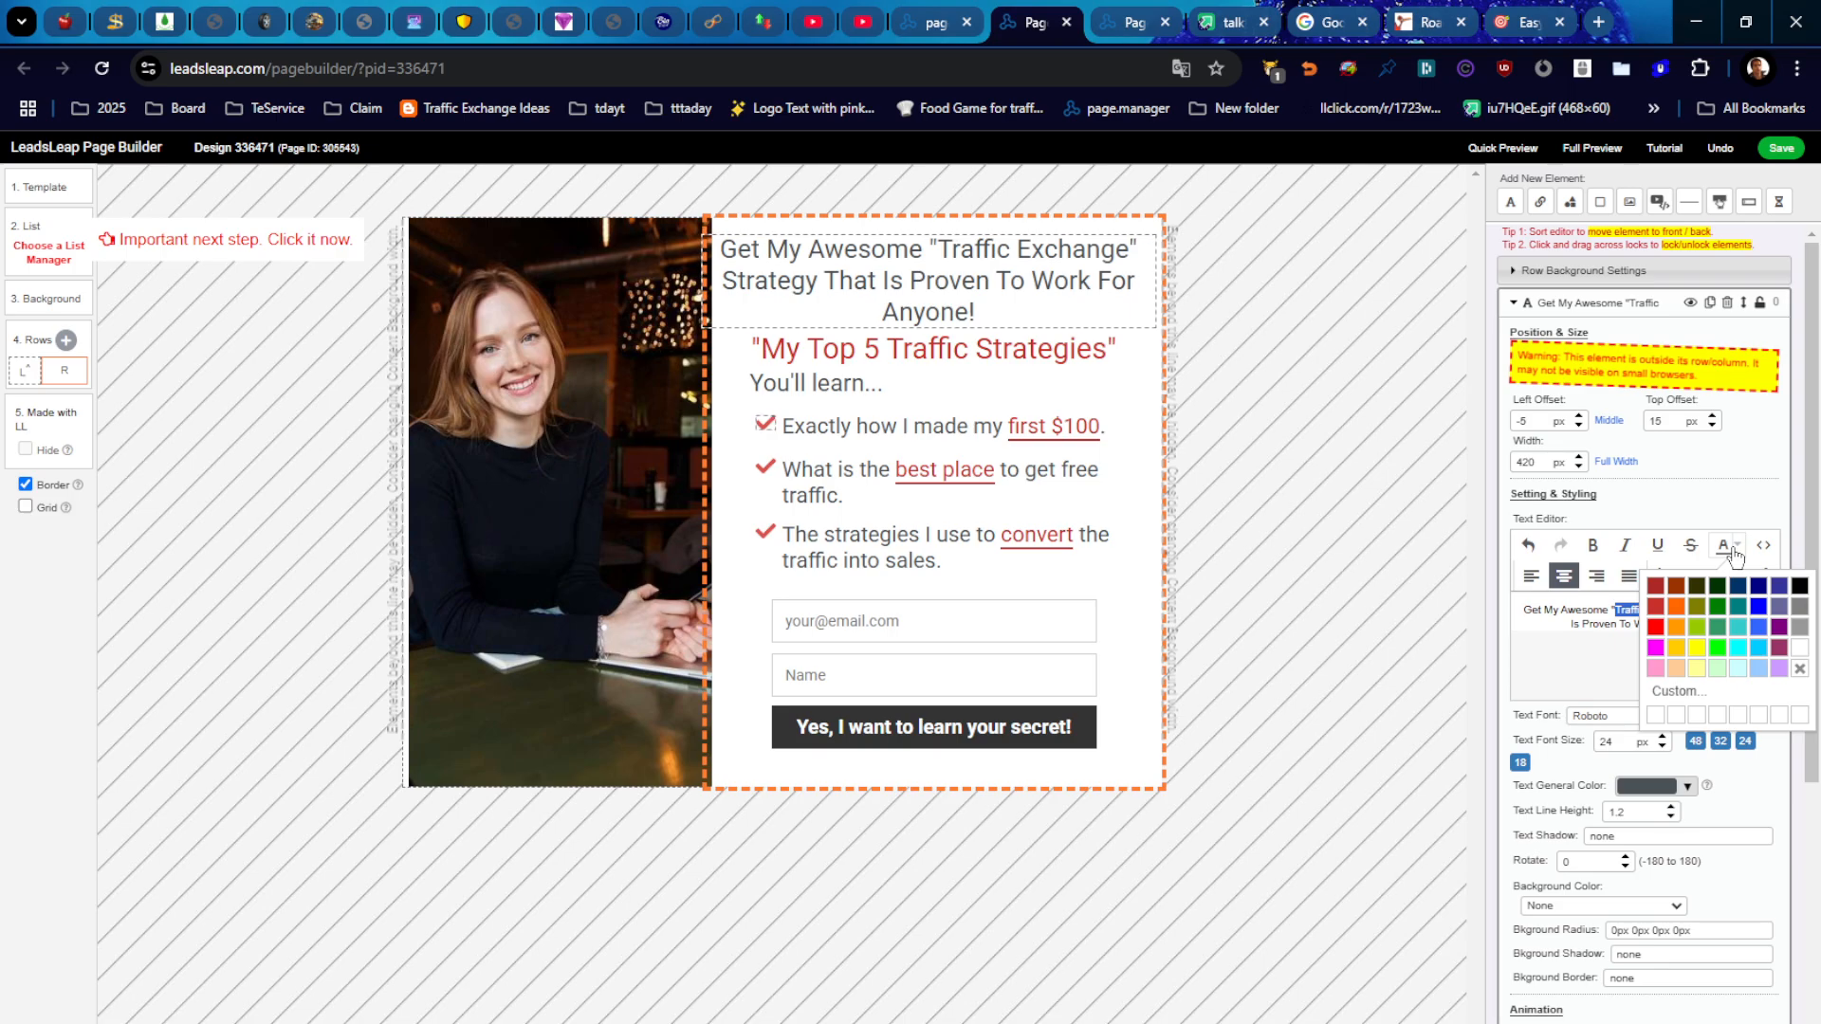
left_click(1655, 627)
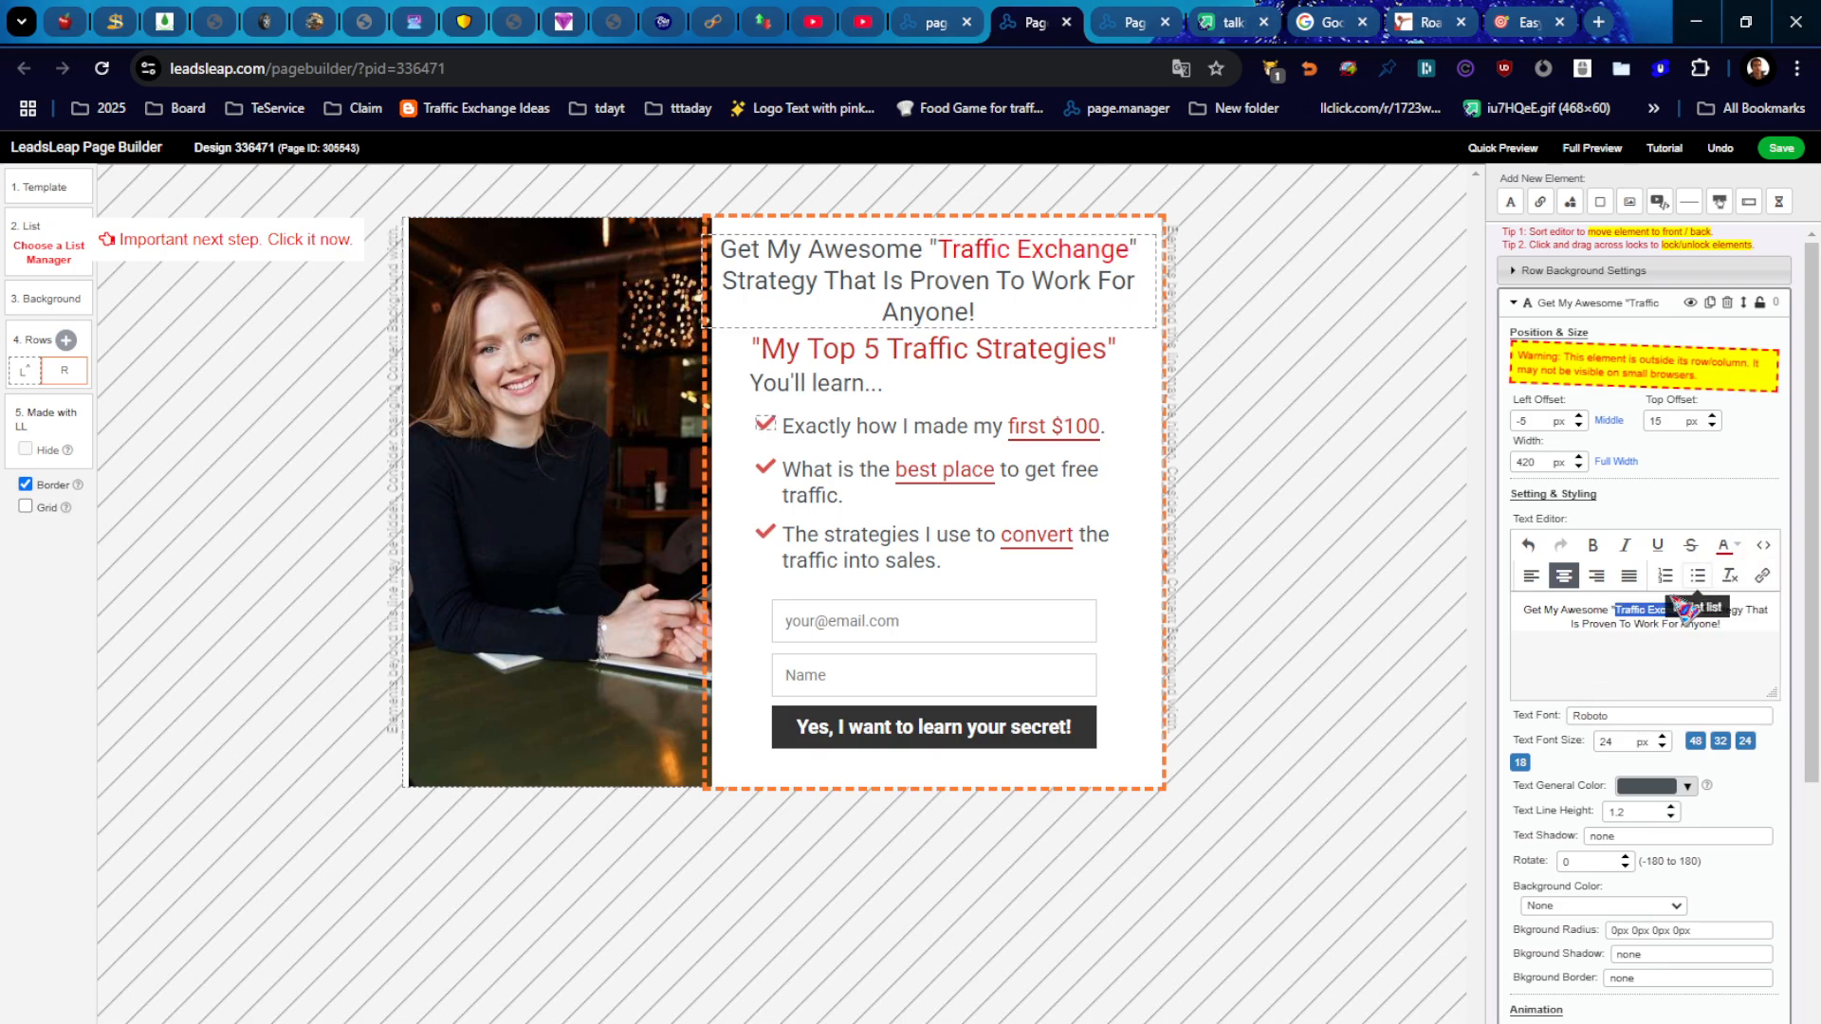
left_click(1594, 548)
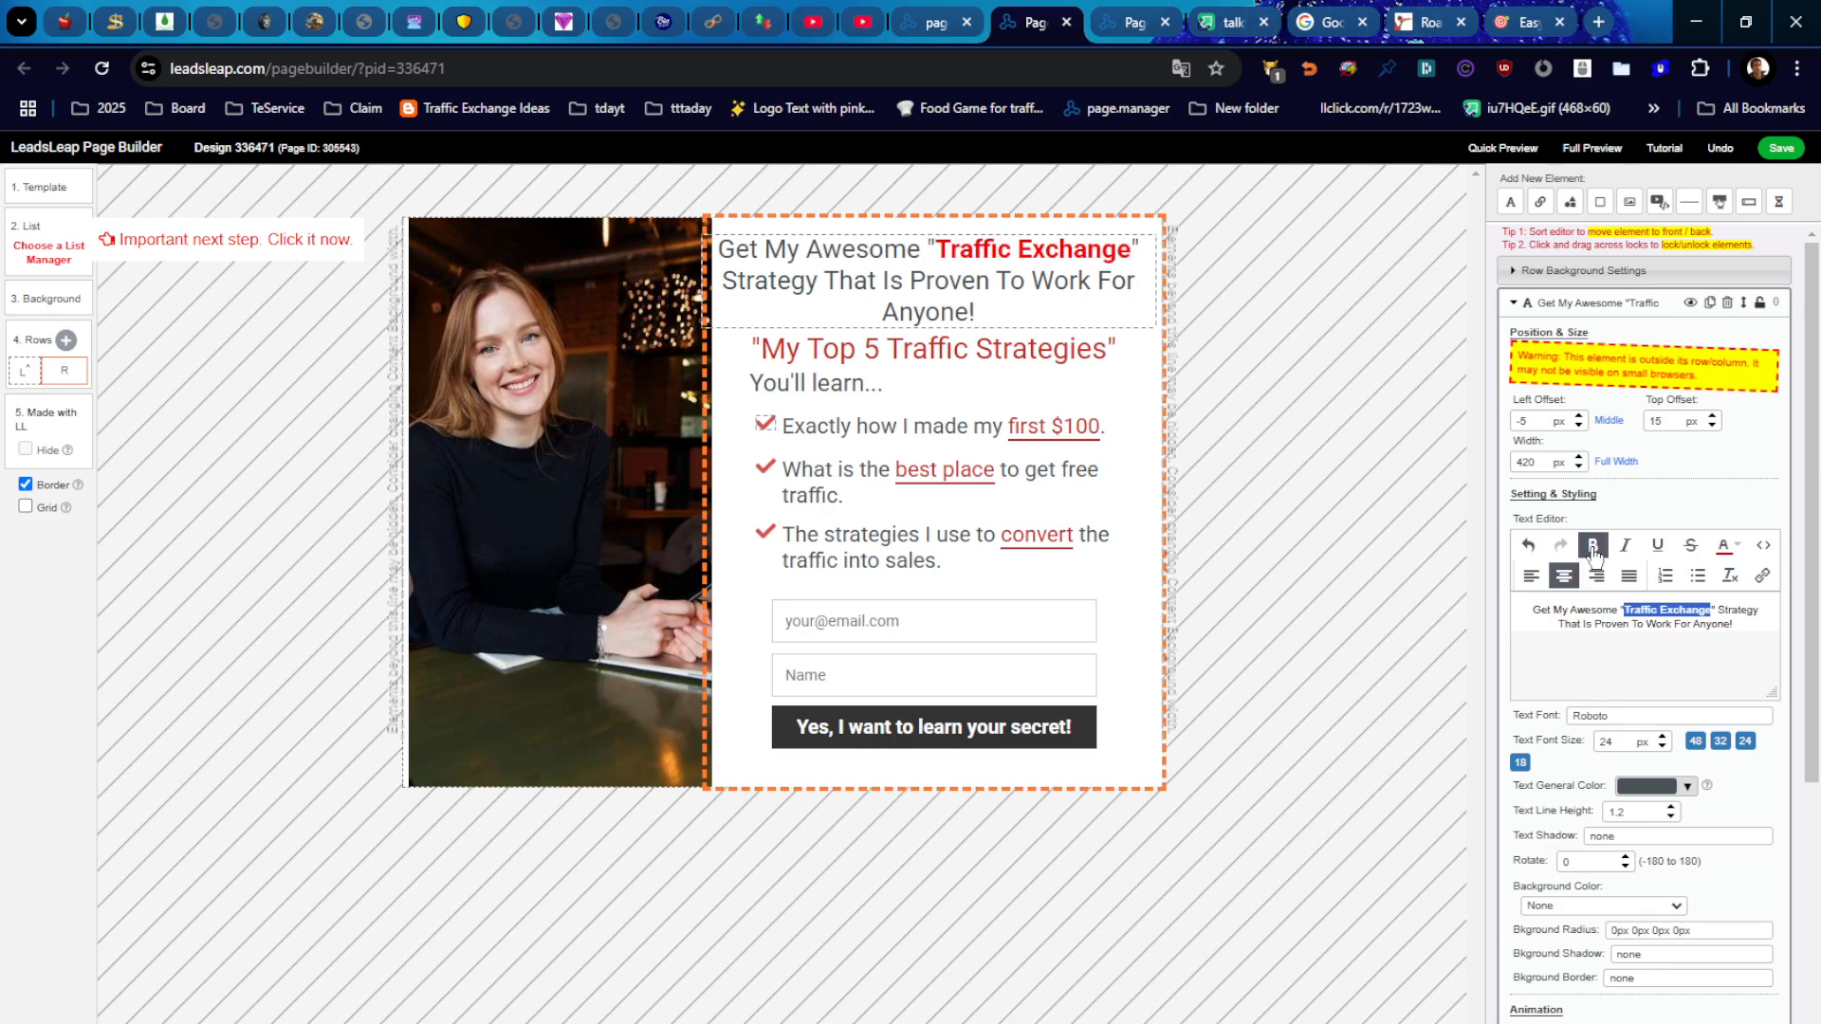
left_click(1667, 675)
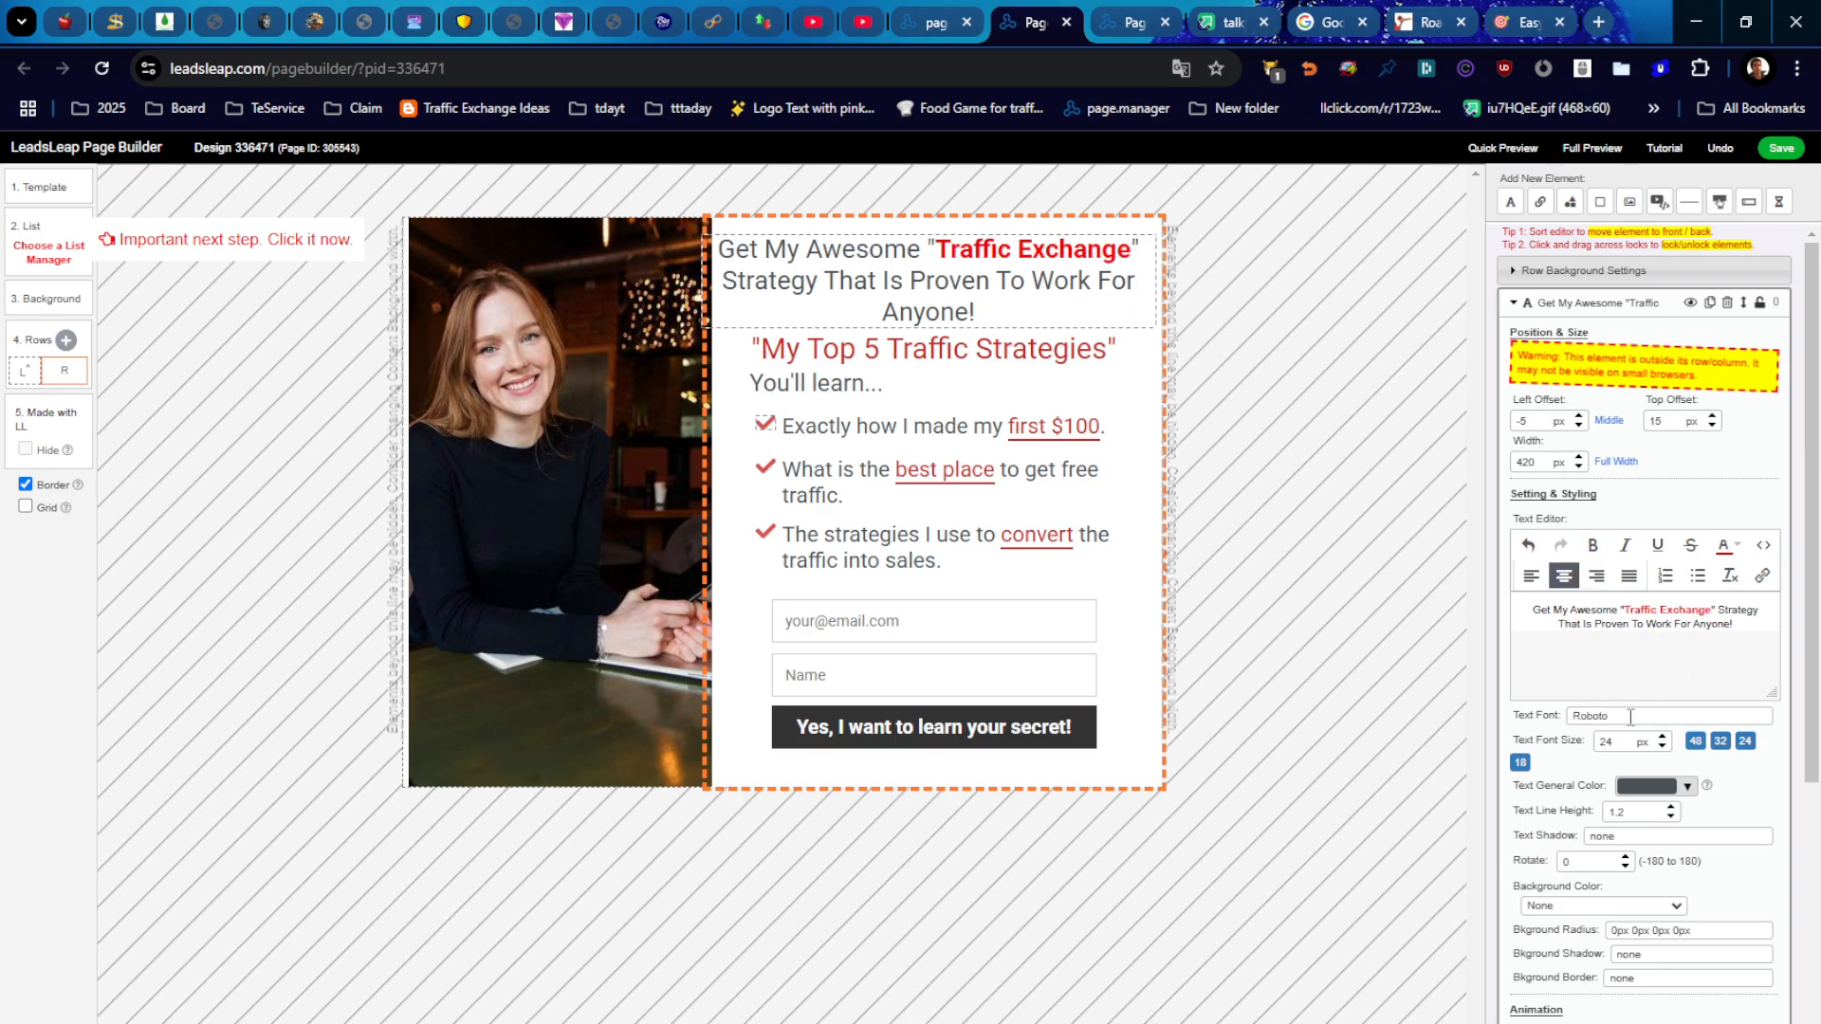
Step: Change the headline's text font to Nunito
left_click(1630, 717)
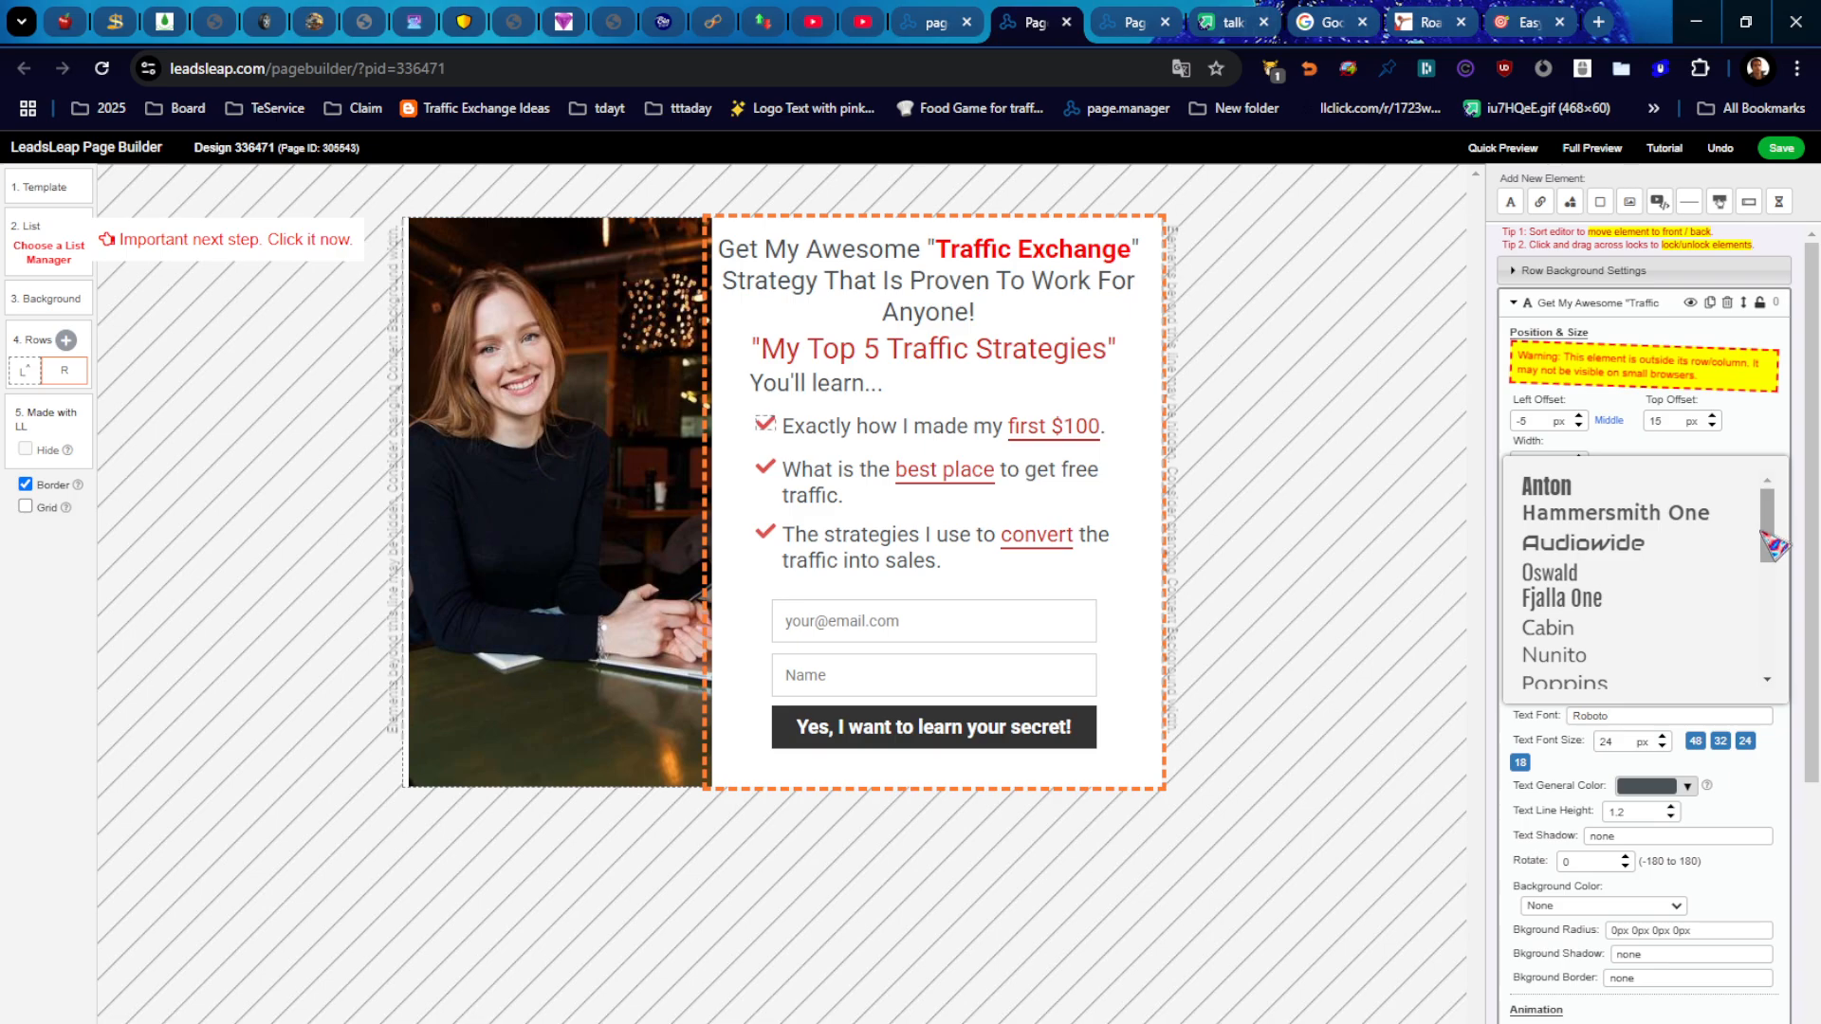
left_click_drag(1770, 522, 1771, 552)
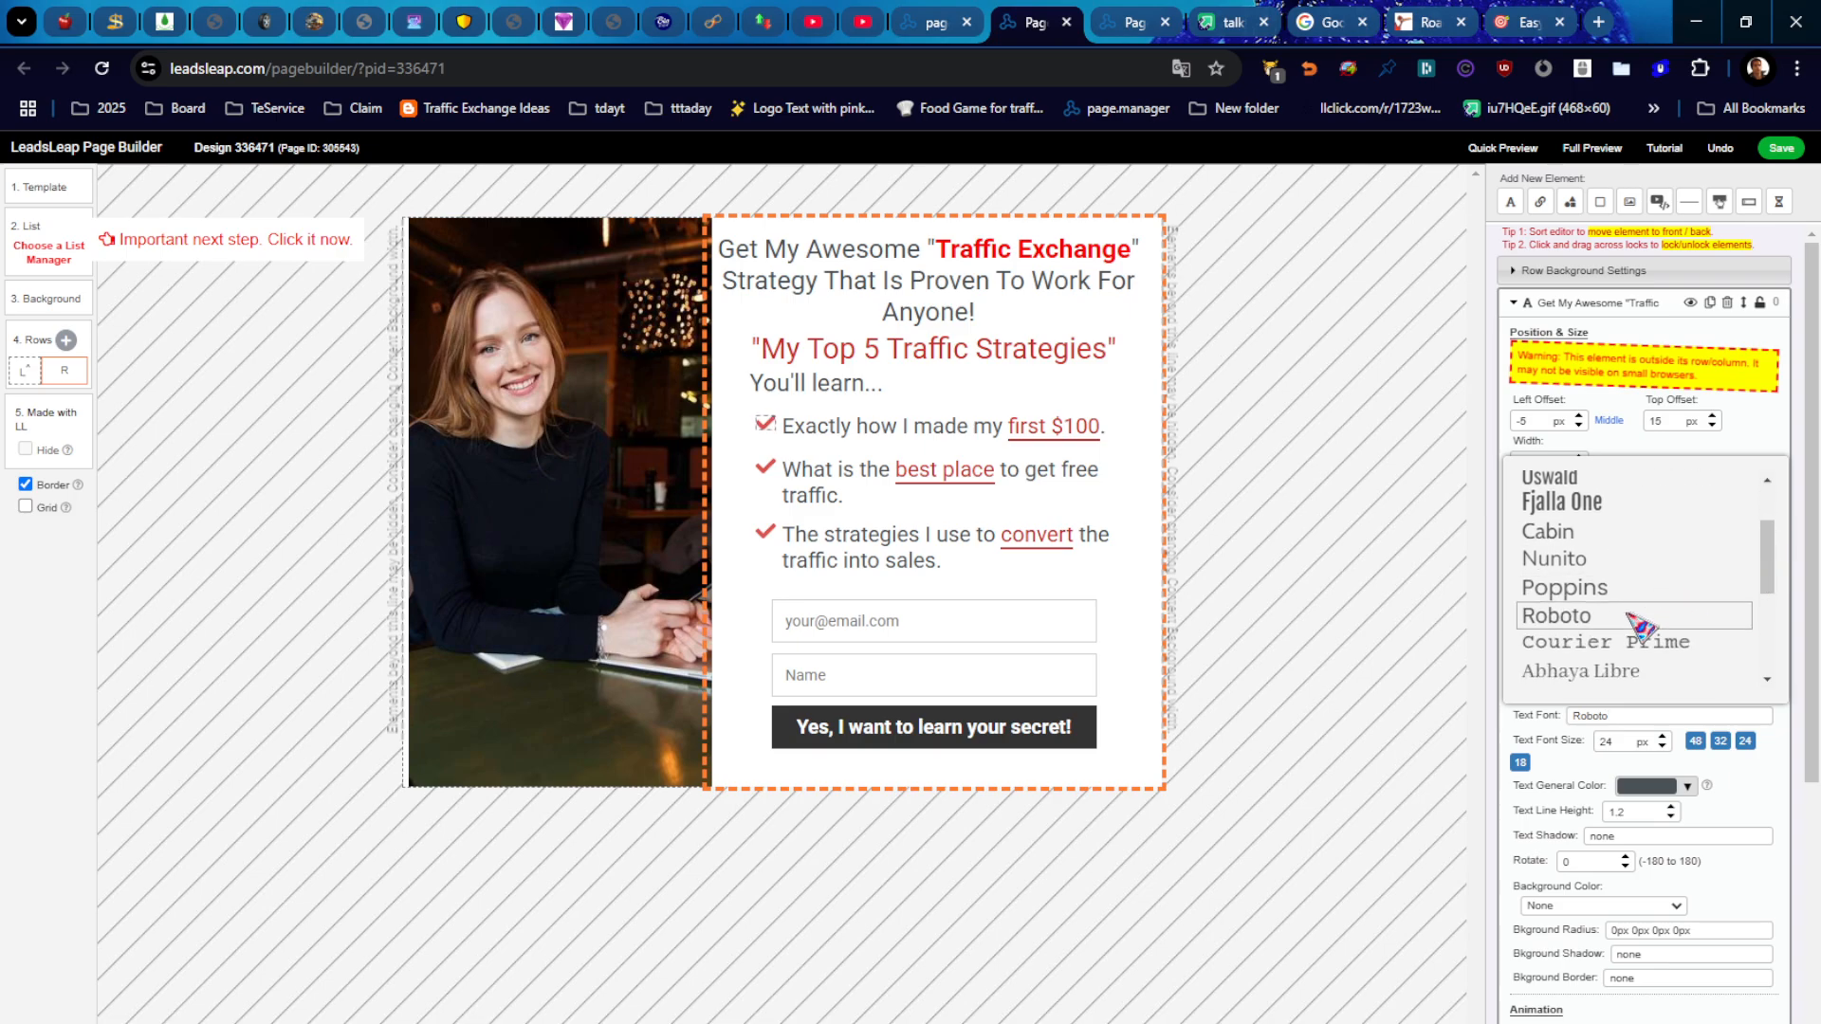
double_click(1594, 622)
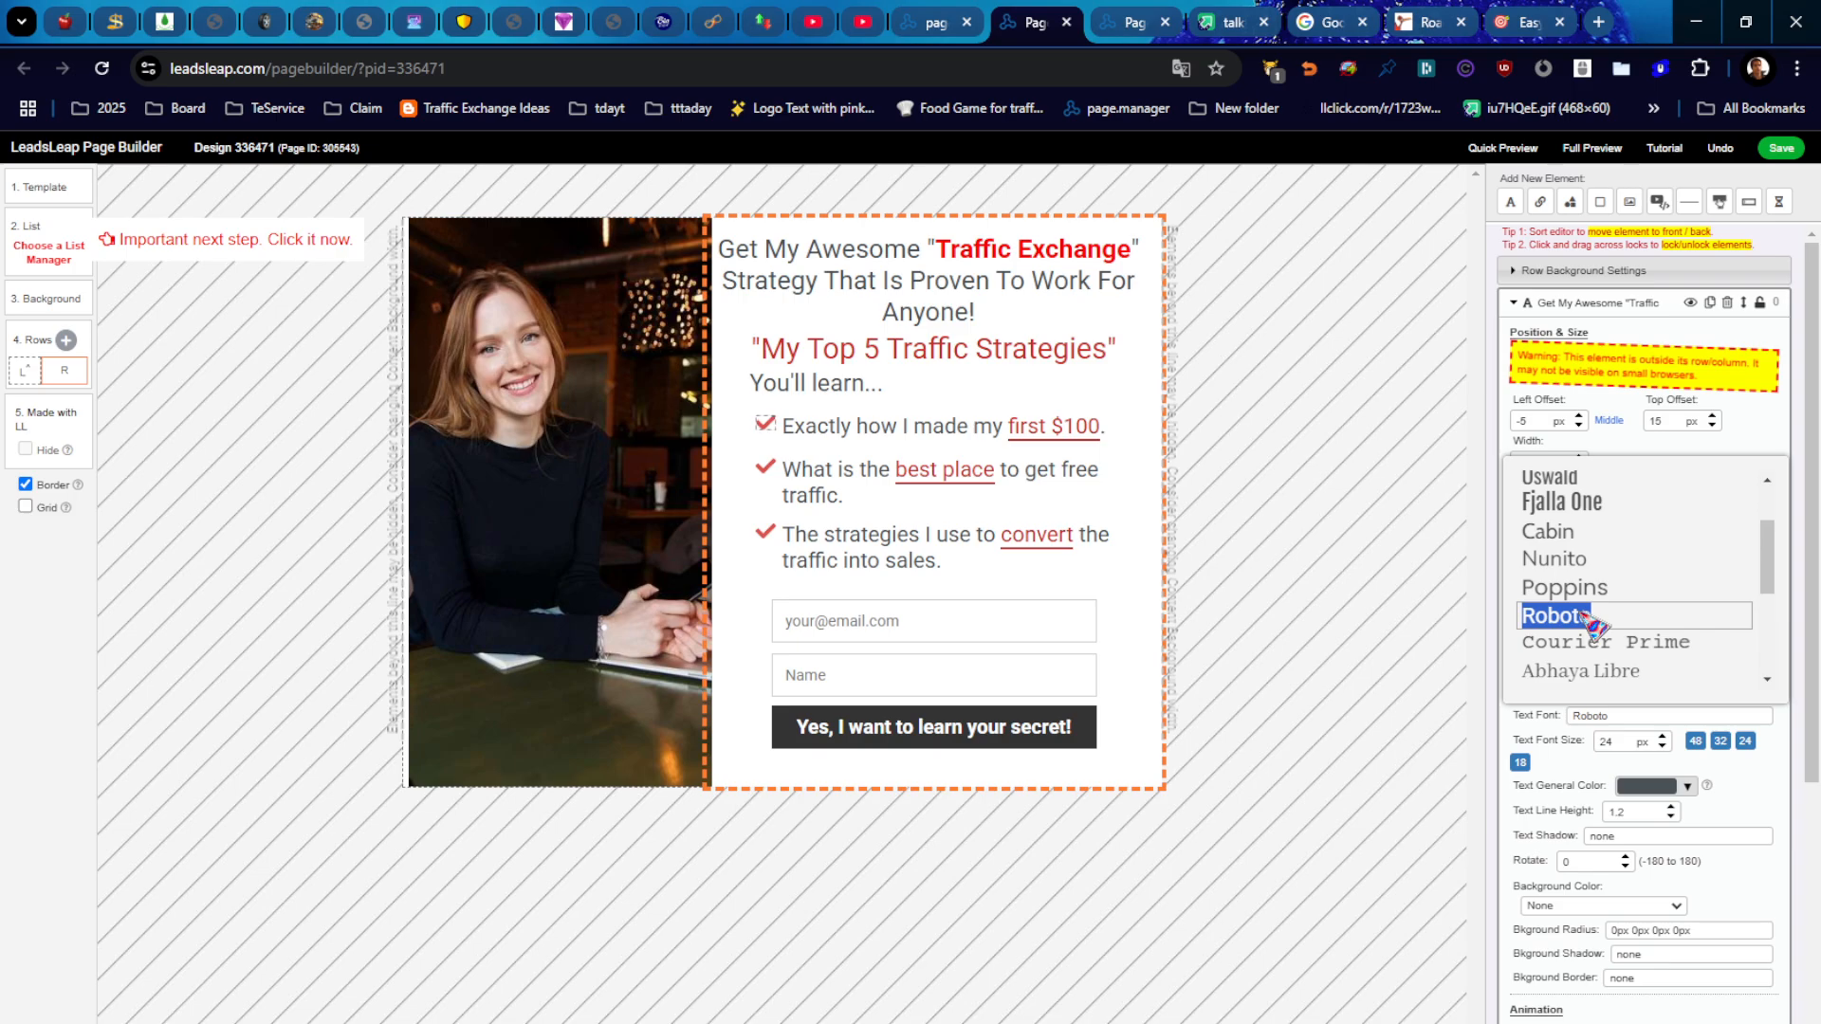
left_click(1585, 560)
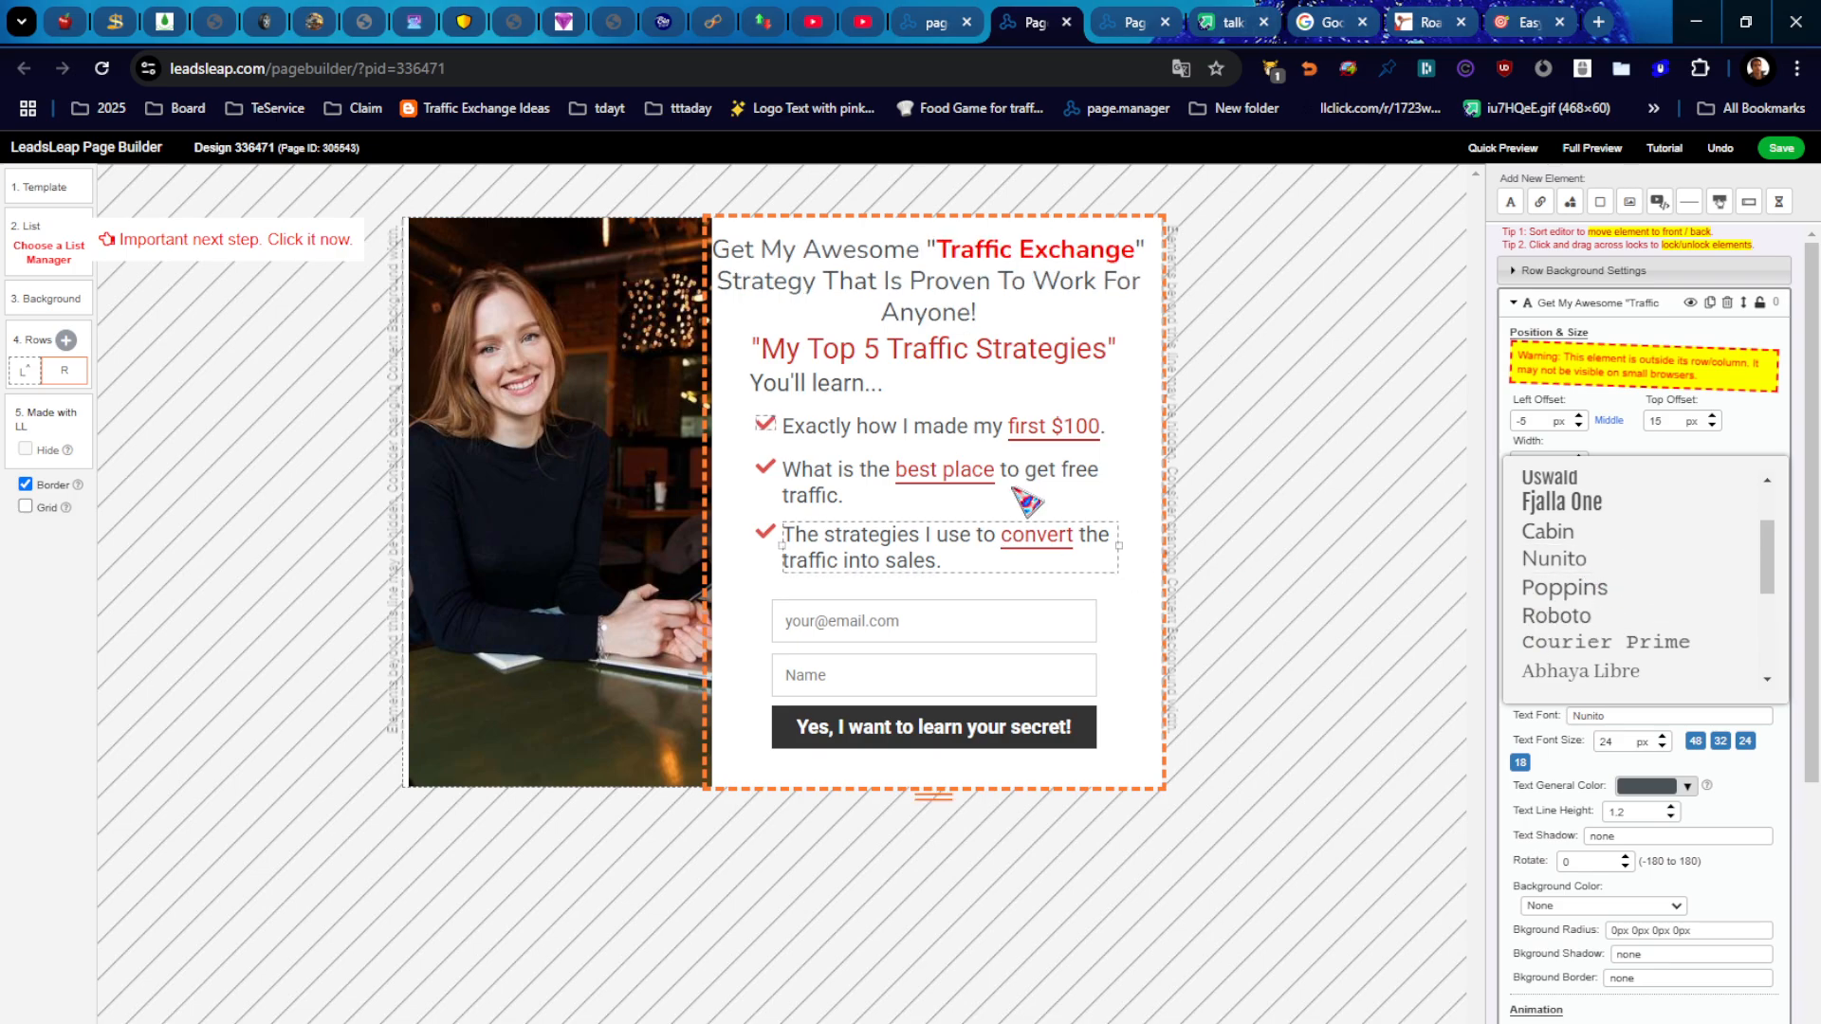
left_click(915, 288)
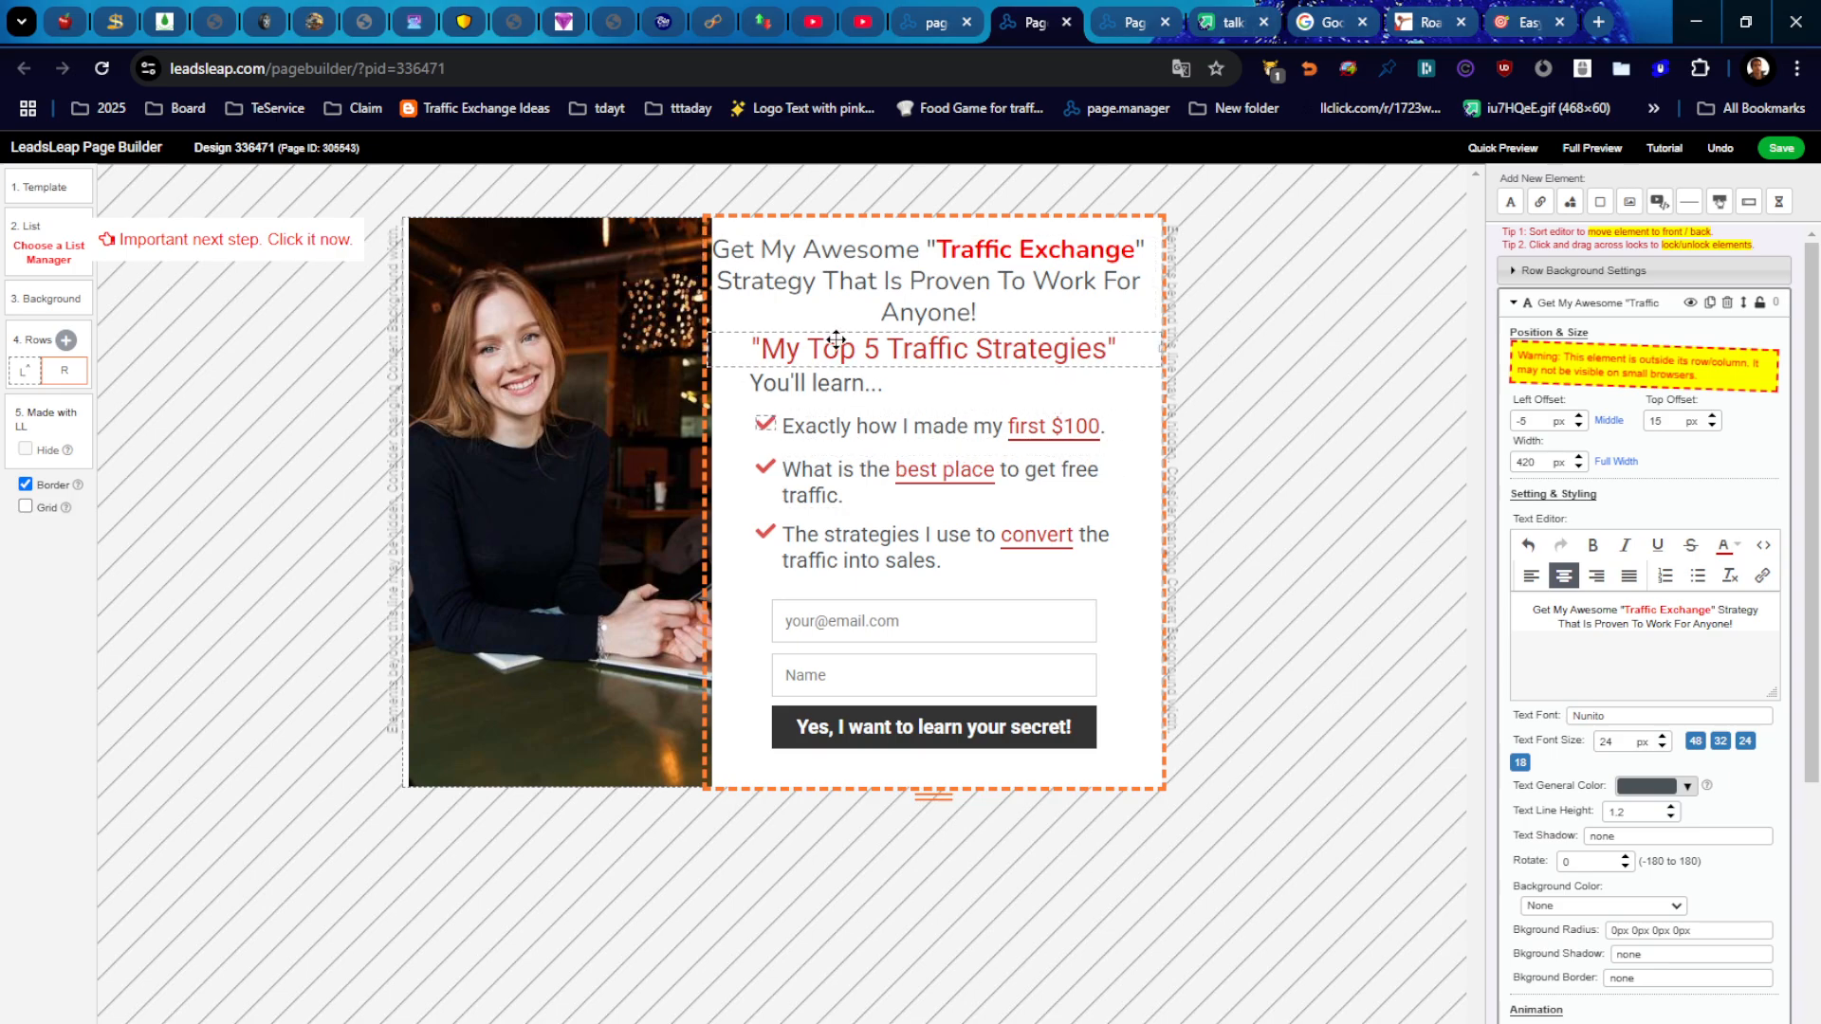
left_click(951, 423)
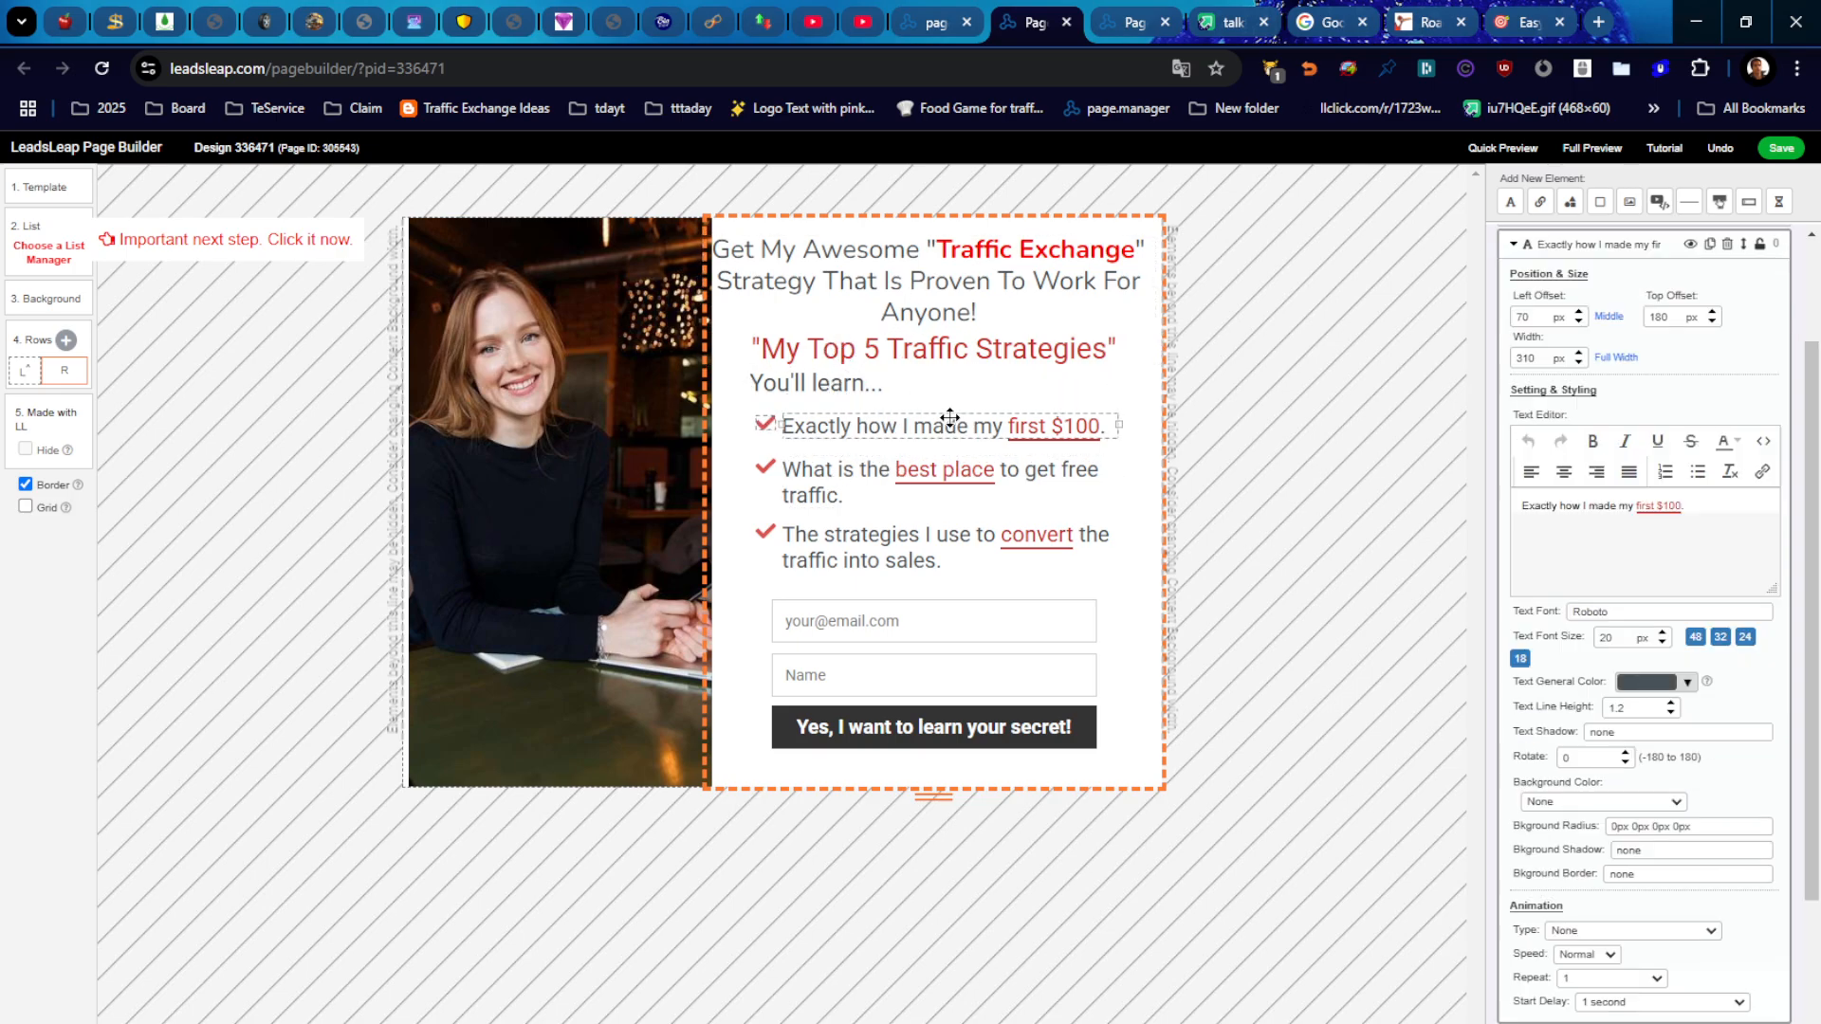
left_click_drag(1722, 508, 1495, 529)
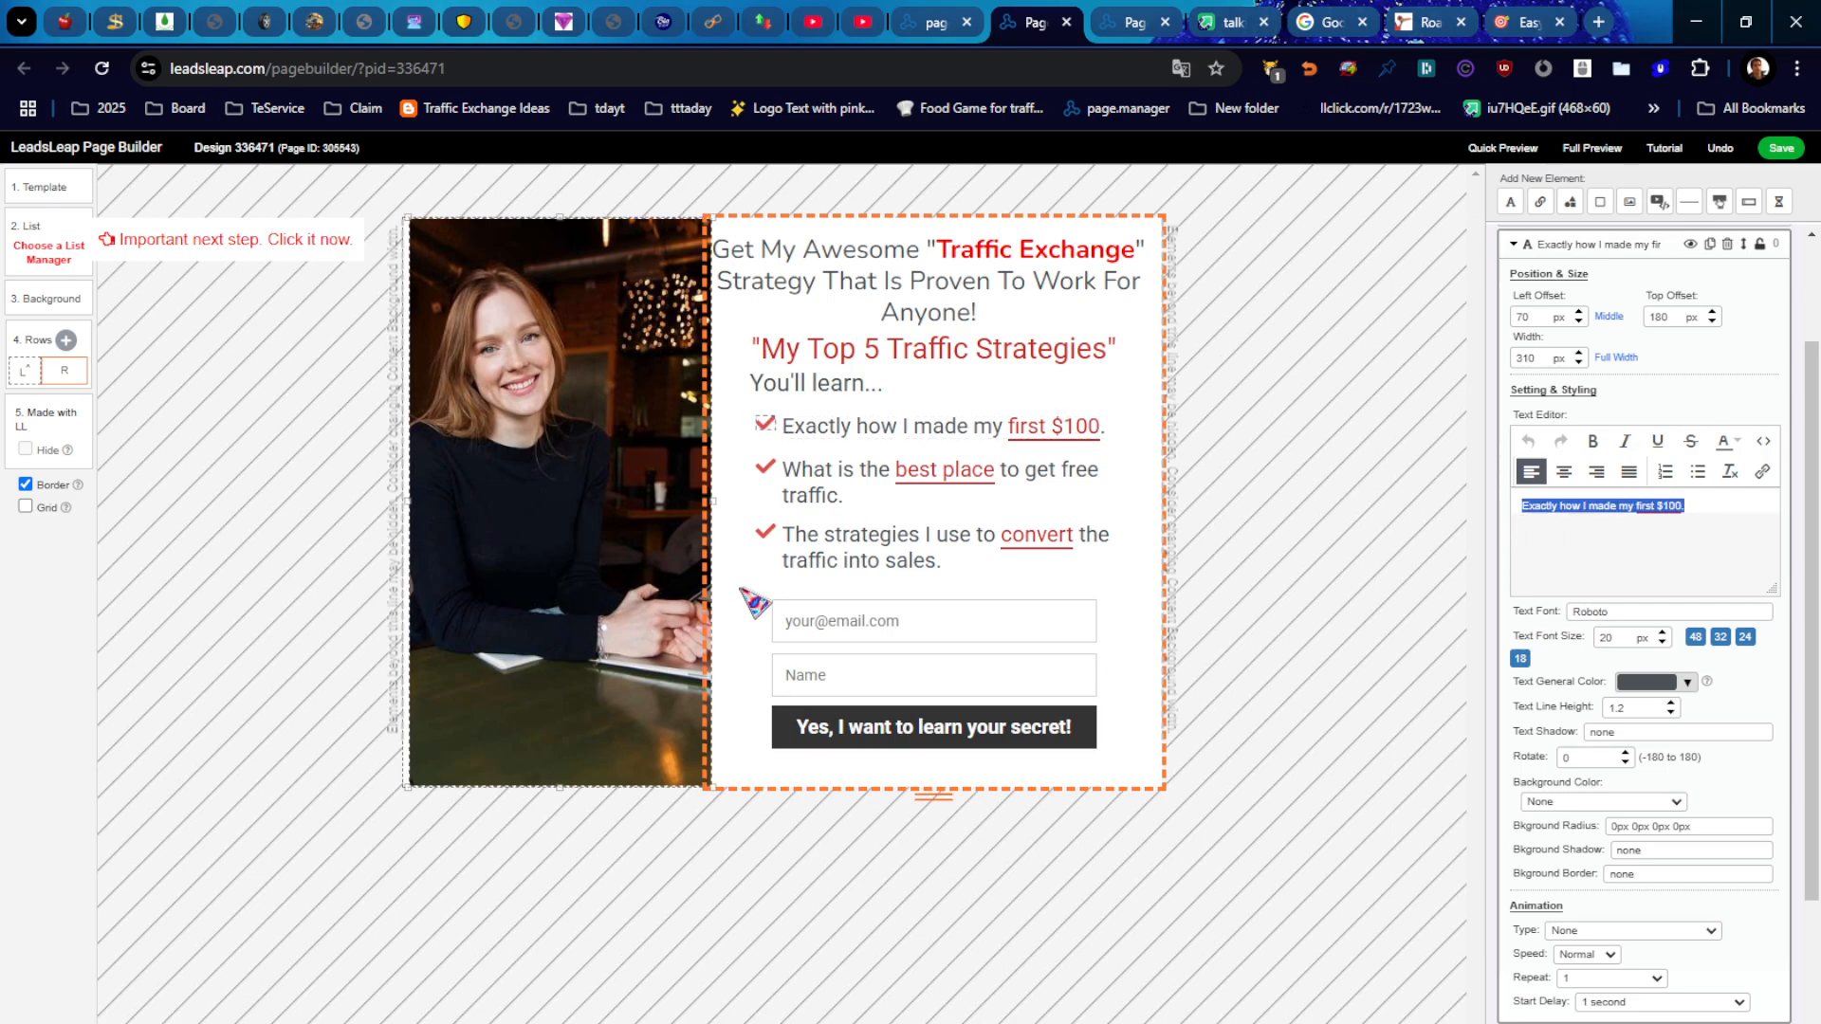
left_click(754, 474)
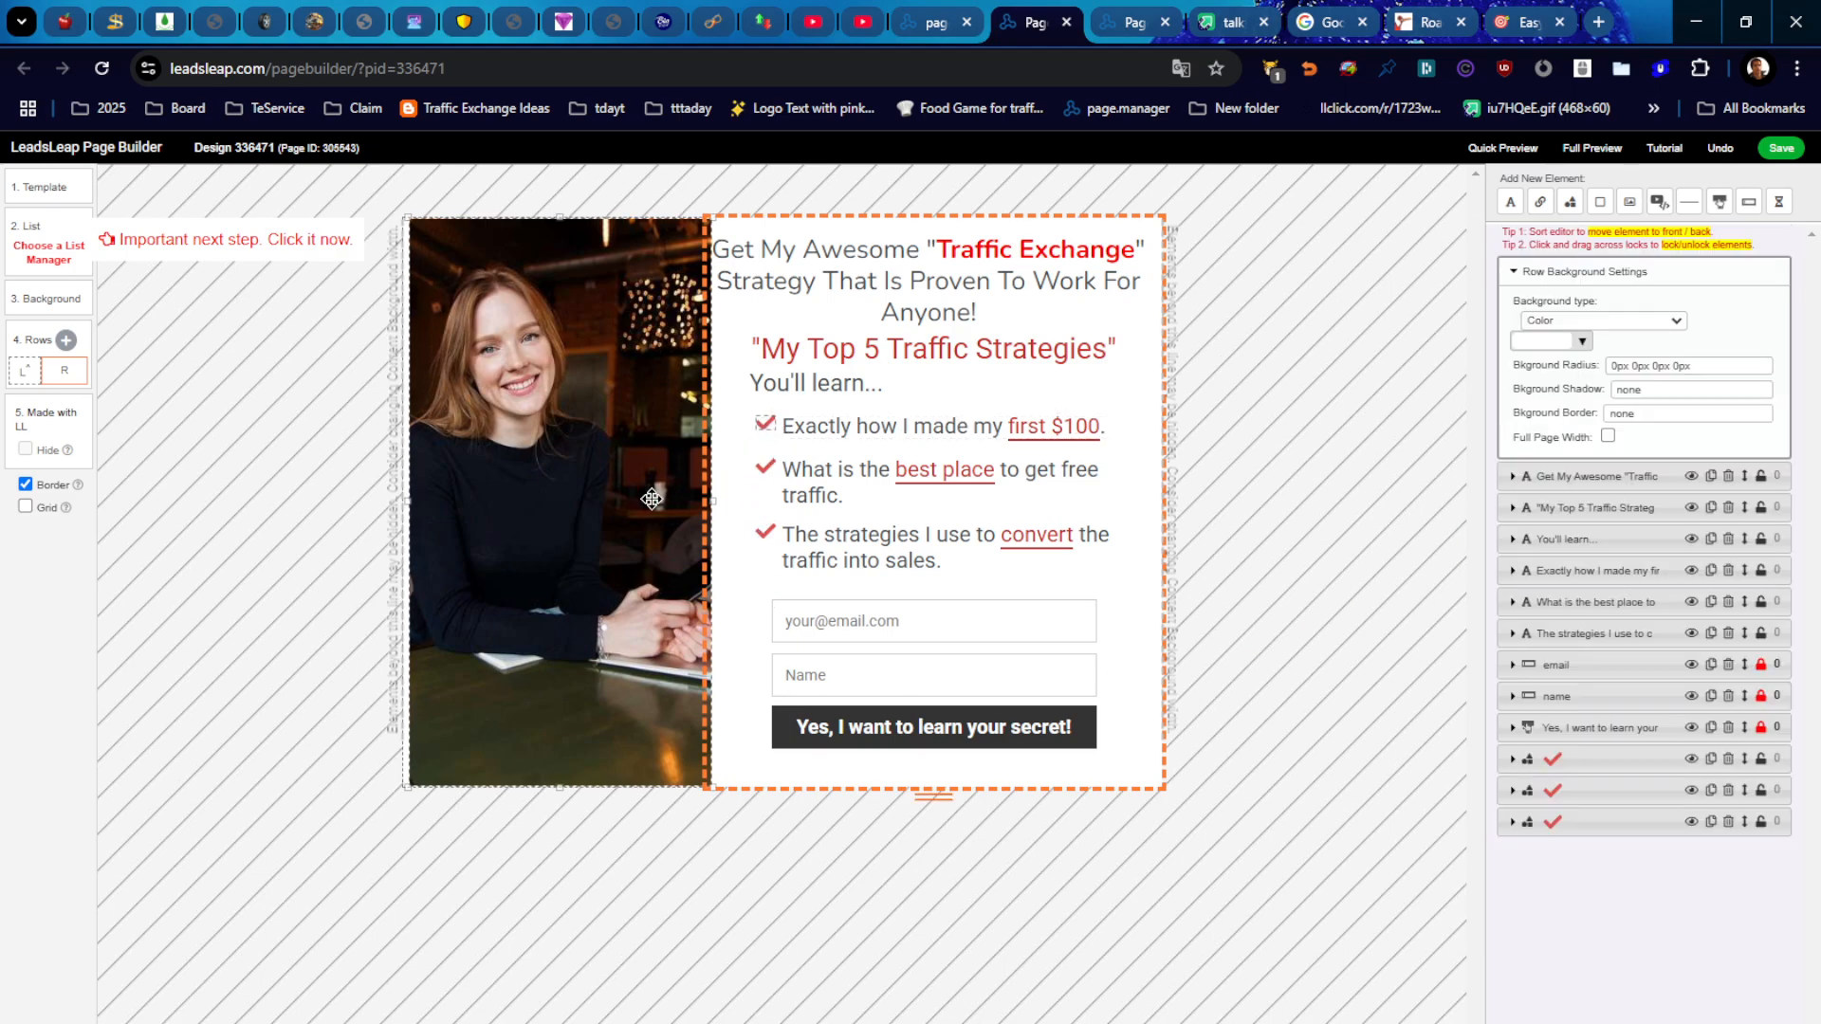
left_click(915, 281)
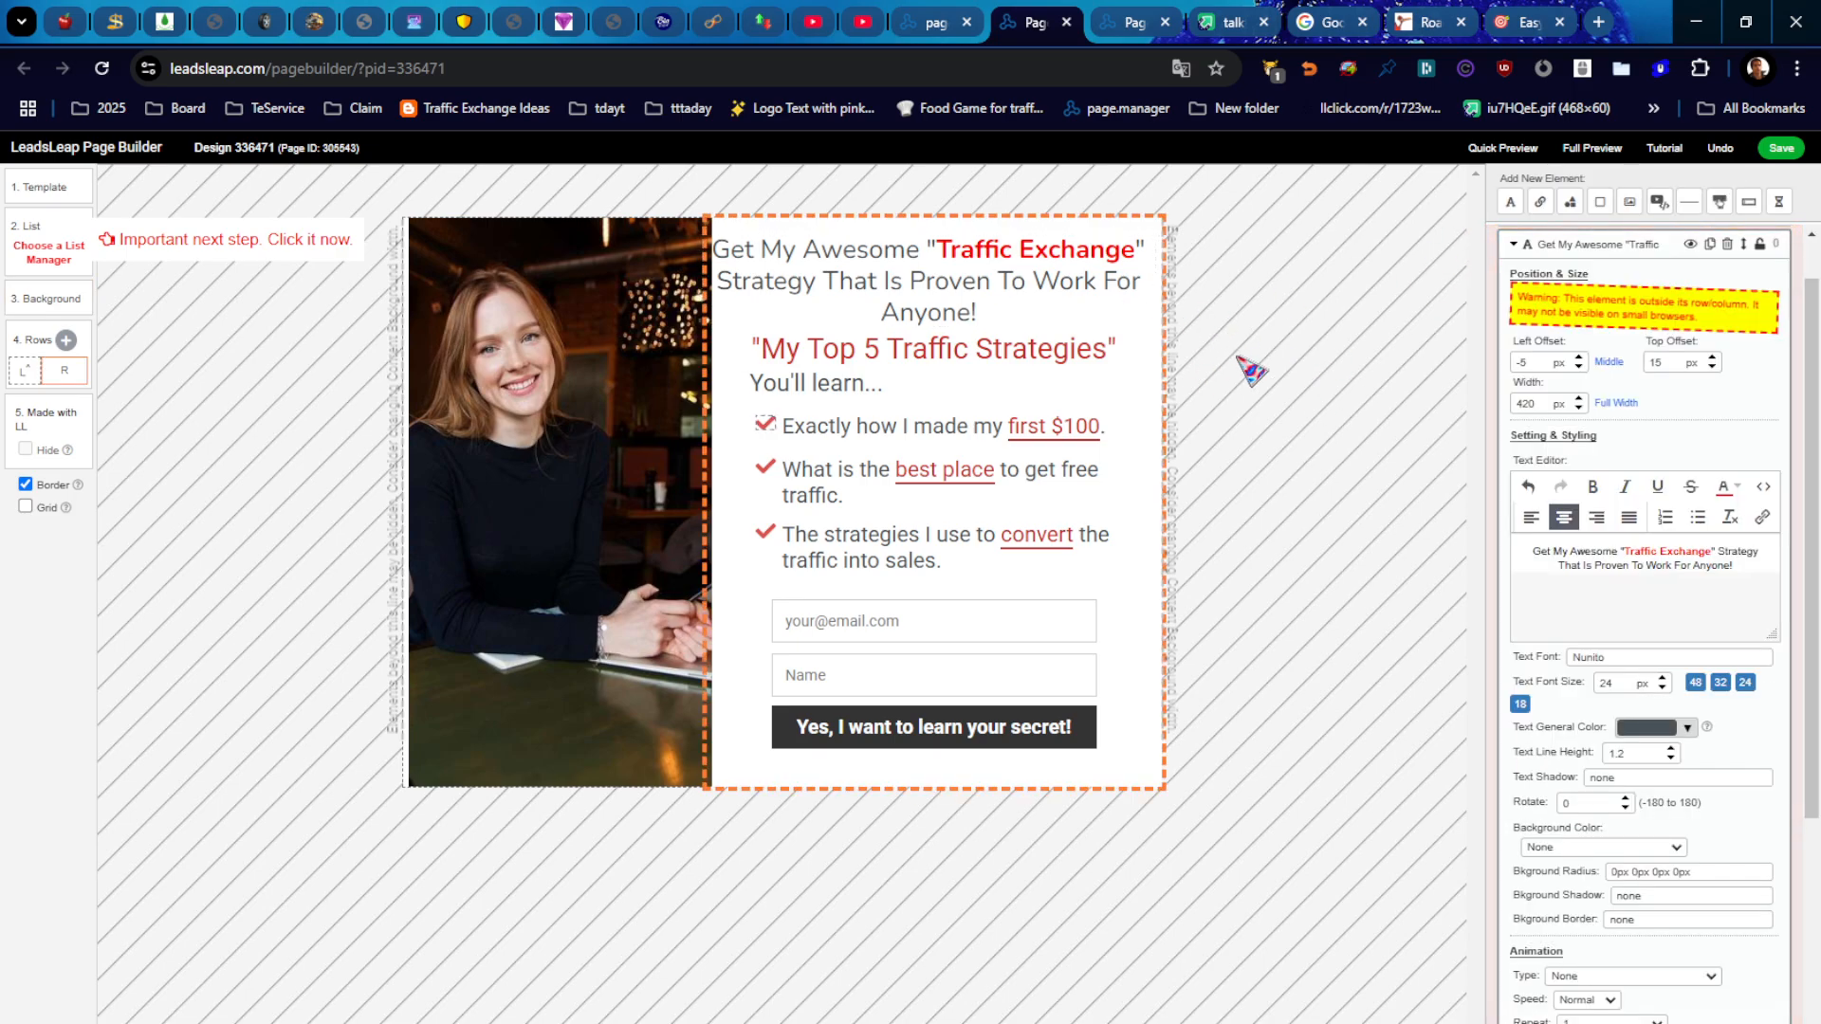
Step: Add a text element reading "This helped me..." above the headline, at left offset -85 px and top offset -35 px
left_click(1511, 201)
left_click_drag(813, 259, 799, 194)
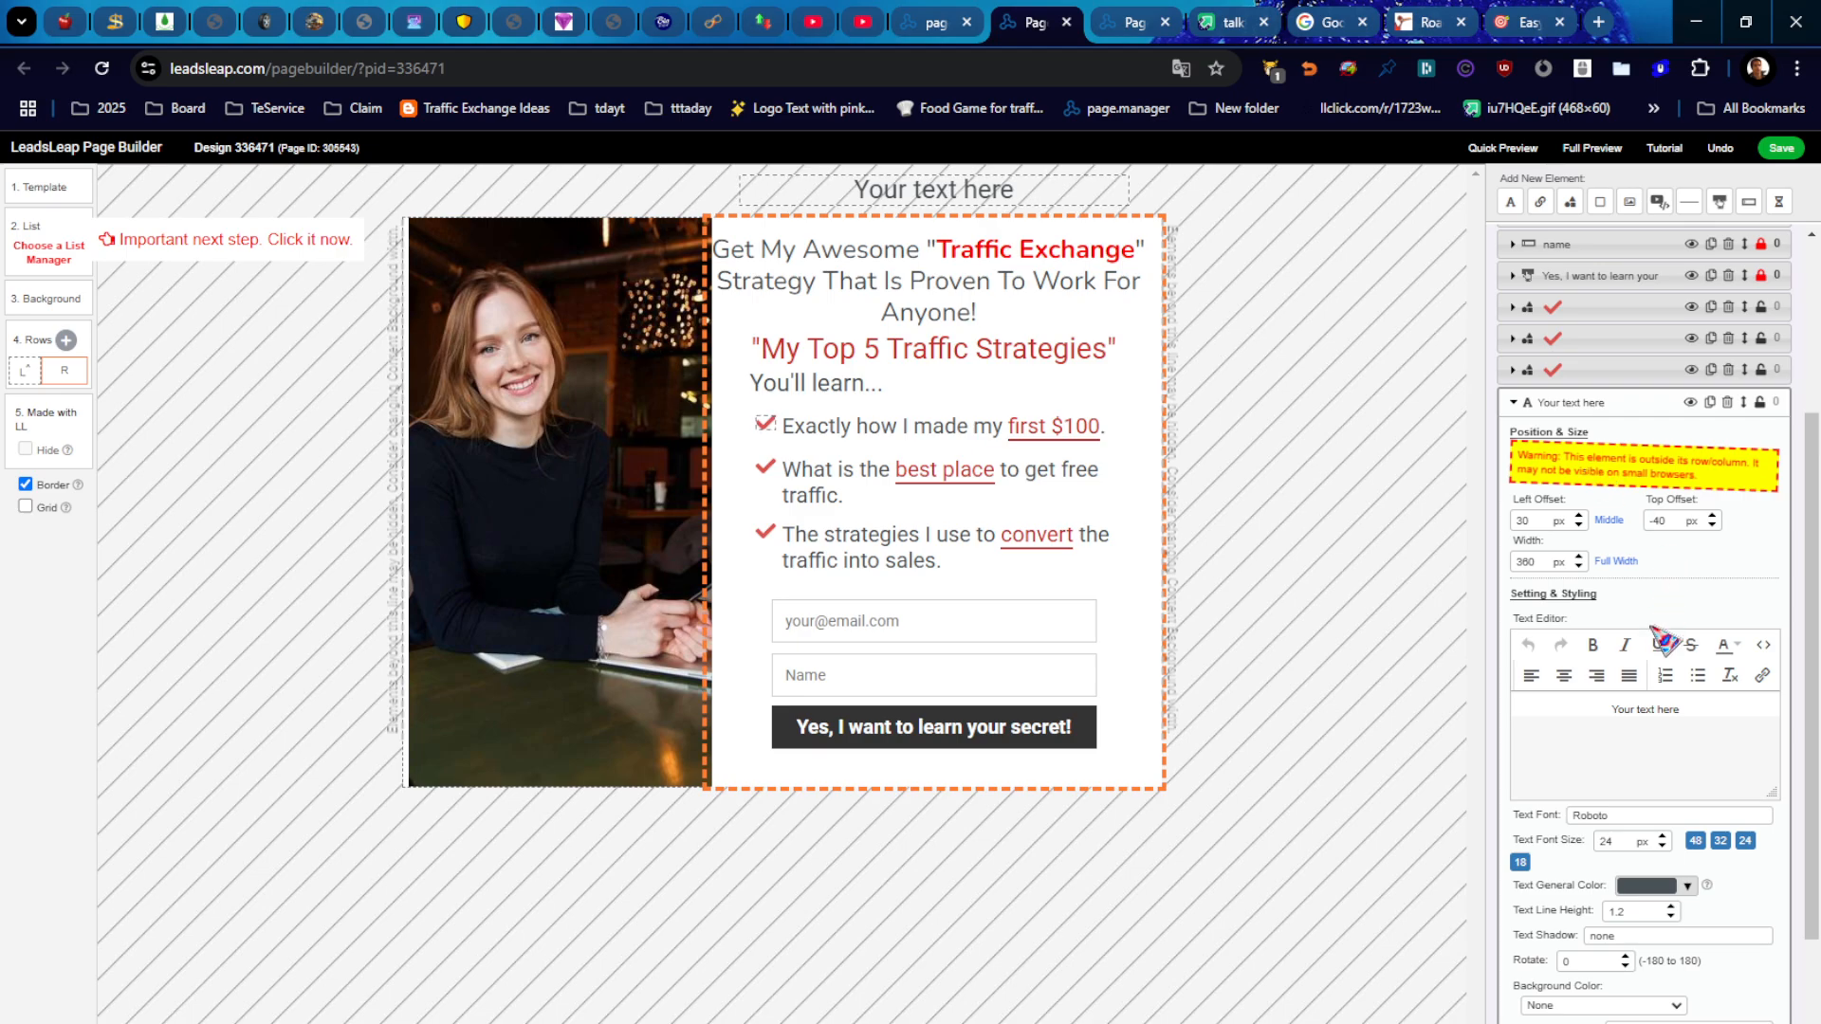
left_click_drag(1691, 752, 1549, 707)
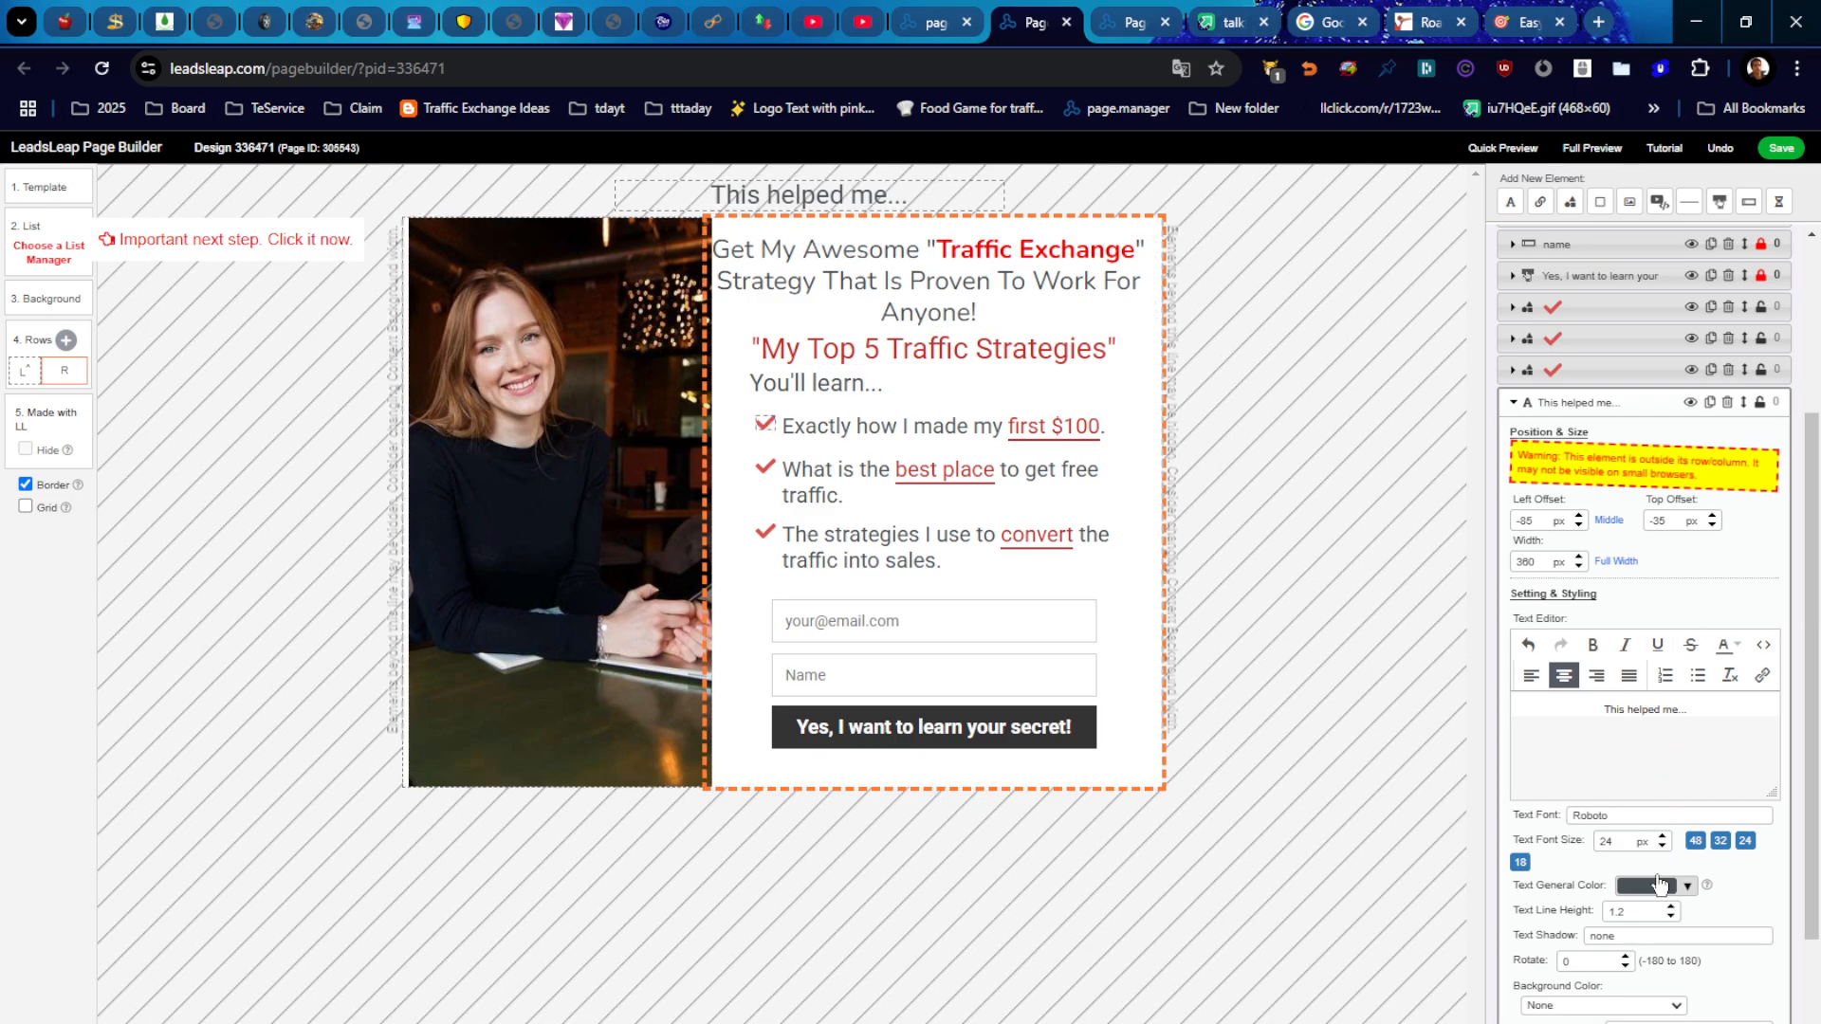
Step: Color the "This helped me..." line black and set the headline's general text color to black
left_click_drag(1689, 713, 1518, 717)
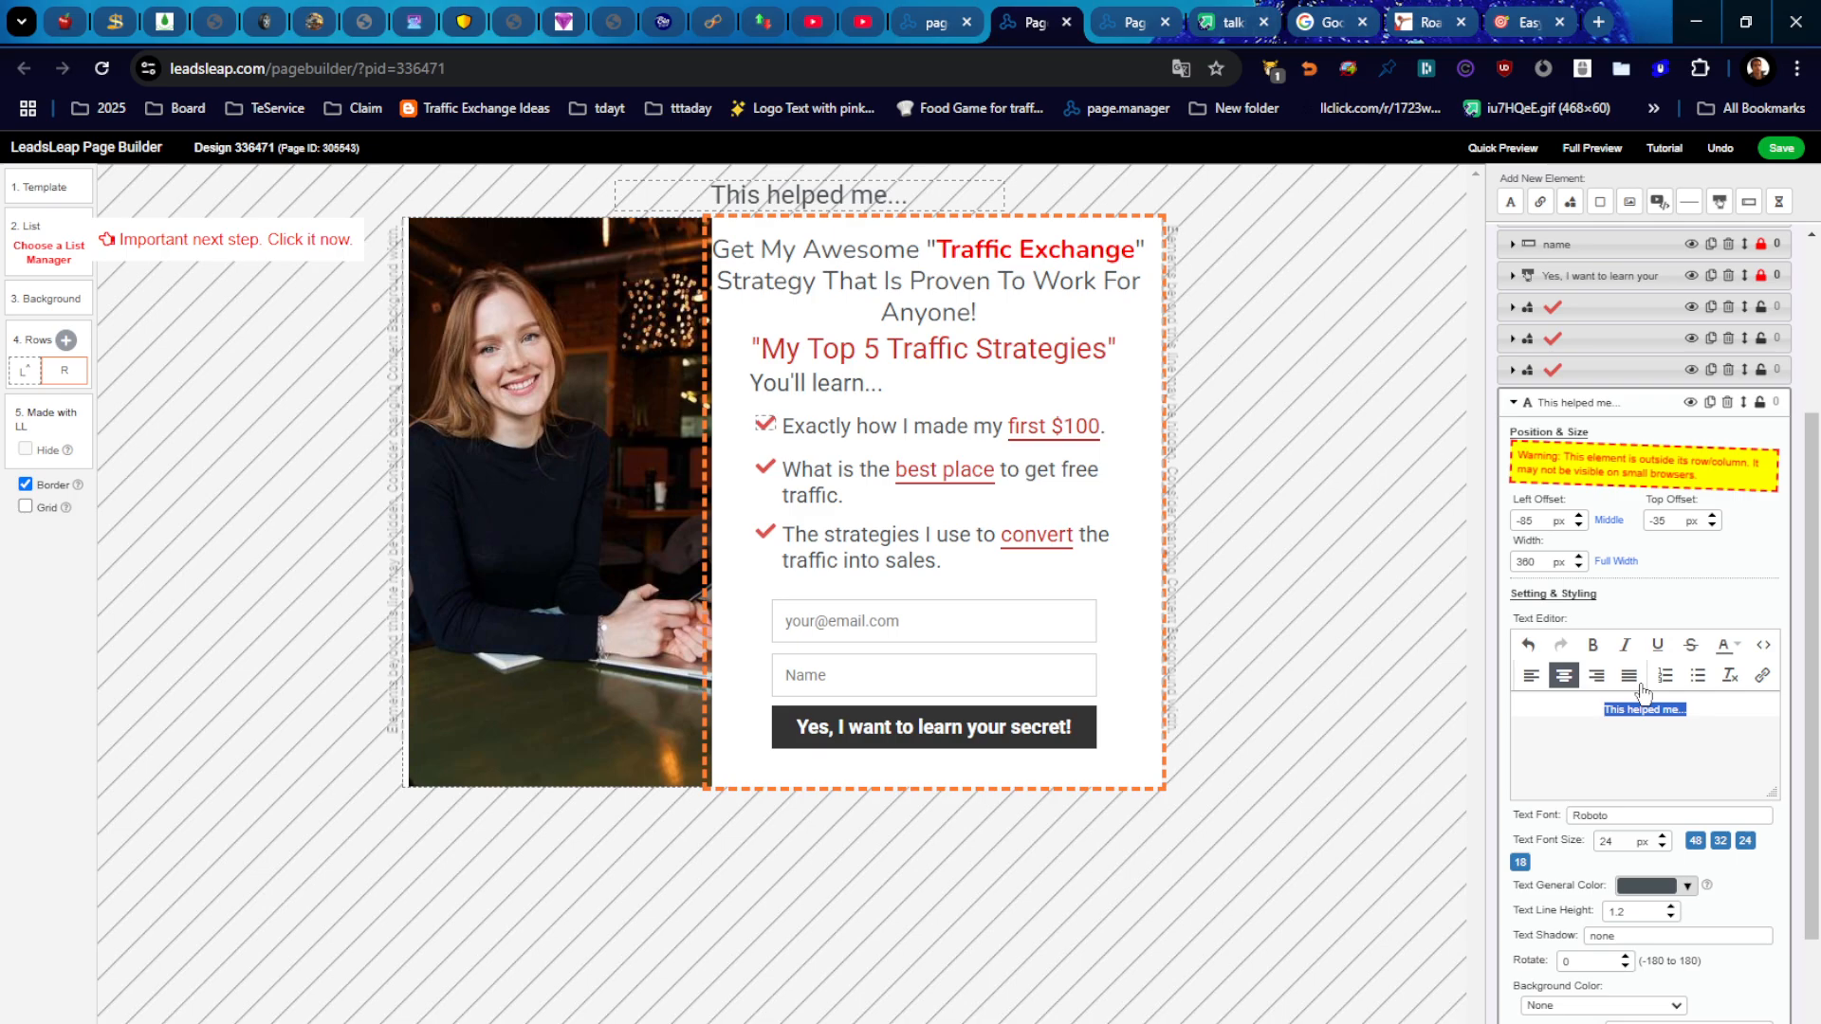
left_click(1726, 645)
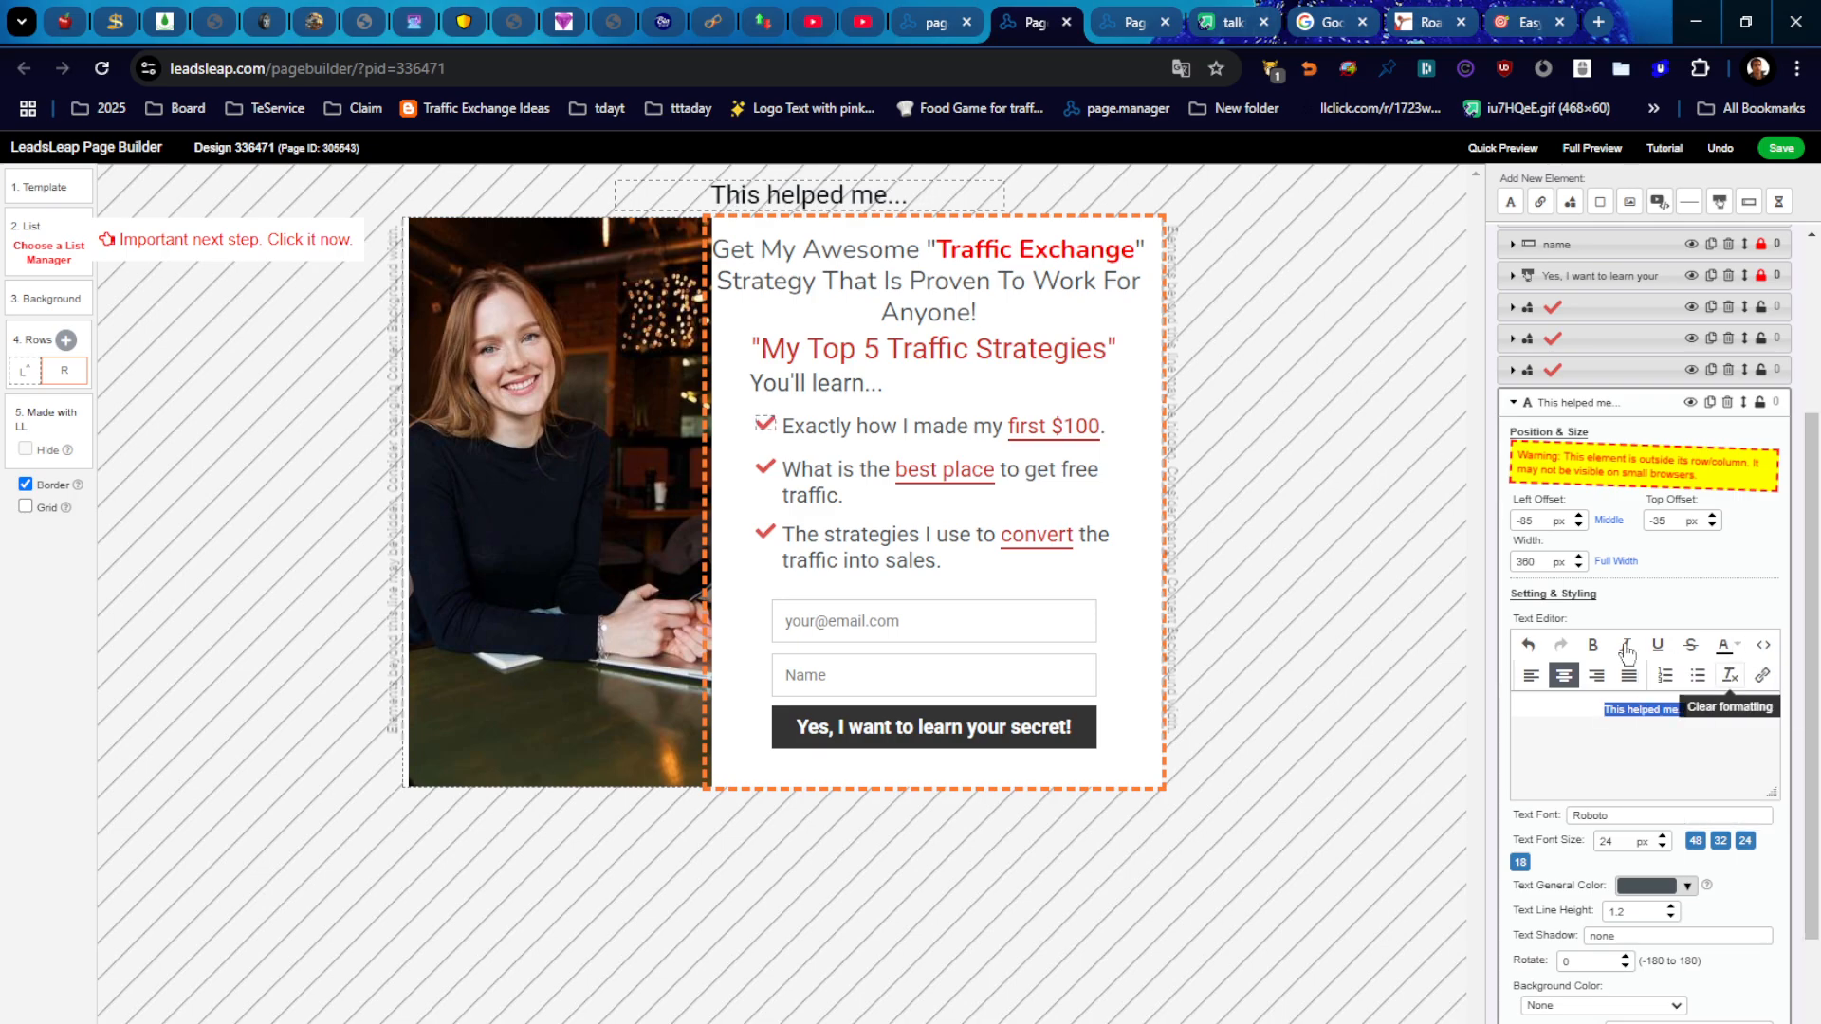
left_click(863, 283)
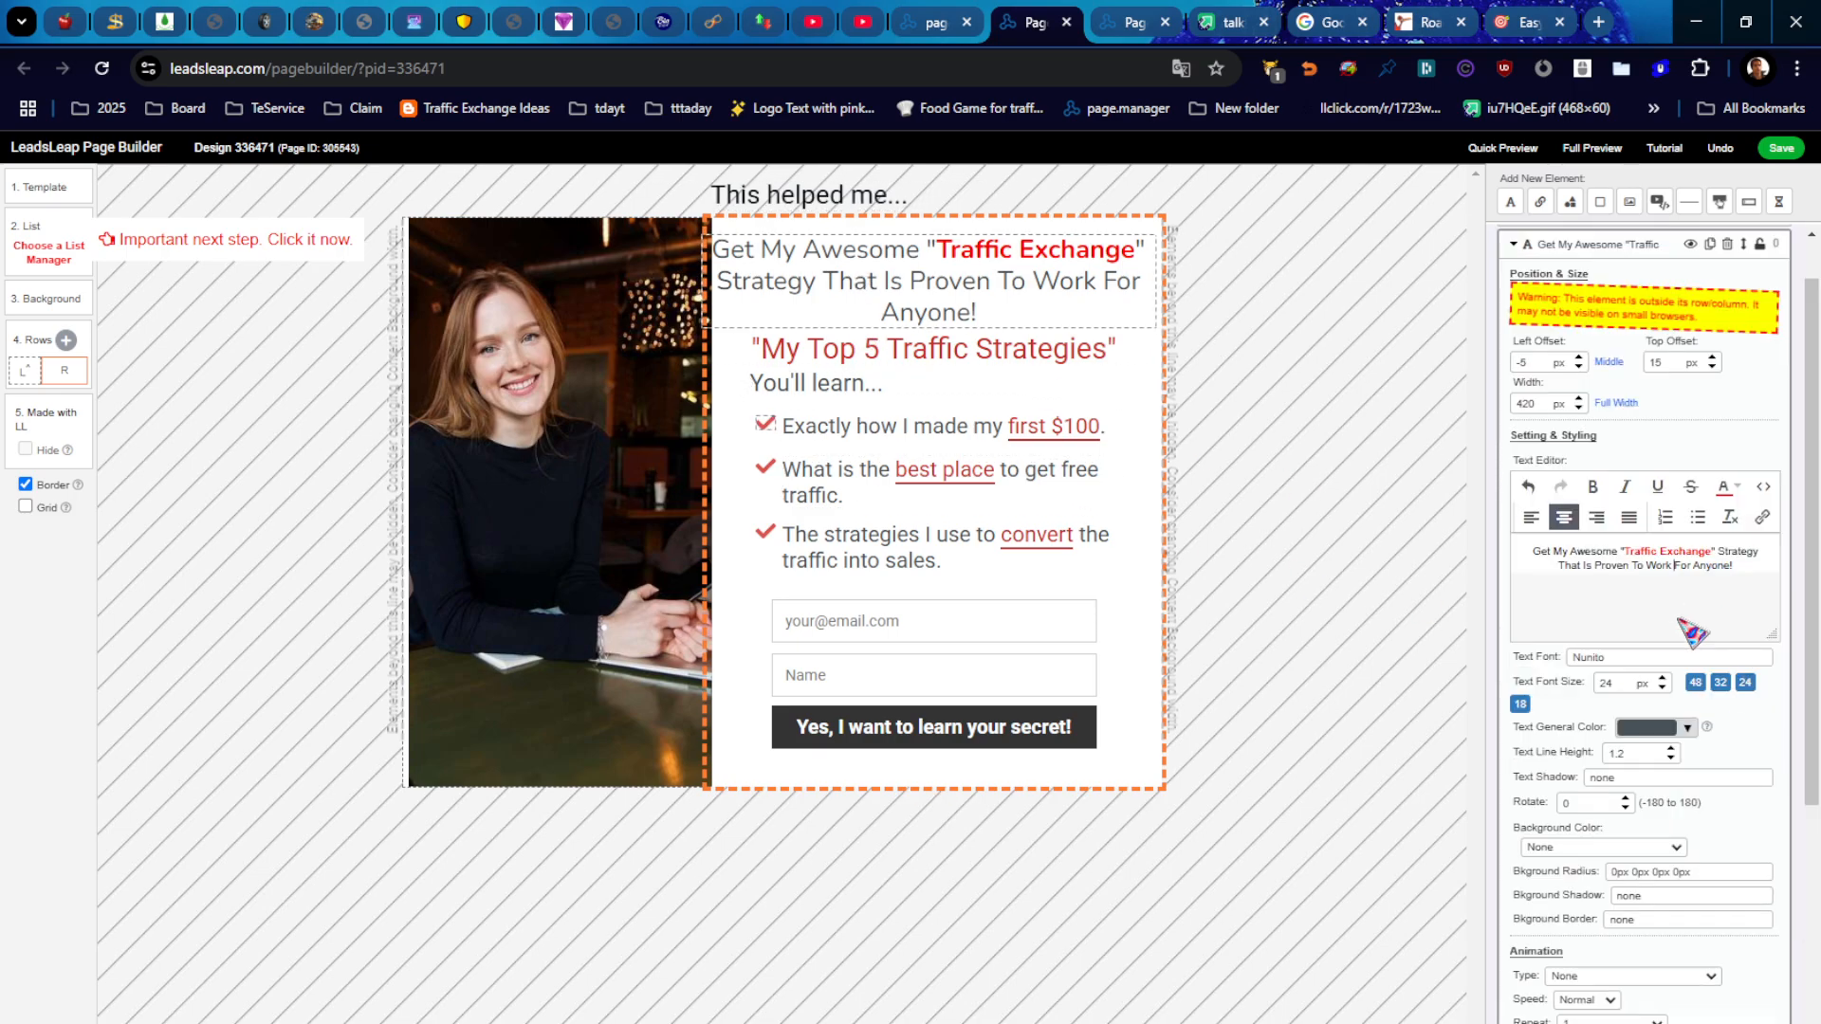
left_click(1664, 728)
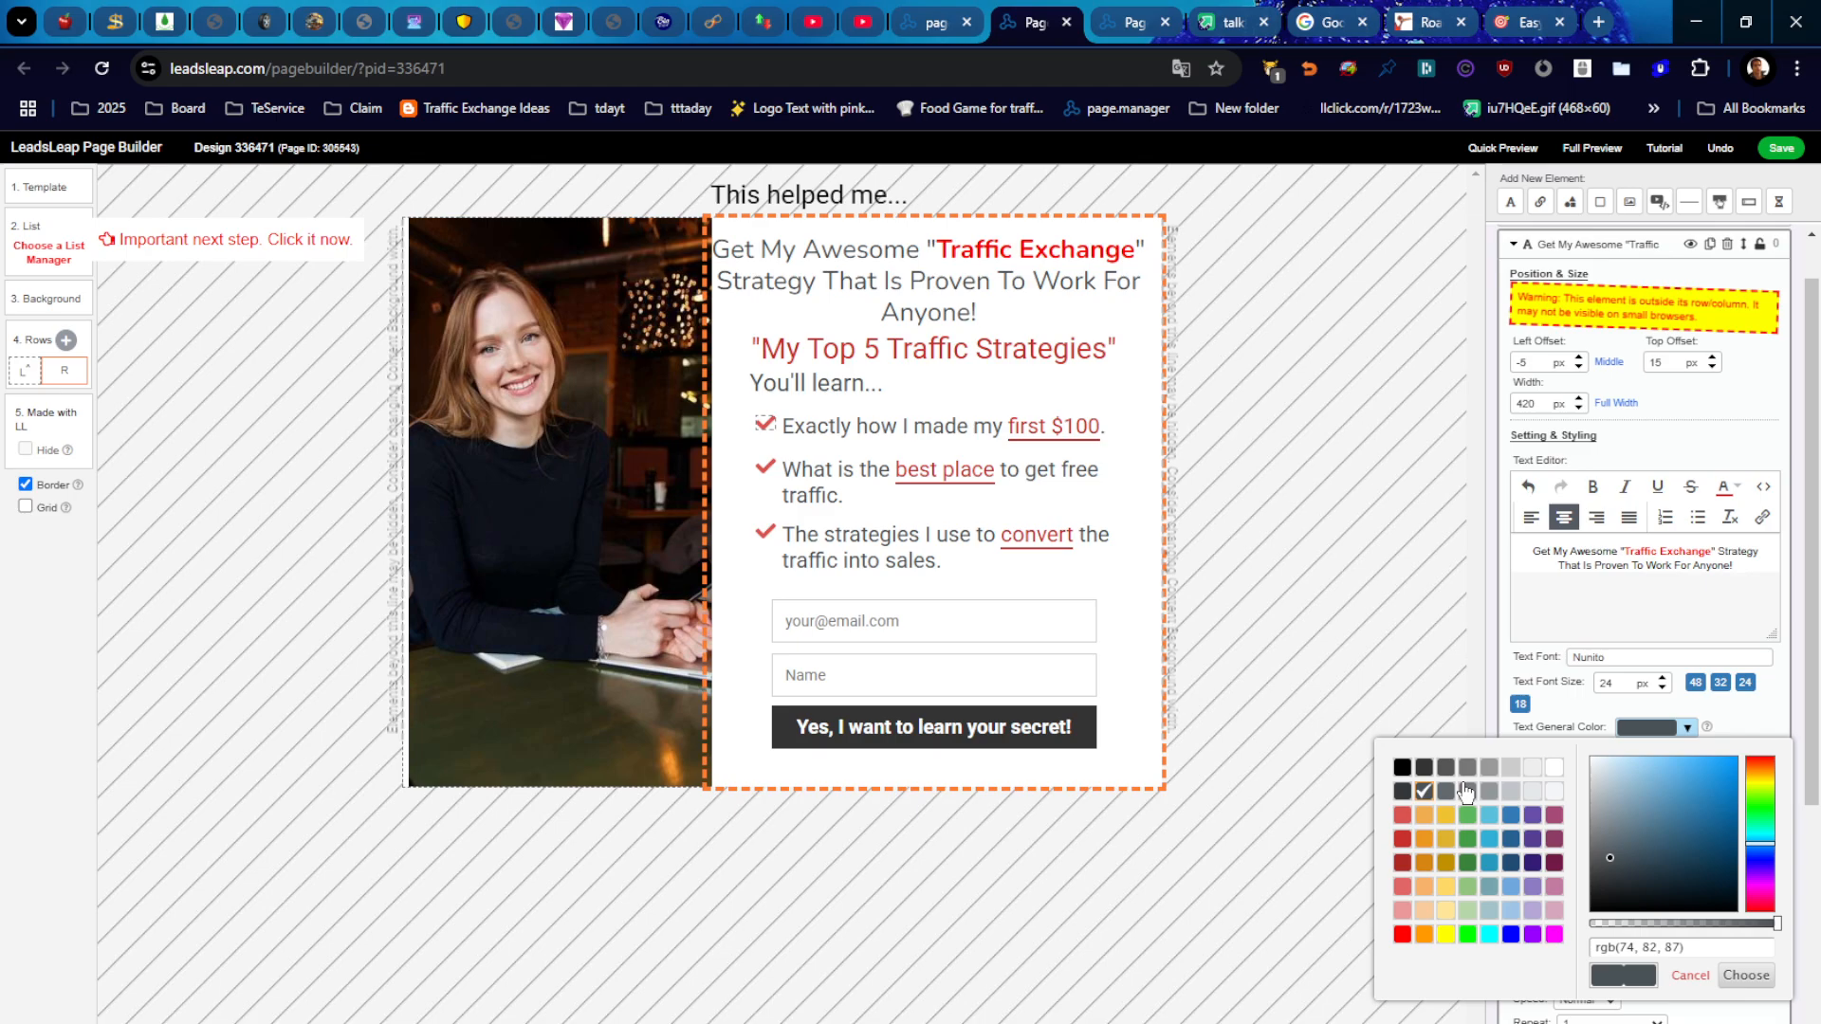
left_click(1403, 767)
left_click(1366, 385)
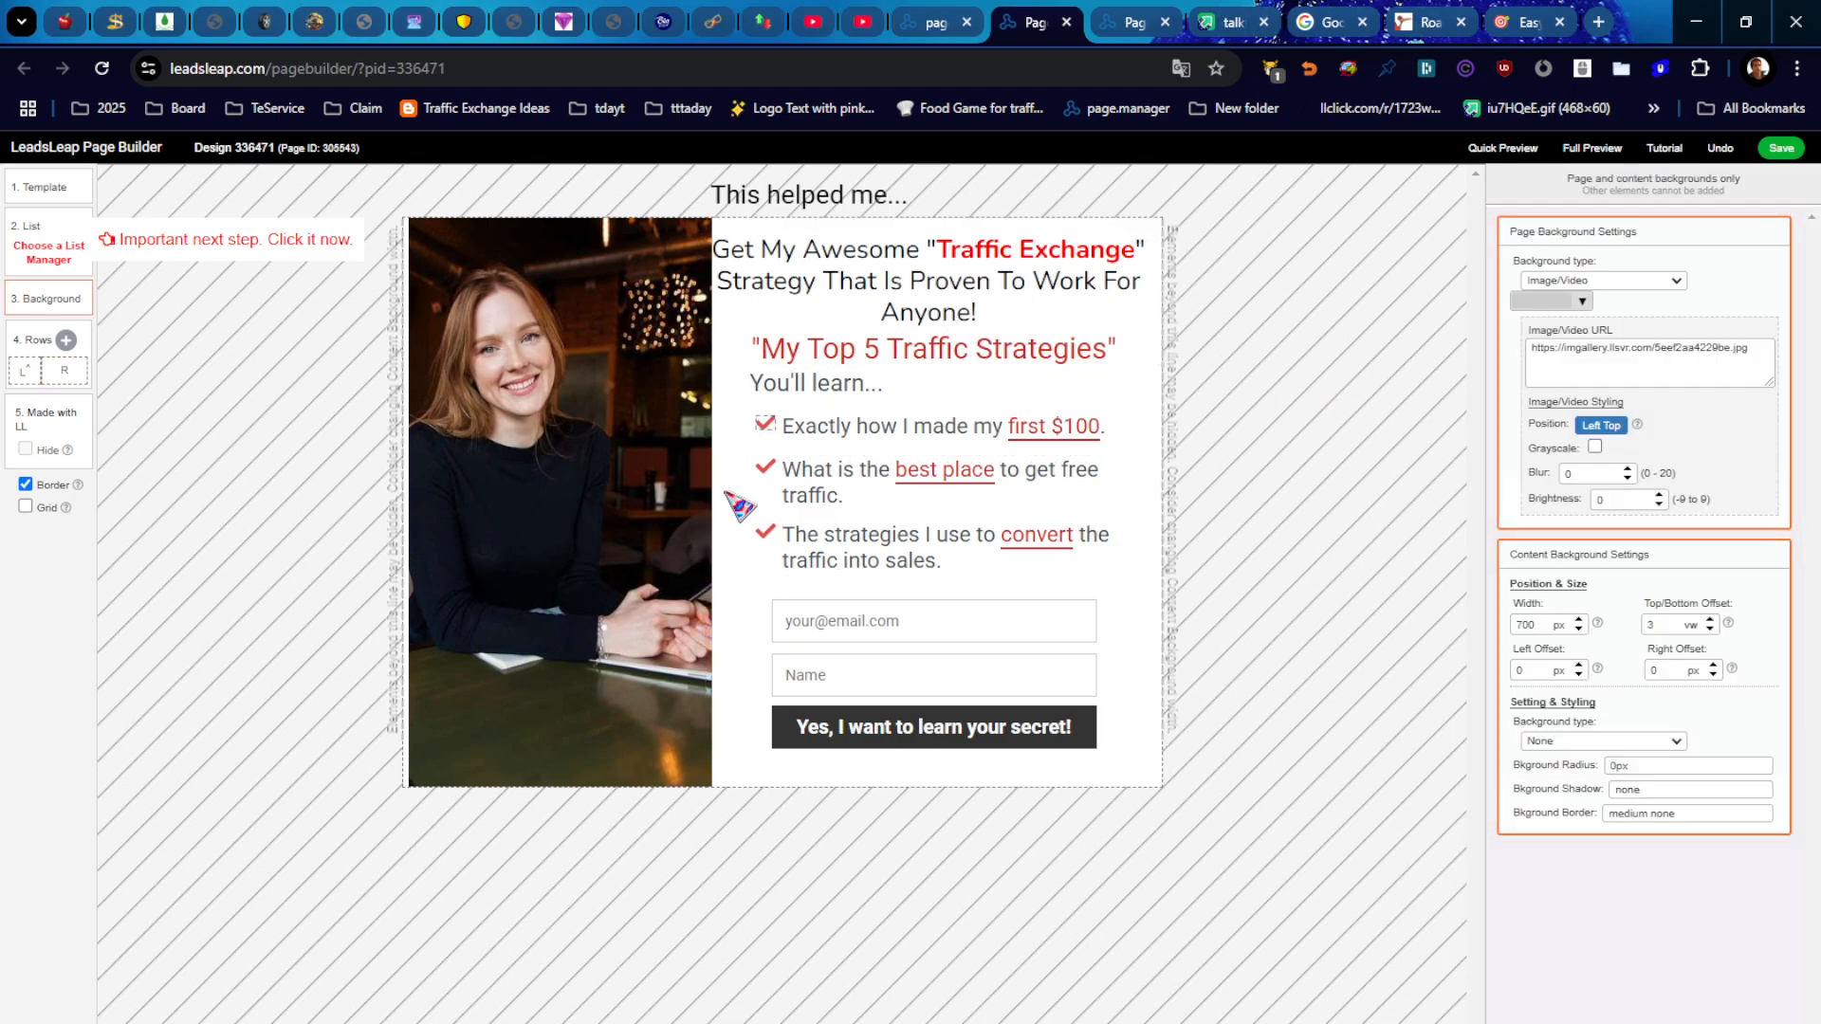
Step: Switch to Google and run an image search for "pretty women" to find a new picture for the page
left_click(523, 430)
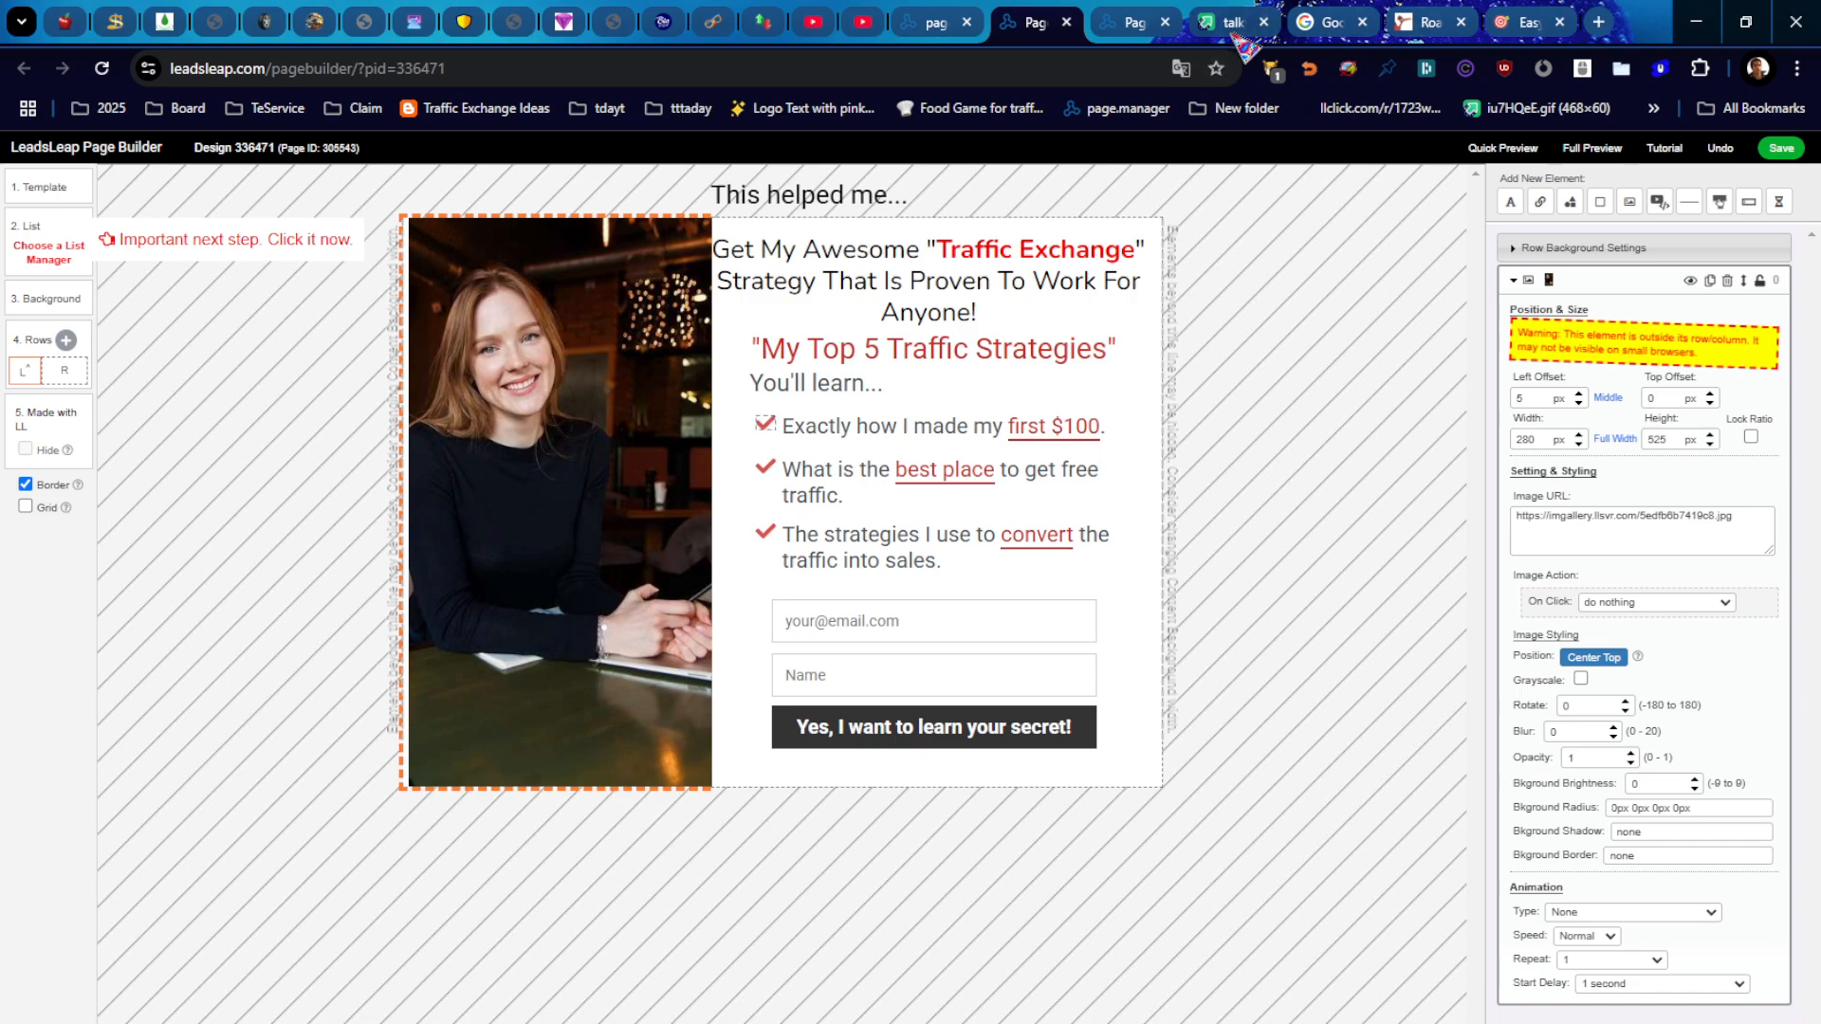
left_click(1323, 22)
left_click(776, 553)
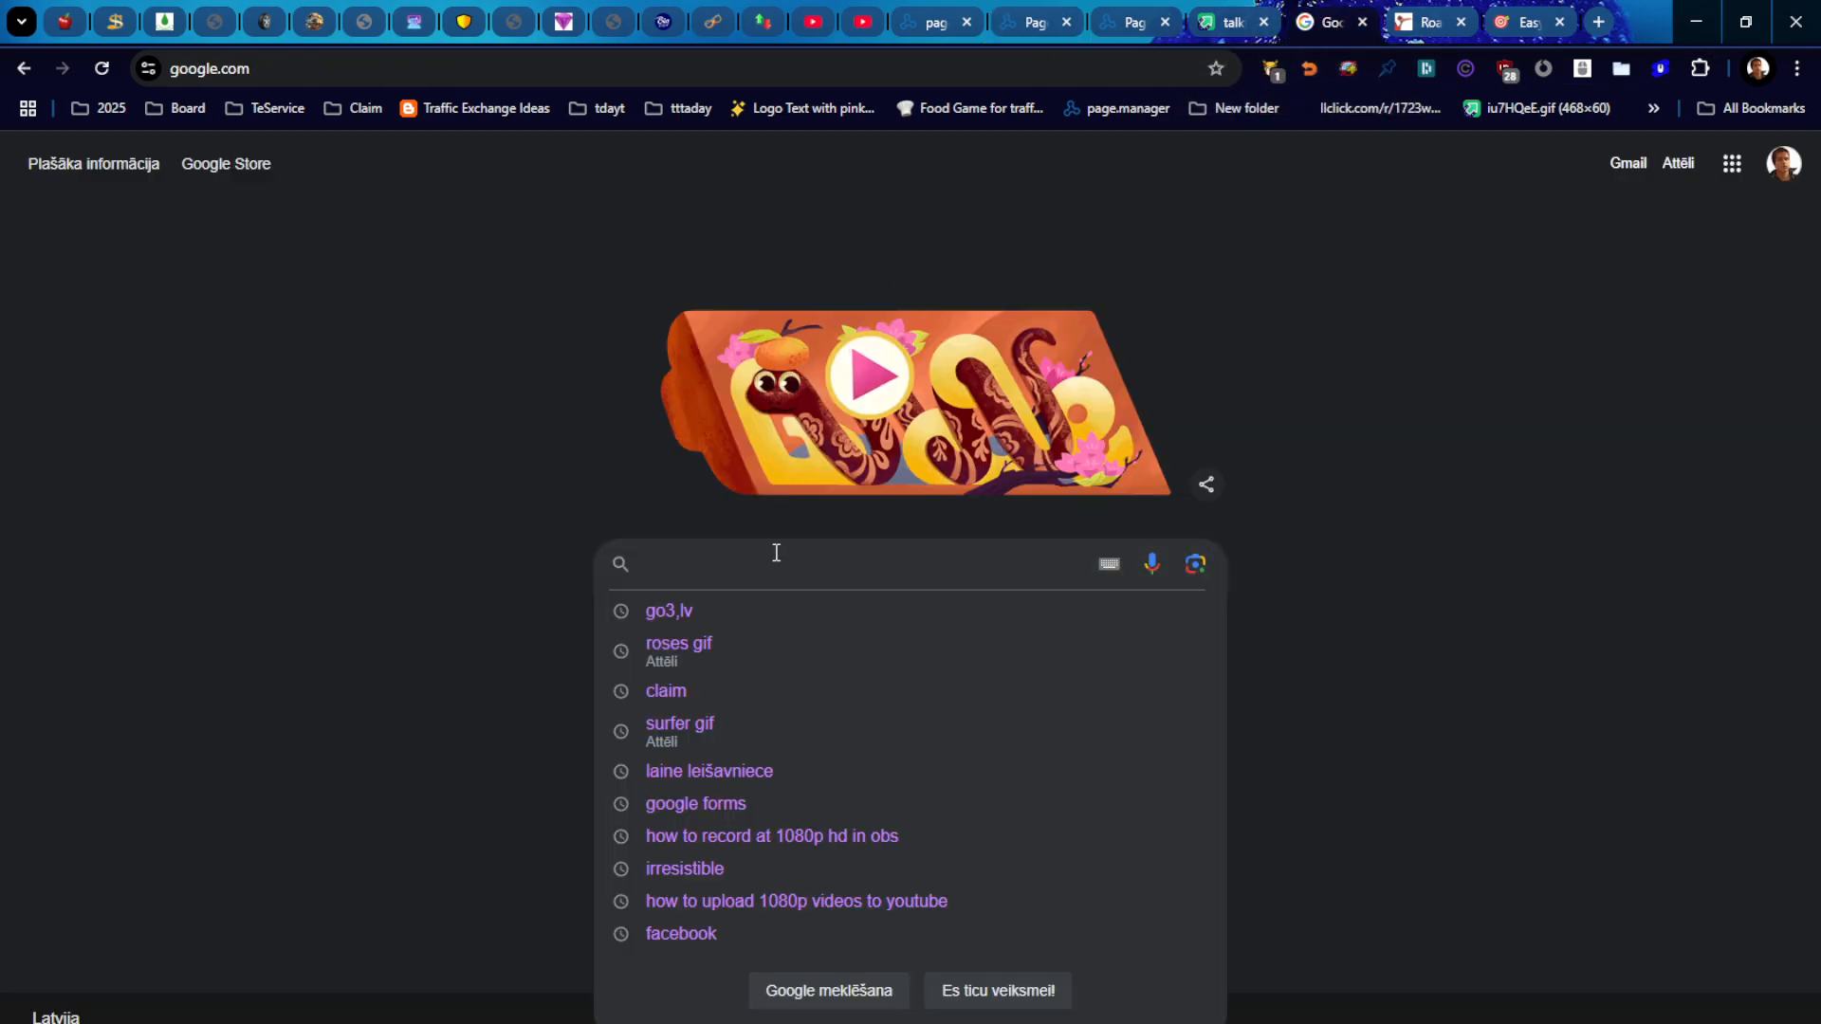
type("pret")
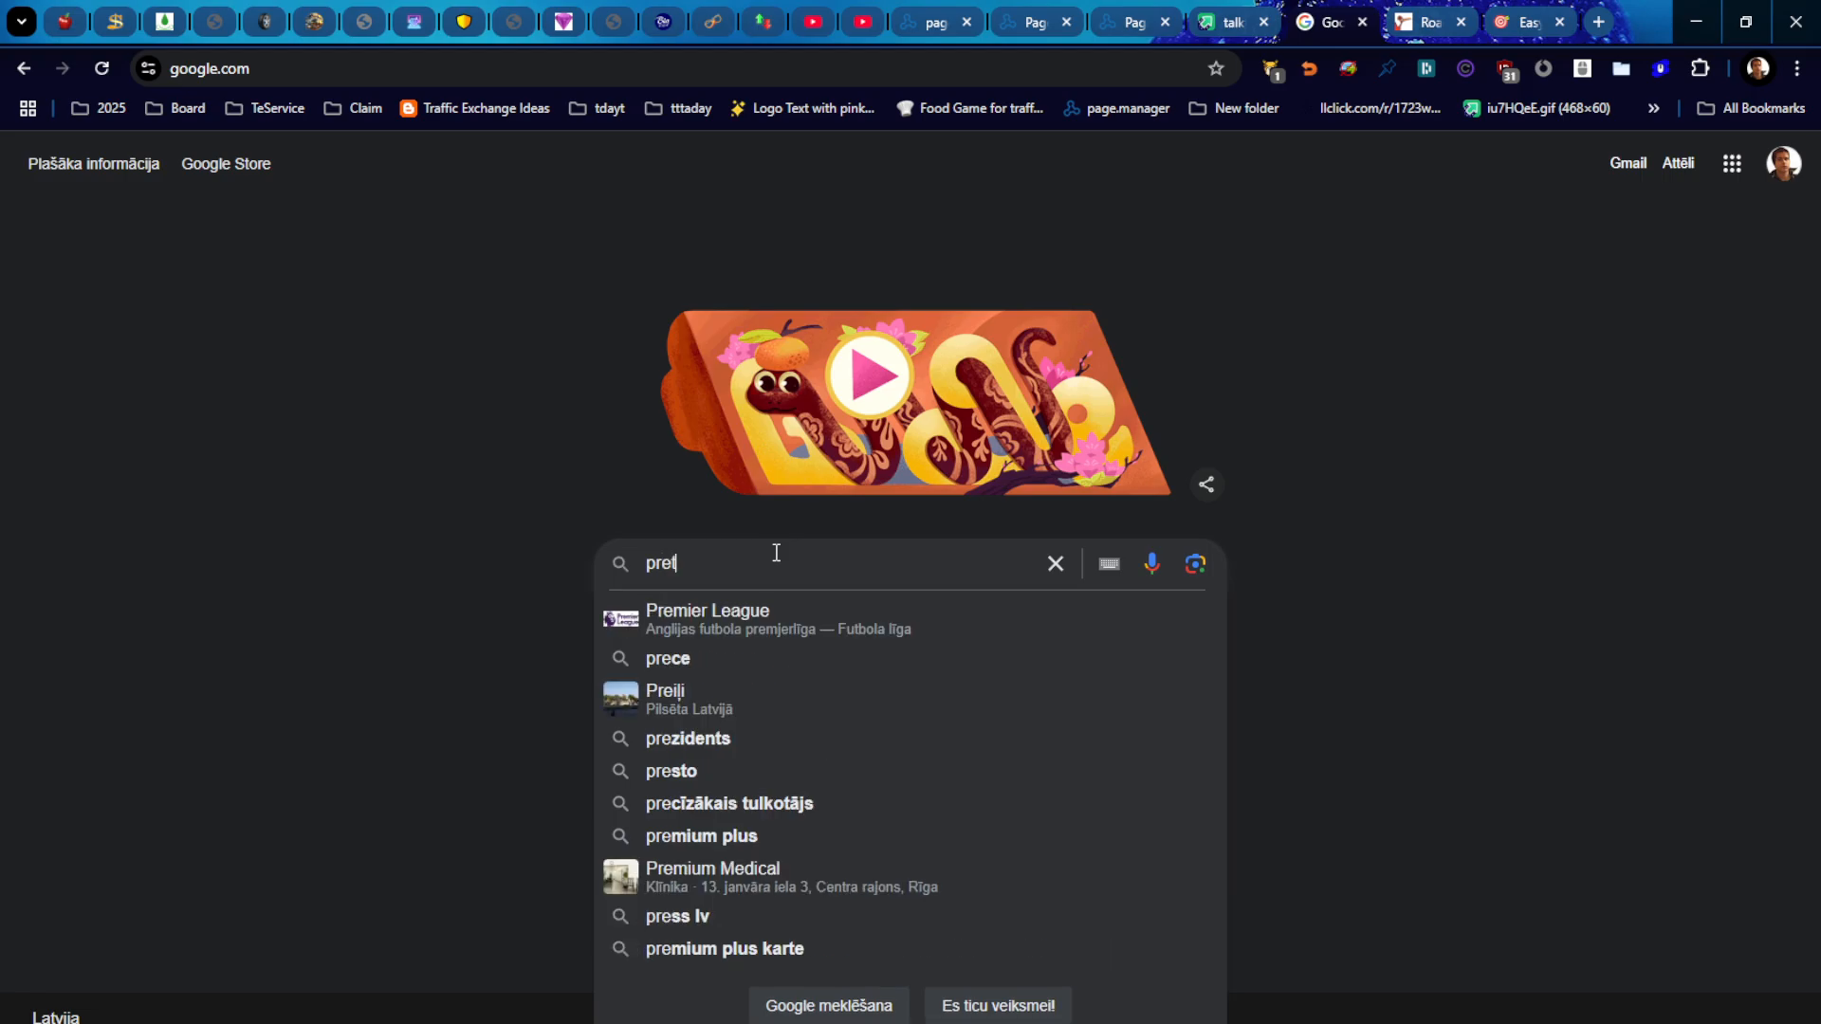
type("ty women")
key("Return")
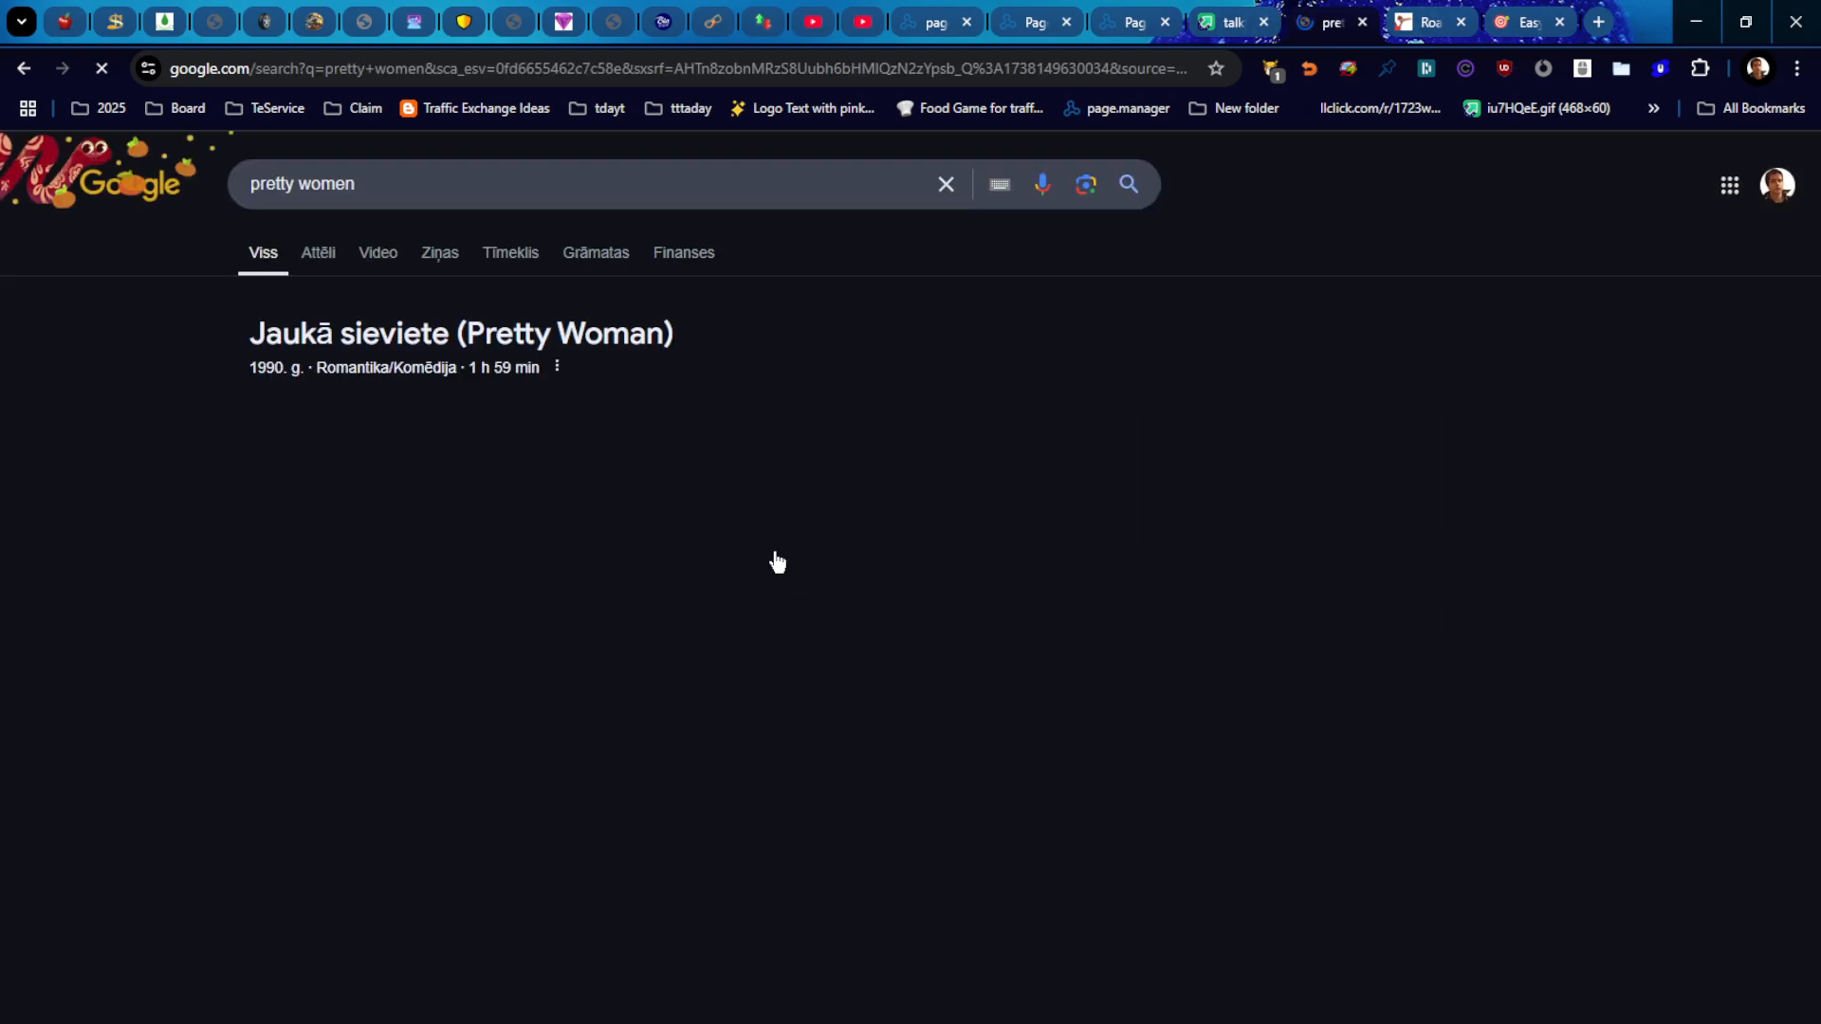
left_click(320, 254)
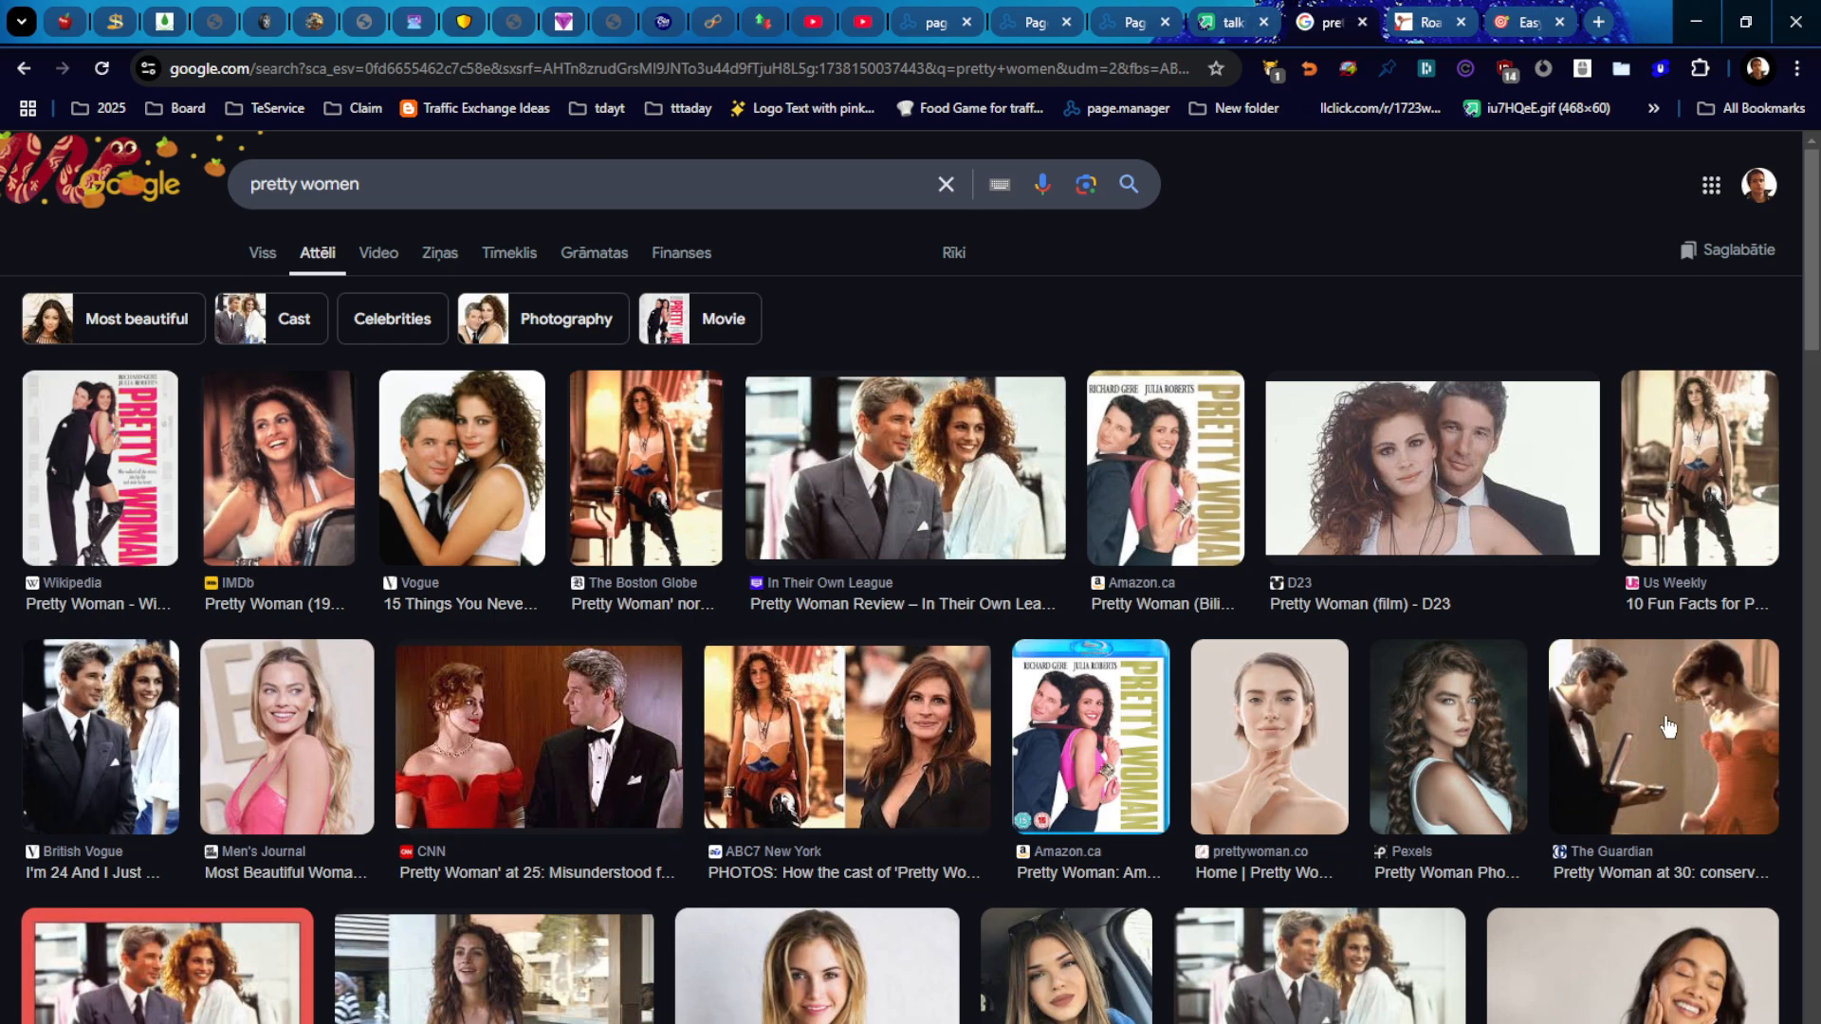
Step: Open The Independent's picture of the blonde woman and save it to the Desktop as the AVIF file prettygirls
left_click_drag(1809, 324, 1712, 435)
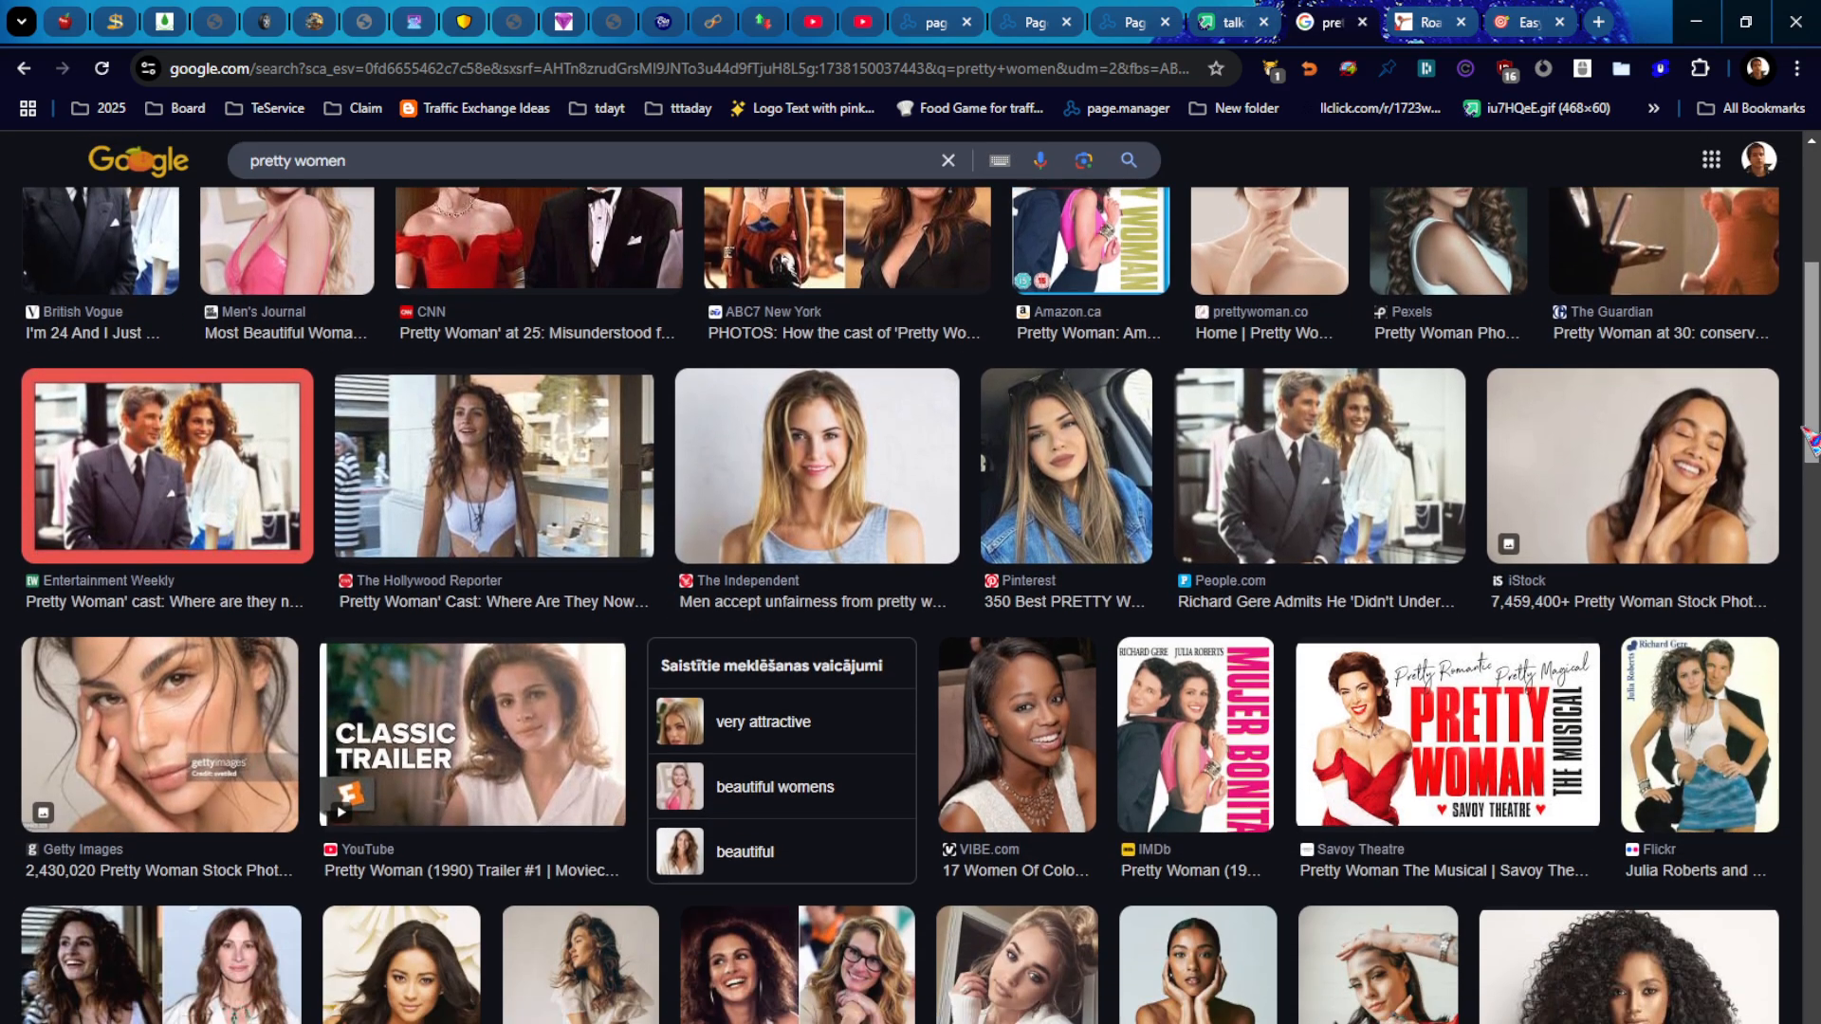
left_click(944, 422)
right_click(1508, 453)
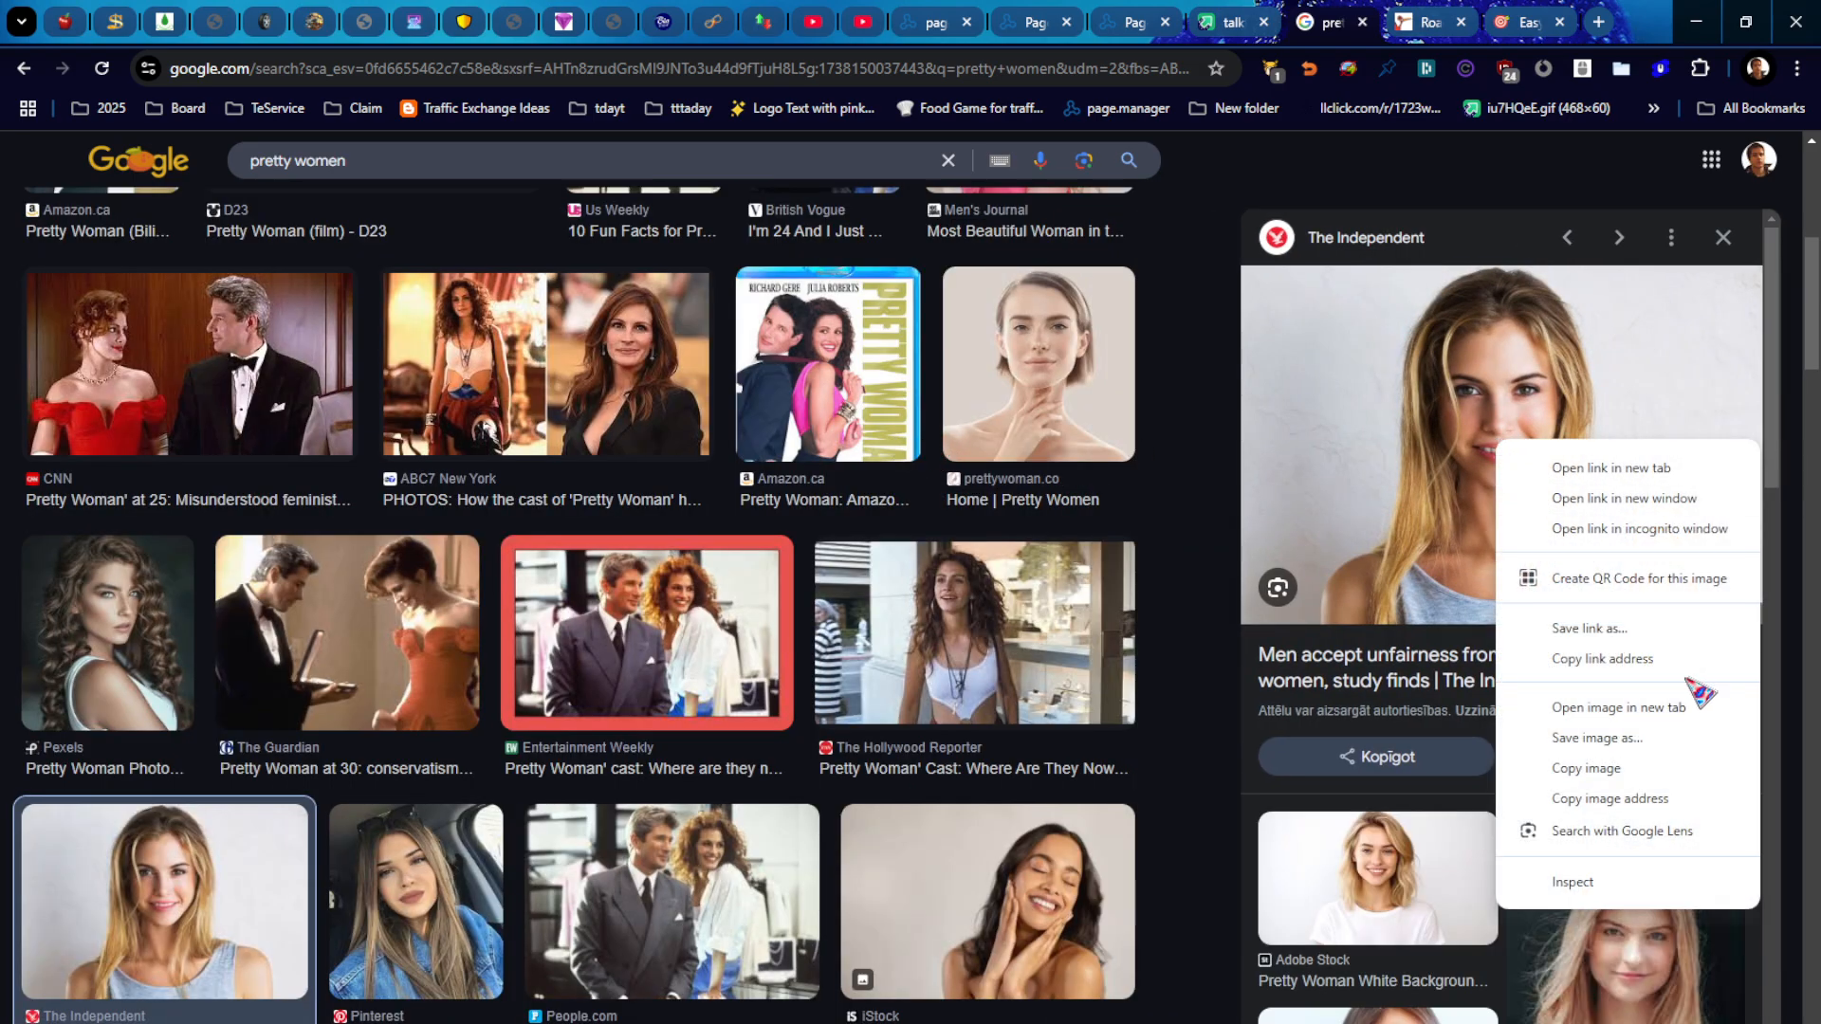
left_click(1631, 739)
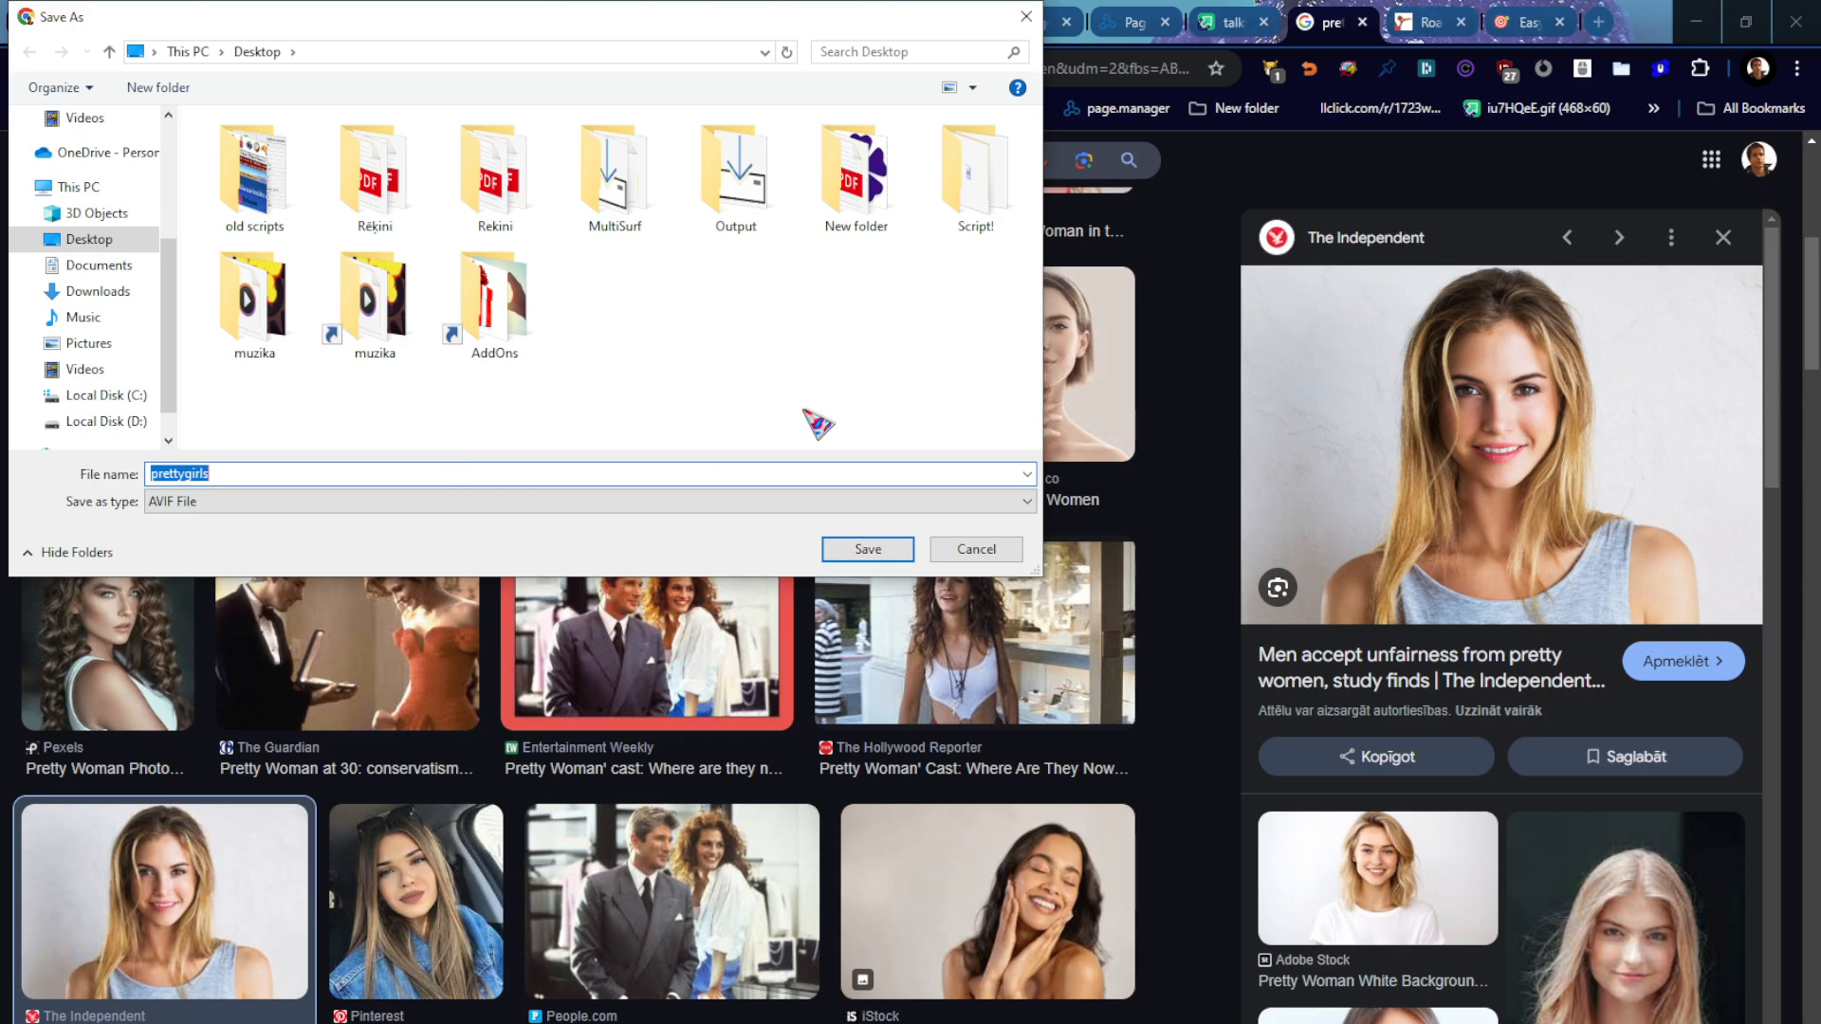
left_click(858, 550)
Step: Switch to Imgur and start a new post
key("ctrl+shift+Tab")
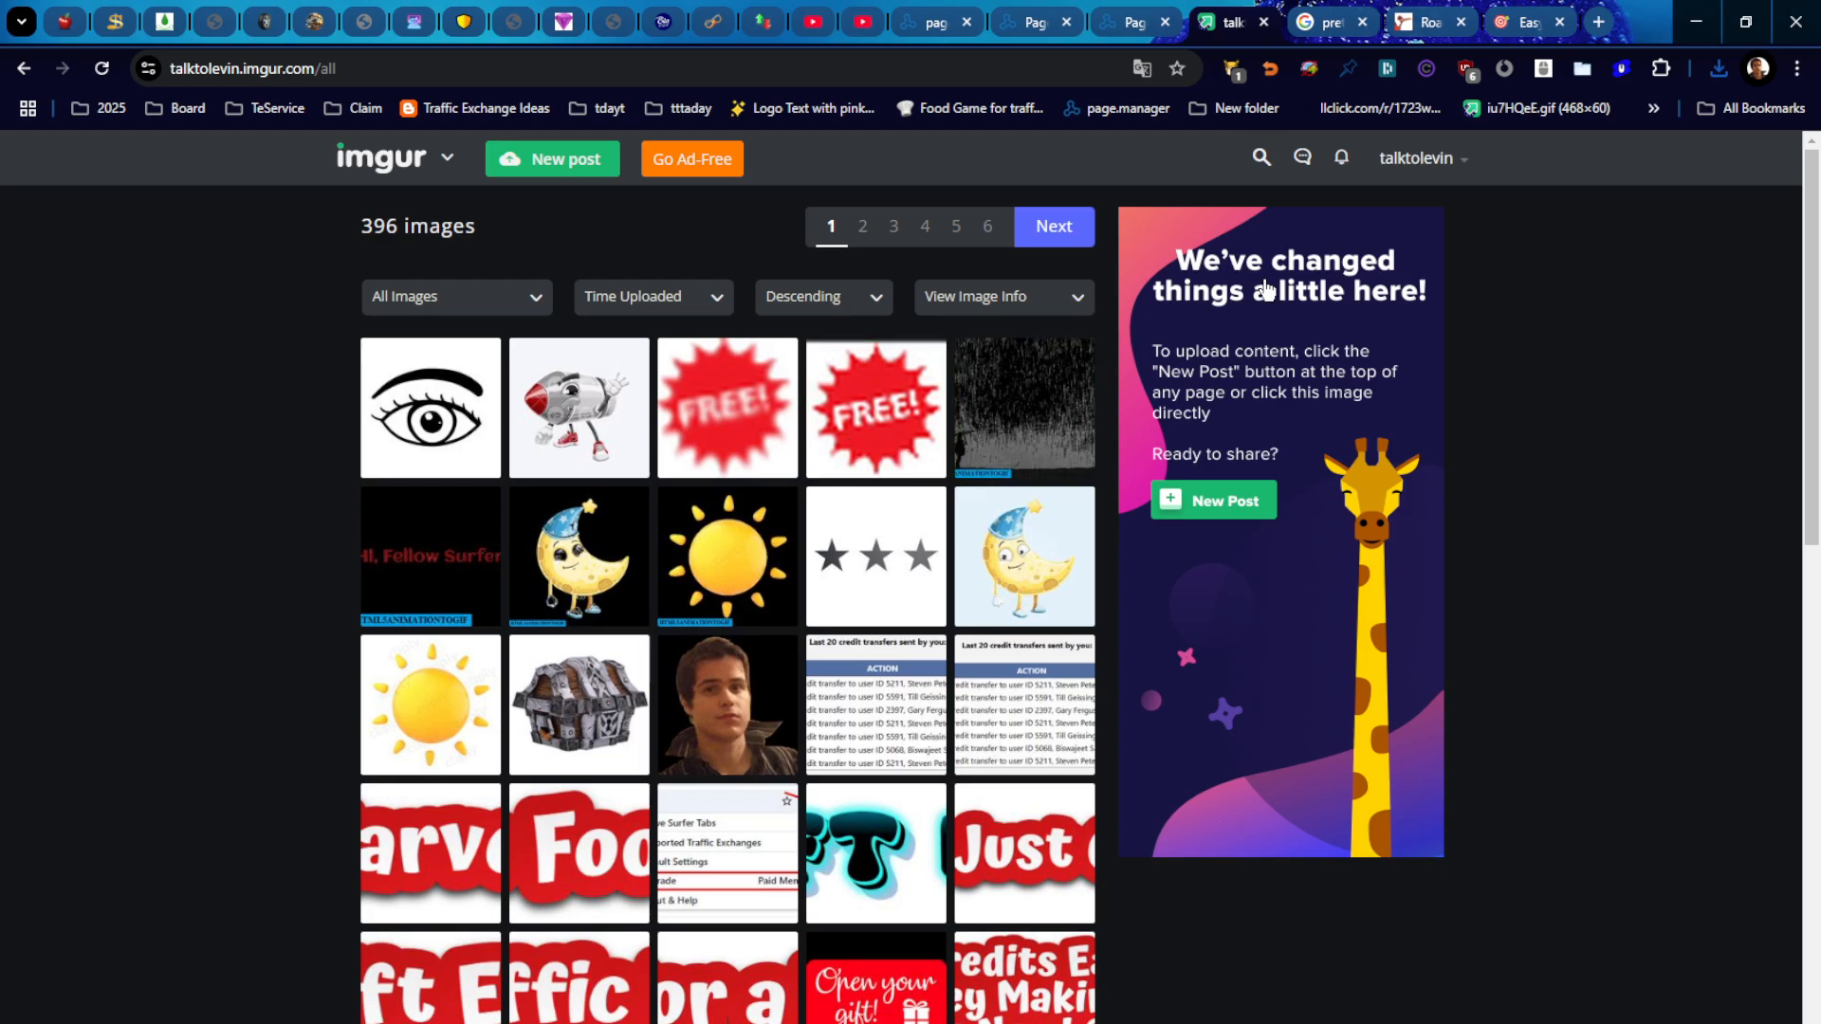
mouse_move(1449, 180)
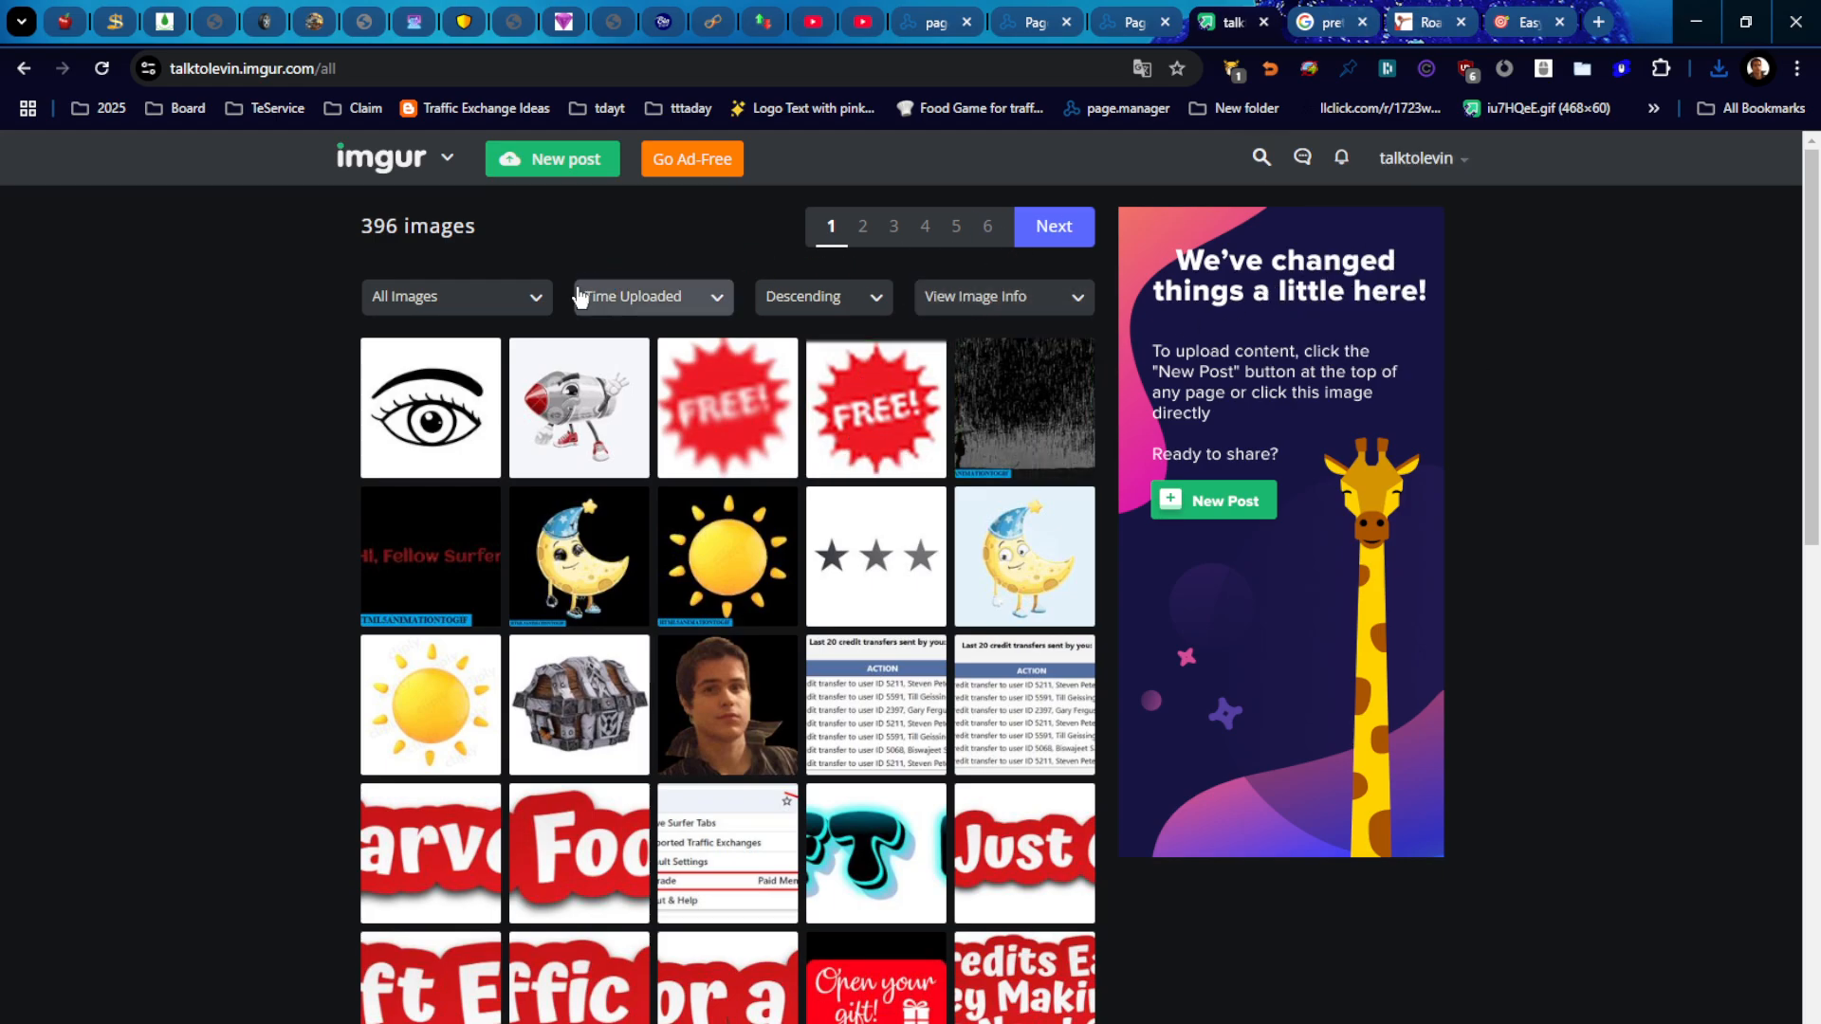
left_click(1233, 500)
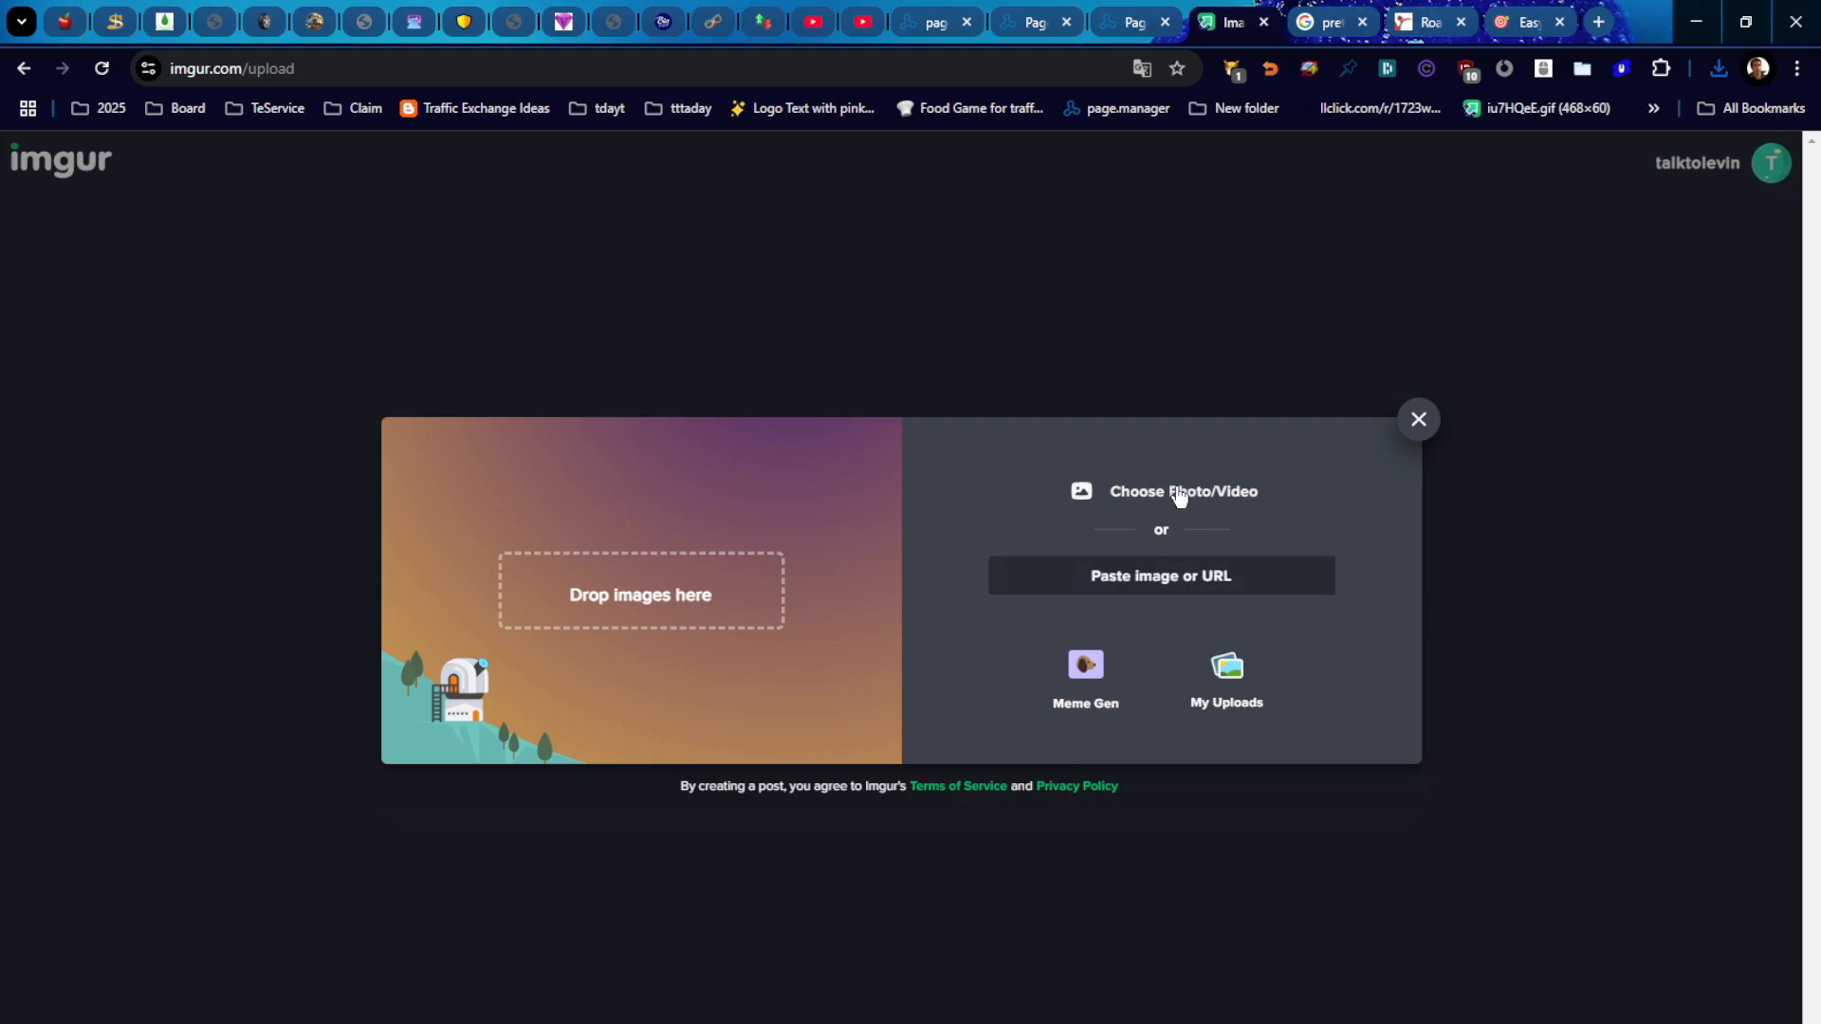
Step: Try to find the saved prettygirls picture on the Desktop for the Imgur upload
left_click(1179, 492)
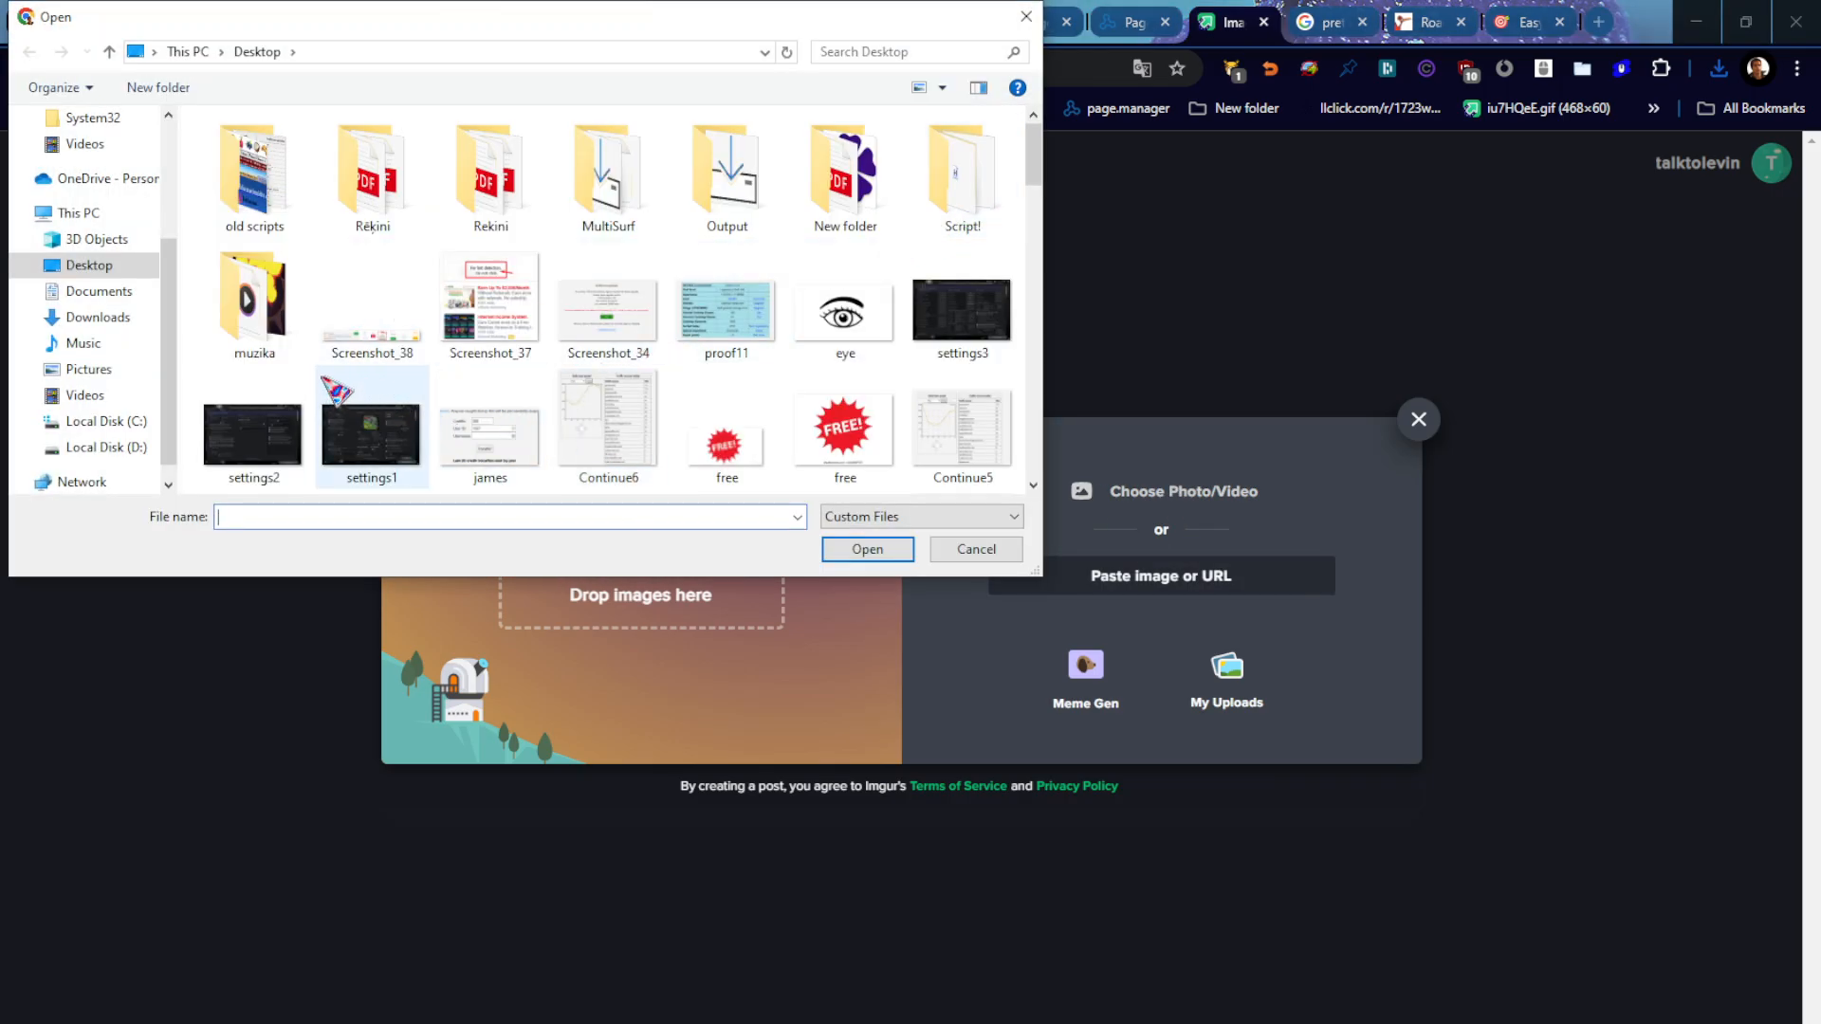
left_click(377, 301)
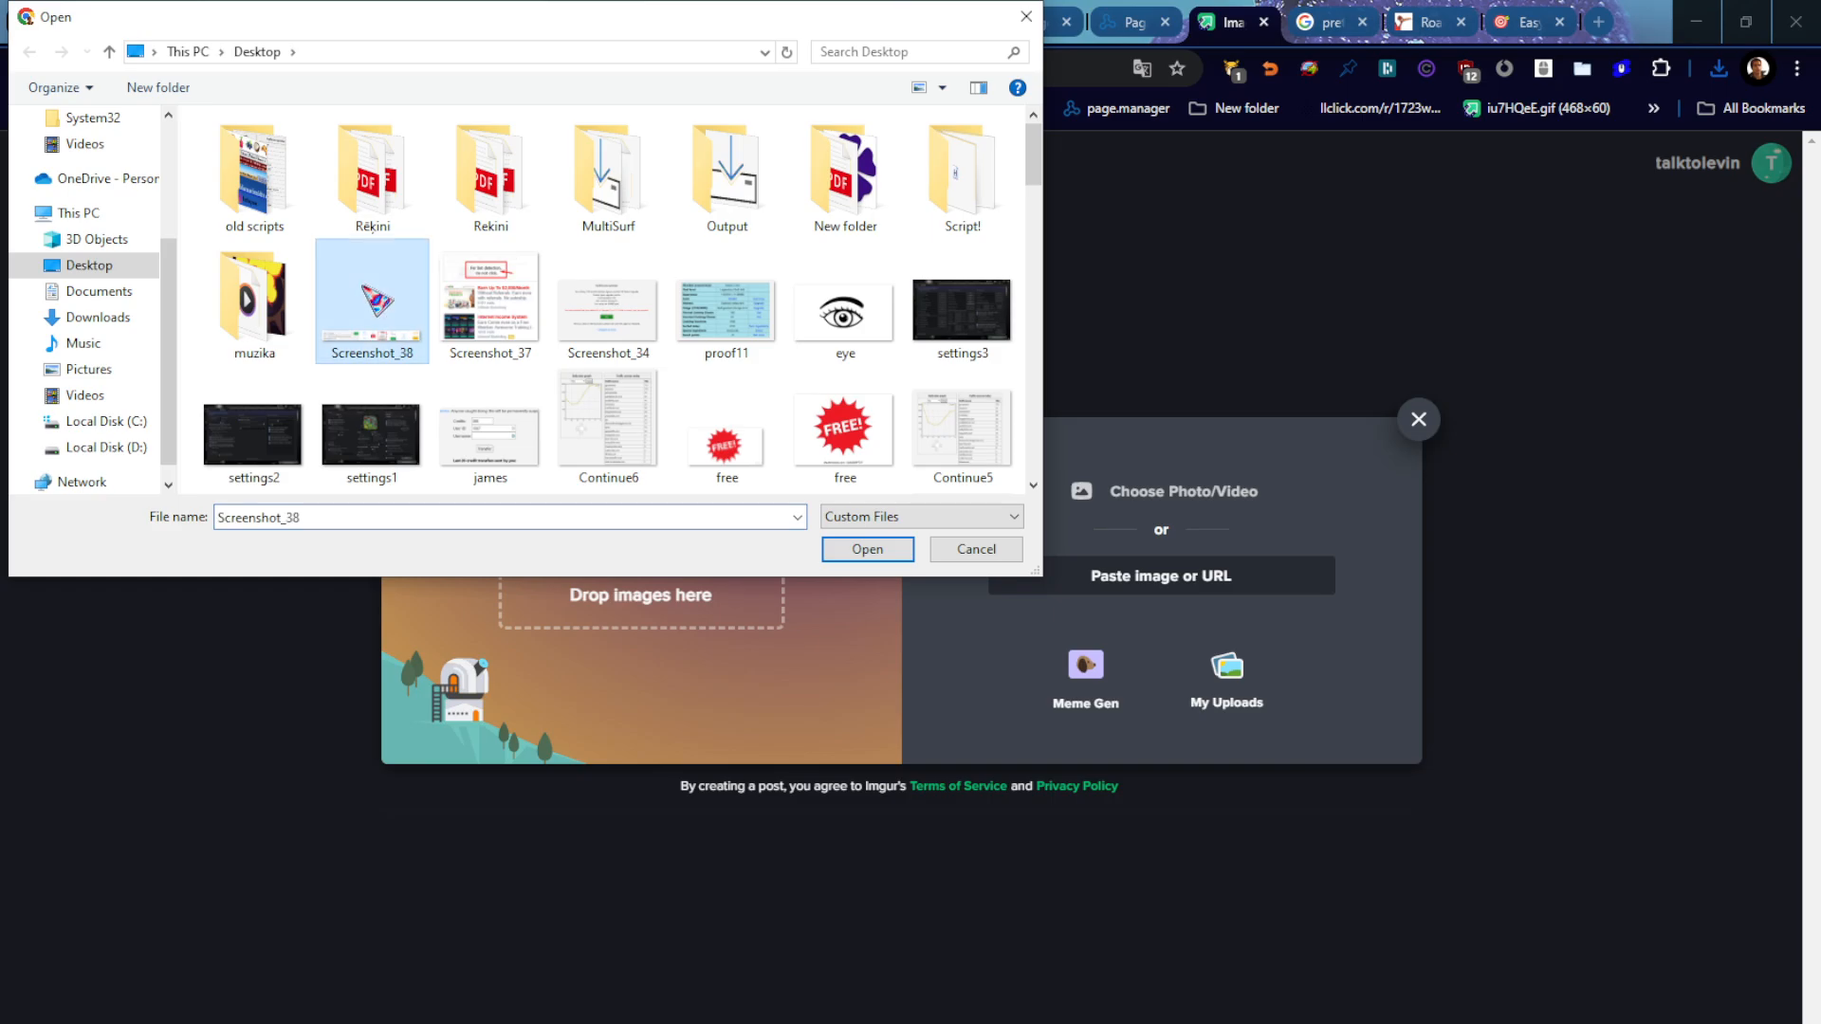
key("p")
key("n")
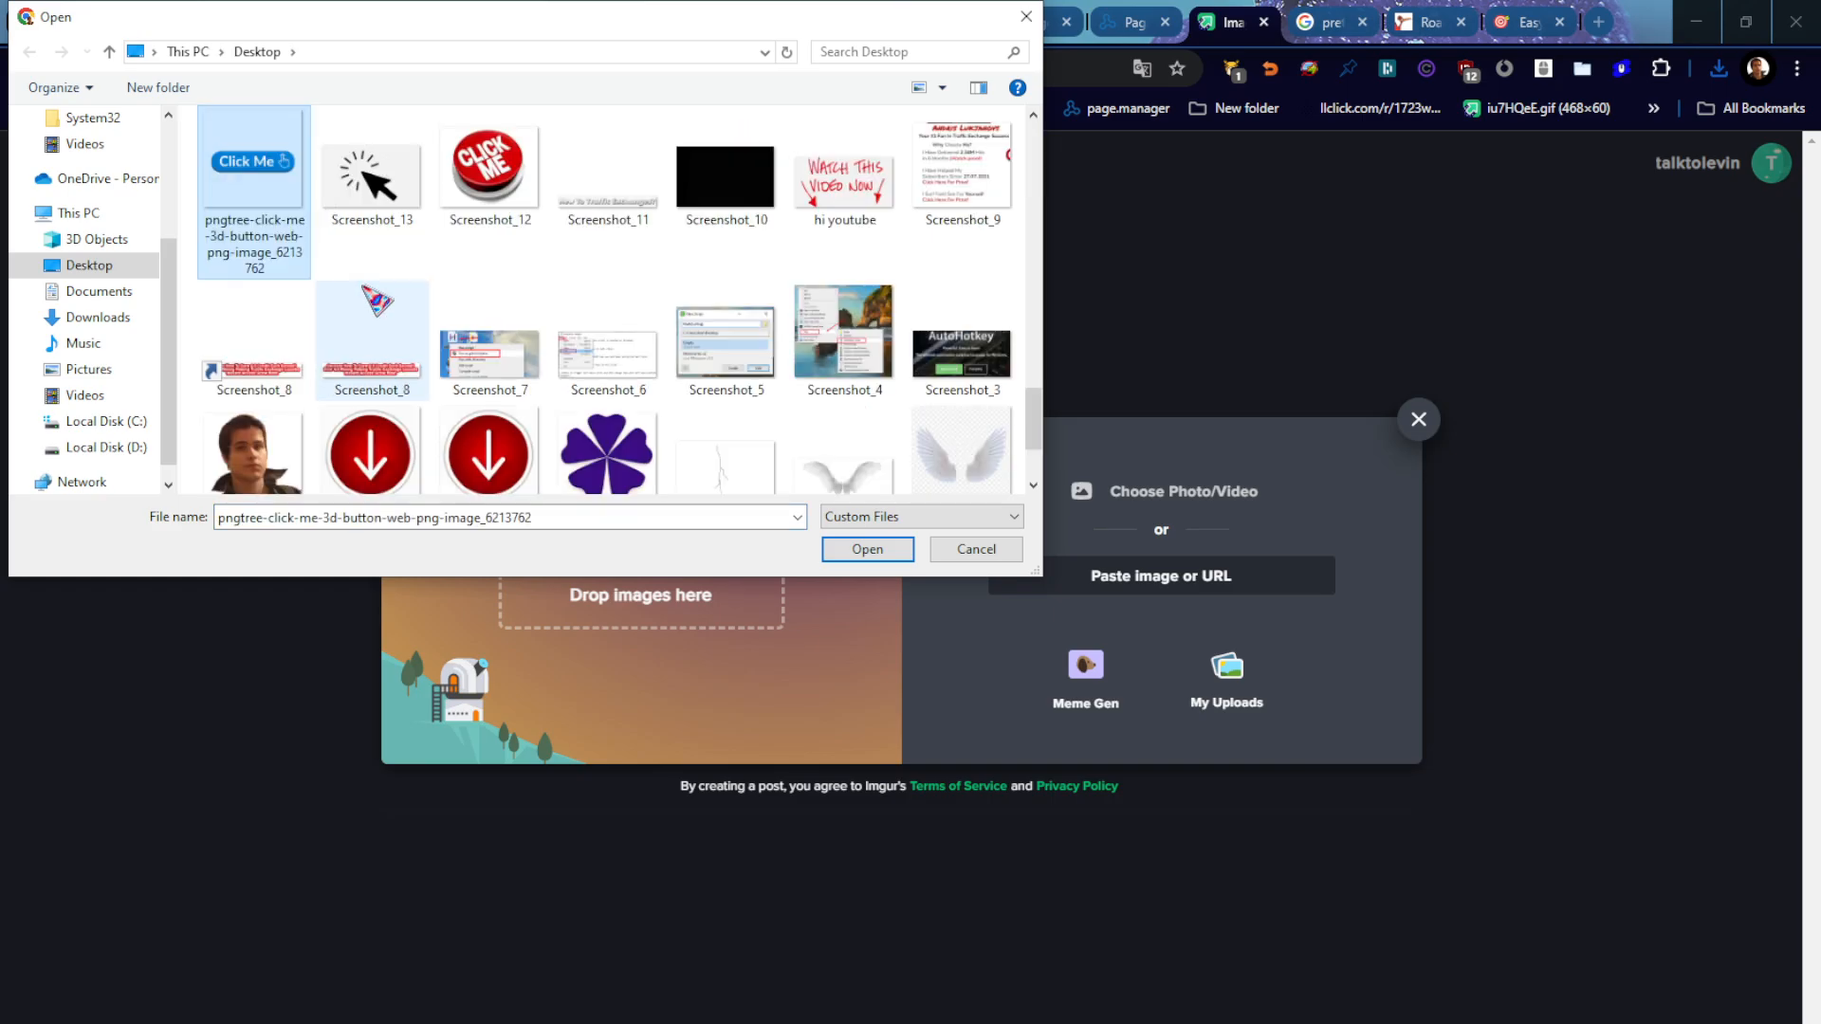
left_click(975, 549)
left_click(1327, 21)
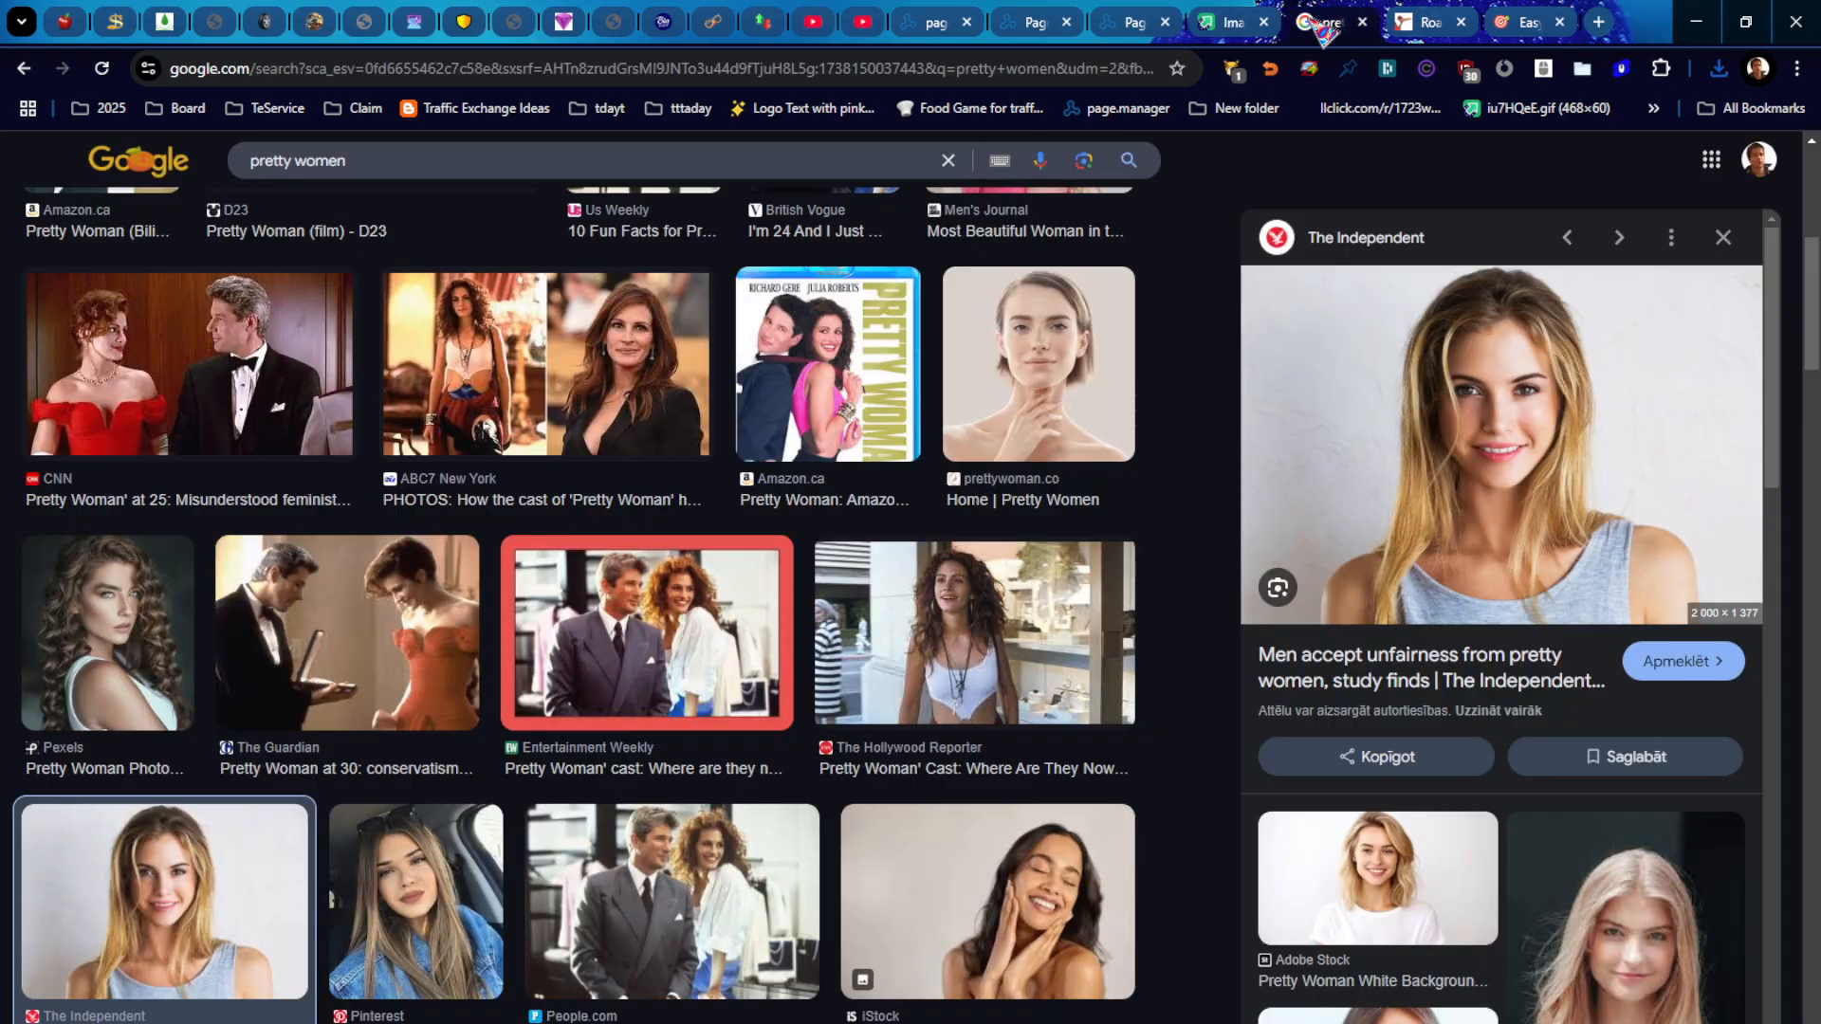
right_click(1493, 387)
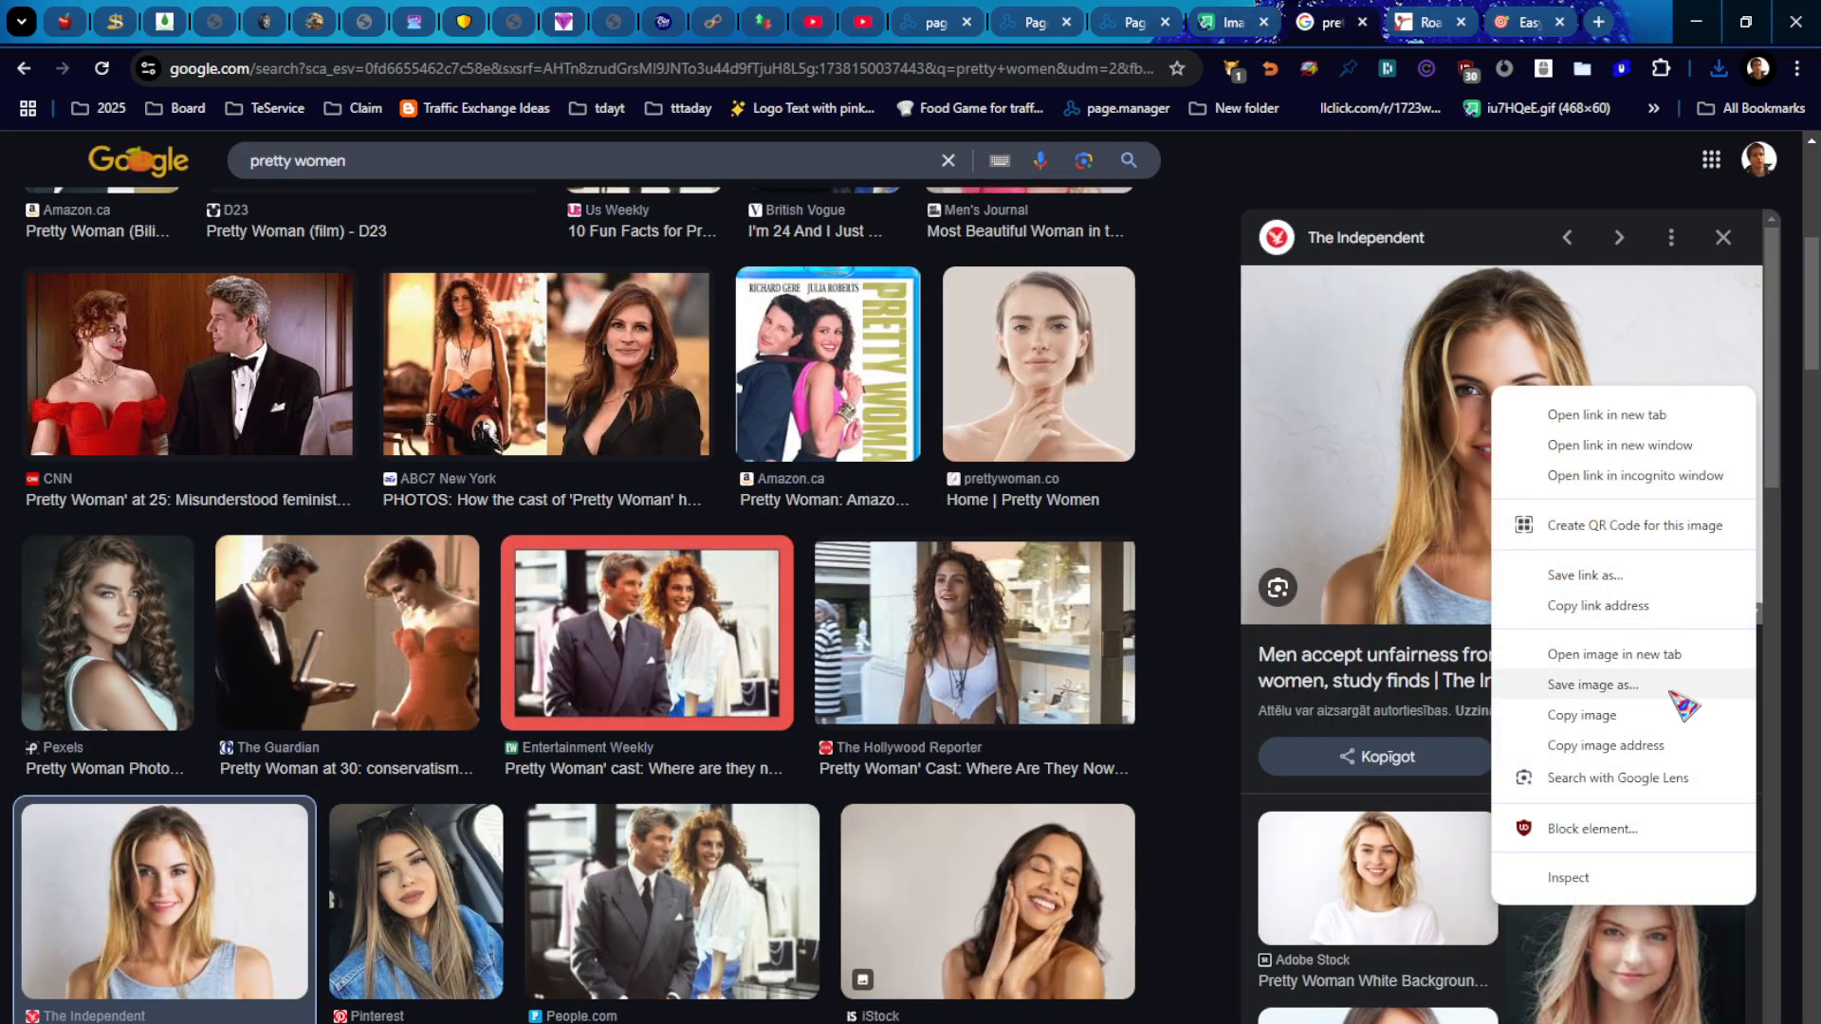
left_click(1608, 686)
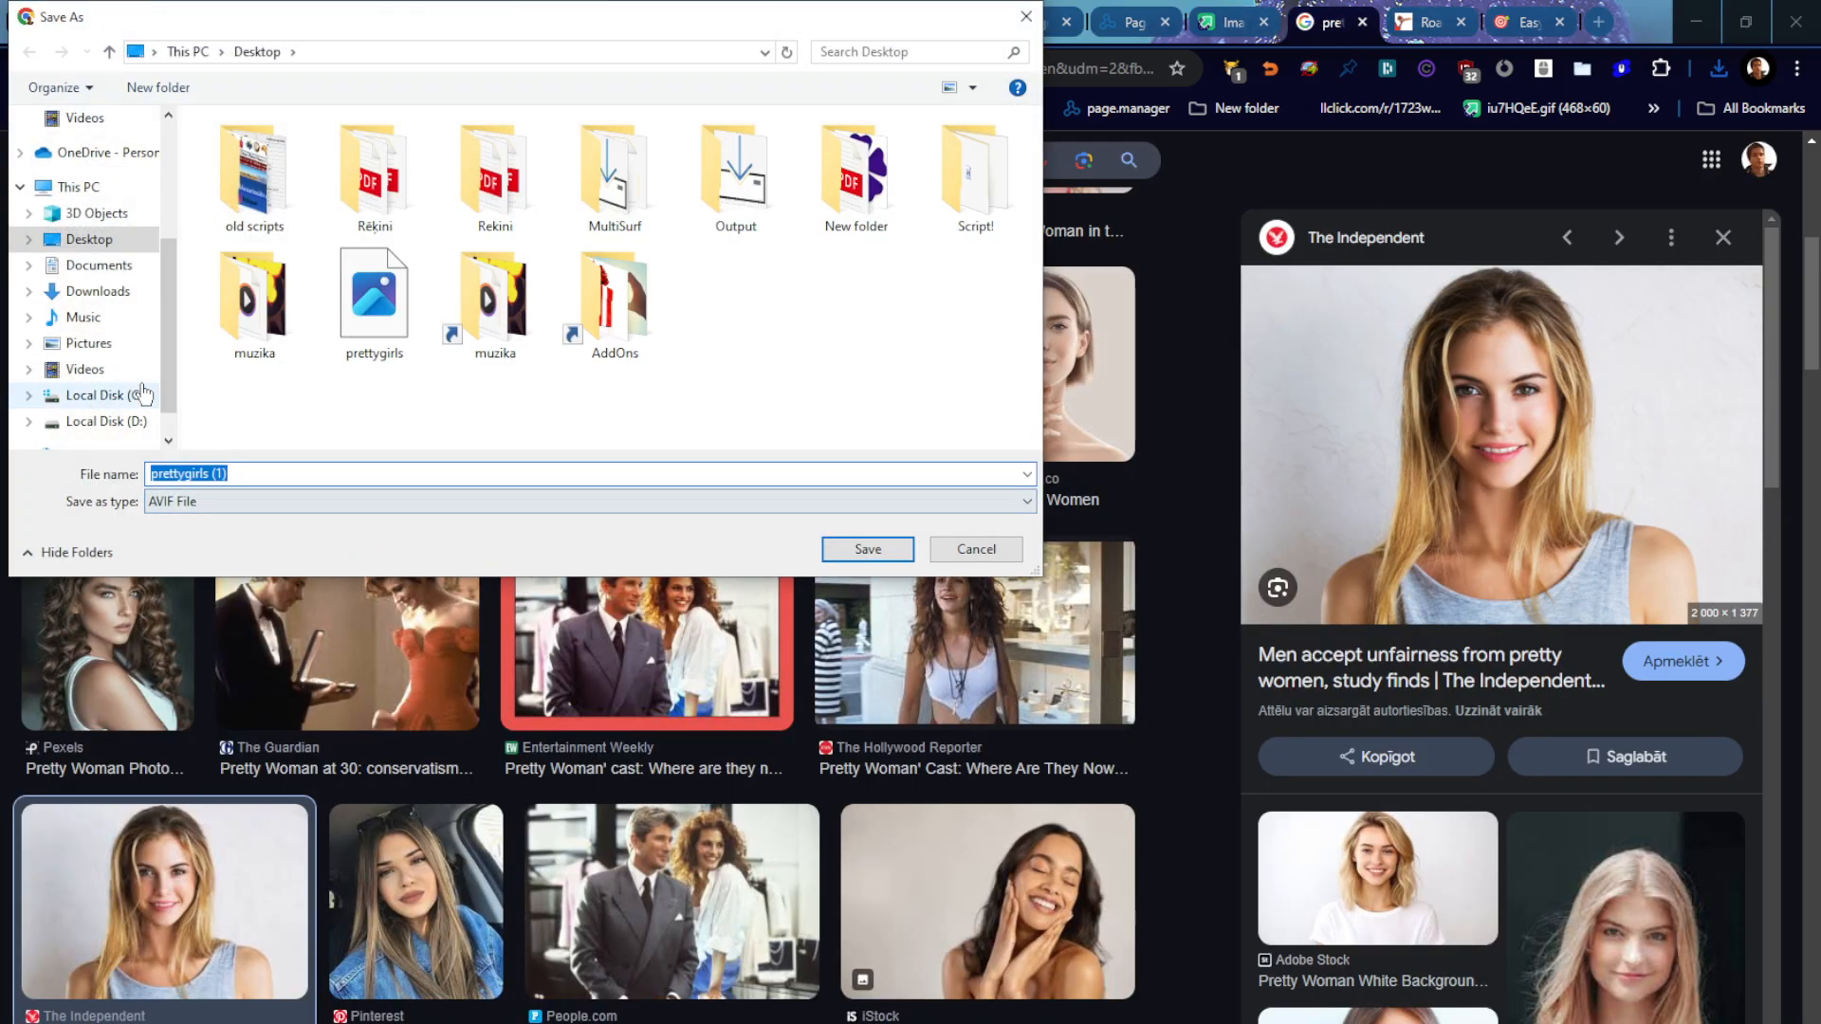
left_click(92, 245)
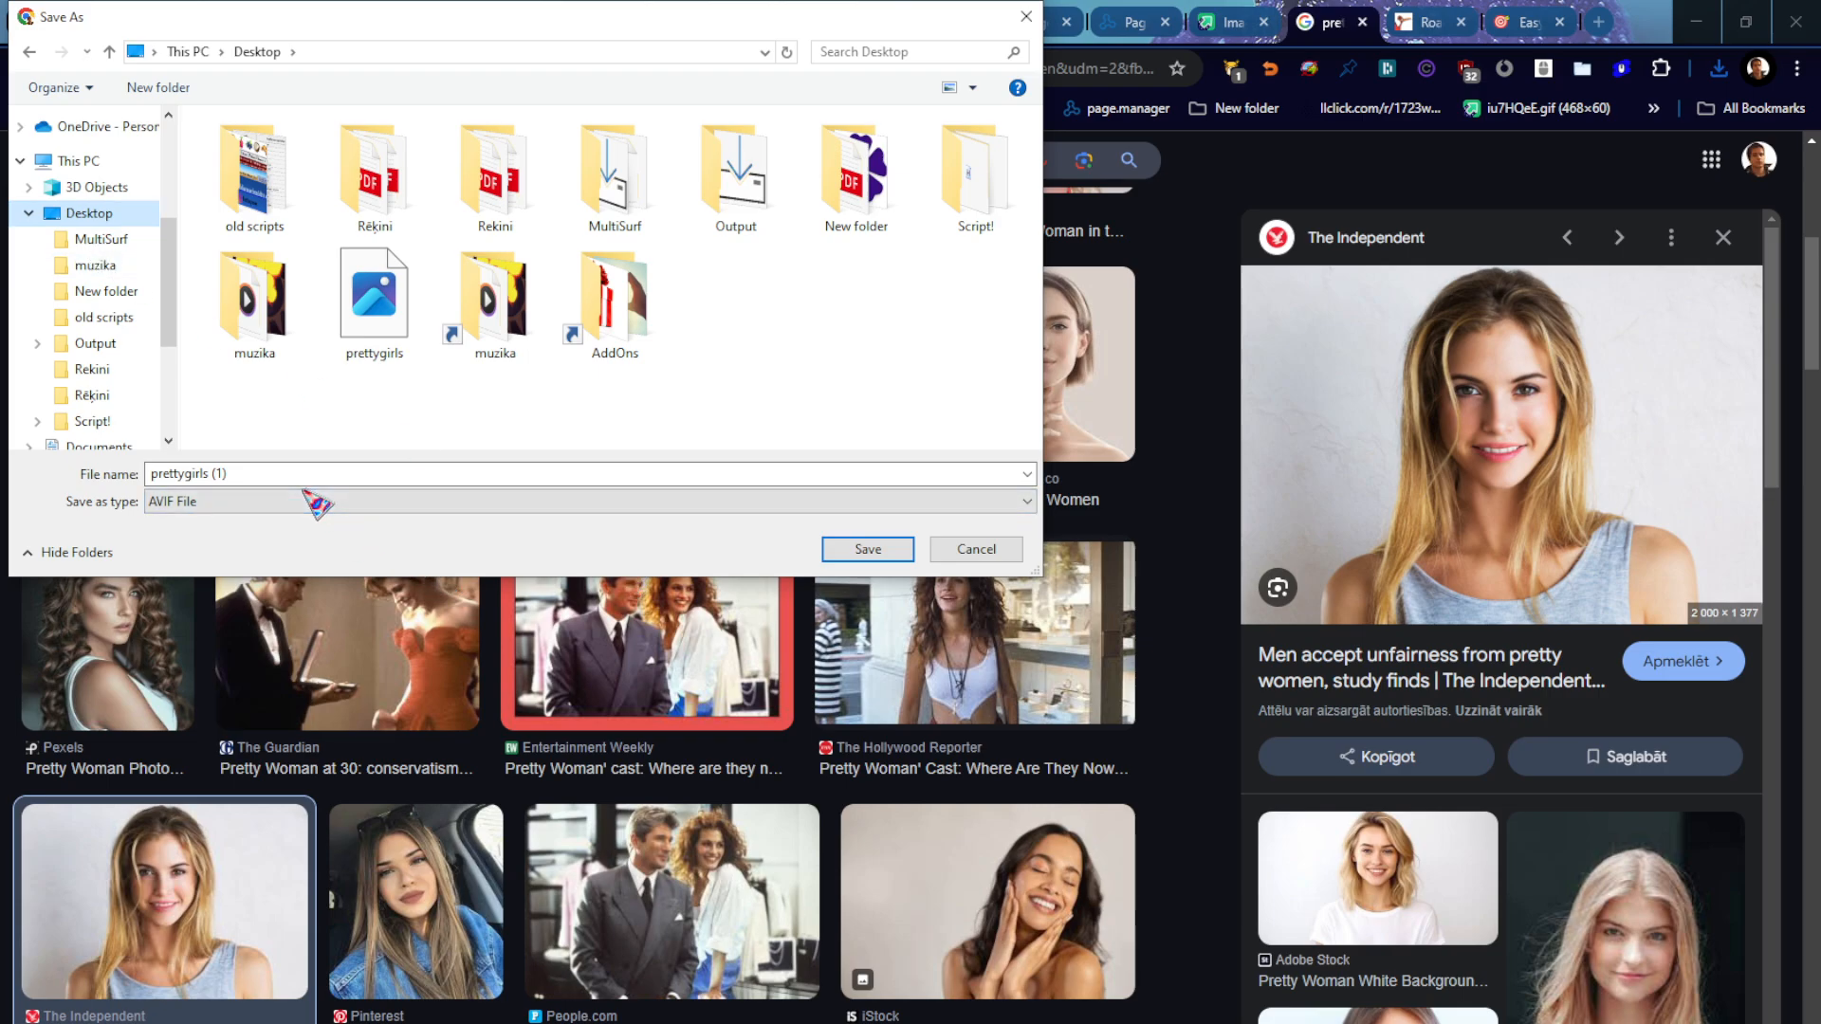
left_click(962, 552)
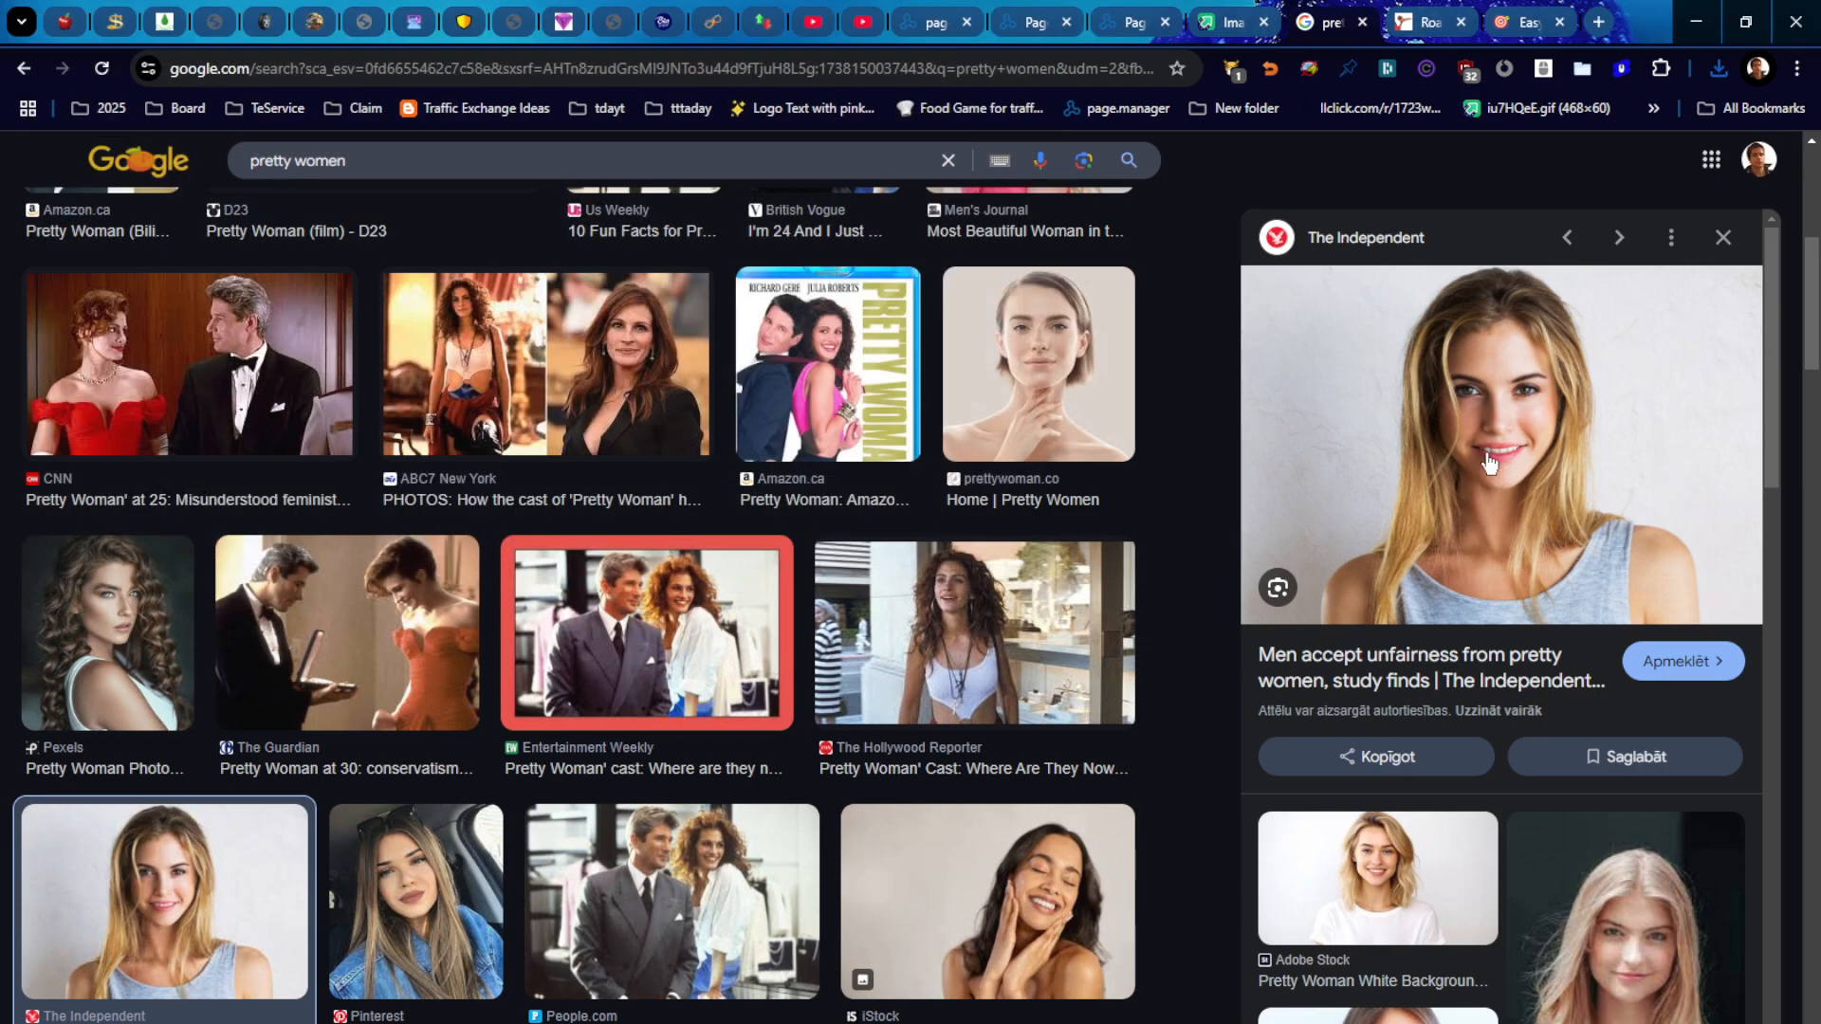
Step: Open The Independent's article containing the blonde woman's picture, clear its privacy notice and bring the full photo into view
left_click(1349, 29)
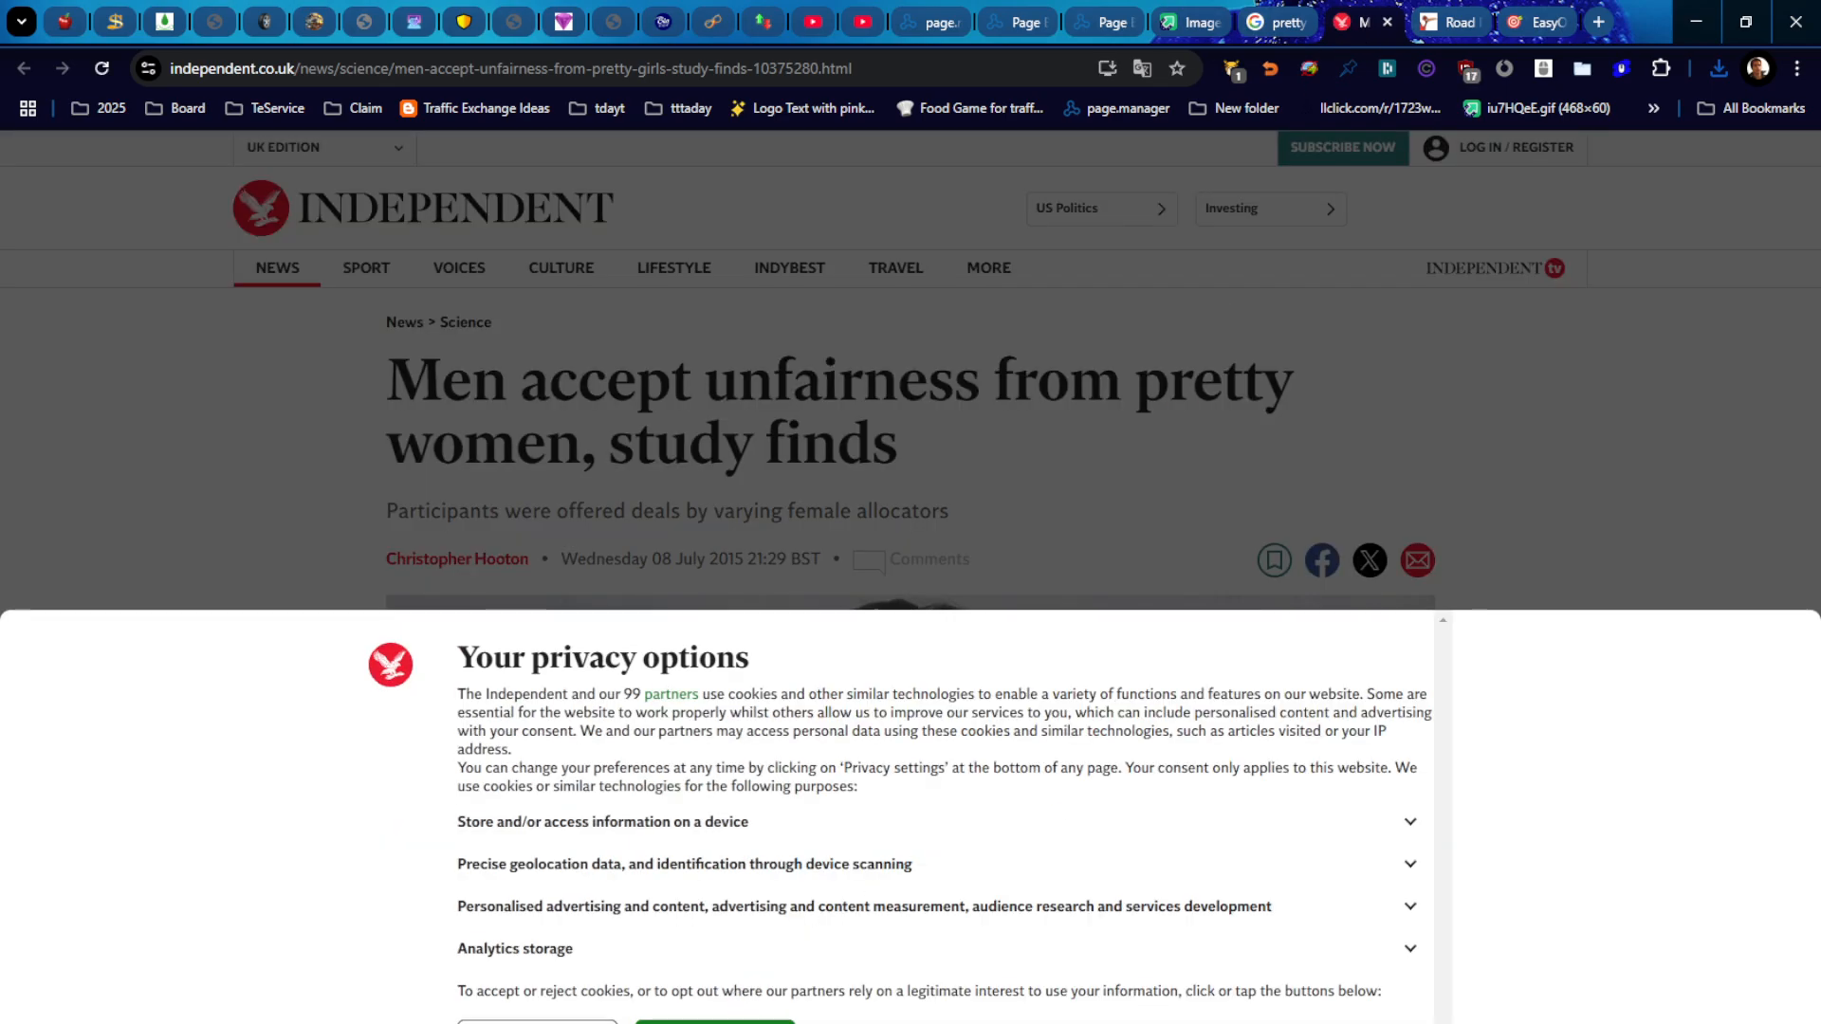
left_click(715, 1022)
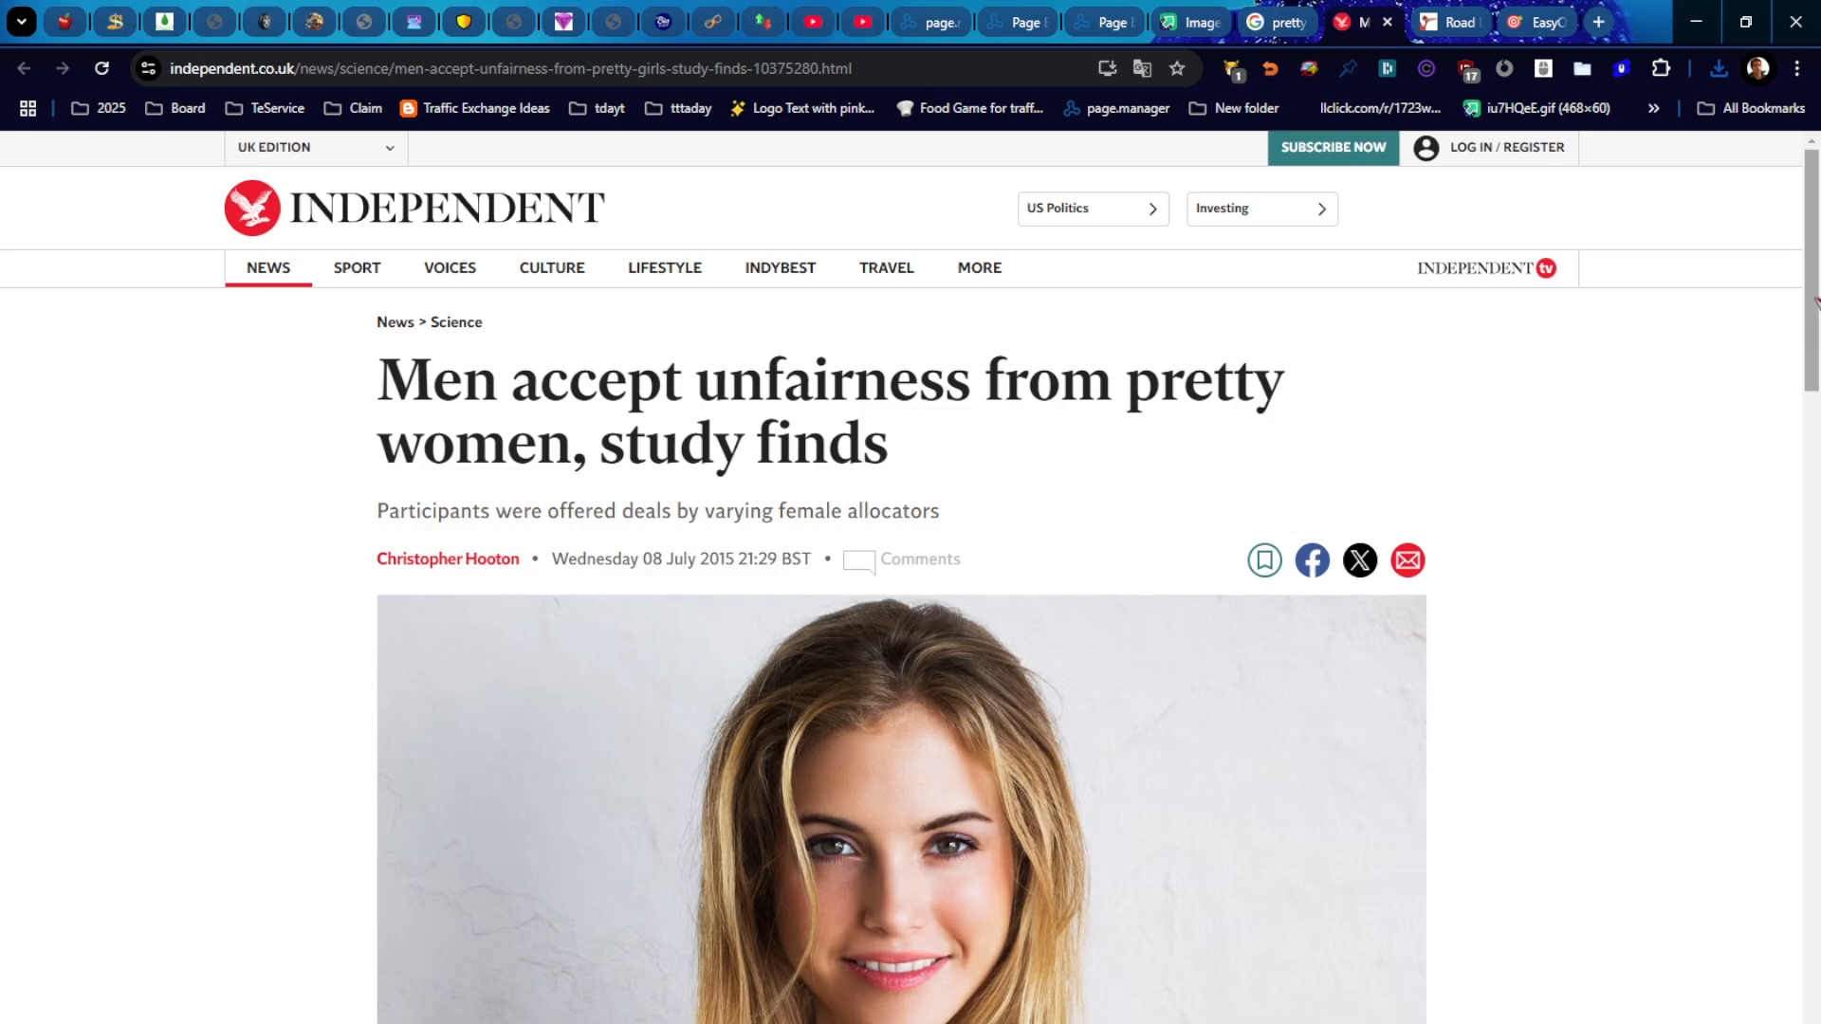
scroll(1795, 391, "down", 3)
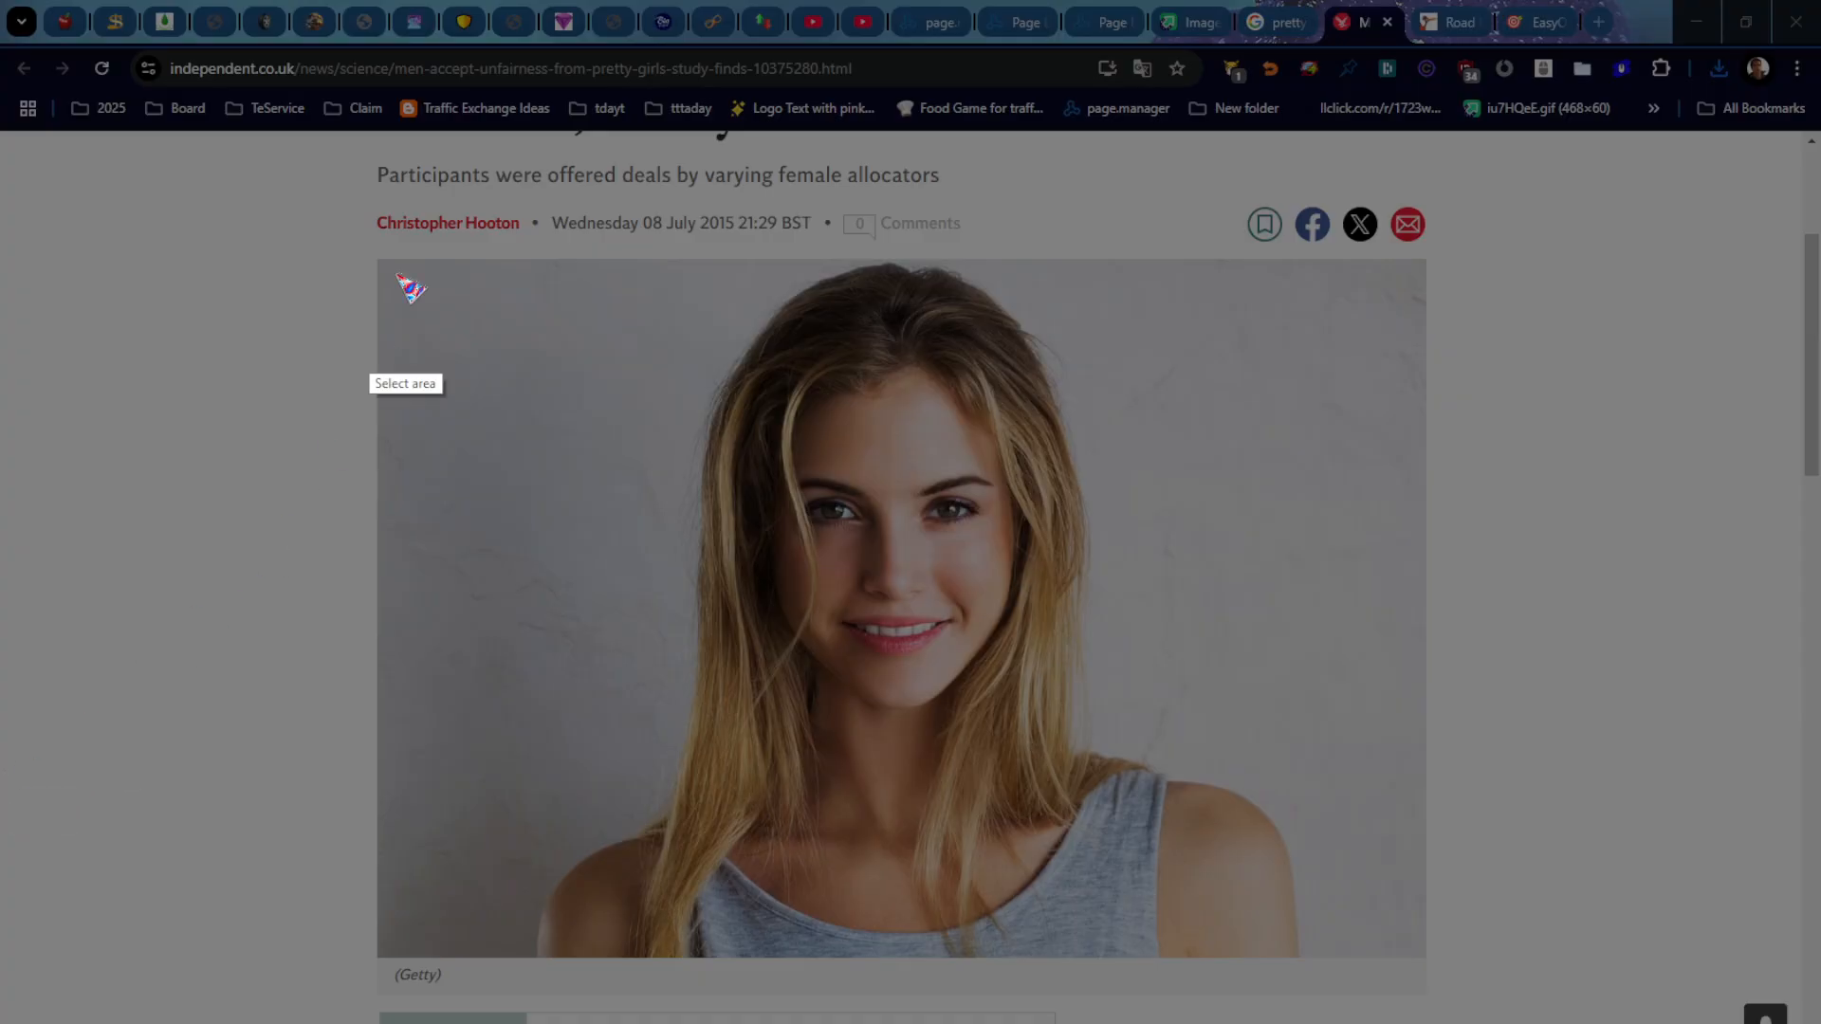
Step: Capture the blonde woman's photo as an area screenshot and save it to the Desktop as the PNG file prettygirl
key("ctrl+shift+s")
mouse_move(499, 259)
left_mouse_down()
mouse_move(1078, 745)
mouse_move(1259, 950)
mouse_move(1357, 967)
mouse_move(1343, 958)
left_mouse_up()
left_click(1293, 980)
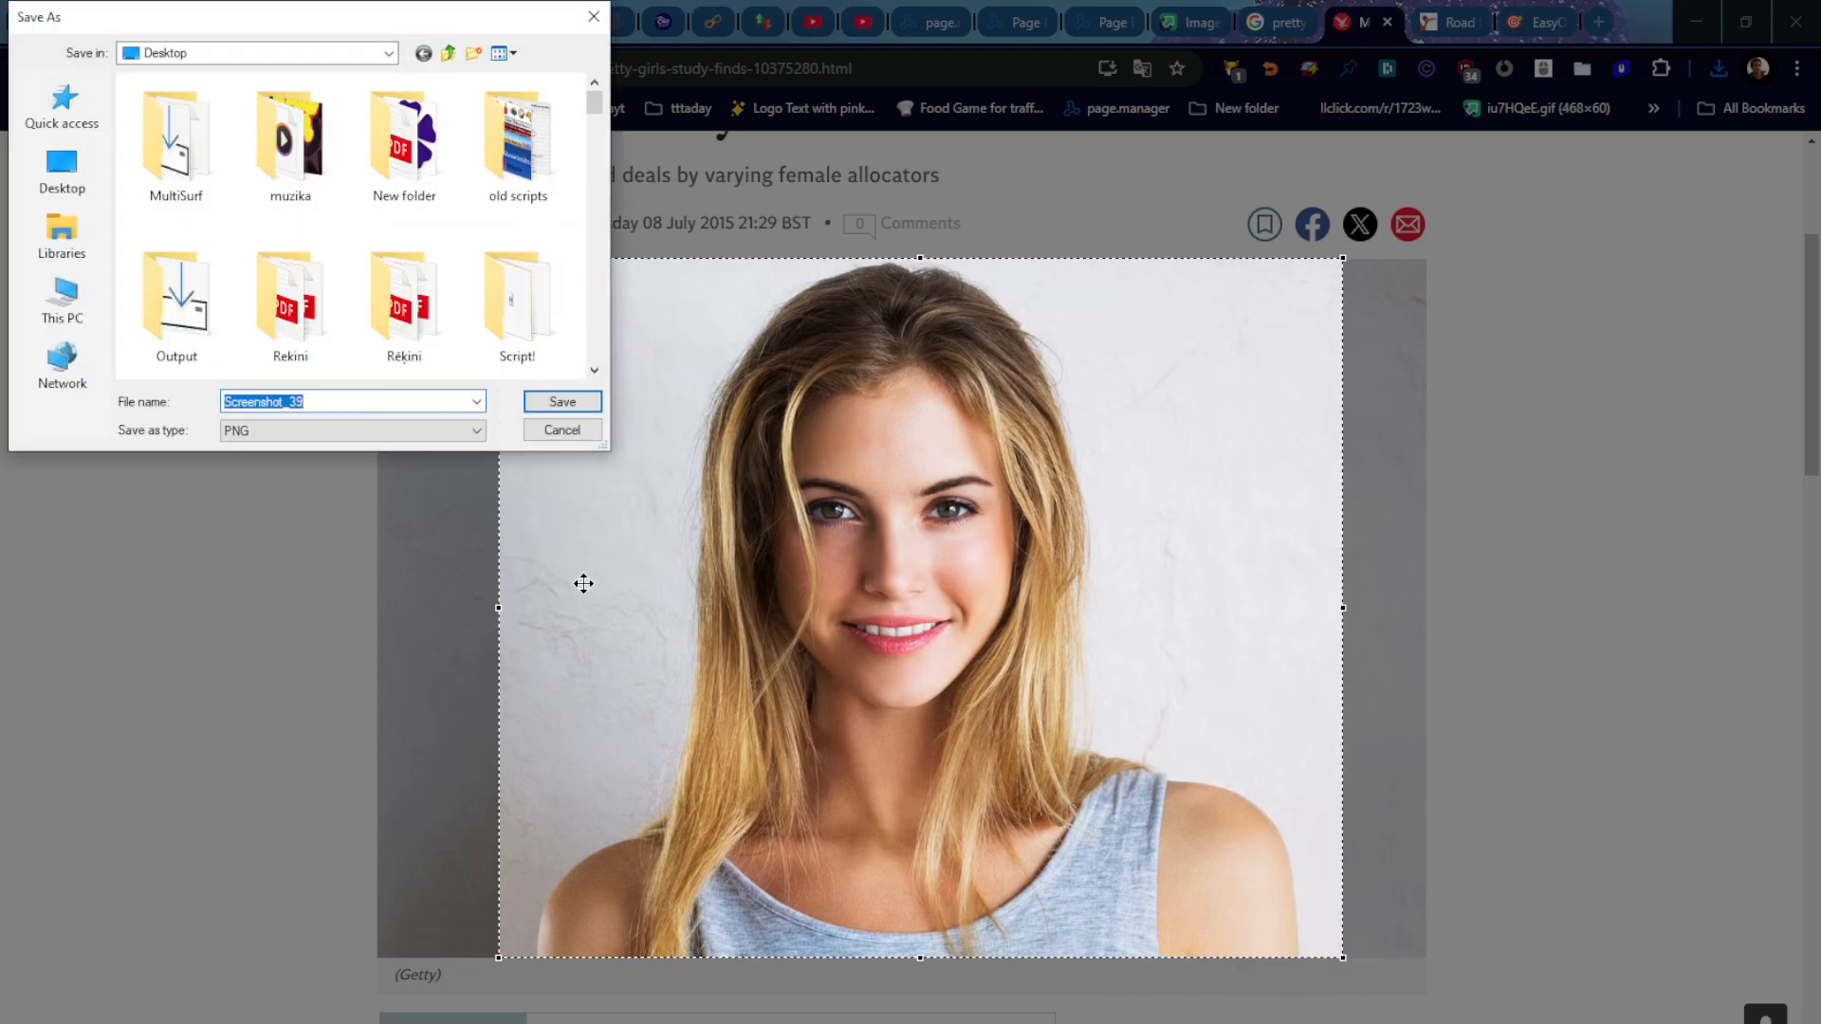
type("pre")
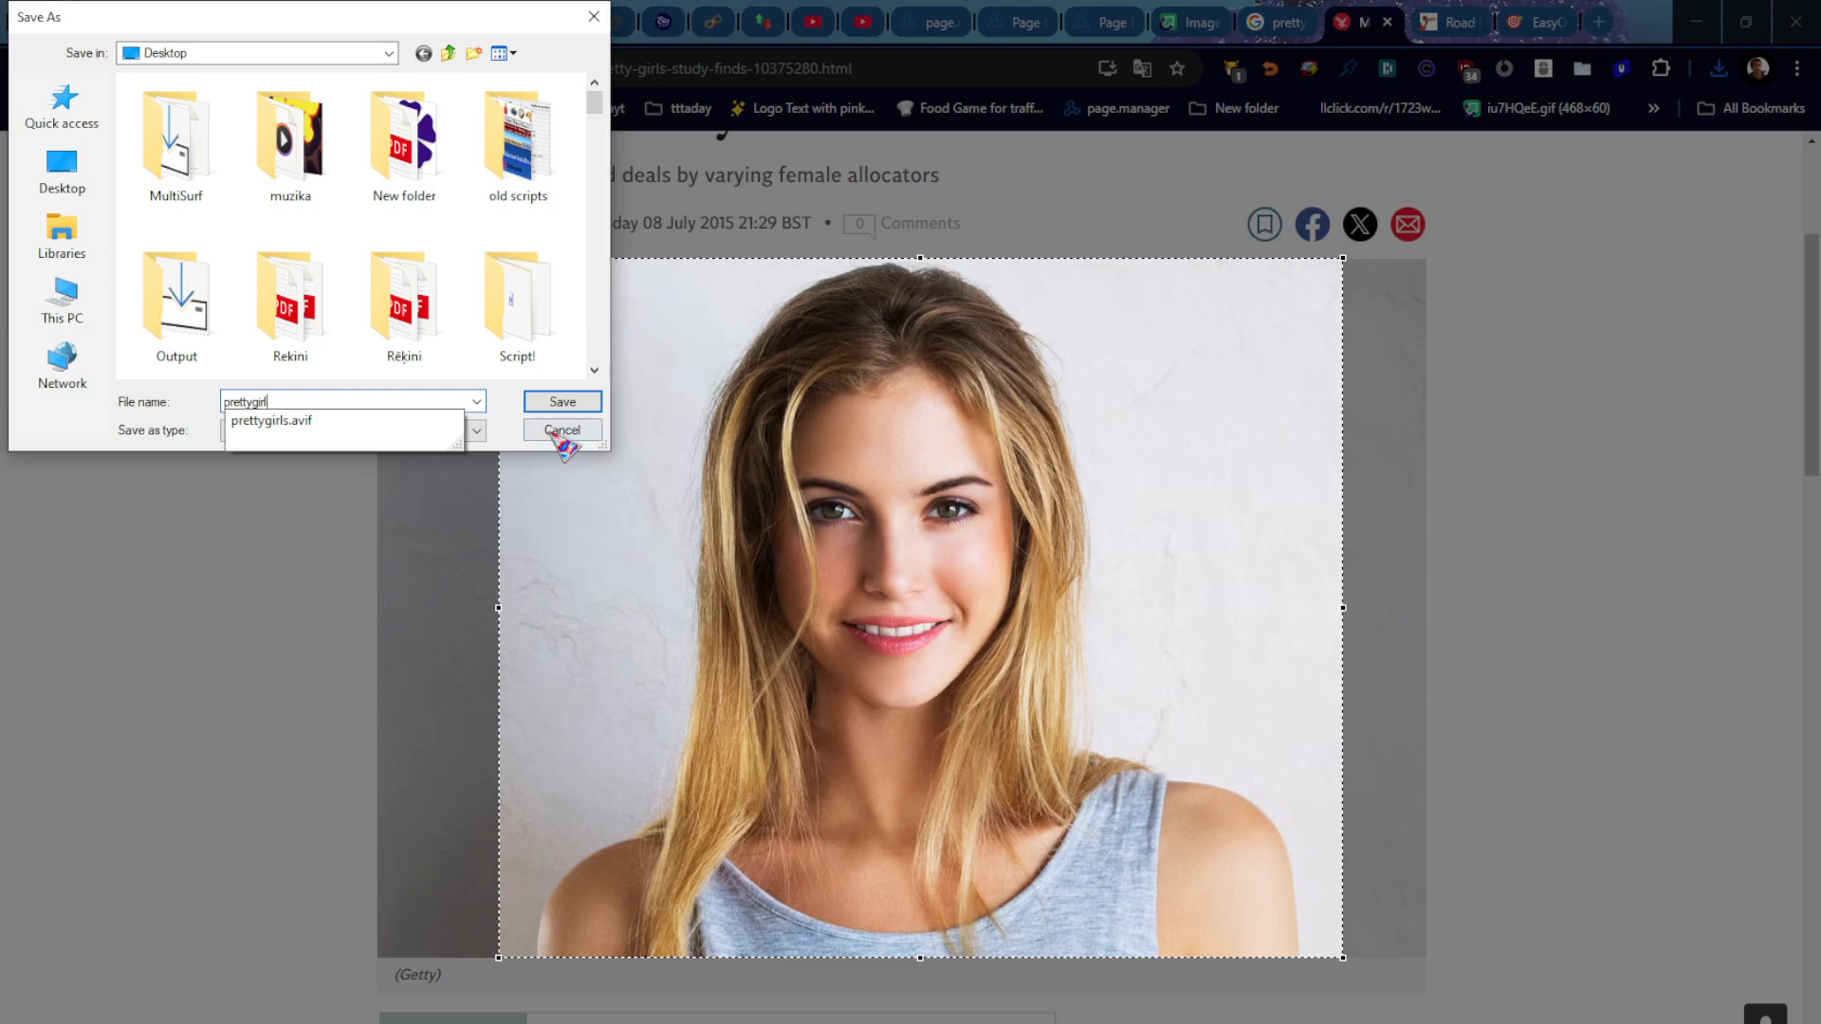
type("ttygirl")
left_click(563, 401)
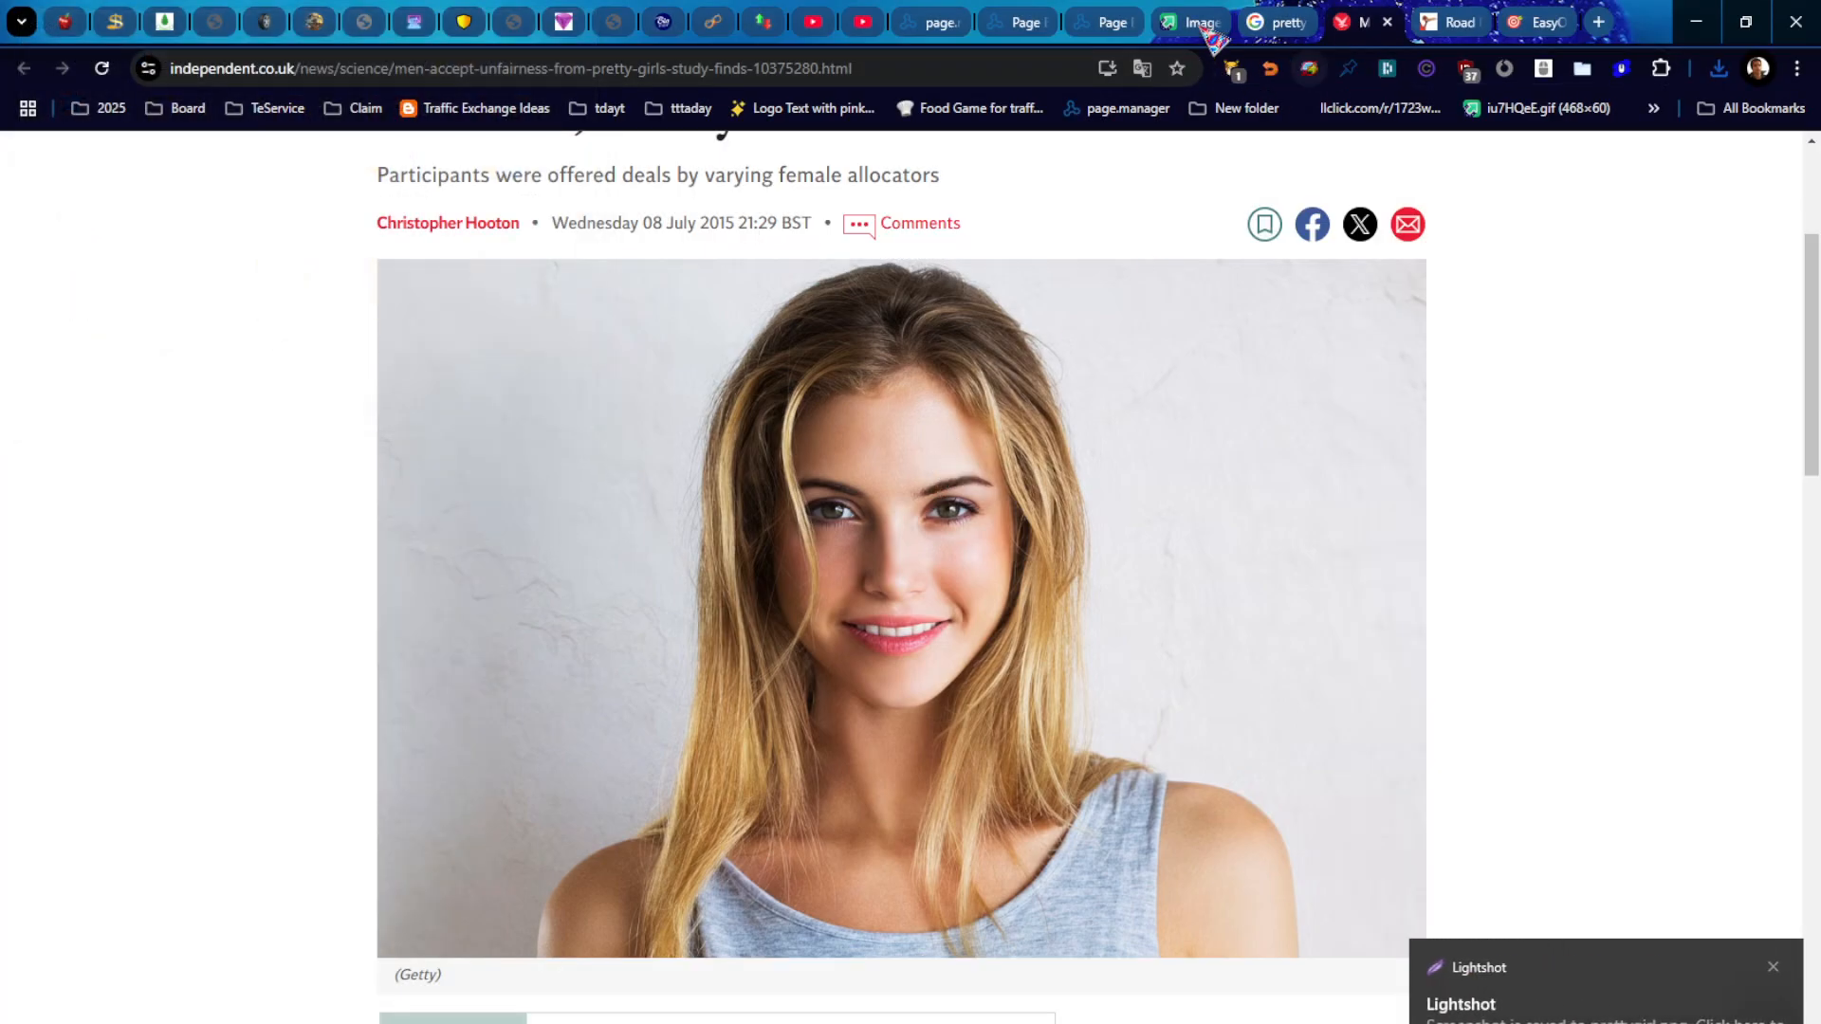
Step: Switch to Imgur, upload the prettygirl picture from the Desktop and open the uploaded image separately
left_click(1106, 24)
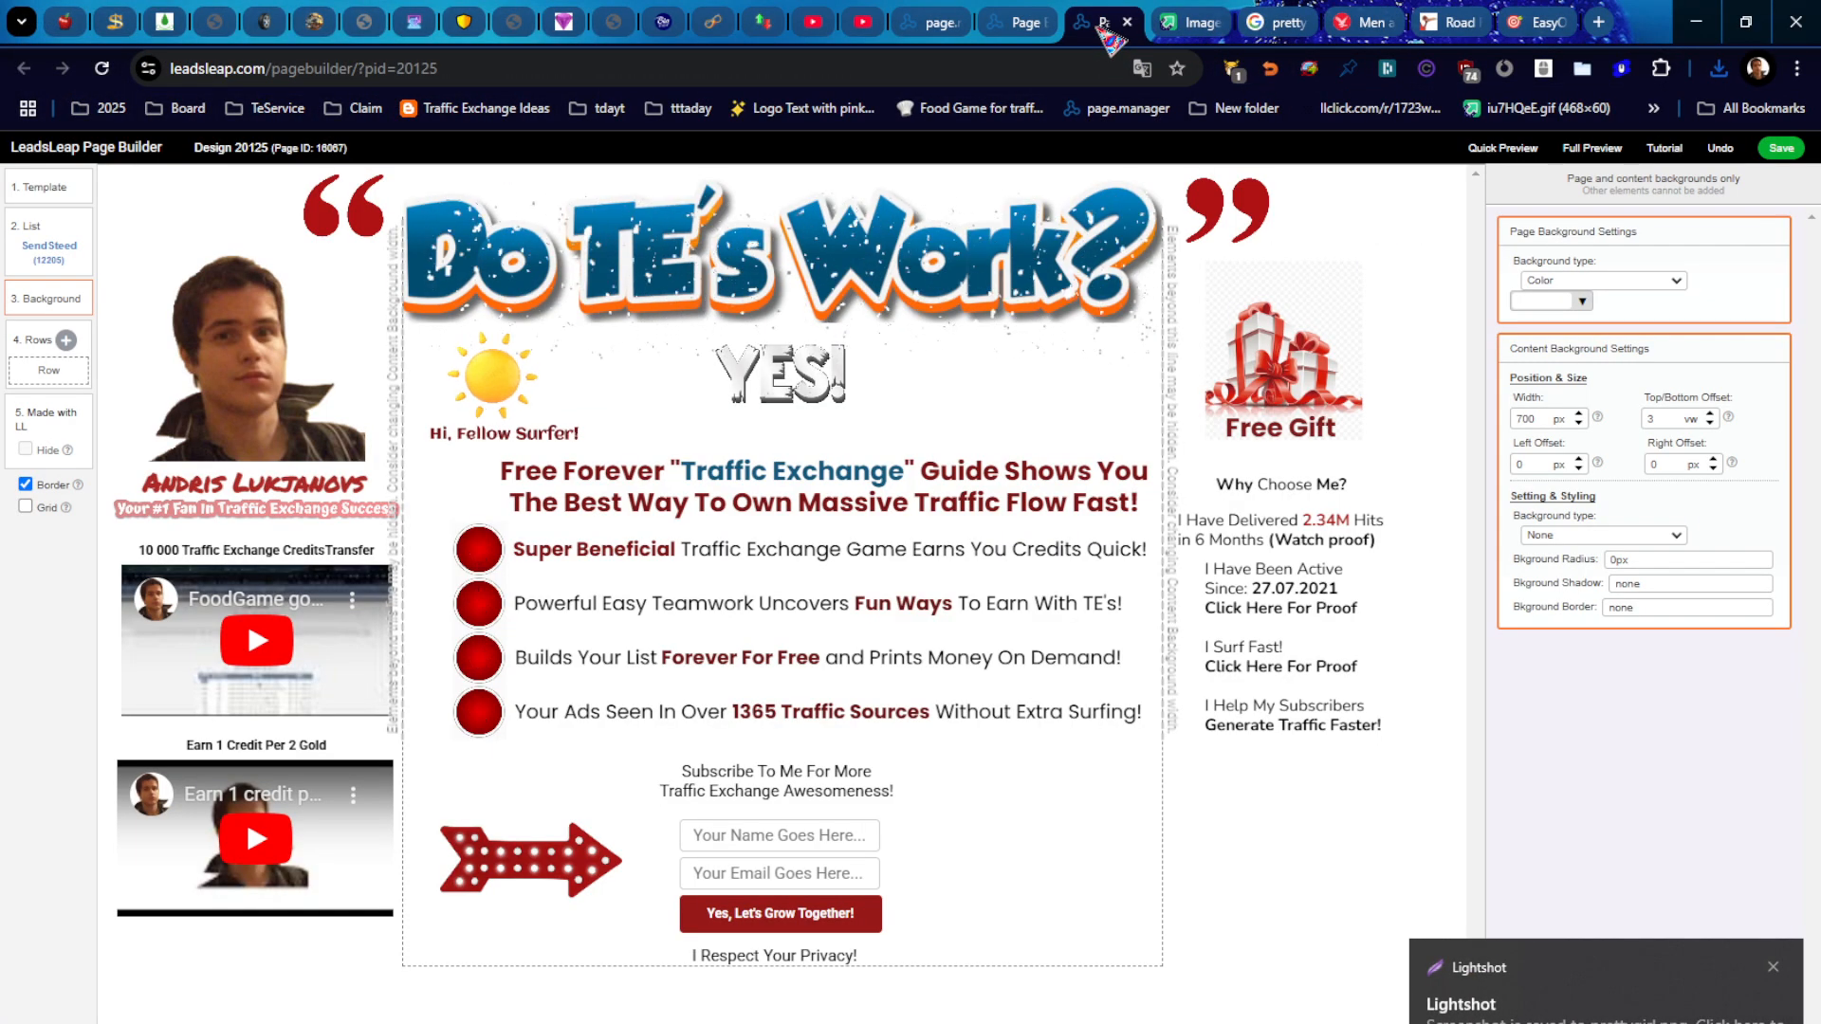
left_click(1020, 25)
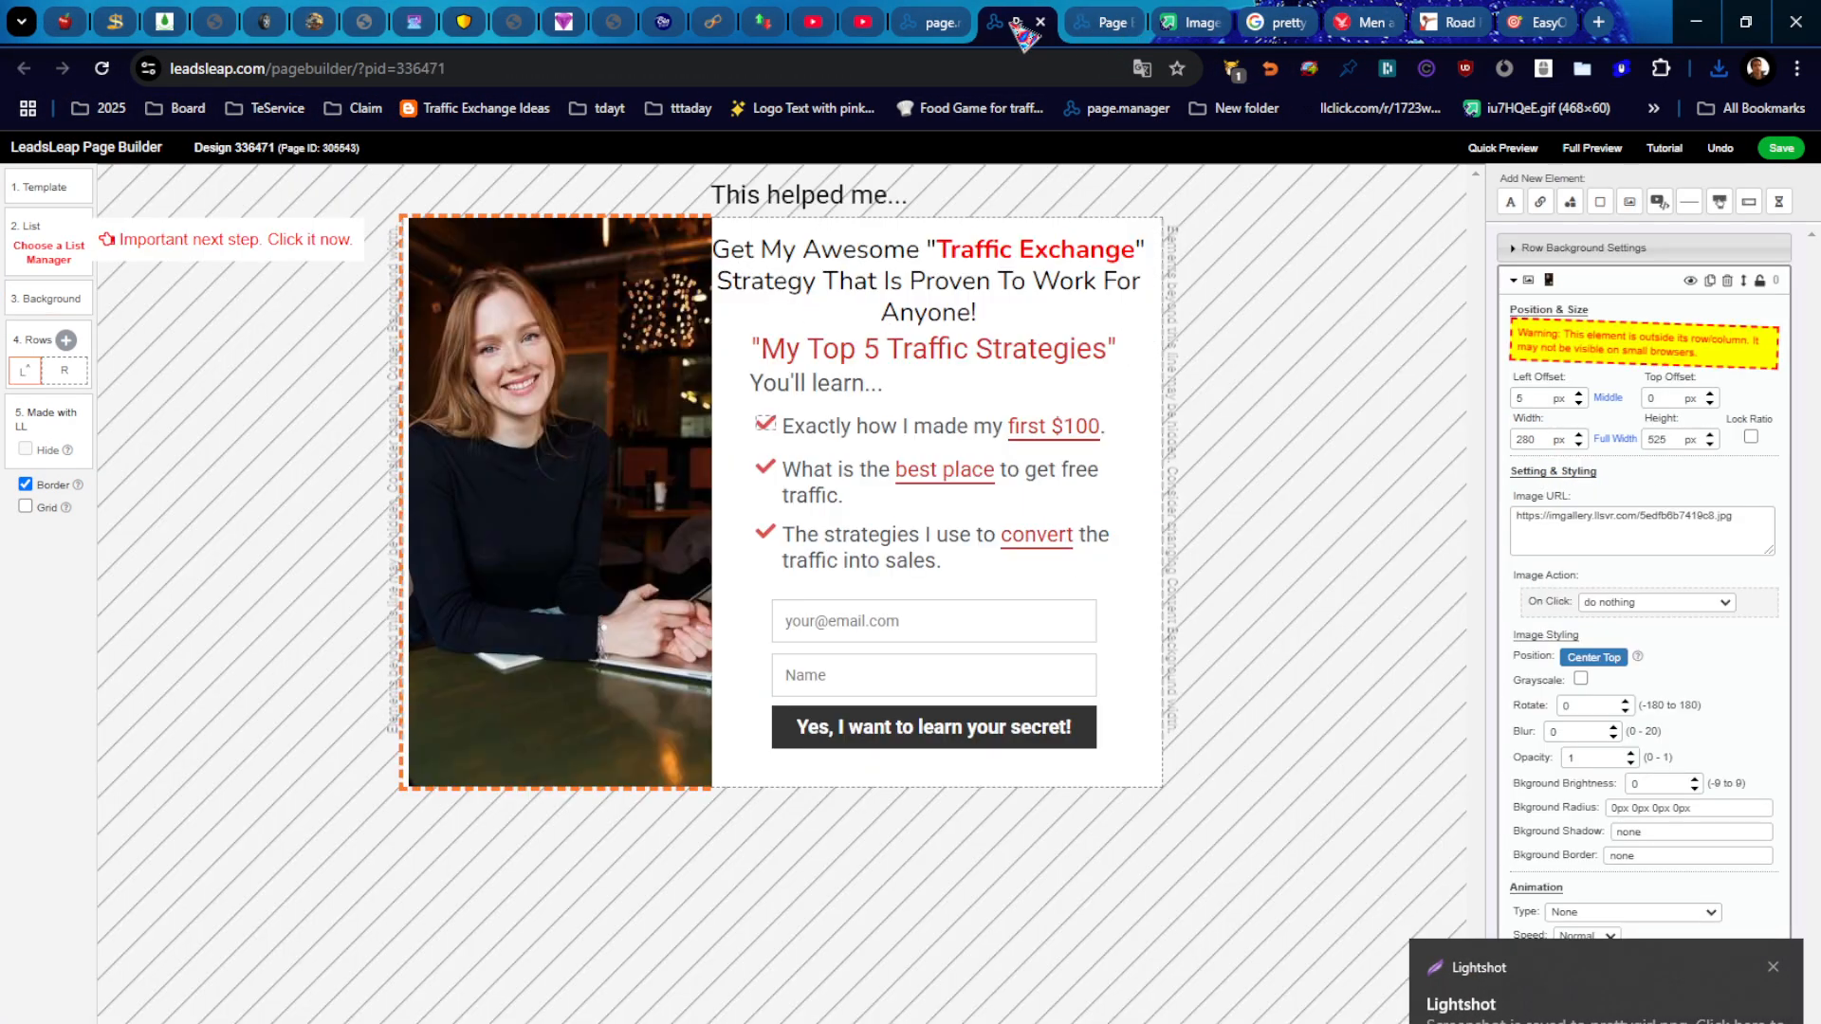
left_click(1221, 23)
left_click(1138, 490)
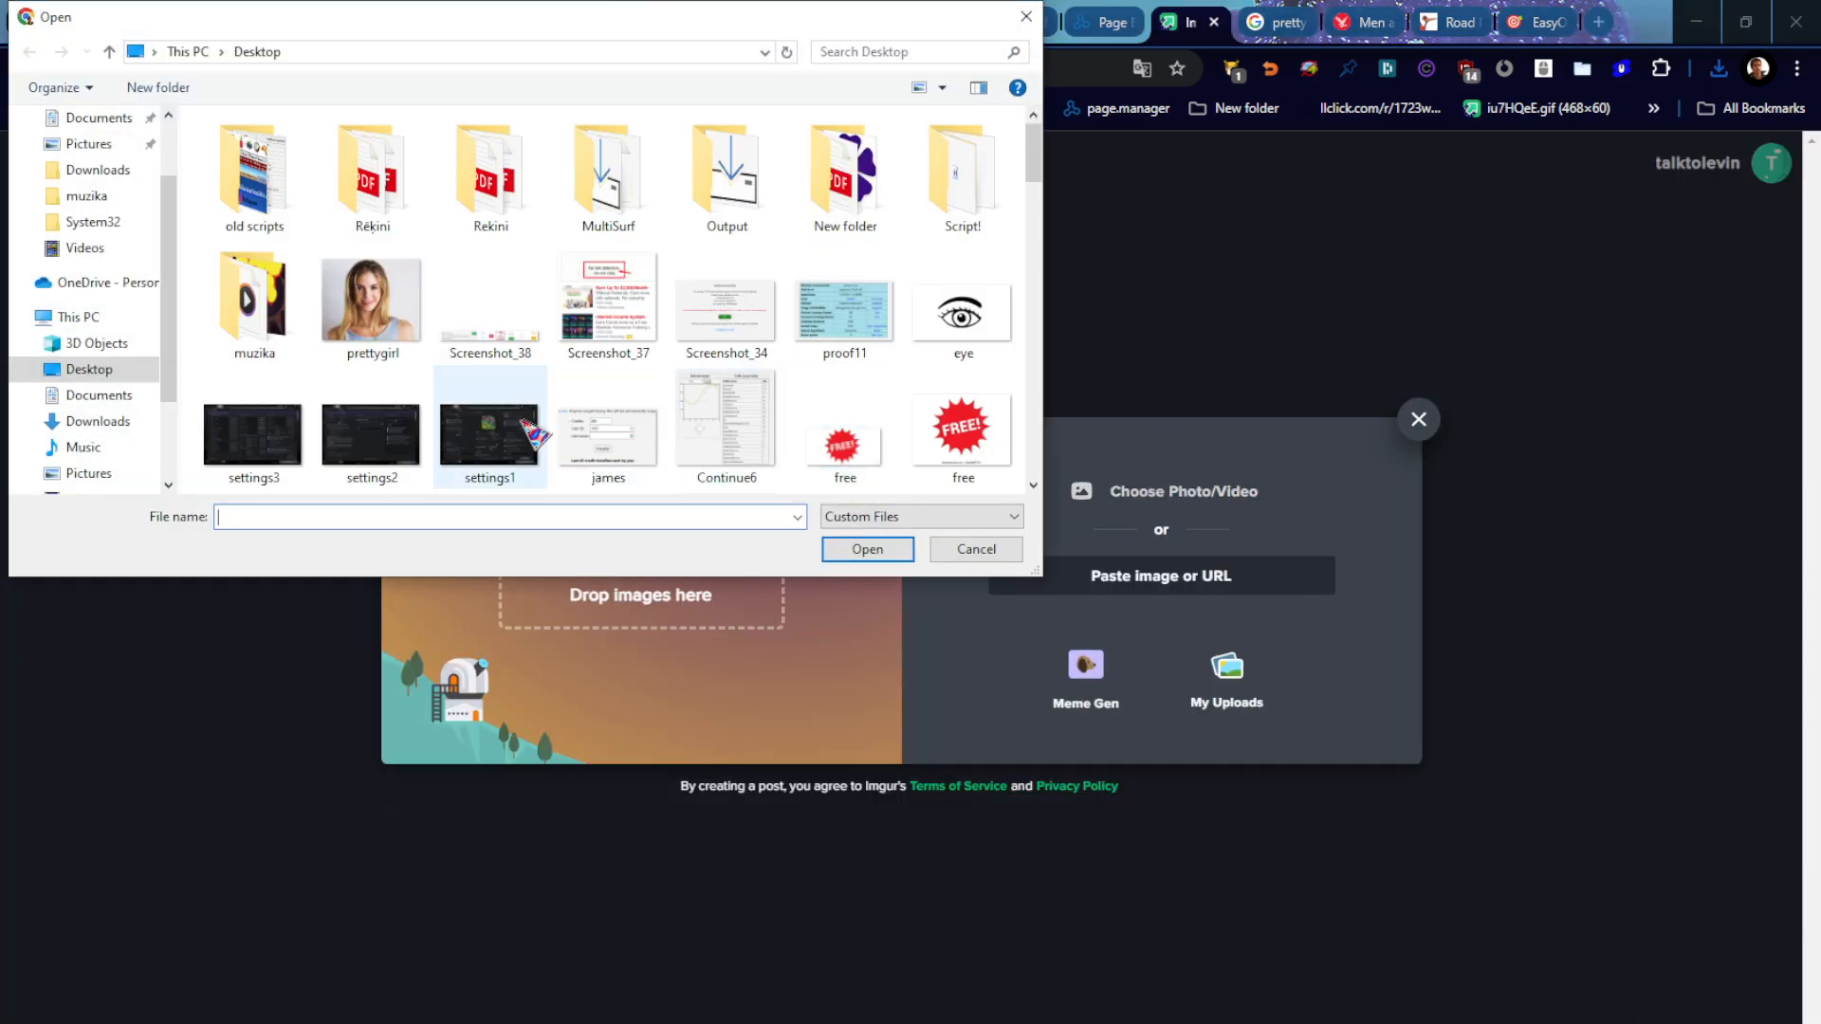
left_click(373, 301)
left_click(882, 550)
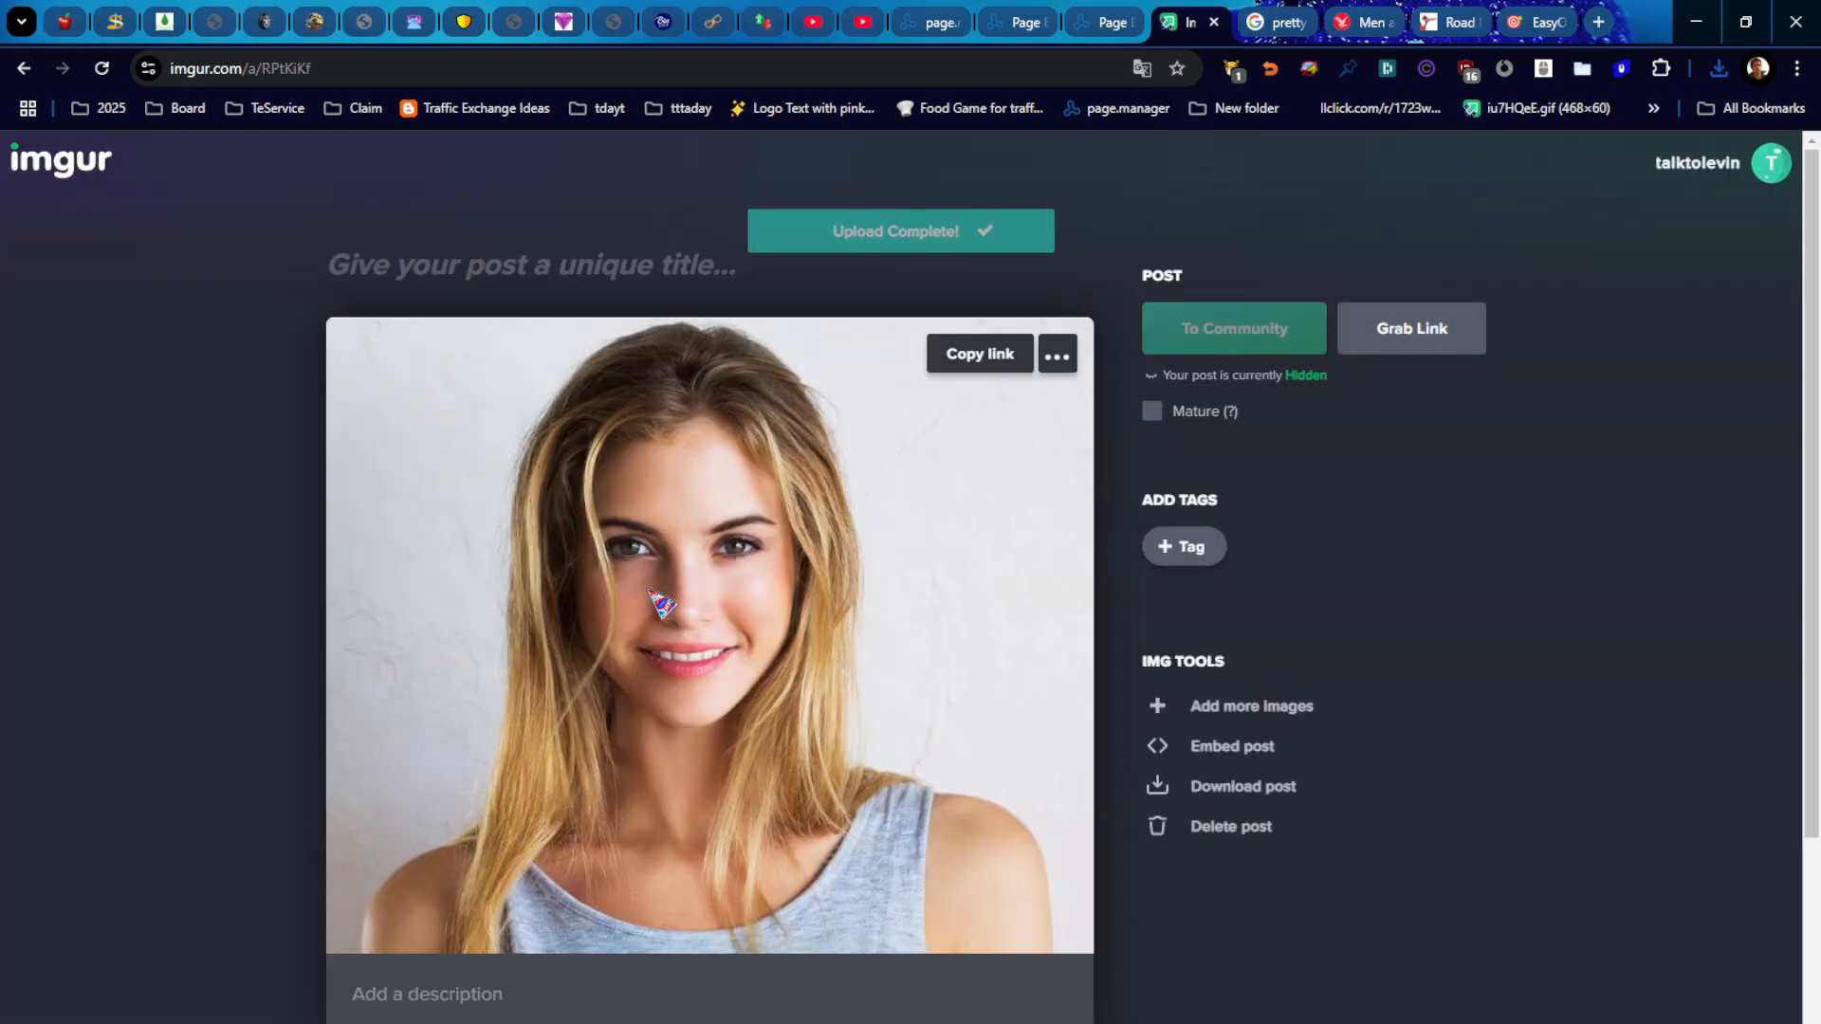
right_click(733, 435)
key("Escape")
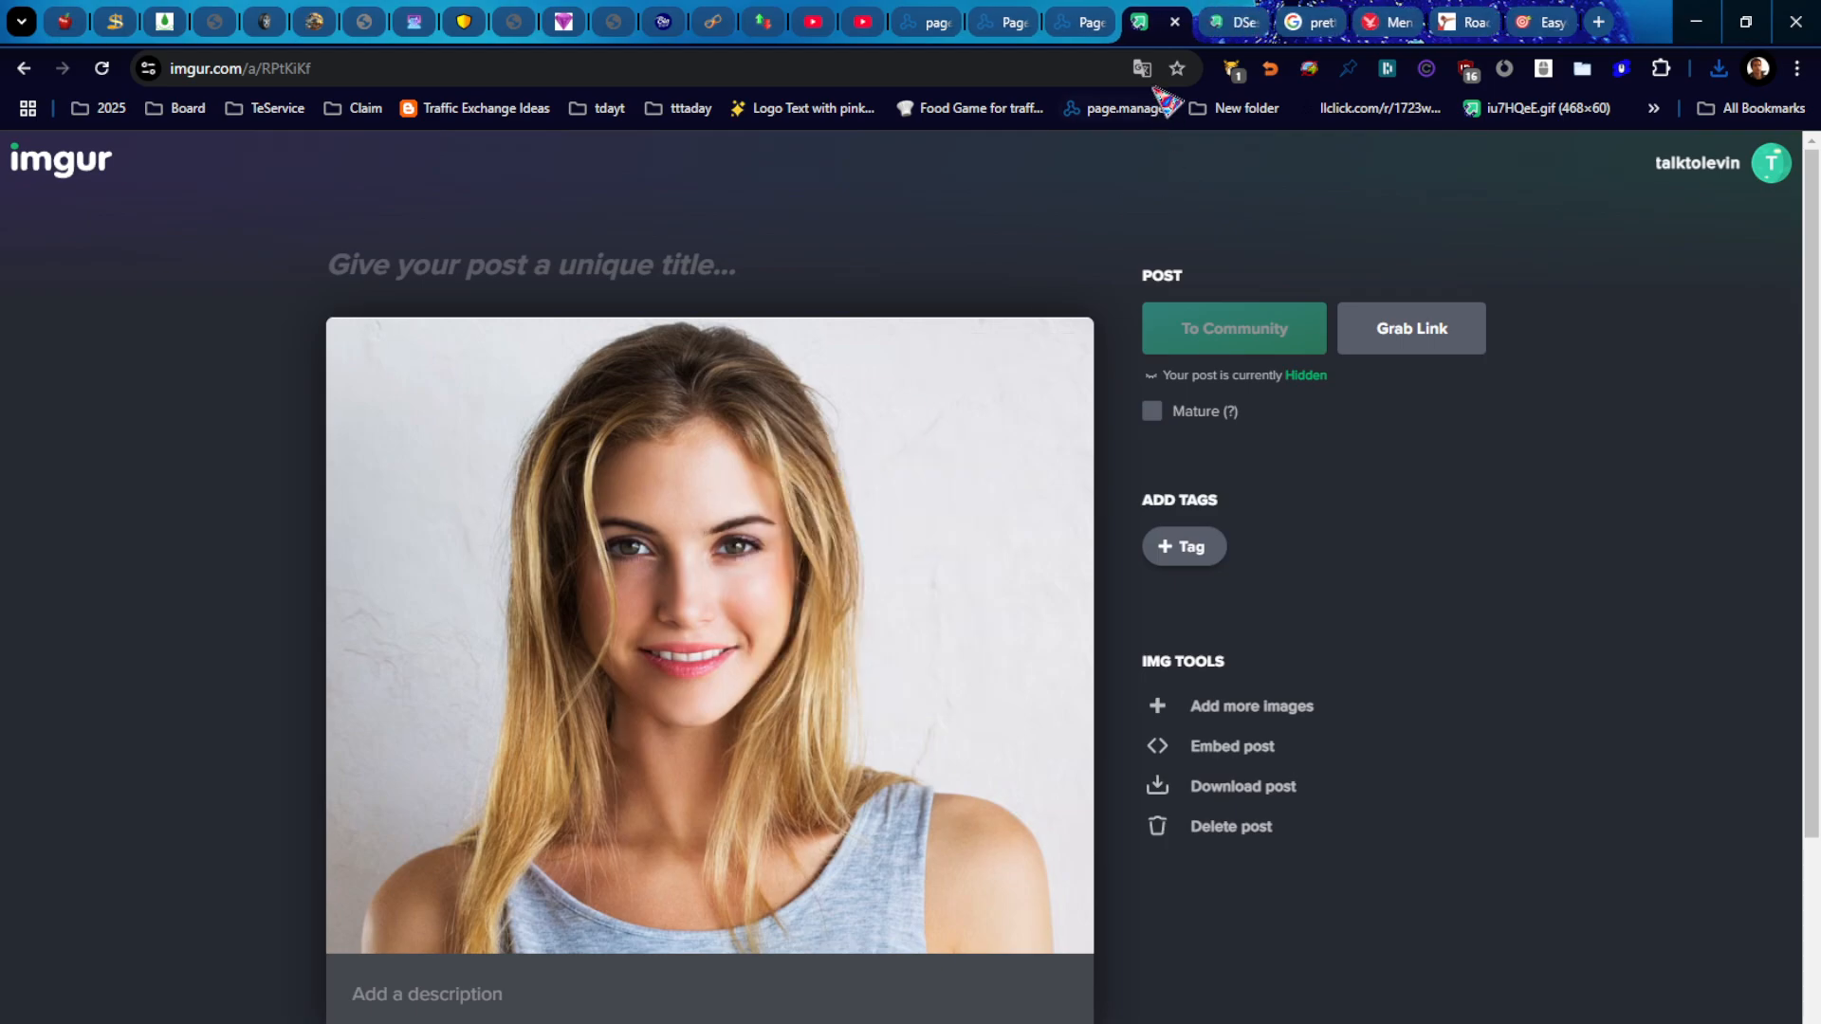
Step: Search for "remove bg" in a new browser tab and open the remove.bg website
right_click(1151, 23)
left_click(1160, 38)
type("remov")
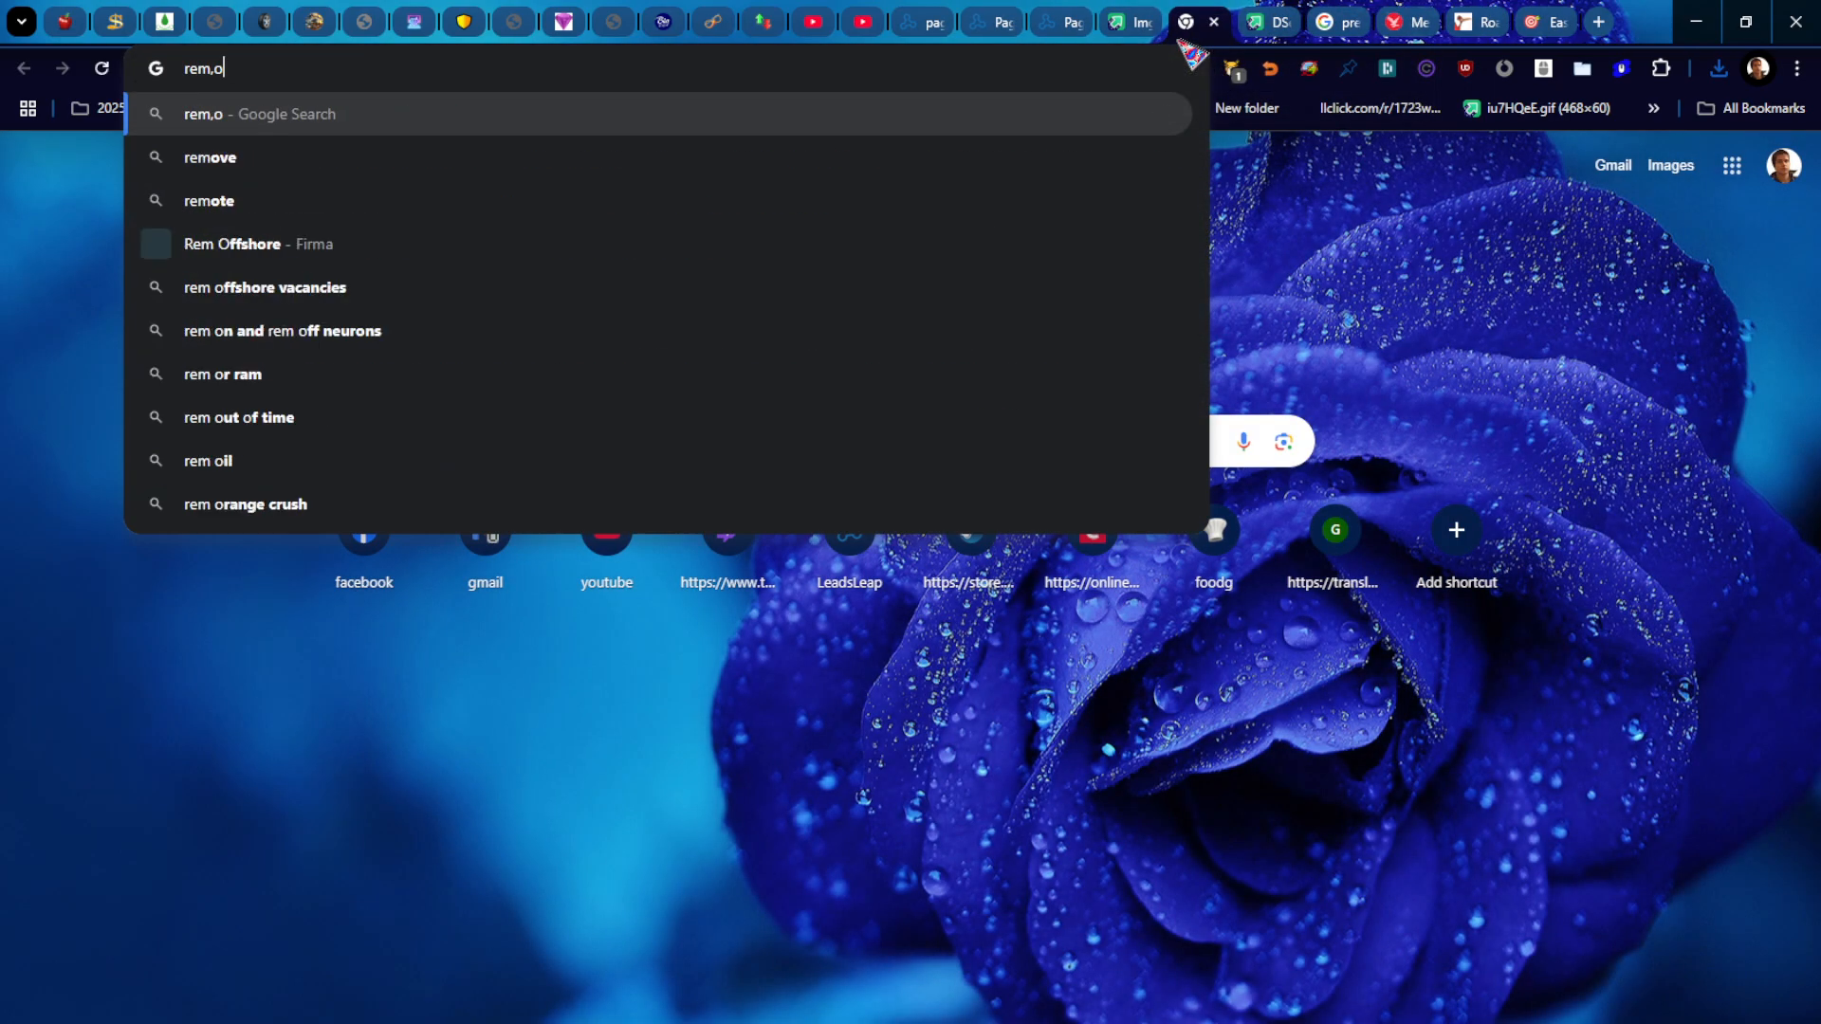
type("e")
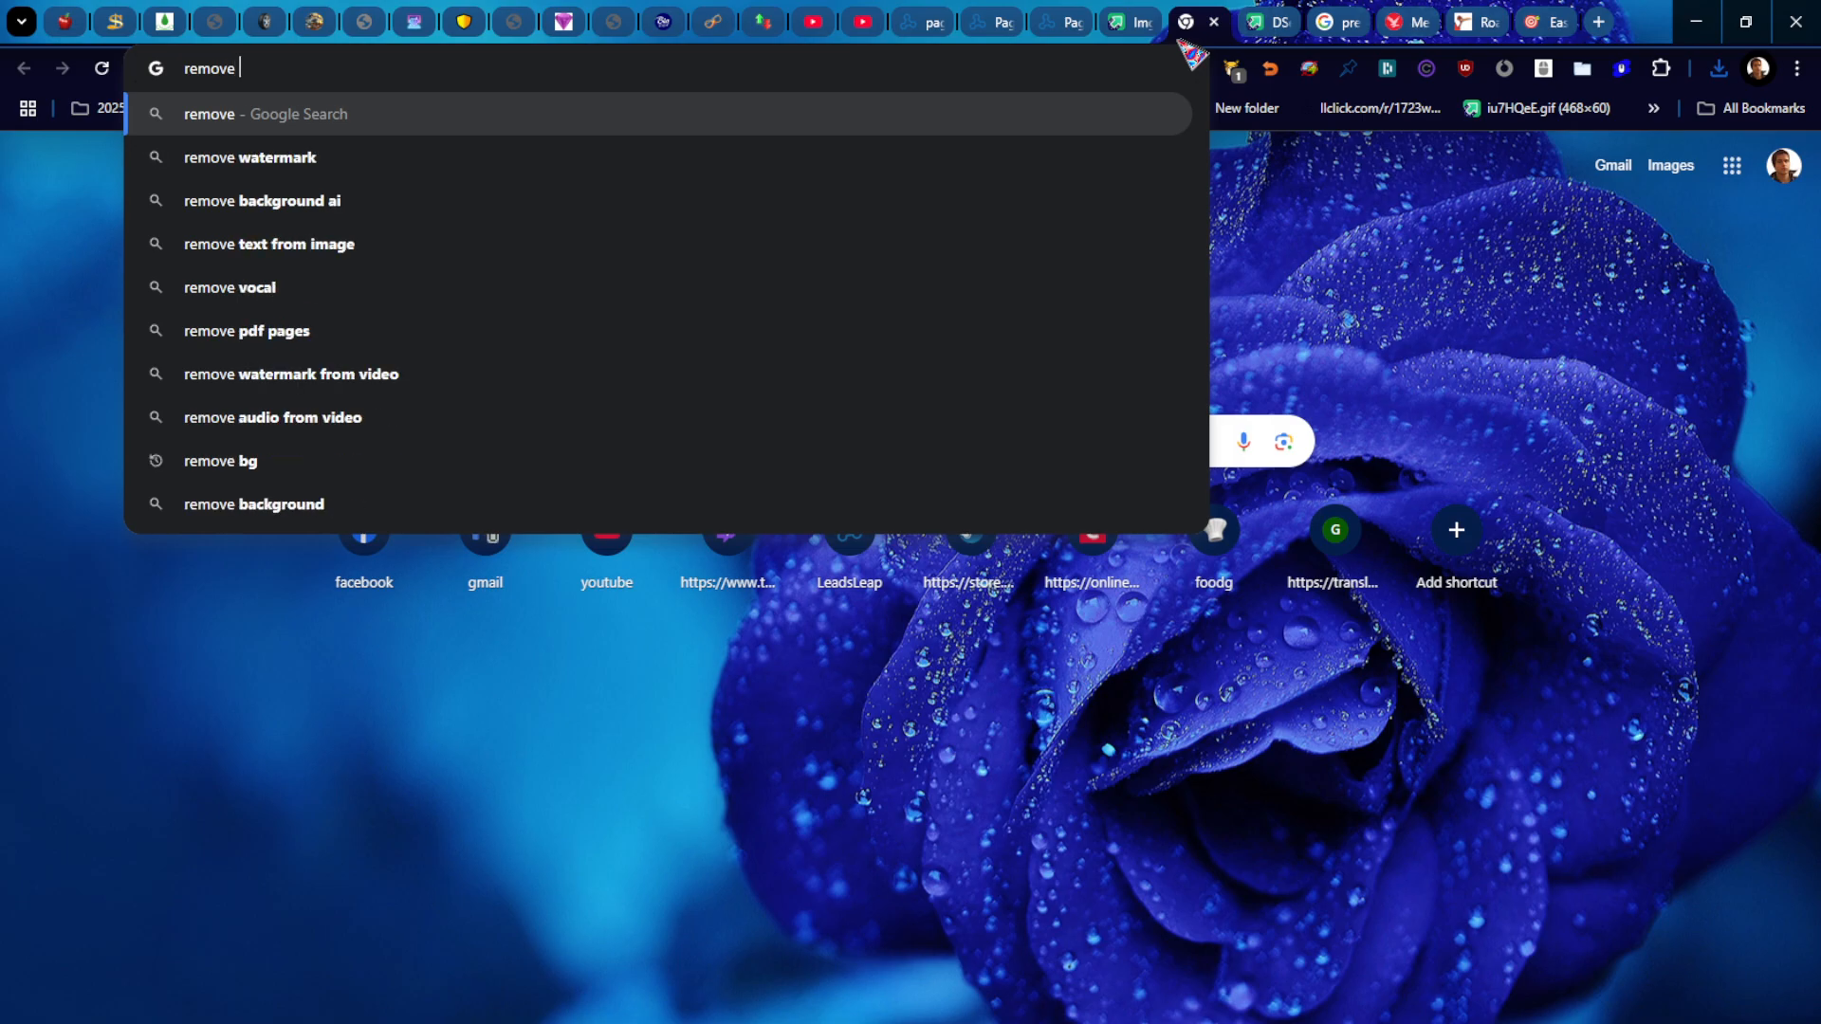
left_click(313, 460)
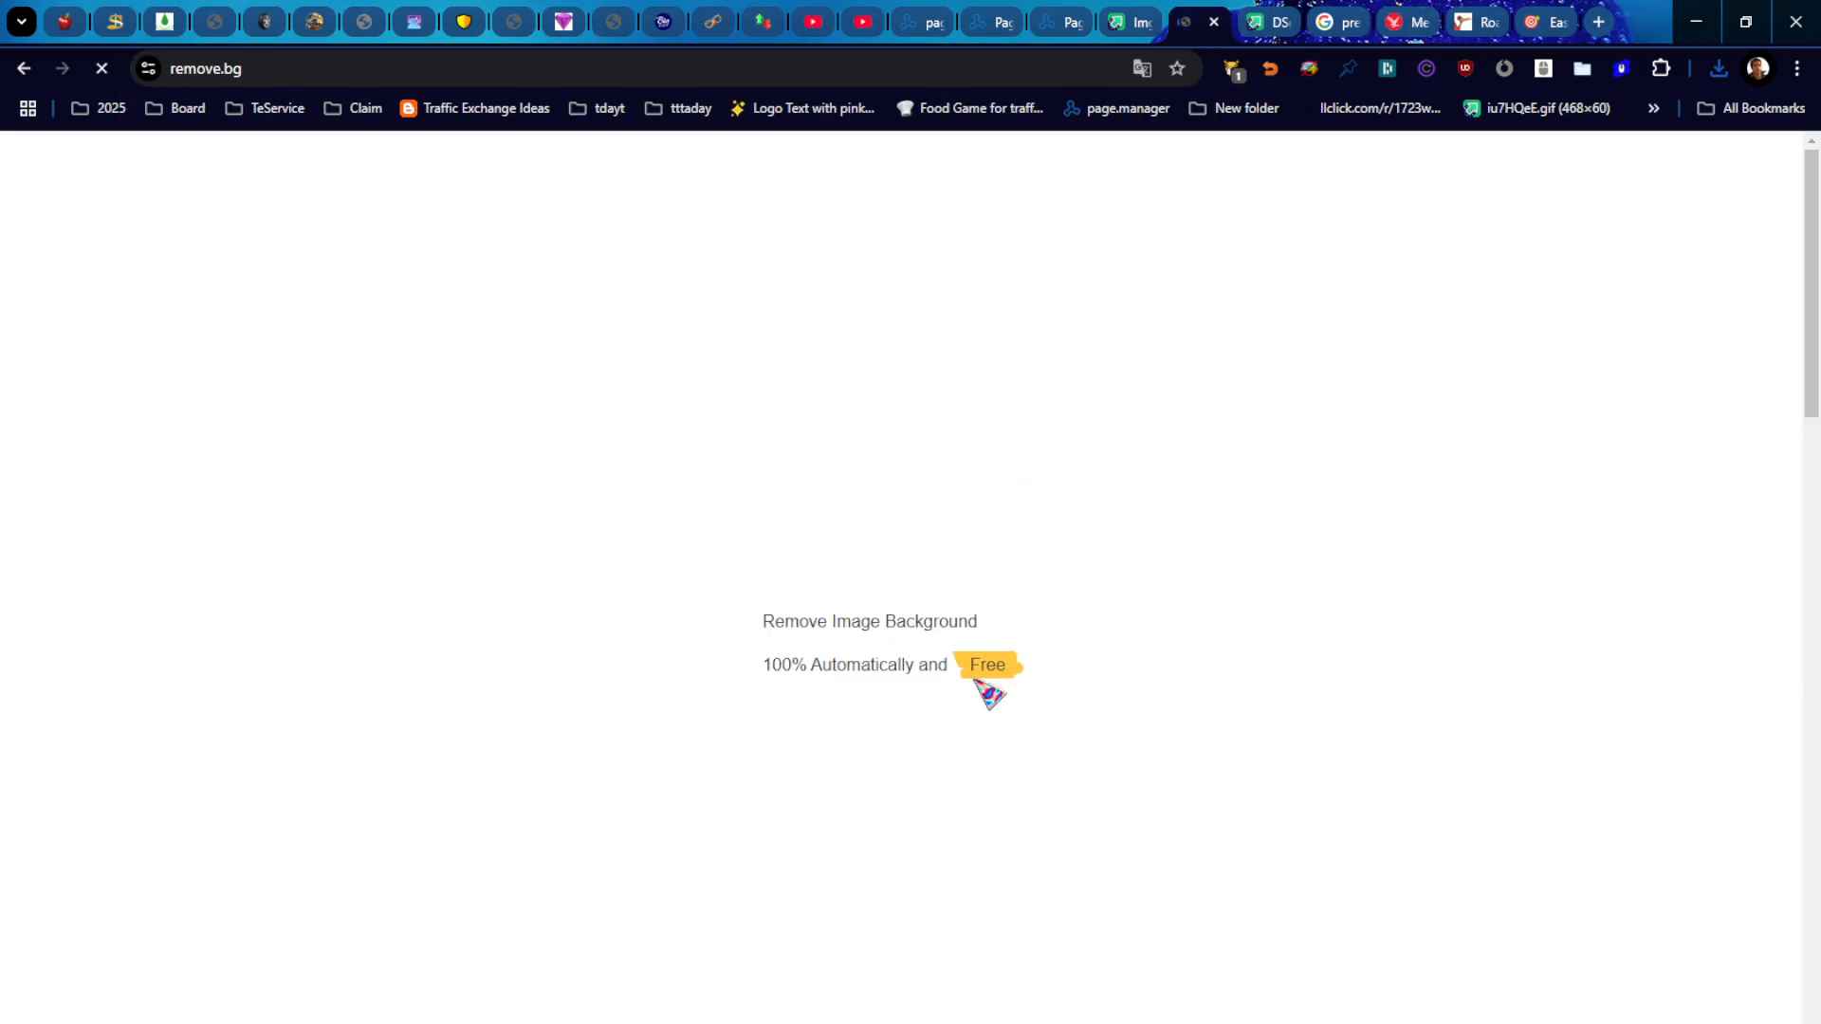
Step: Upload prettygirl from the Desktop to remove its background and download the cutout as prettygirl-removebg-preview.png
left_click(1233, 664)
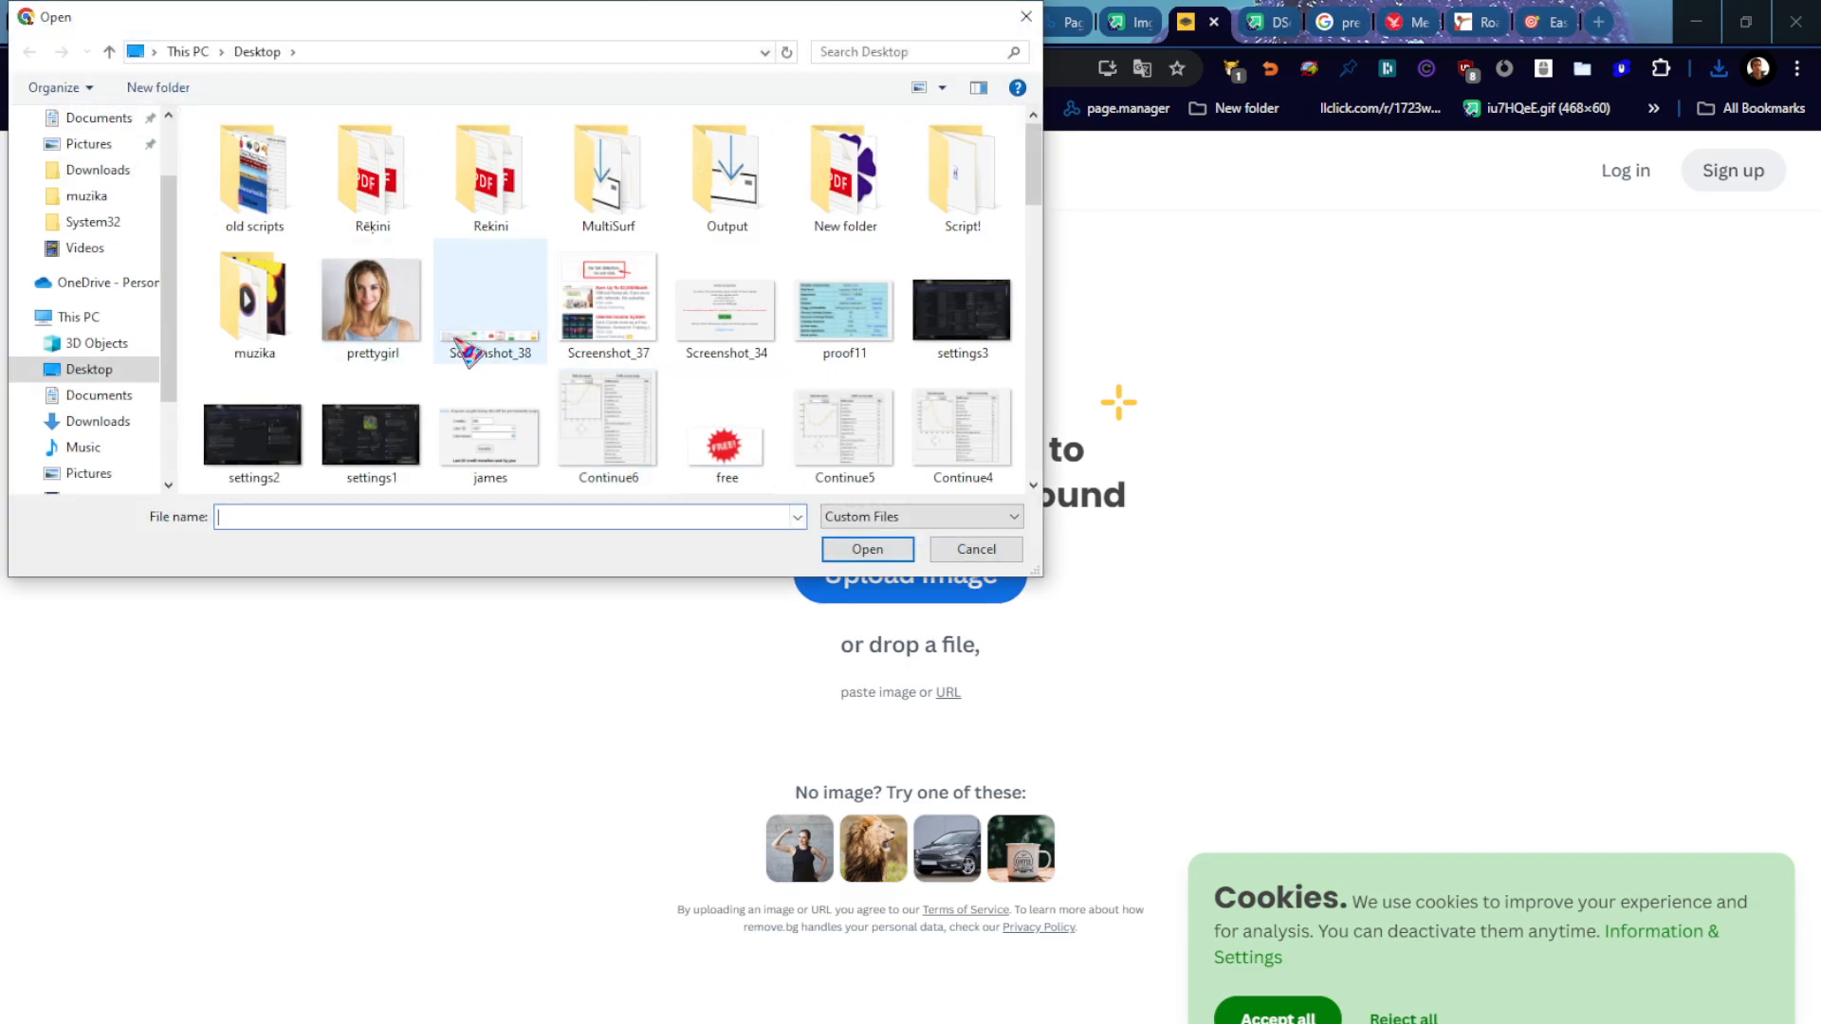
left_click(371, 302)
left_click(866, 549)
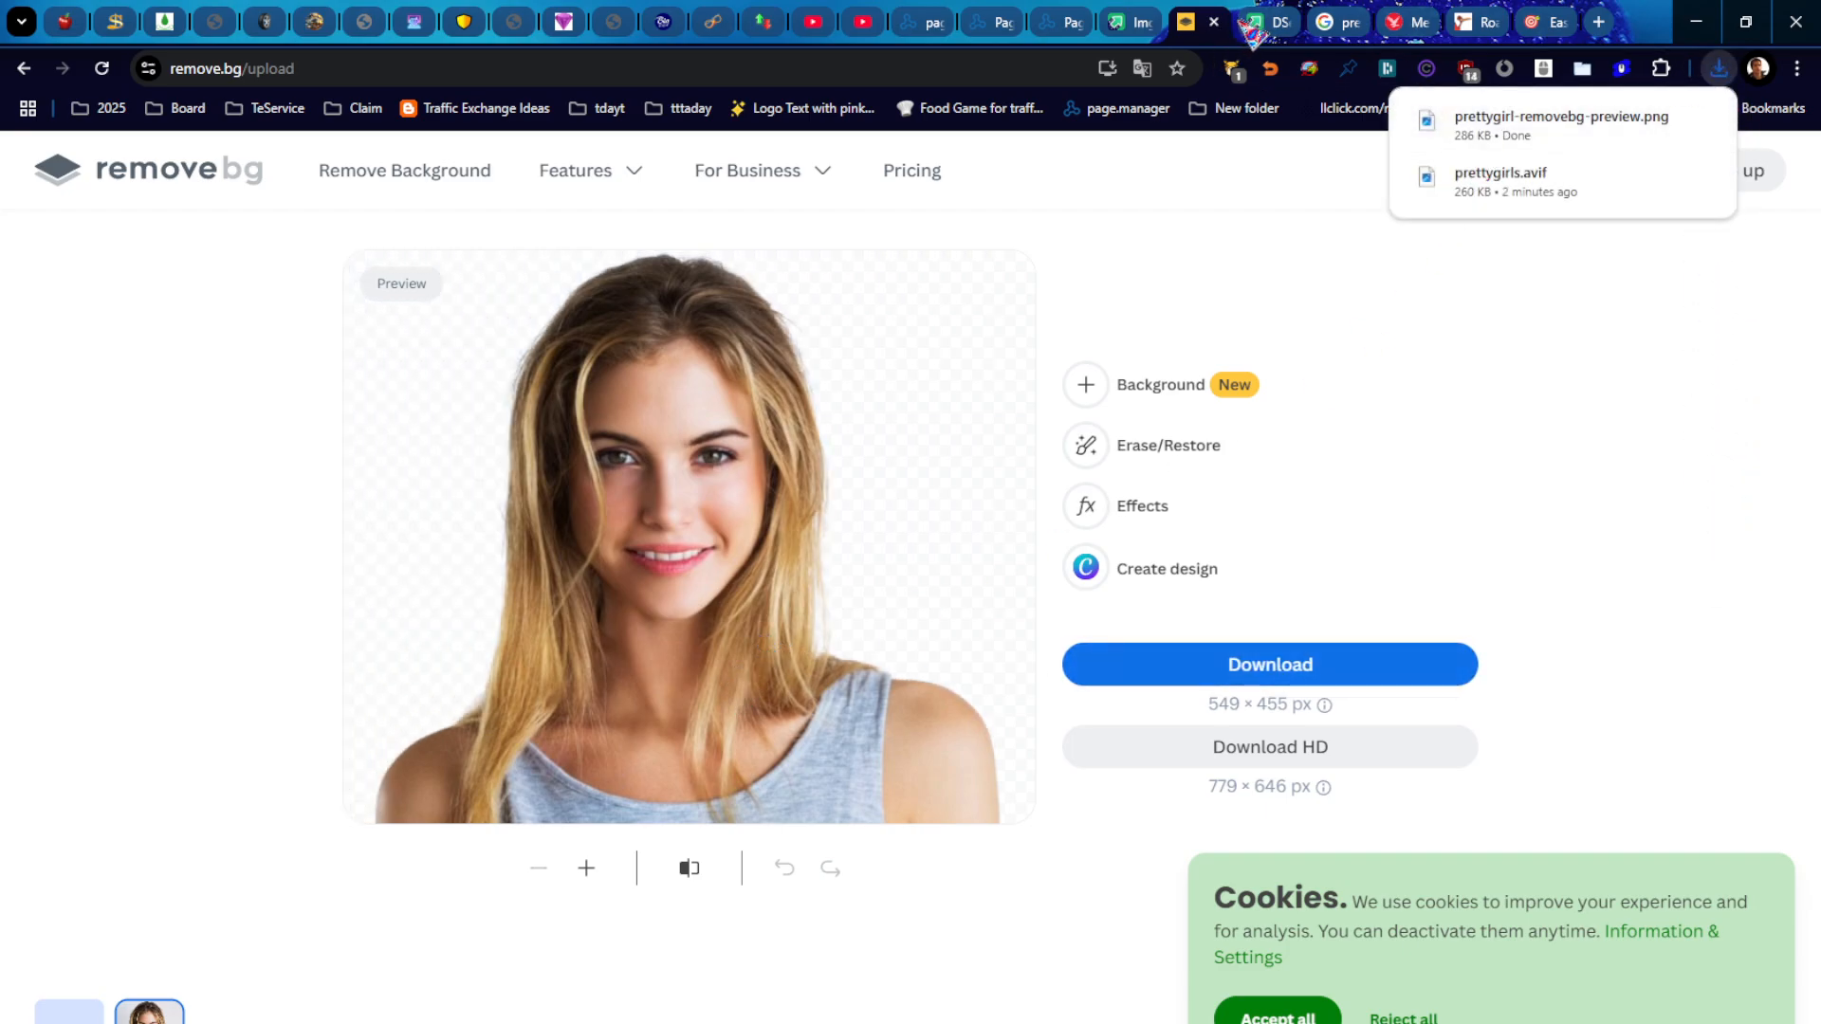
Step: Return to Imgur's upload page and upload prettygirl-removebg-preview from the Downloads folder on Local Disk (D:)
left_click(1062, 21)
left_click(1128, 22)
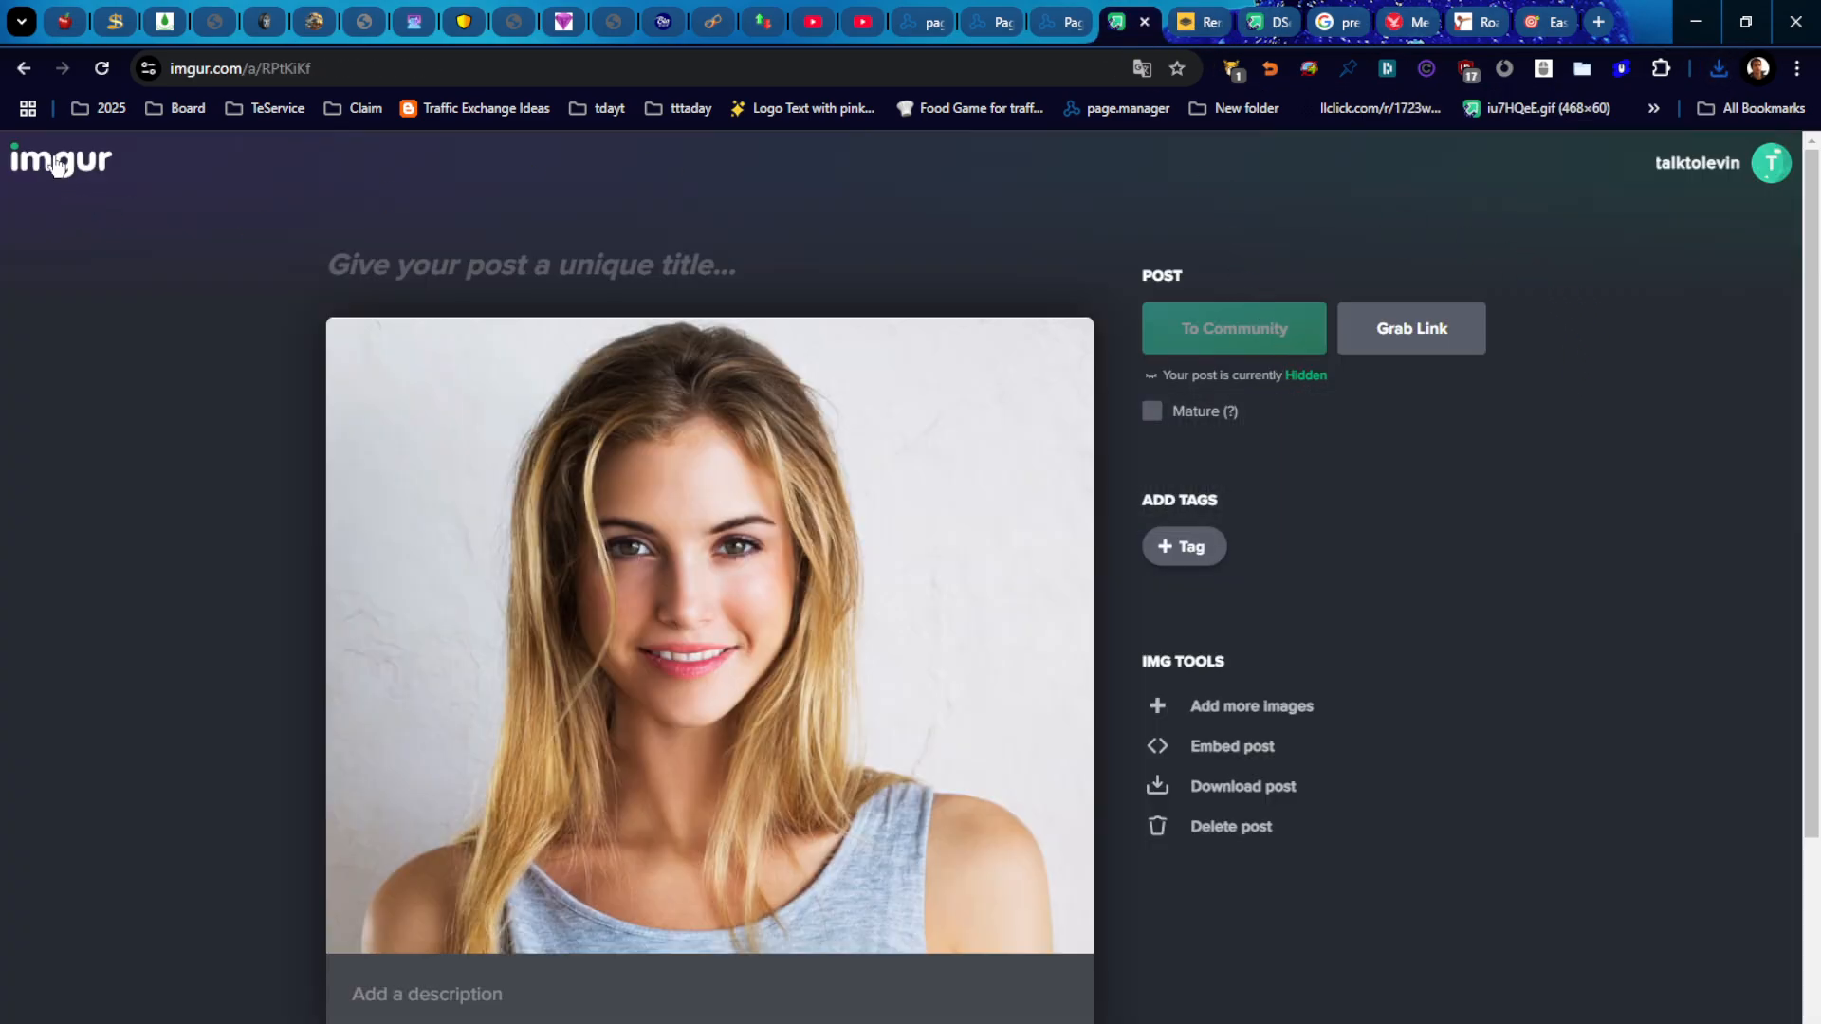
left_click(24, 68)
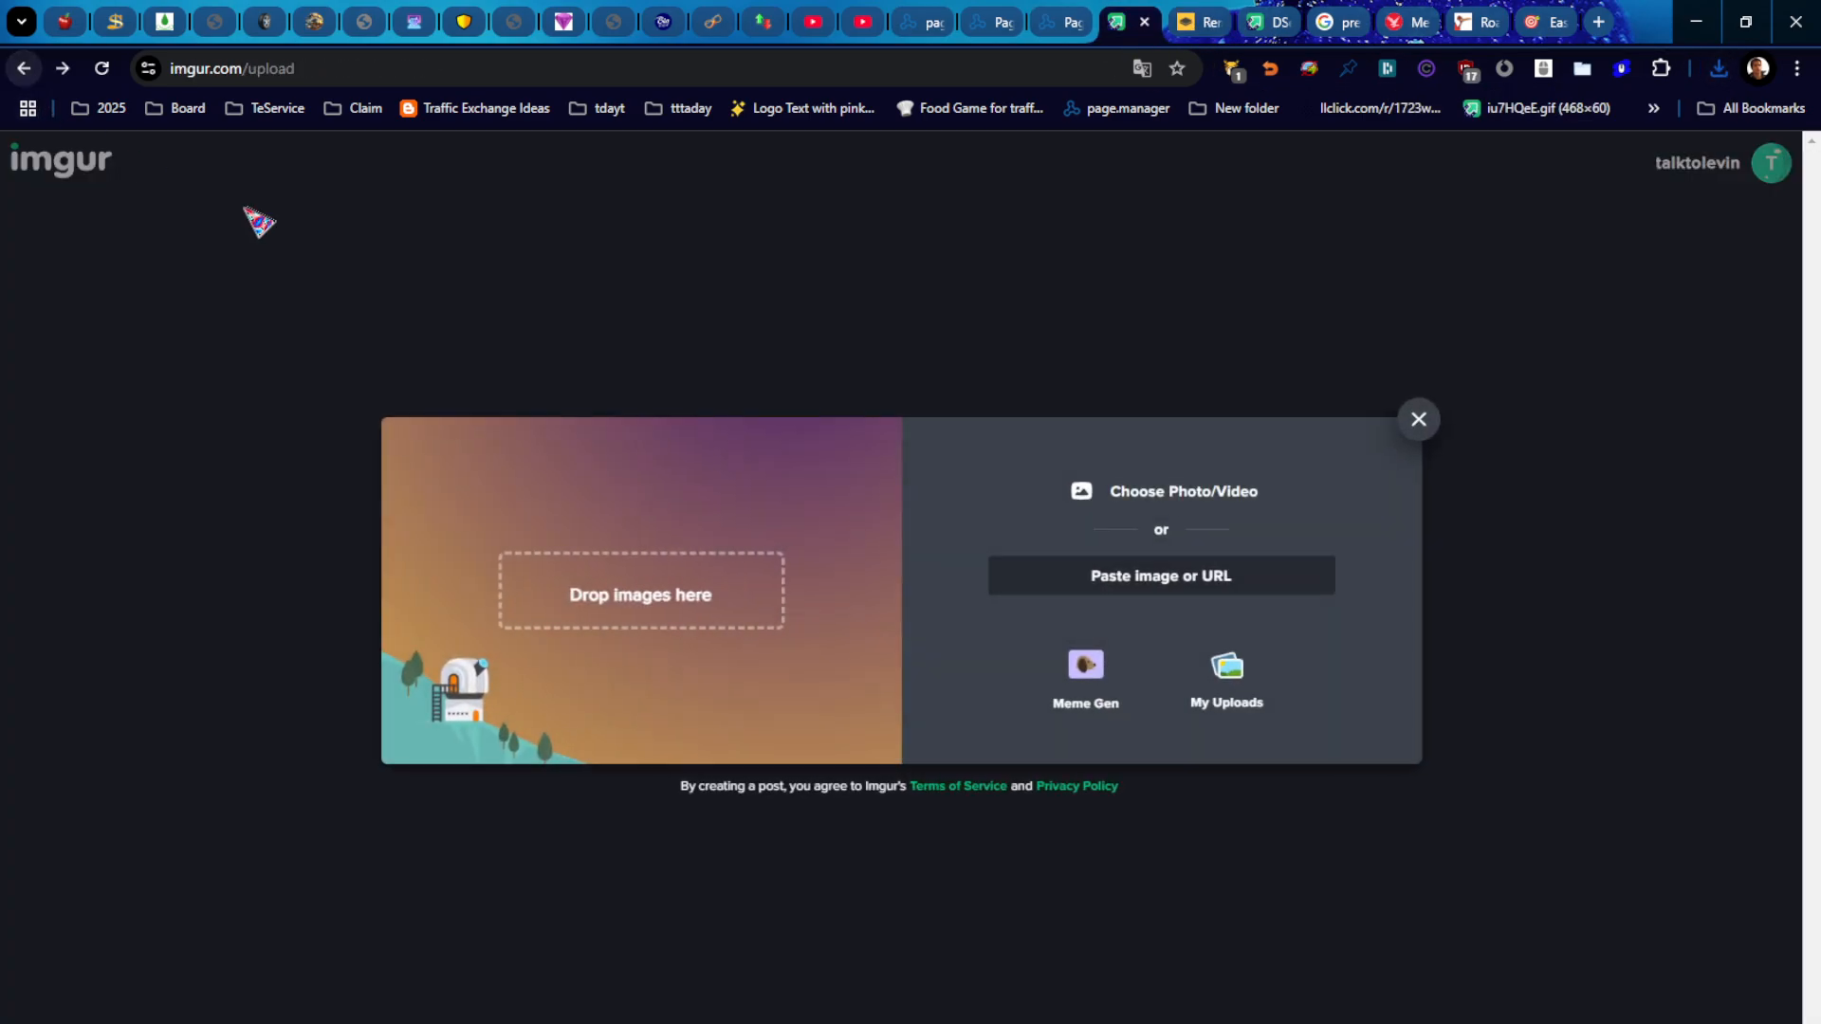
left_click(951, 479)
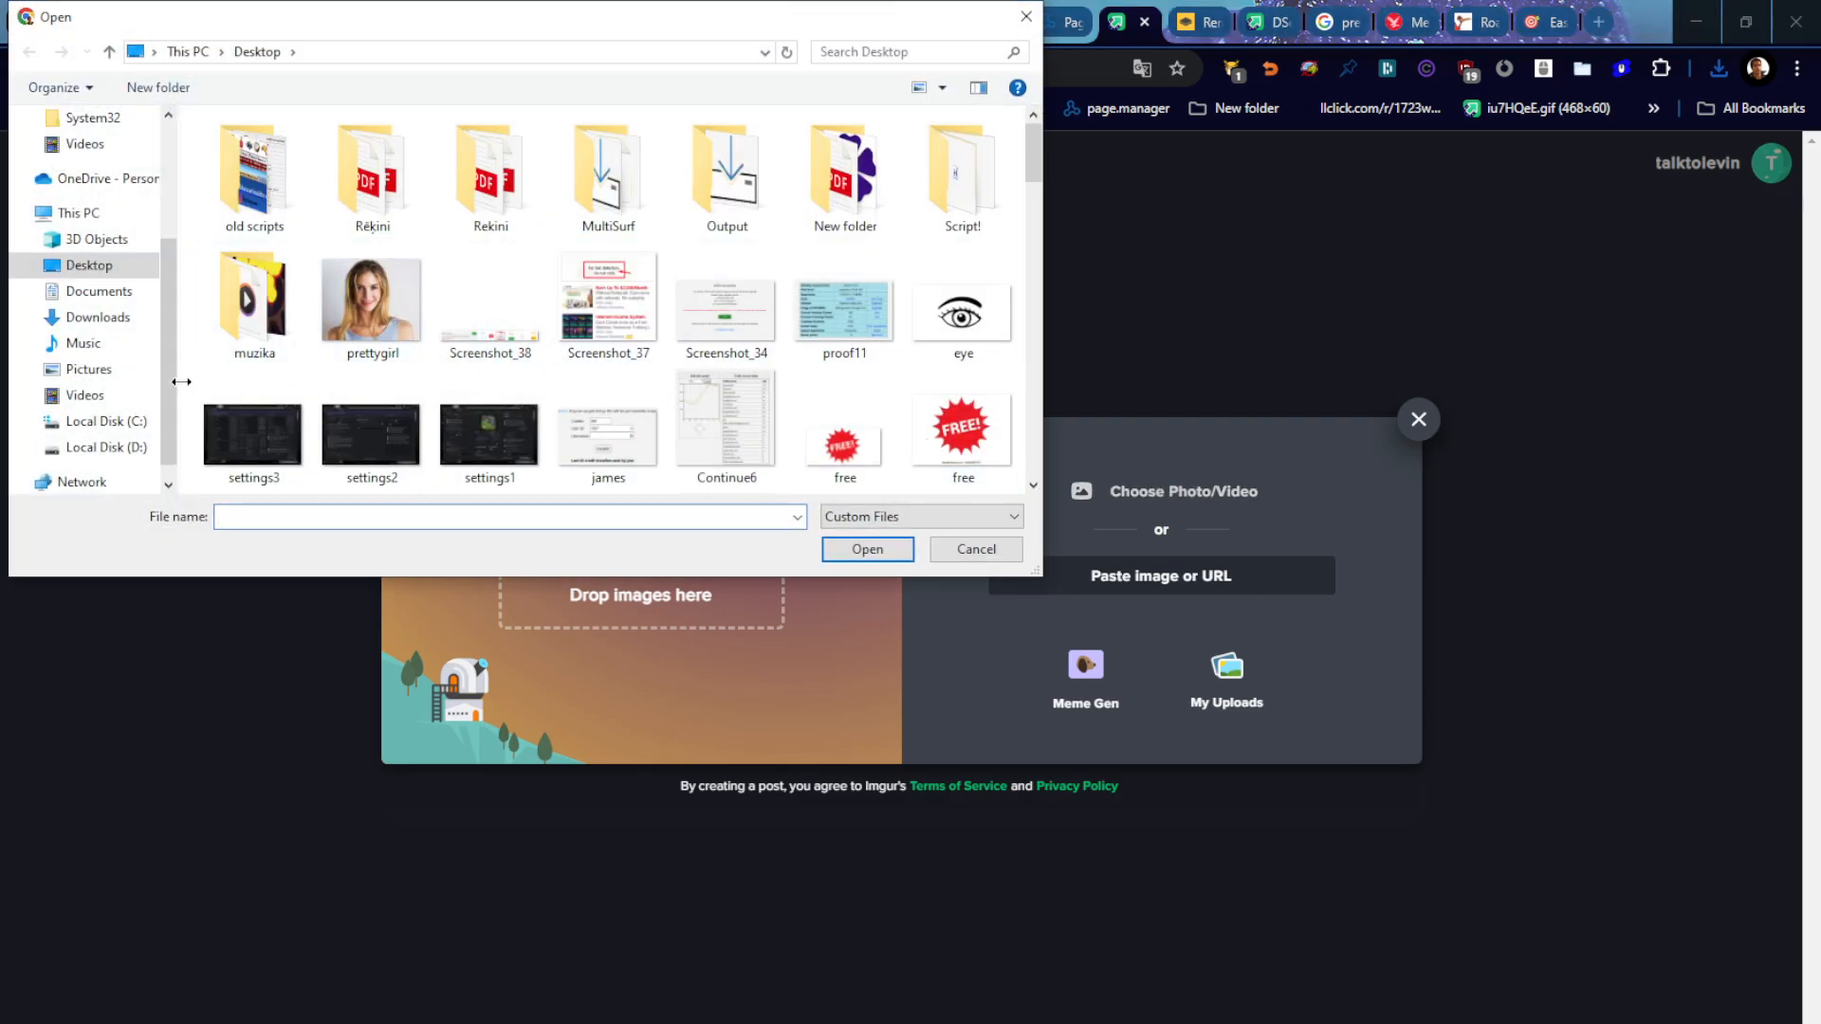
scroll(182, 396, "down", 1)
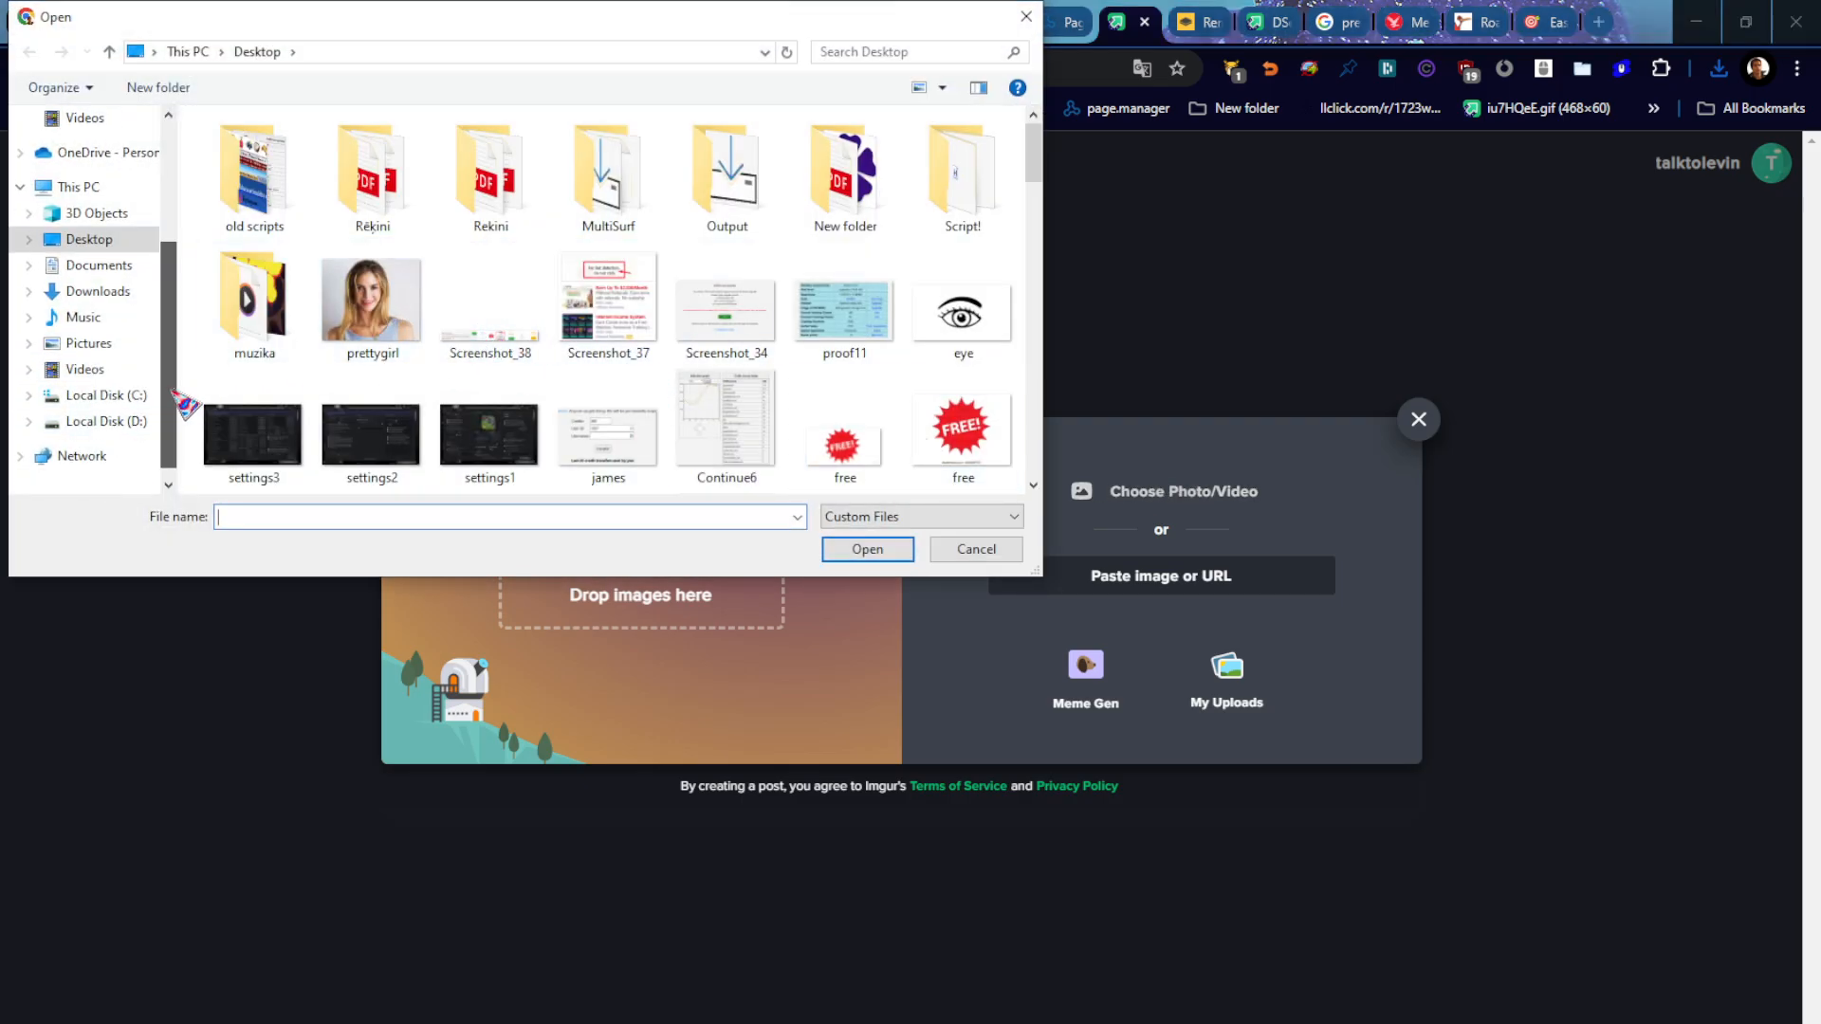
left_click(106, 421)
double_click(271, 171)
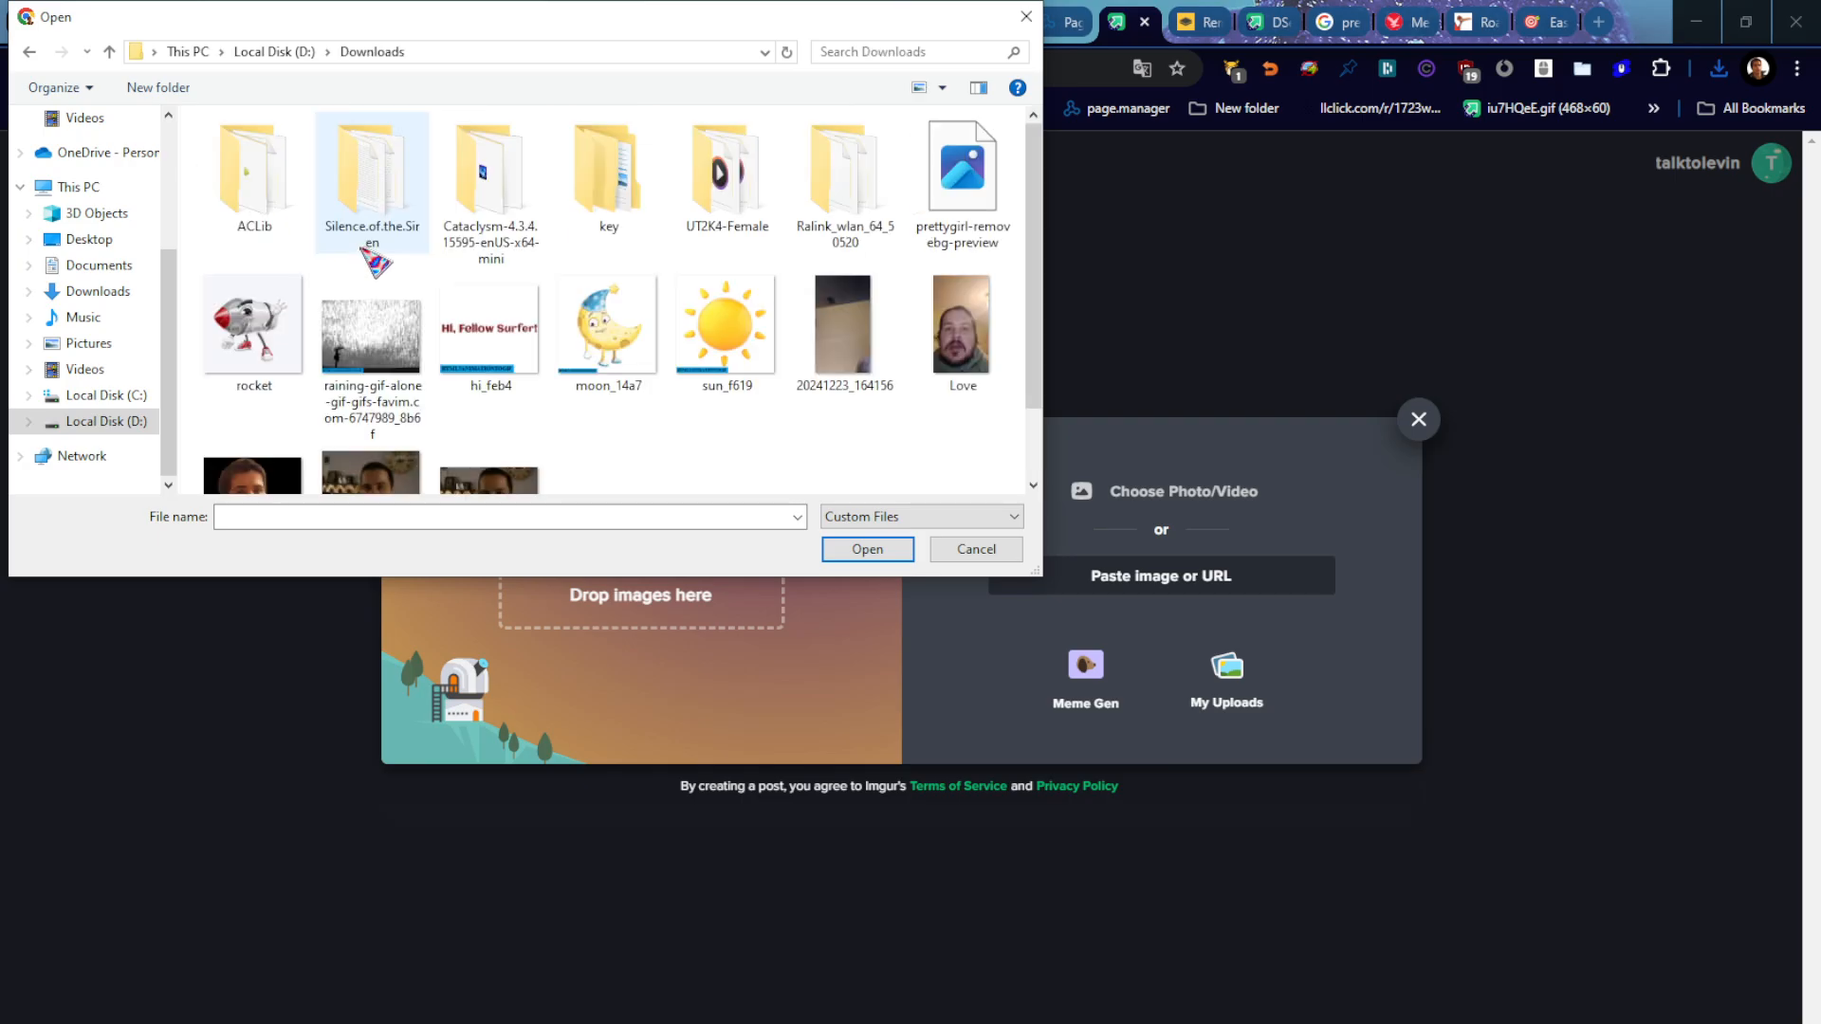
left_click(962, 180)
left_click(897, 539)
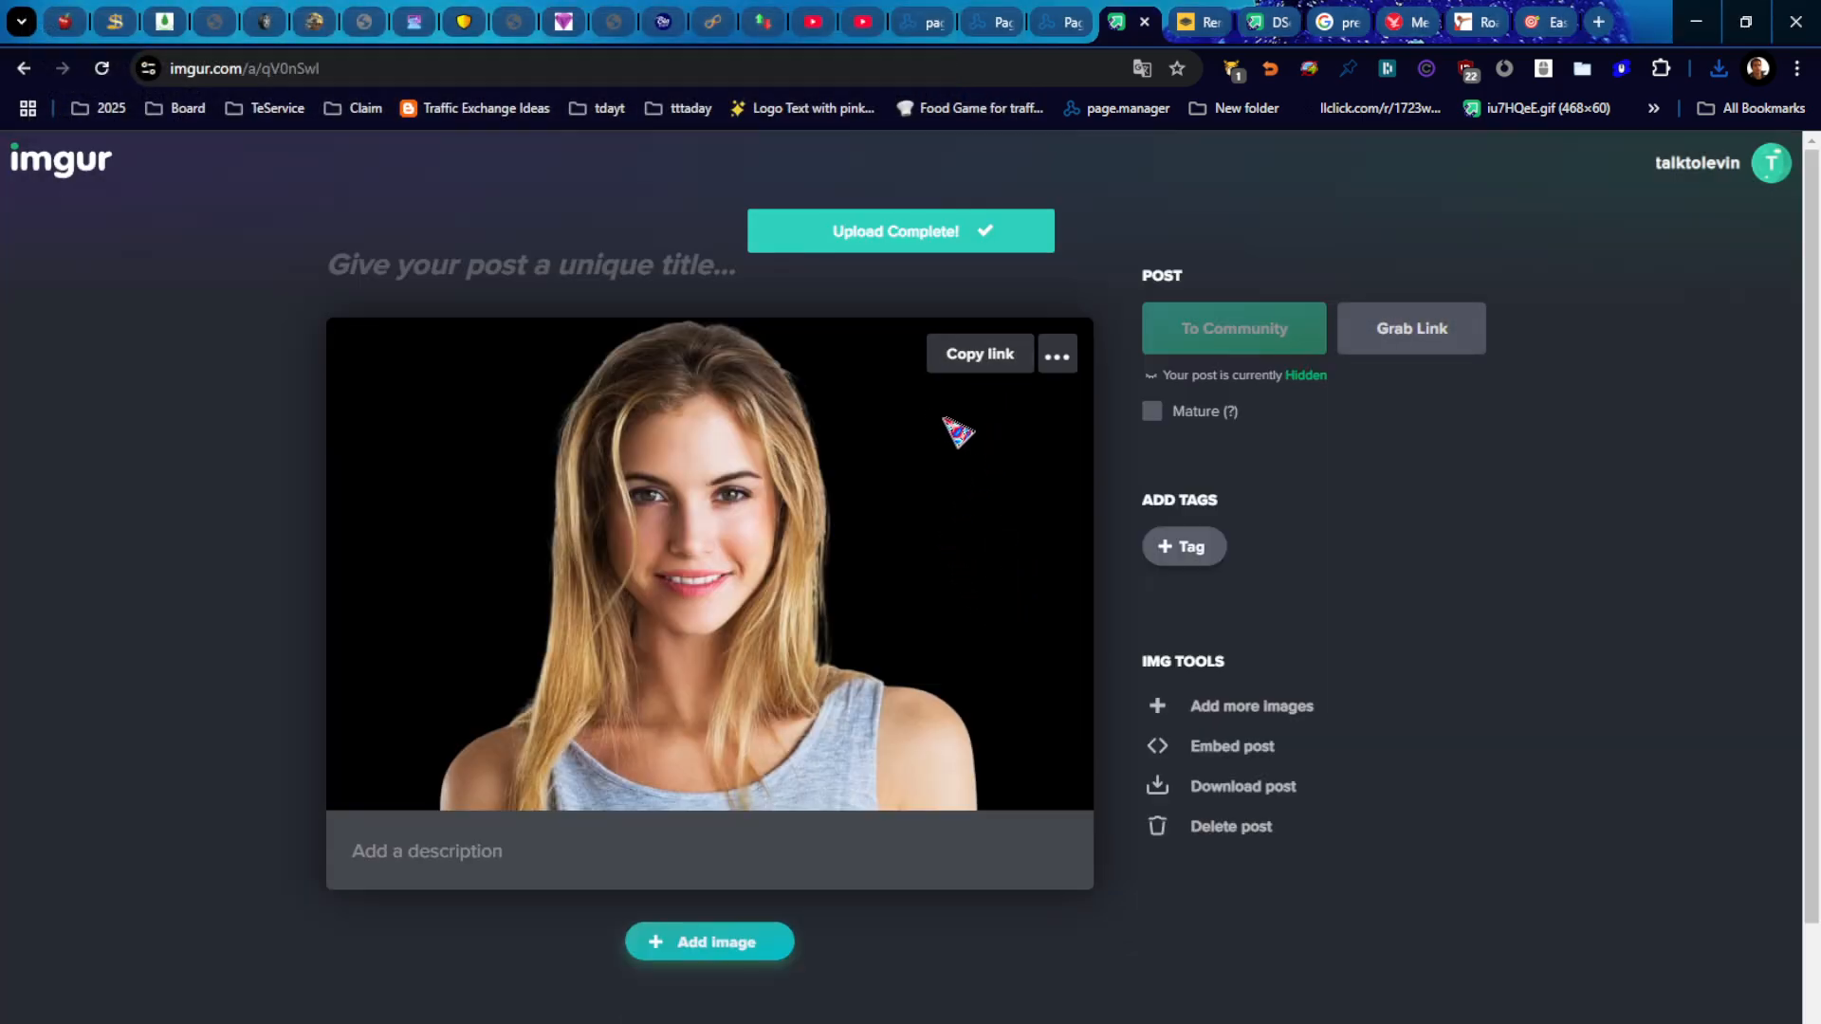
Step: Open the uploaded background-free picture on its own and copy its image address
right_click(918, 410)
left_click(977, 428)
left_click(1197, 26)
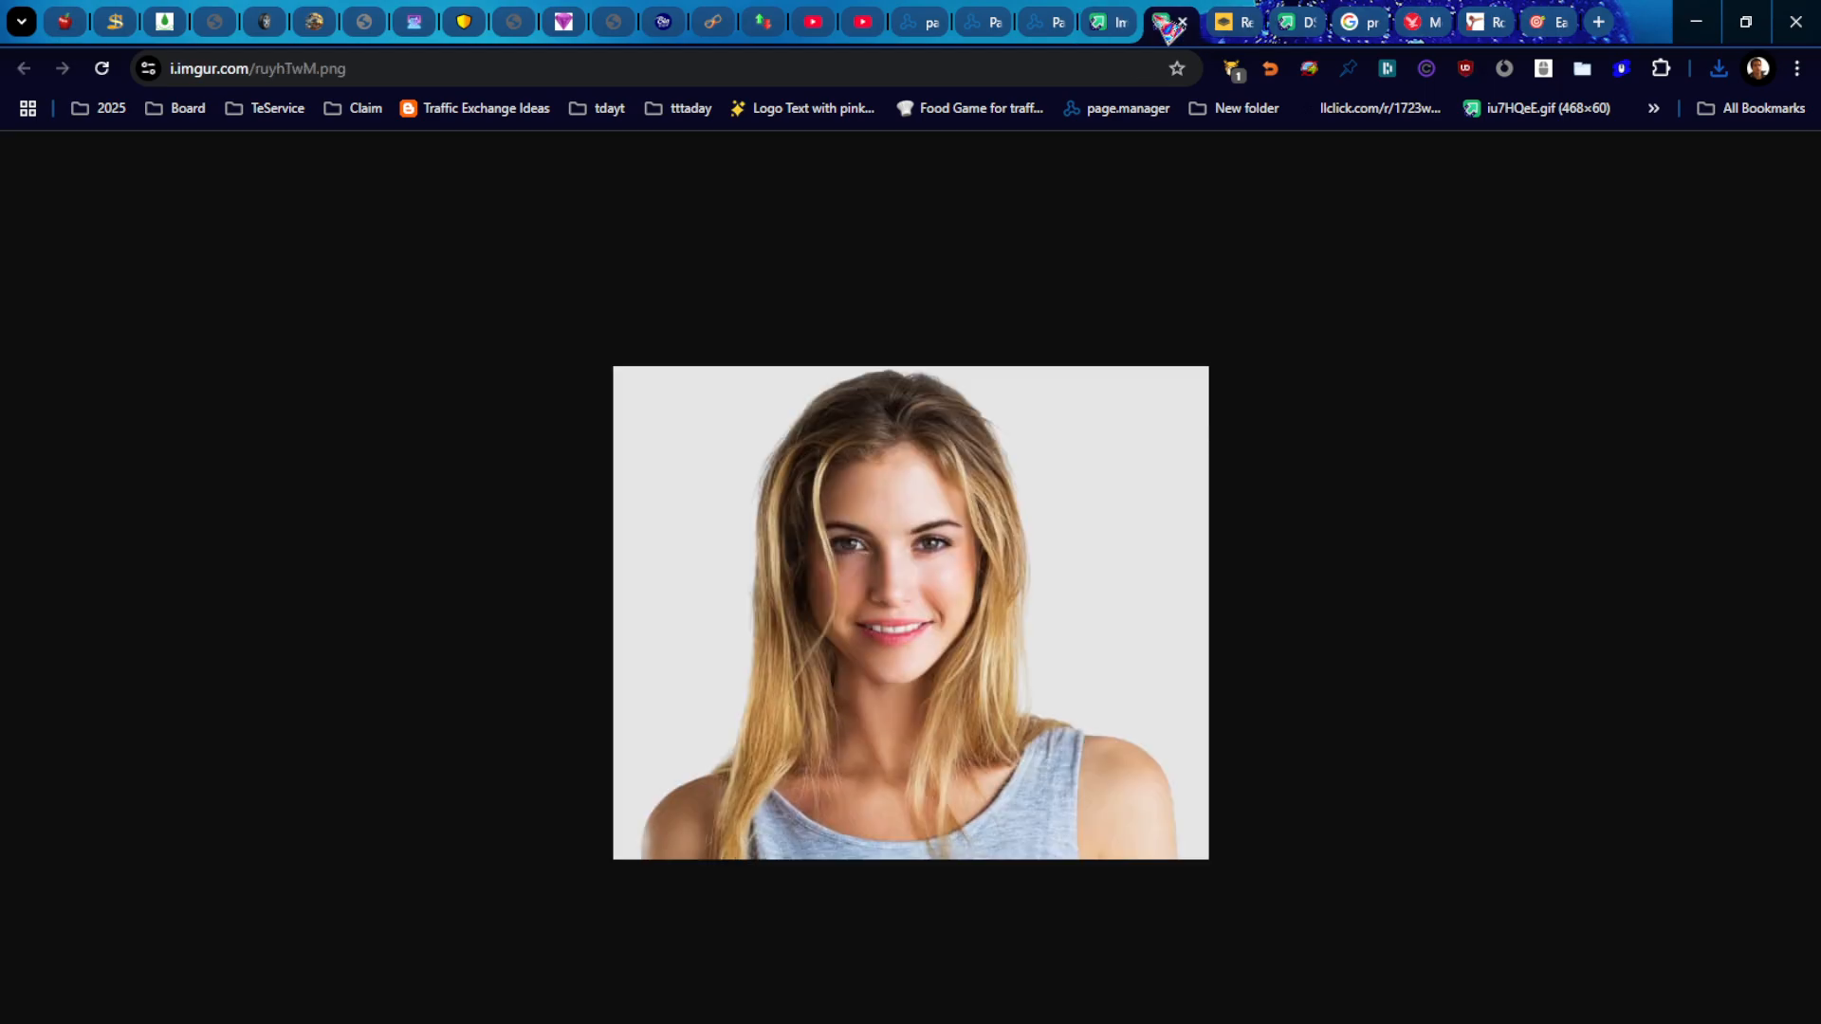
right_click(924, 520)
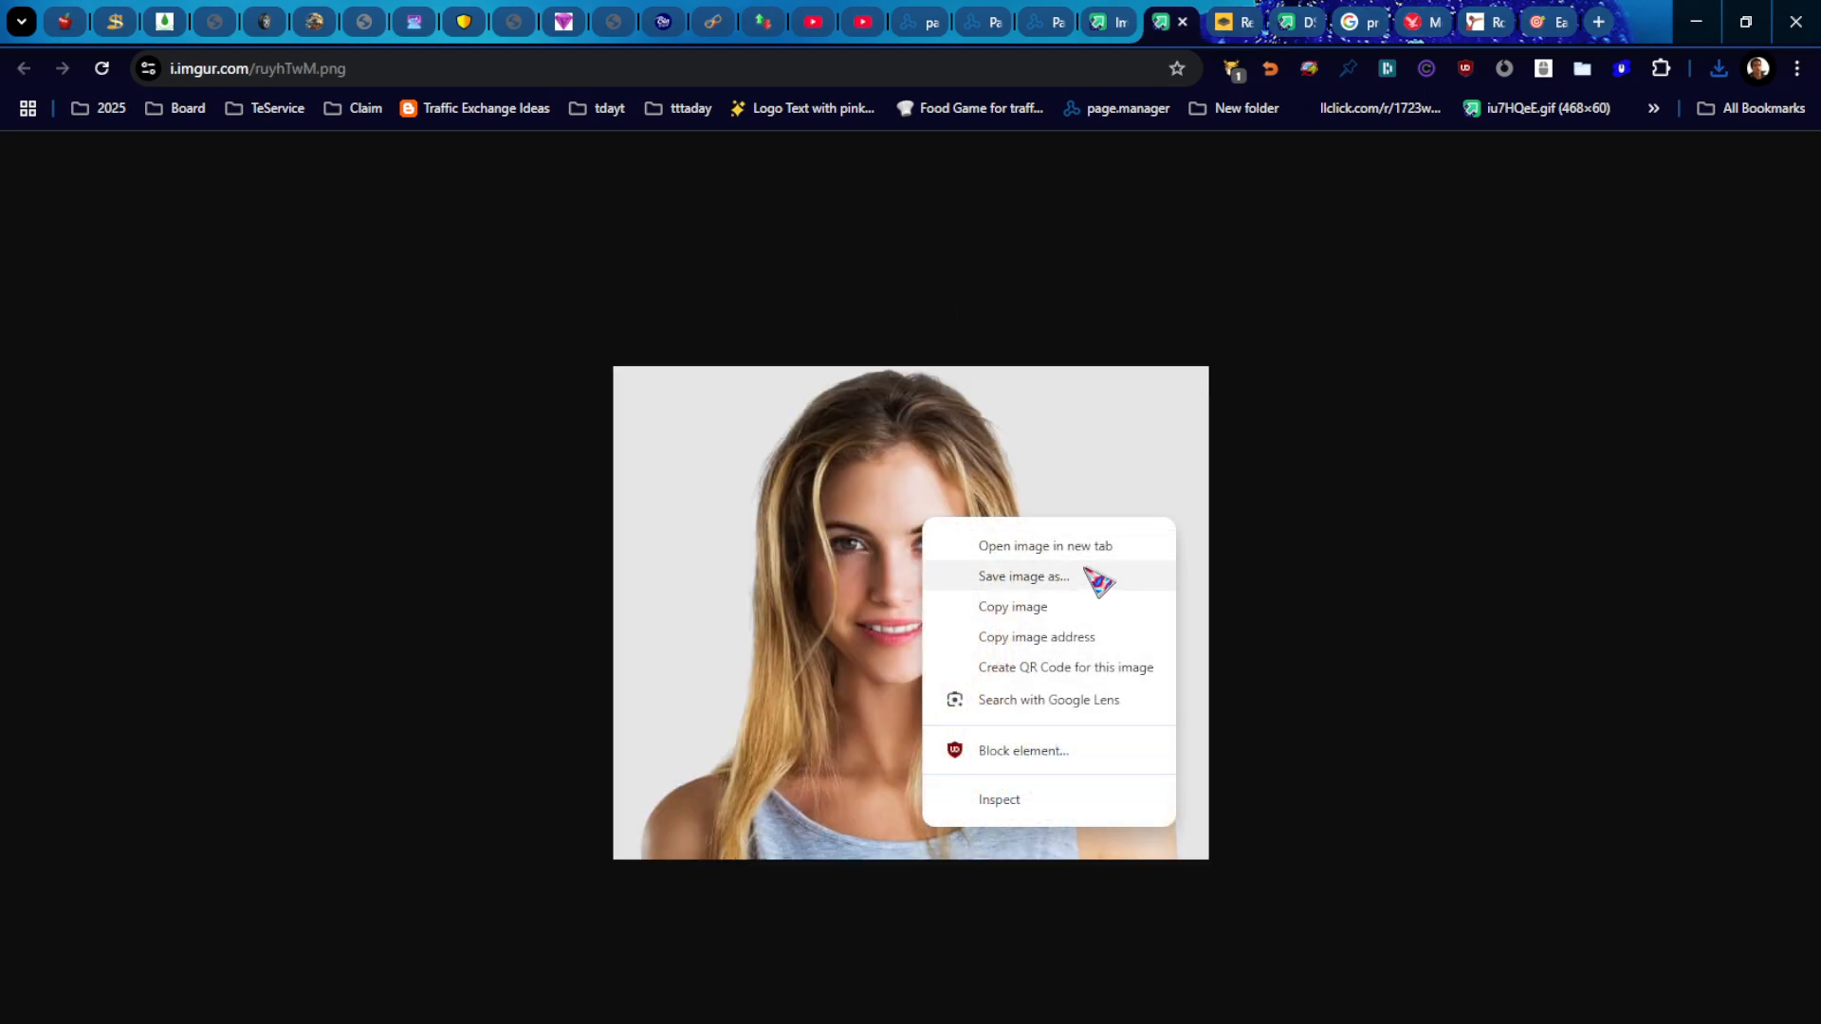
left_click(1065, 637)
left_click(1051, 33)
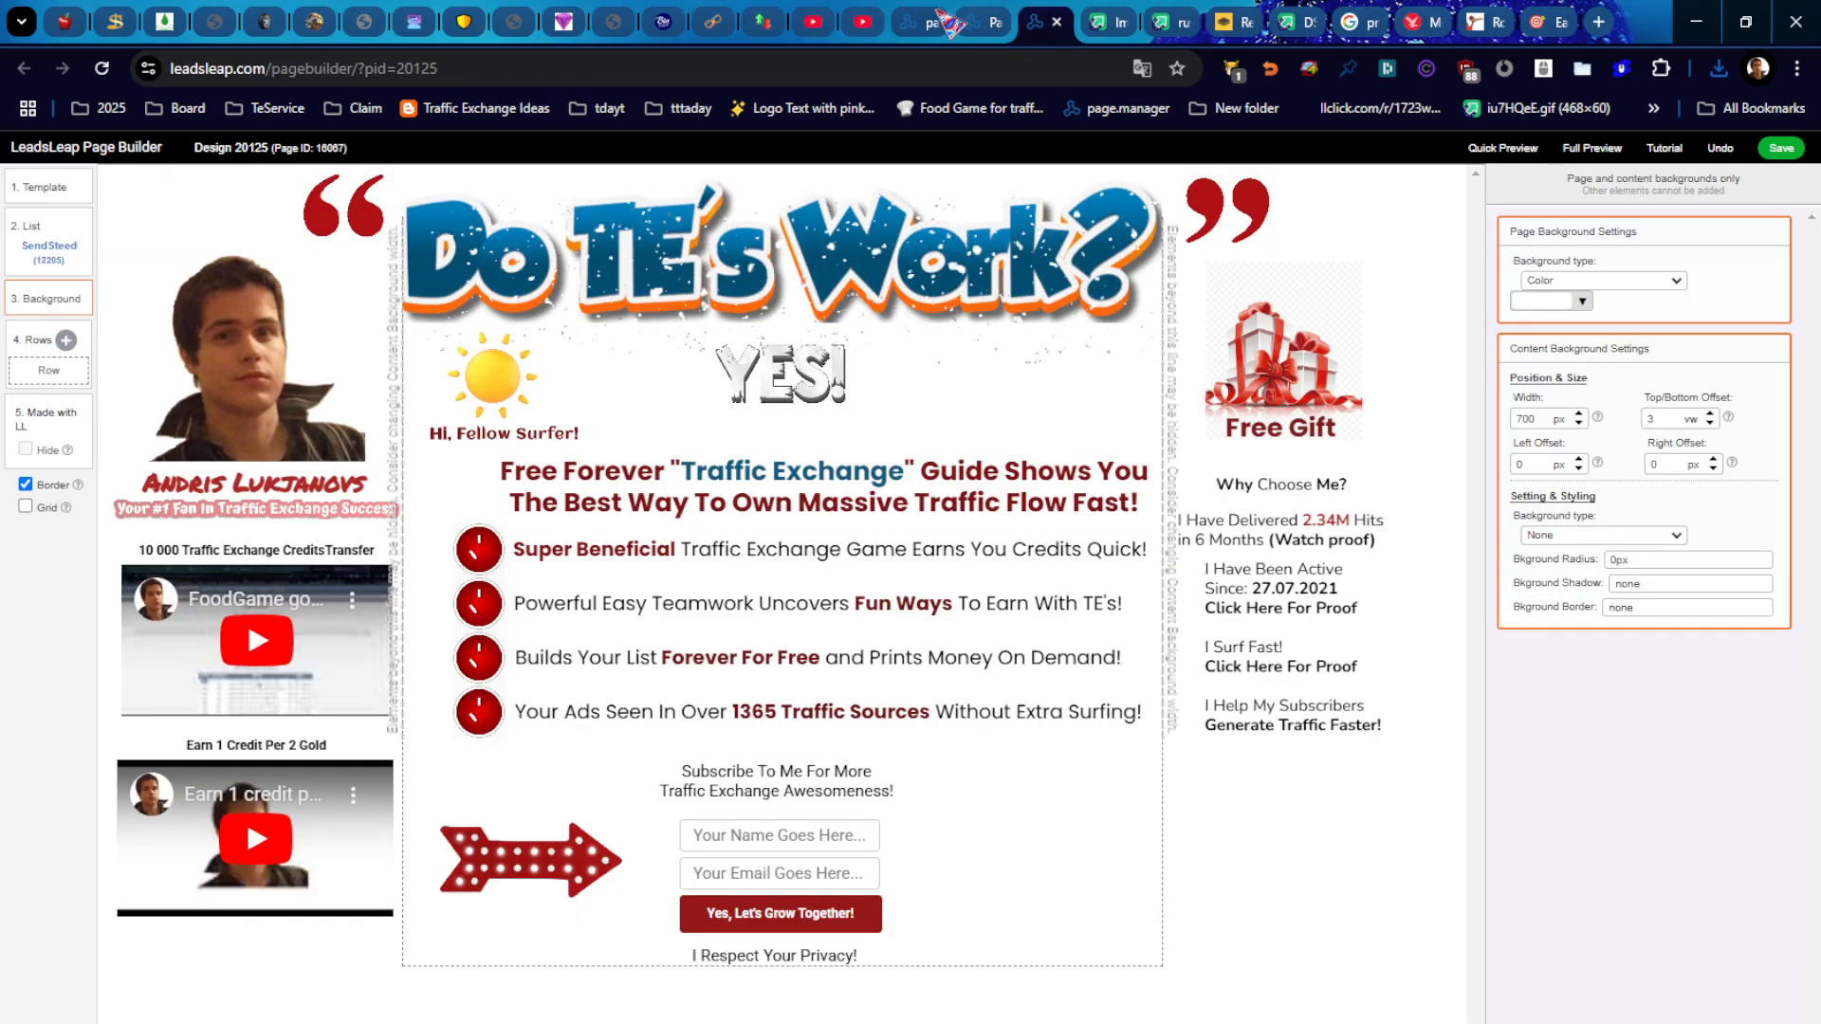
left_click(974, 25)
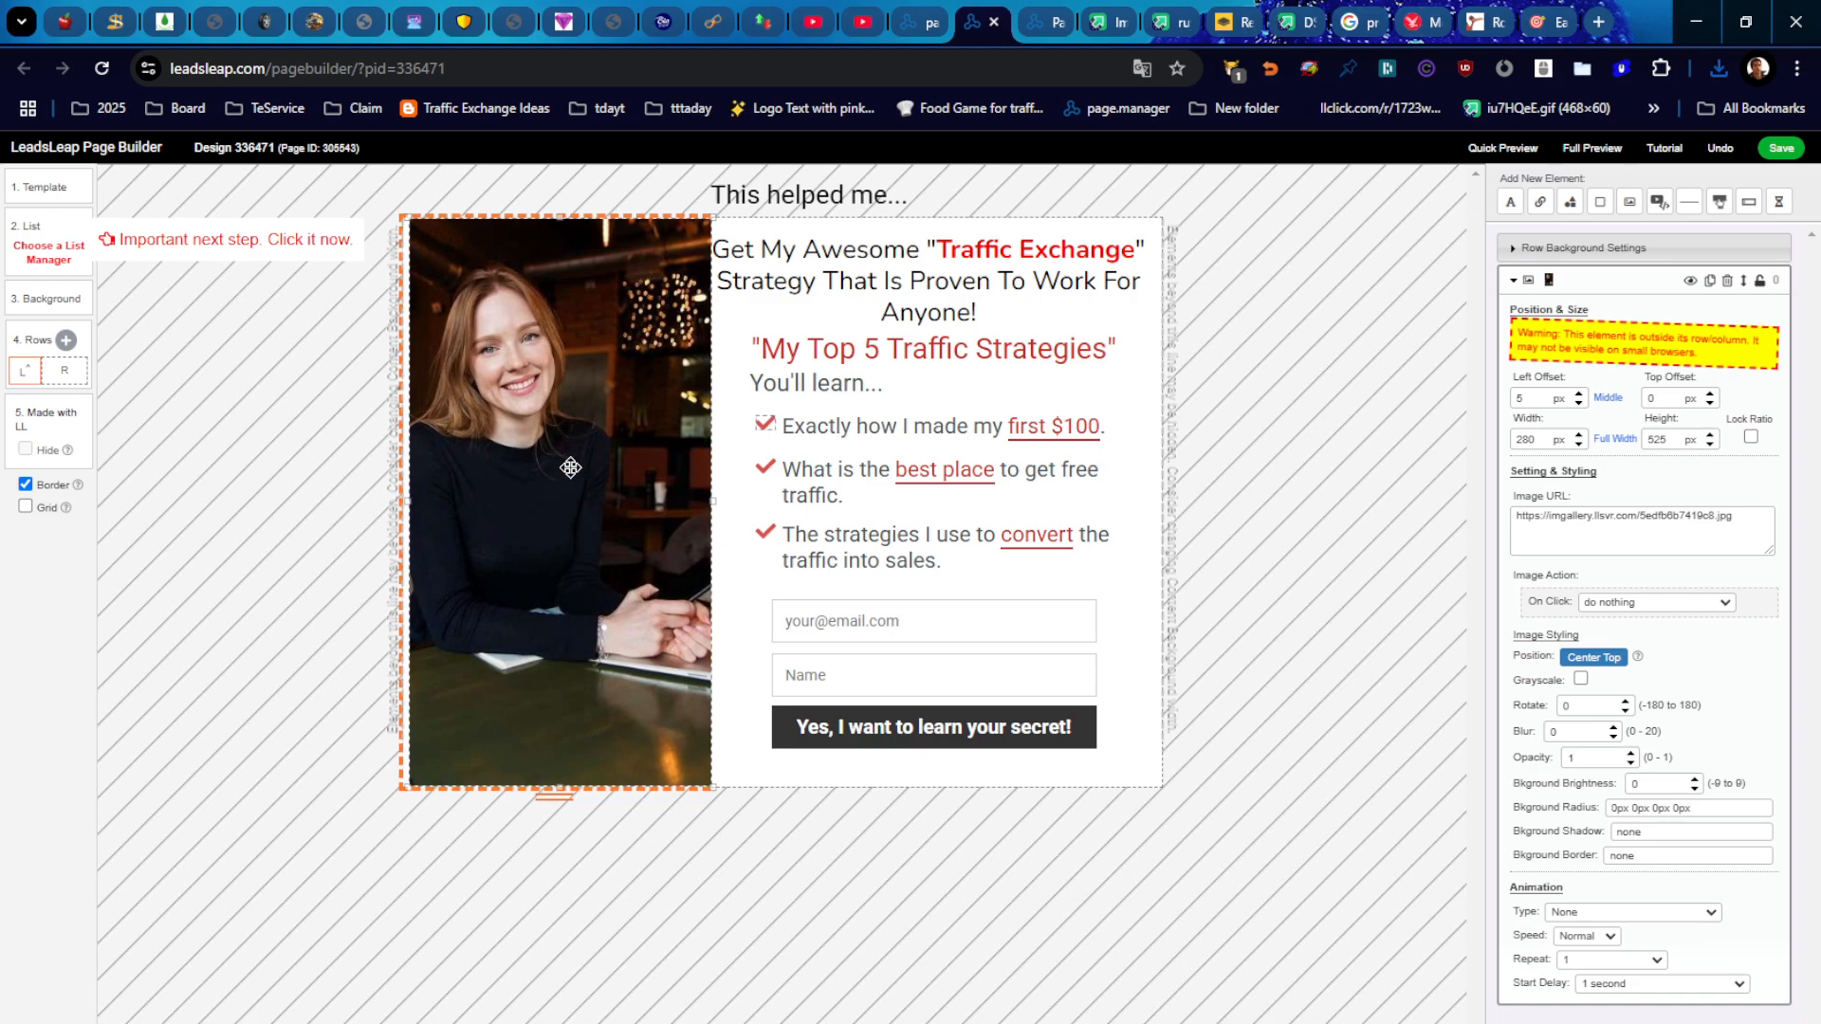
left_click(1655, 537)
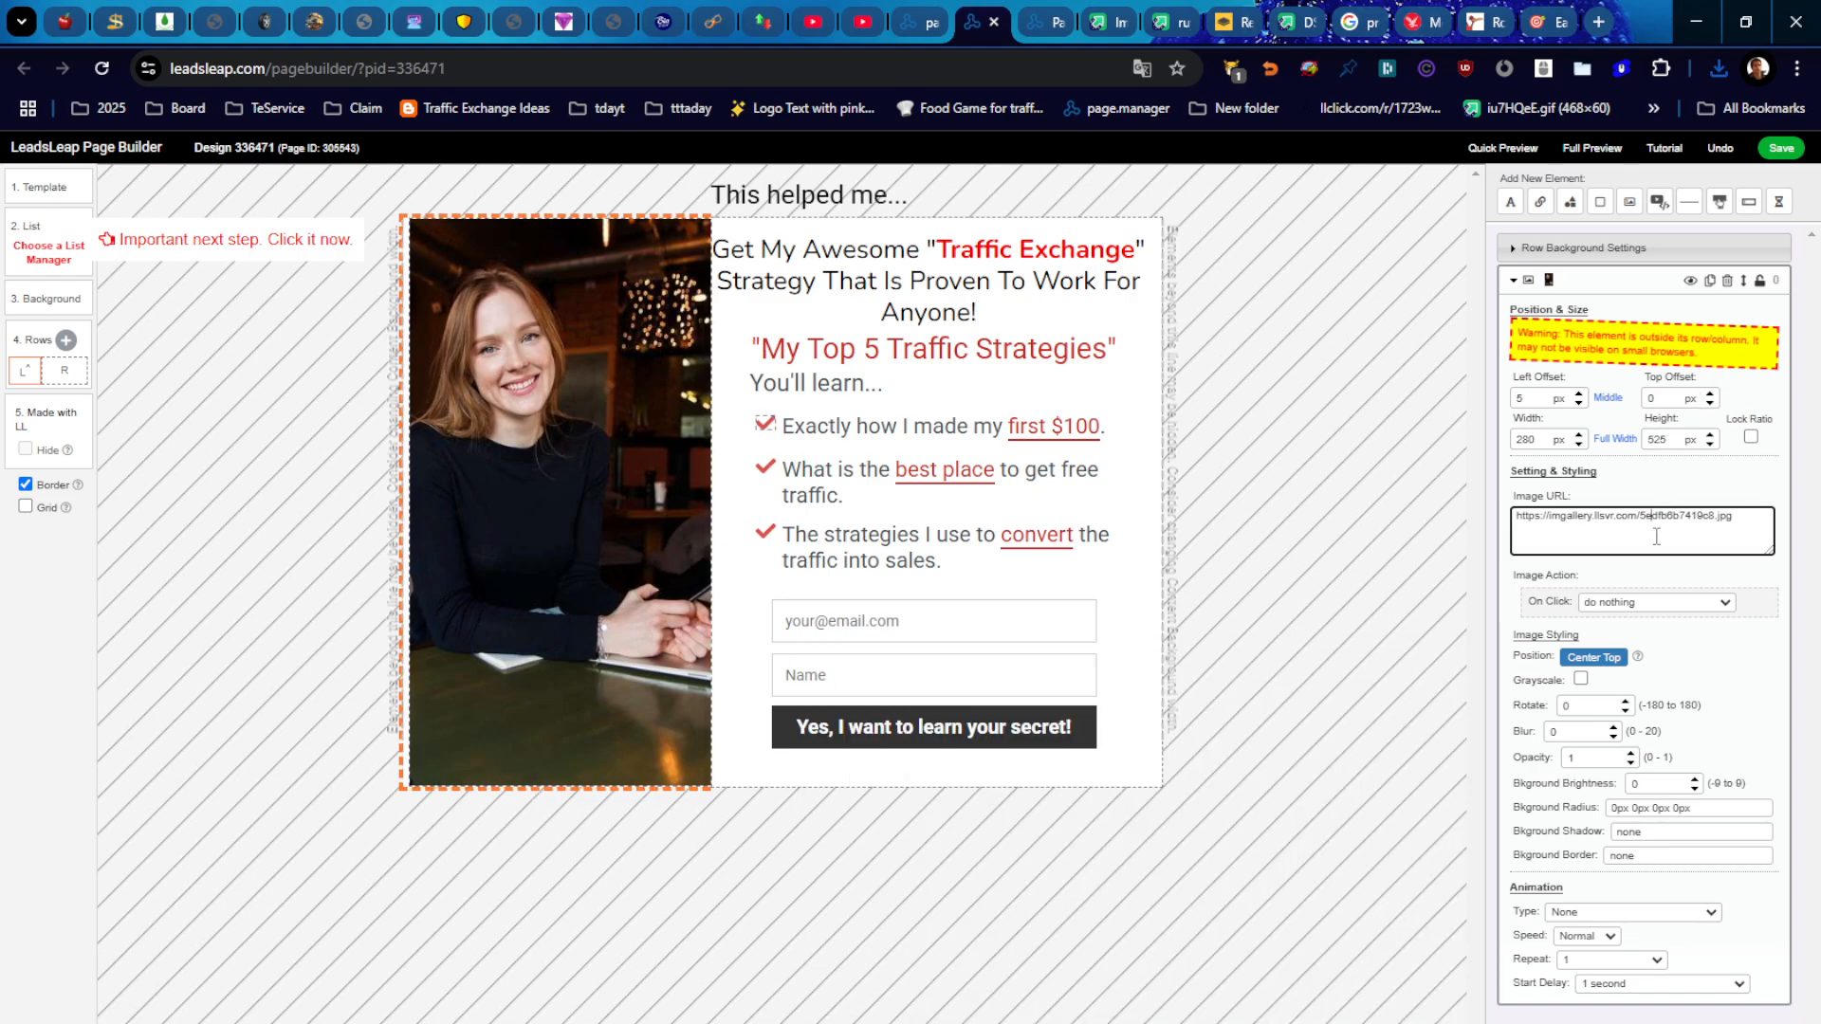
key("ctrl+a")
Step: Duplicate the first bullet's red checkmark and place the copy between the second and third checkmarks, at a top offset of about 252 px
left_click(1089, 546)
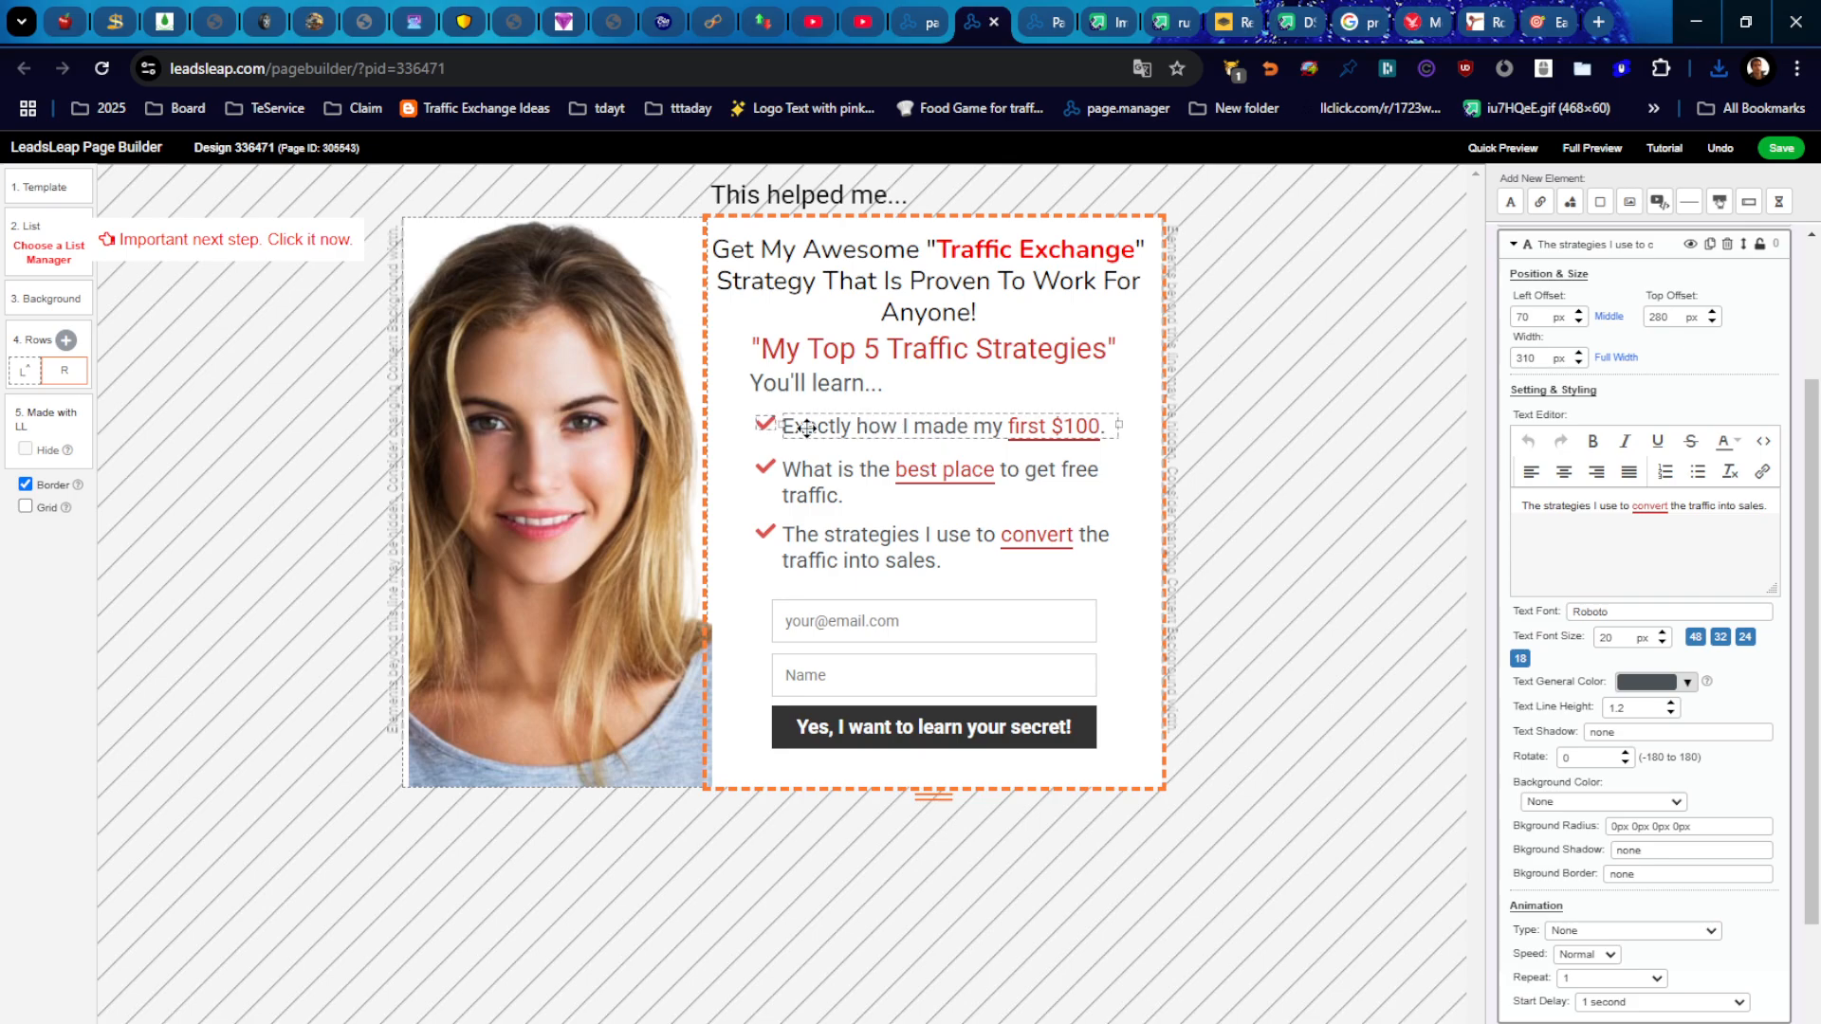
left_click(751, 427)
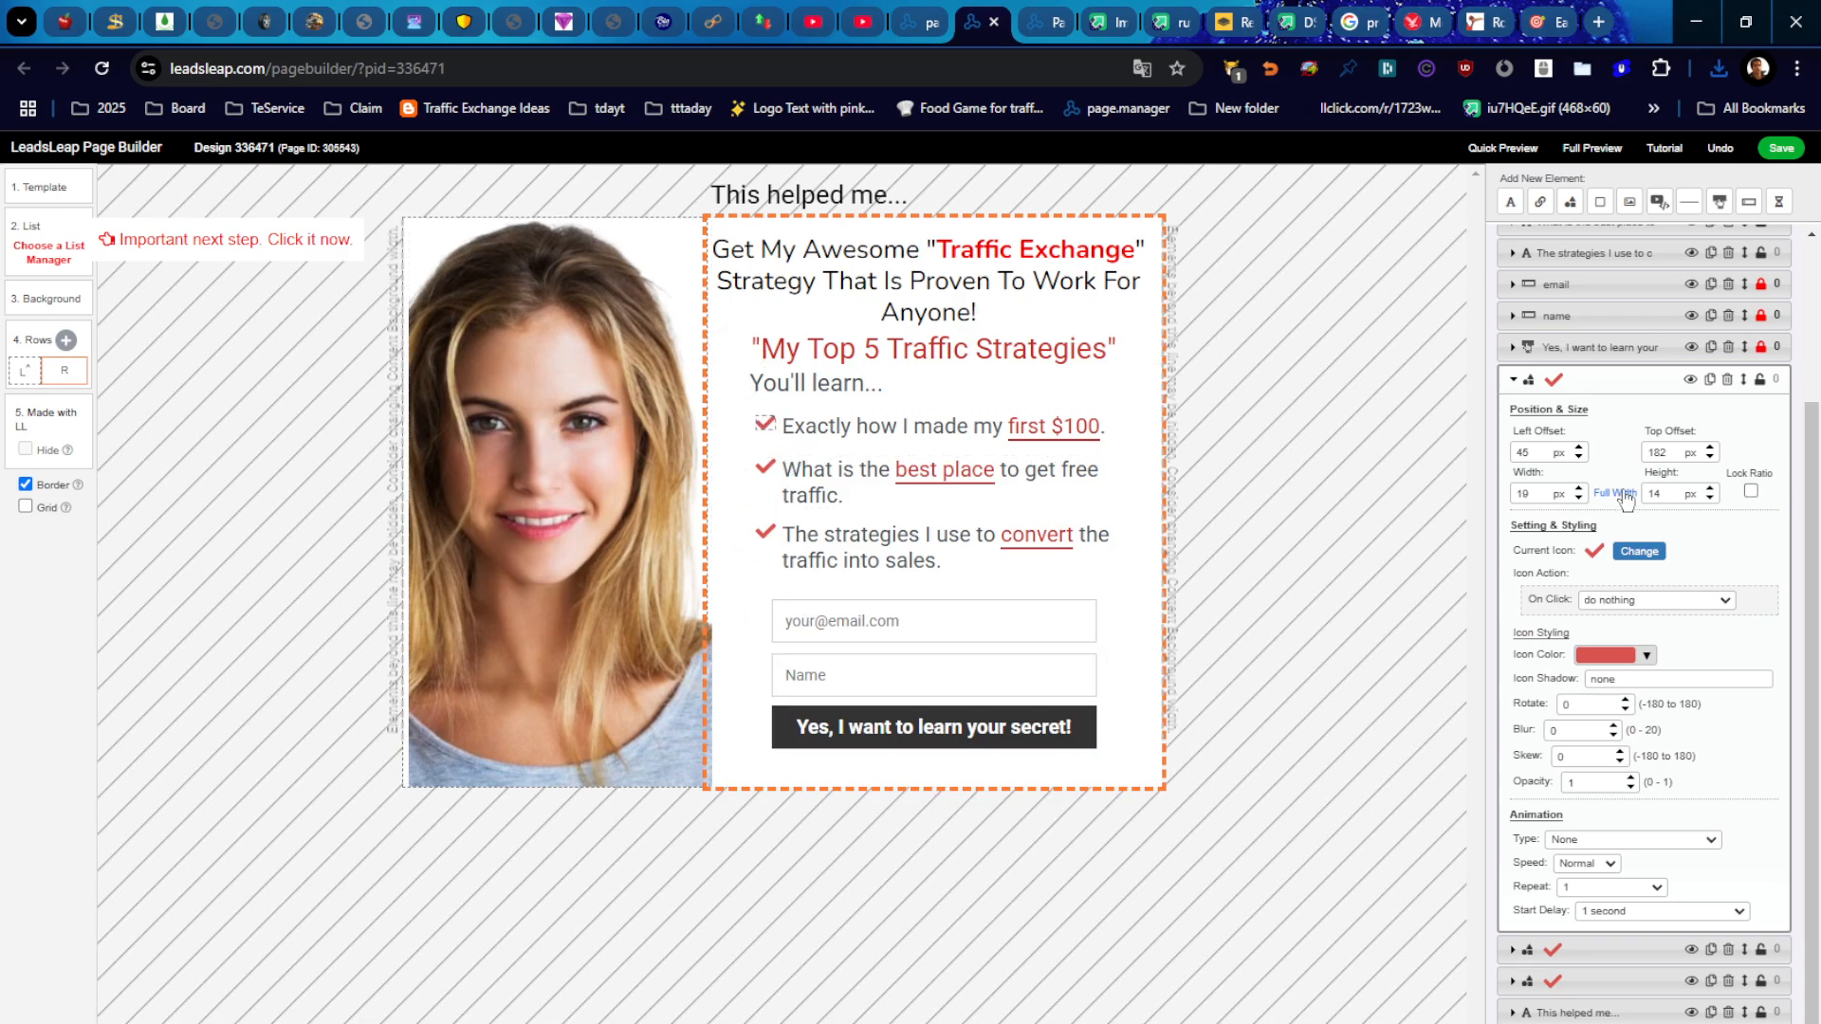
left_click(1711, 381)
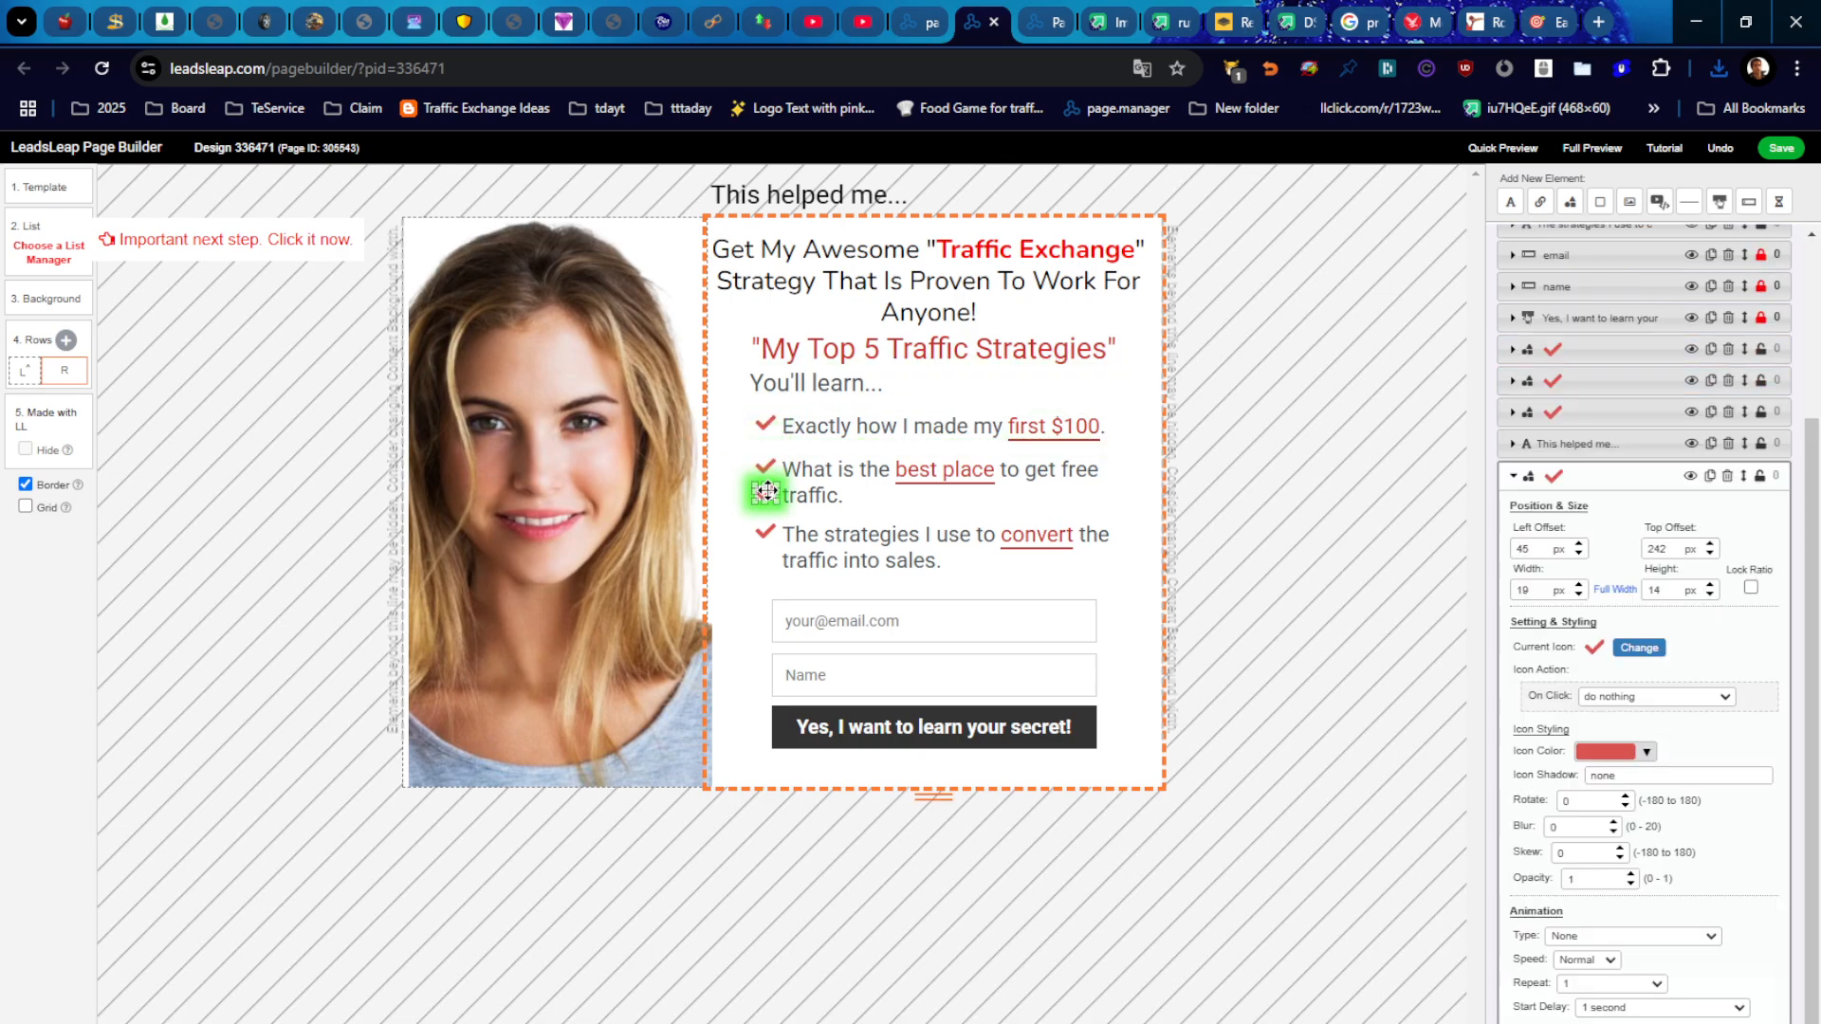
left_click_drag(766, 490, 769, 501)
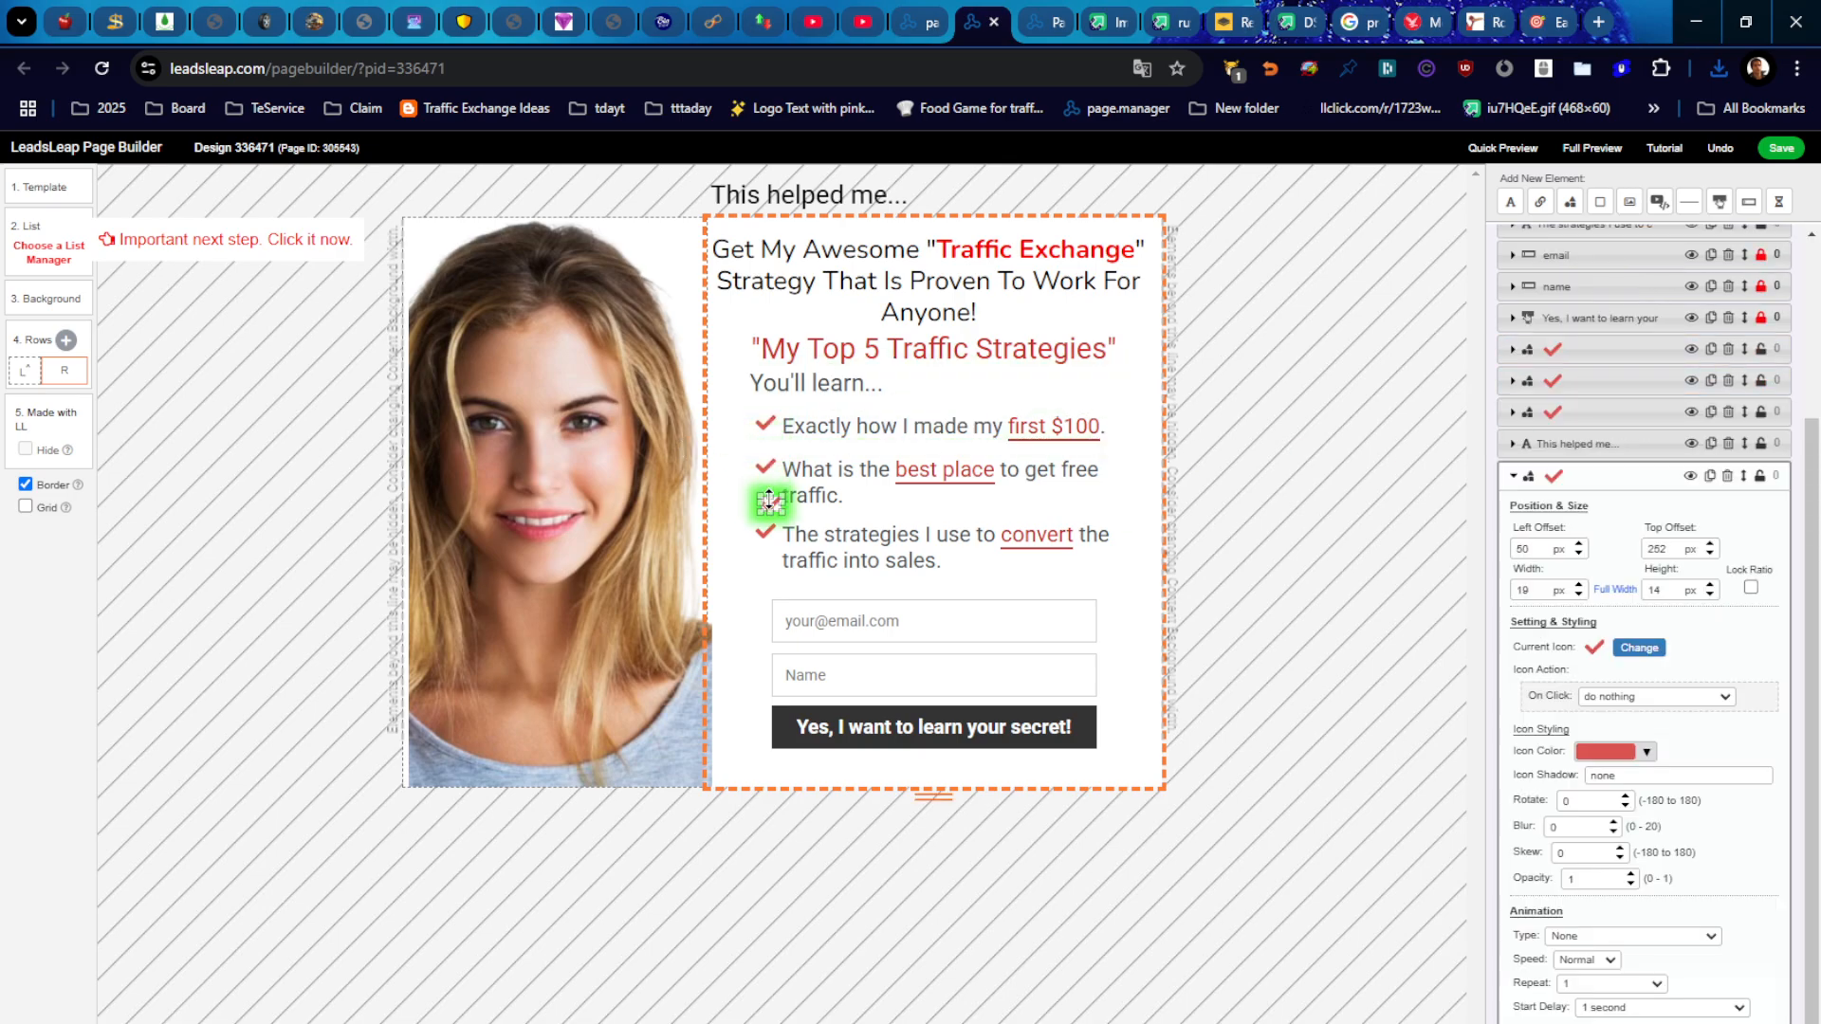
left_click(770, 588)
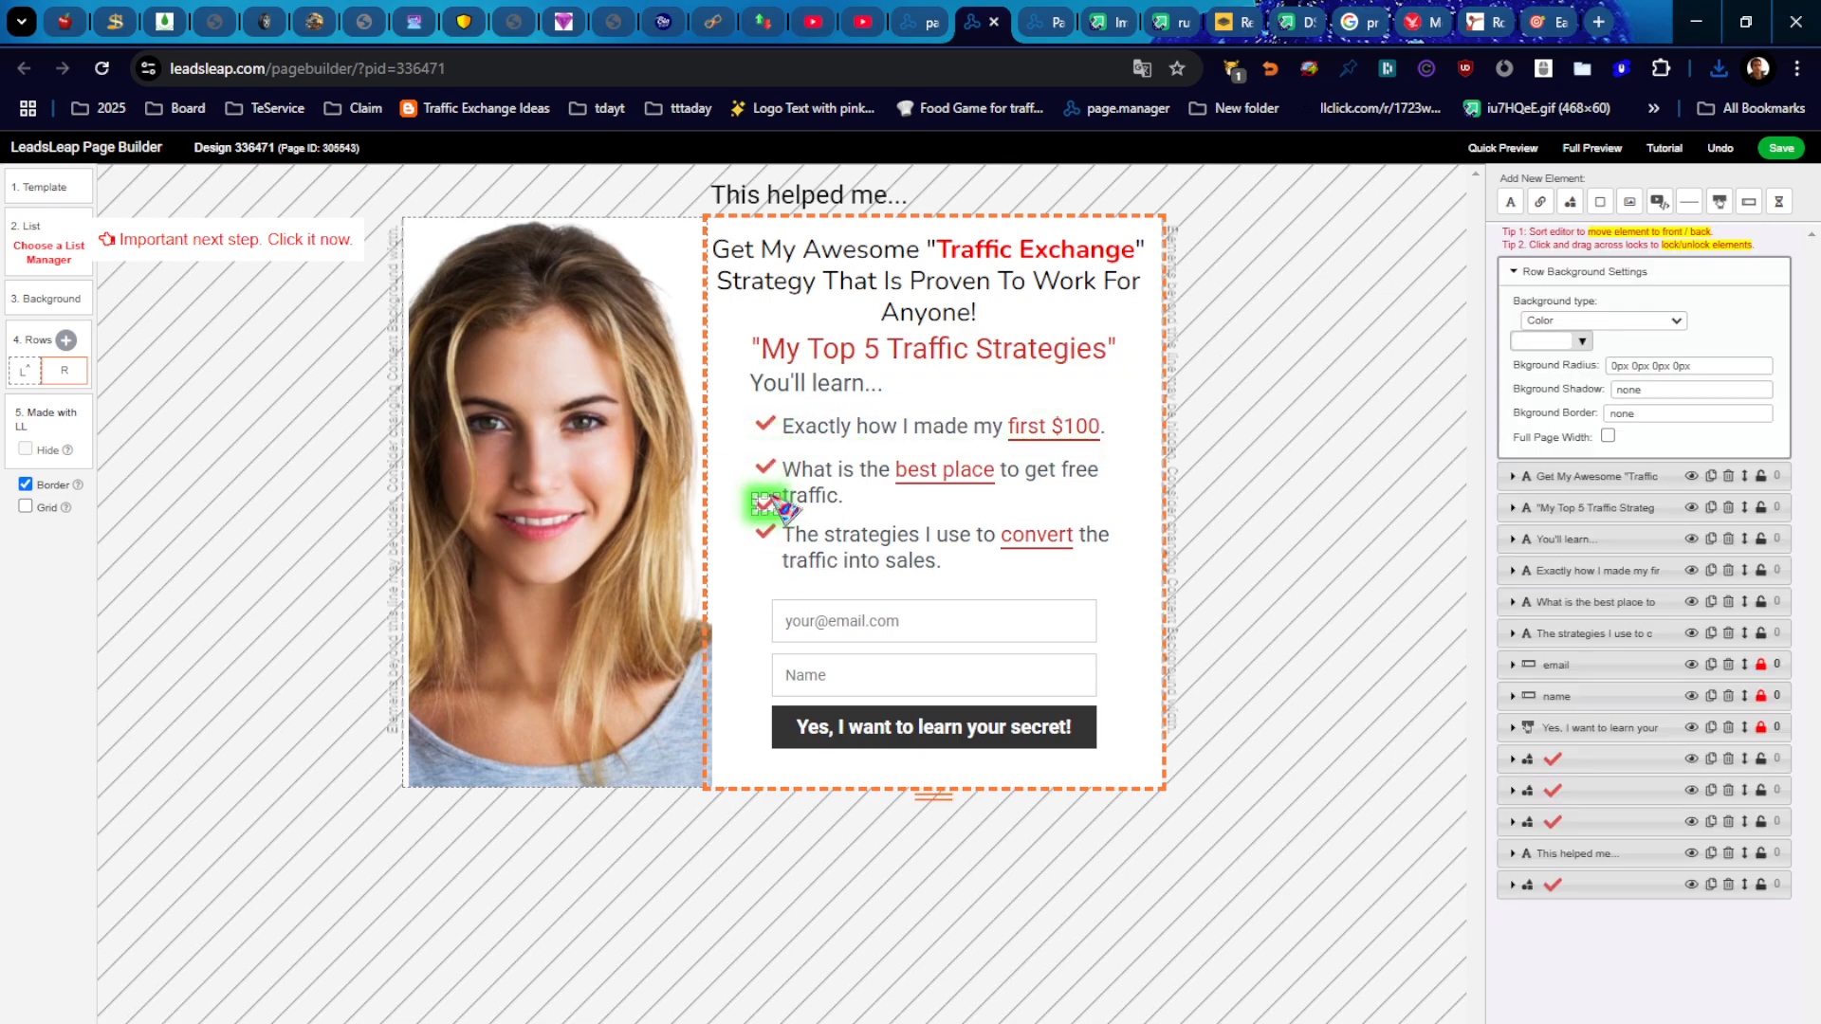
Step: Duplicate the bullet text "Exactly how I made my first $100."
left_click(762, 424)
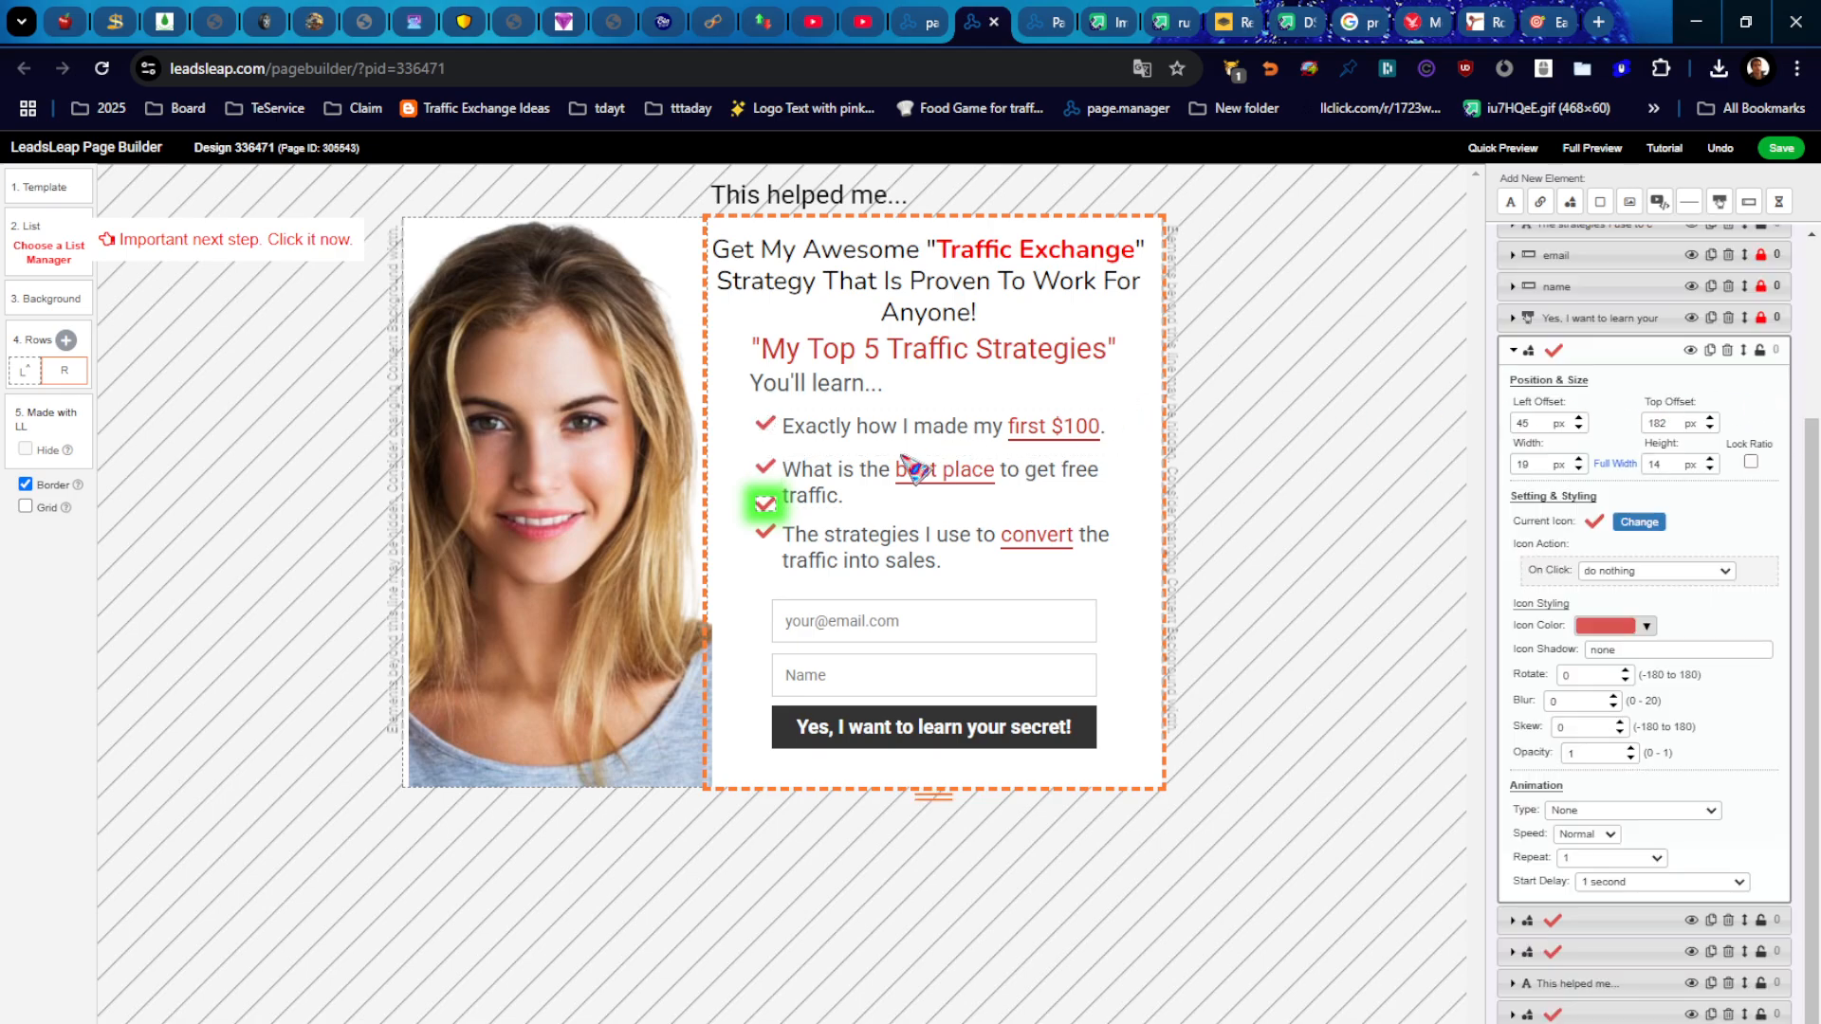
left_click(875, 427)
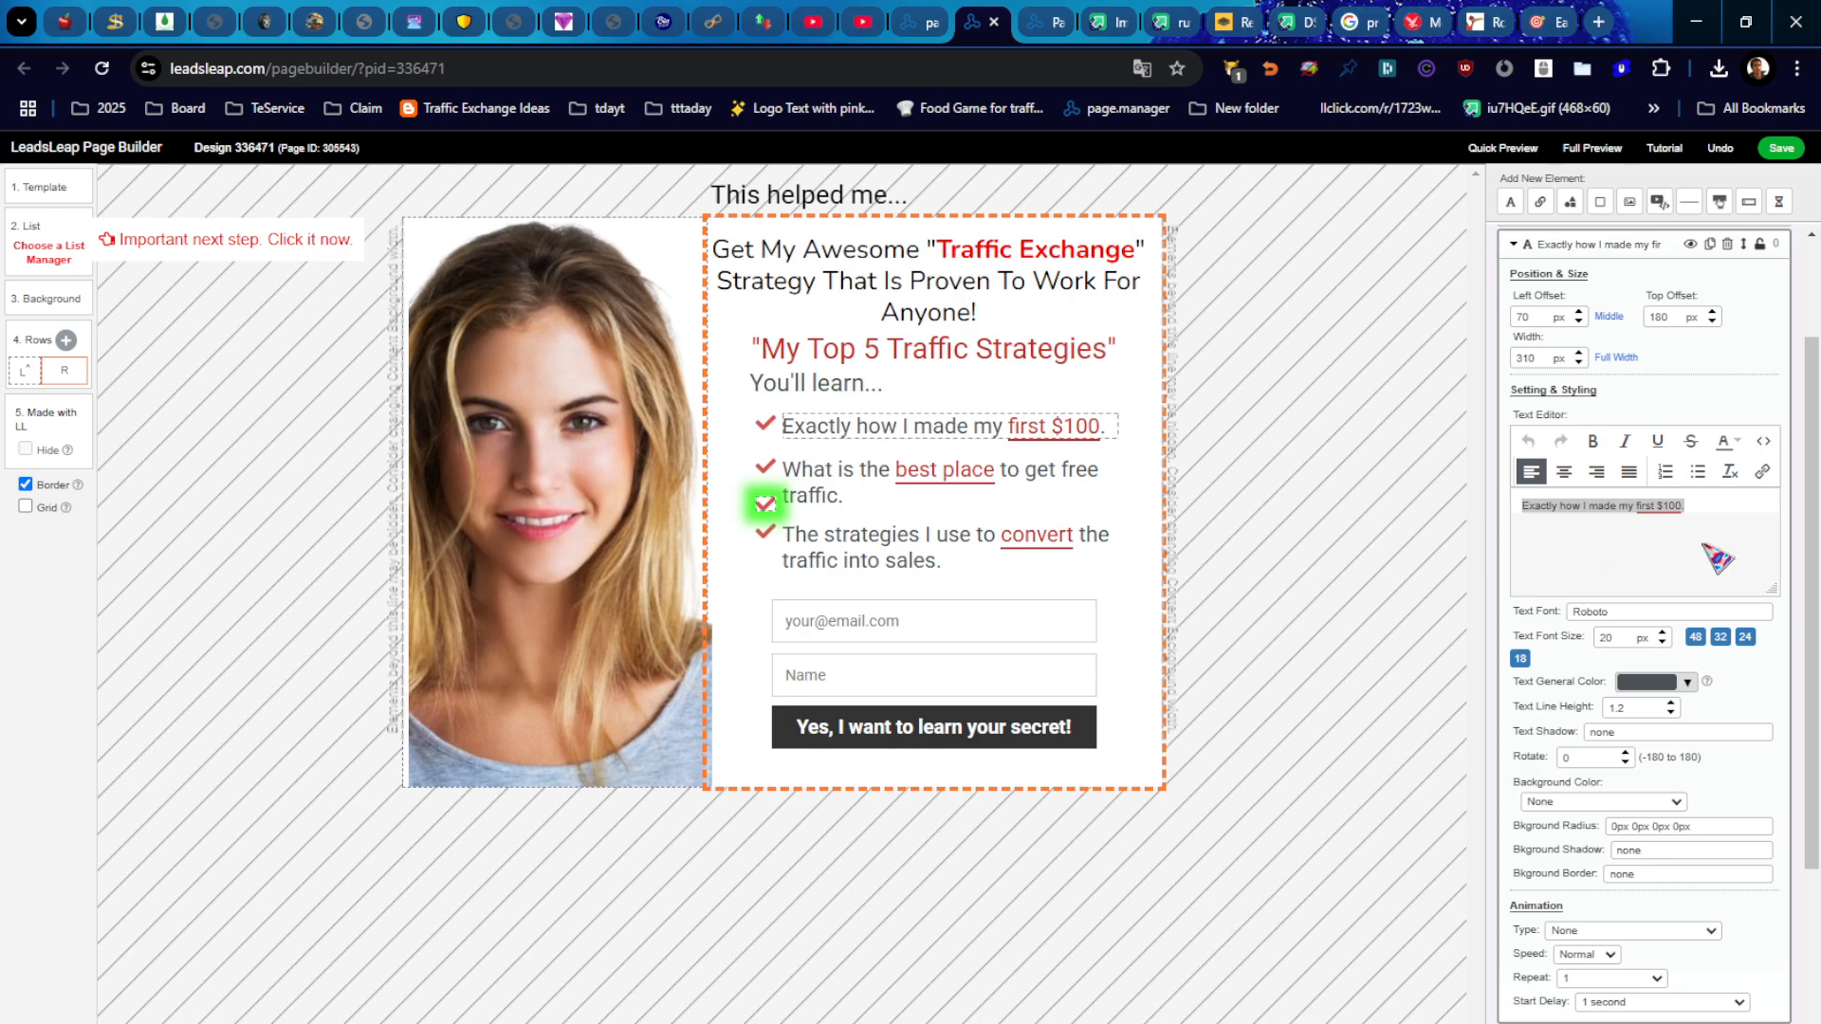
left_click(1710, 244)
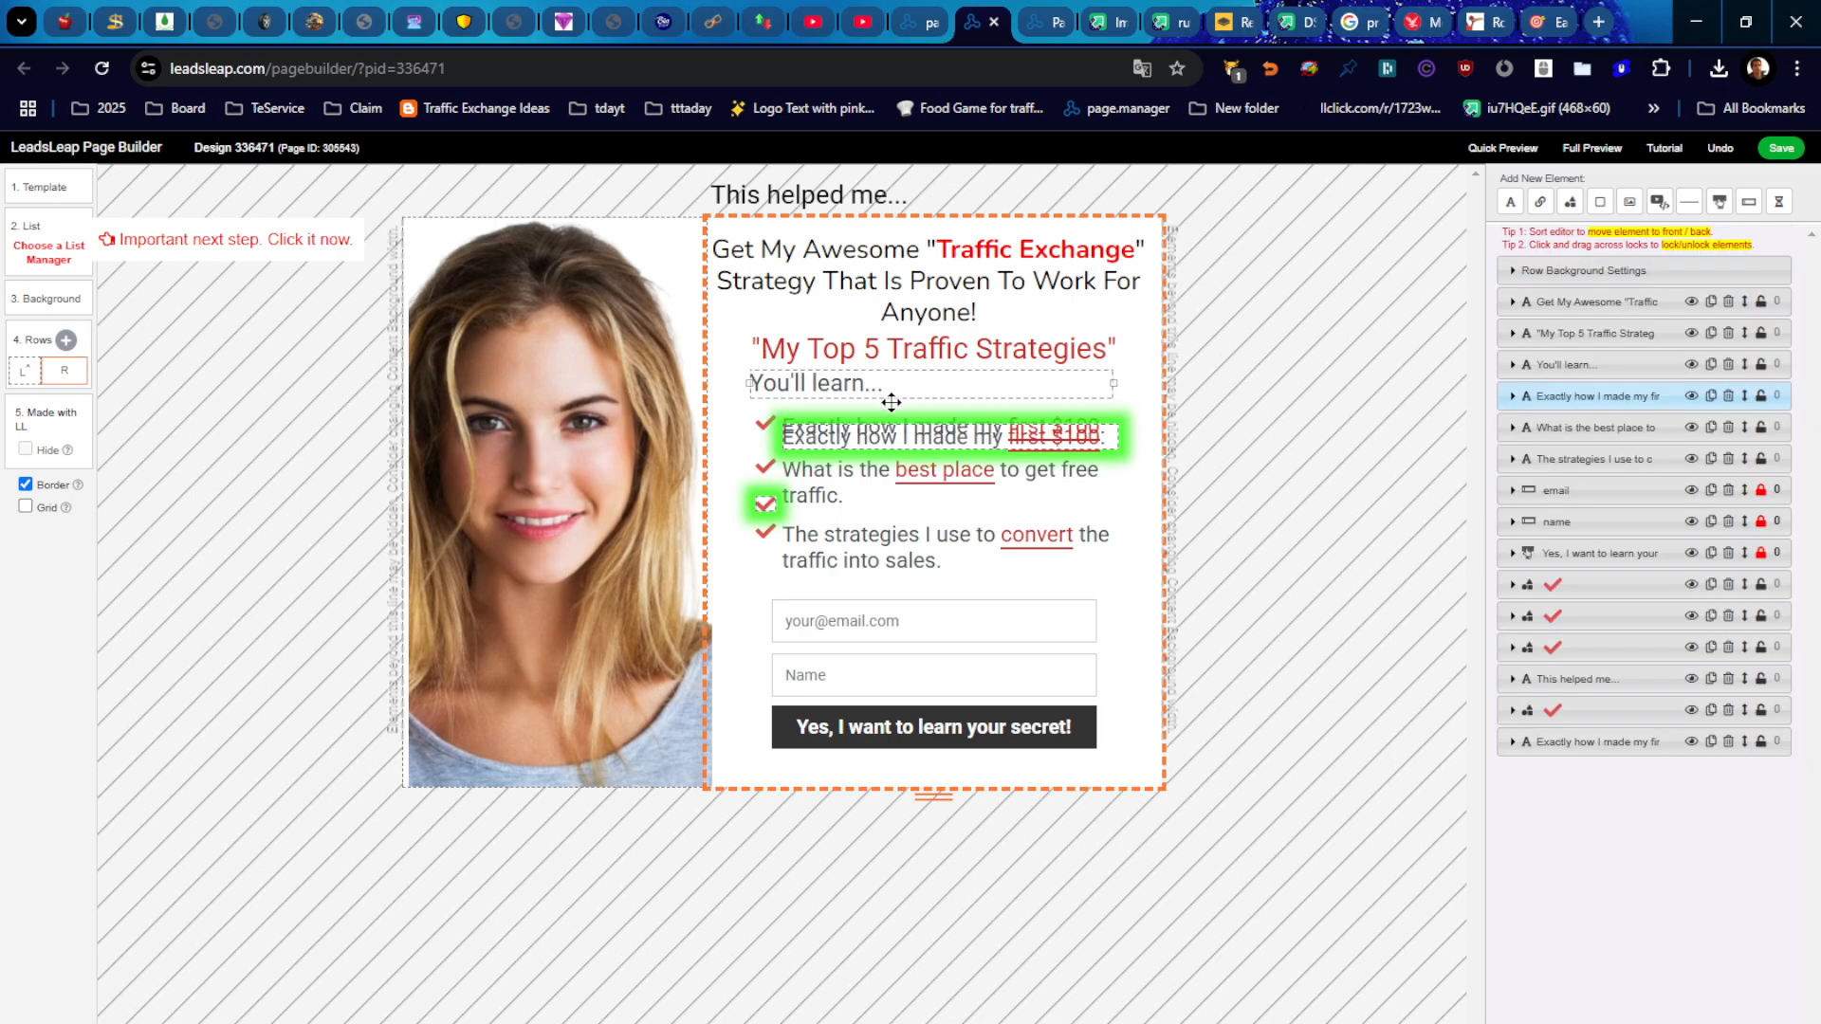
Step: Delete the "What is the best place to get free traffic." text and place the duplicated bullet text beside the second checkmark
left_click_drag(913, 435, 940, 536)
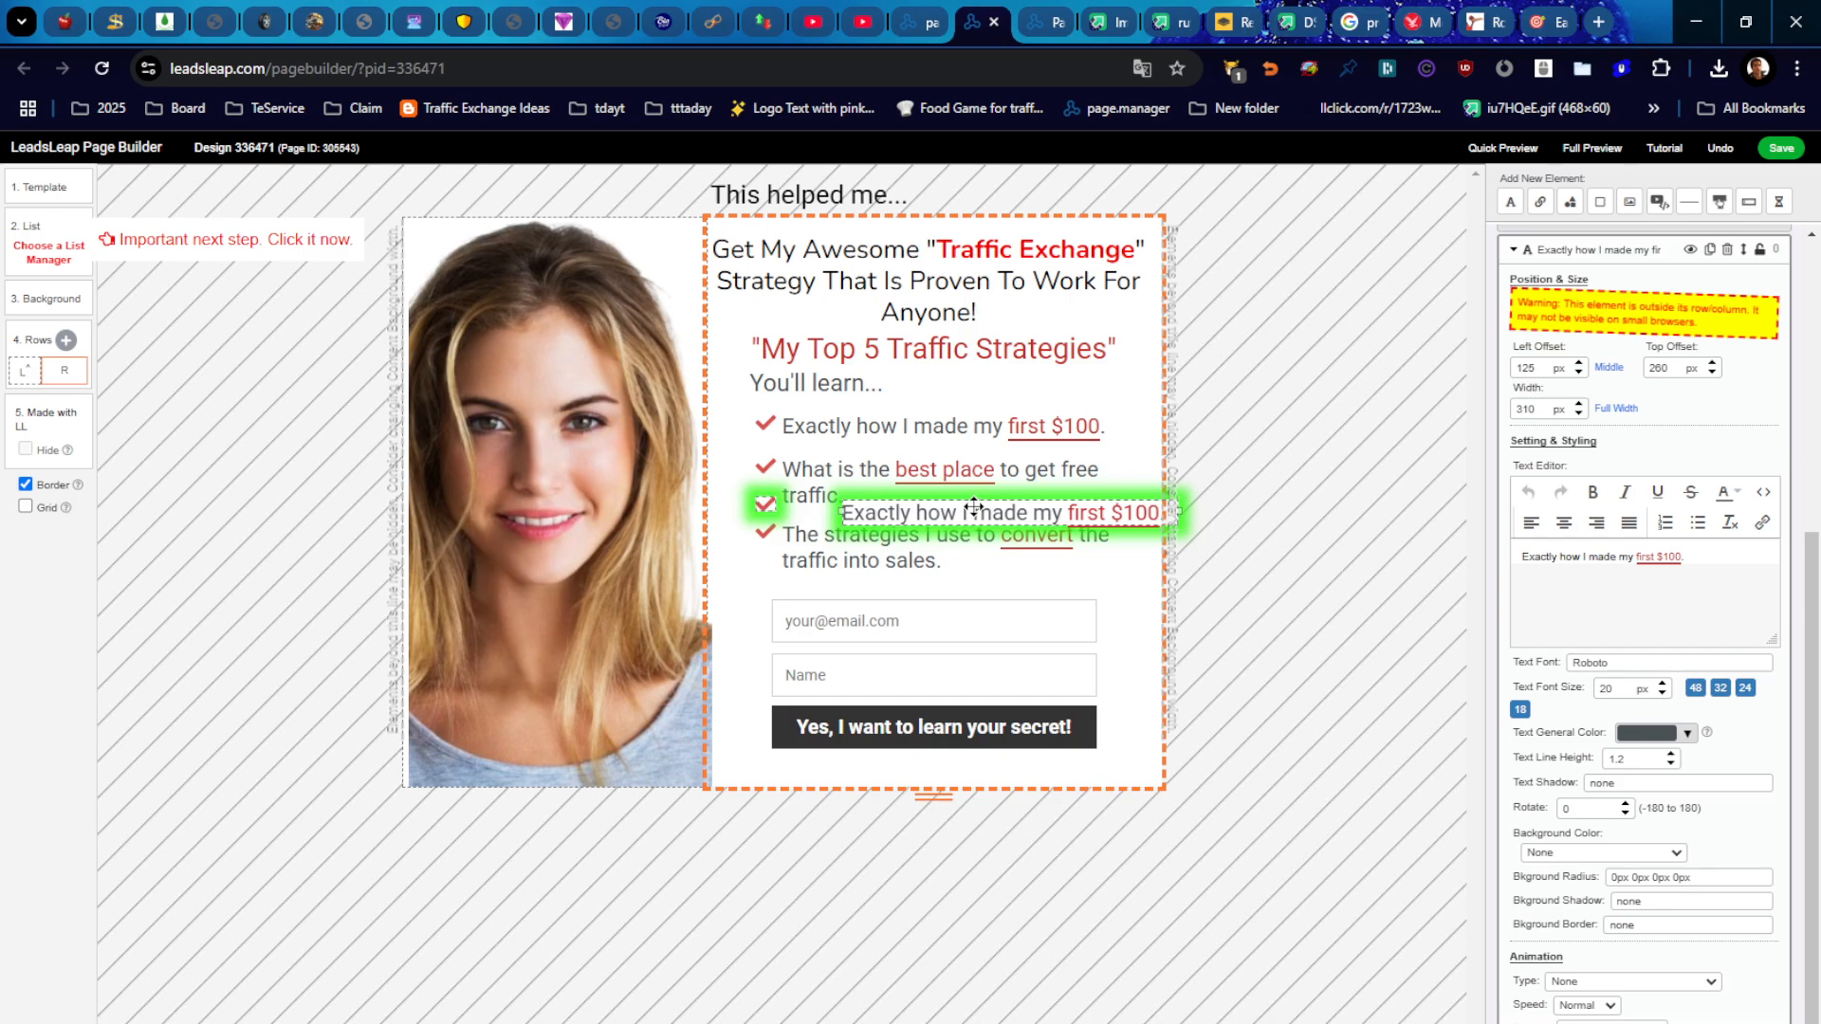
left_click(910, 483)
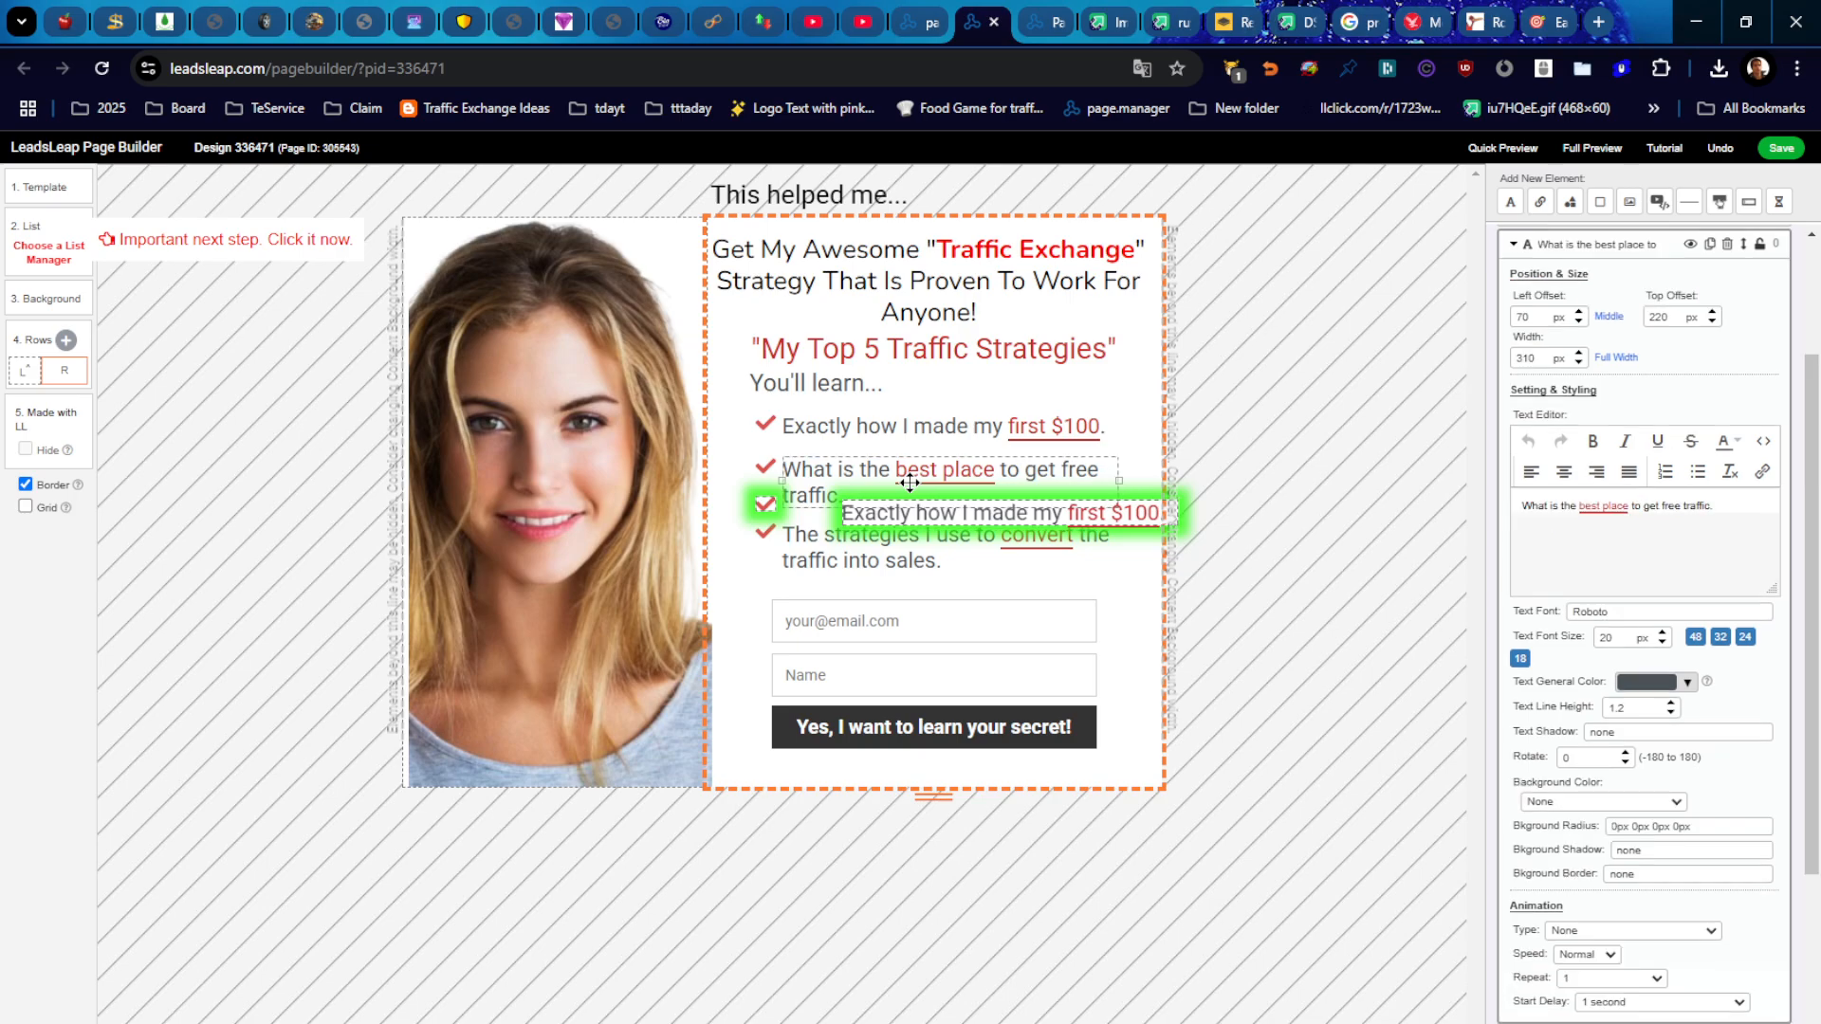
left_click(1728, 245)
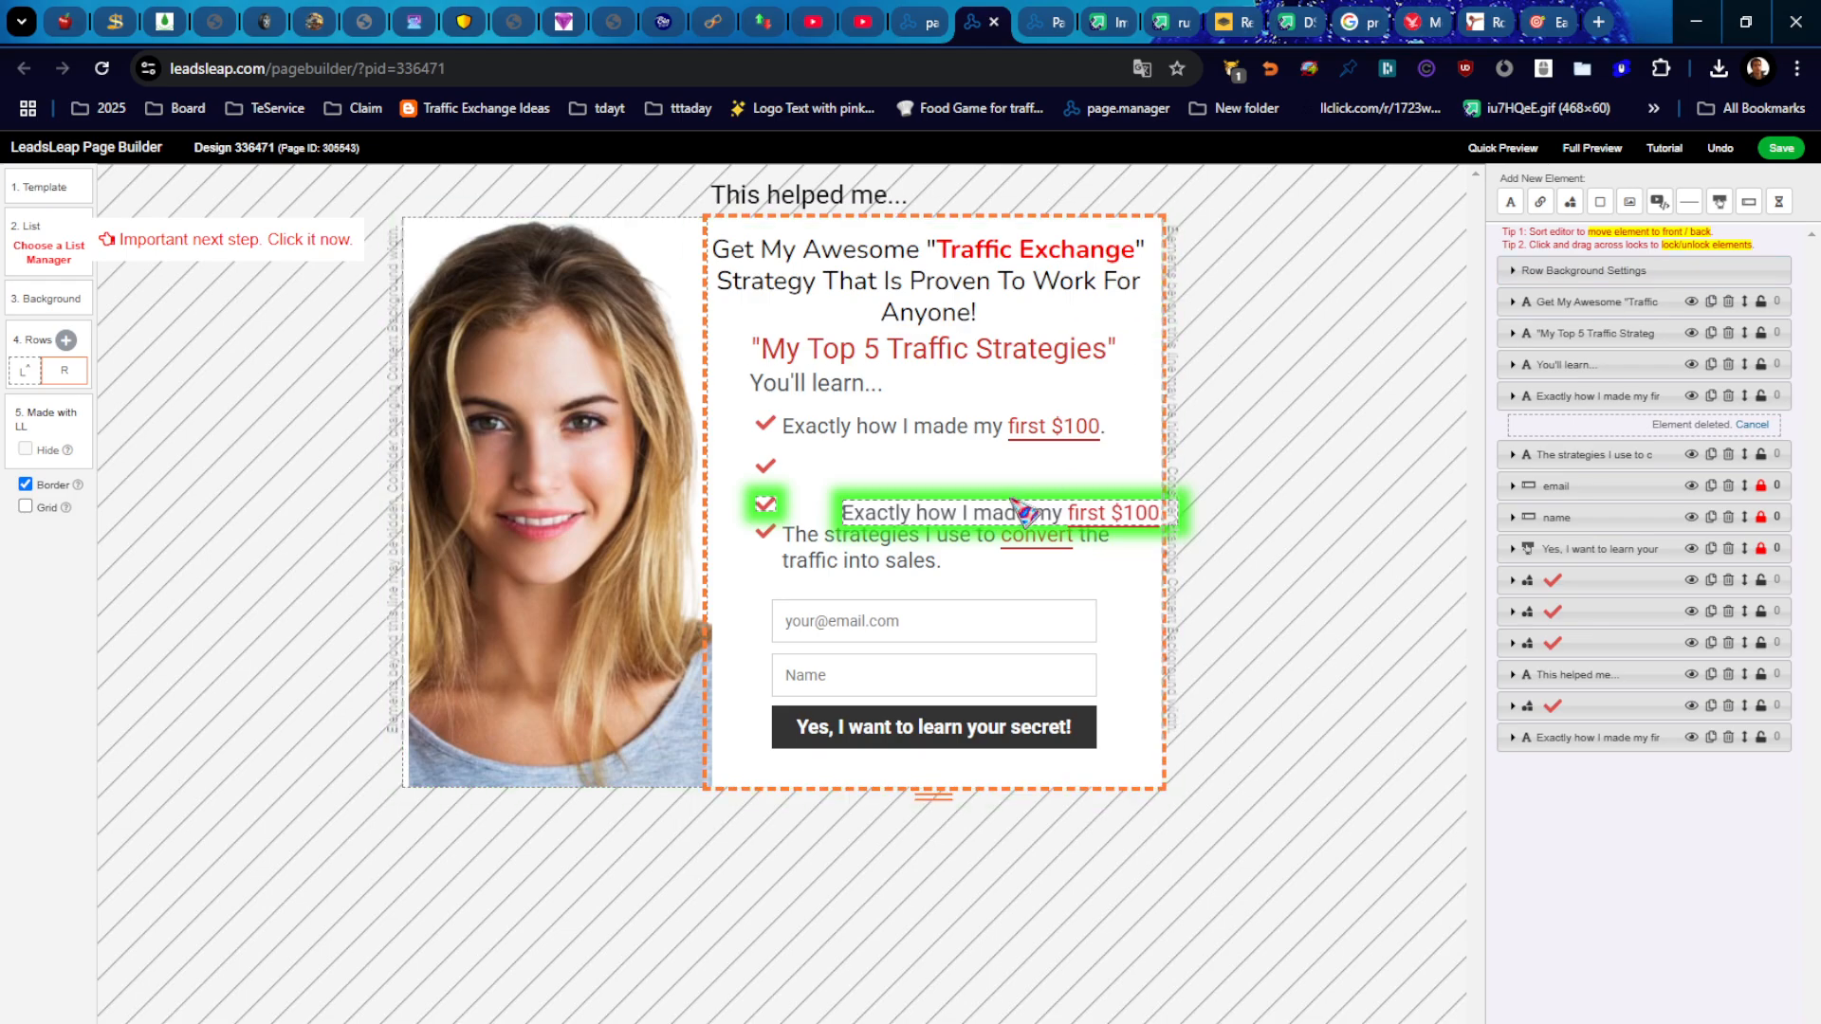
left_click_drag(993, 493, 960, 467)
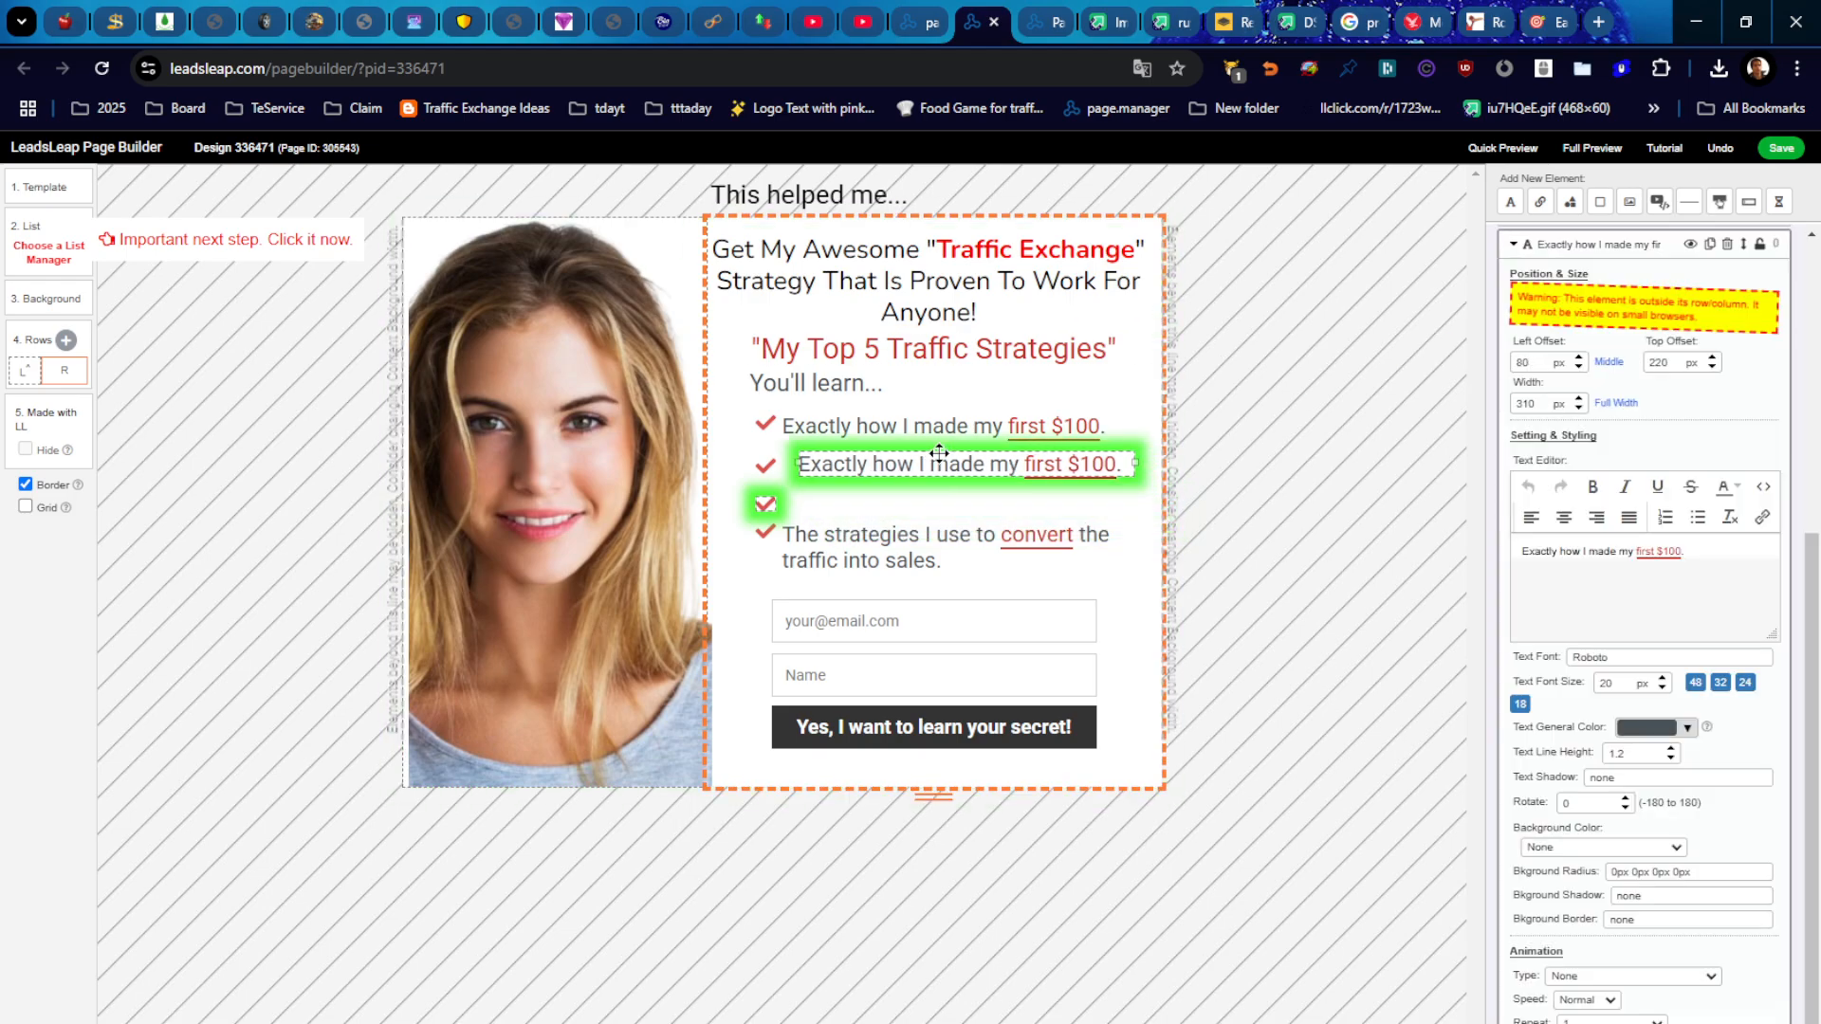
Step: Replace the duplicated bullet's text with "Receive Generous Commissions!"
left_click(1642, 557)
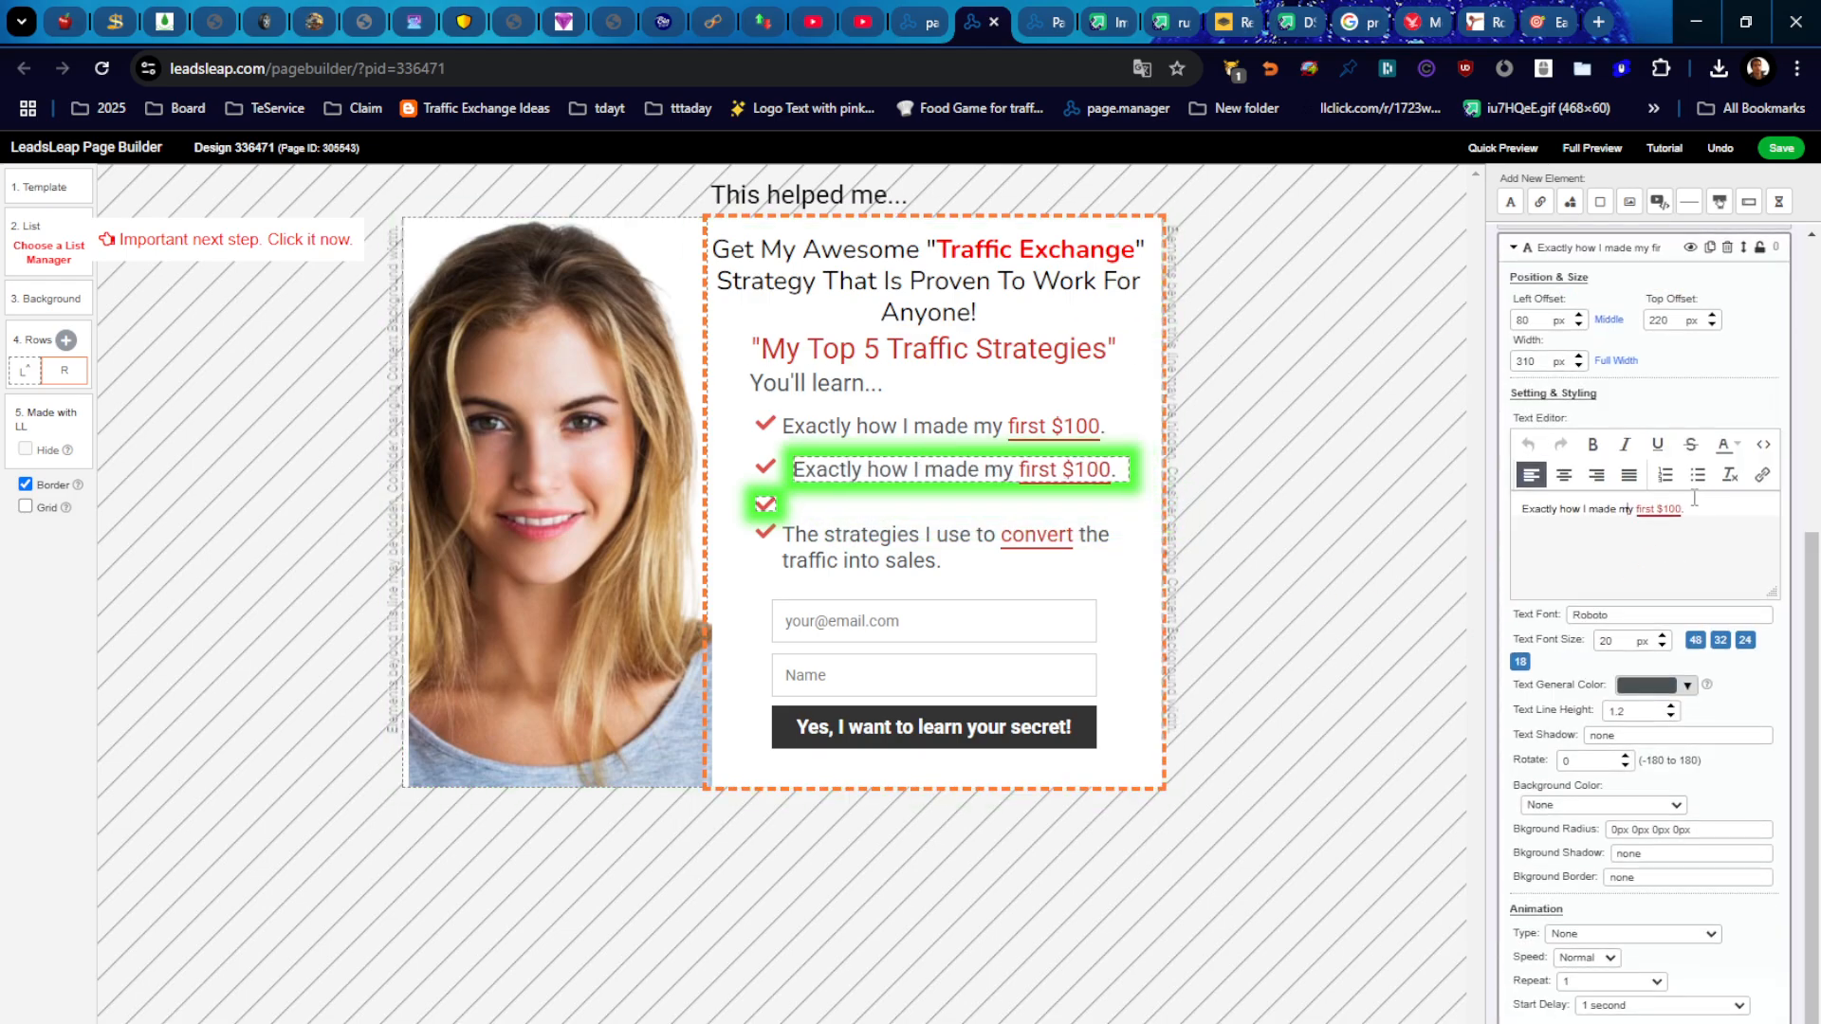
left_click_drag(1708, 506, 1496, 508)
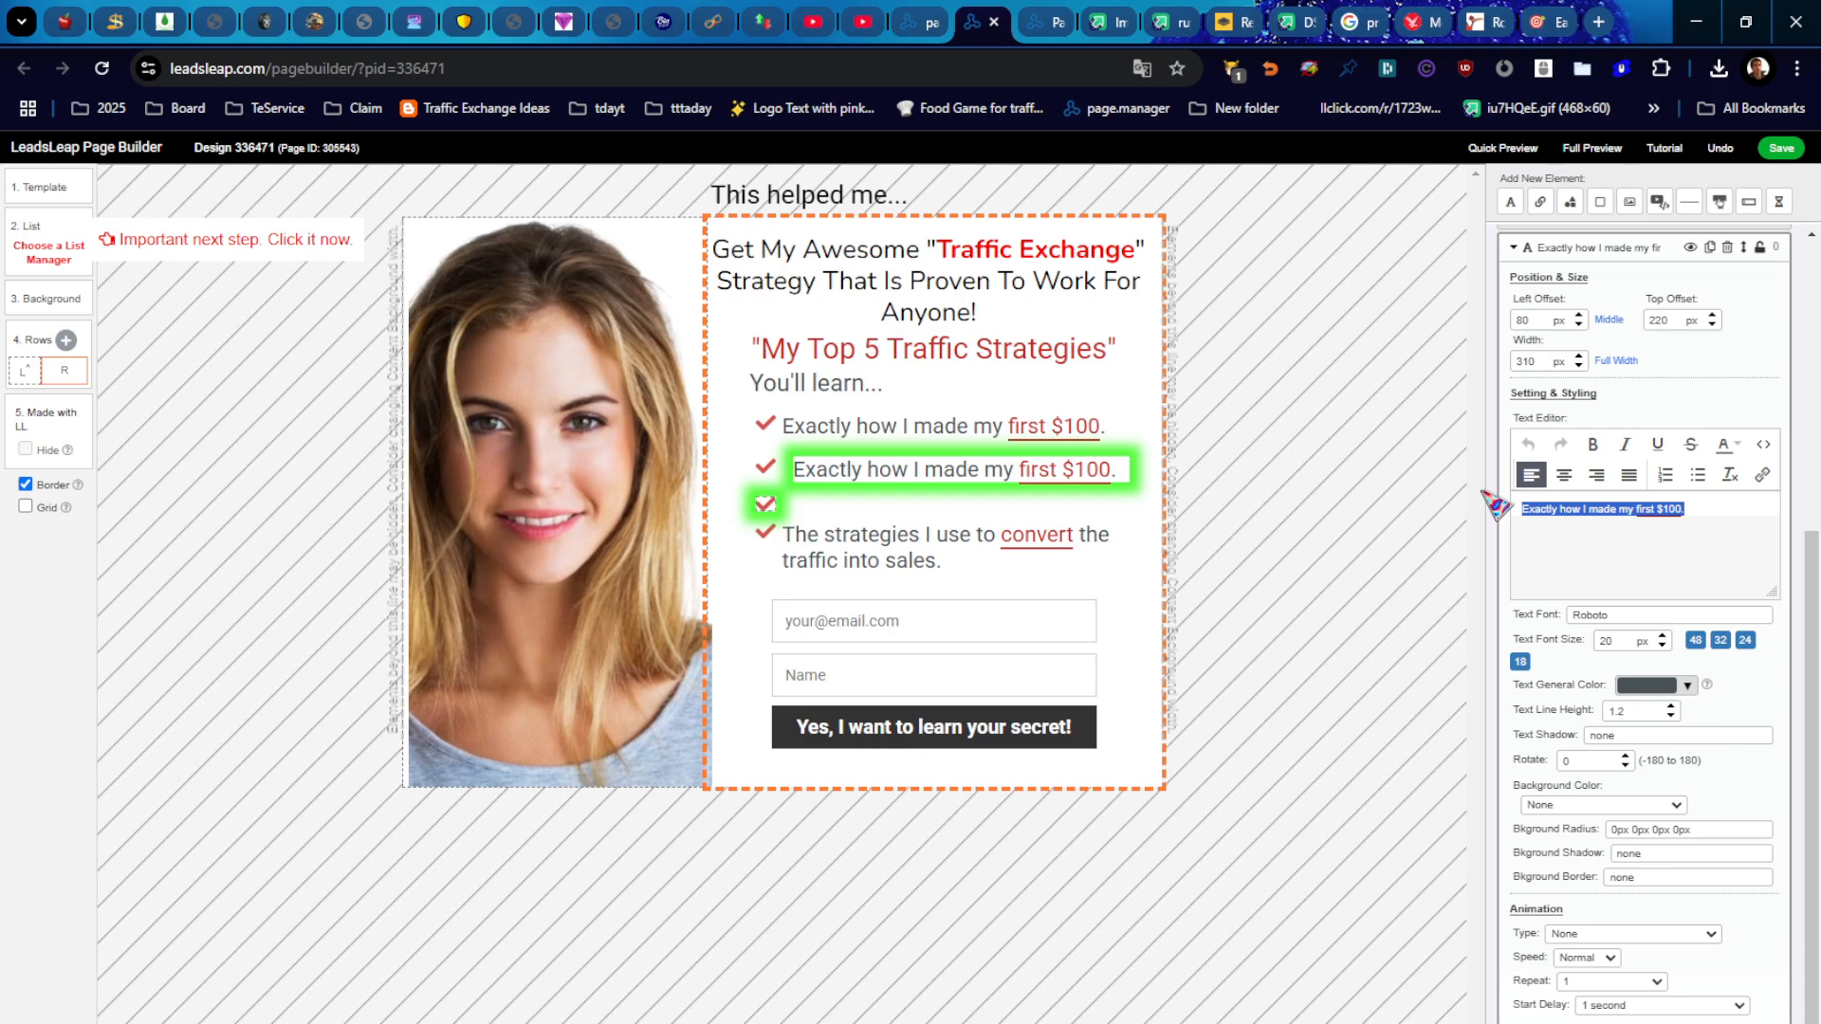
type("Receive Generous Commissions")
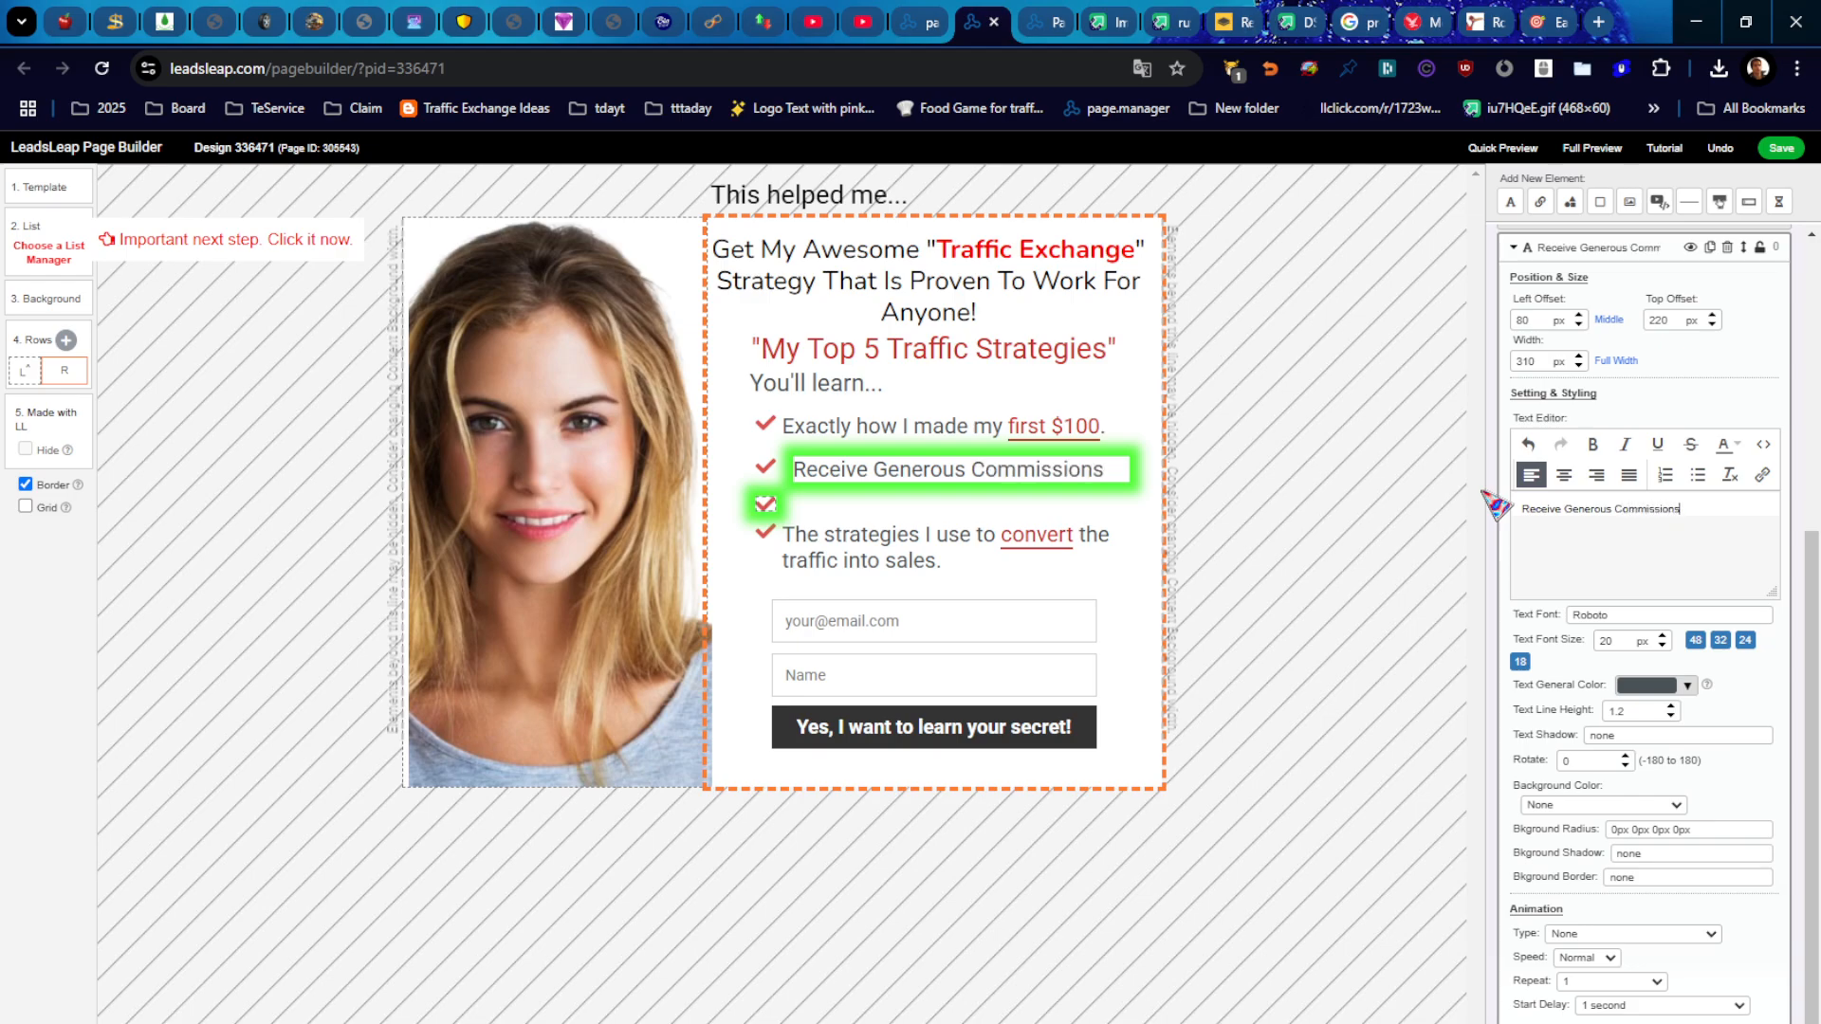
type("!")
Step: Delete the extra checkmark between the second and third bullets and align the second bullet's checkmark at a top offset of 227 px
left_click(800, 533)
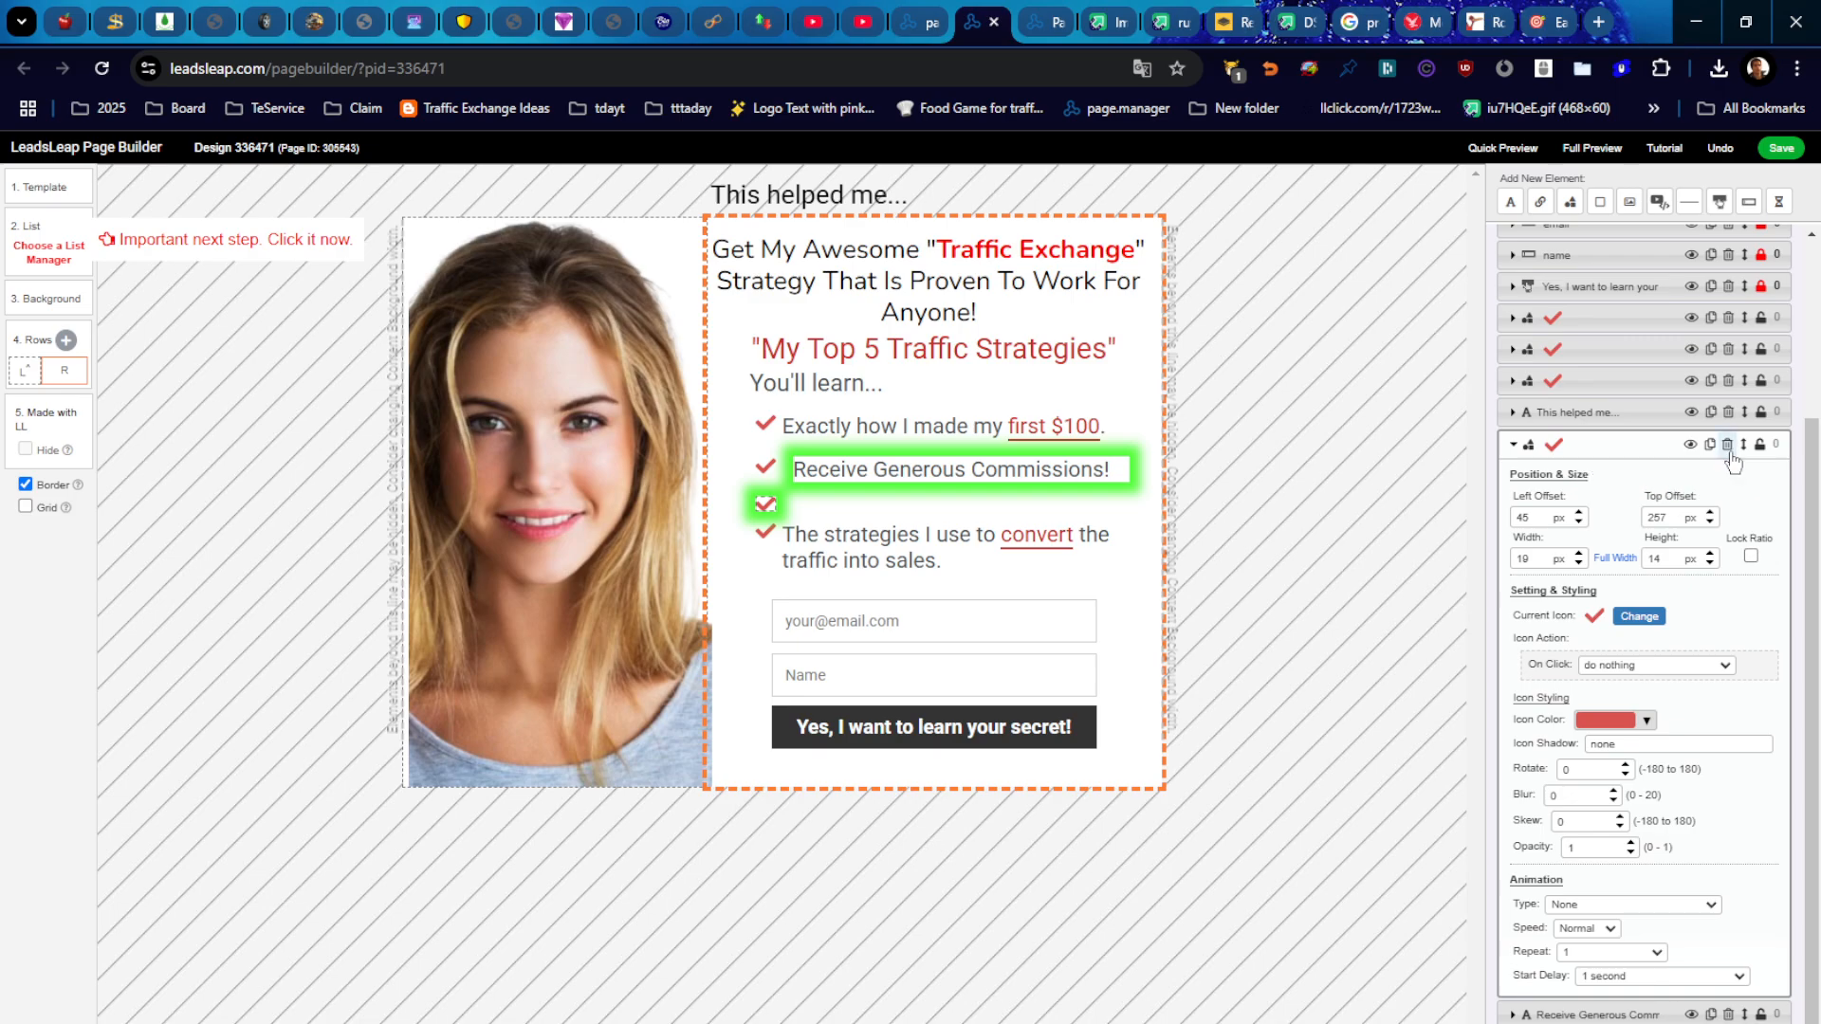
left_click(1728, 445)
left_click(766, 467)
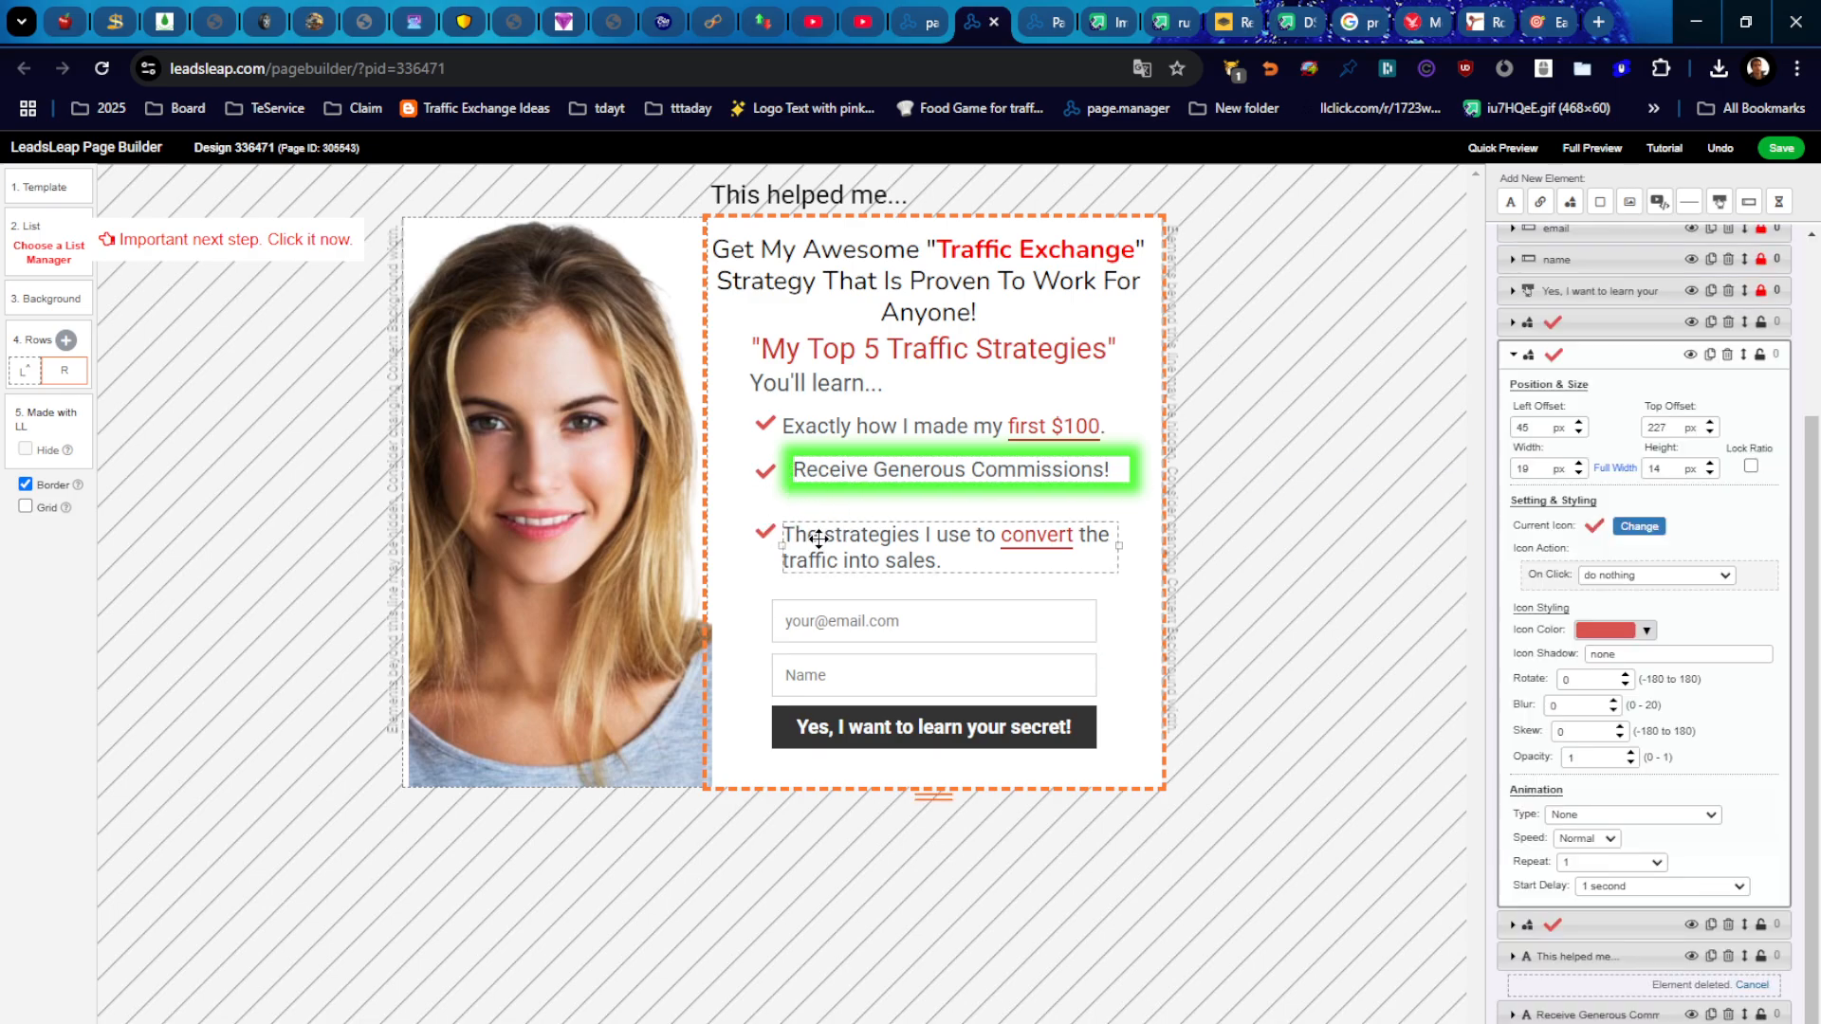
Step: Move the third bullet's text up closer to the second bullet and adjust its checkmark to match
mouse_move(813, 537)
left_mouse_down()
mouse_move(802, 554)
mouse_move(821, 519)
left_mouse_up()
left_click(763, 528)
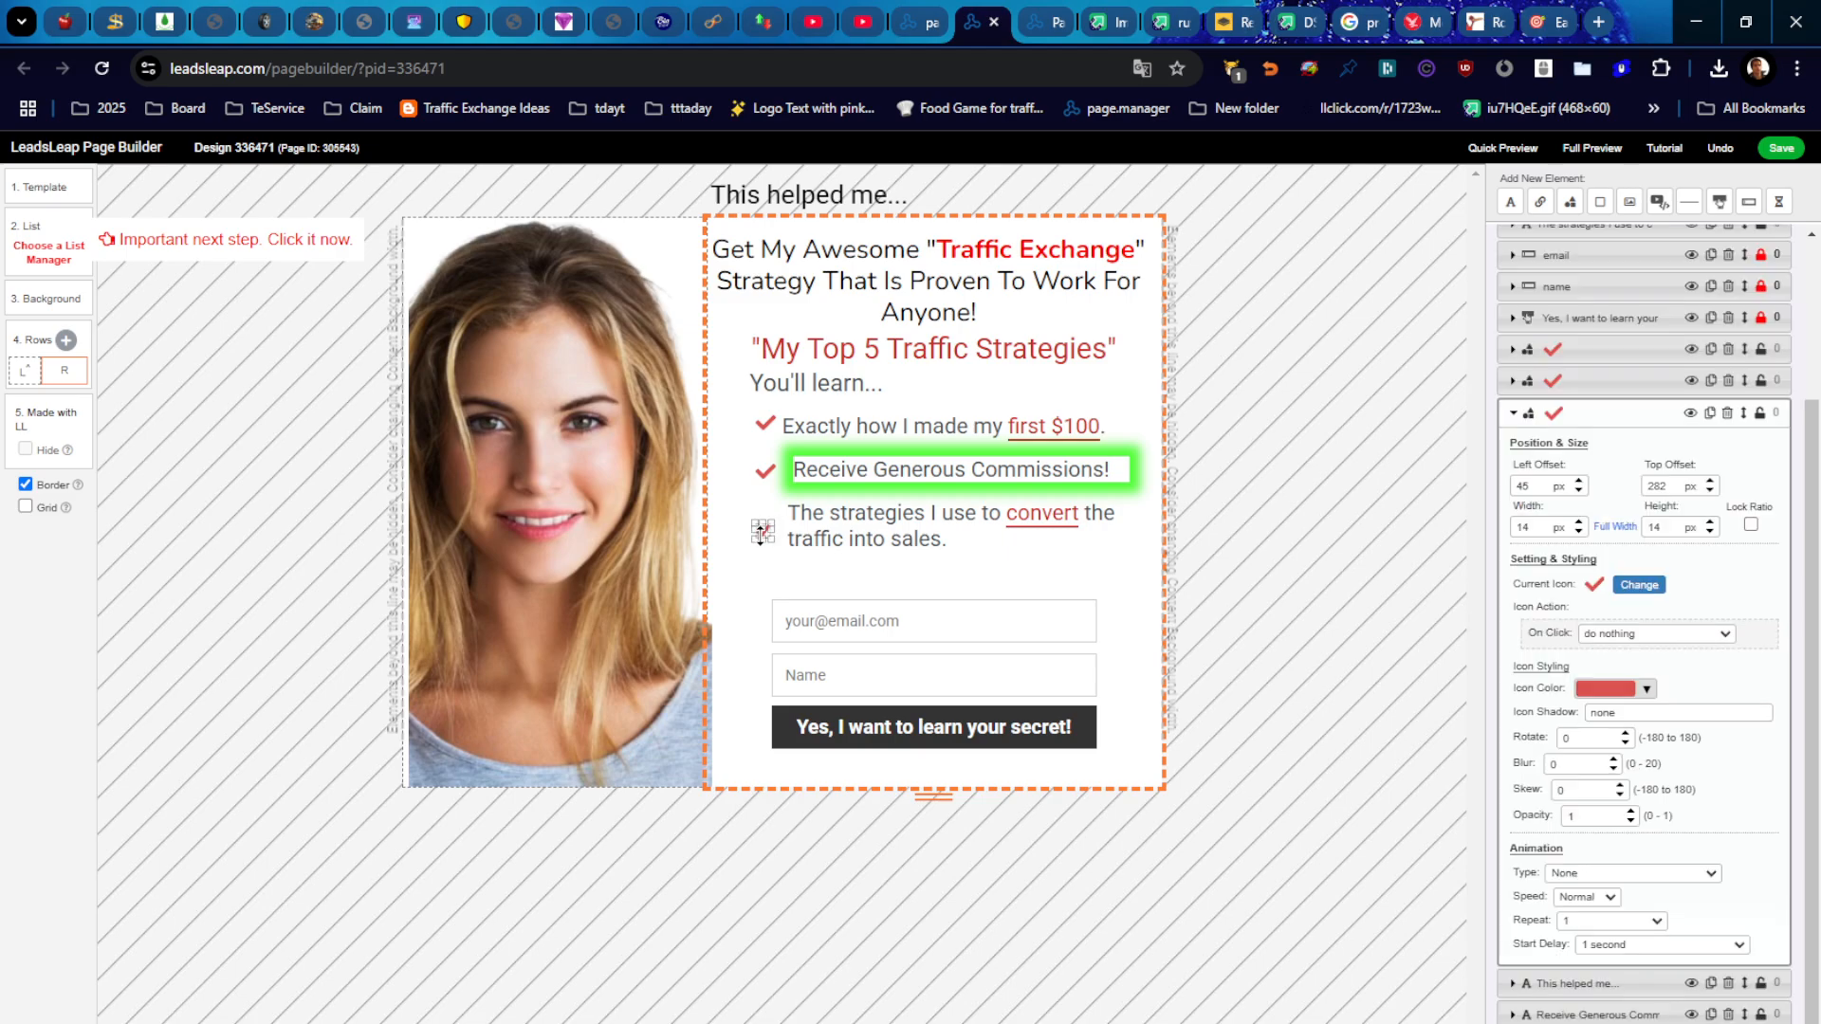
left_click_drag(761, 527, 762, 522)
Step: Choose SendSteed as the list manager and assign the "Traffic Exchanges" list to the opt-in form
left_click(42, 255)
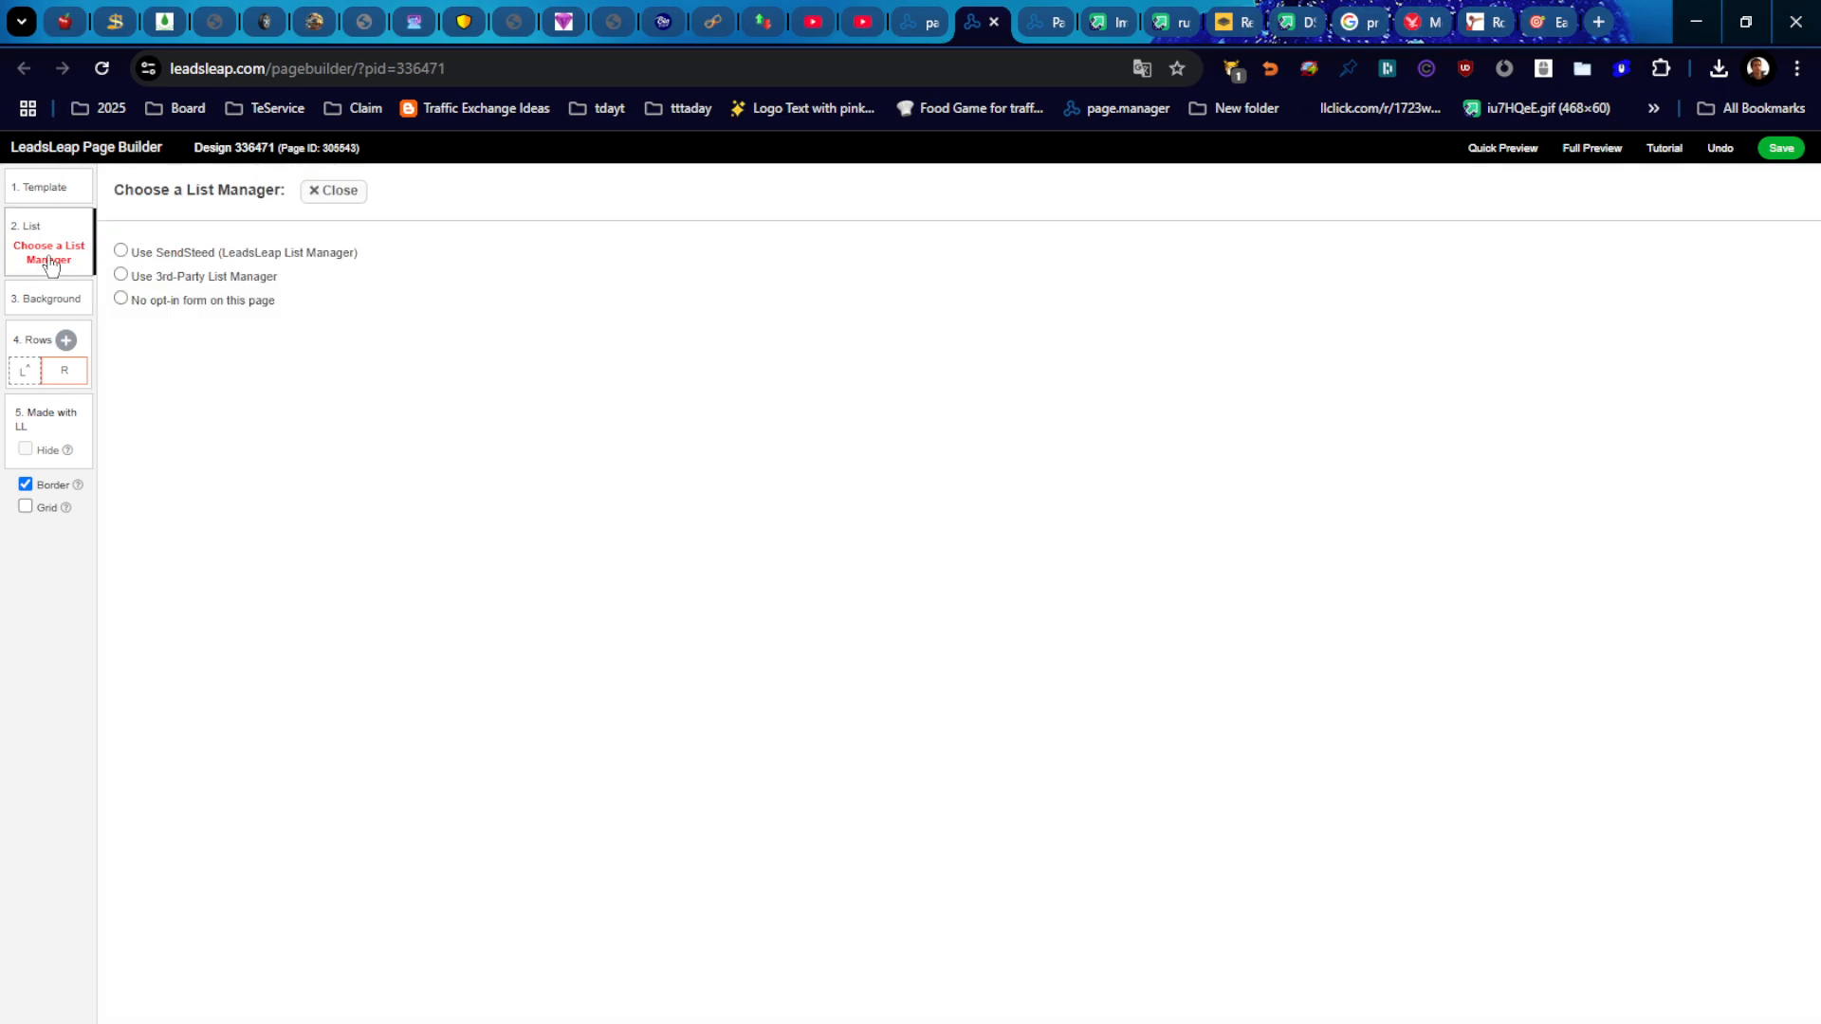
left_click(221, 253)
left_click(550, 279)
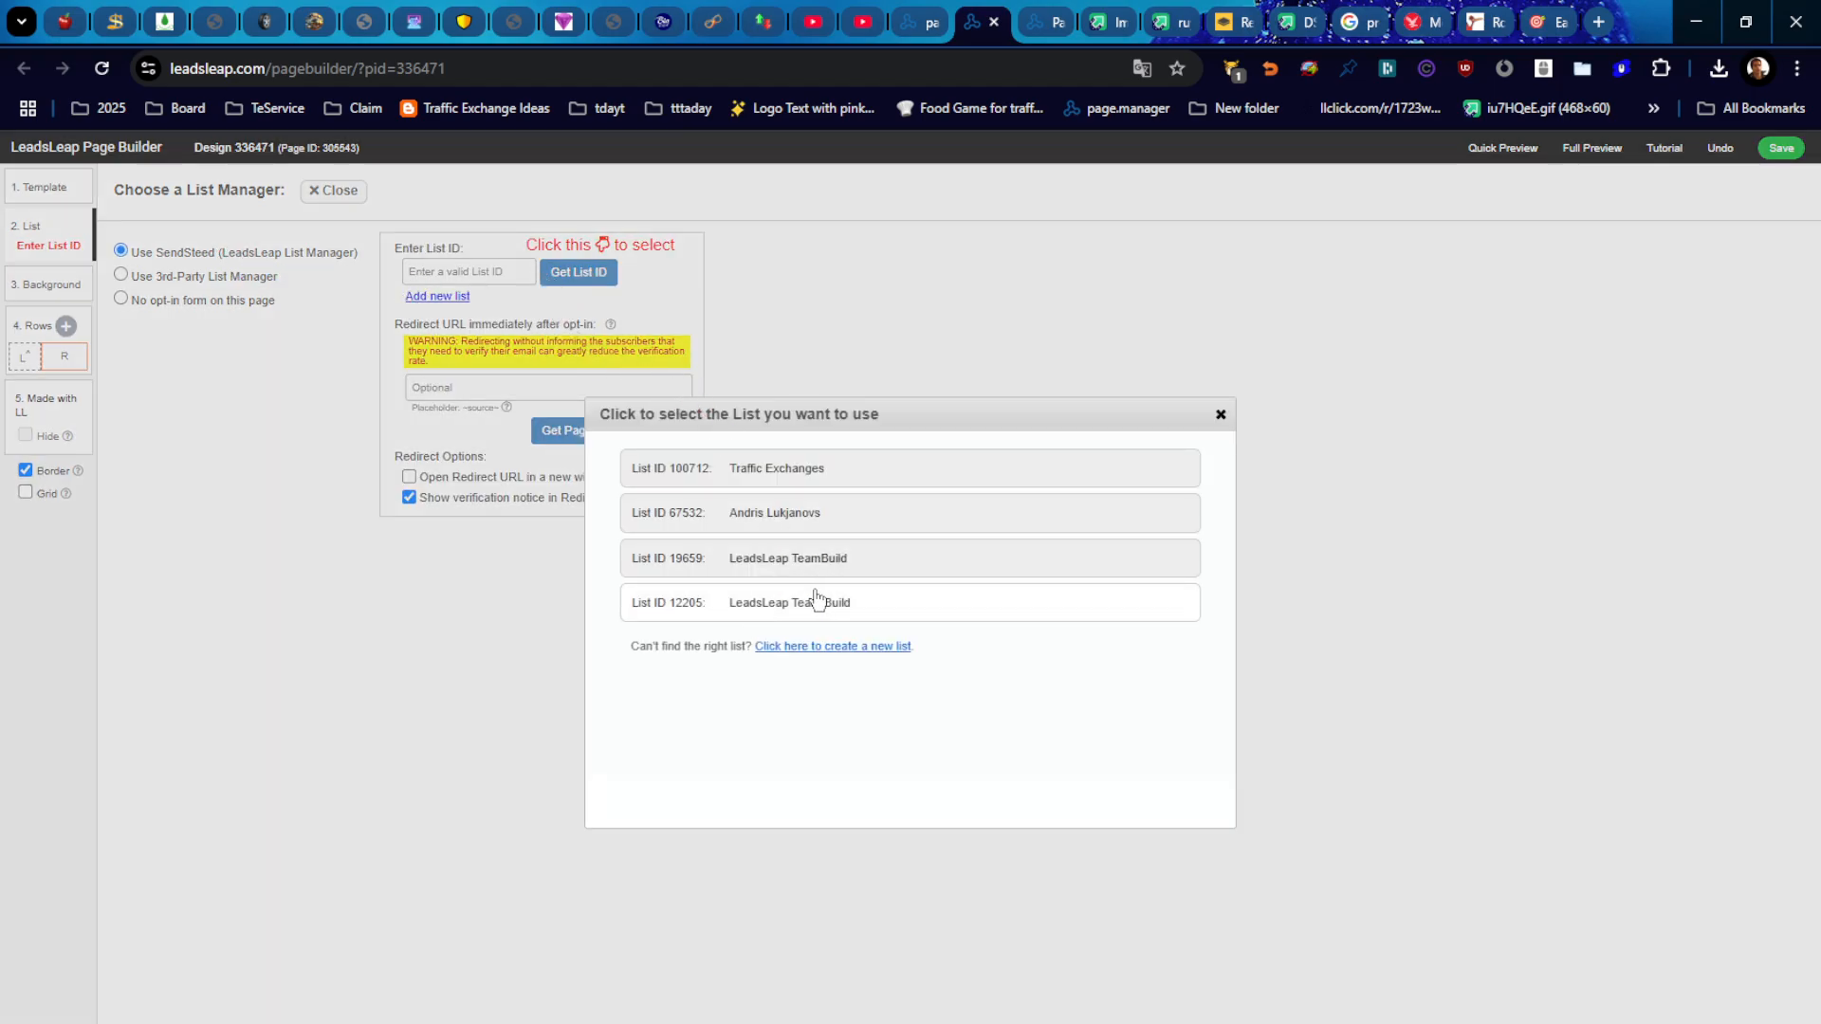
left_click(777, 475)
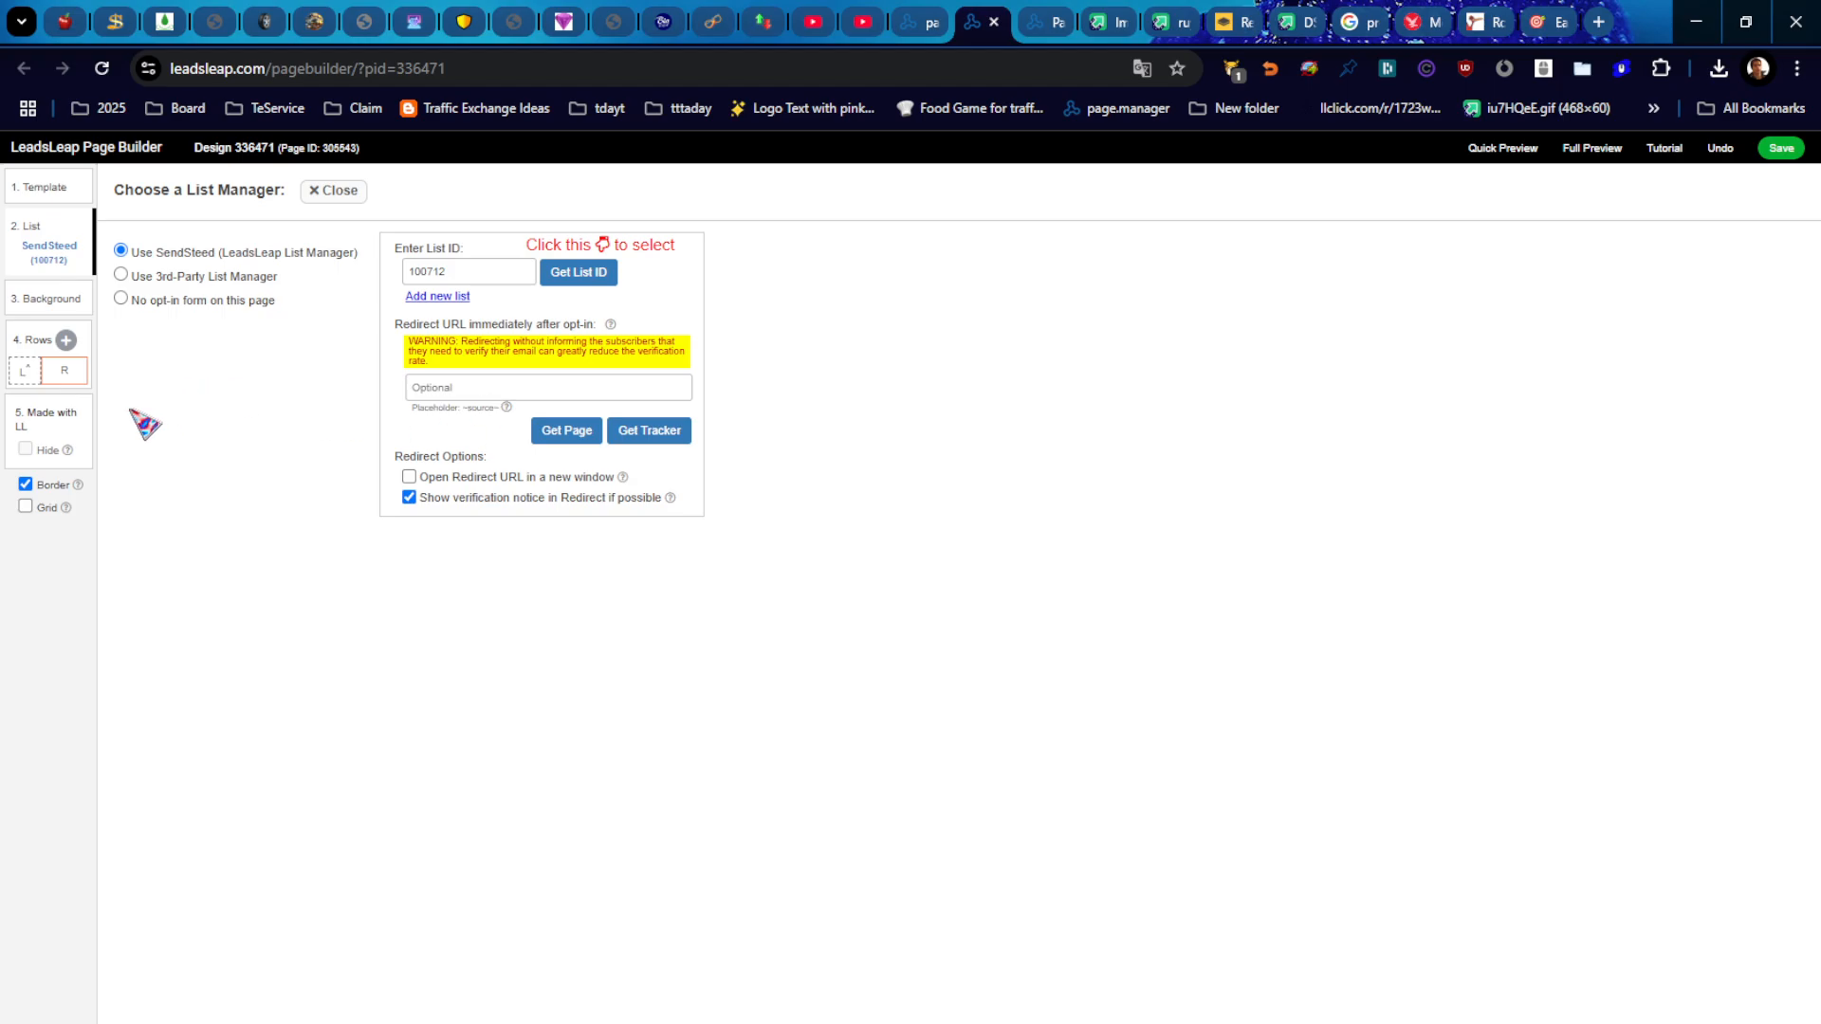
left_click(57, 192)
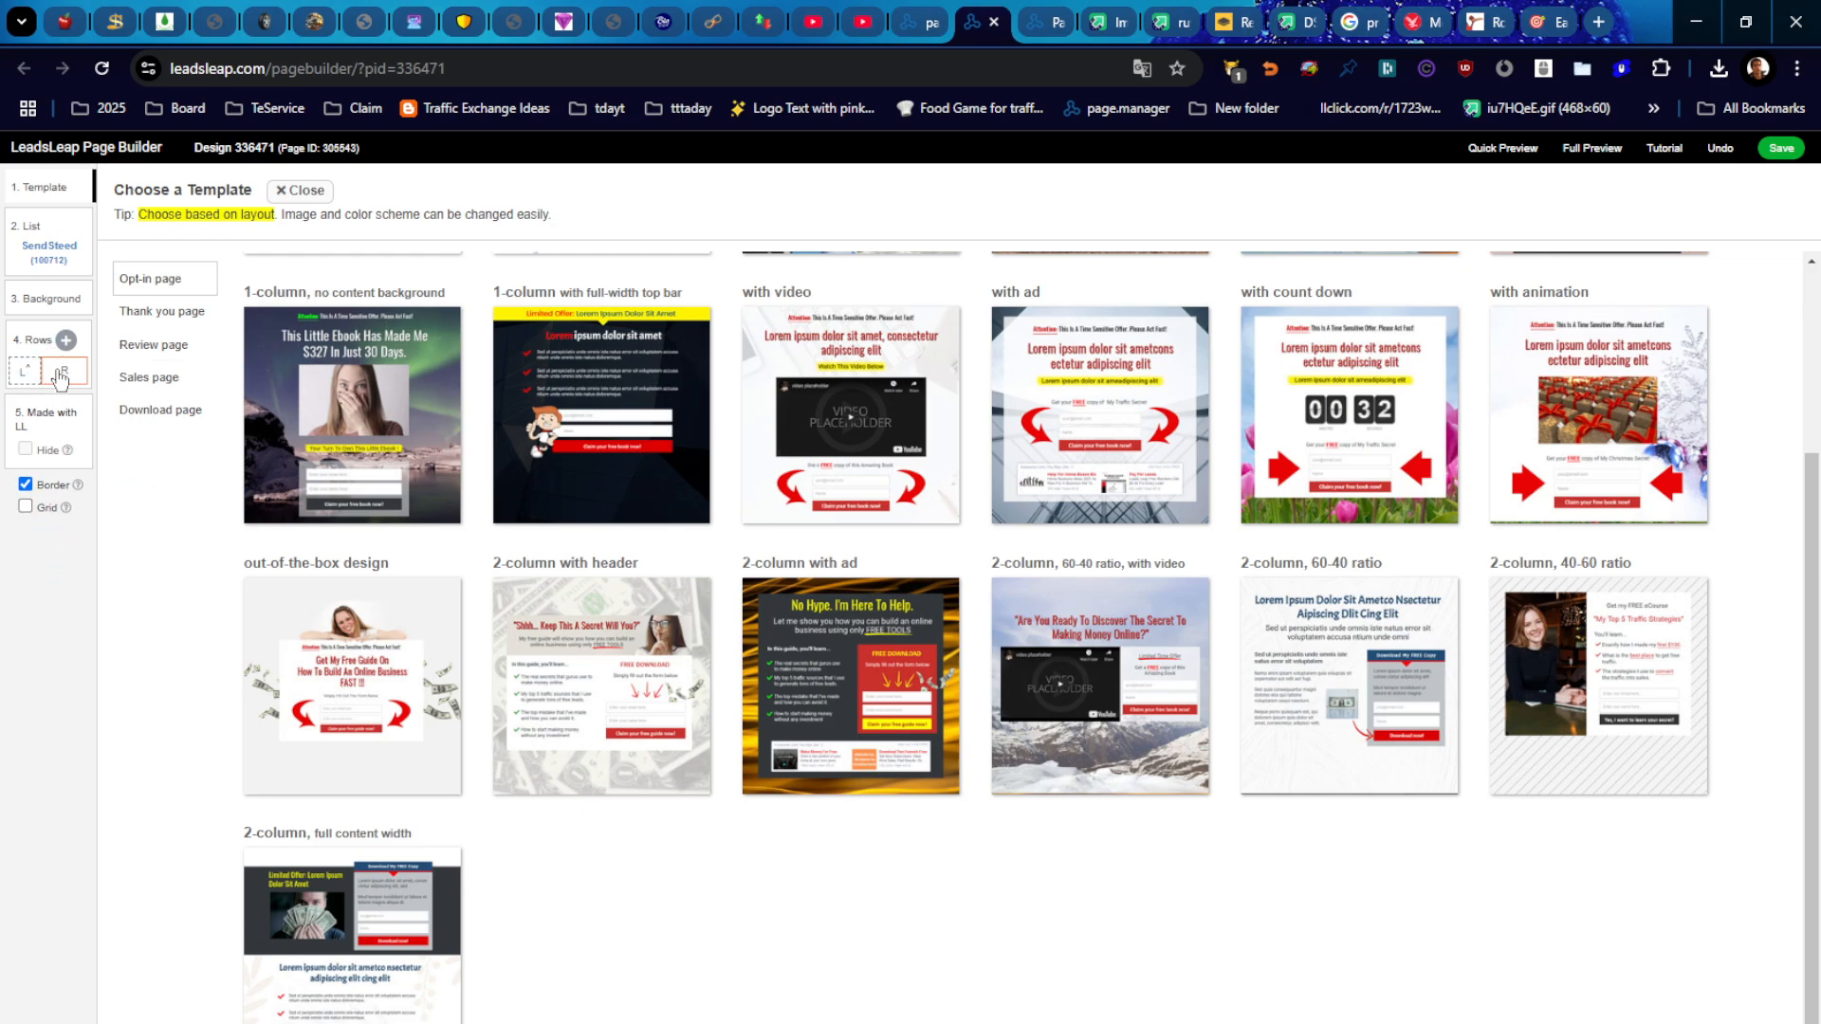
left_click(57, 371)
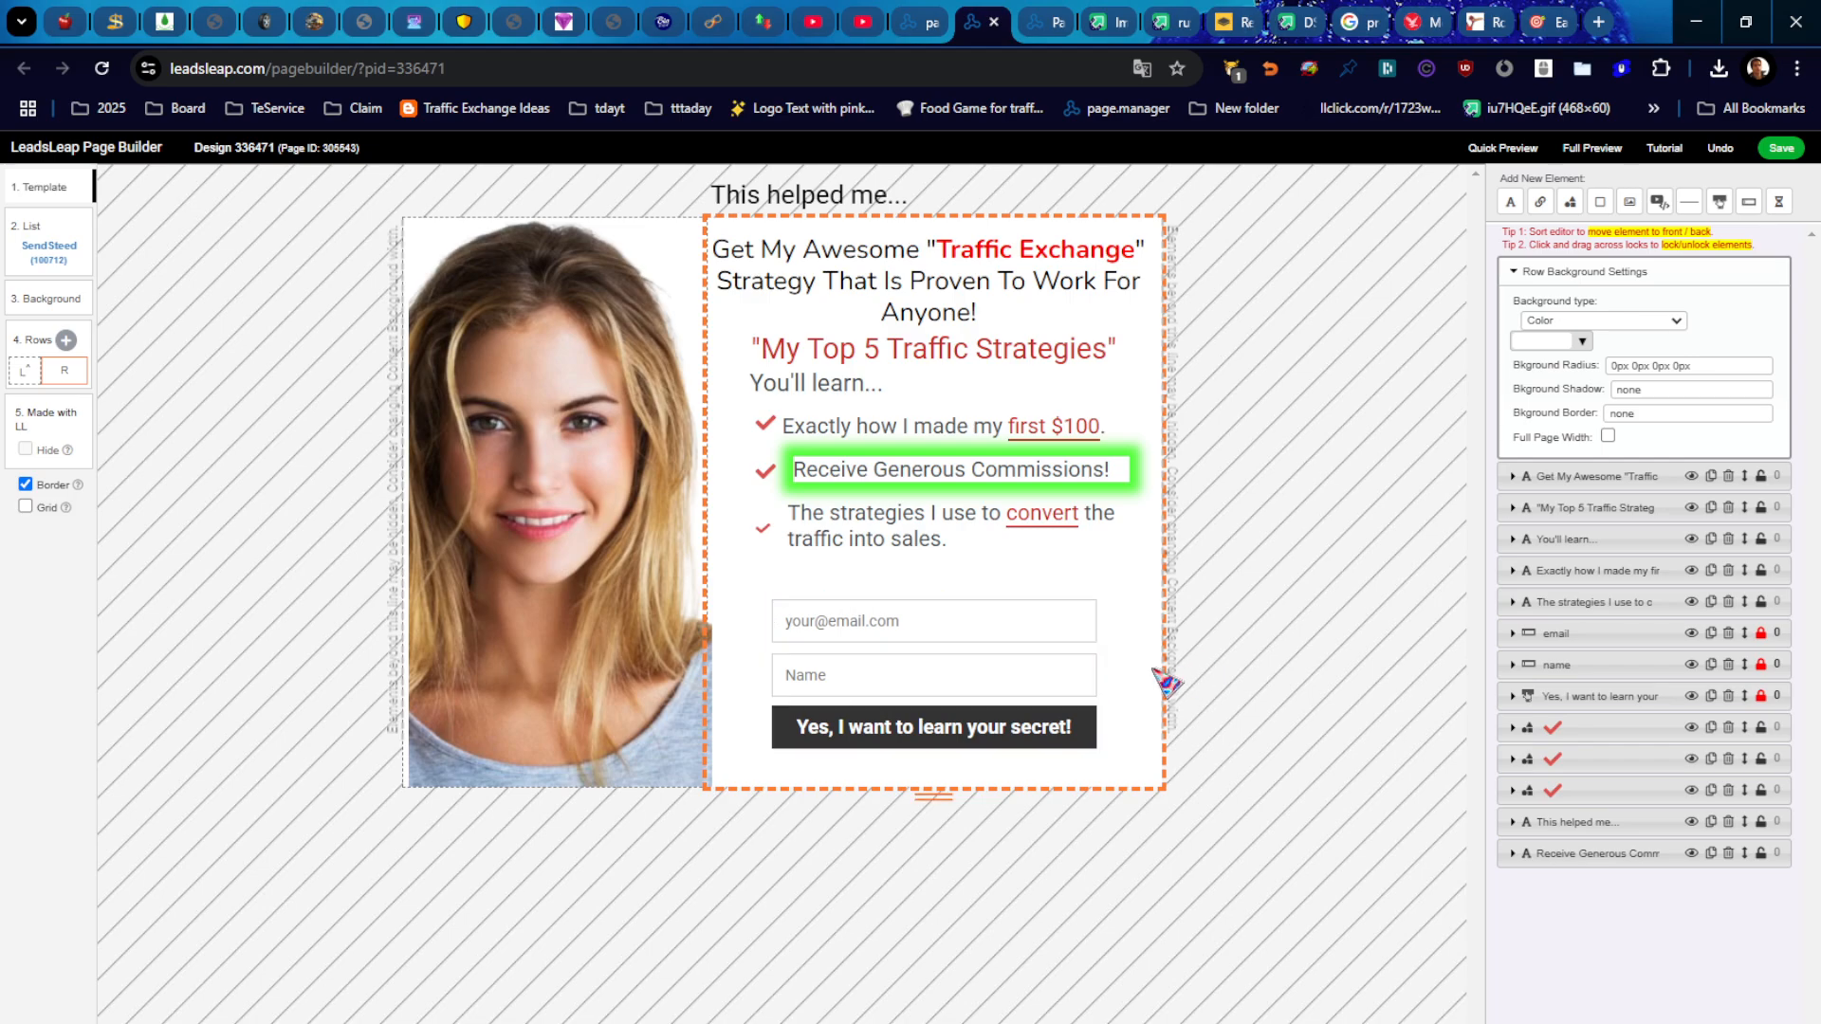
left_click(1316, 634)
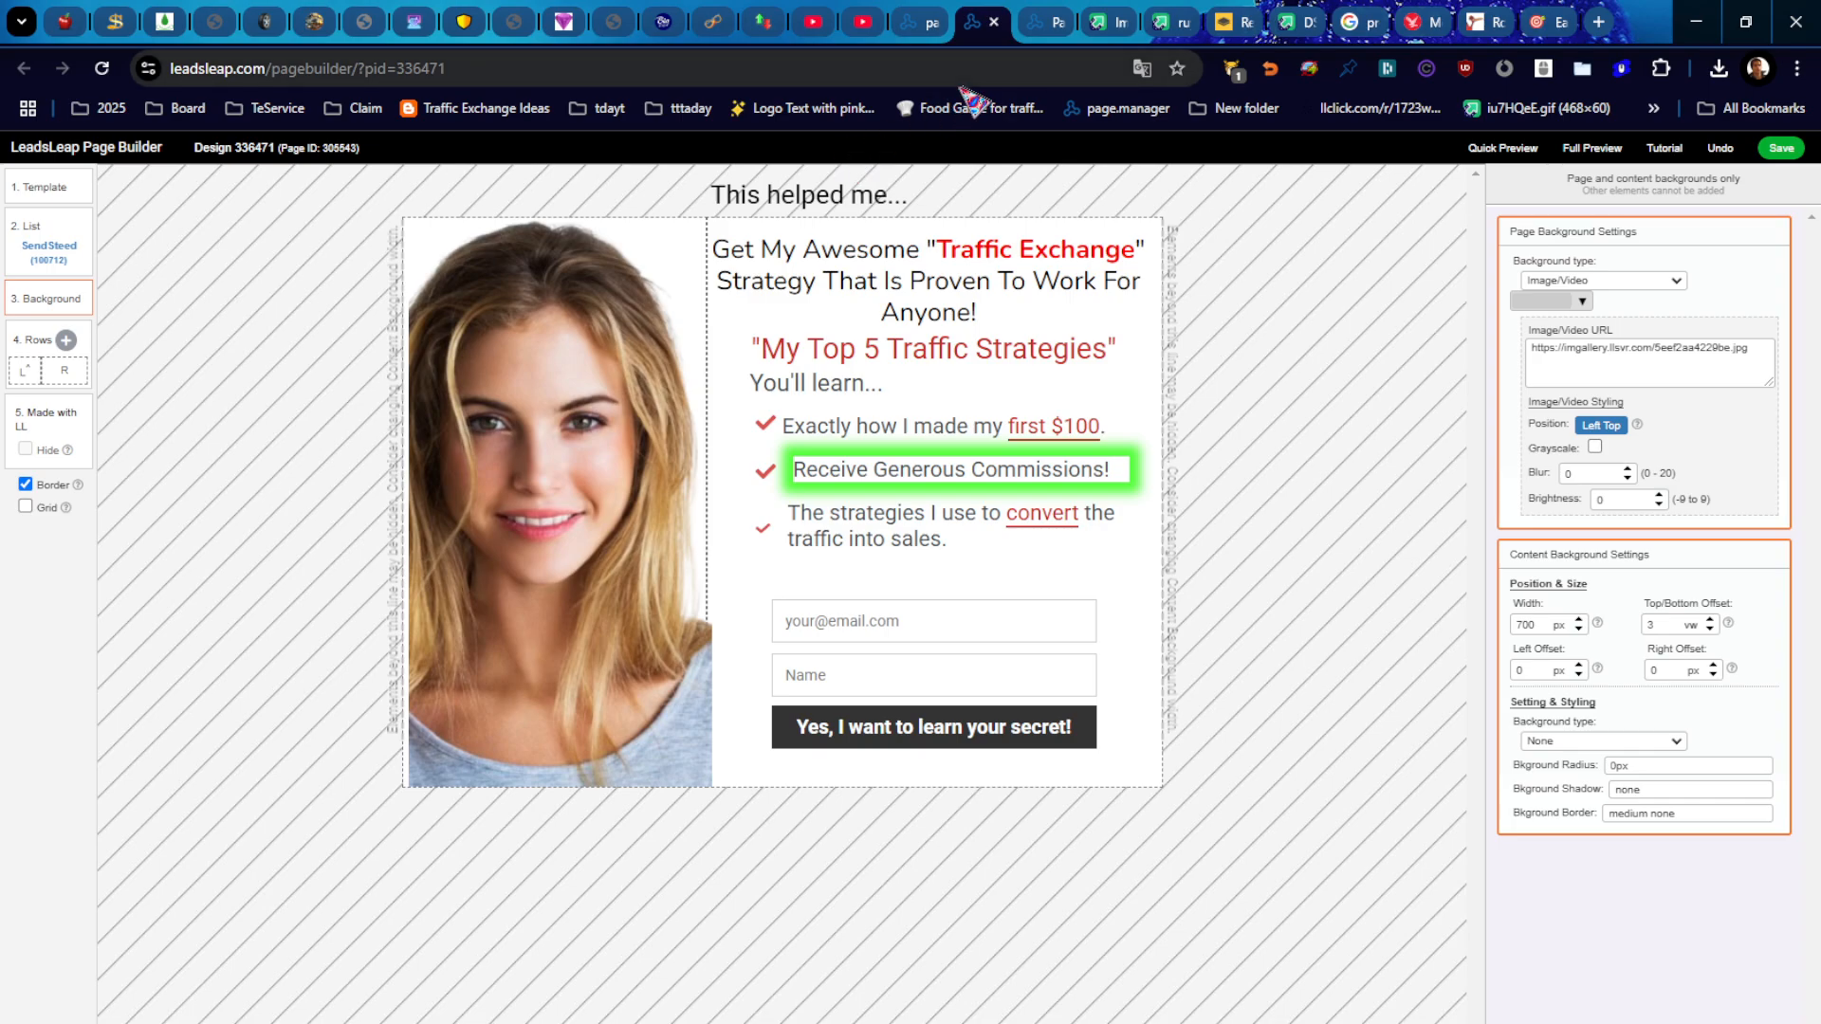
Step: Open textstudio.com in a new browser tab beside the page builder
right_click(976, 29)
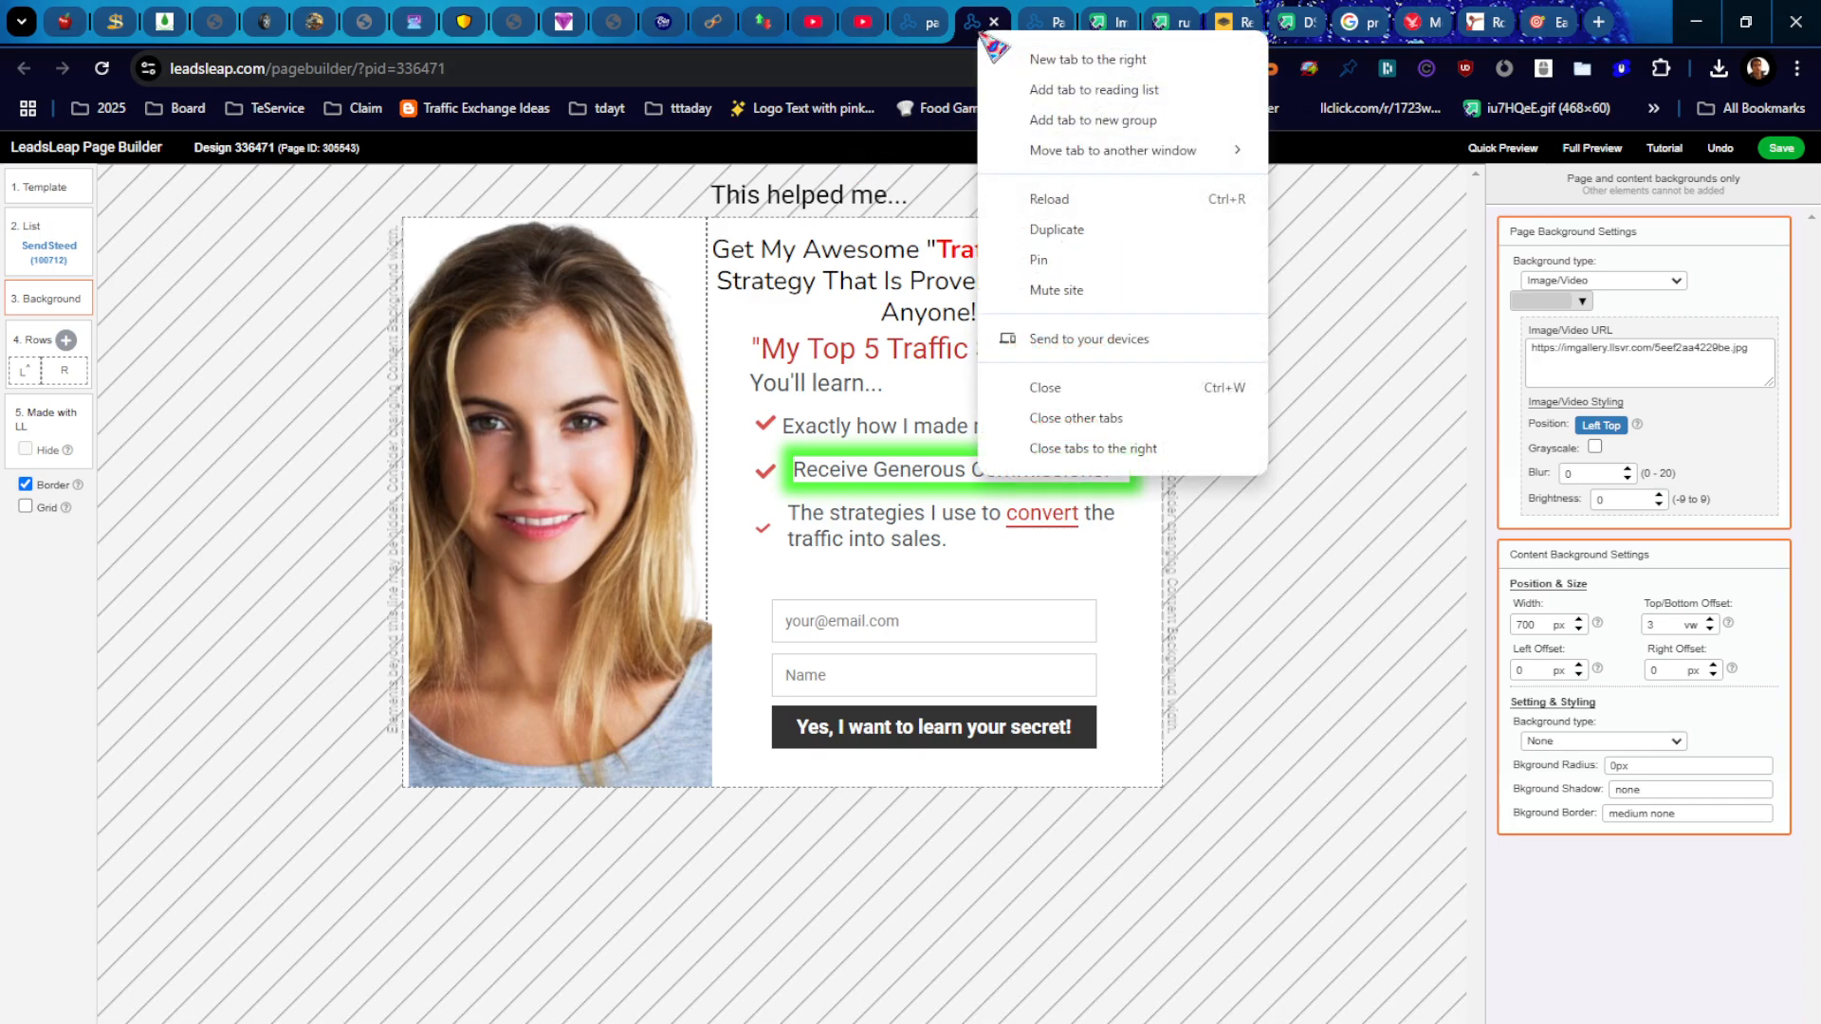
left_click(1043, 60)
type("text")
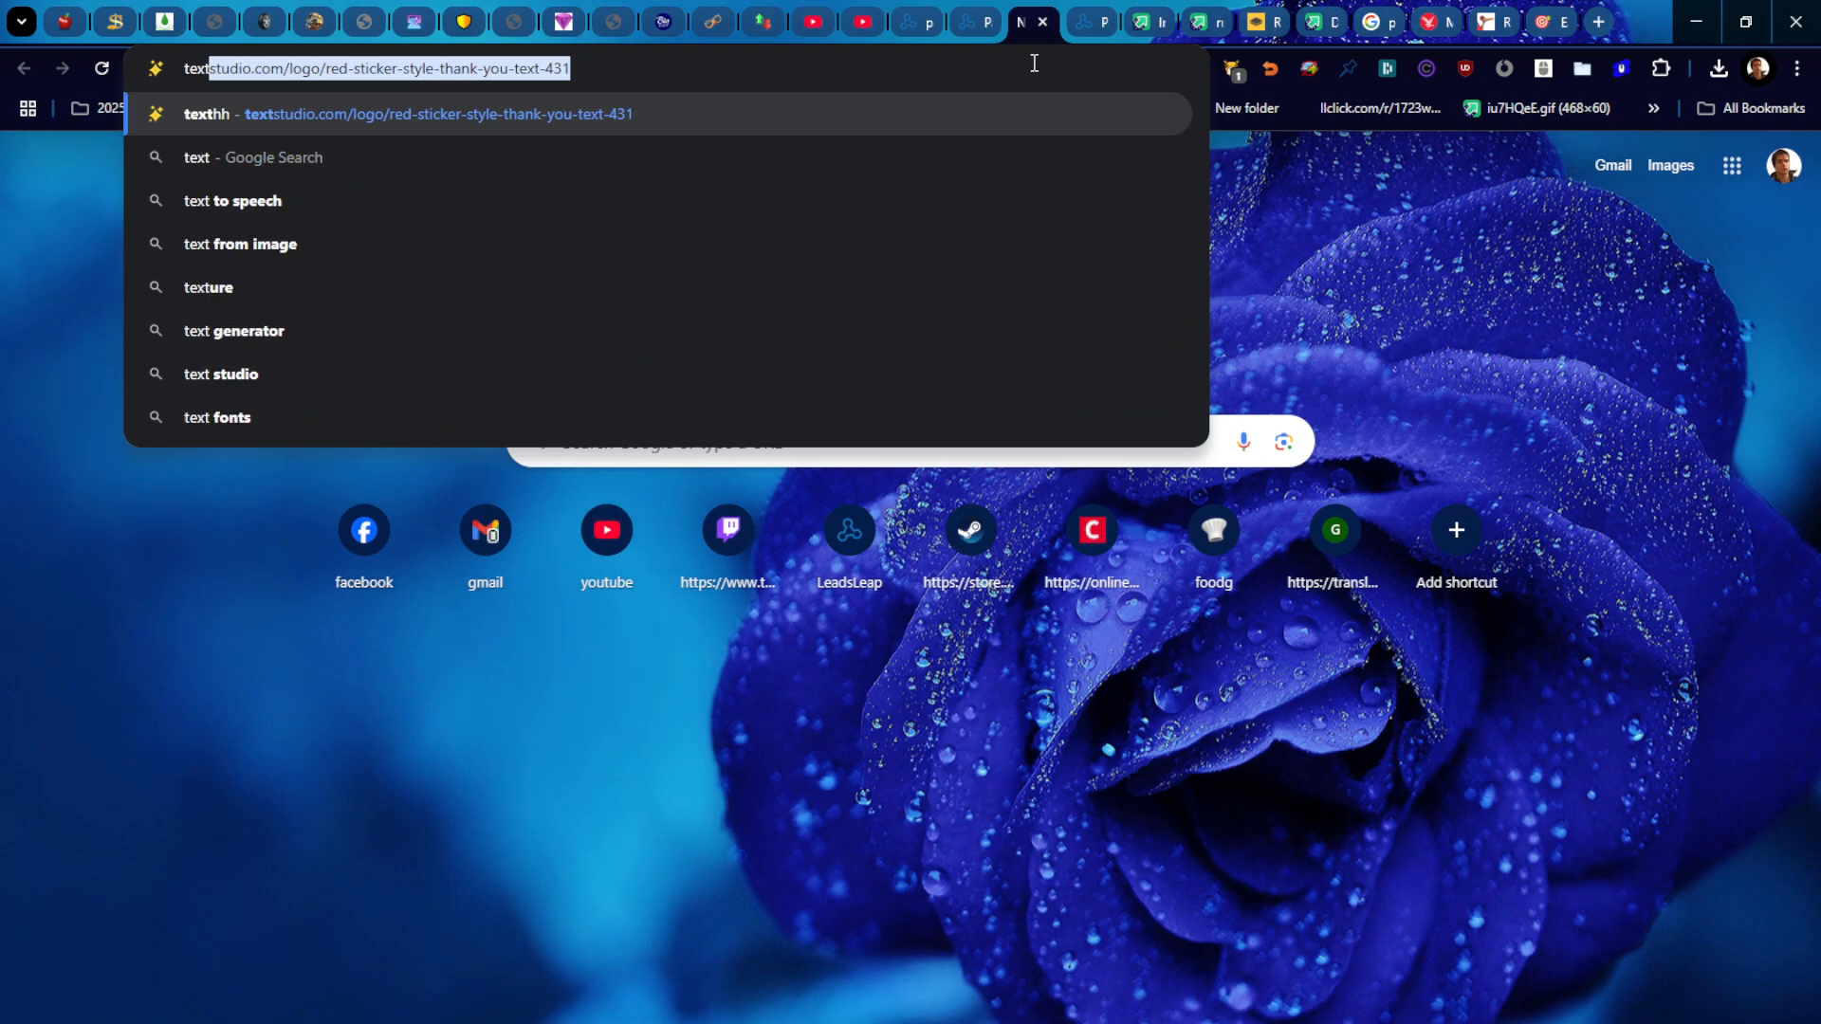
type("studio.com")
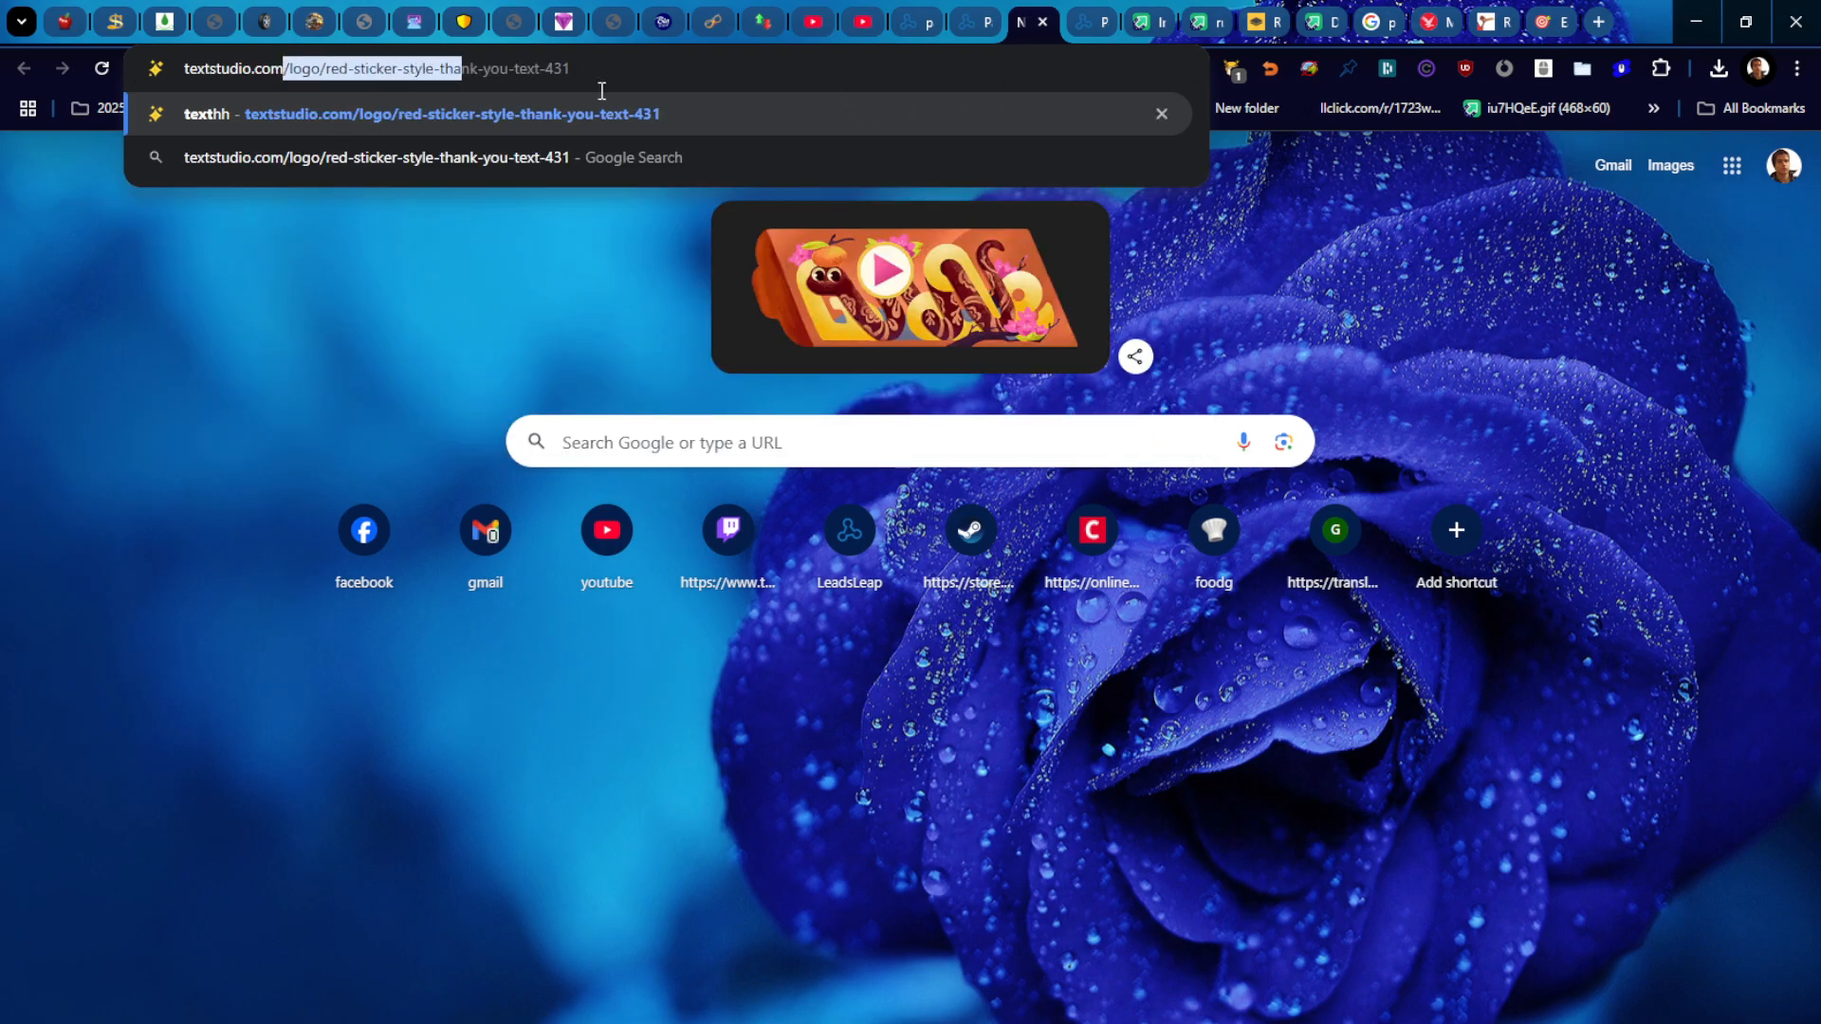
key("Delete")
key("Return")
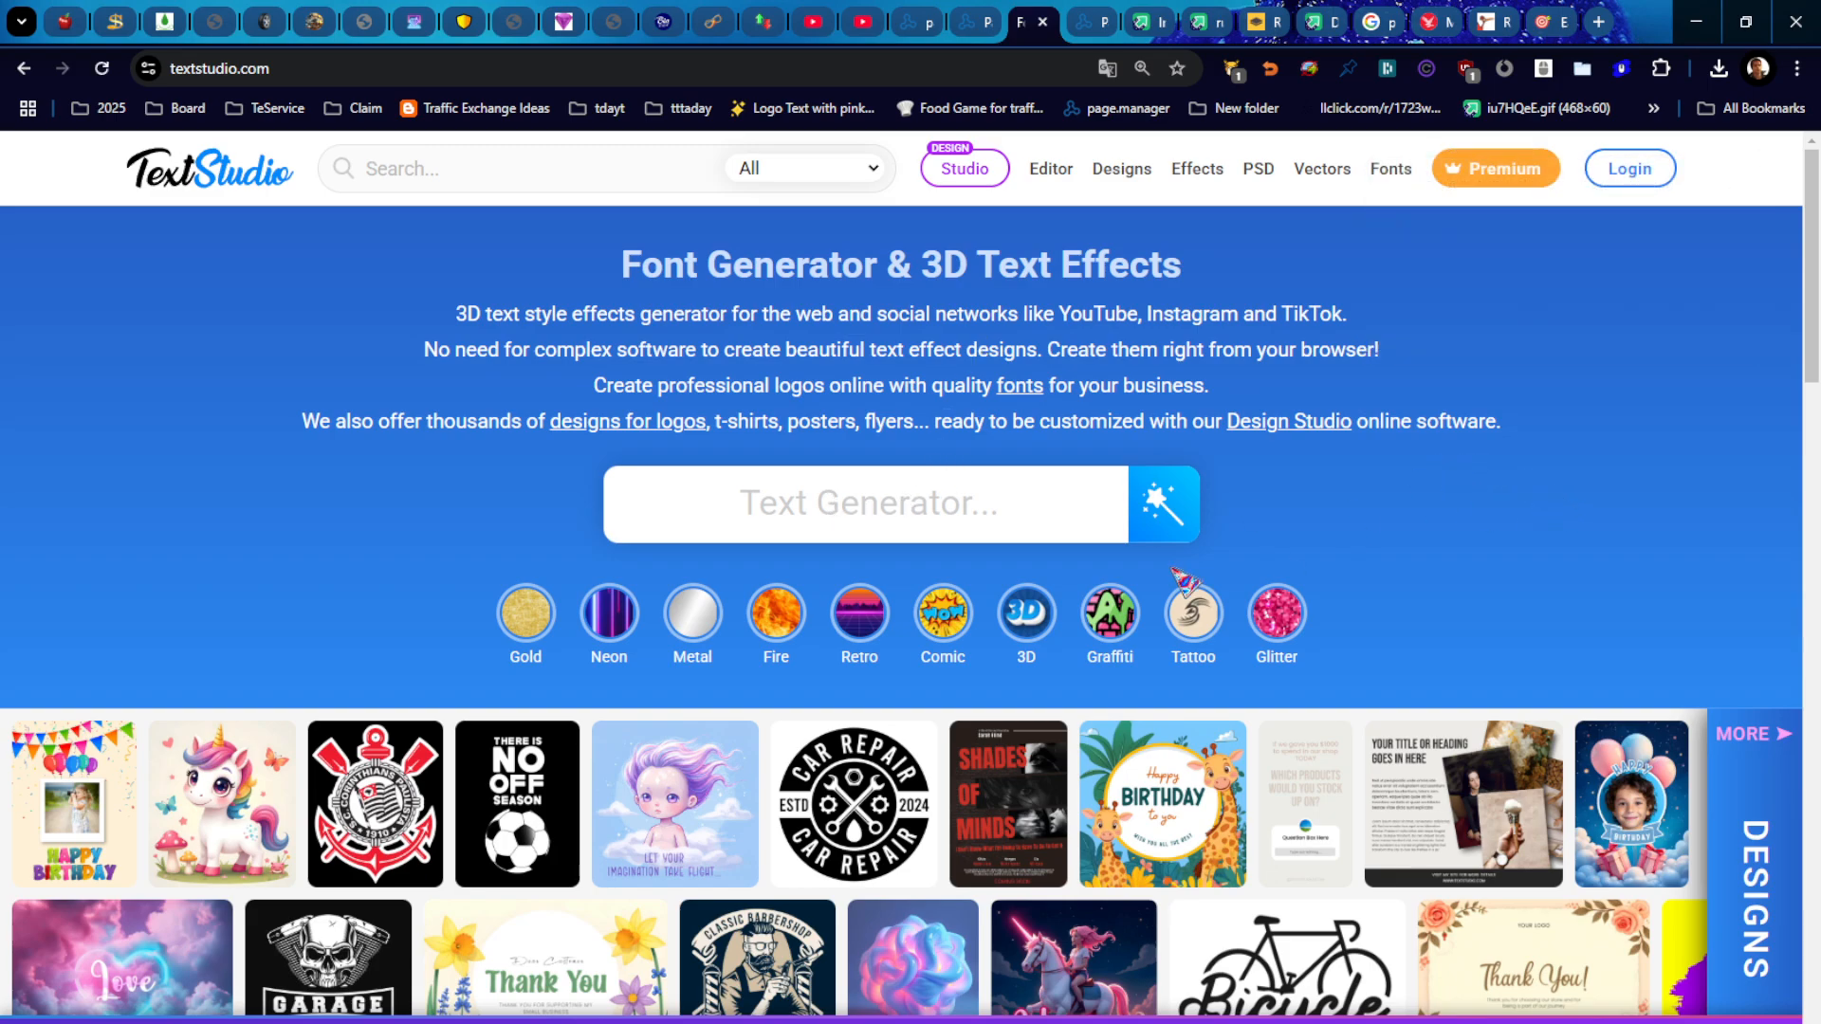
left_click(473, 175)
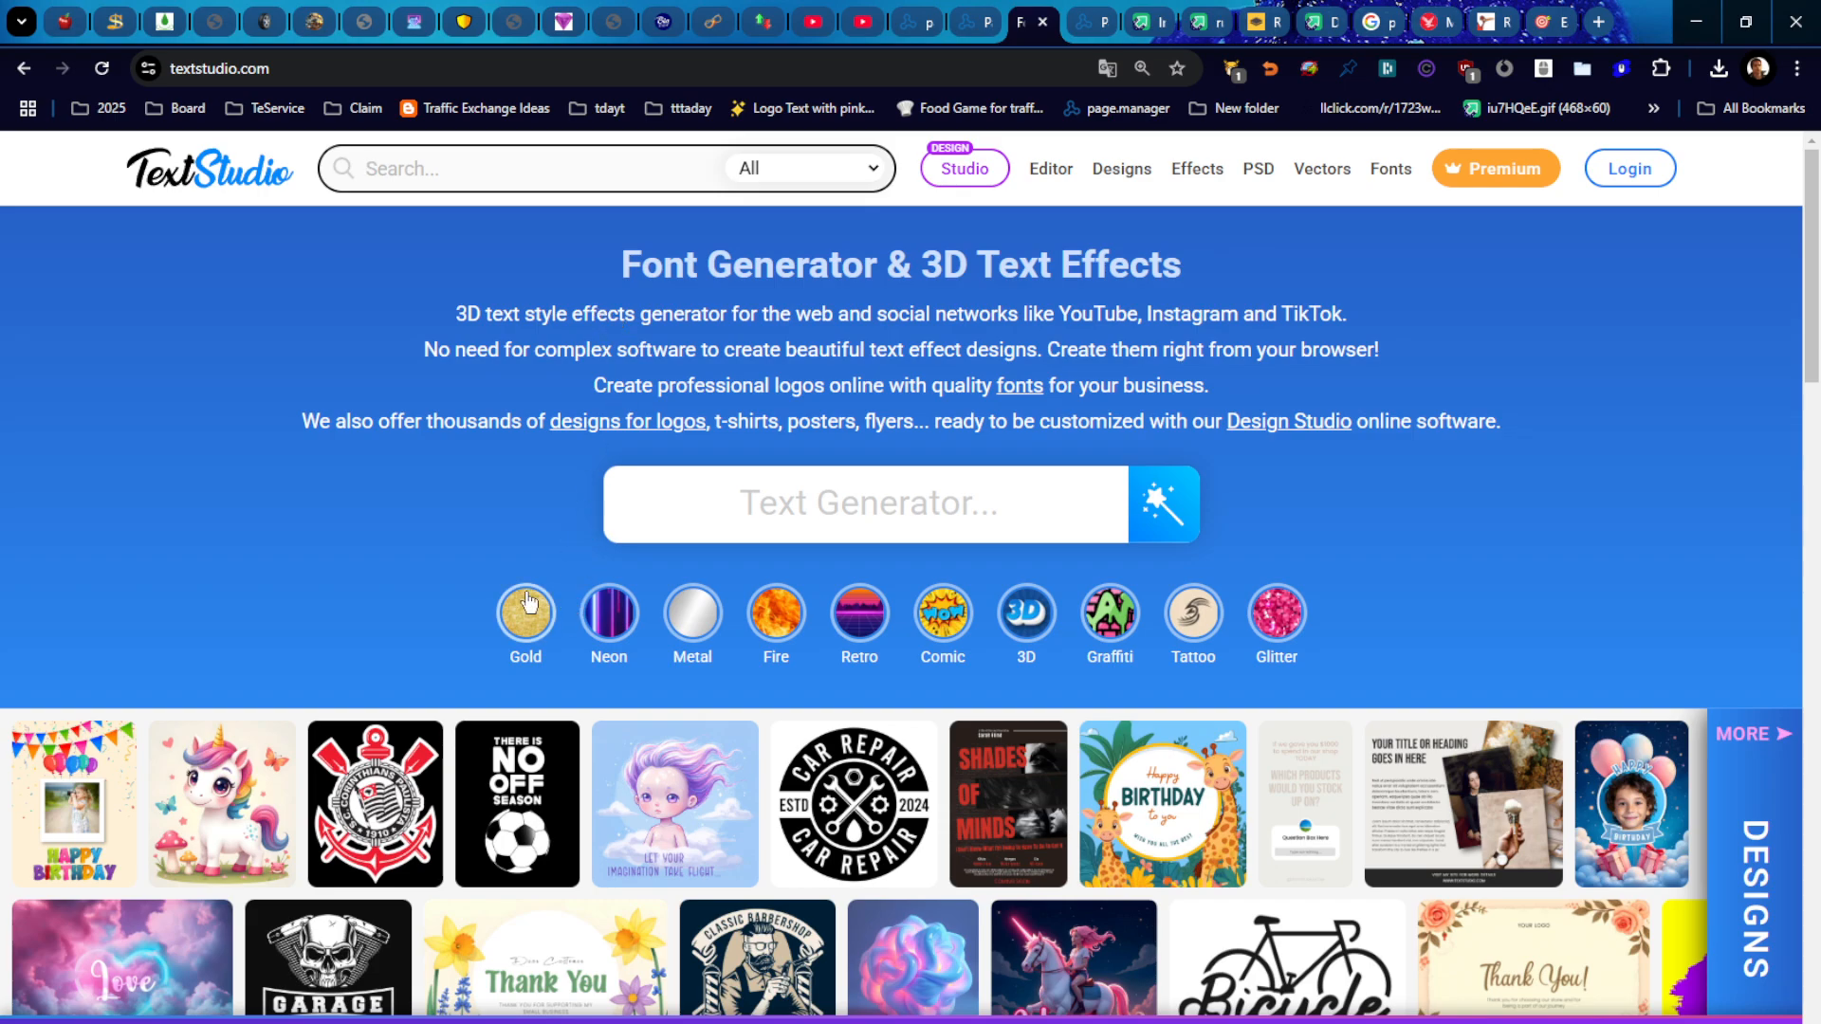
left_click(1181, 517)
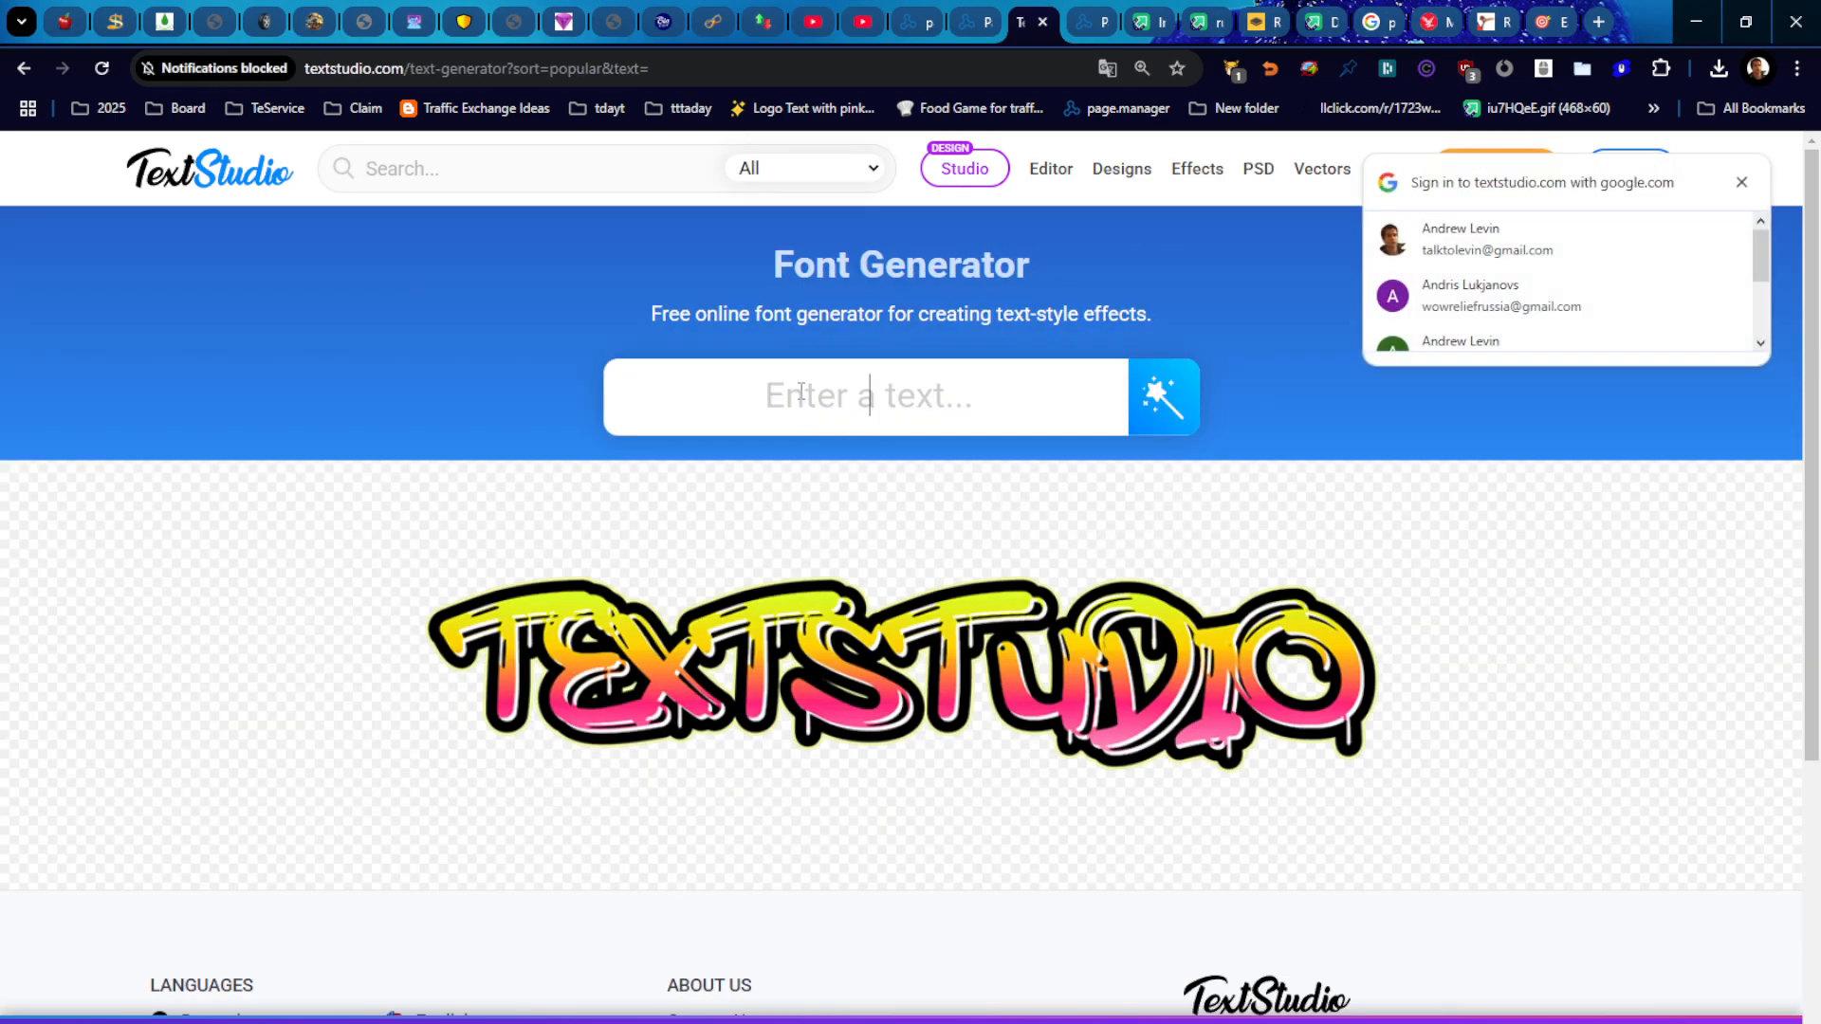
left_click(24, 68)
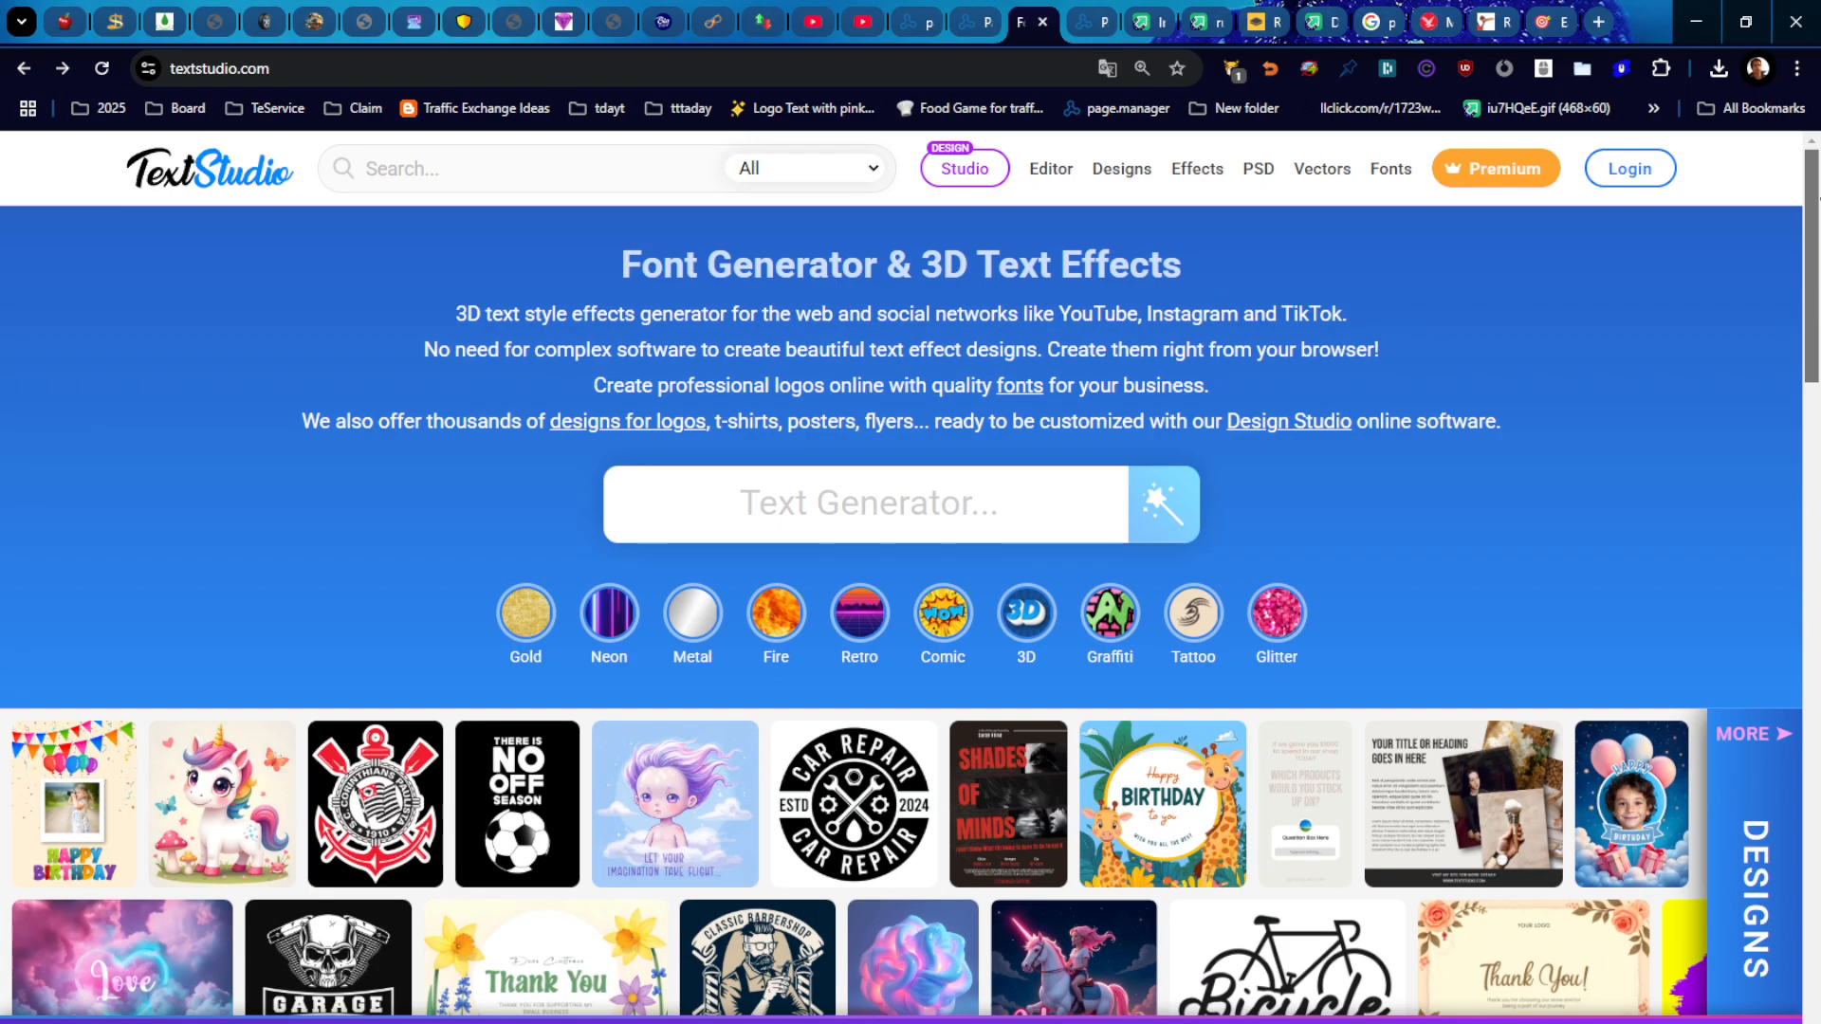
Step: Browse the TextStudio text effects and open the red "COMIC!" style
left_click_drag(1814, 251, 1810, 828)
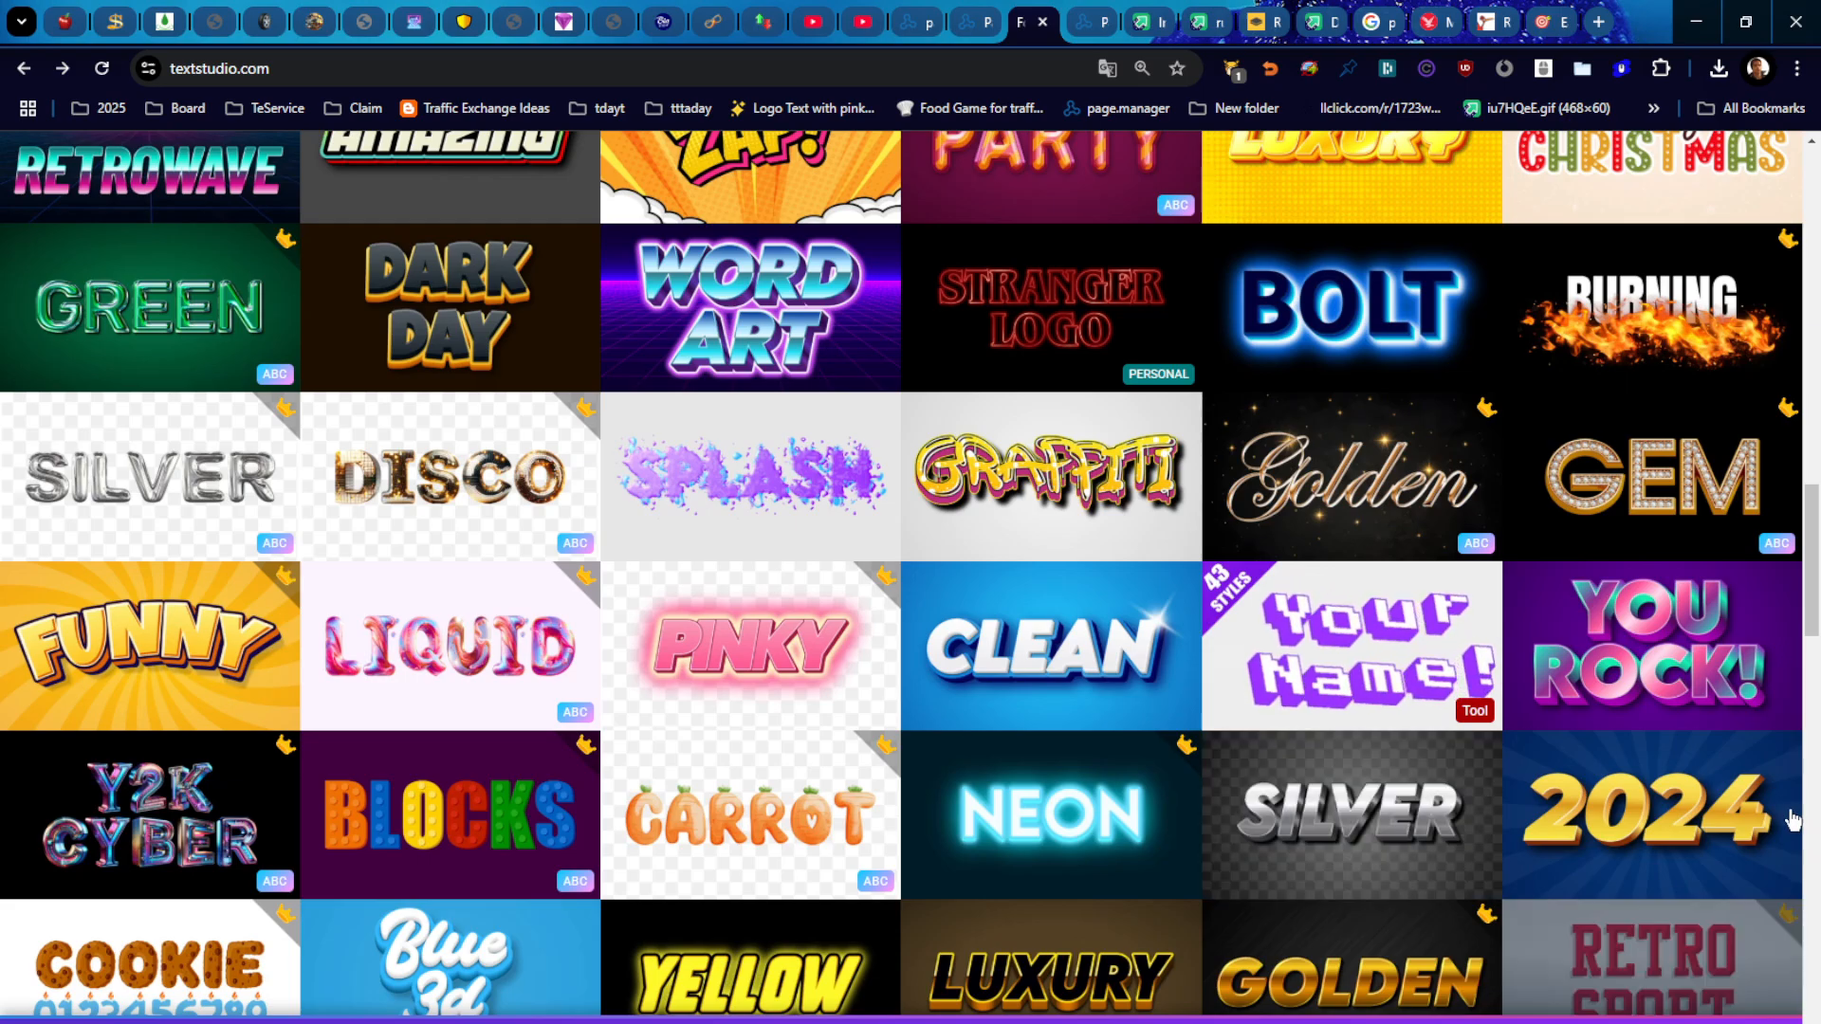
left_click(1809, 752)
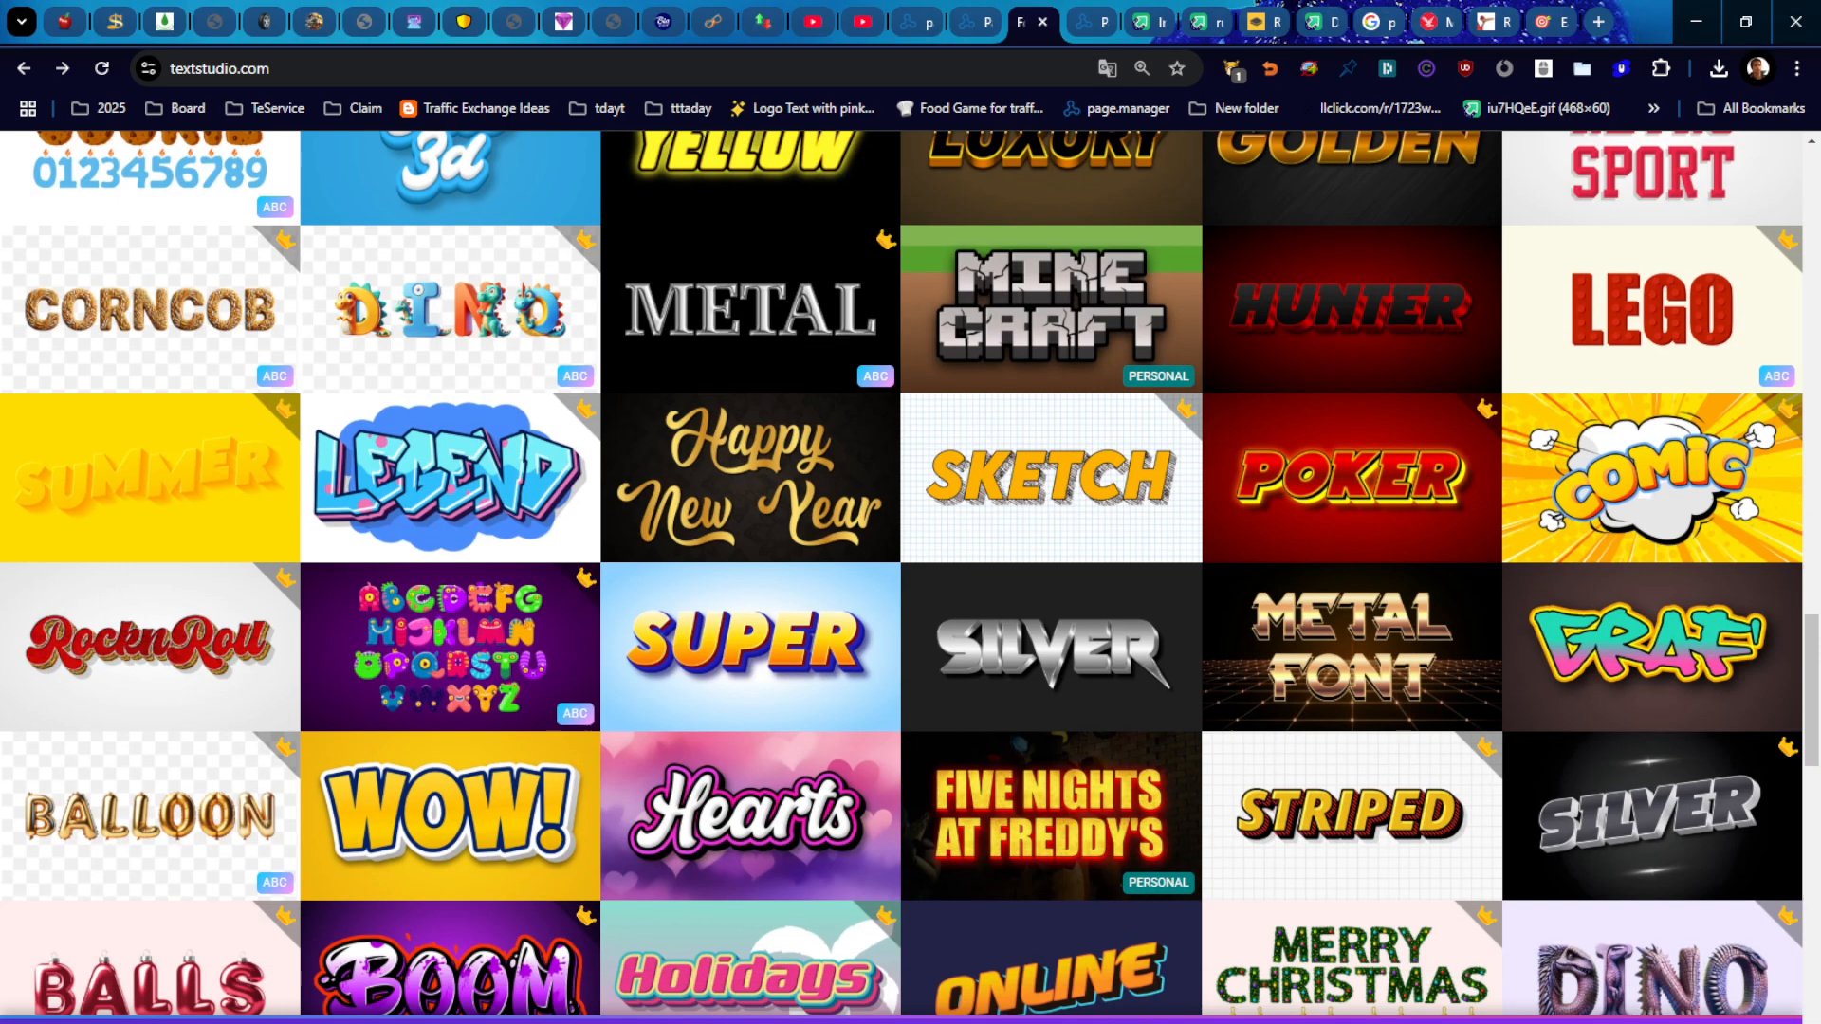
scroll(911, 569, "down", 6)
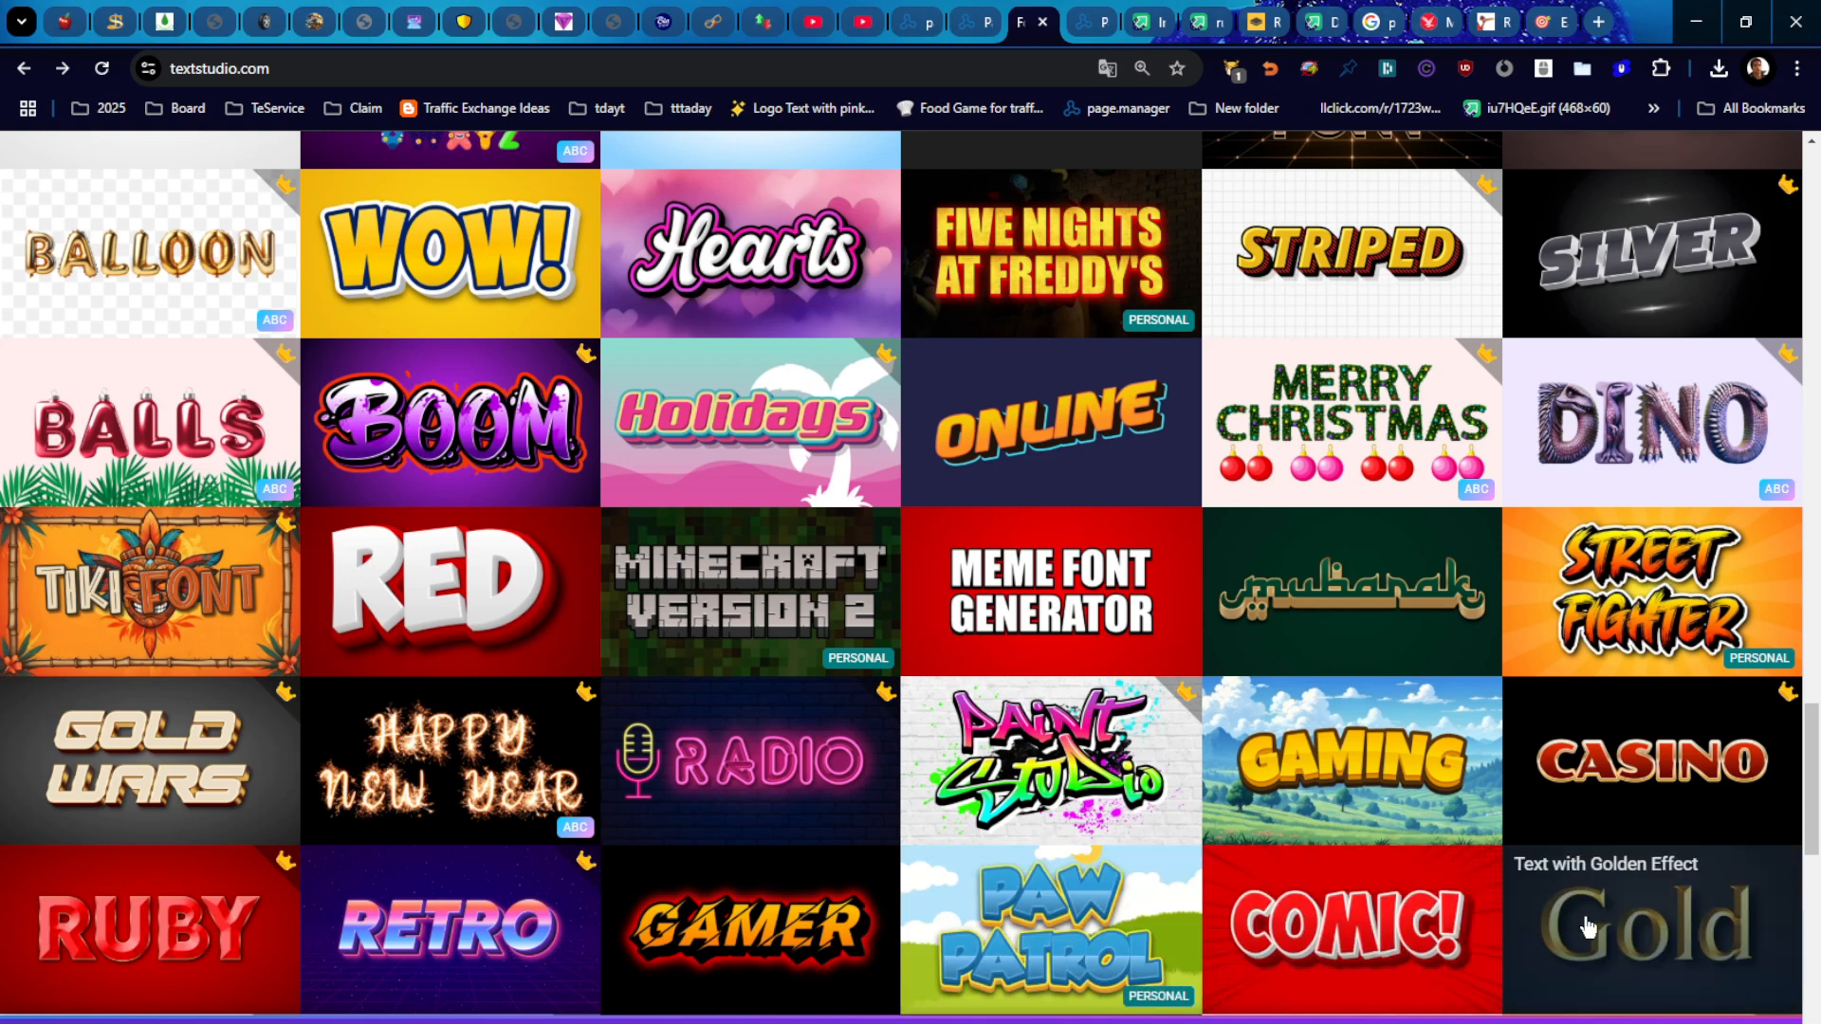
left_click(1347, 925)
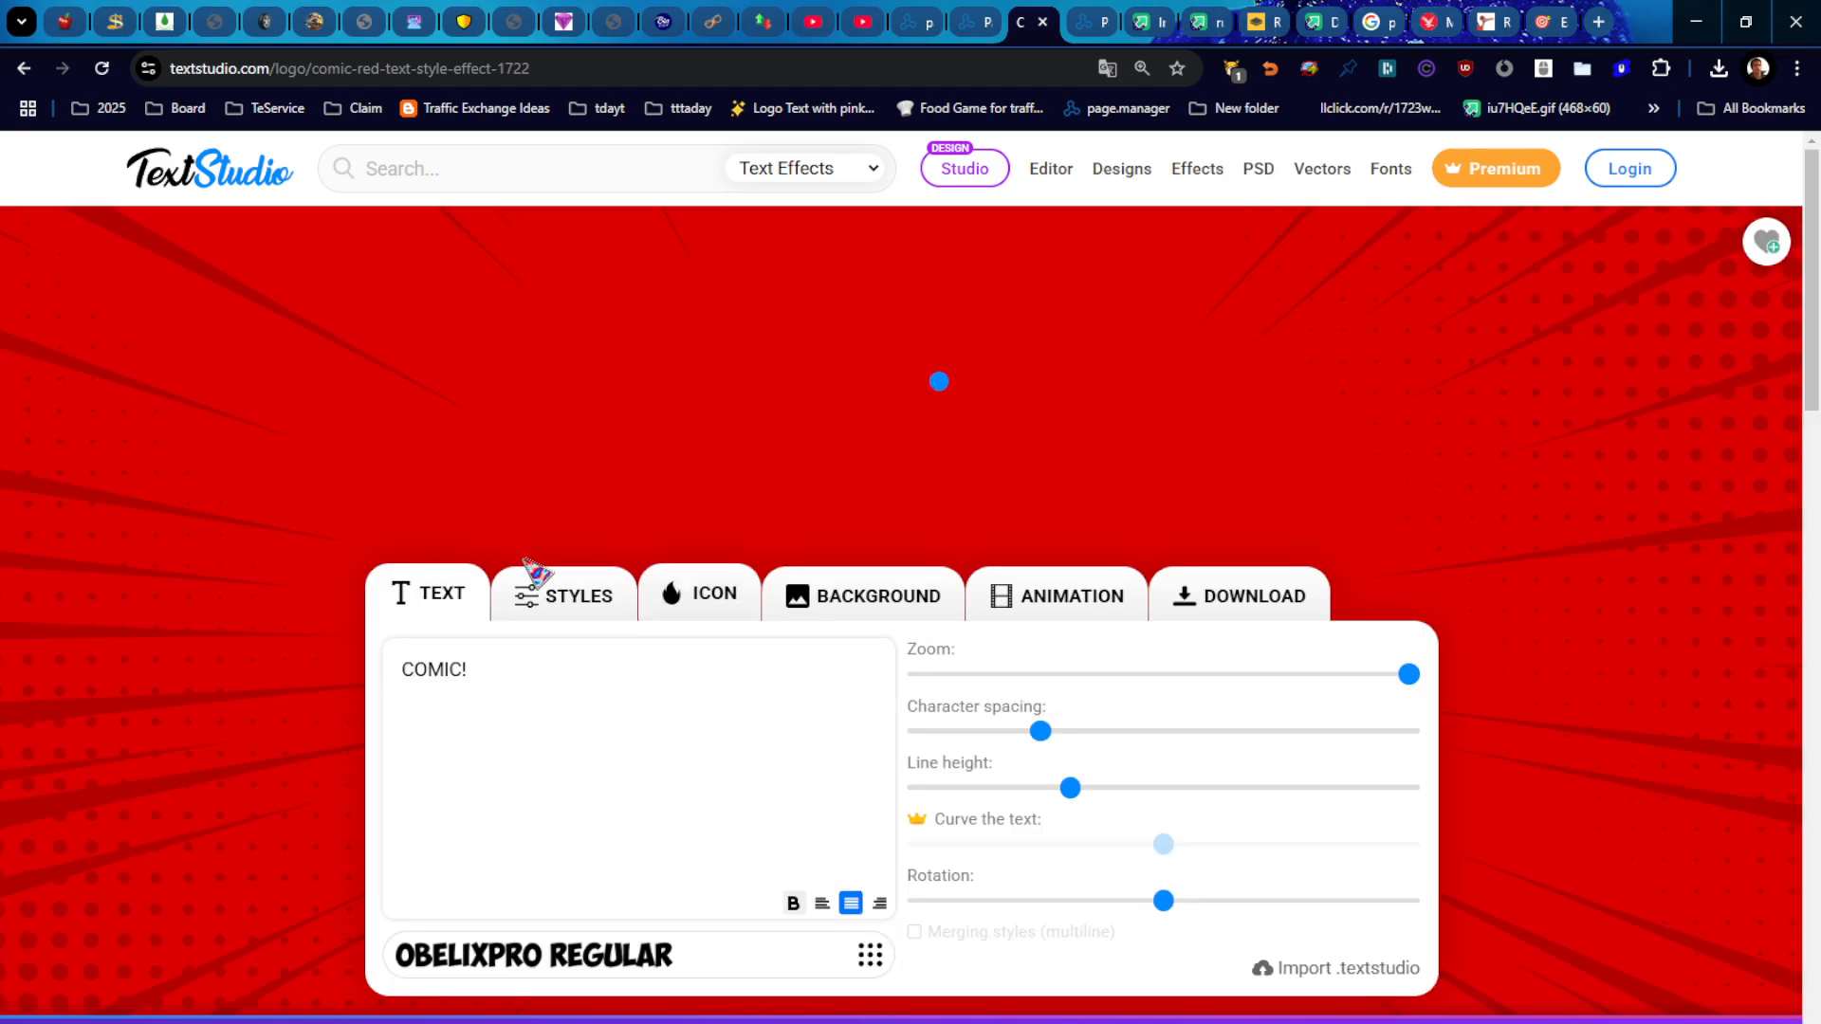
Step: Replace the sample text with "I LOve Traffic Exchanges" and apply the transparent preset background
left_click(540, 692)
left_click_drag(541, 692, 389, 676)
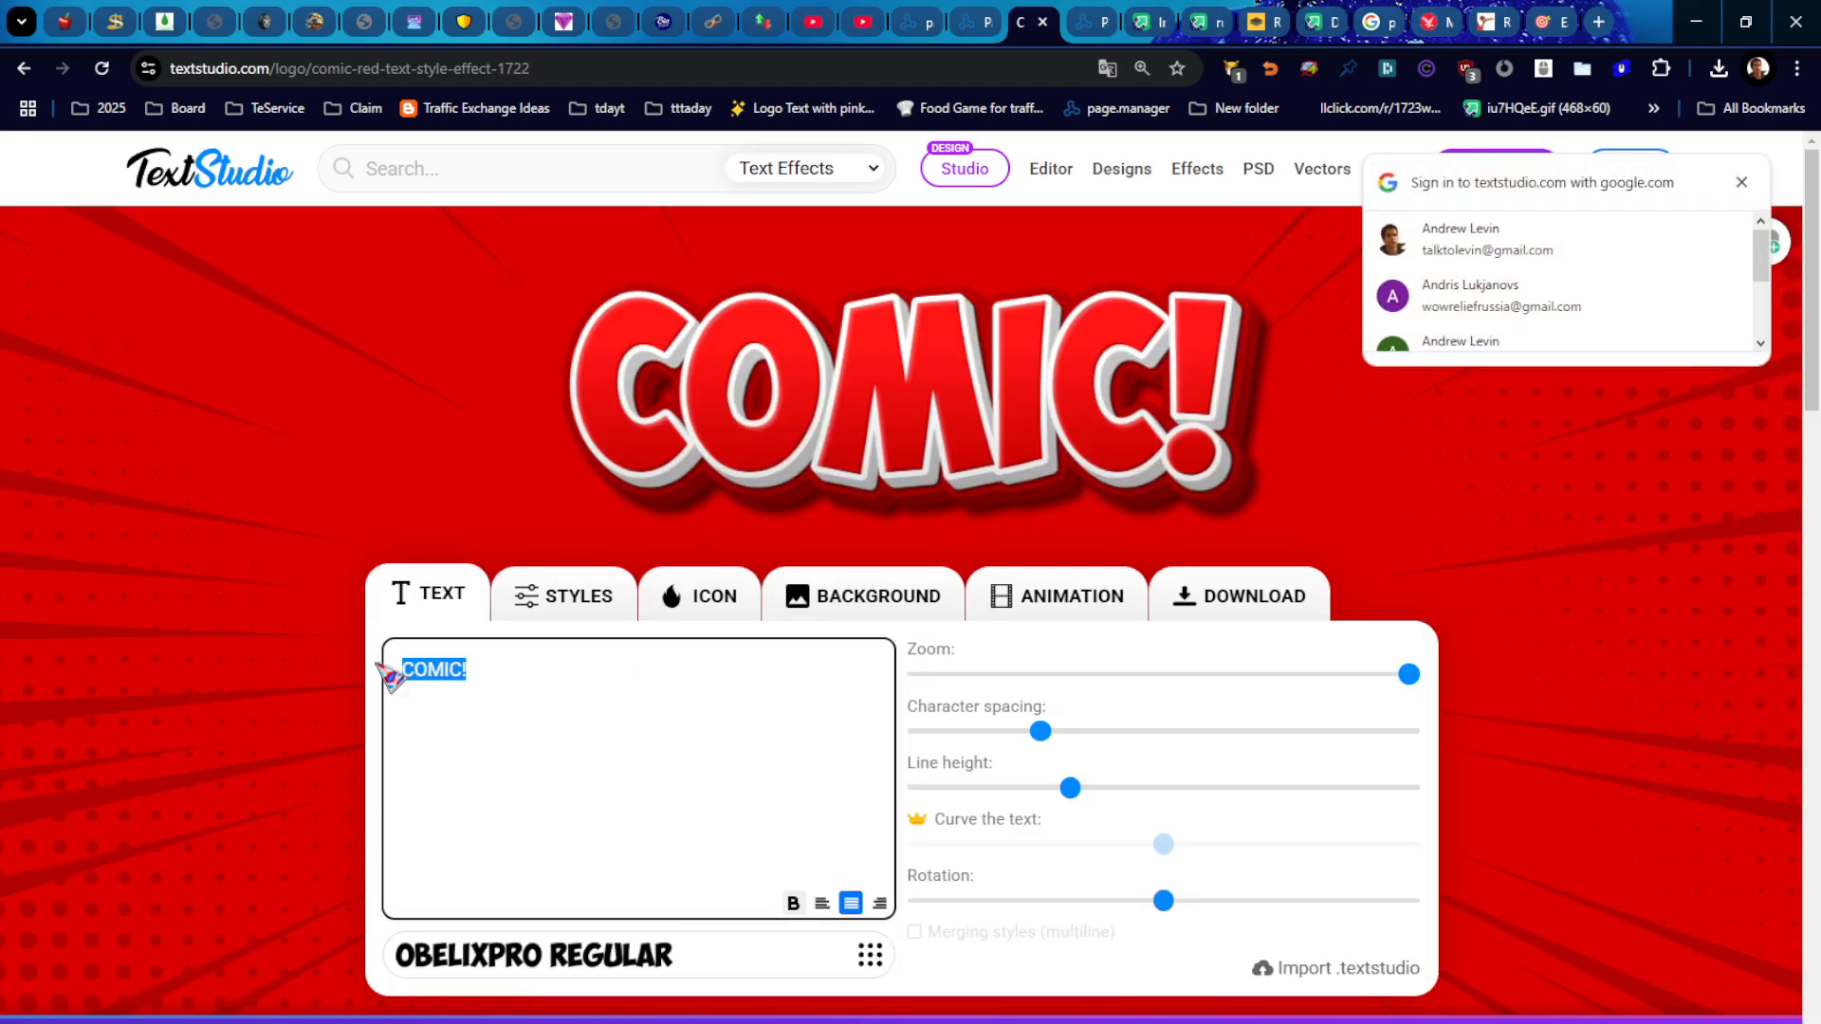
type("I LOve")
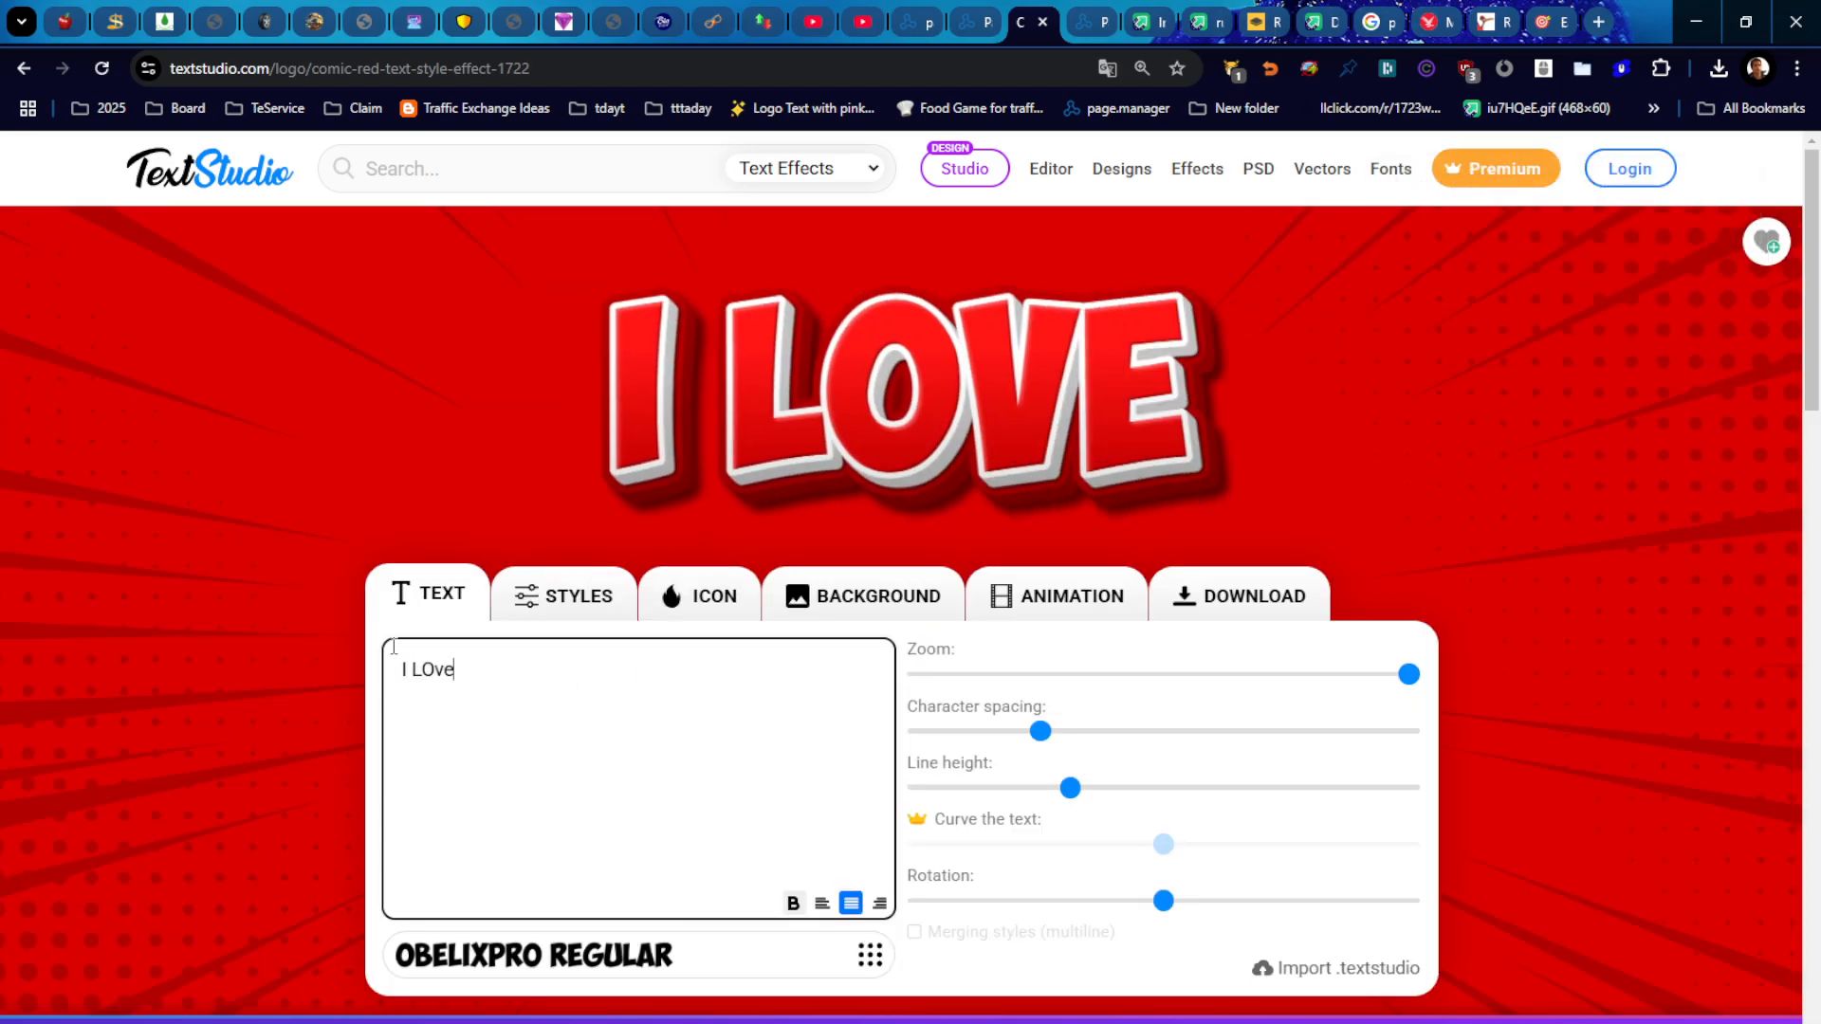
type(" Traffic E")
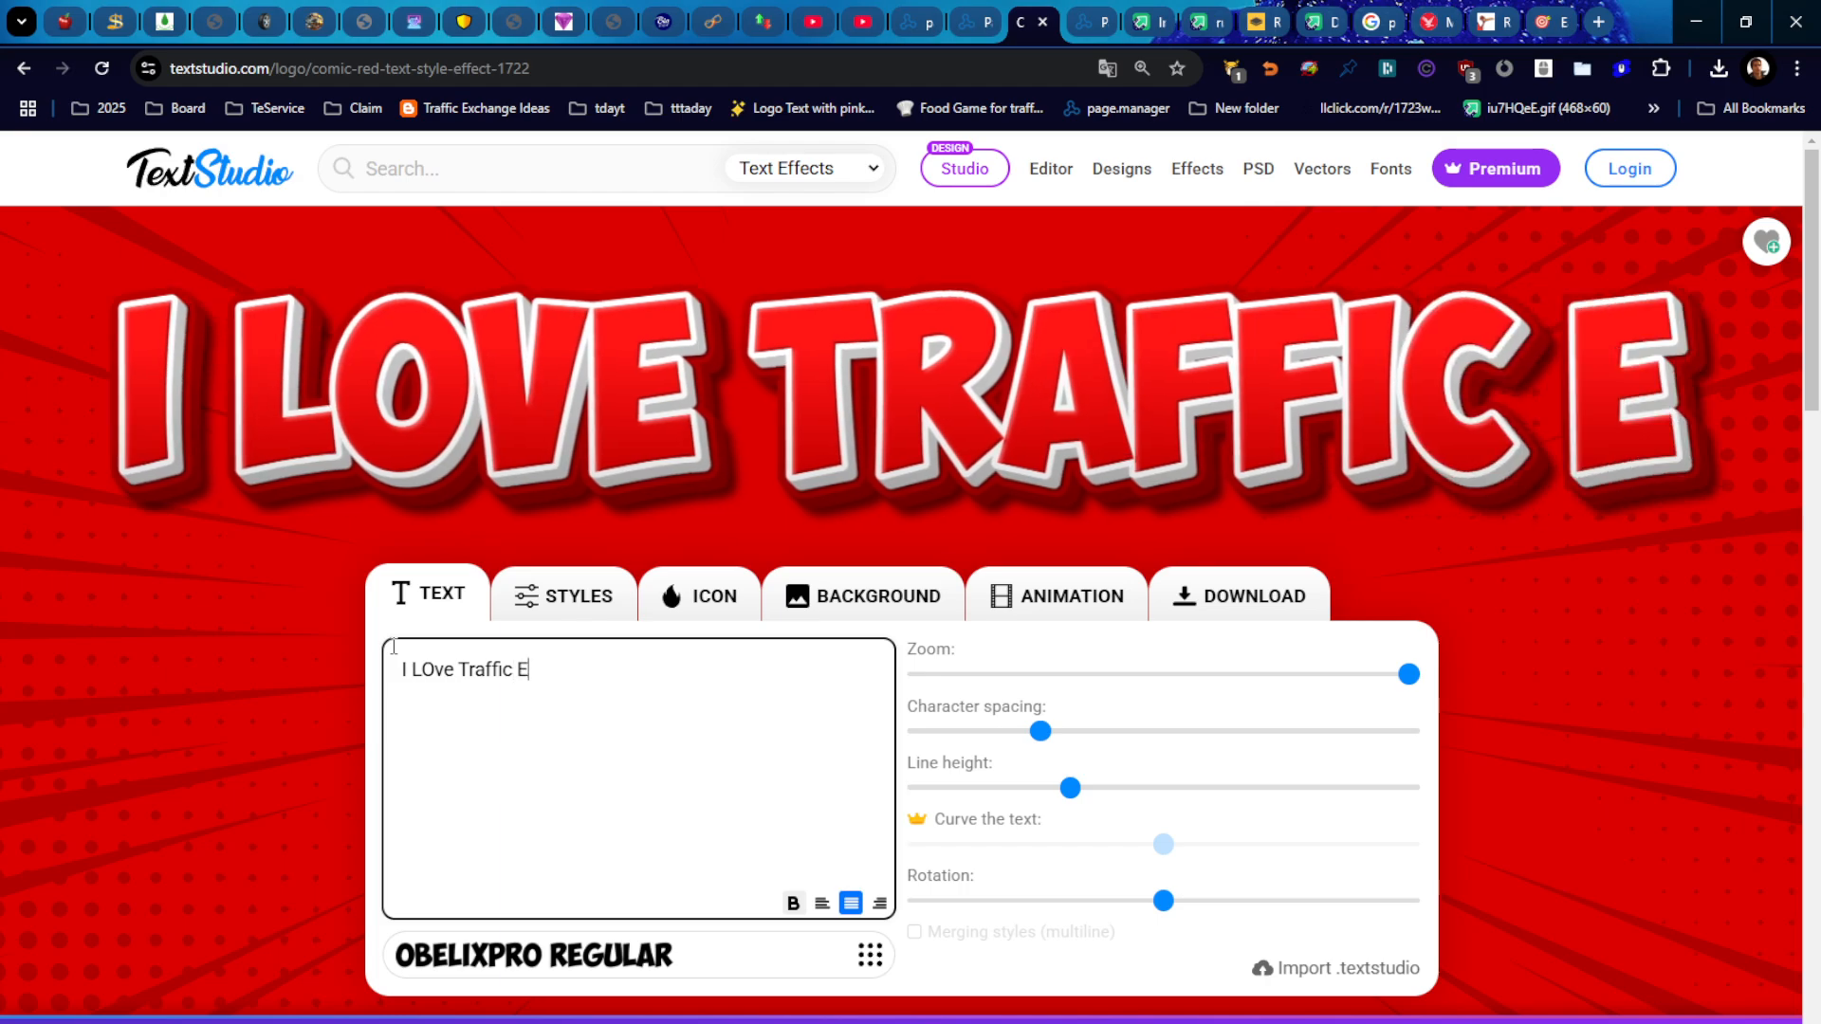
type("xchanges")
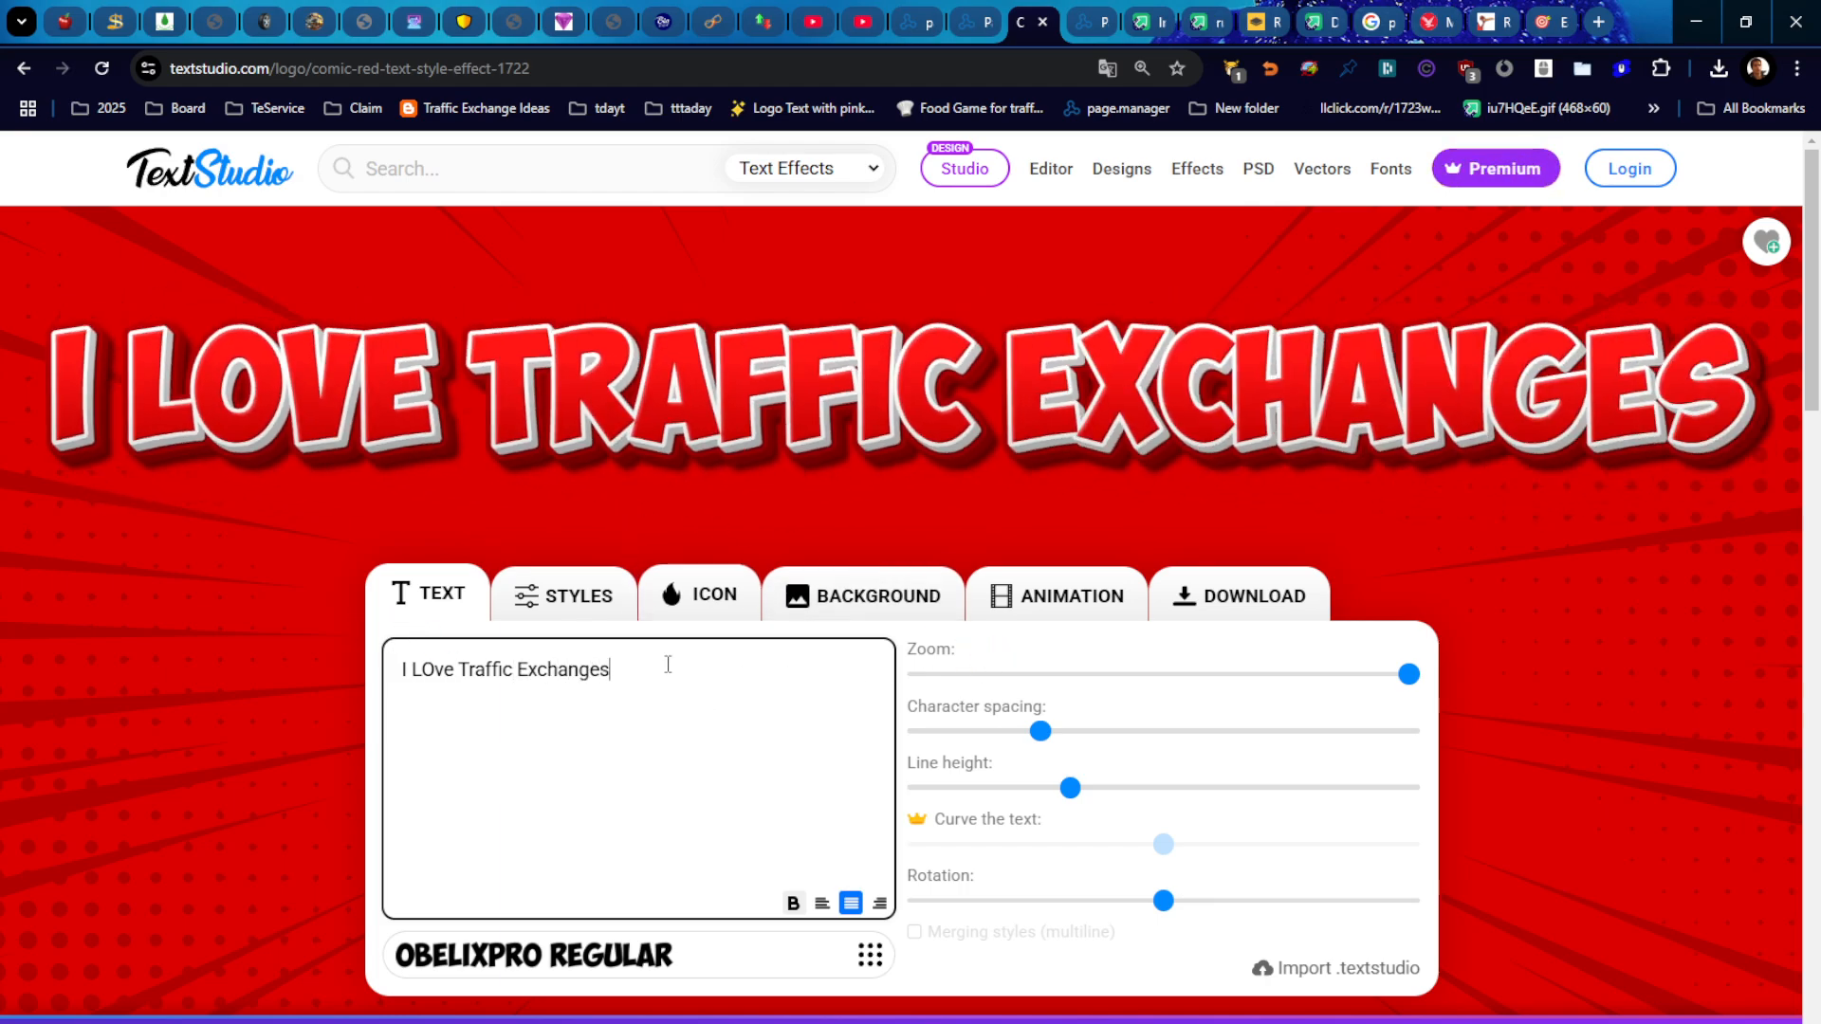
left_click(859, 595)
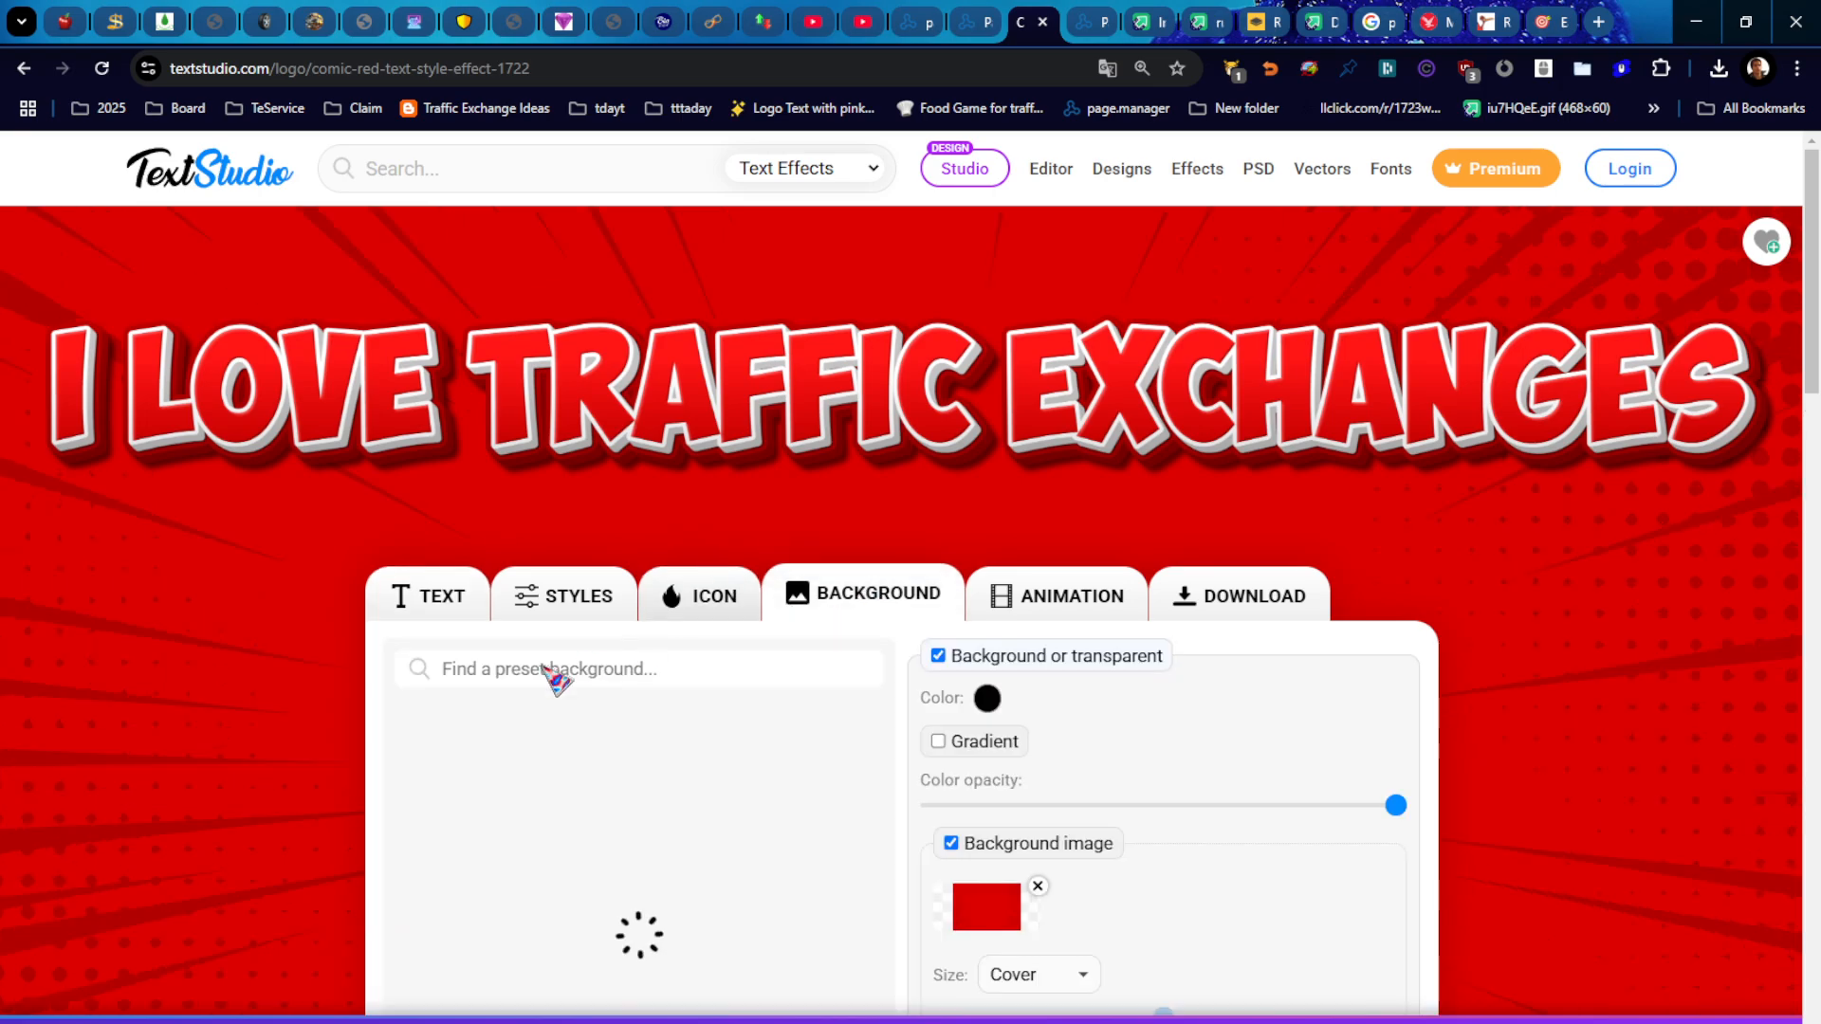
left_click(441, 728)
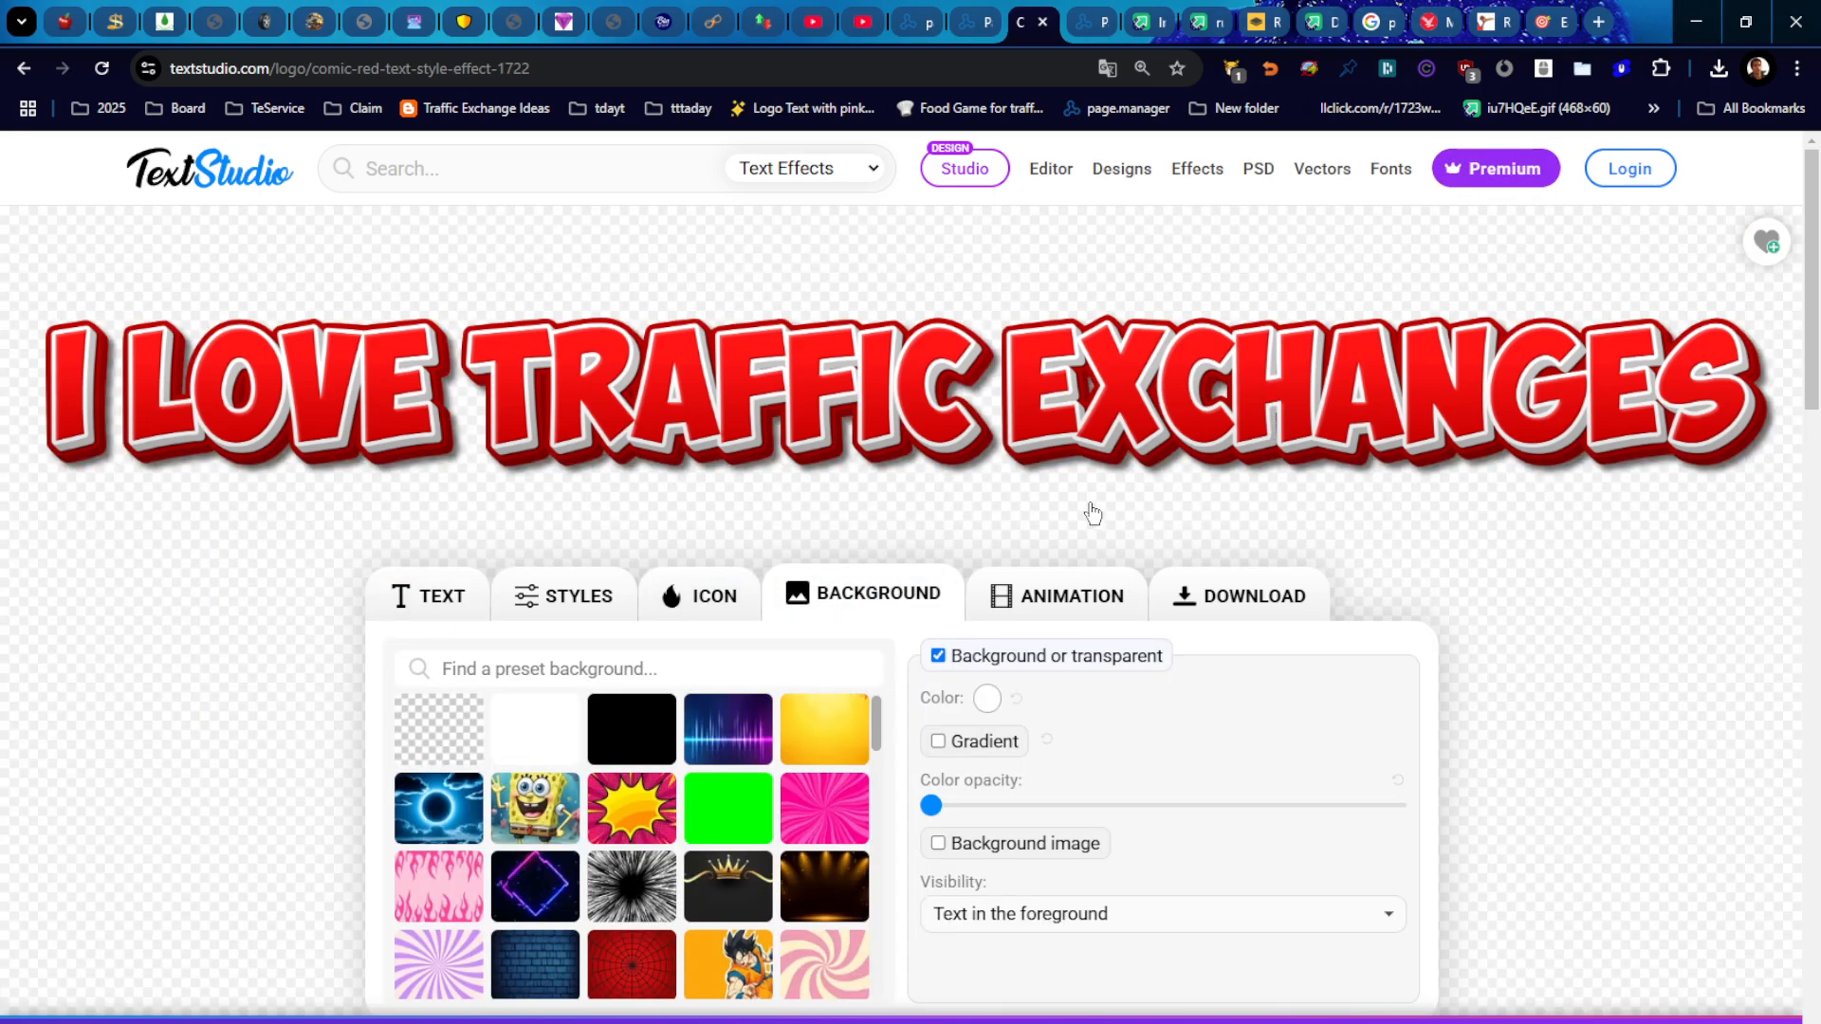
Step: Enclose the logo text in double quotation marks and correct "LOve" to "Love"
left_click(423, 612)
left_click(399, 668)
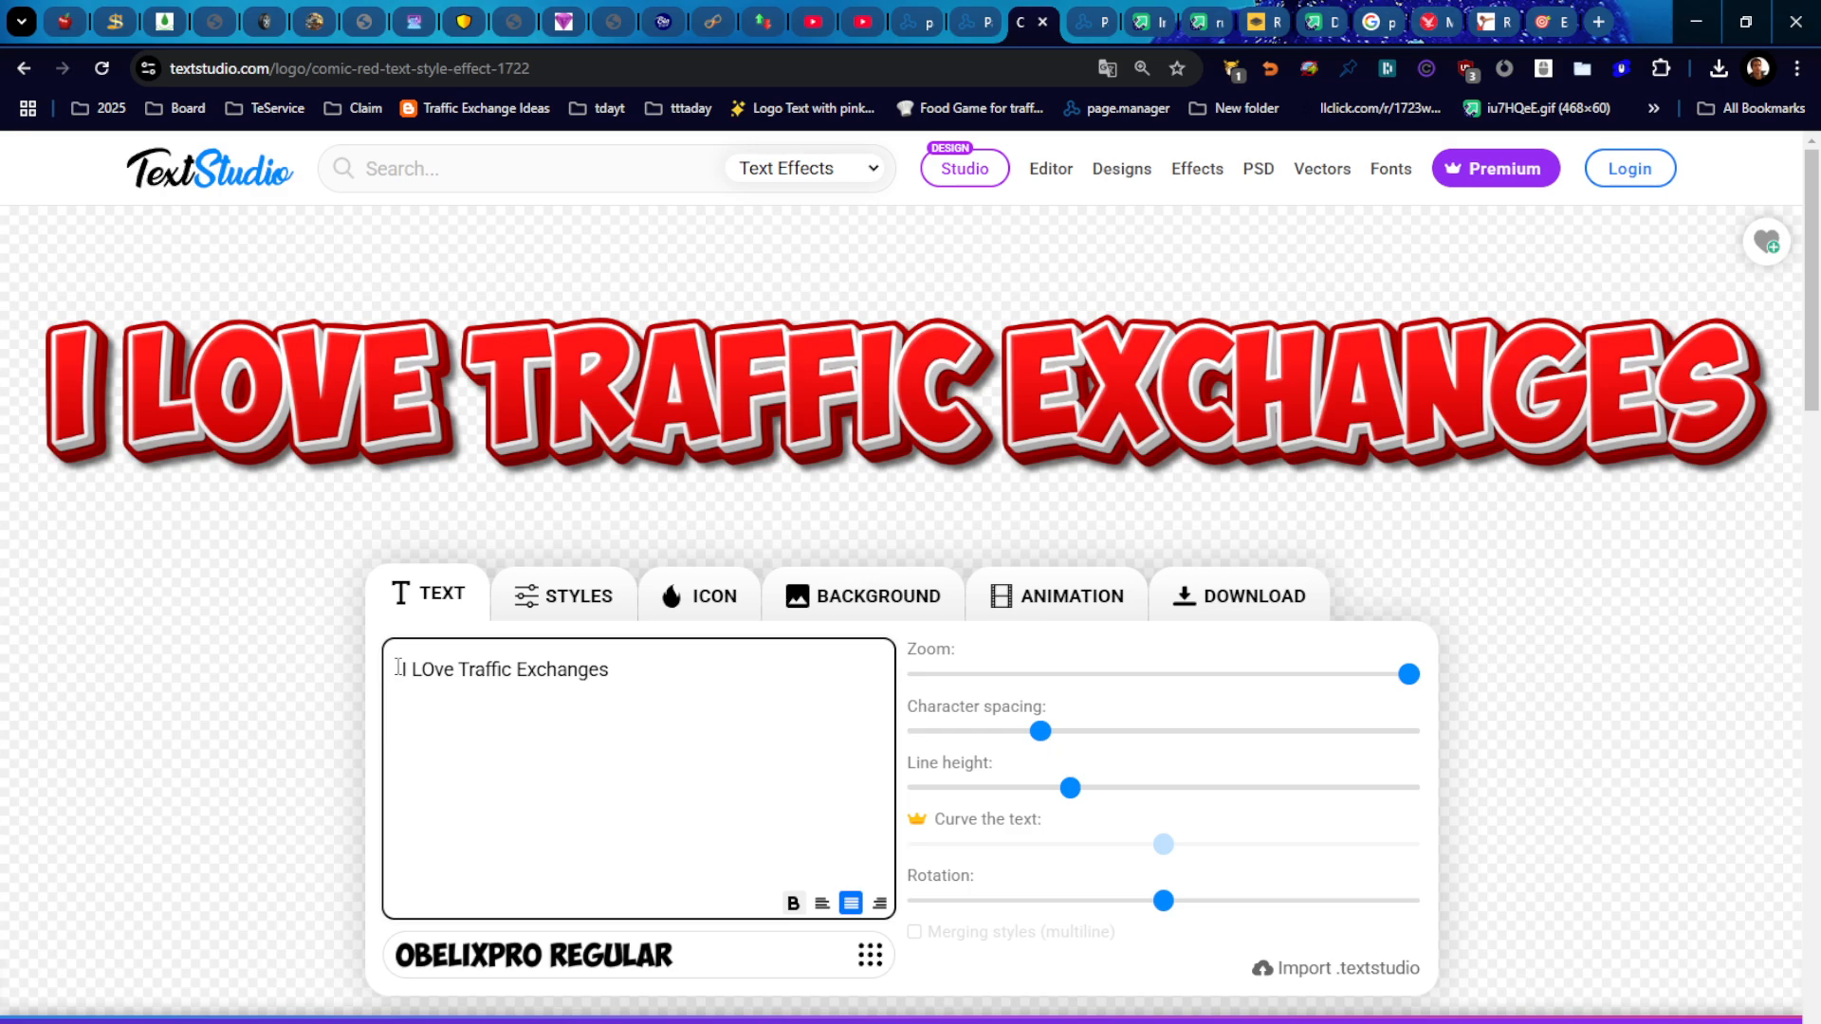
type("\"")
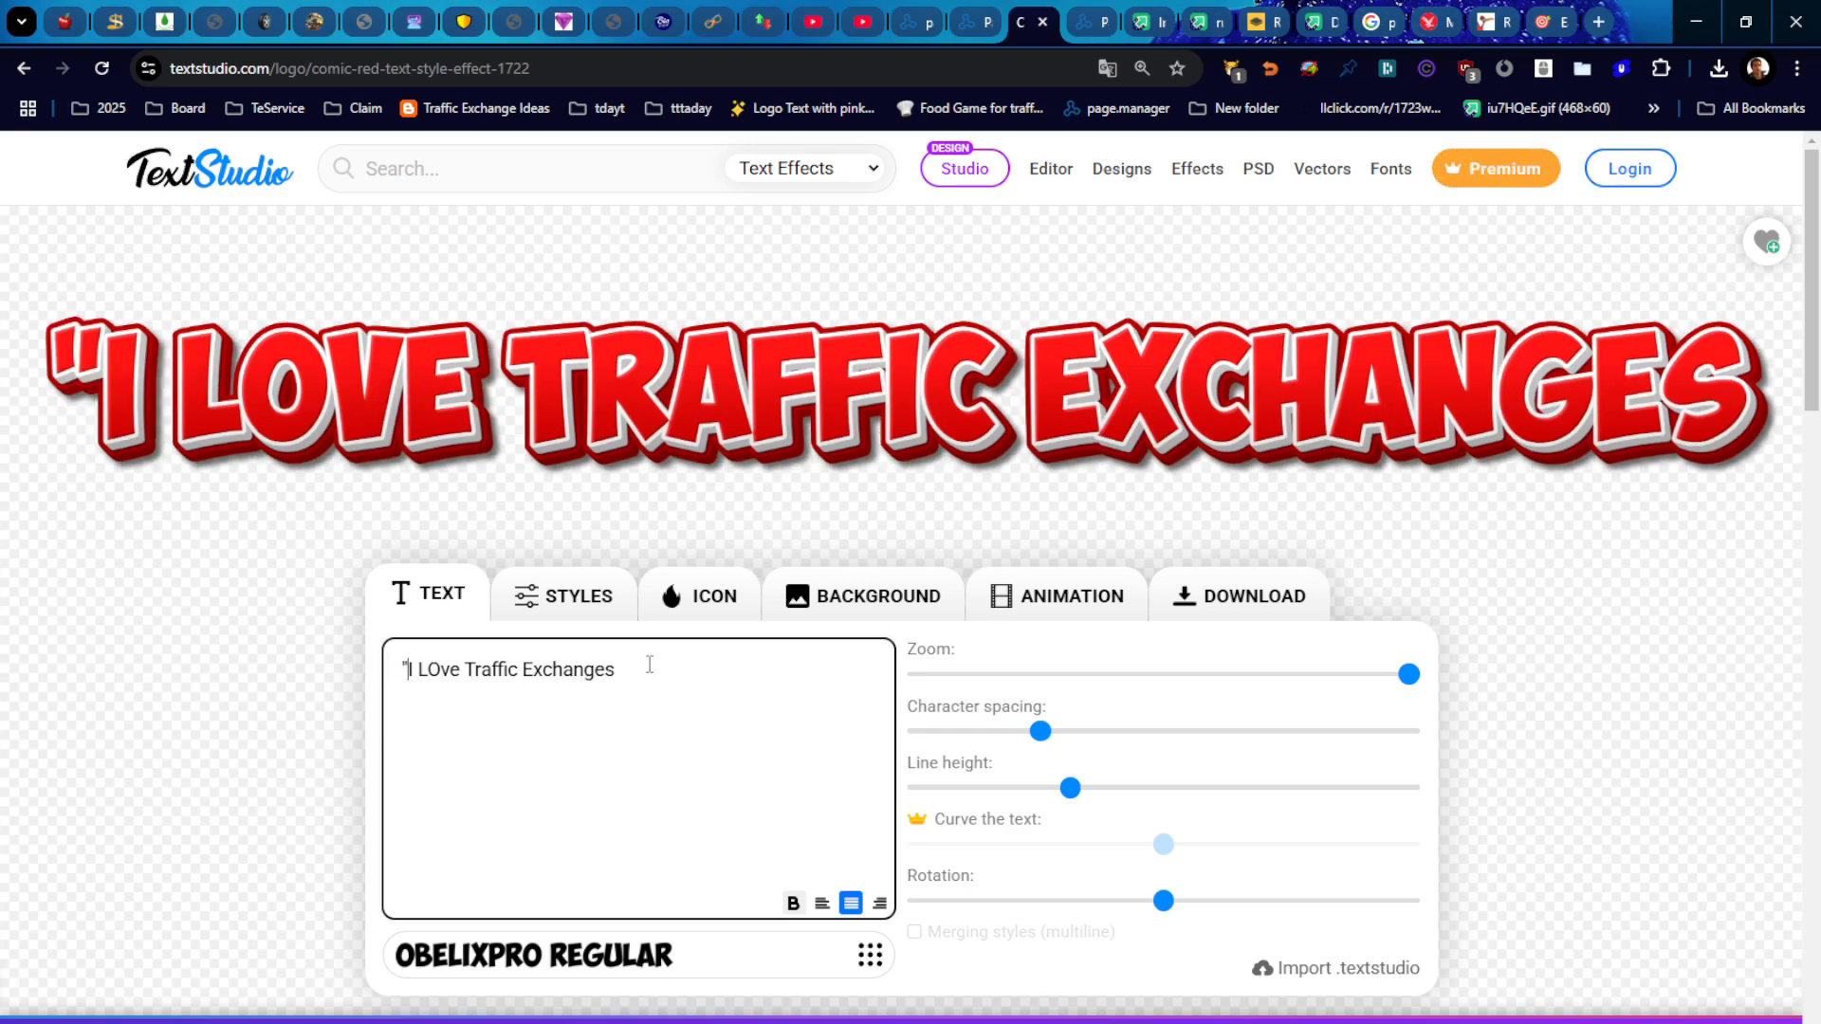
type("\"")
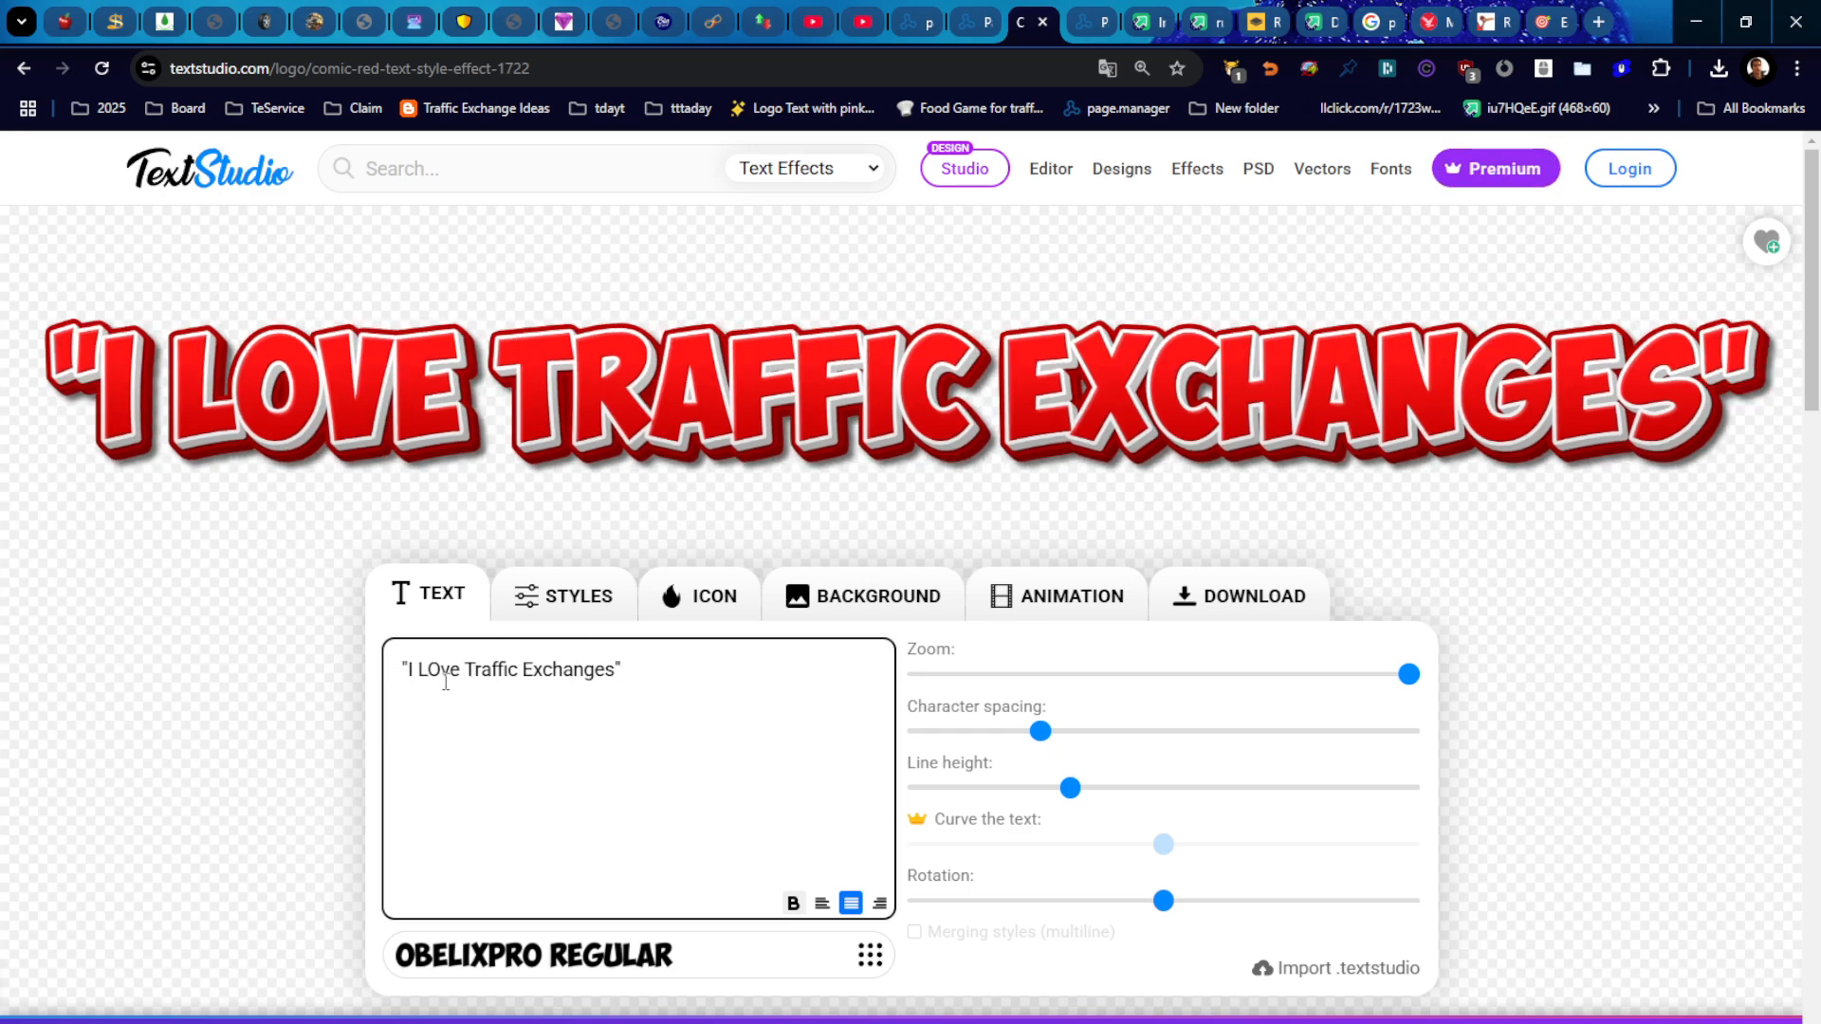
key("BackSpace")
type("o")
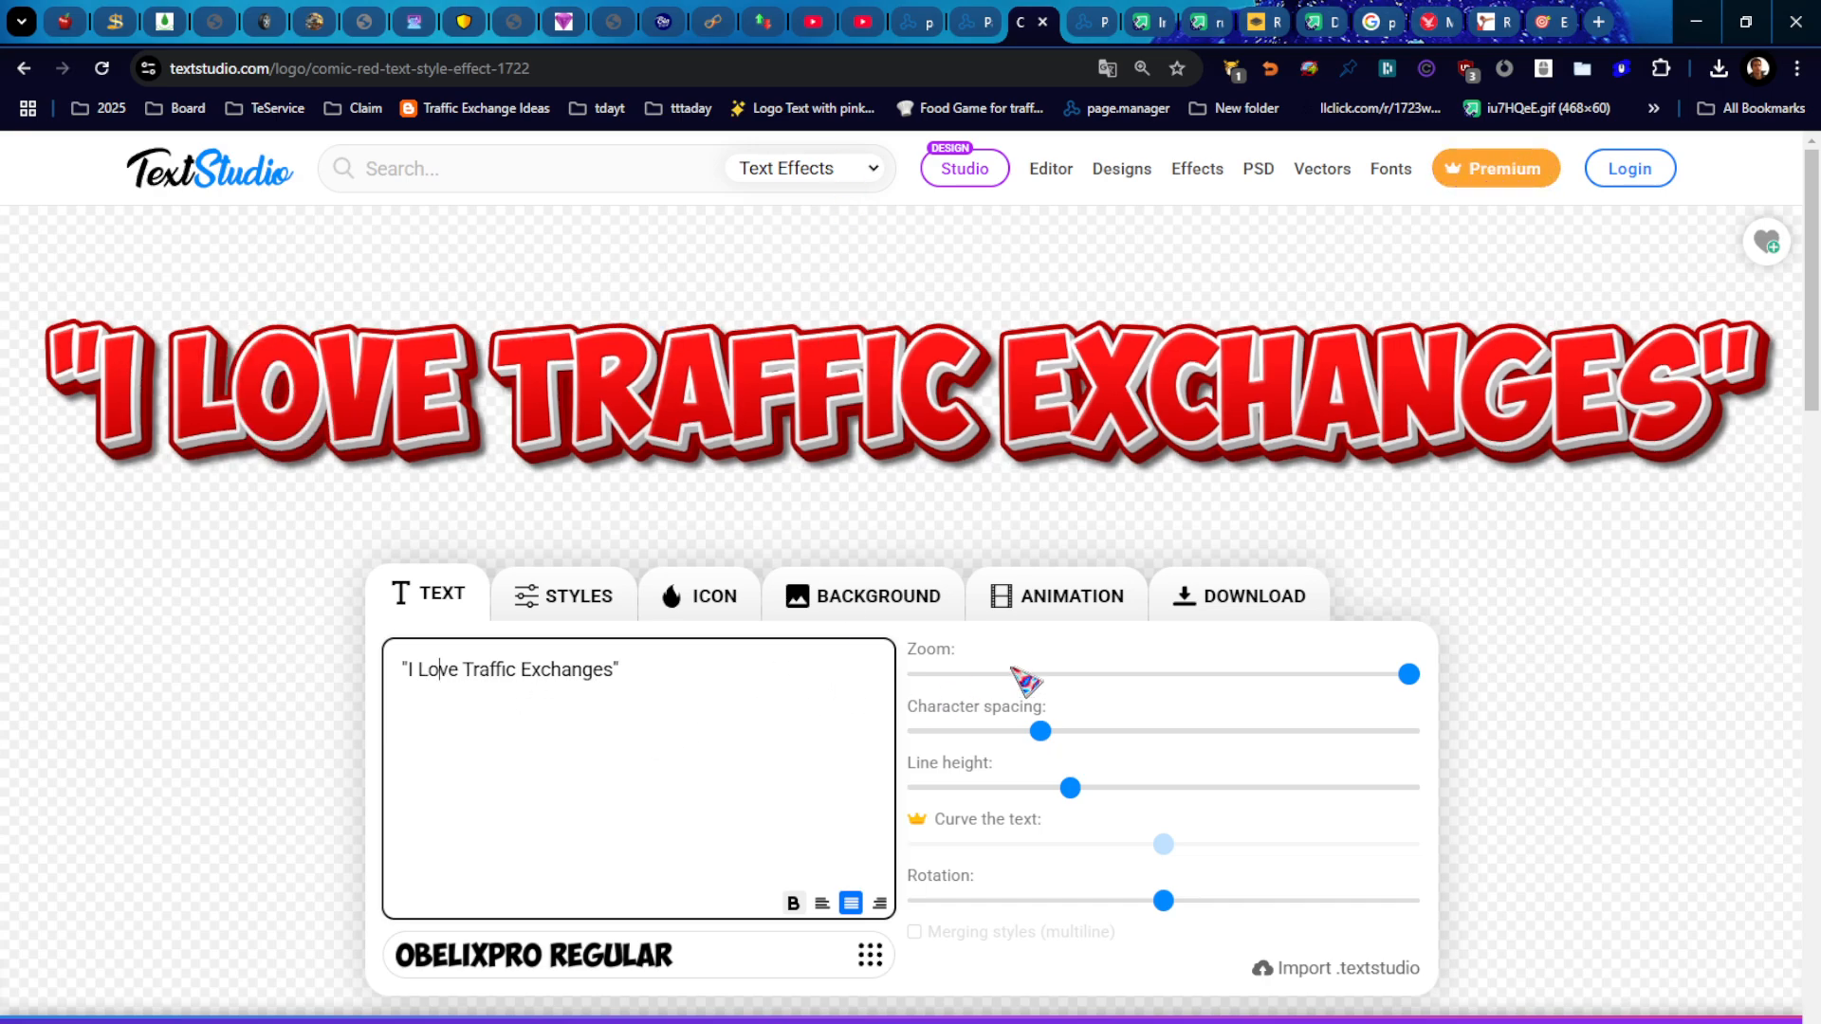
Step: Try the Blink animation on the logo text, and apply the Vertical Wandering animation instead
left_click(1055, 597)
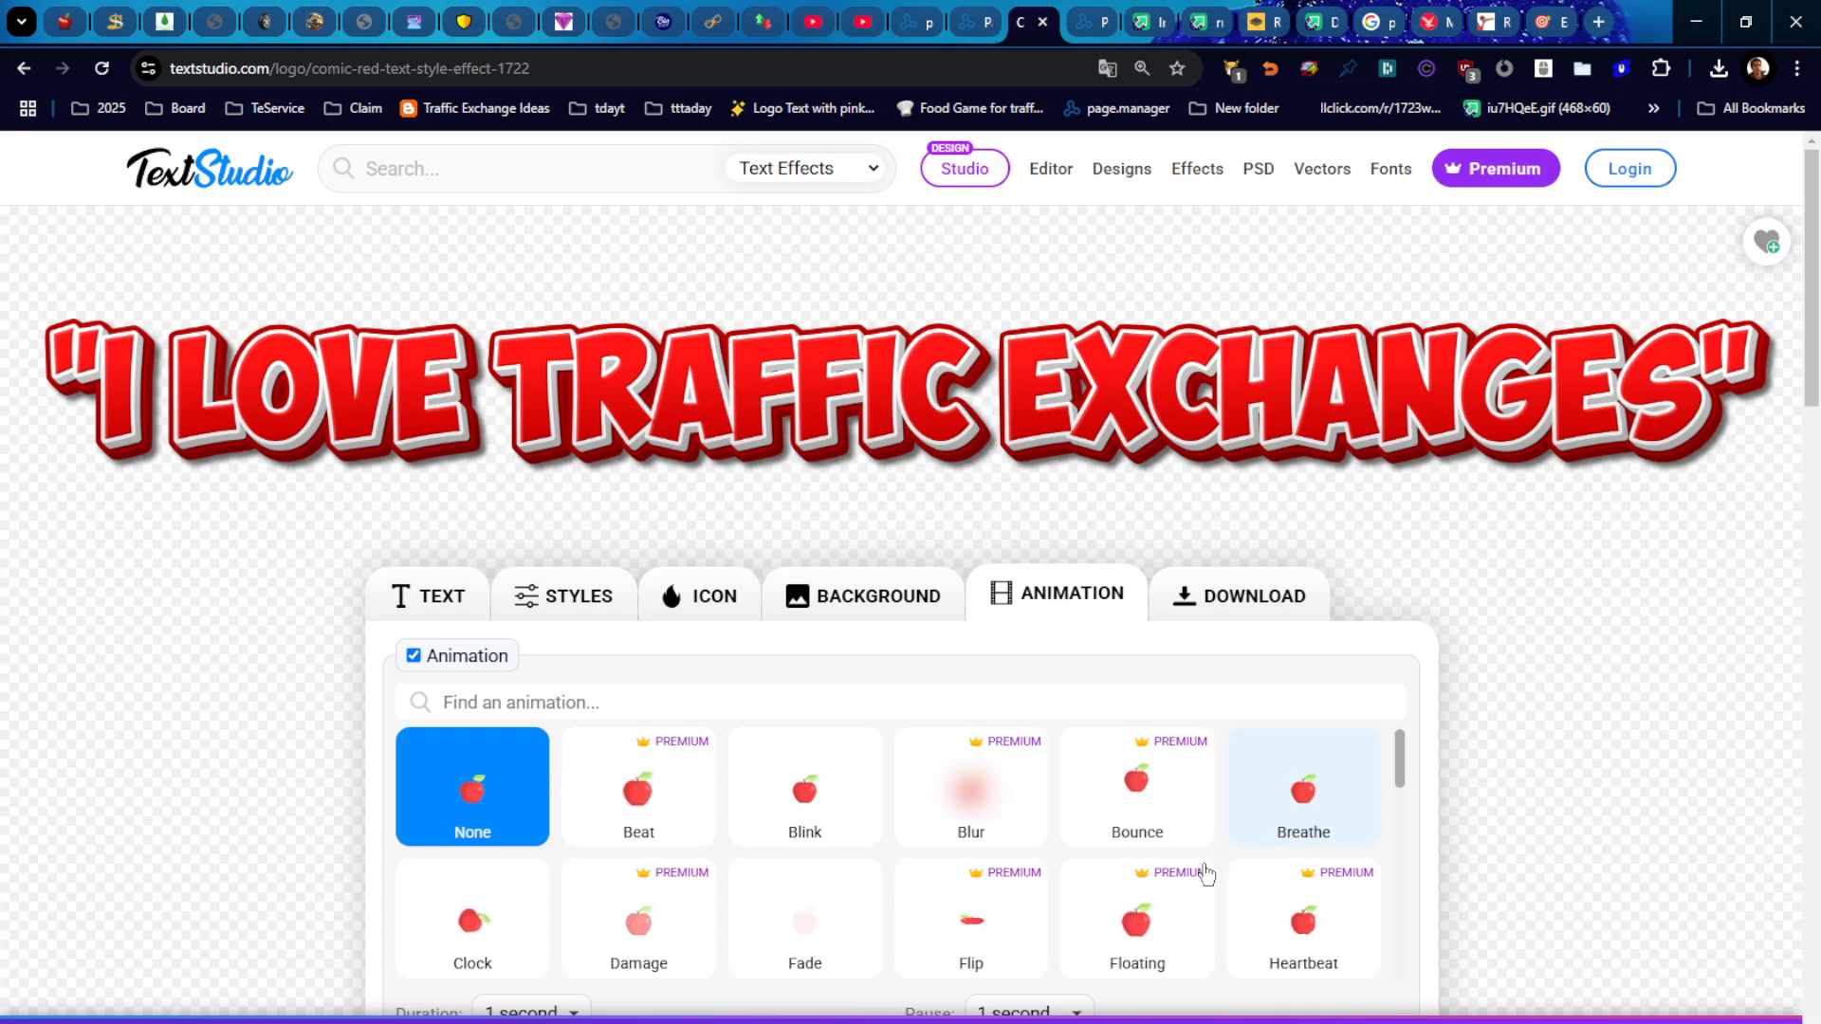
left_click(813, 795)
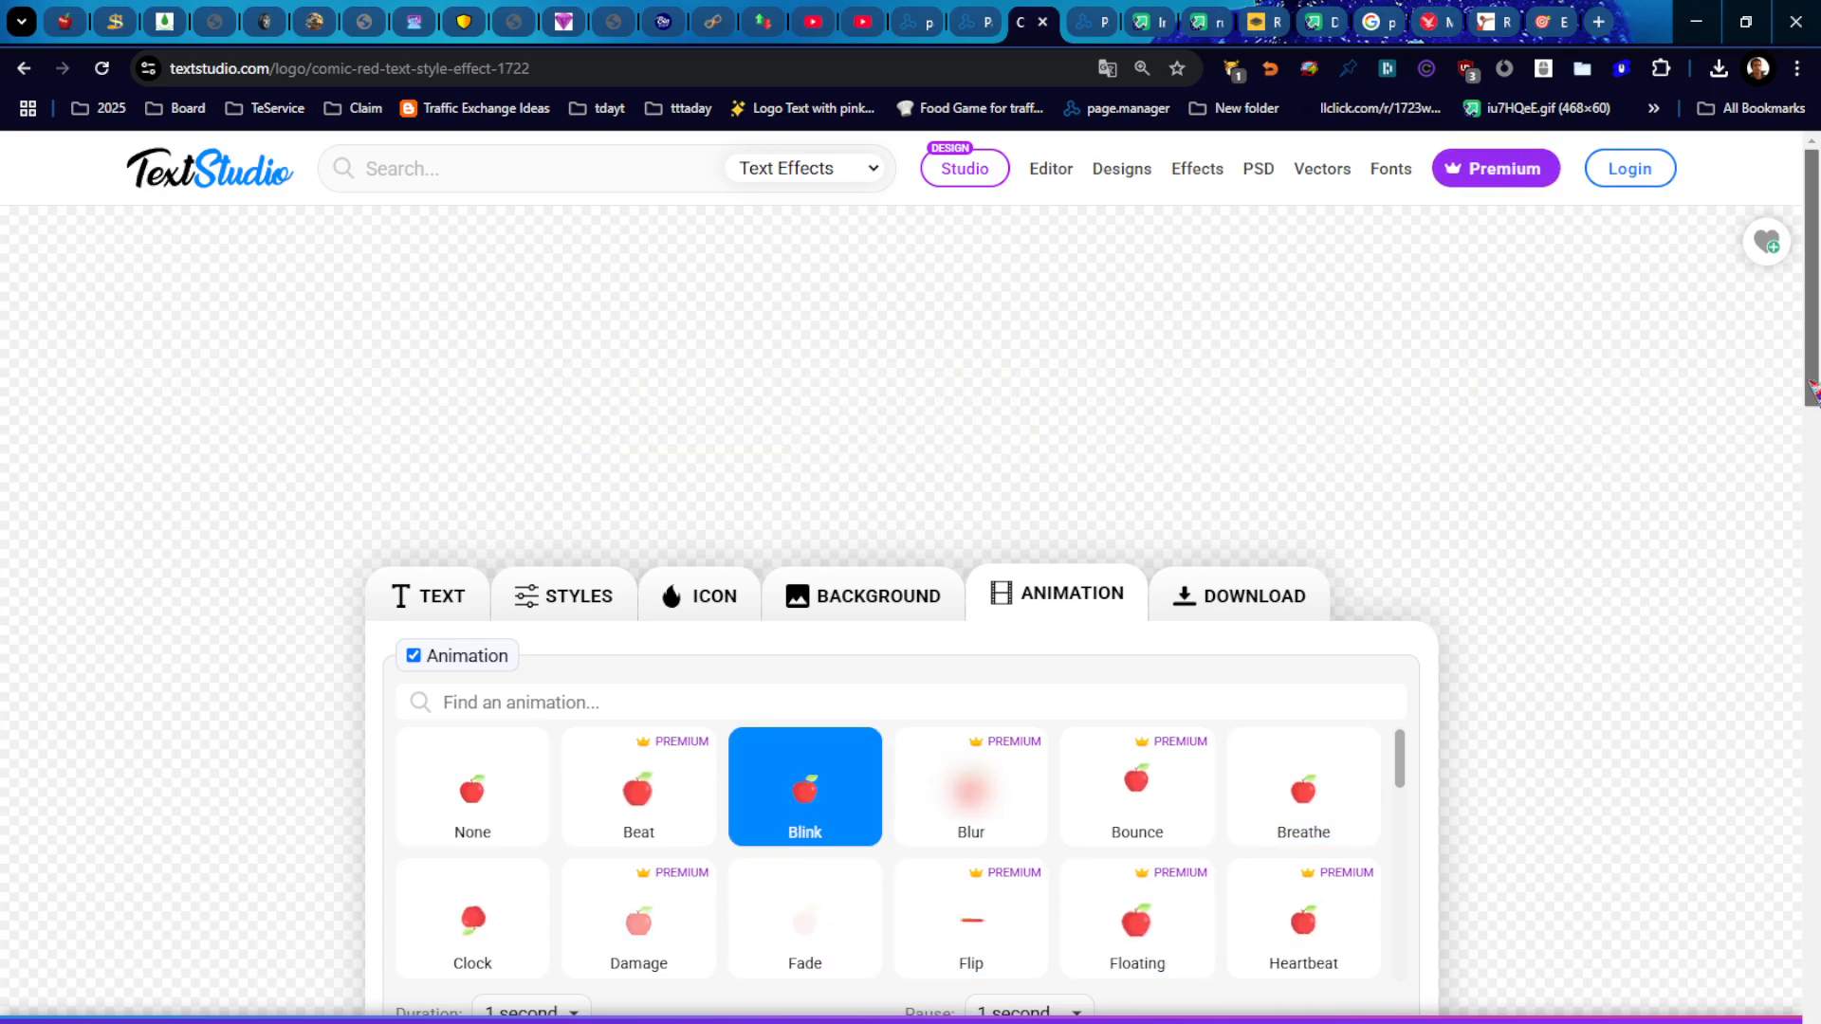
scroll(1812, 391, "down", 4)
scroll(1390, 559, "down", 5)
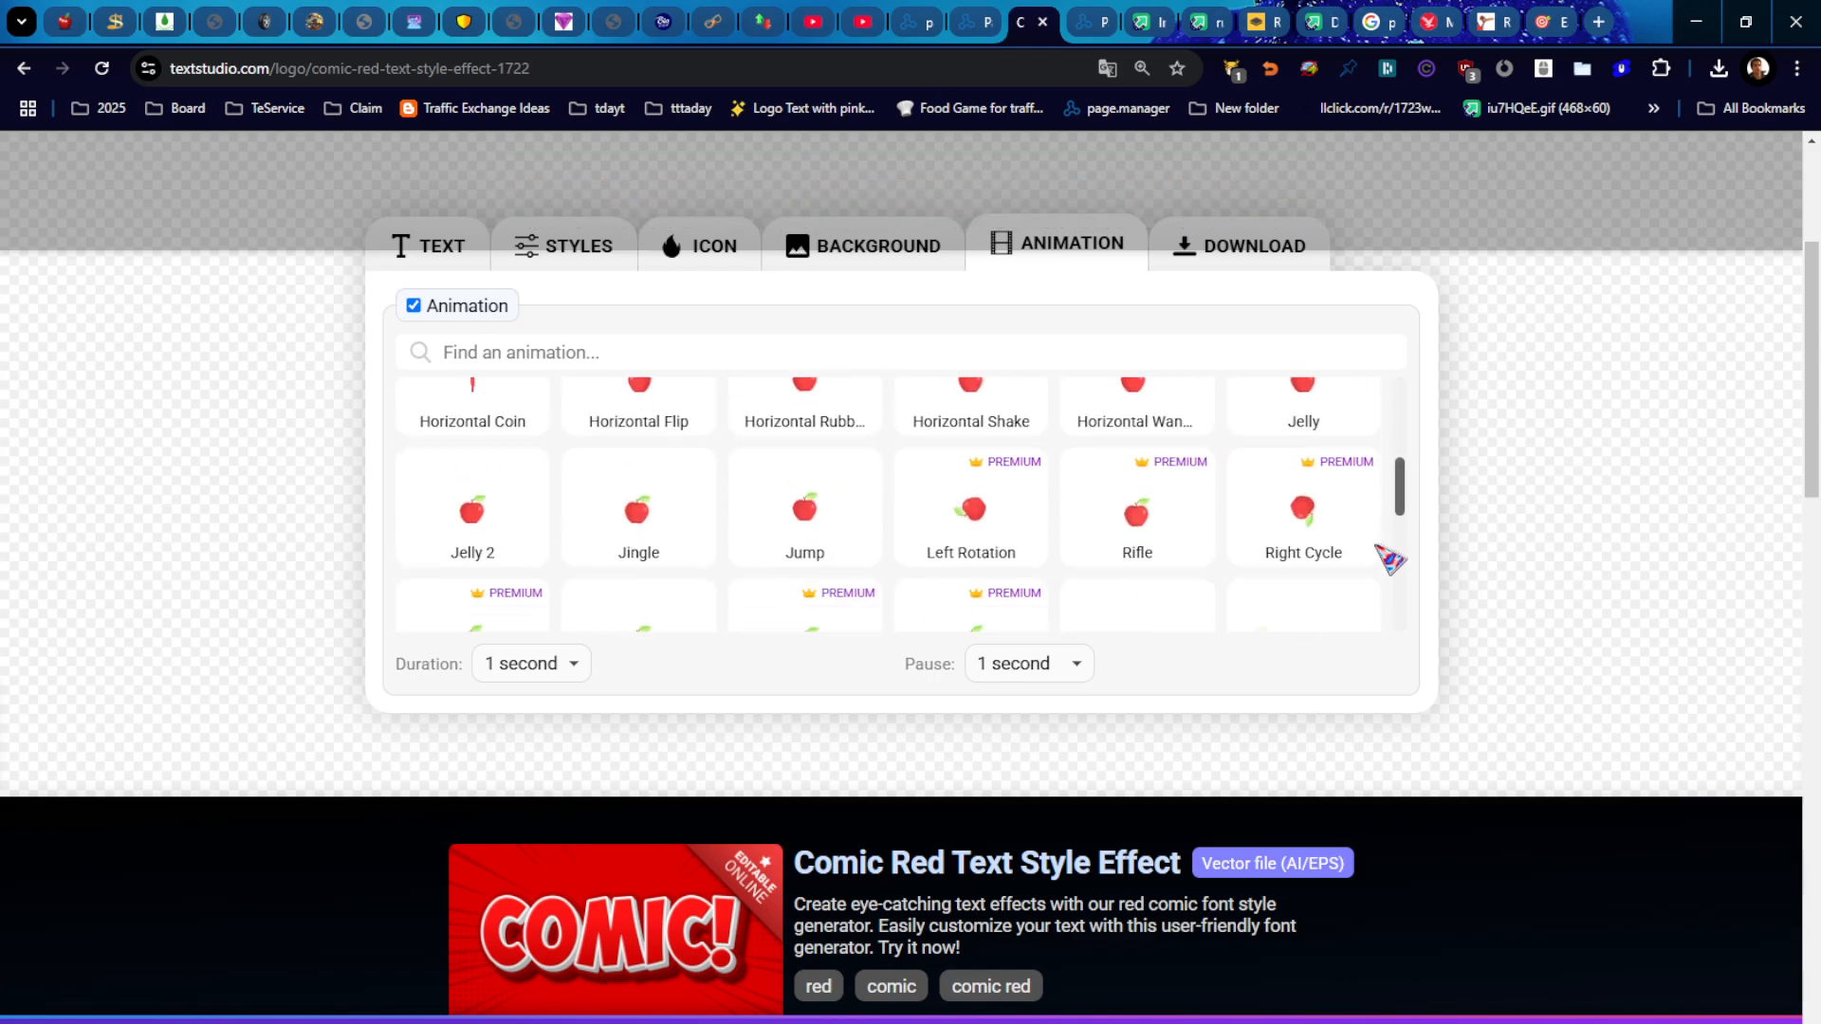
scroll(1390, 559, "down", 4)
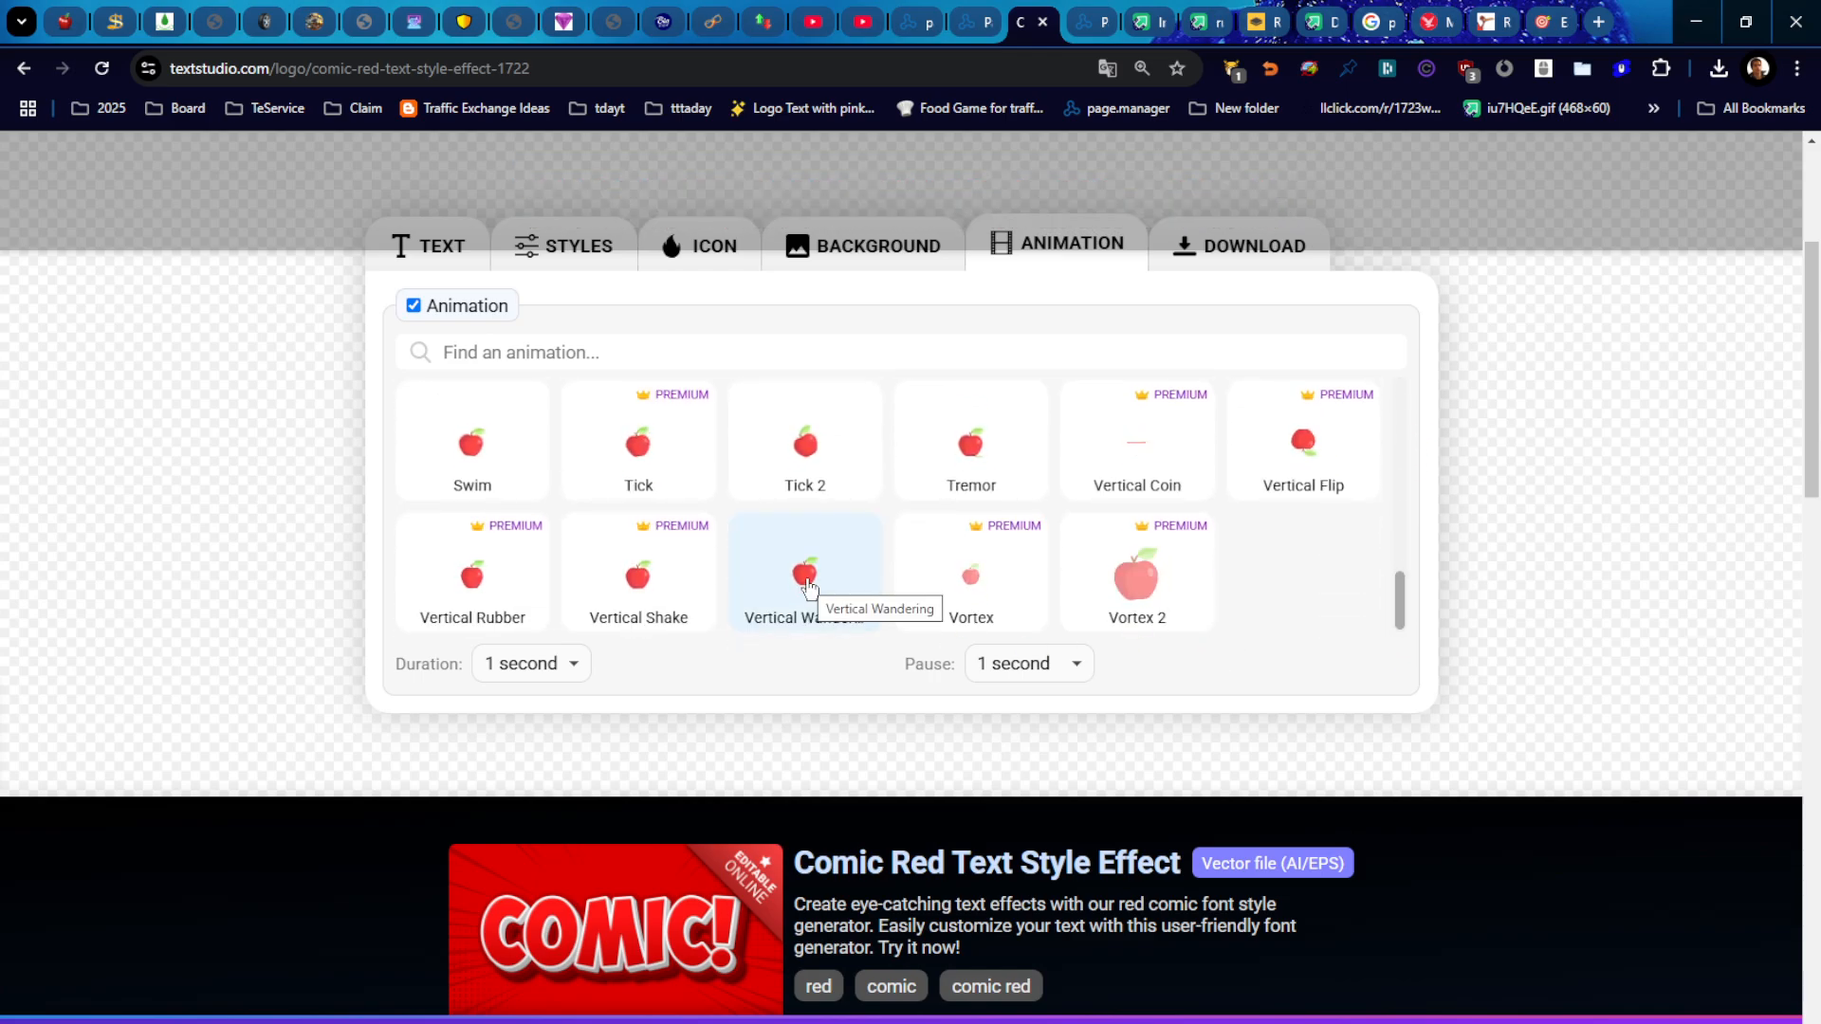
left_click(809, 588)
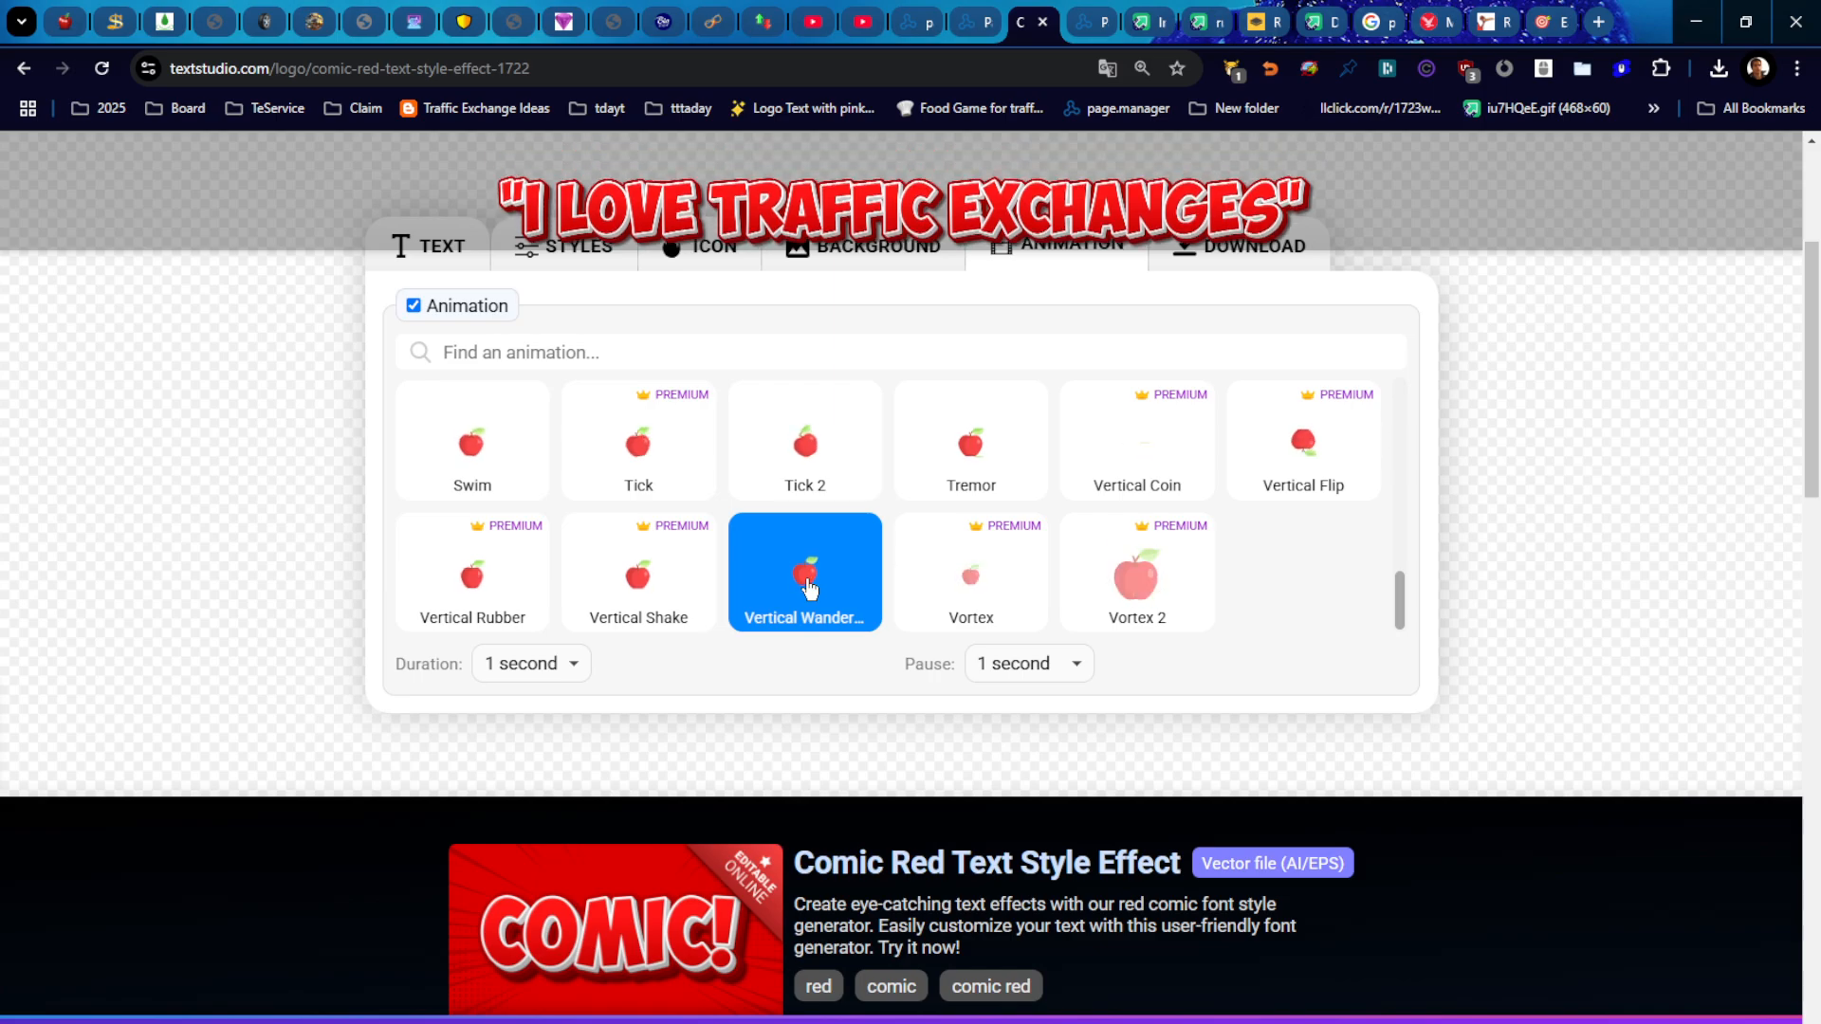
Step: Export the animated logo as a medium-quality GIF and download it
scroll(1814, 484, "up", 4)
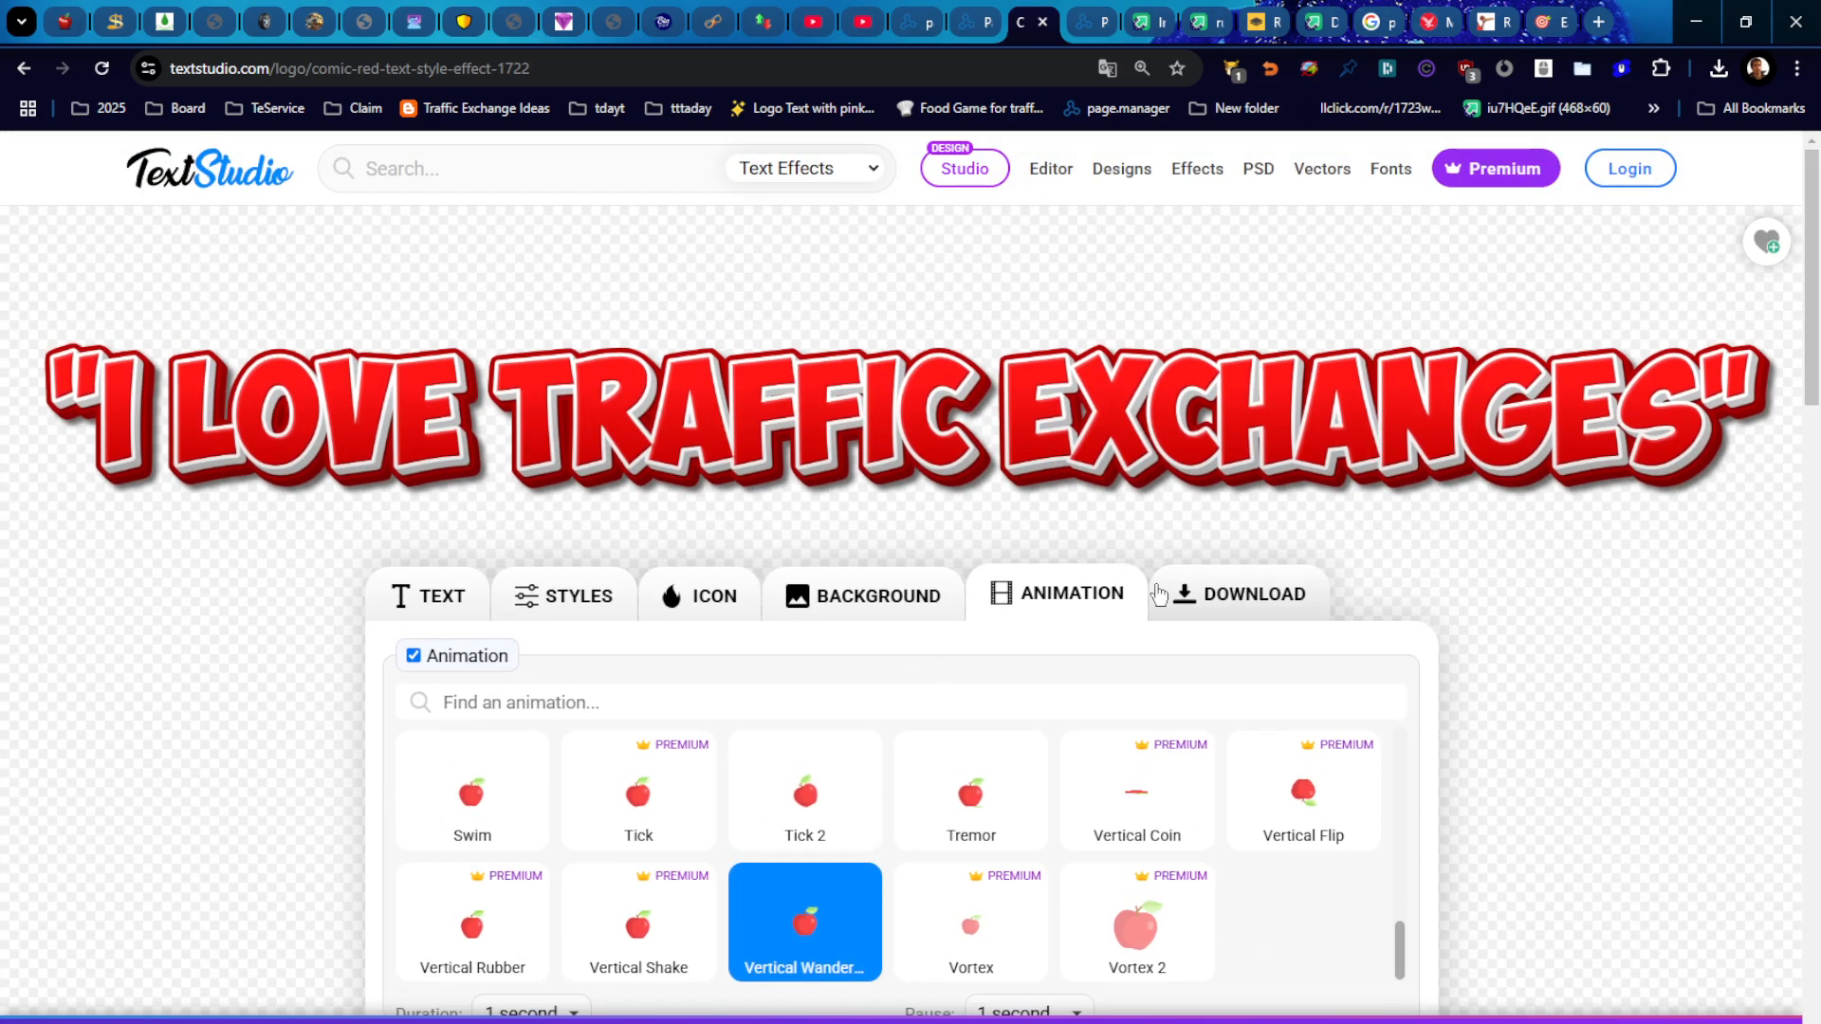
left_click(1240, 595)
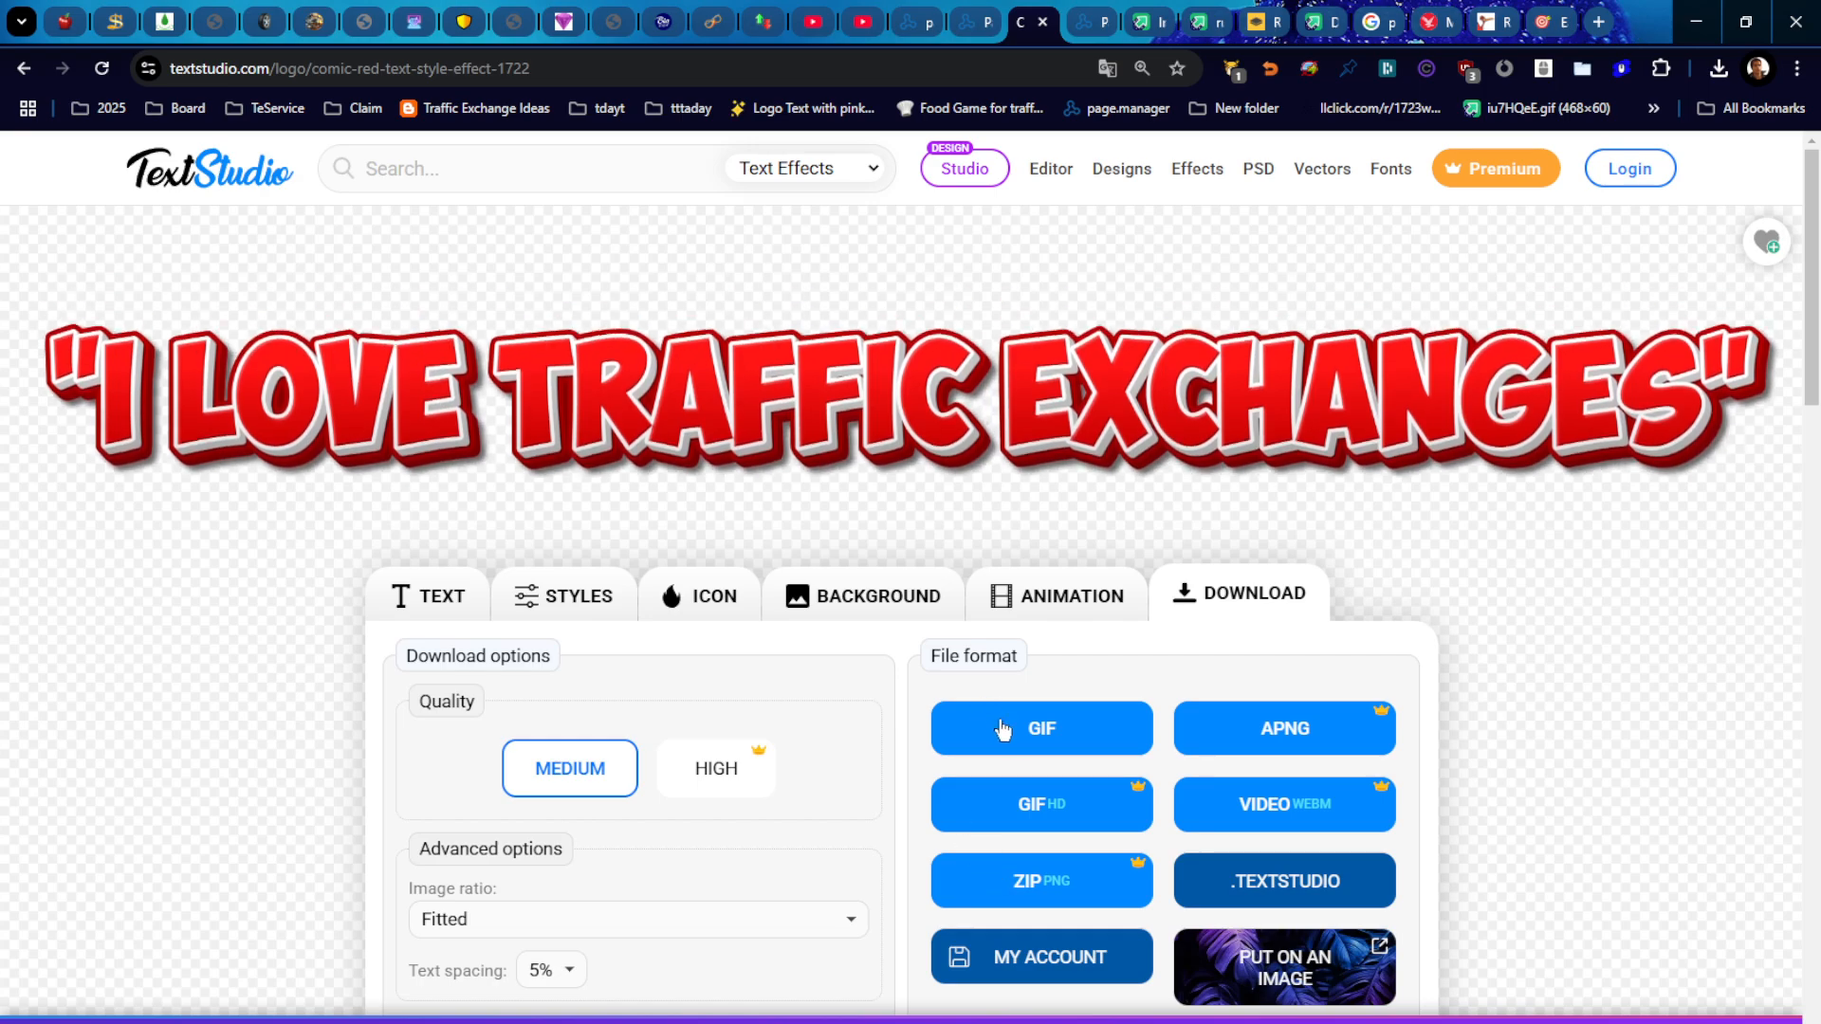
left_click(1011, 742)
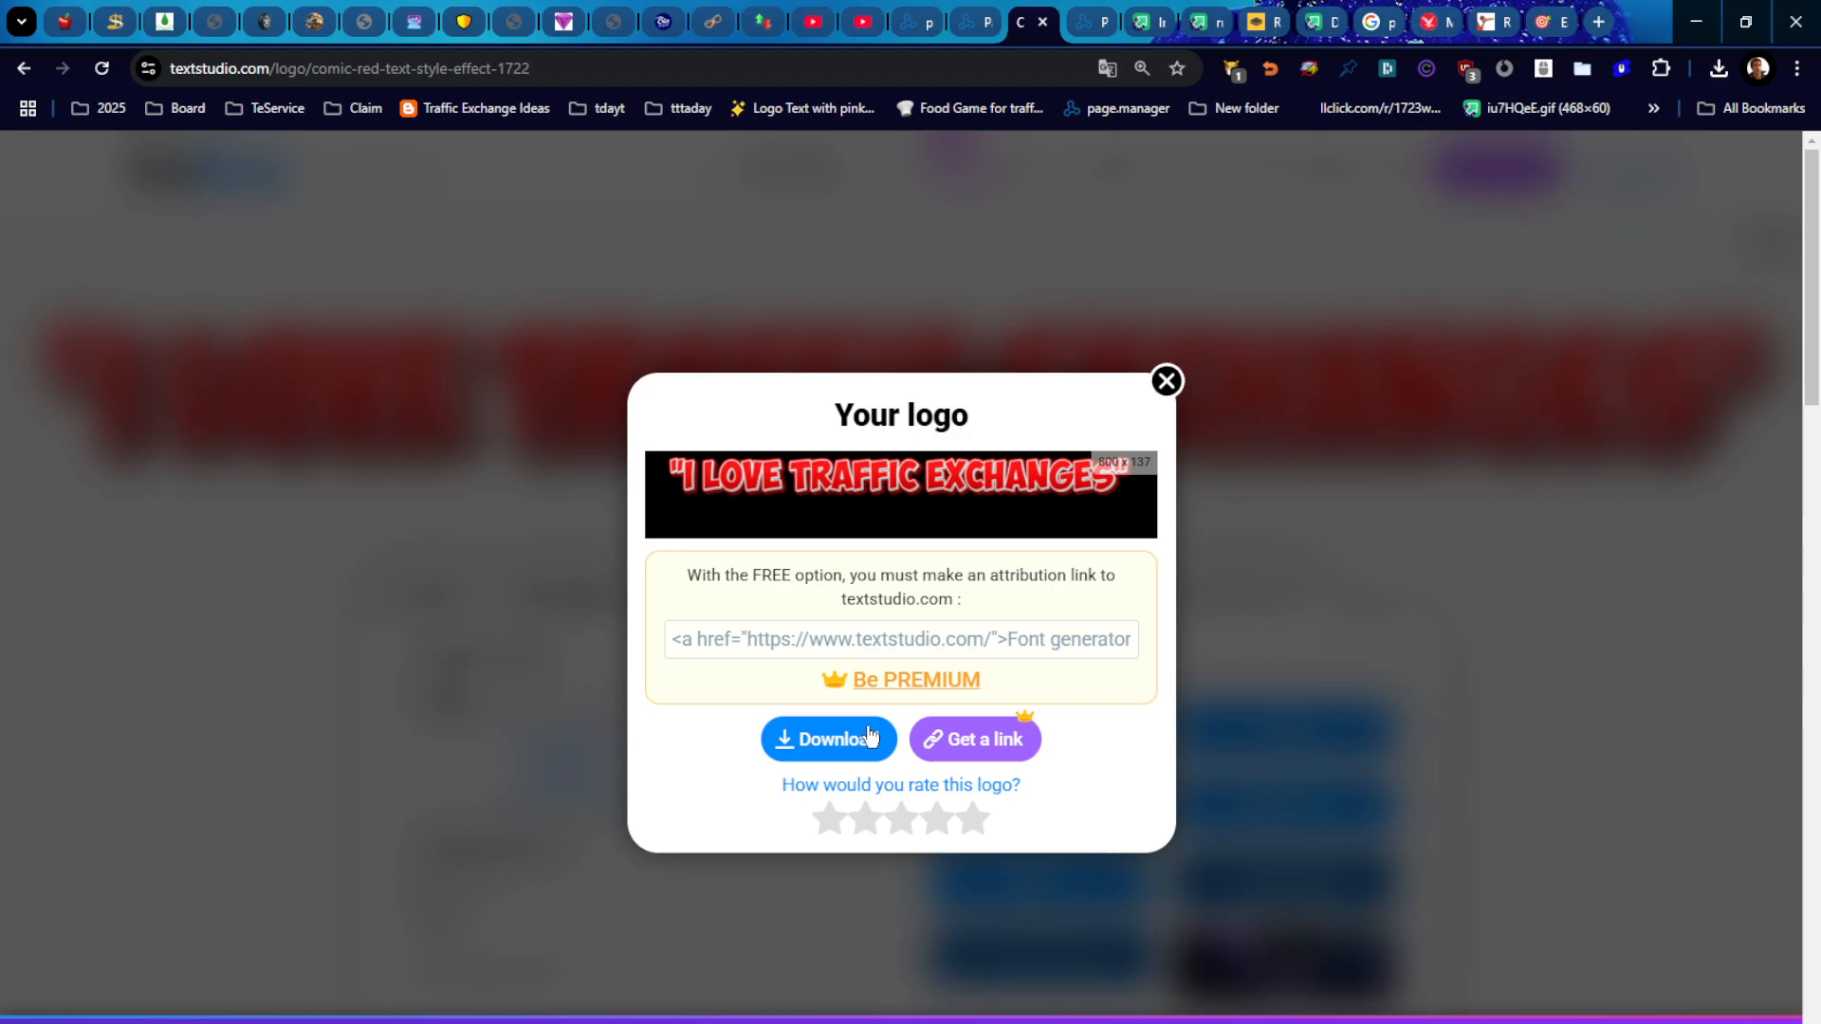
left_click(870, 737)
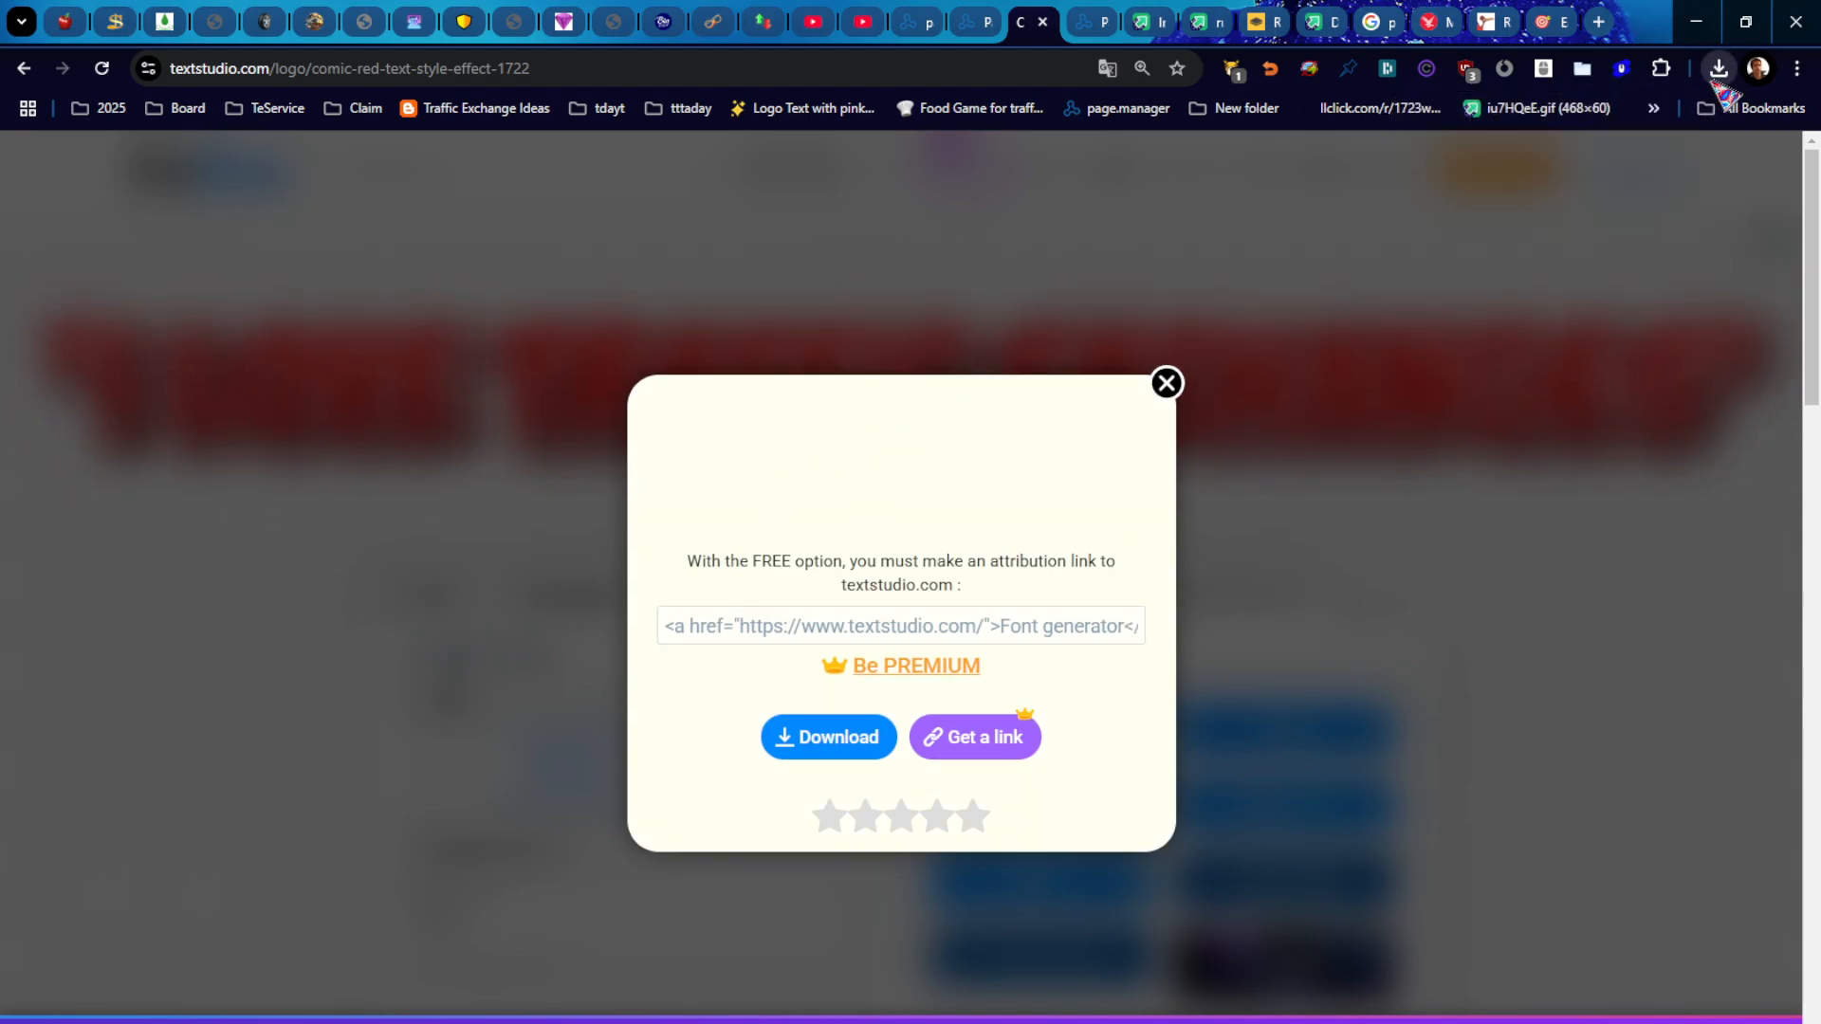
Step: Return to the LeadsLeap page builder, add an image element to the text column and park it outside the page, offset about 540 by 125 px
left_click(1071, 36)
left_click(967, 29)
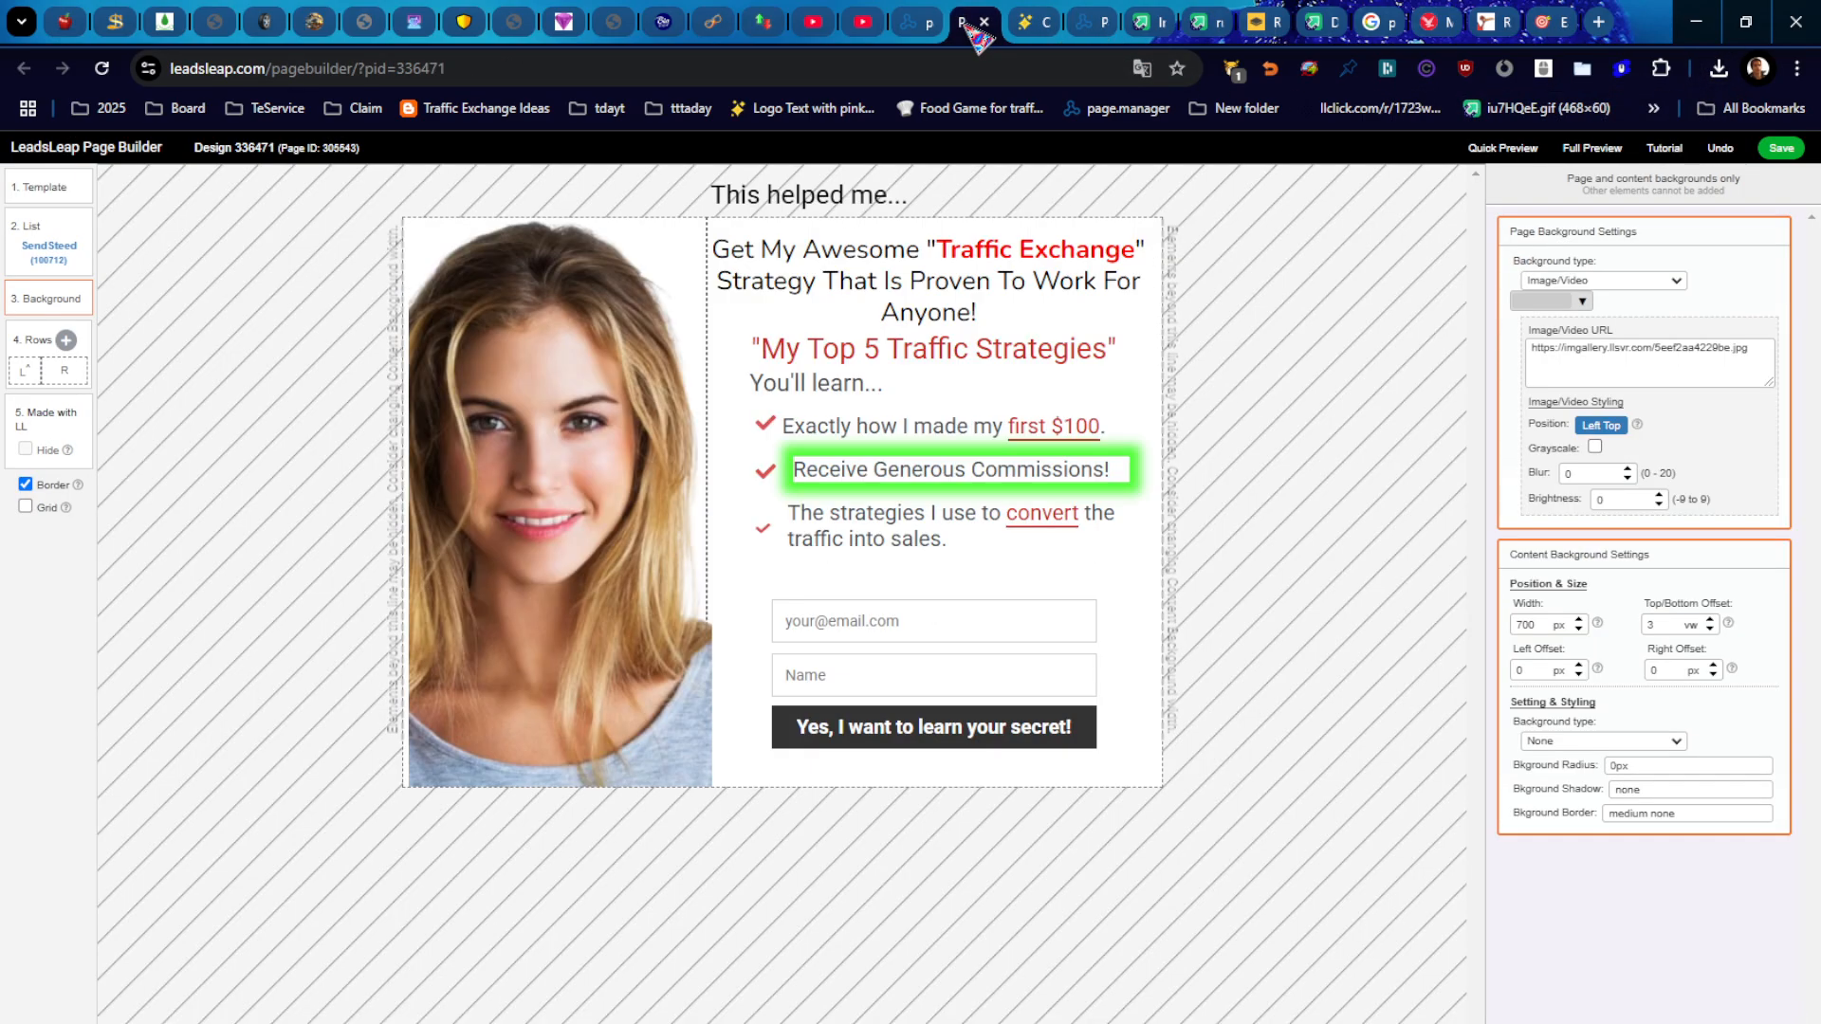
left_click(754, 387)
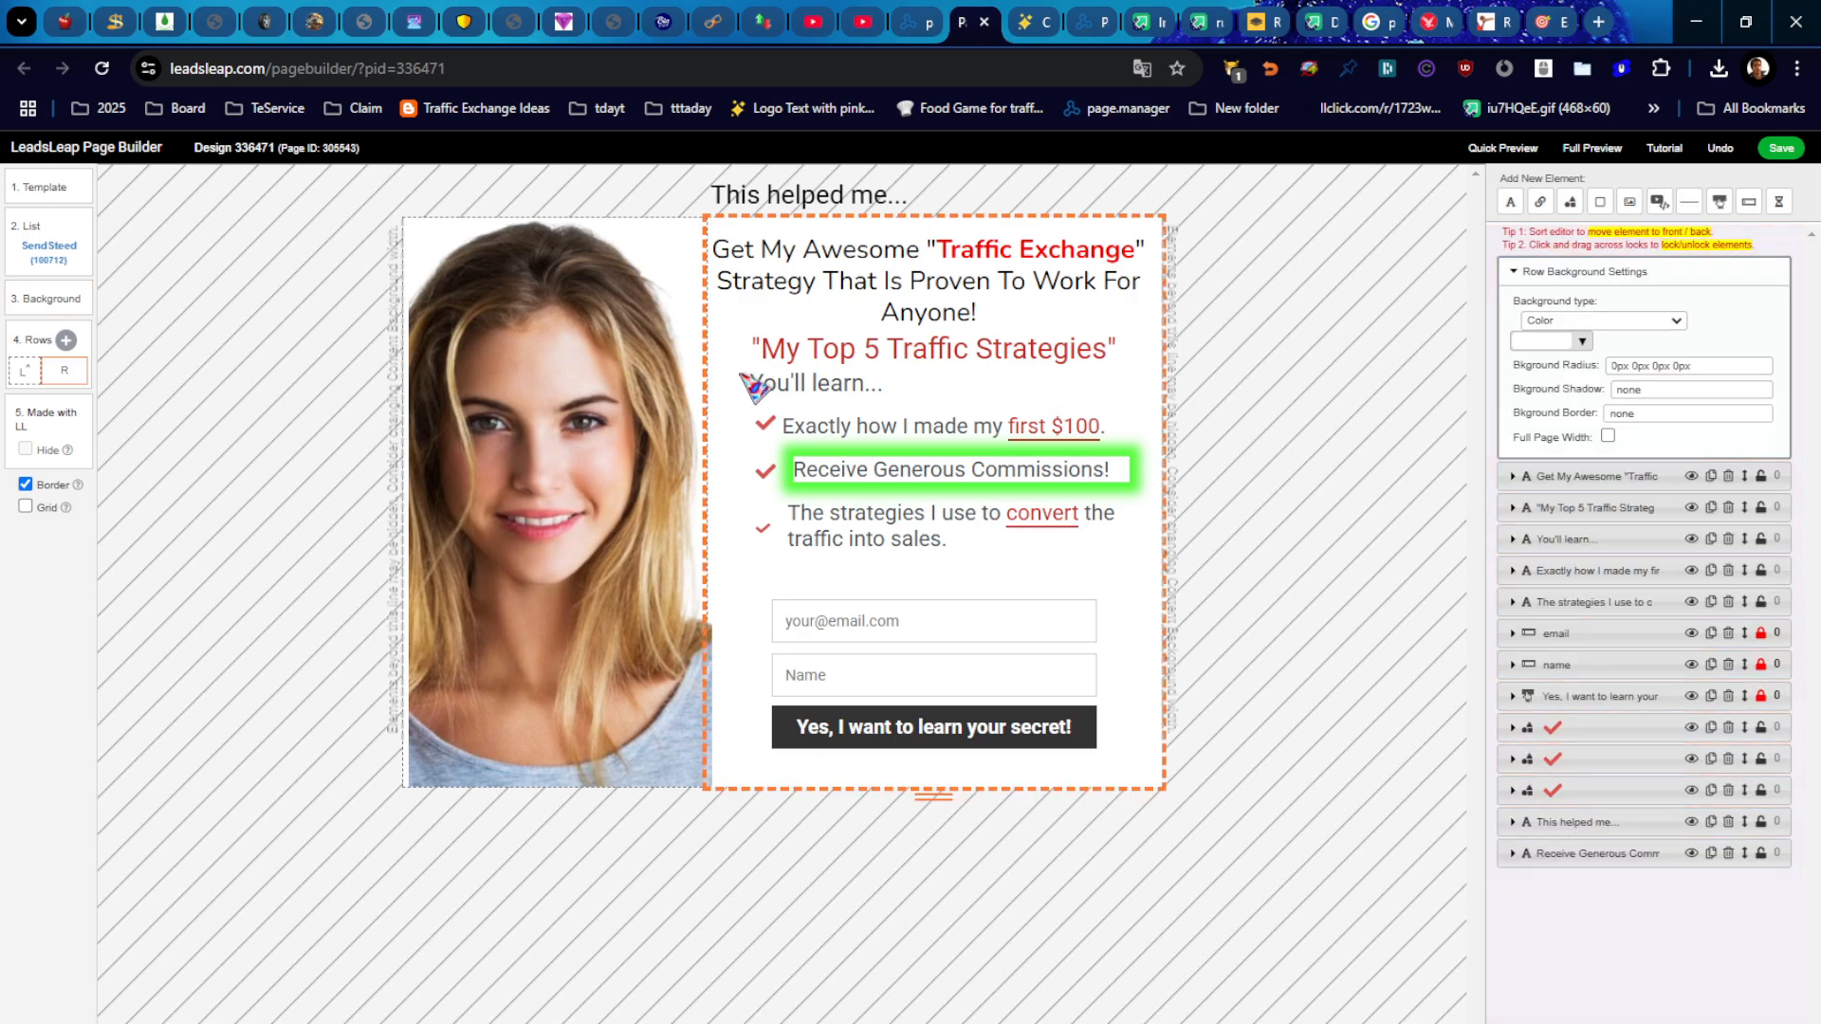
left_click(1529, 275)
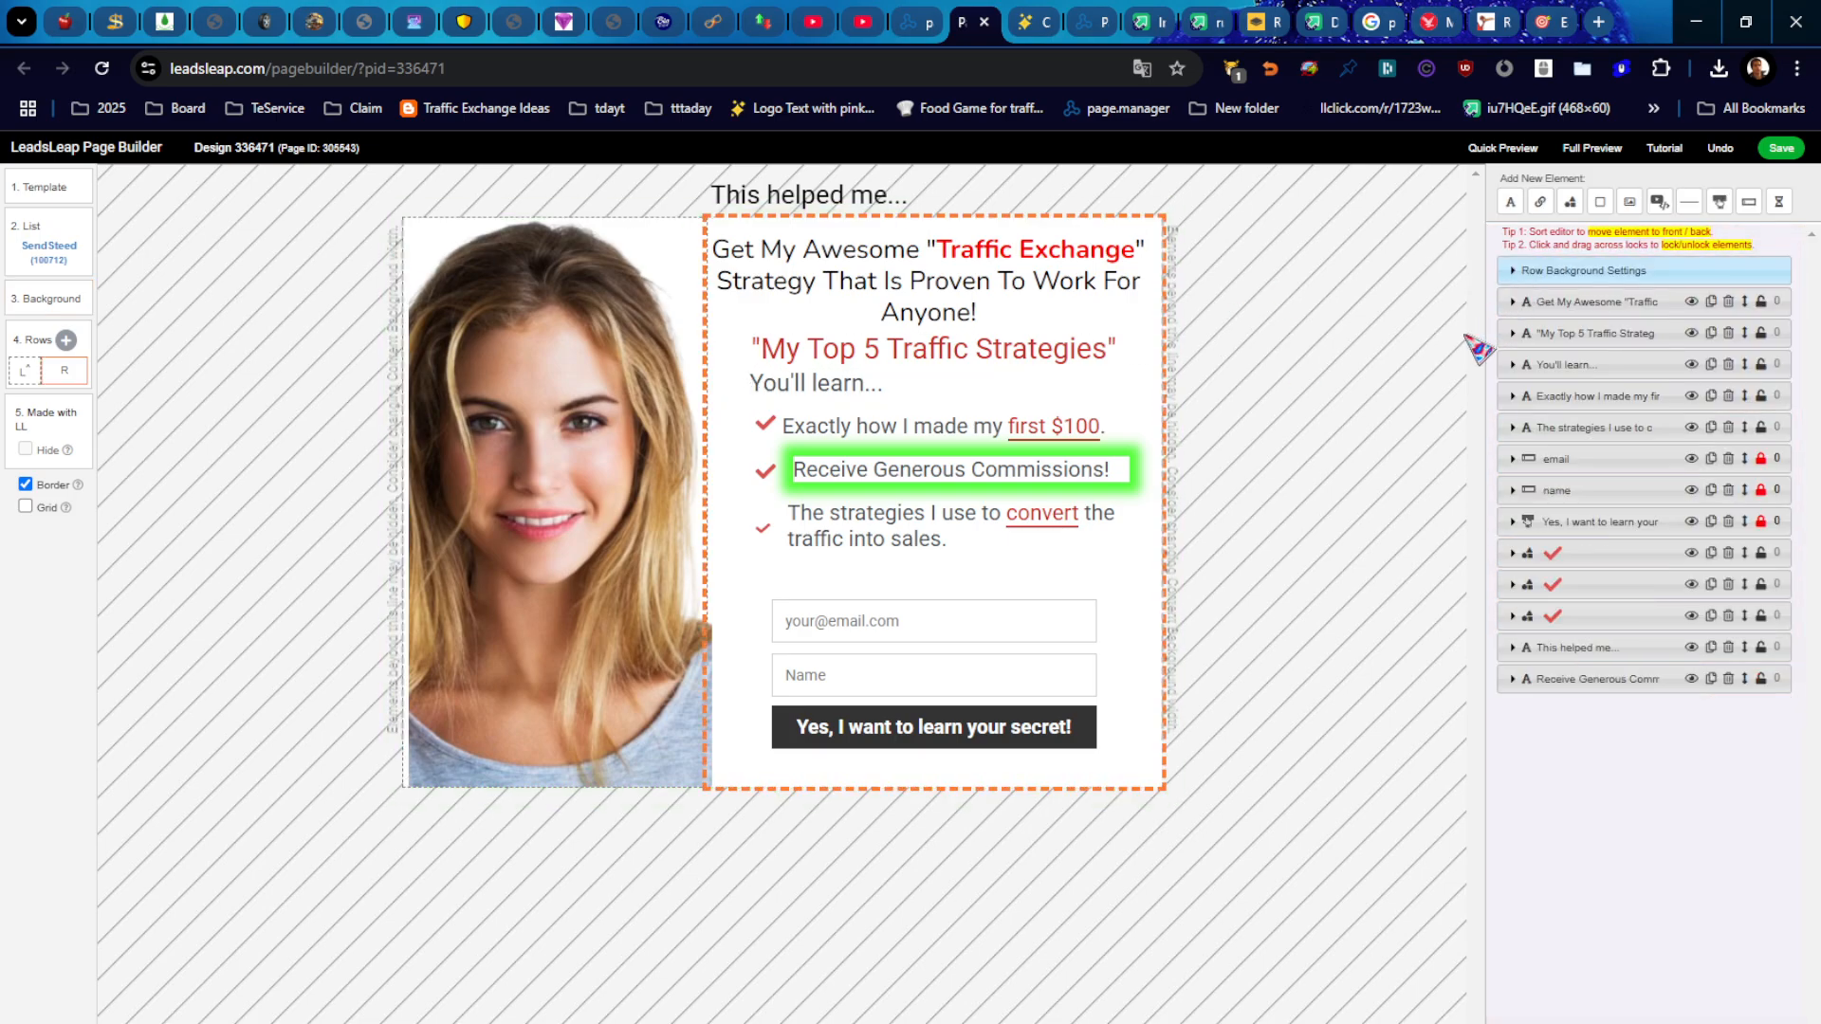
left_click(1632, 202)
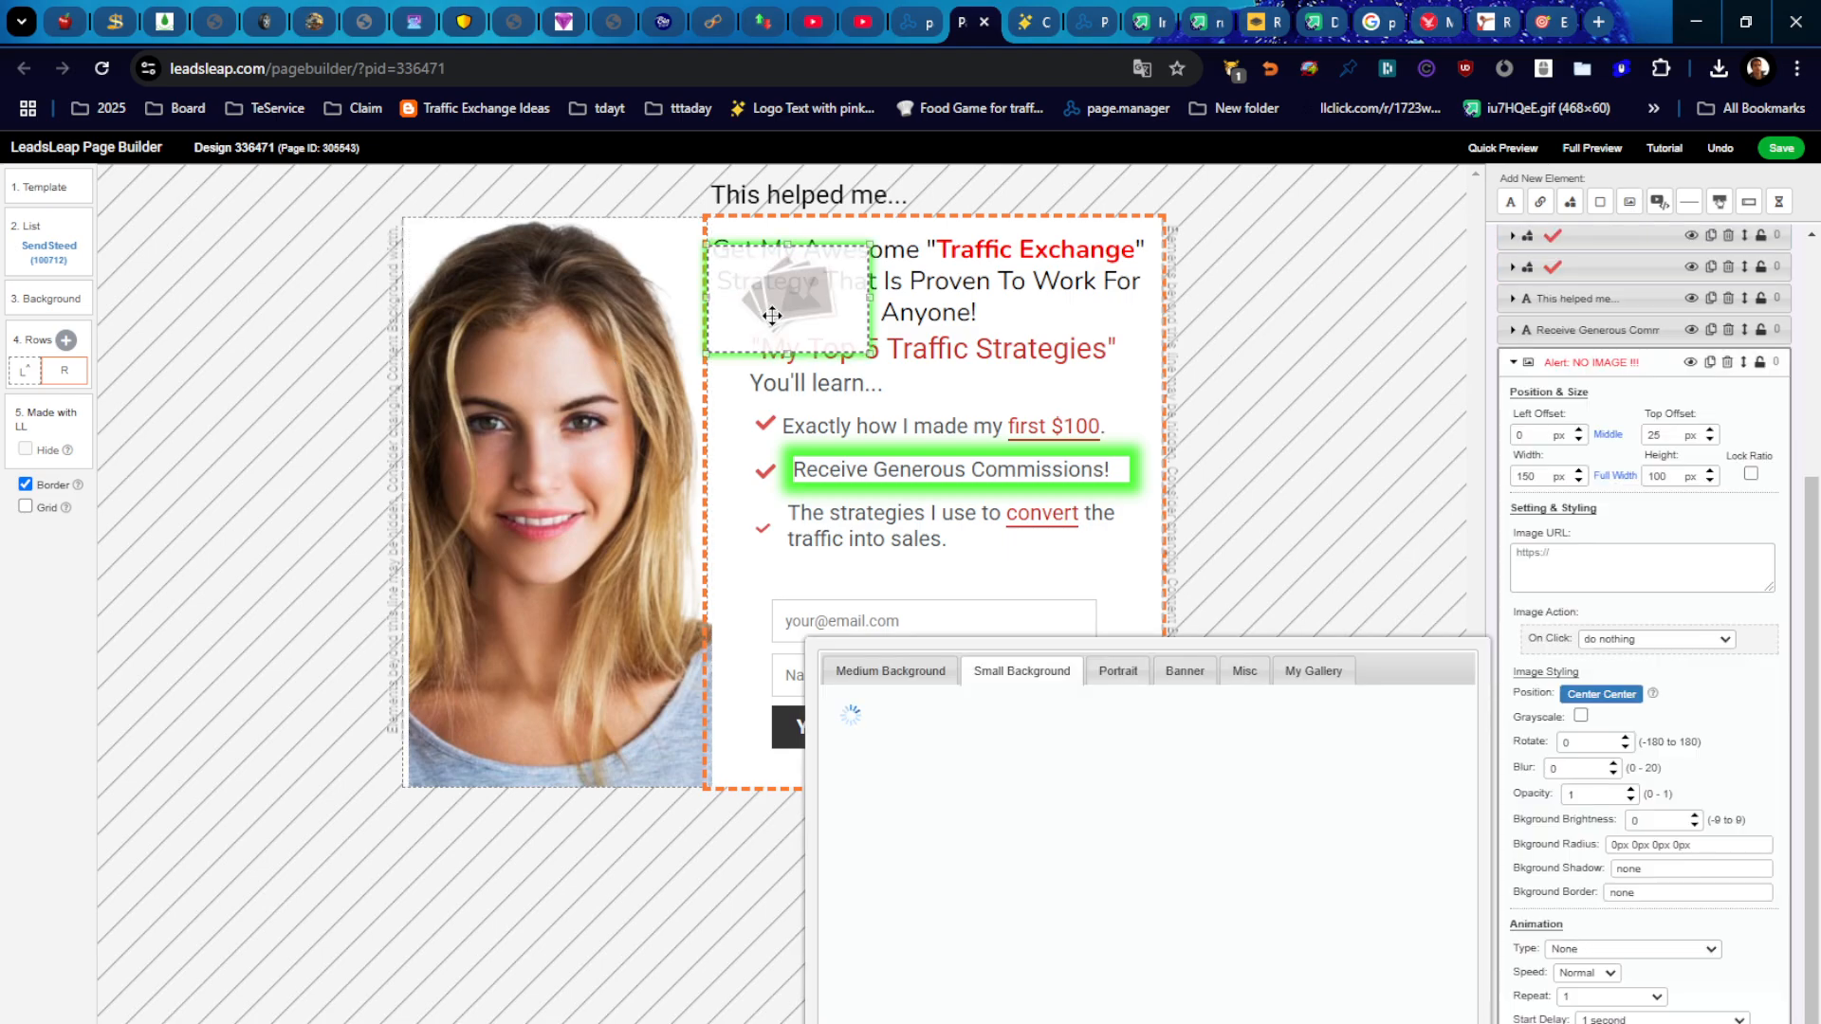
left_click_drag(792, 283, 1373, 420)
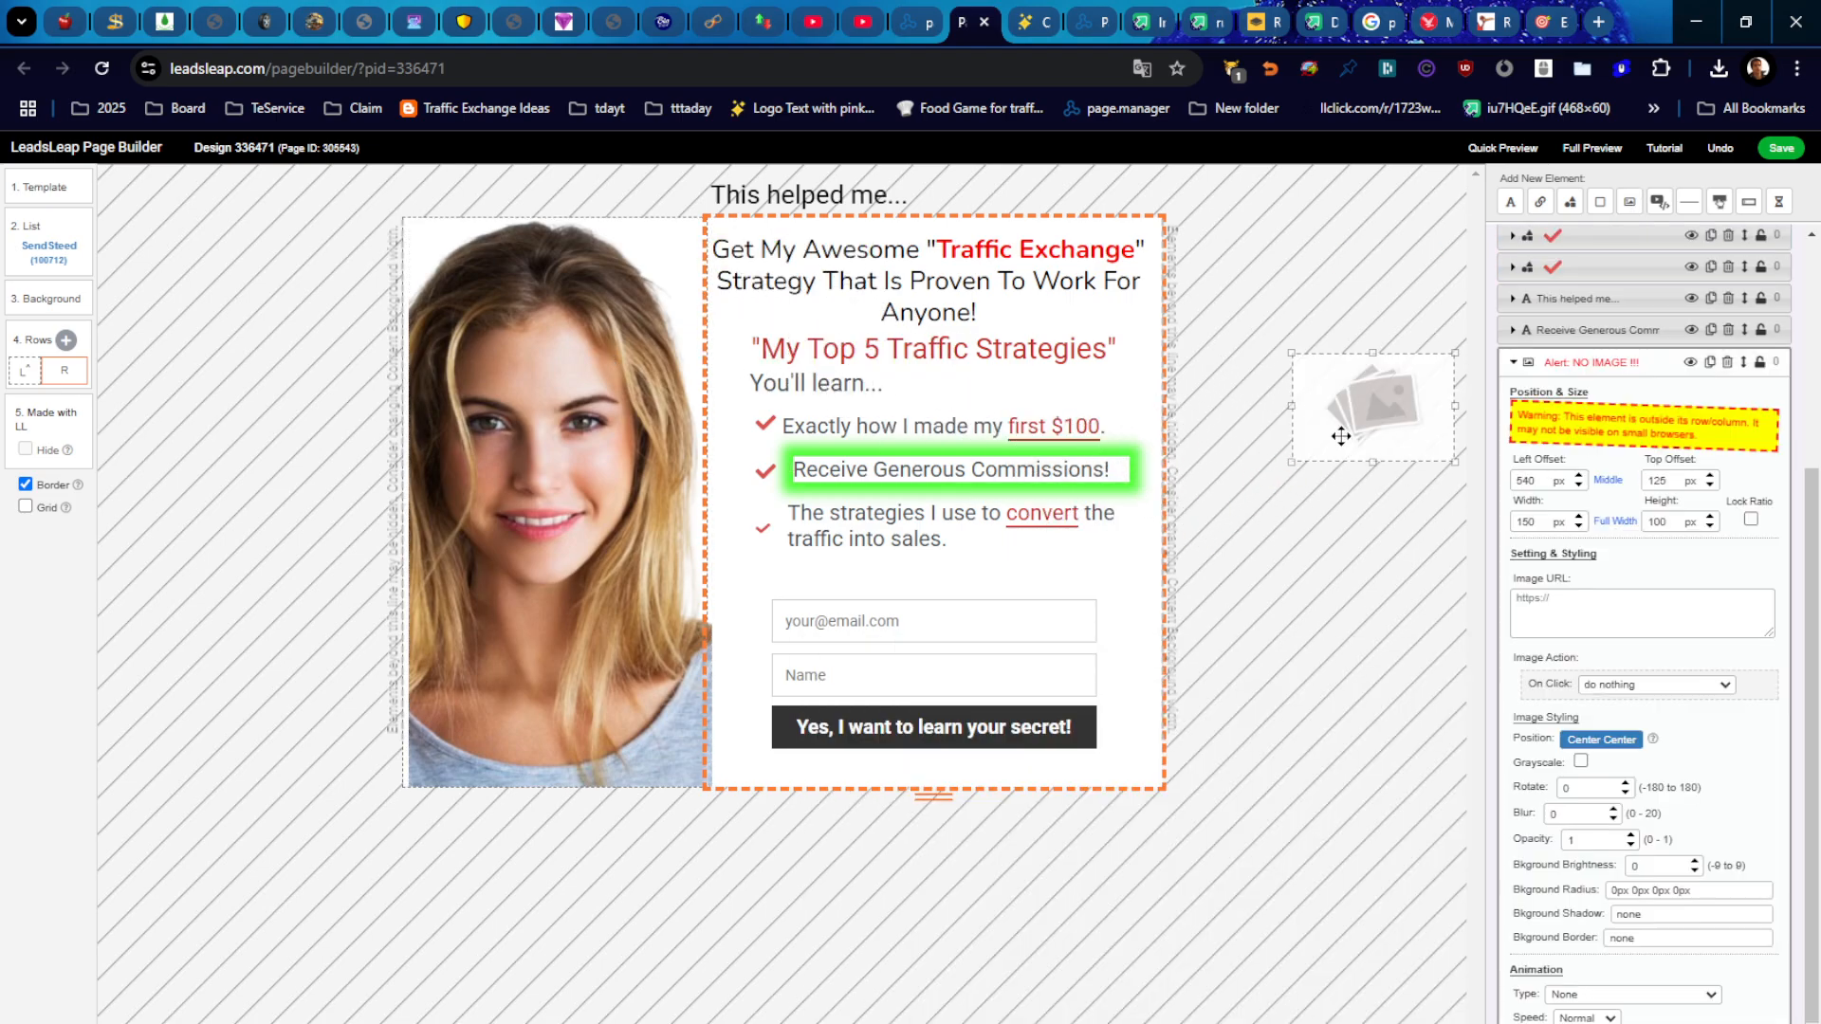
Step: Switch to Imgur and upload the "-I-Love-Traffic-Exchanges-1-29-2025" image from the Downloads folder on drive D
left_click(1148, 34)
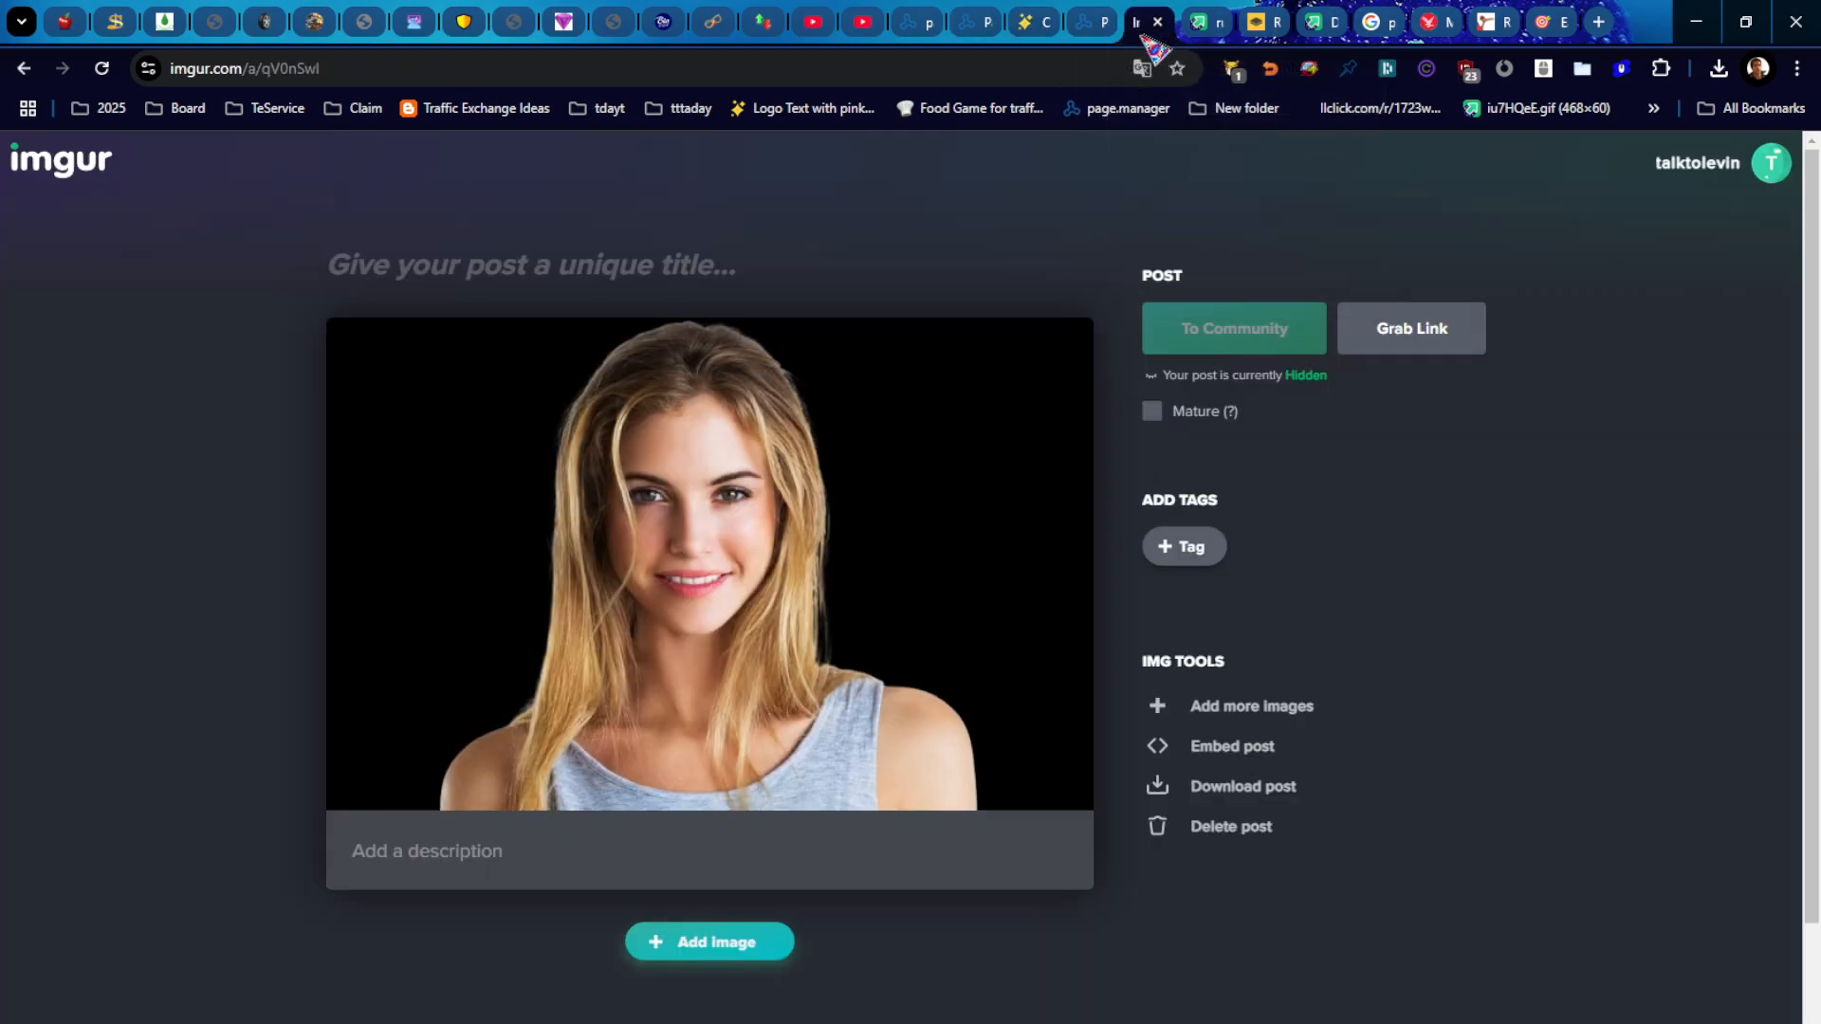
left_click(24, 69)
left_click(1127, 492)
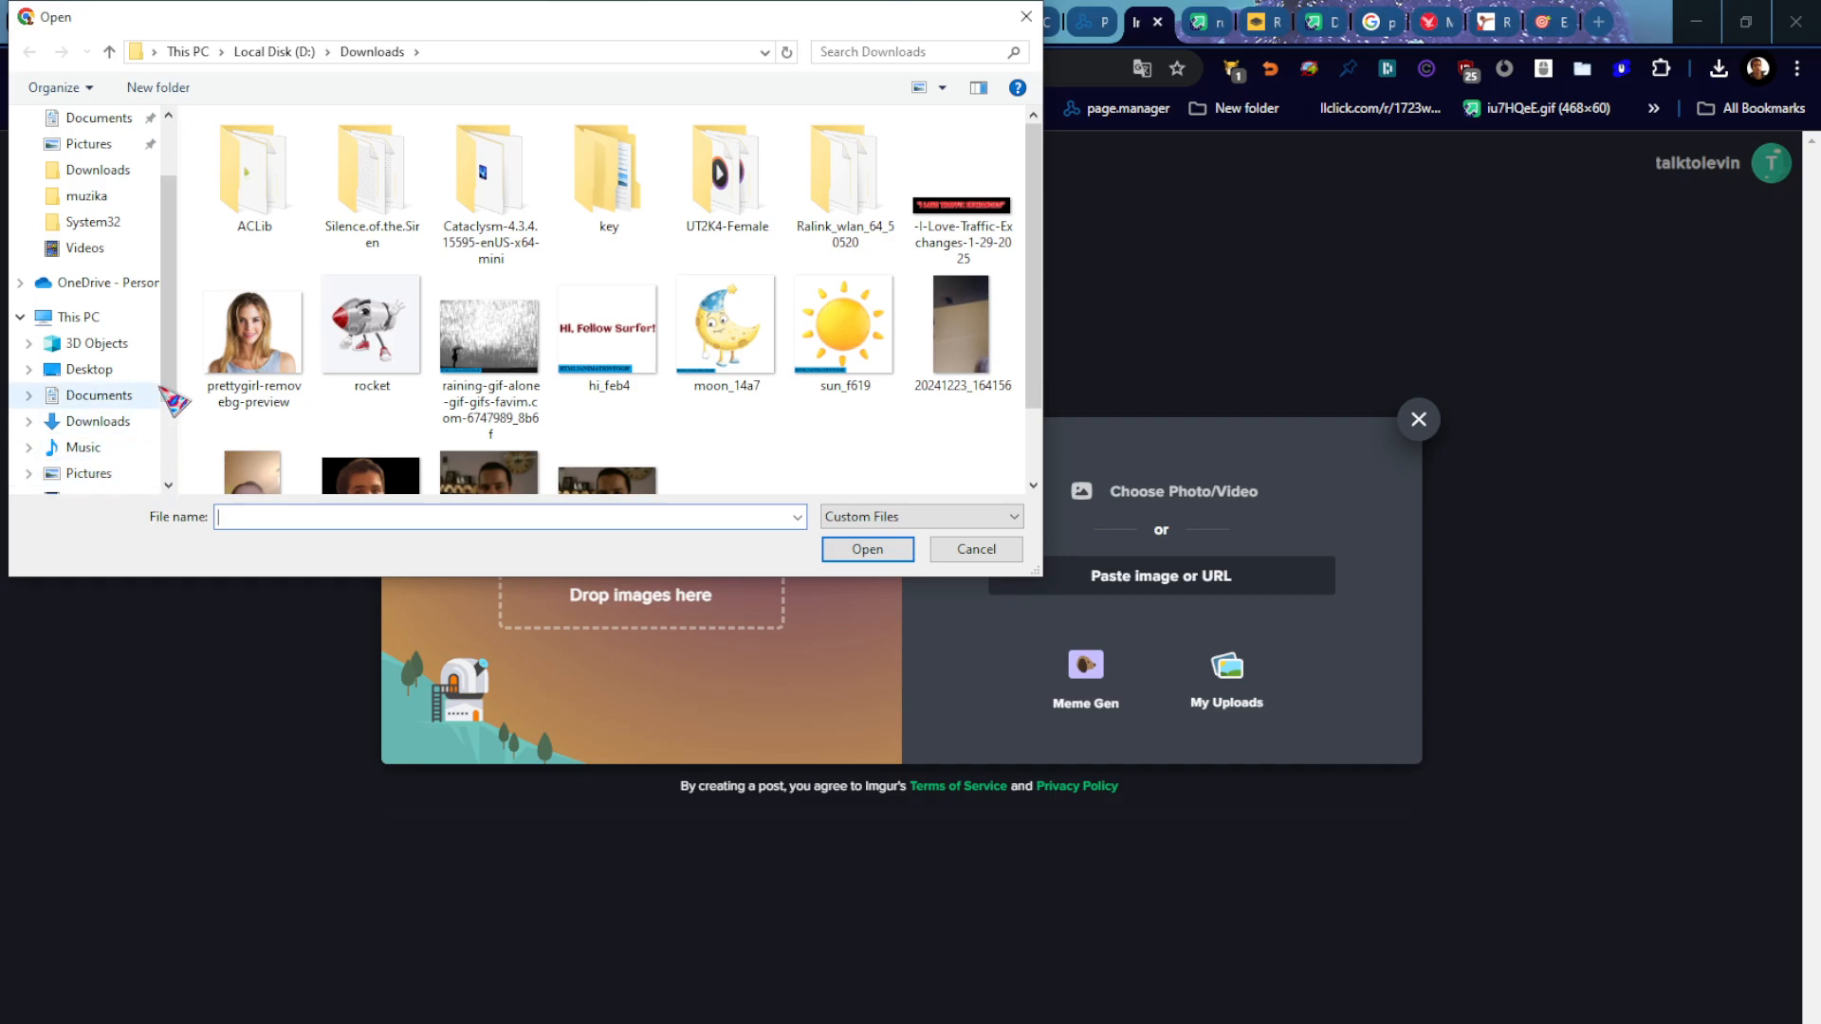
scroll(151, 474, "down", 2)
left_click(99, 421)
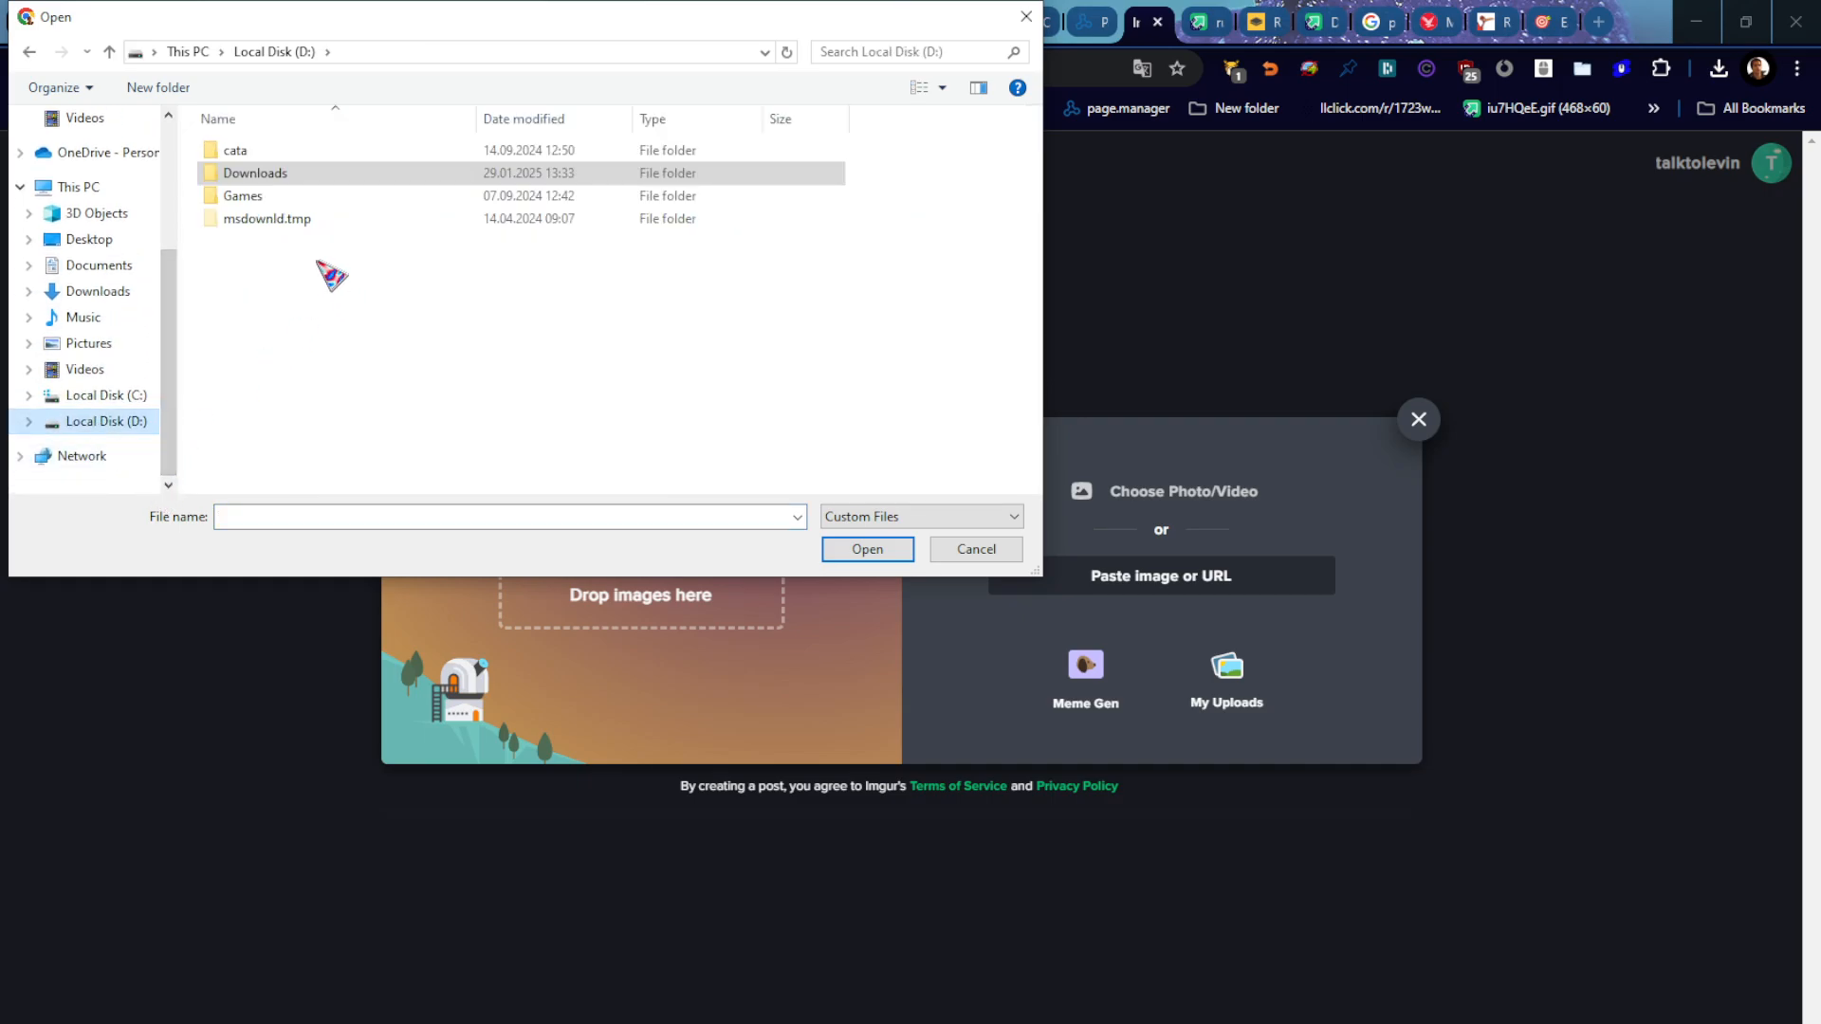
double_click(283, 175)
left_click(948, 197)
left_click(861, 547)
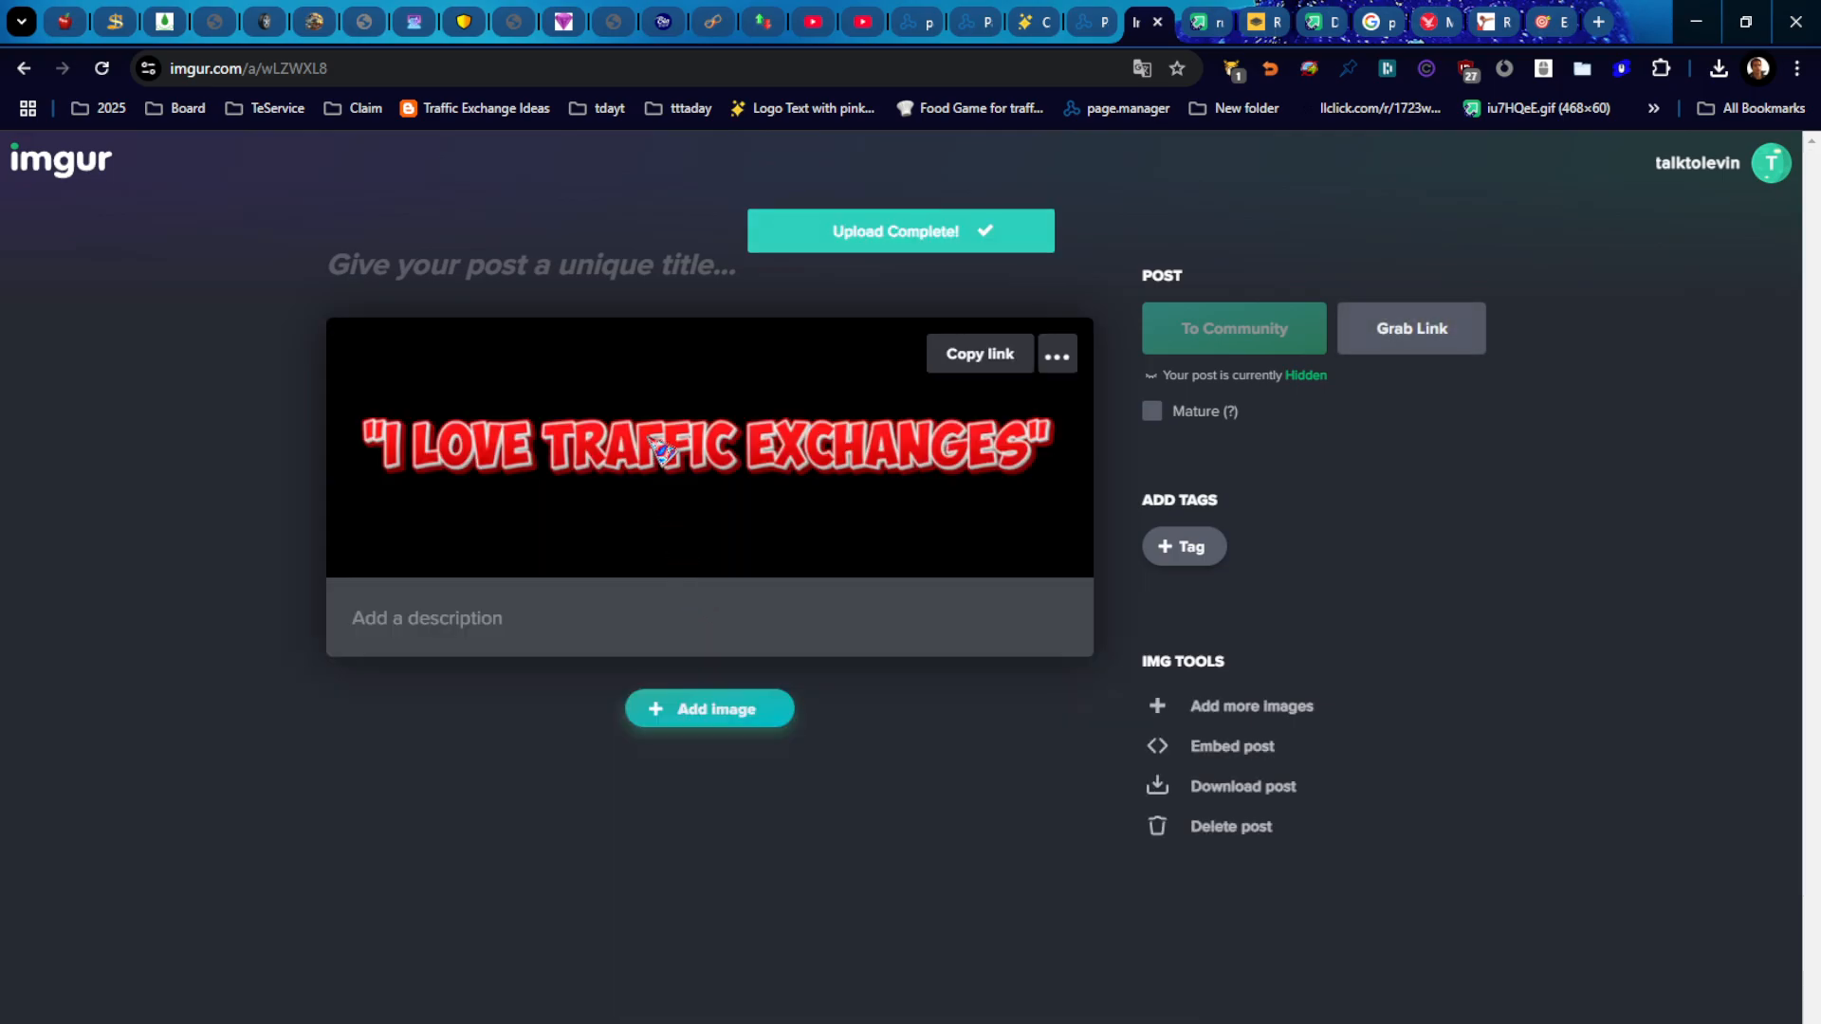
Step: Open the uploaded logo image in its own browser tab and copy its direct GIF address
right_click(645, 453)
left_click(816, 457)
left_click(1179, 21)
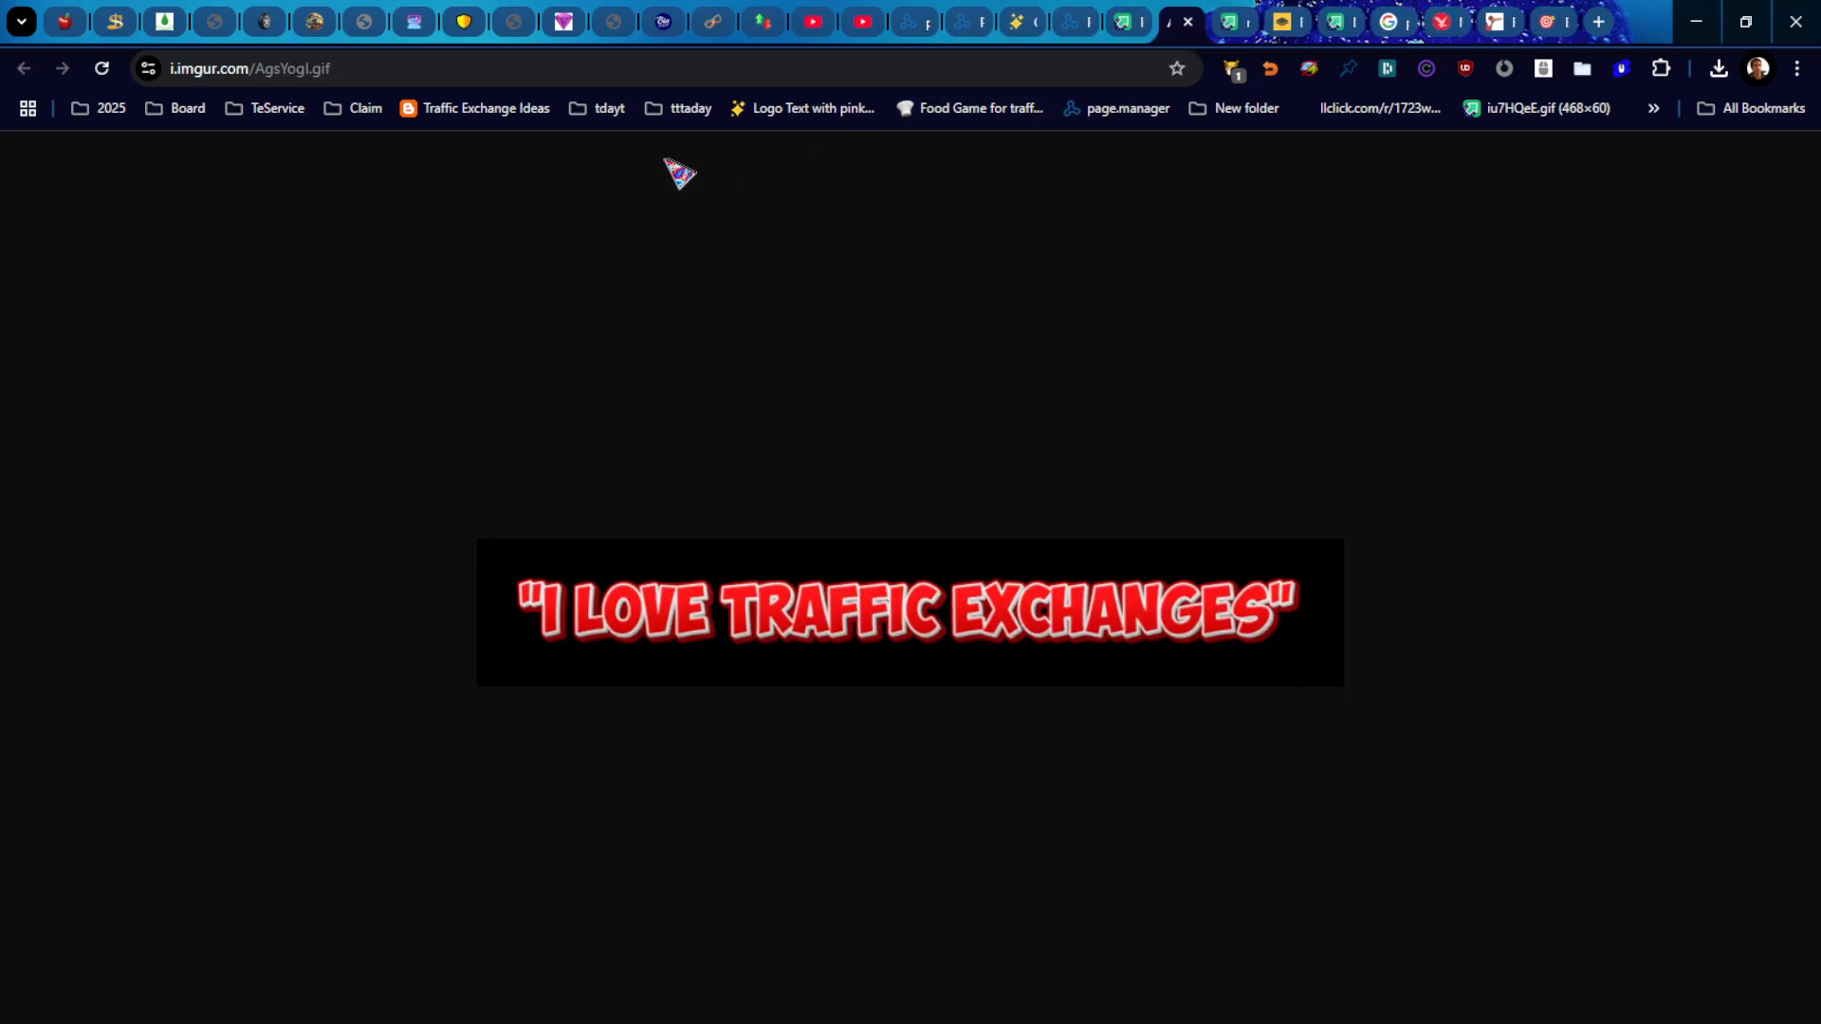
left_click(695, 69)
key("ctrl+c")
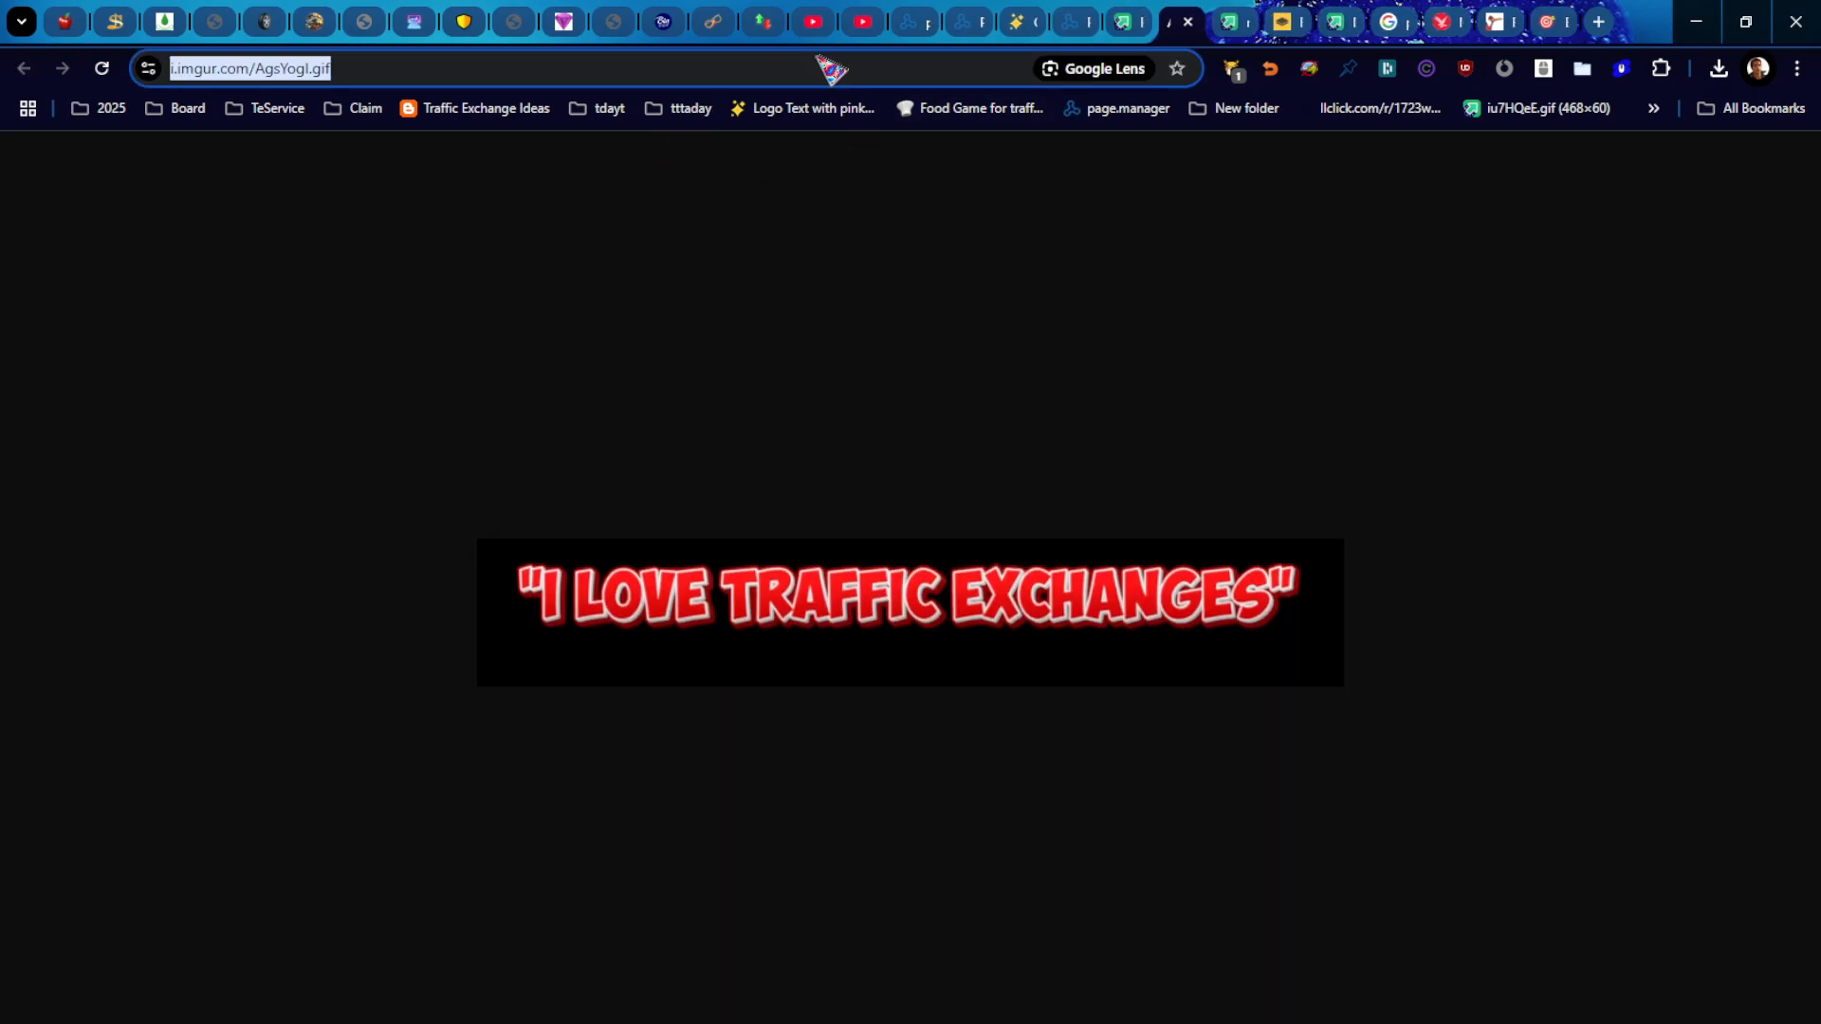
Step: In the page builder, lower the "The strategies I use to convert" bullet and replace its checkmark with a copy of the second bullet's checkmark
left_click(982, 25)
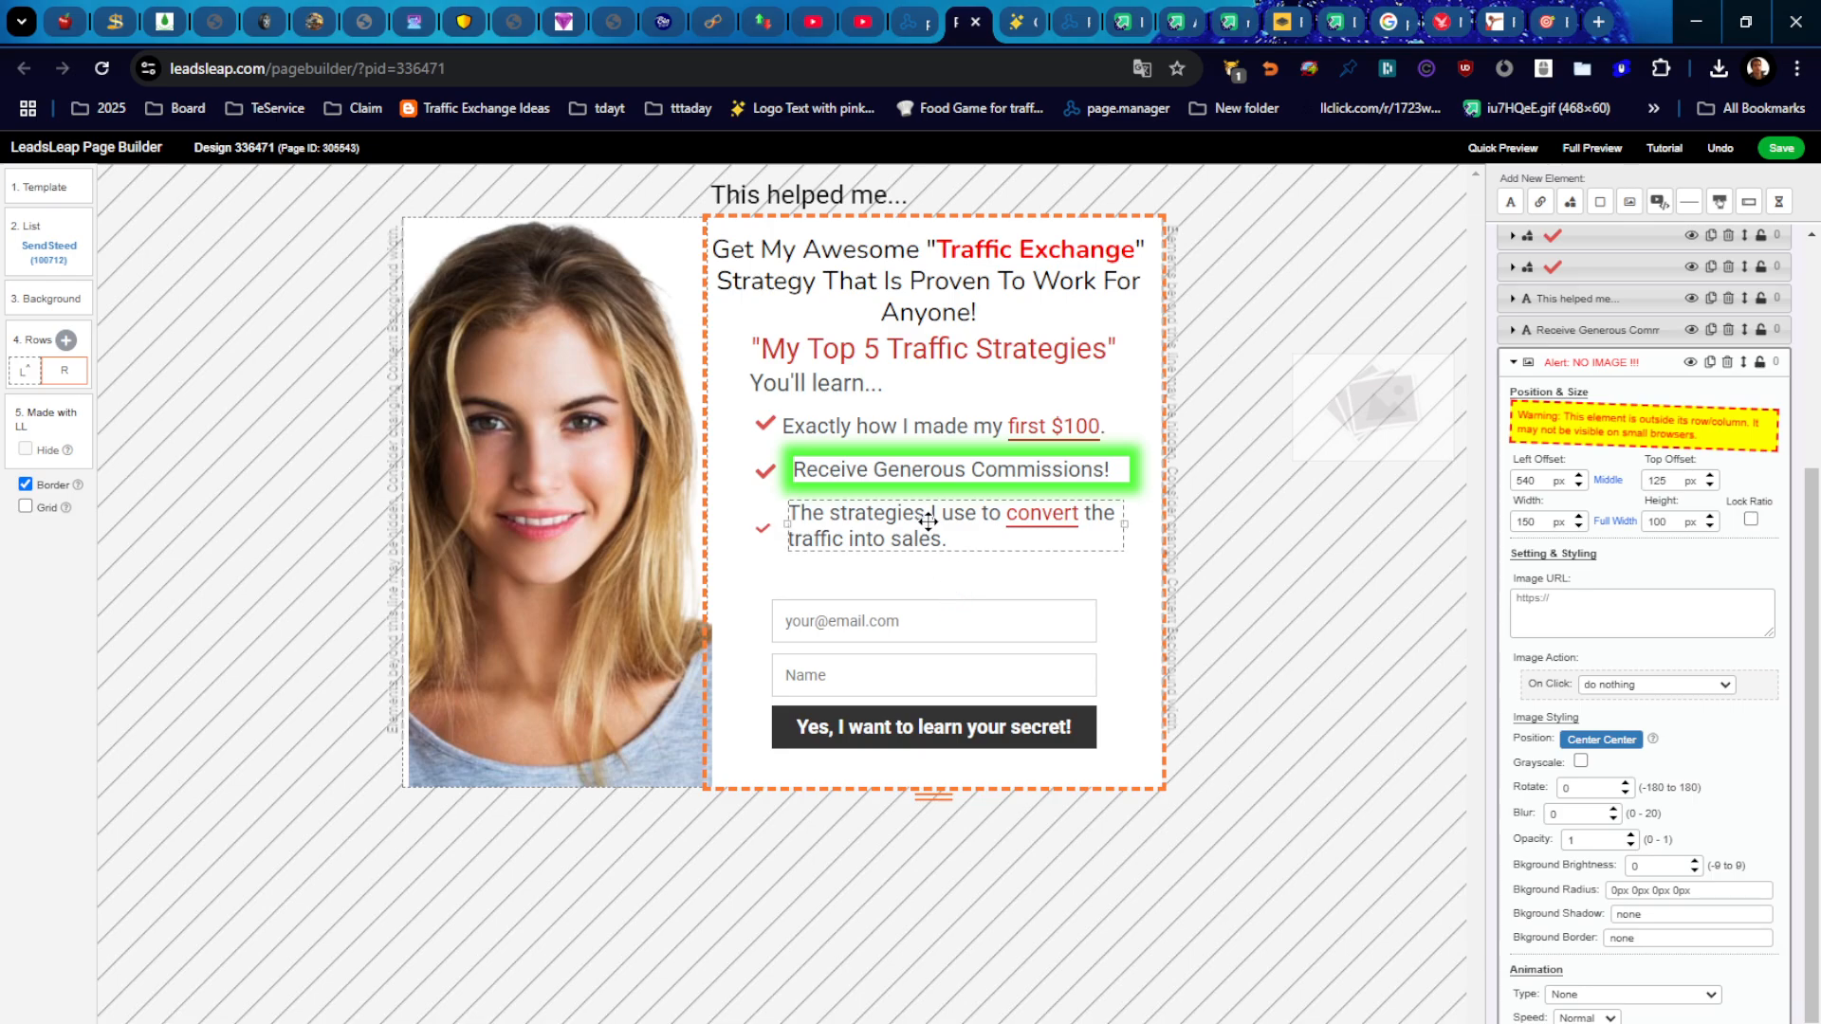
left_click_drag(927, 521, 918, 567)
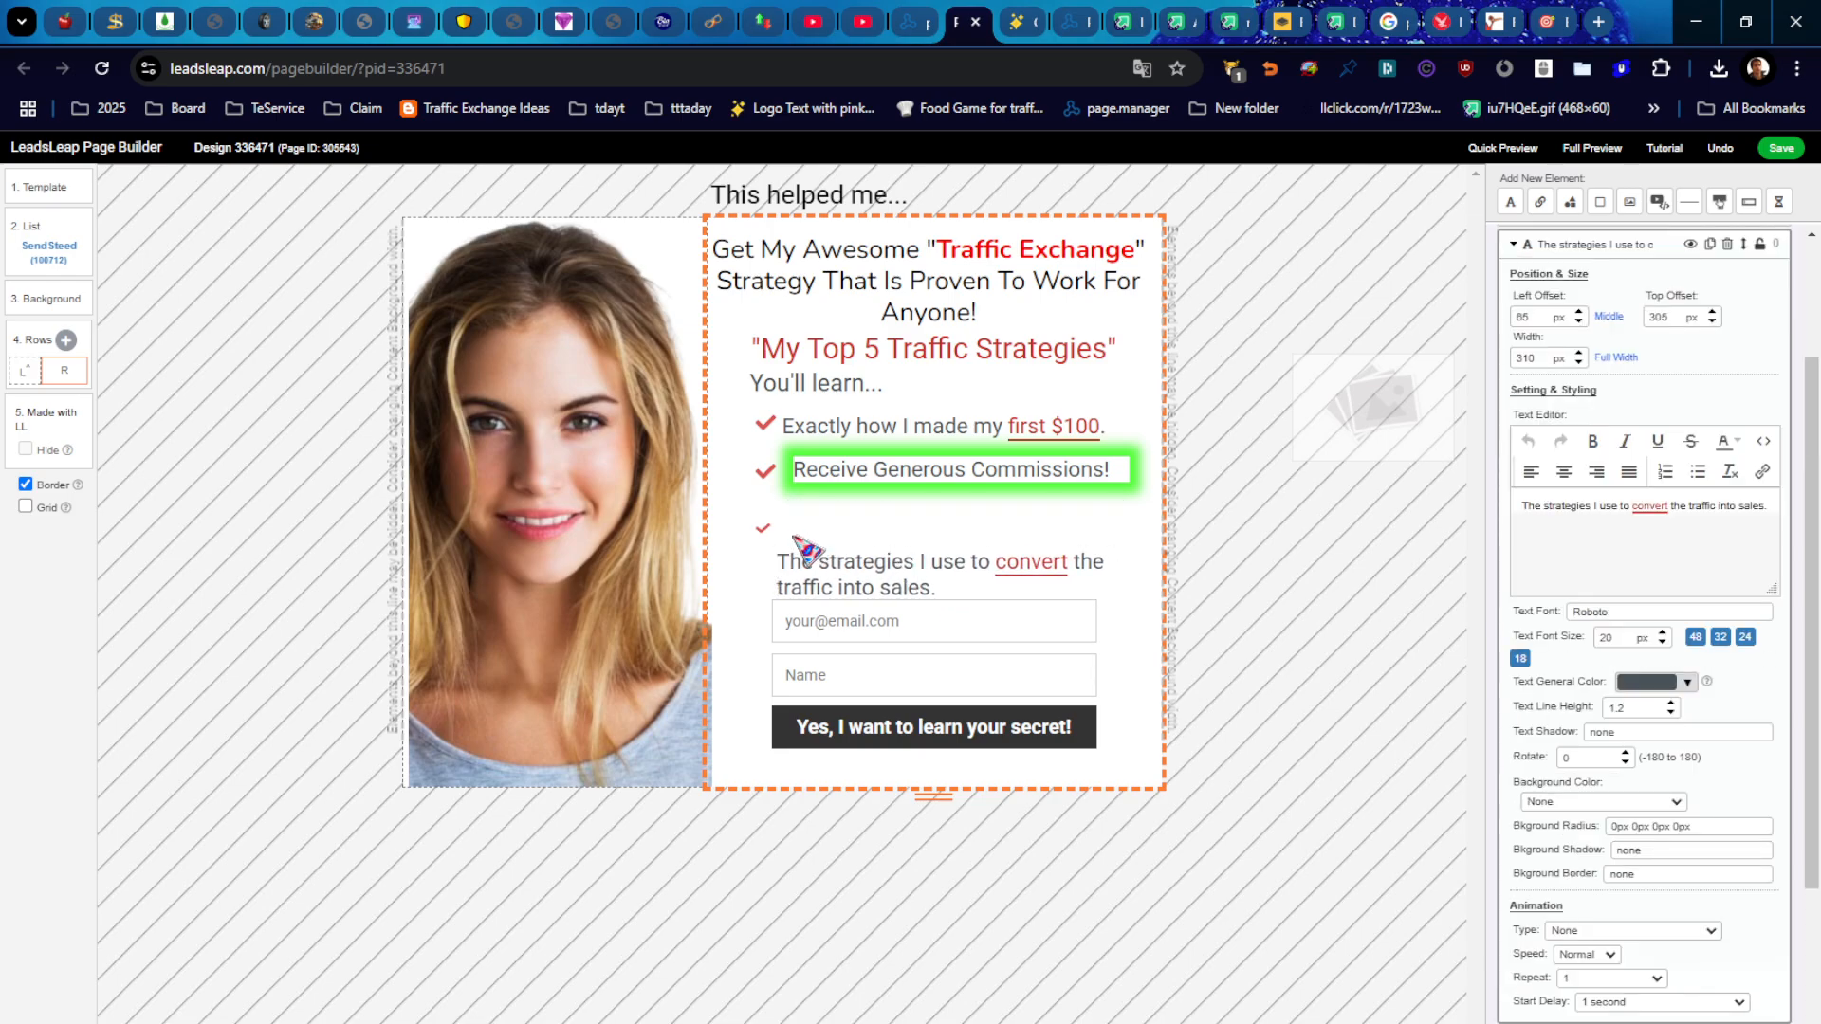
left_click(759, 528)
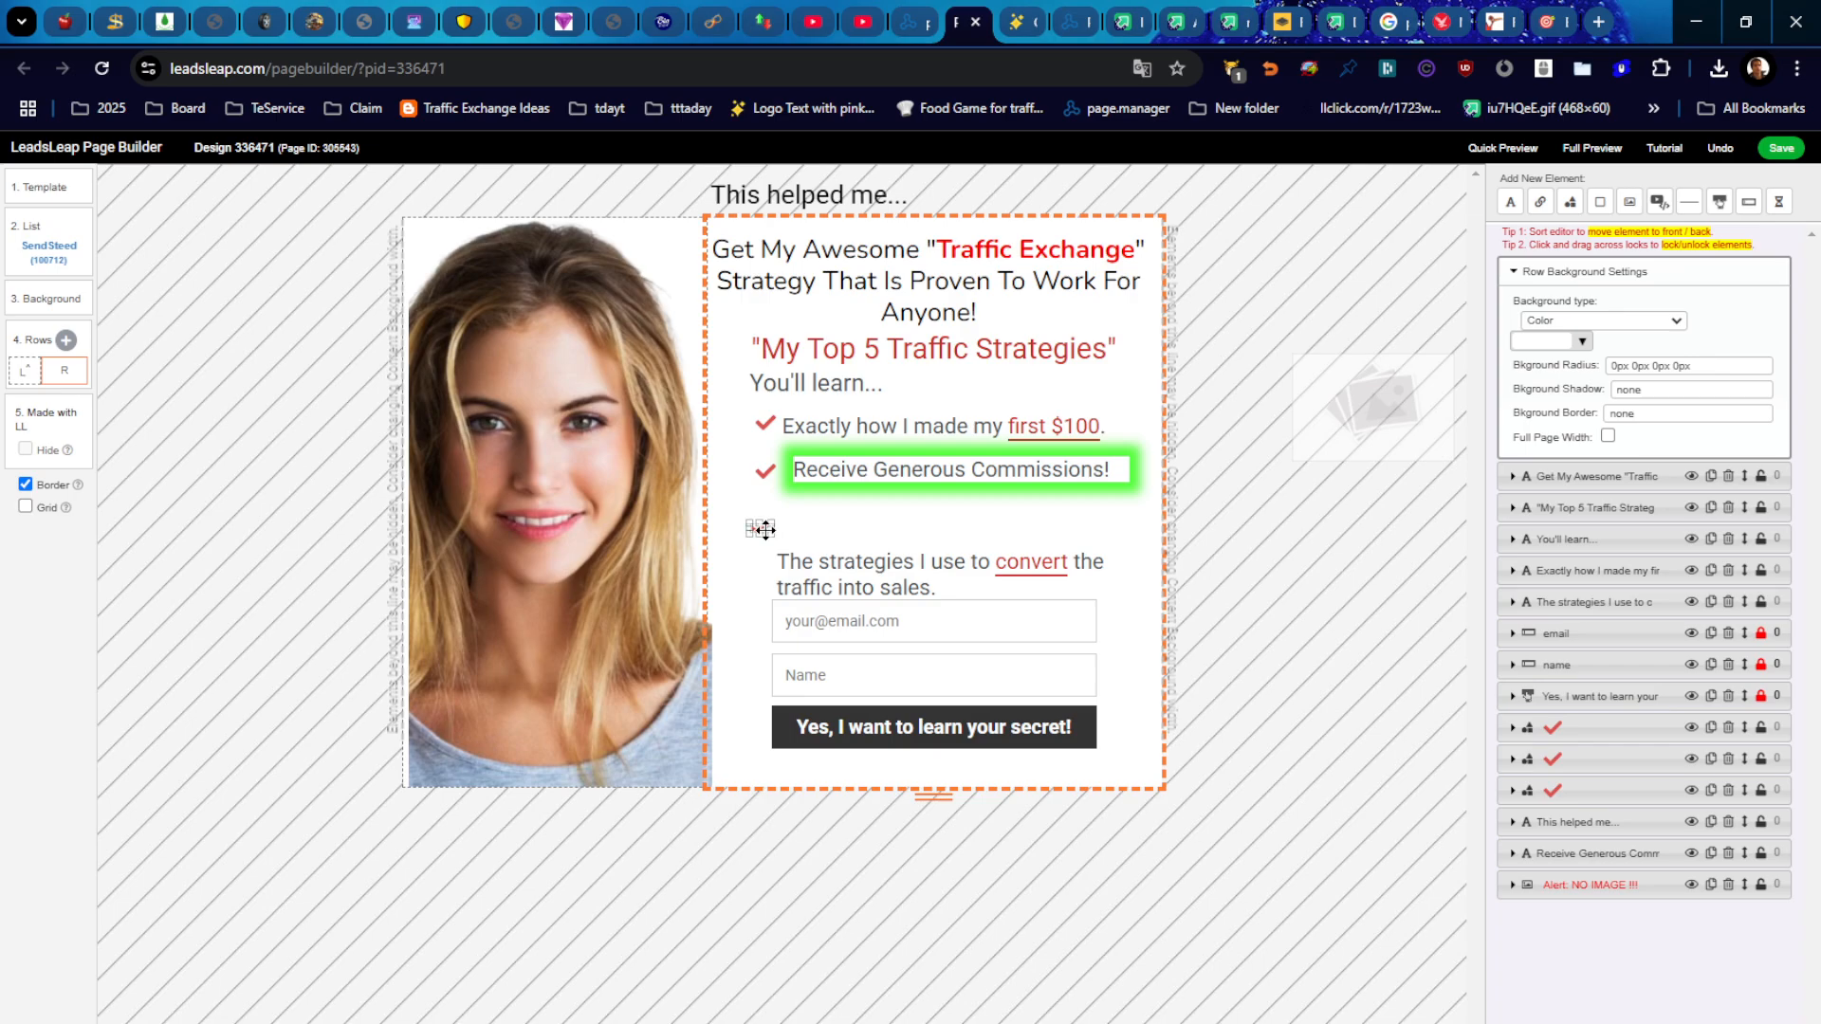
left_click(765, 529)
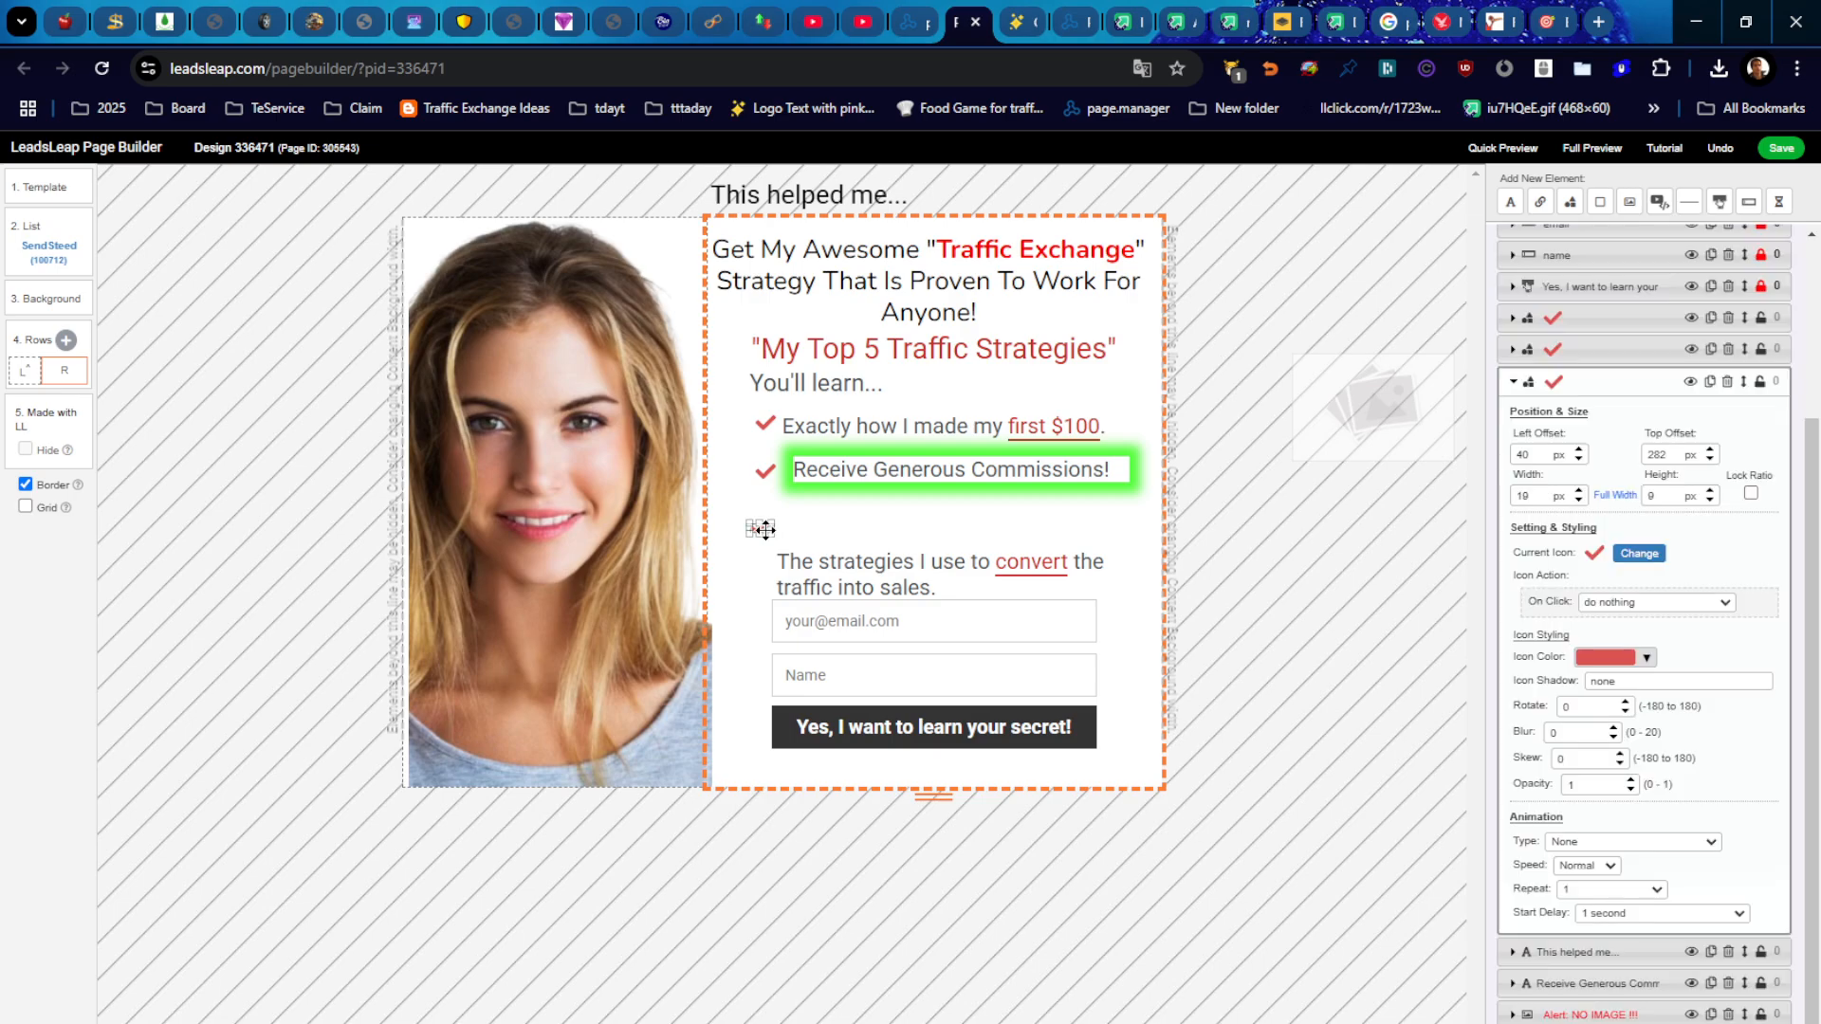
left_click(1728, 381)
left_click(776, 468)
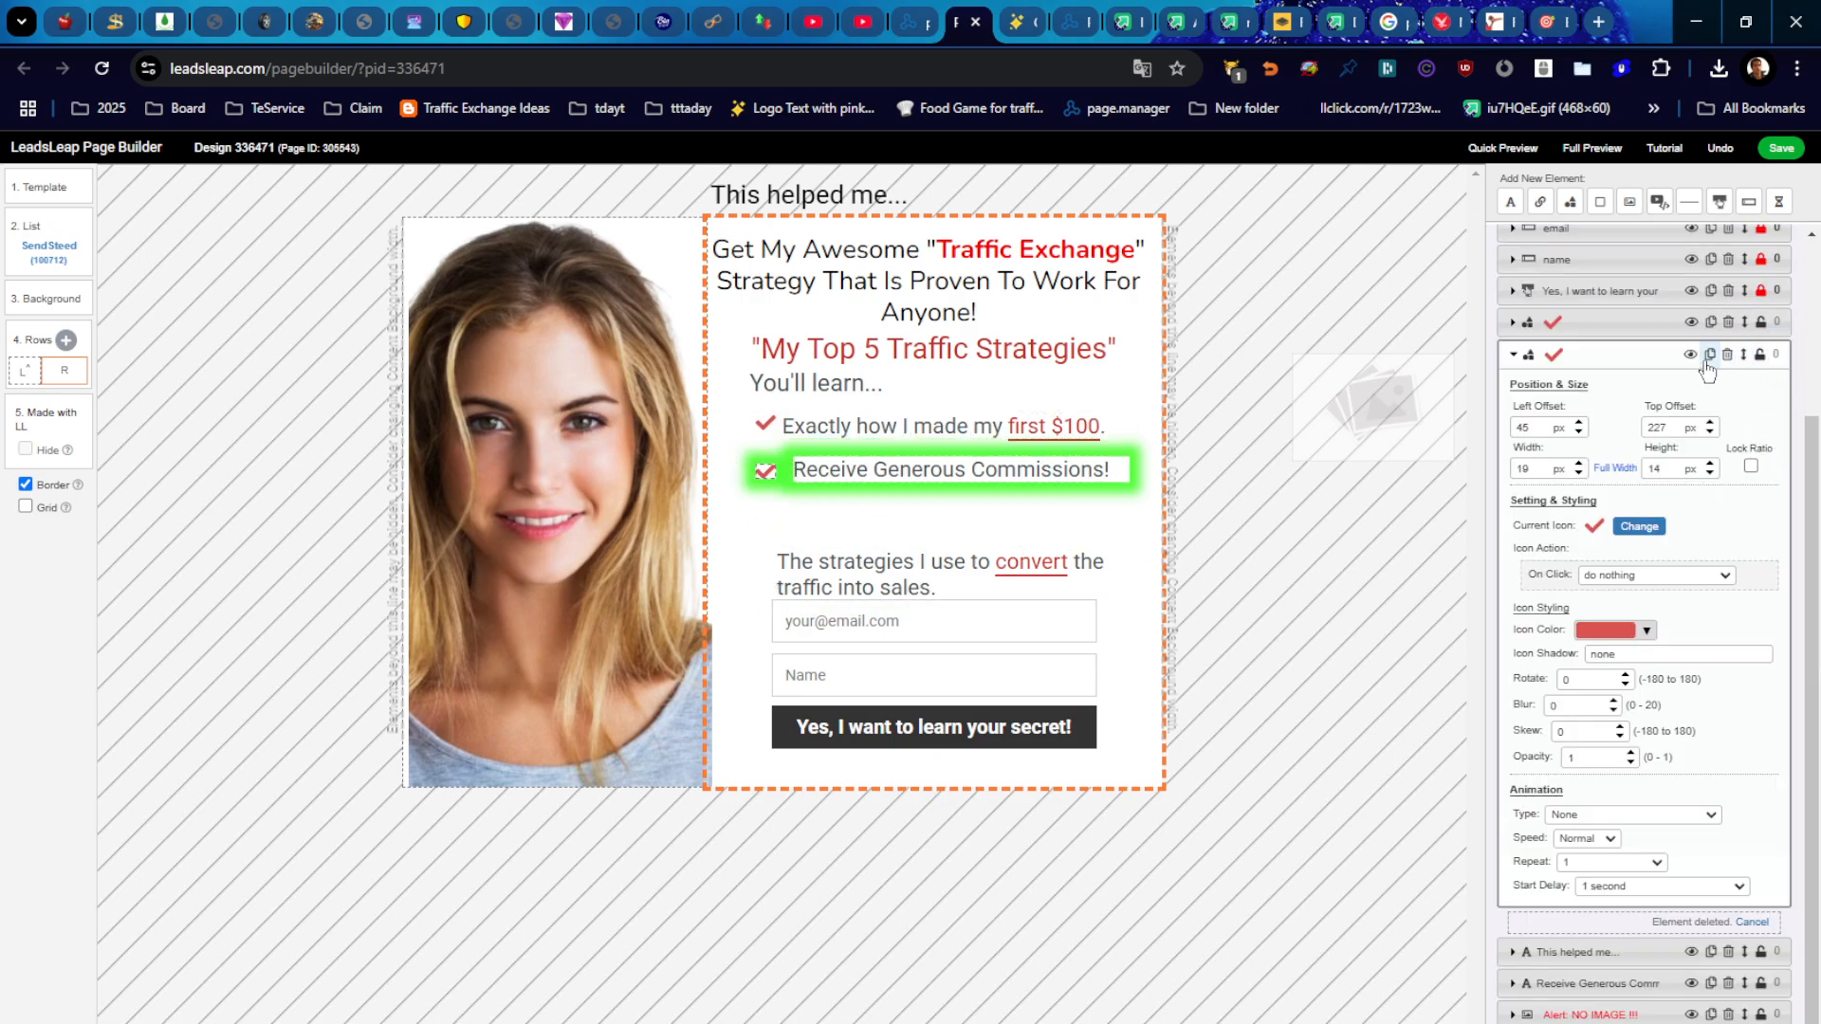
left_click_drag(767, 481, 754, 567)
Step: Move the "Receive Generous Commissions!" and "Exactly how I made my first $100." bullets down with their checkmarks, stacking them above the third bullet
left_click_drag(836, 473, 833, 531)
left_click_drag(764, 471, 749, 509)
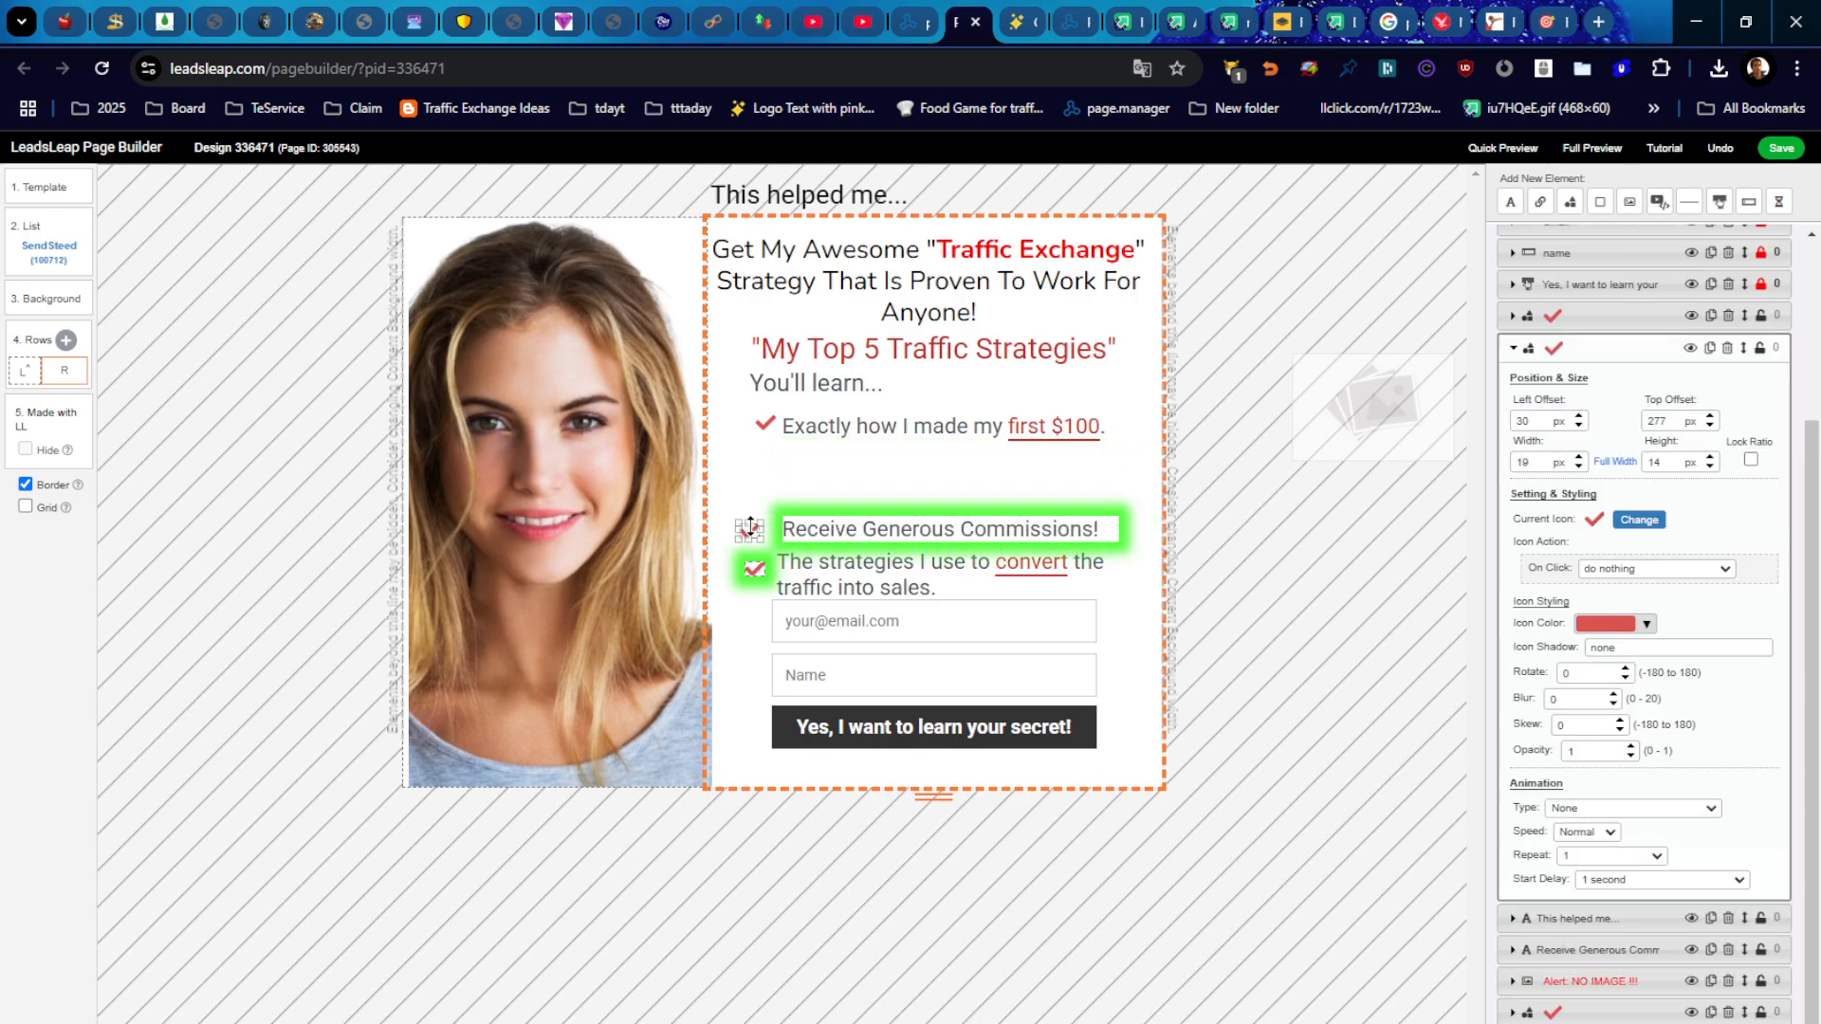
left_click_drag(774, 446, 745, 480)
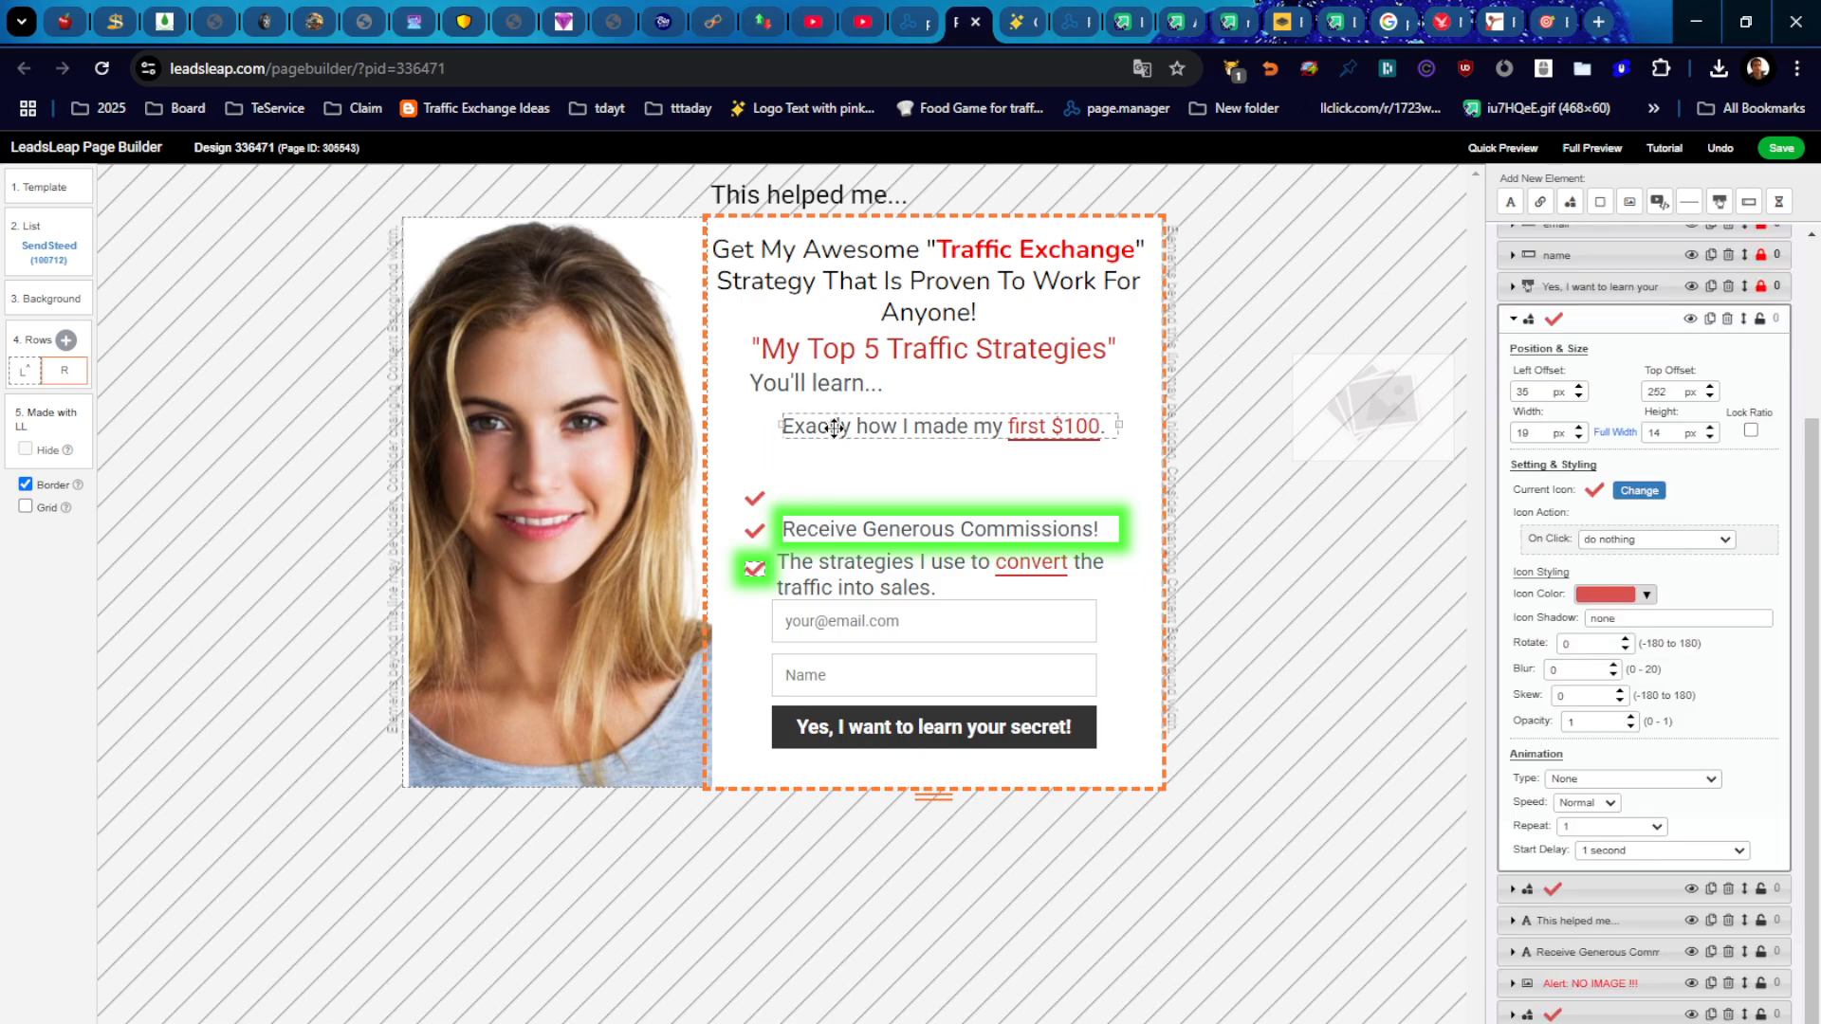
left_click_drag(833, 427, 829, 497)
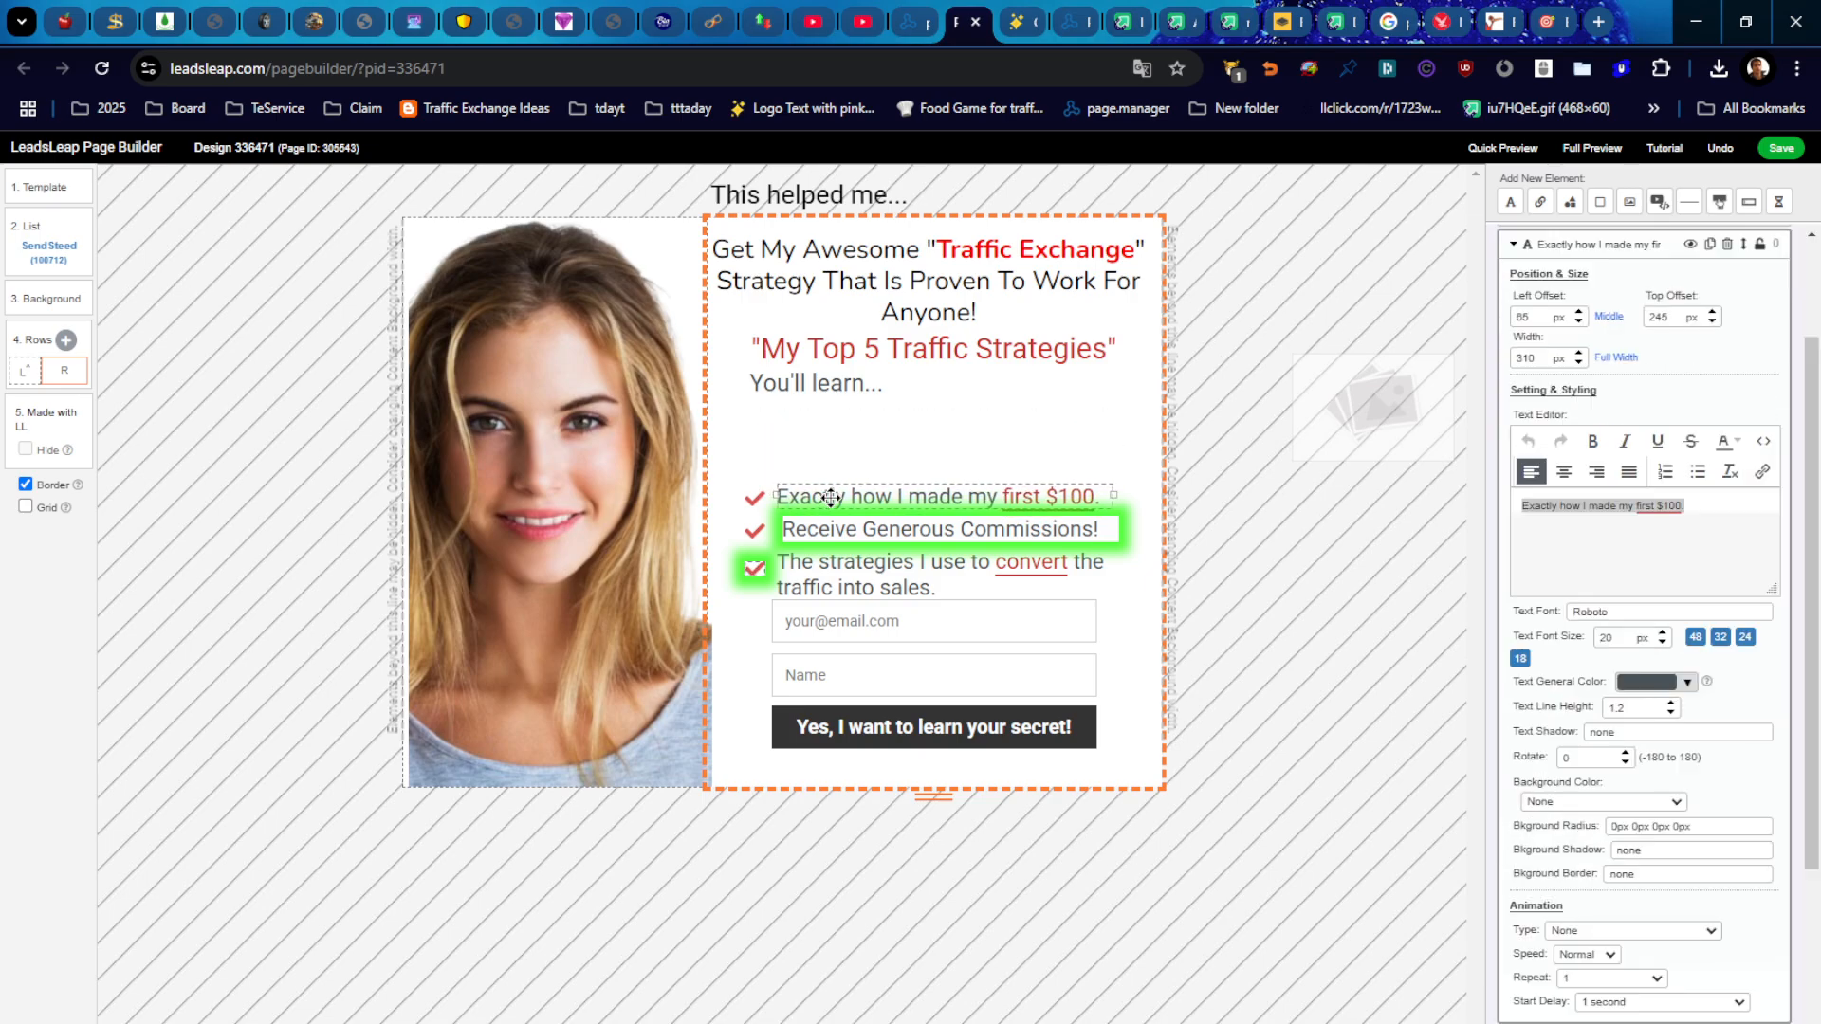
Step: Move "You'll learn...", "My Top 5 Traffic Strategies" and the main headline down to free space above the headline
left_click_drag(822, 391, 845, 472)
left_click_drag(874, 348, 874, 429)
left_click_drag(895, 299, 894, 367)
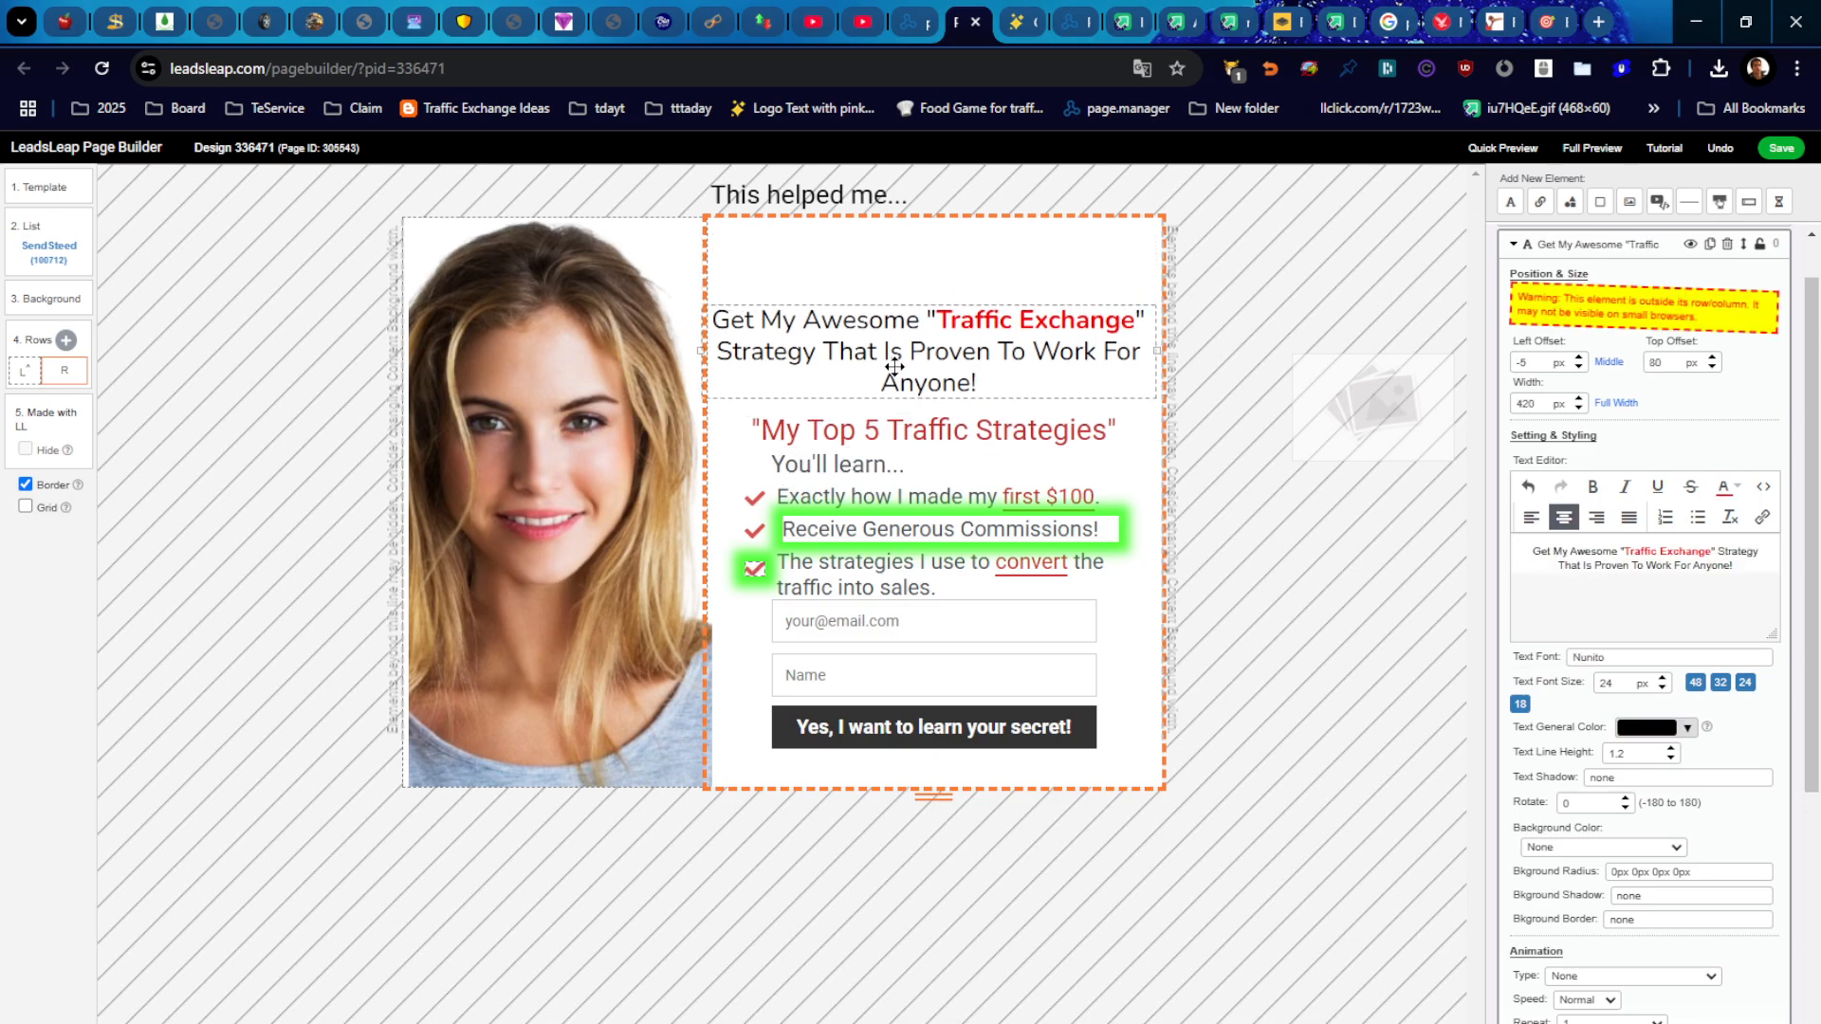
Step: Add a new image element above the headline using the copied Imgur GIF address as its image URL
left_click(845, 282)
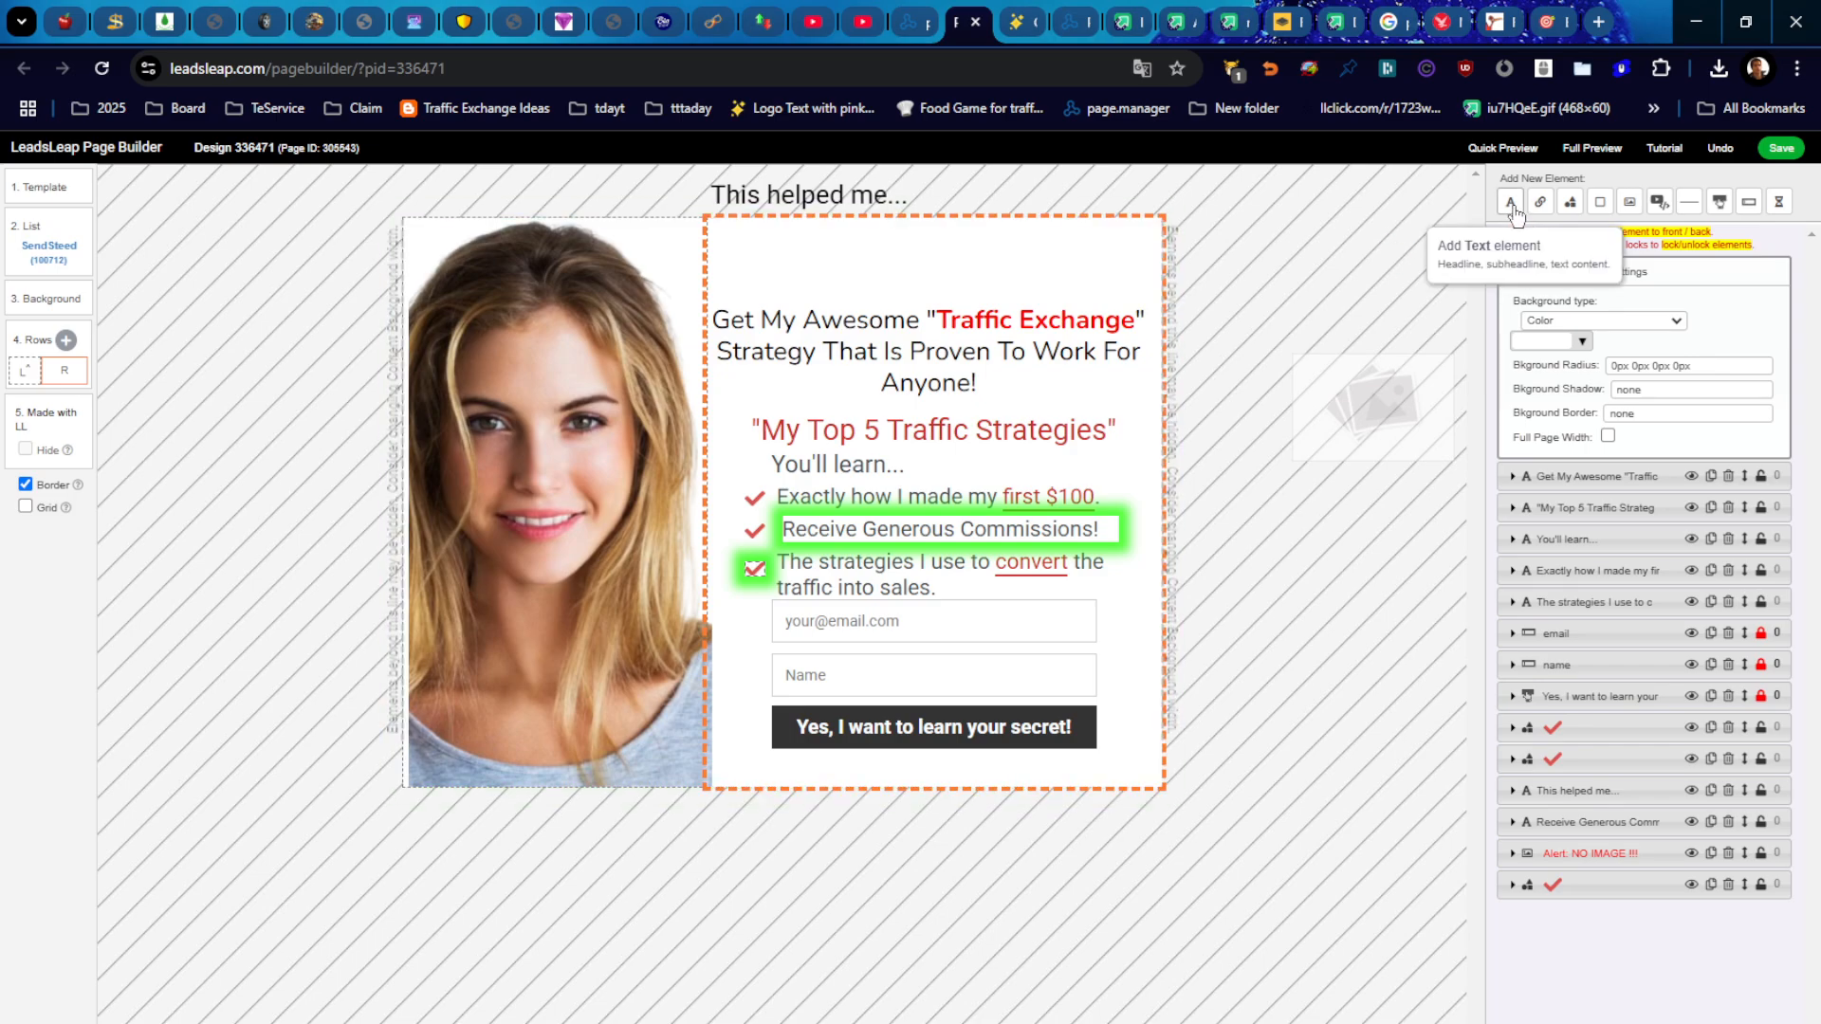
left_click(1629, 202)
left_click(1615, 617)
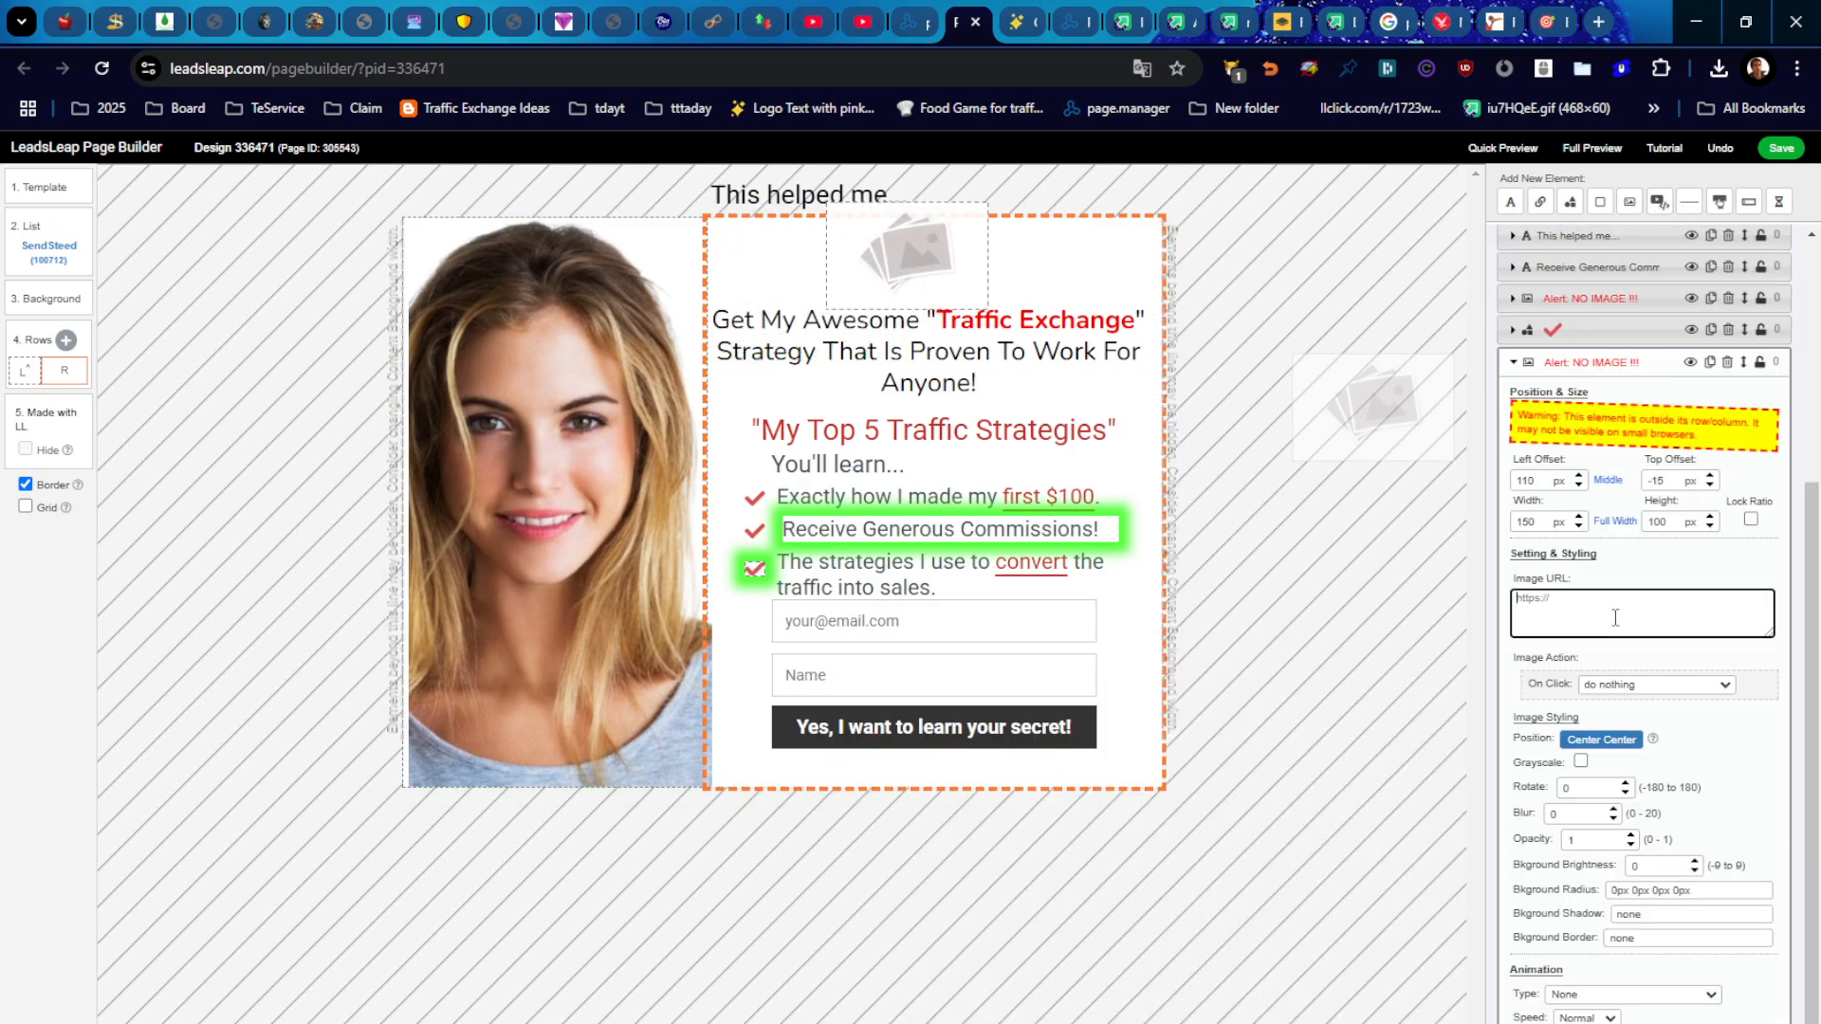
key("ctrl+v")
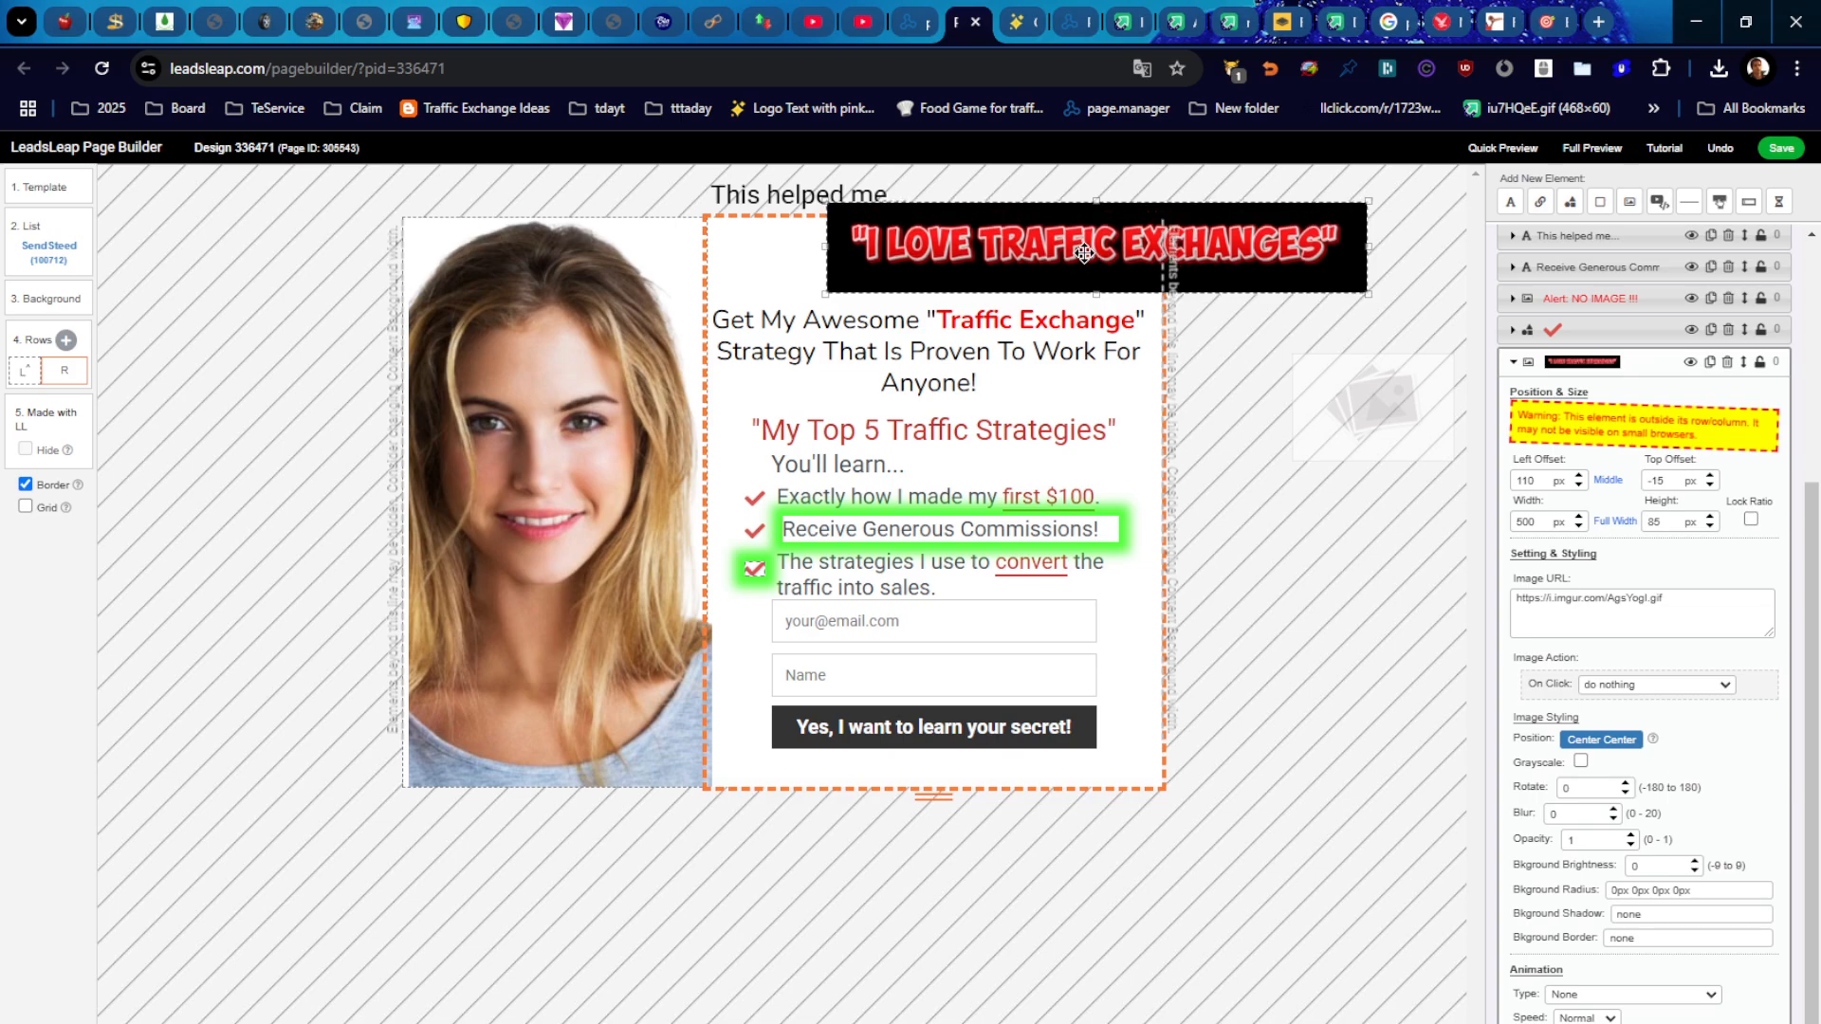
Step: Switch to TextStudio and give the "I Love Traffic Exchanges" logo a plain white background
left_click(1093, 19)
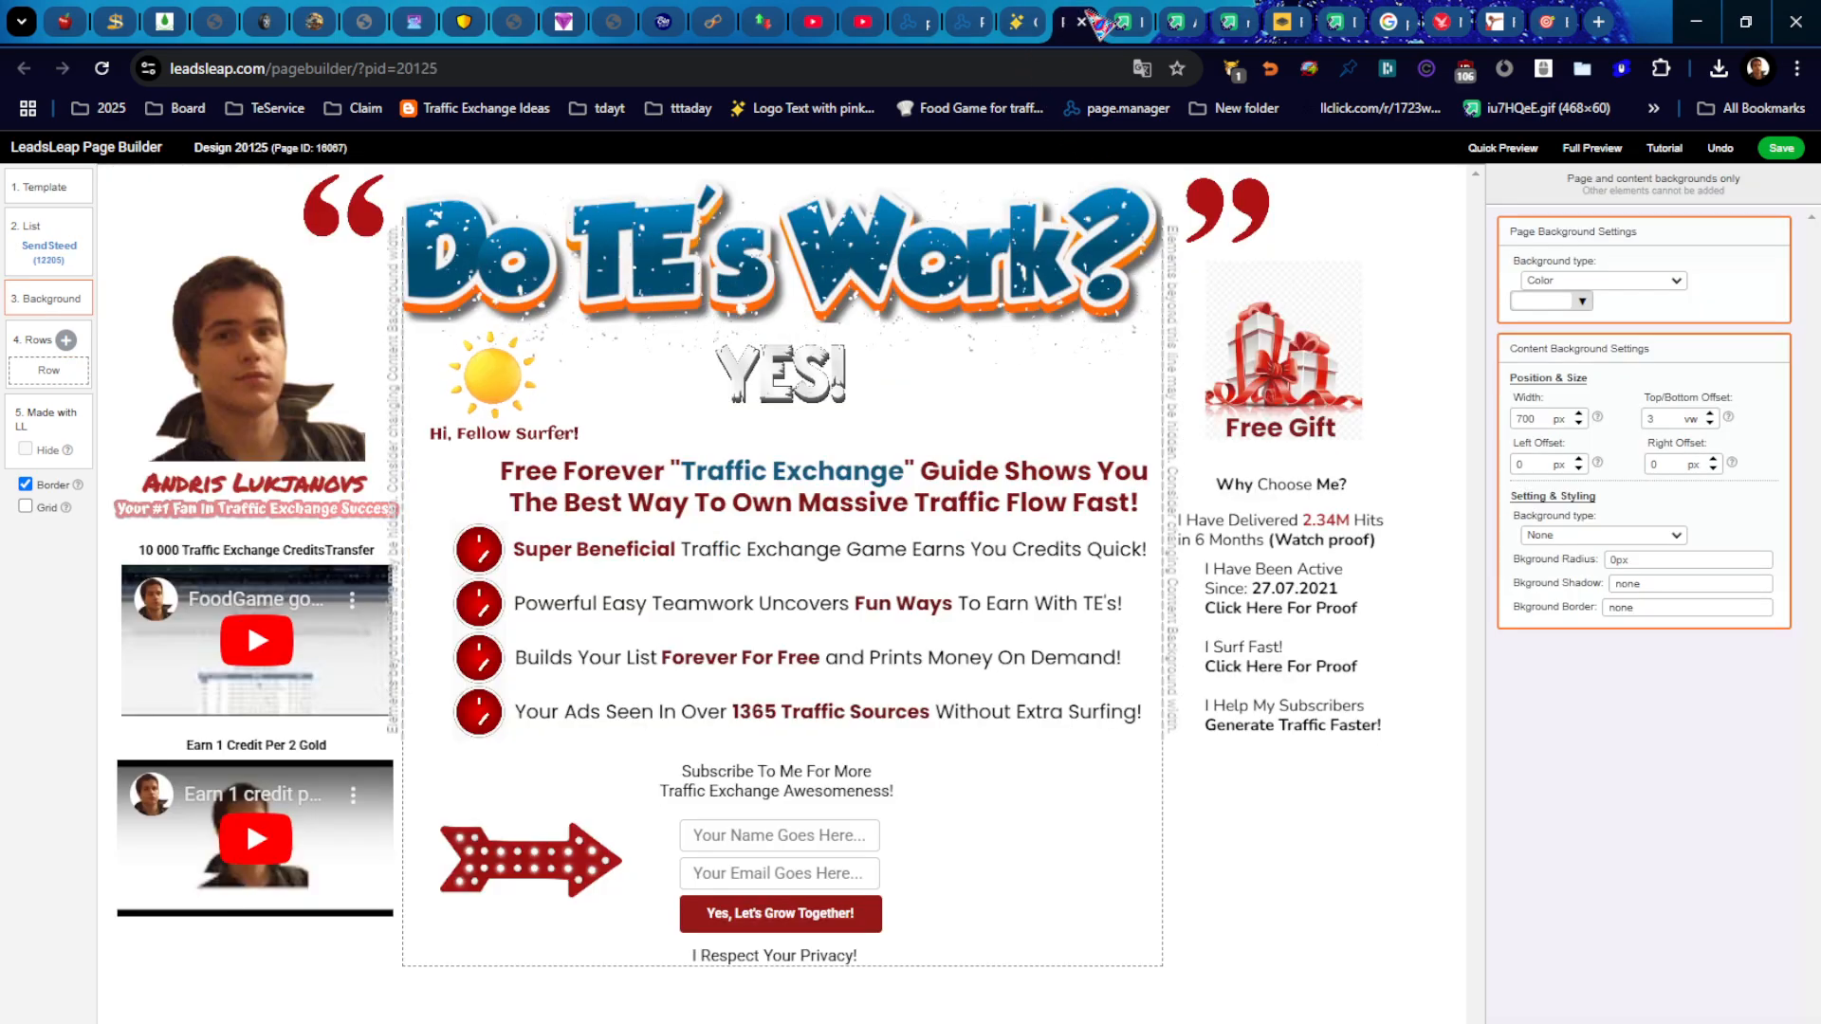
left_click(1127, 21)
left_click(1074, 21)
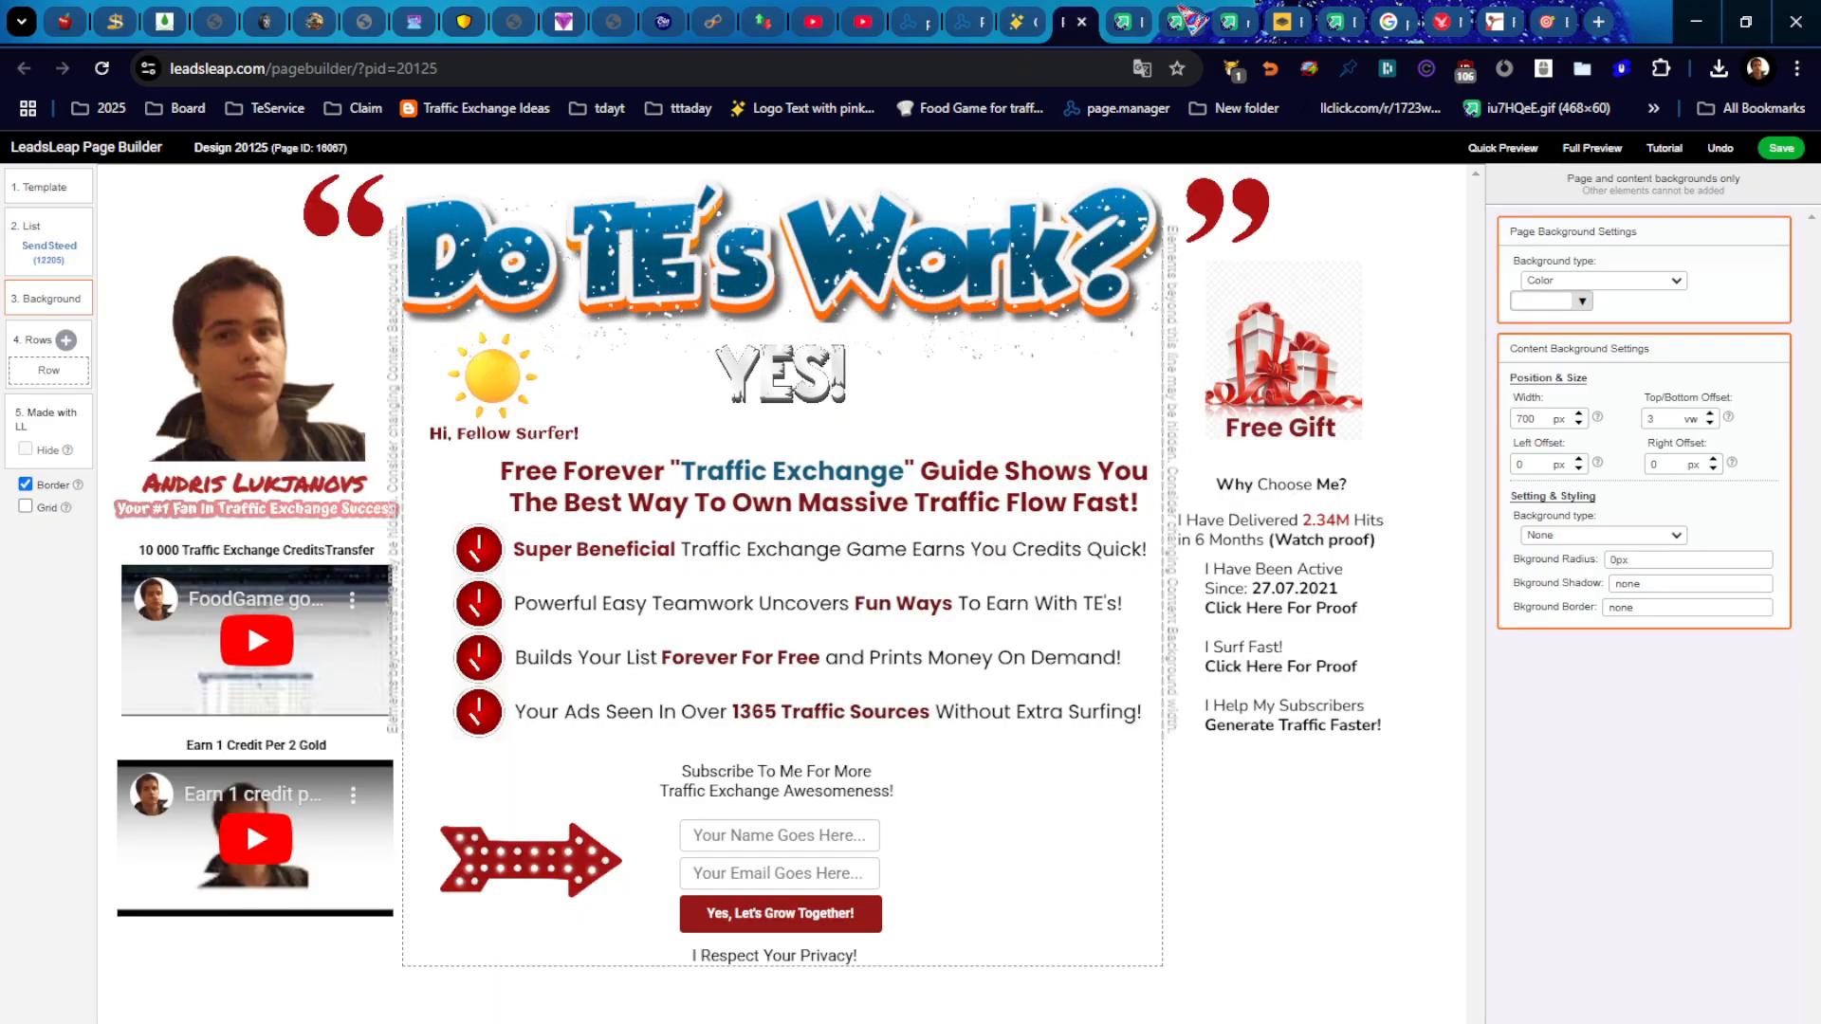
left_click(1027, 24)
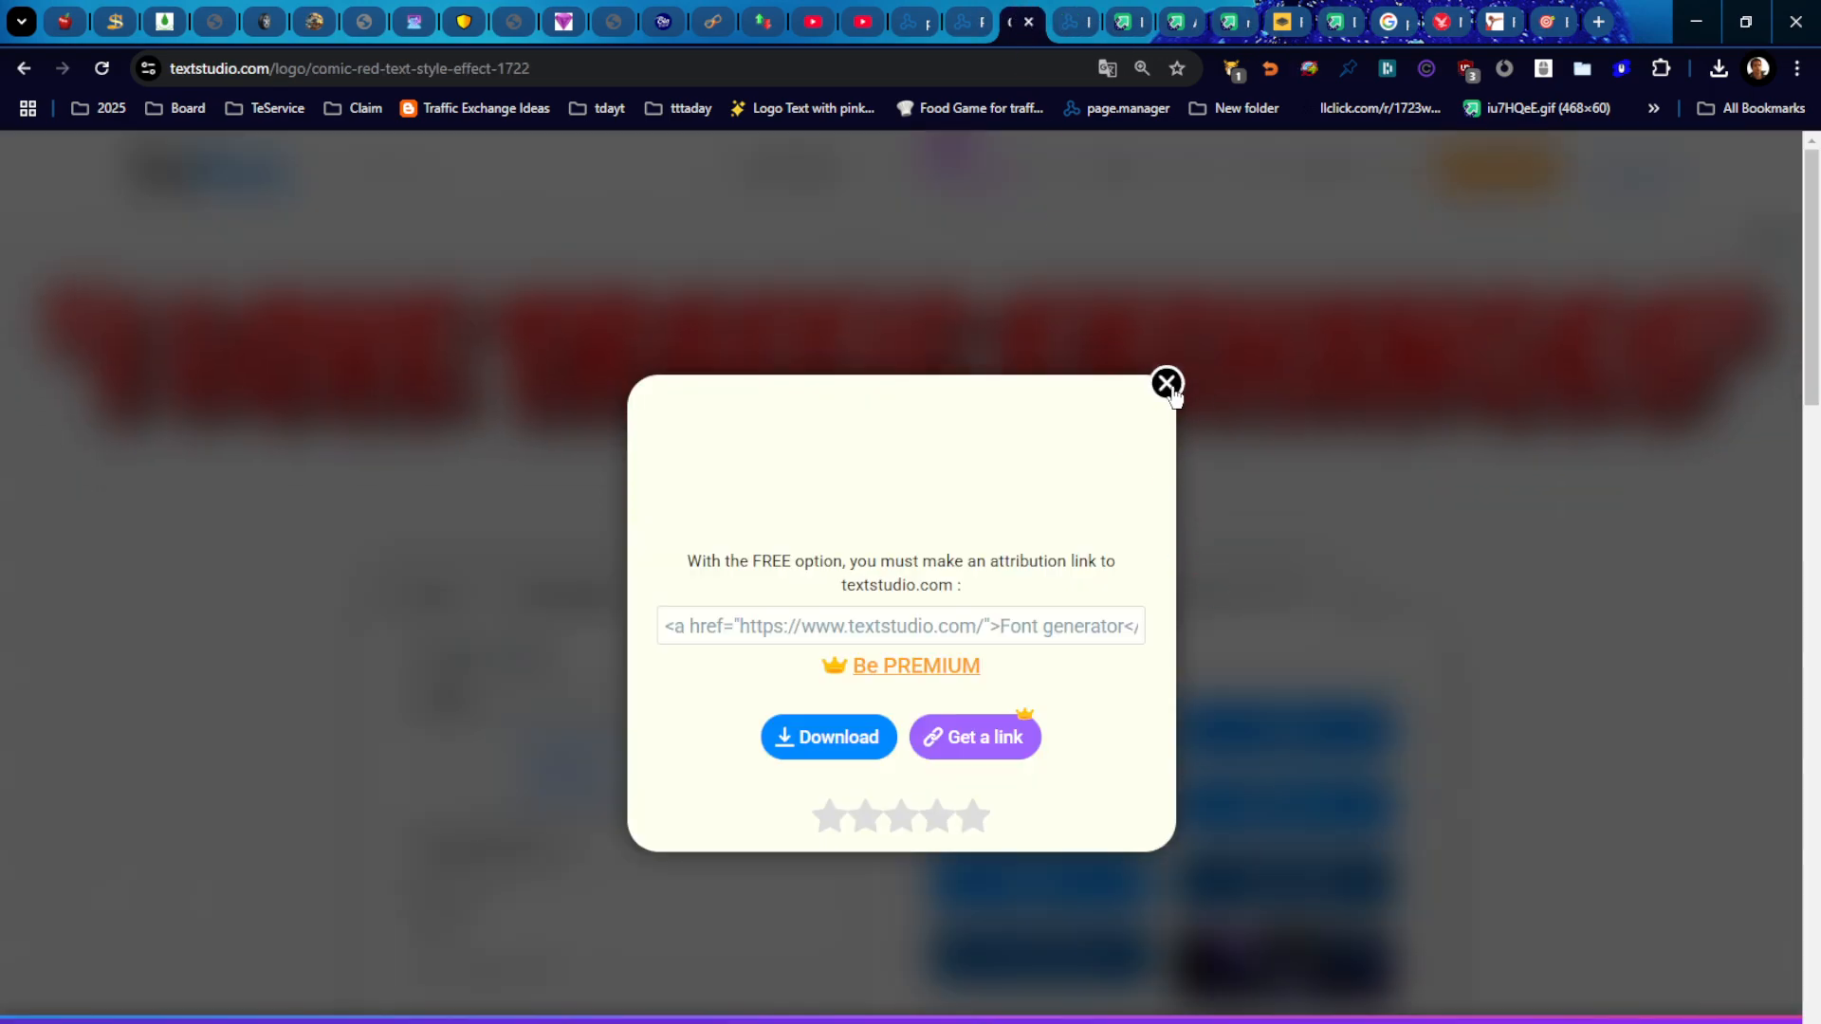
left_click(1167, 383)
left_click(863, 607)
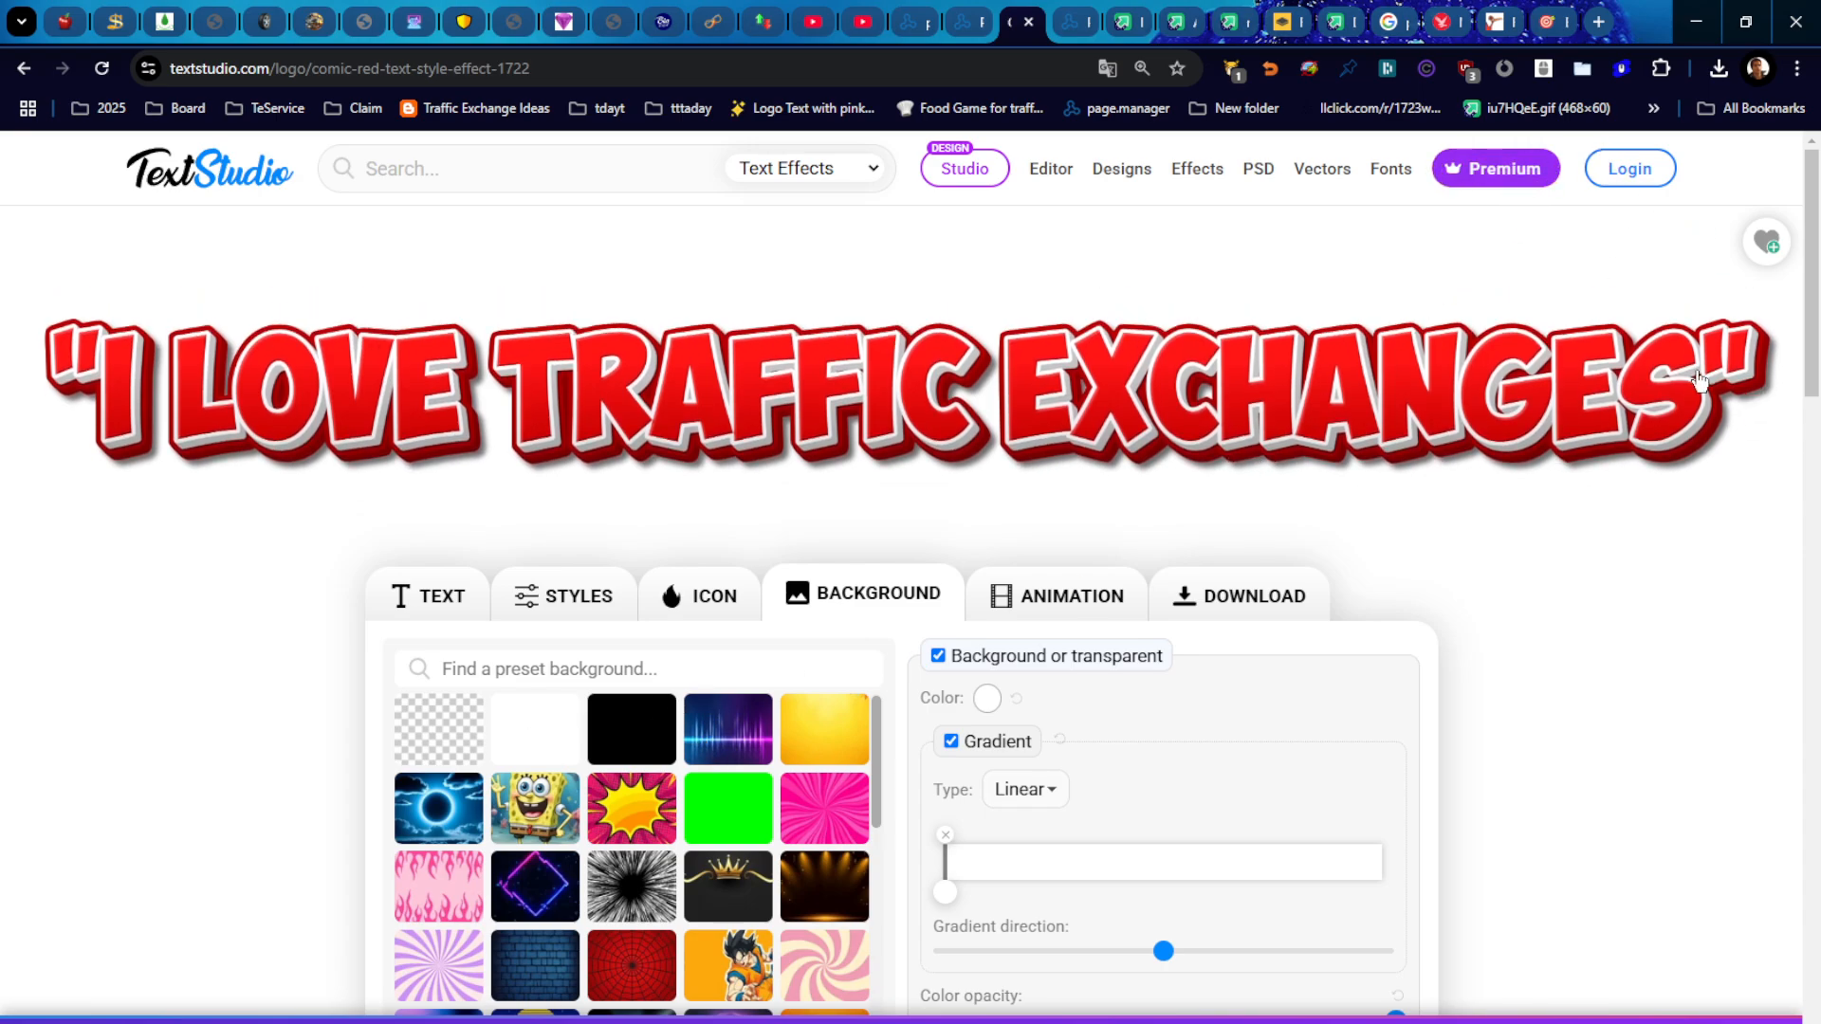
Step: Remove the quotation marks from the logo text and download it as a medium-quality PNG
left_click(1281, 602)
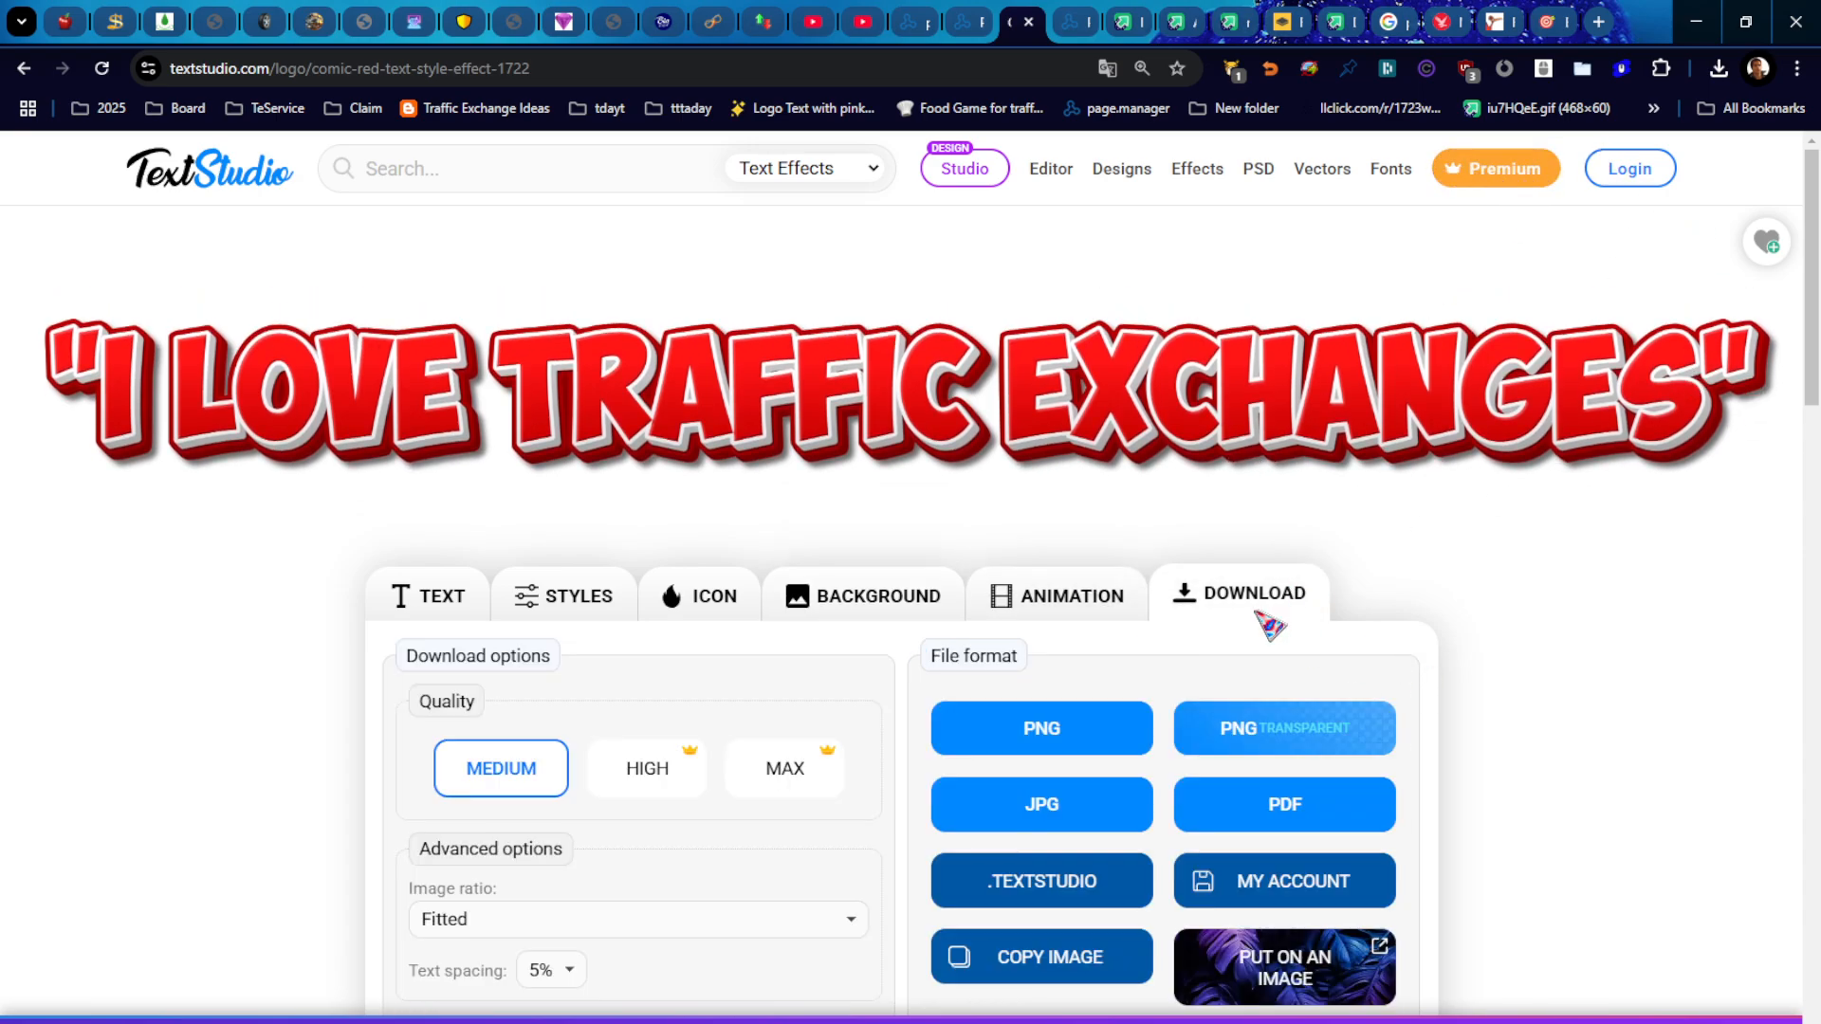
left_click(1086, 746)
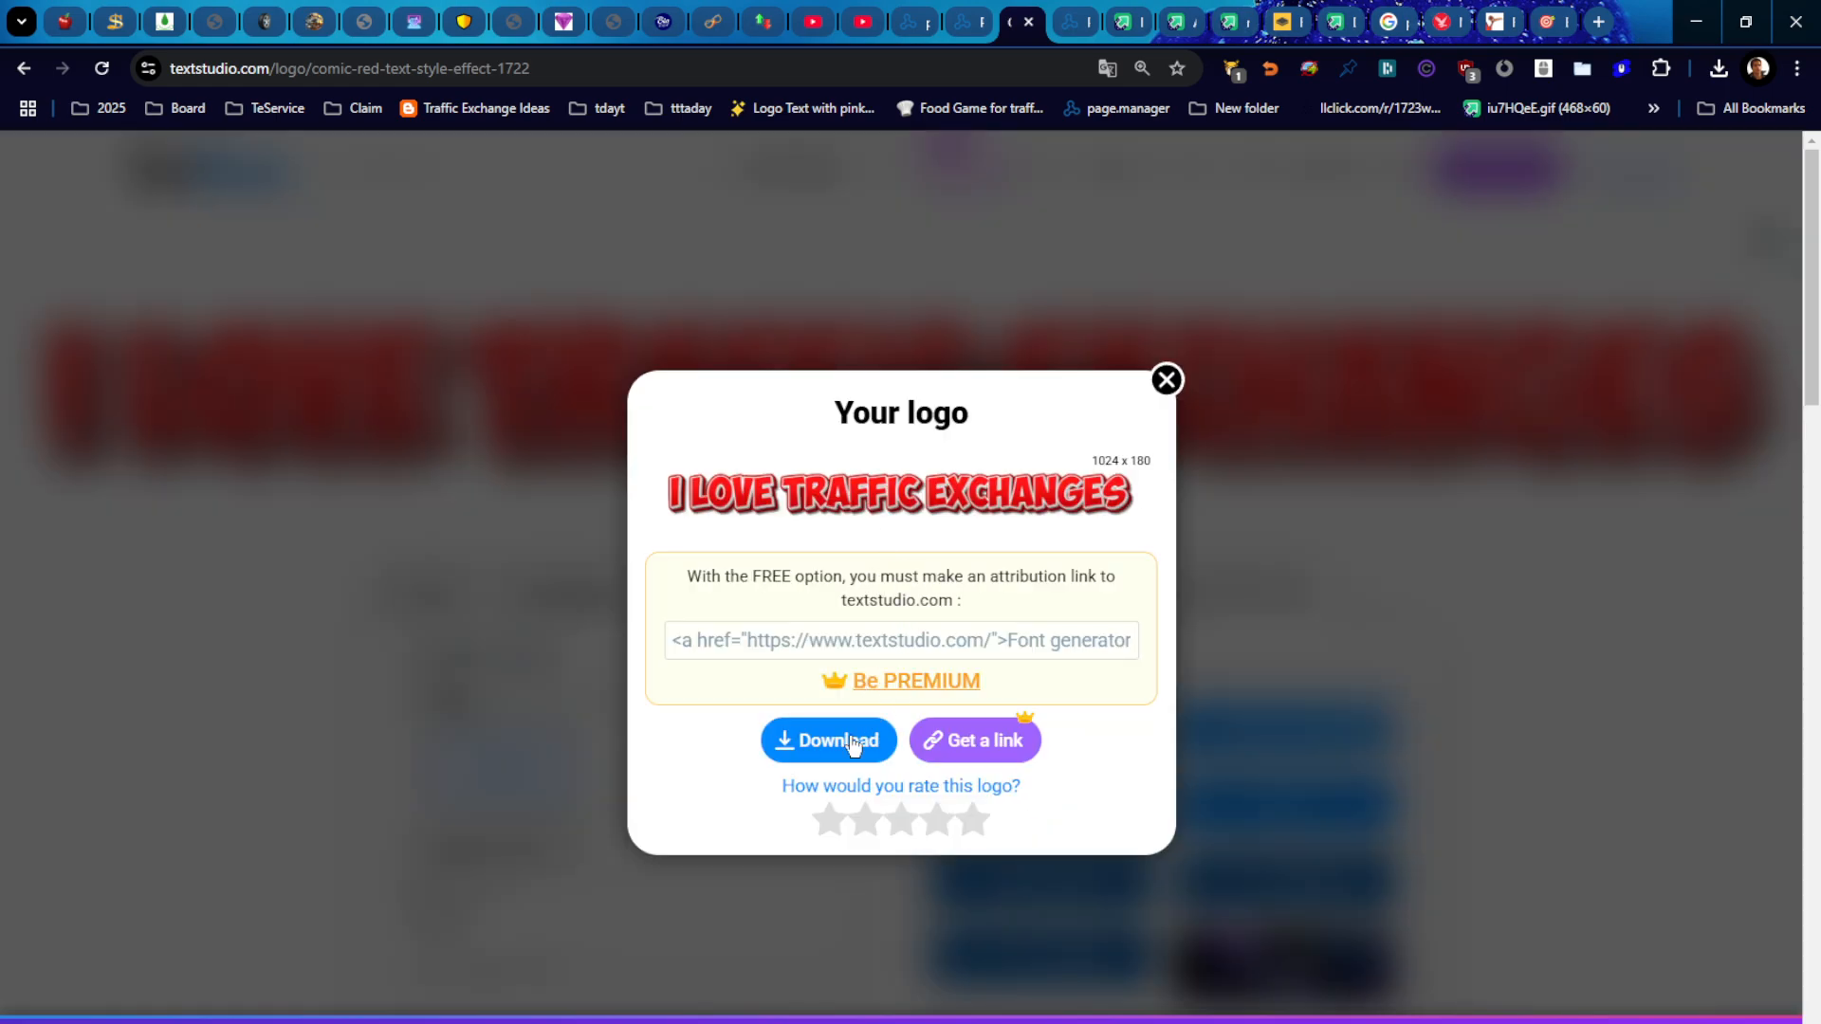
left_click(852, 742)
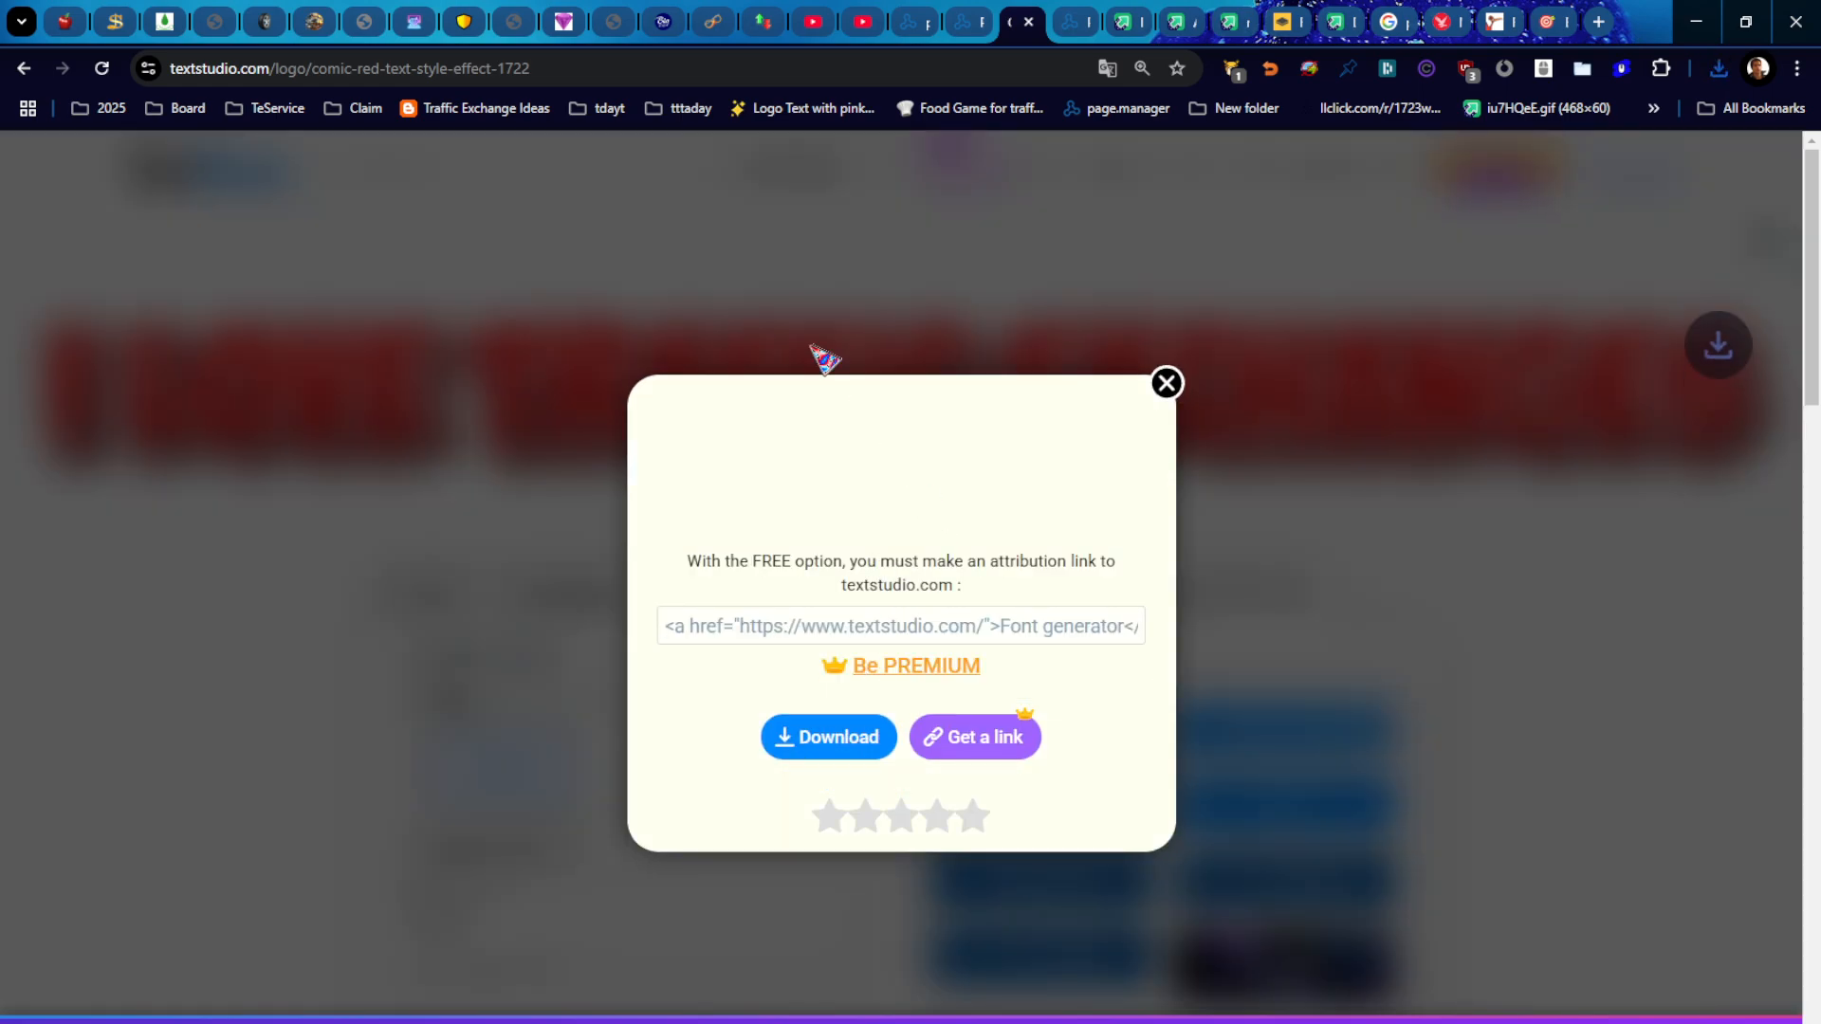
left_click(1268, 261)
Step: On Imgur, start a new upload and upload the white-background "I-LOve-Traffic-Exchanges-1-29-2025" logo from the Downloads folder on drive D
left_click(1130, 21)
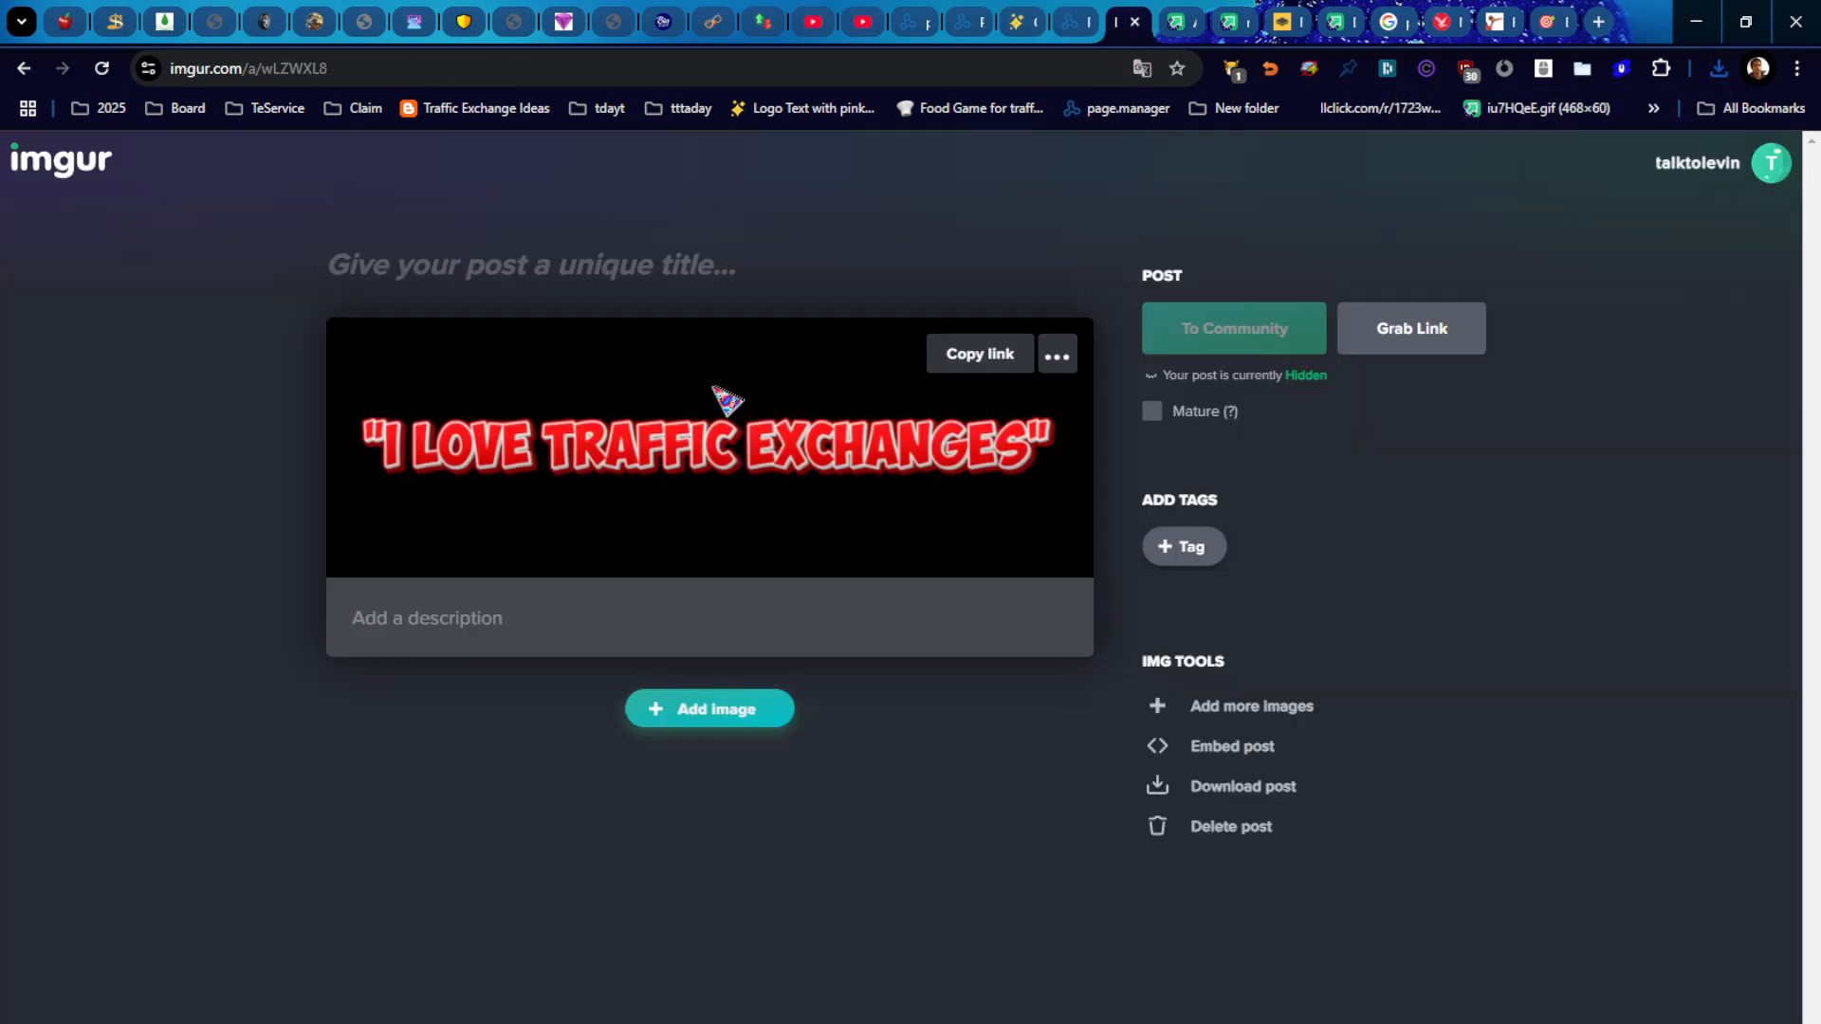
left_click(24, 68)
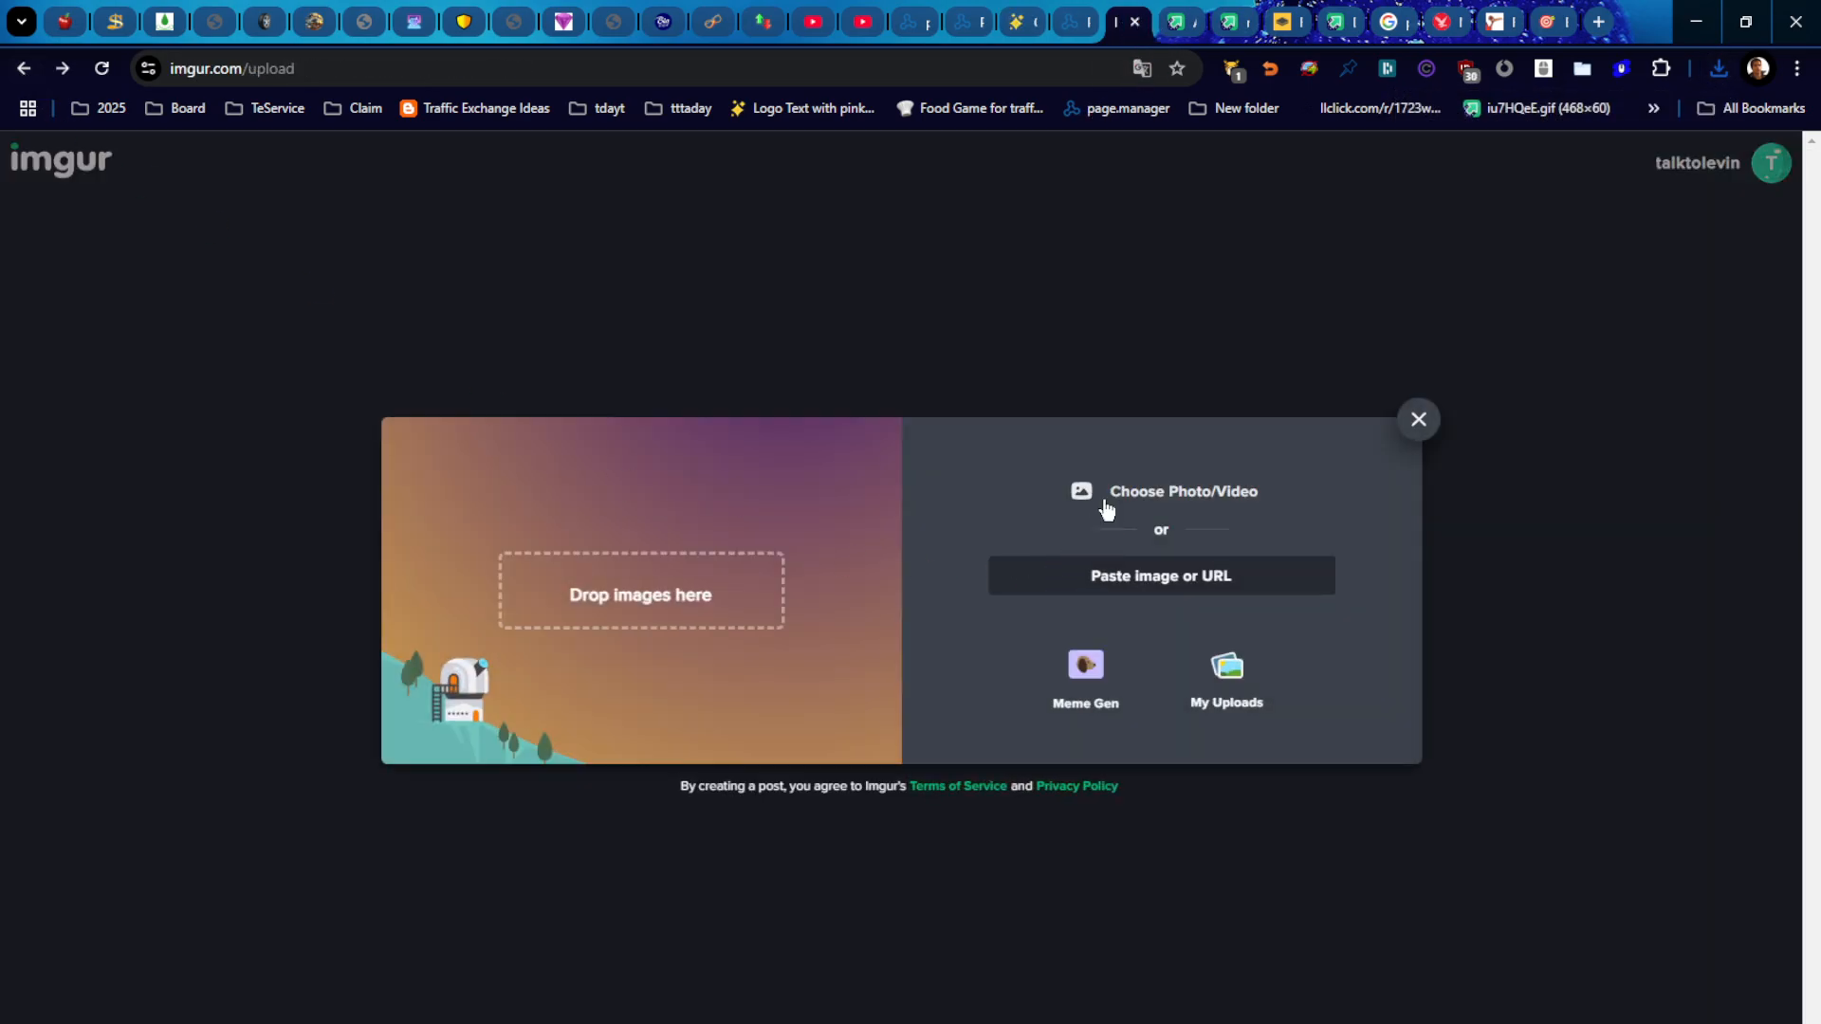
left_click(1140, 494)
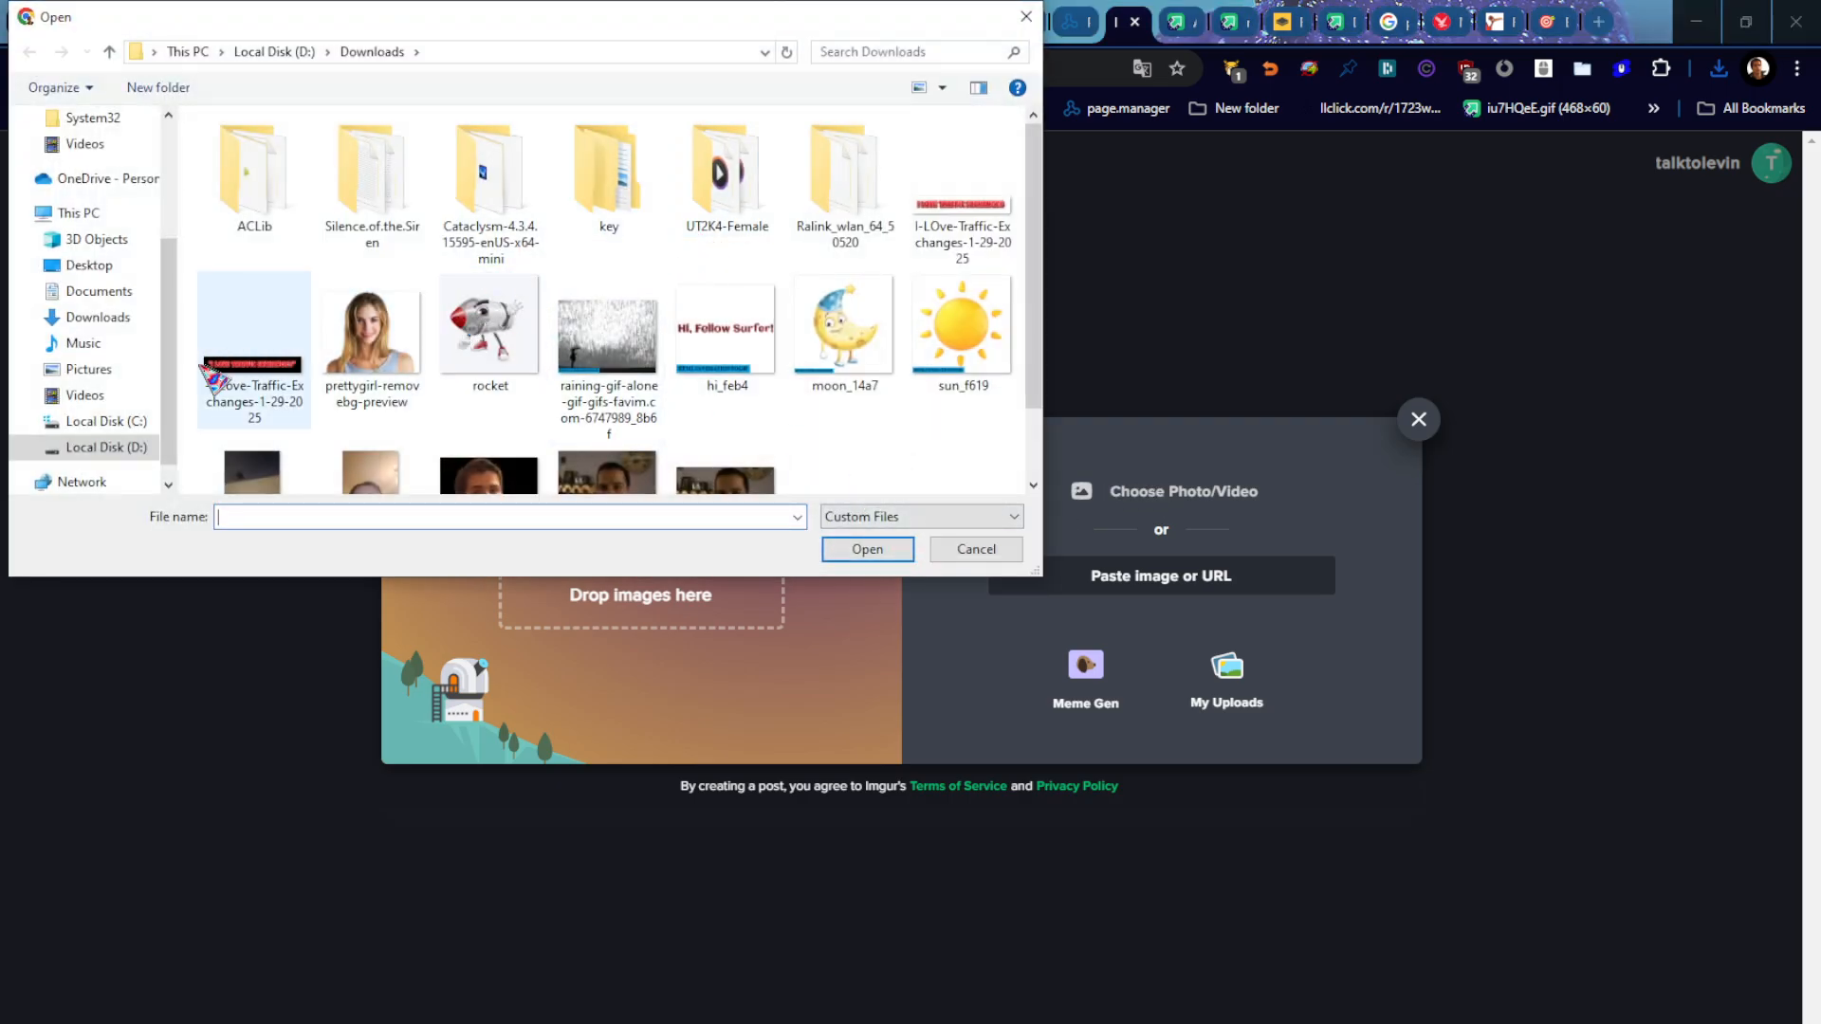
left_click(121, 421)
left_click(122, 447)
double_click(249, 174)
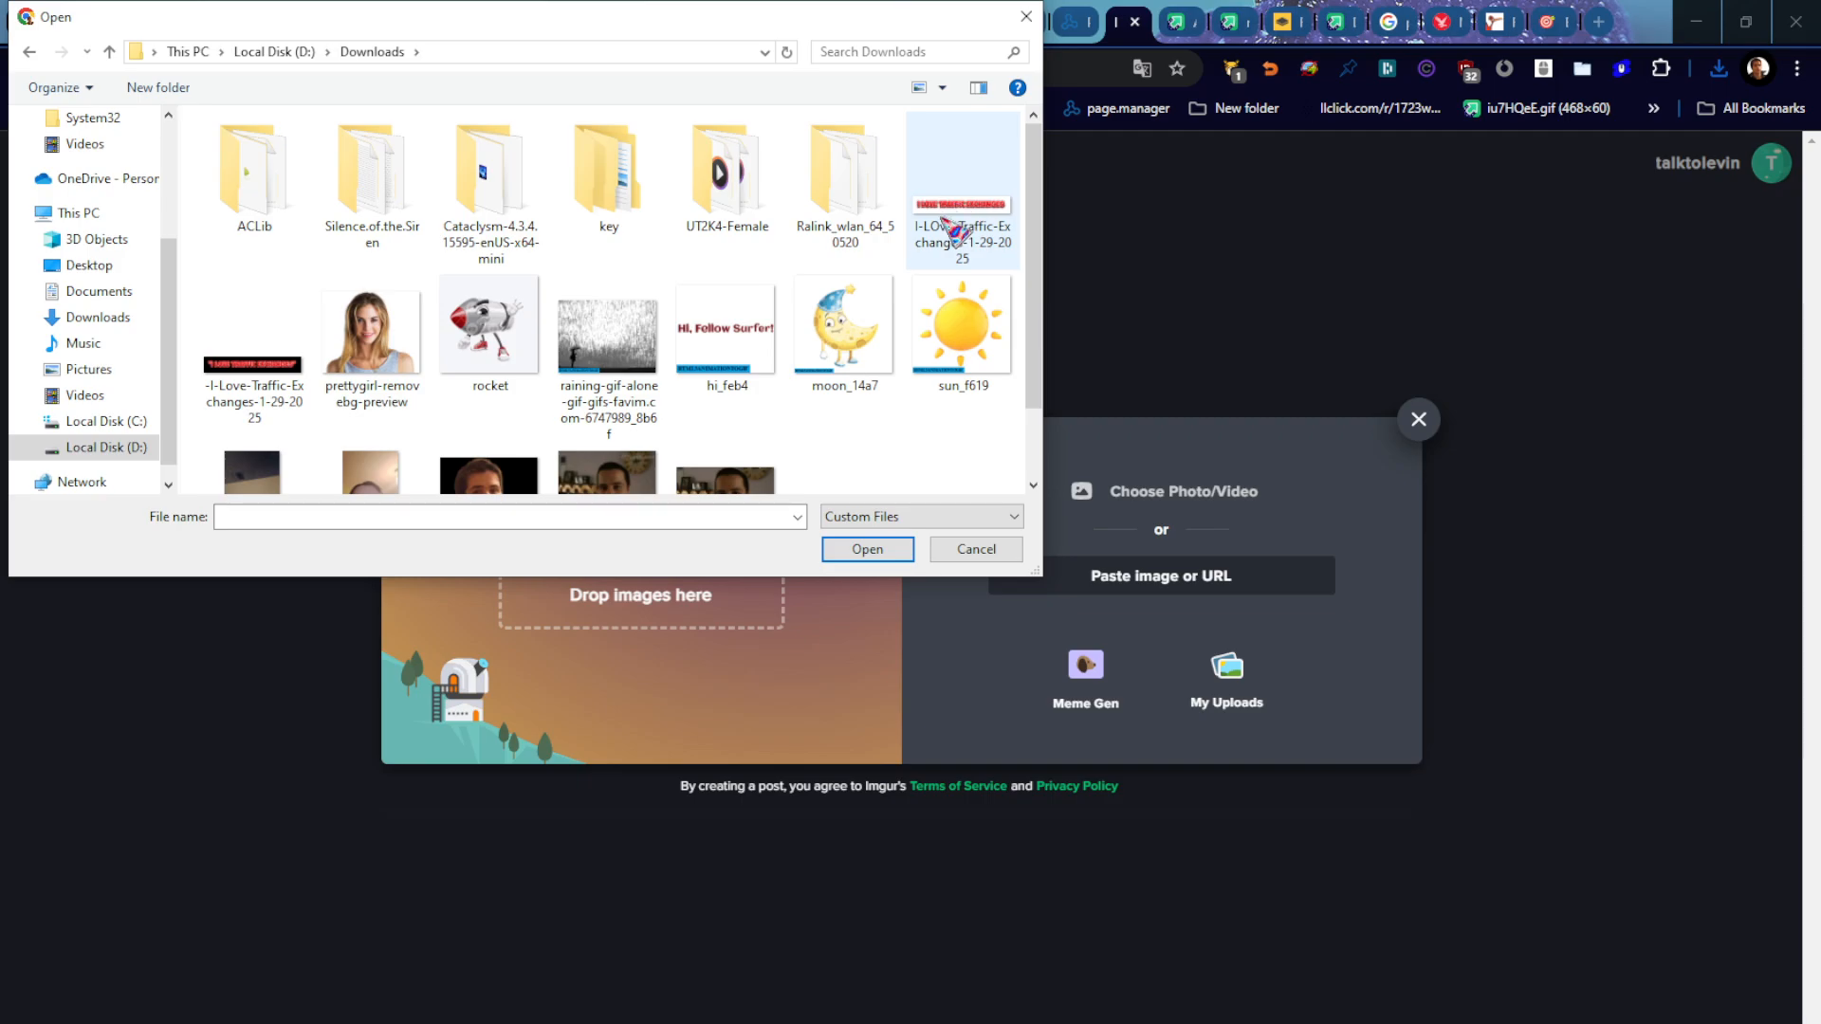
left_click(949, 227)
left_click(867, 549)
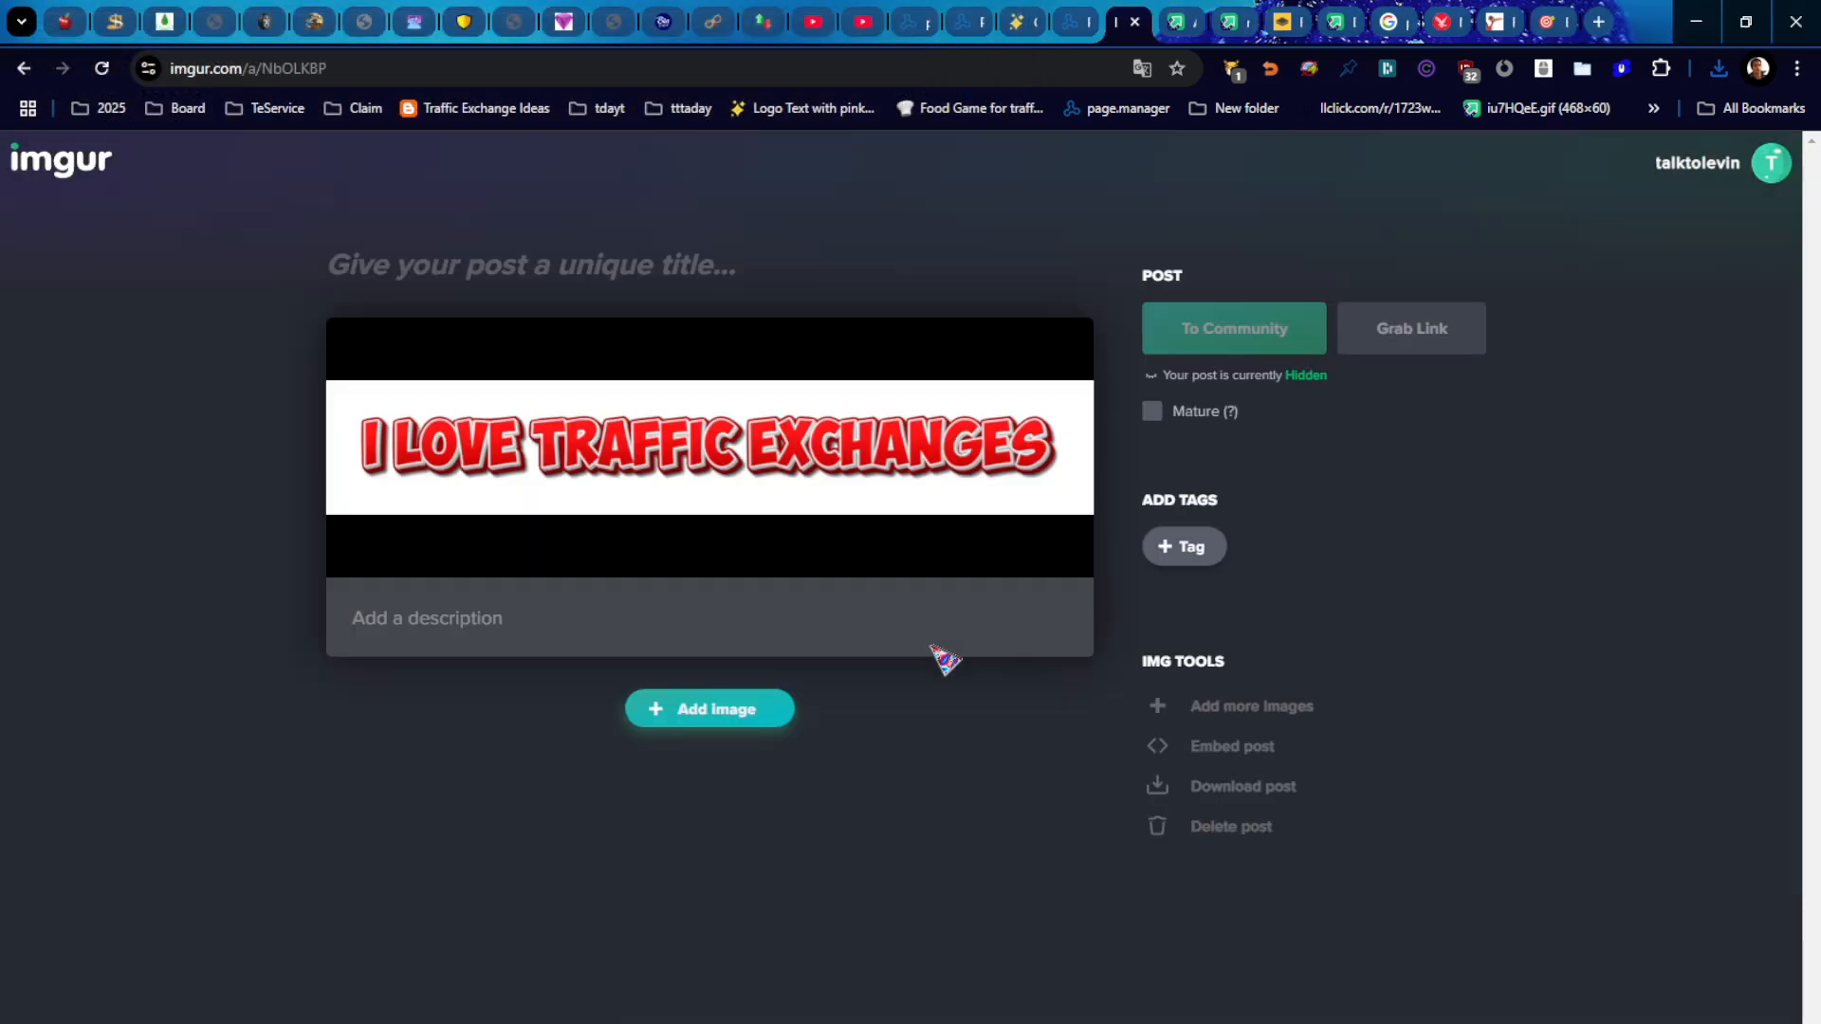
right_click(740, 443)
left_click(770, 461)
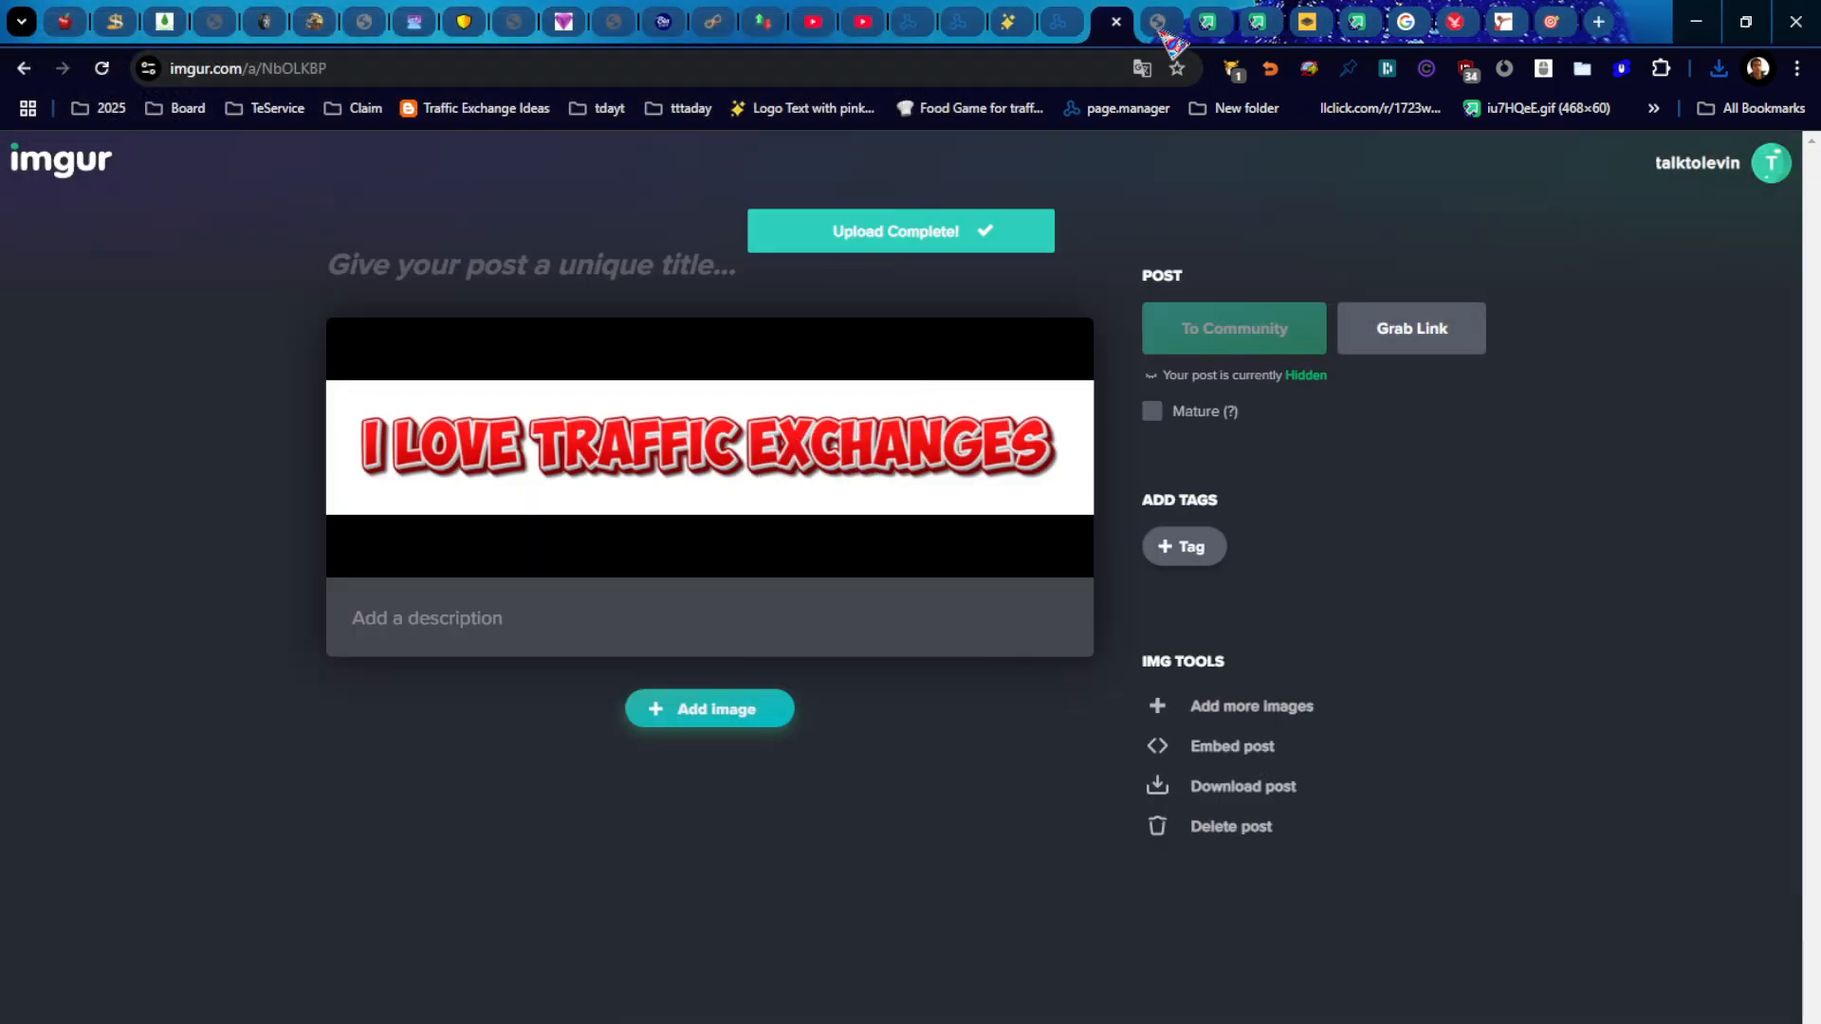
left_click(1160, 29)
left_click(1165, 21)
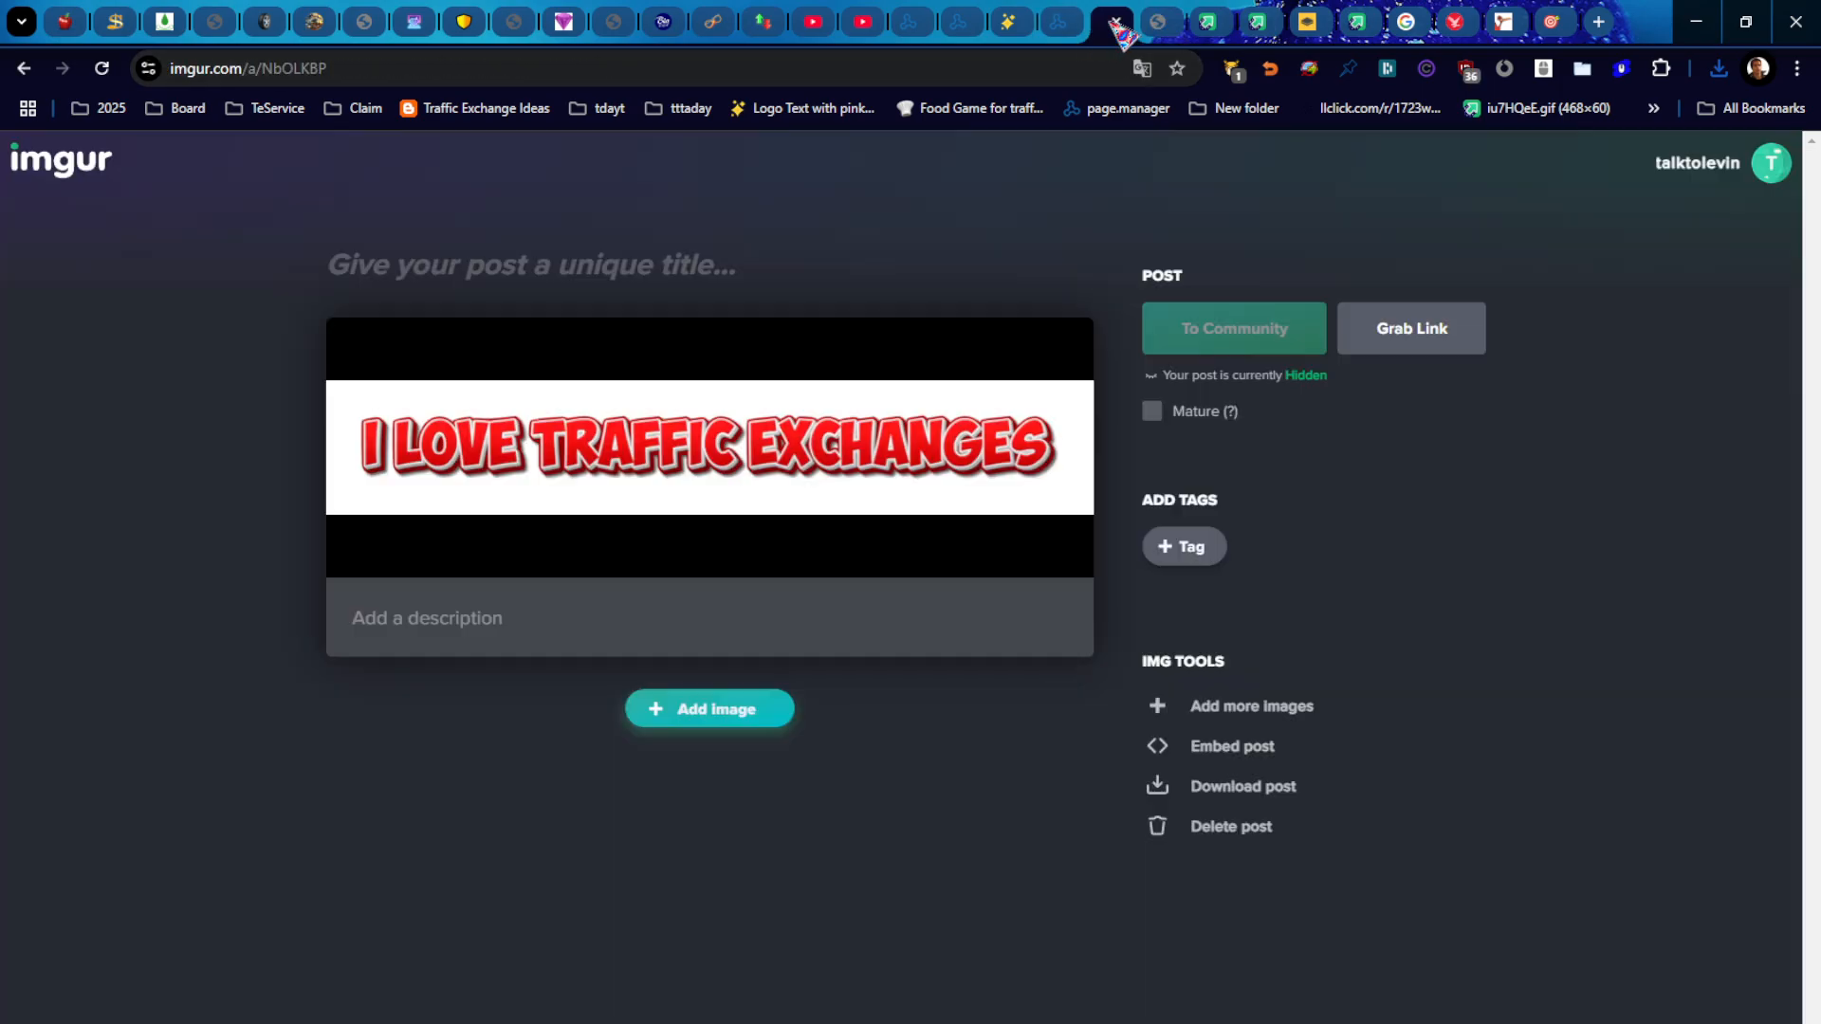
right_click(629, 427)
left_click(747, 477)
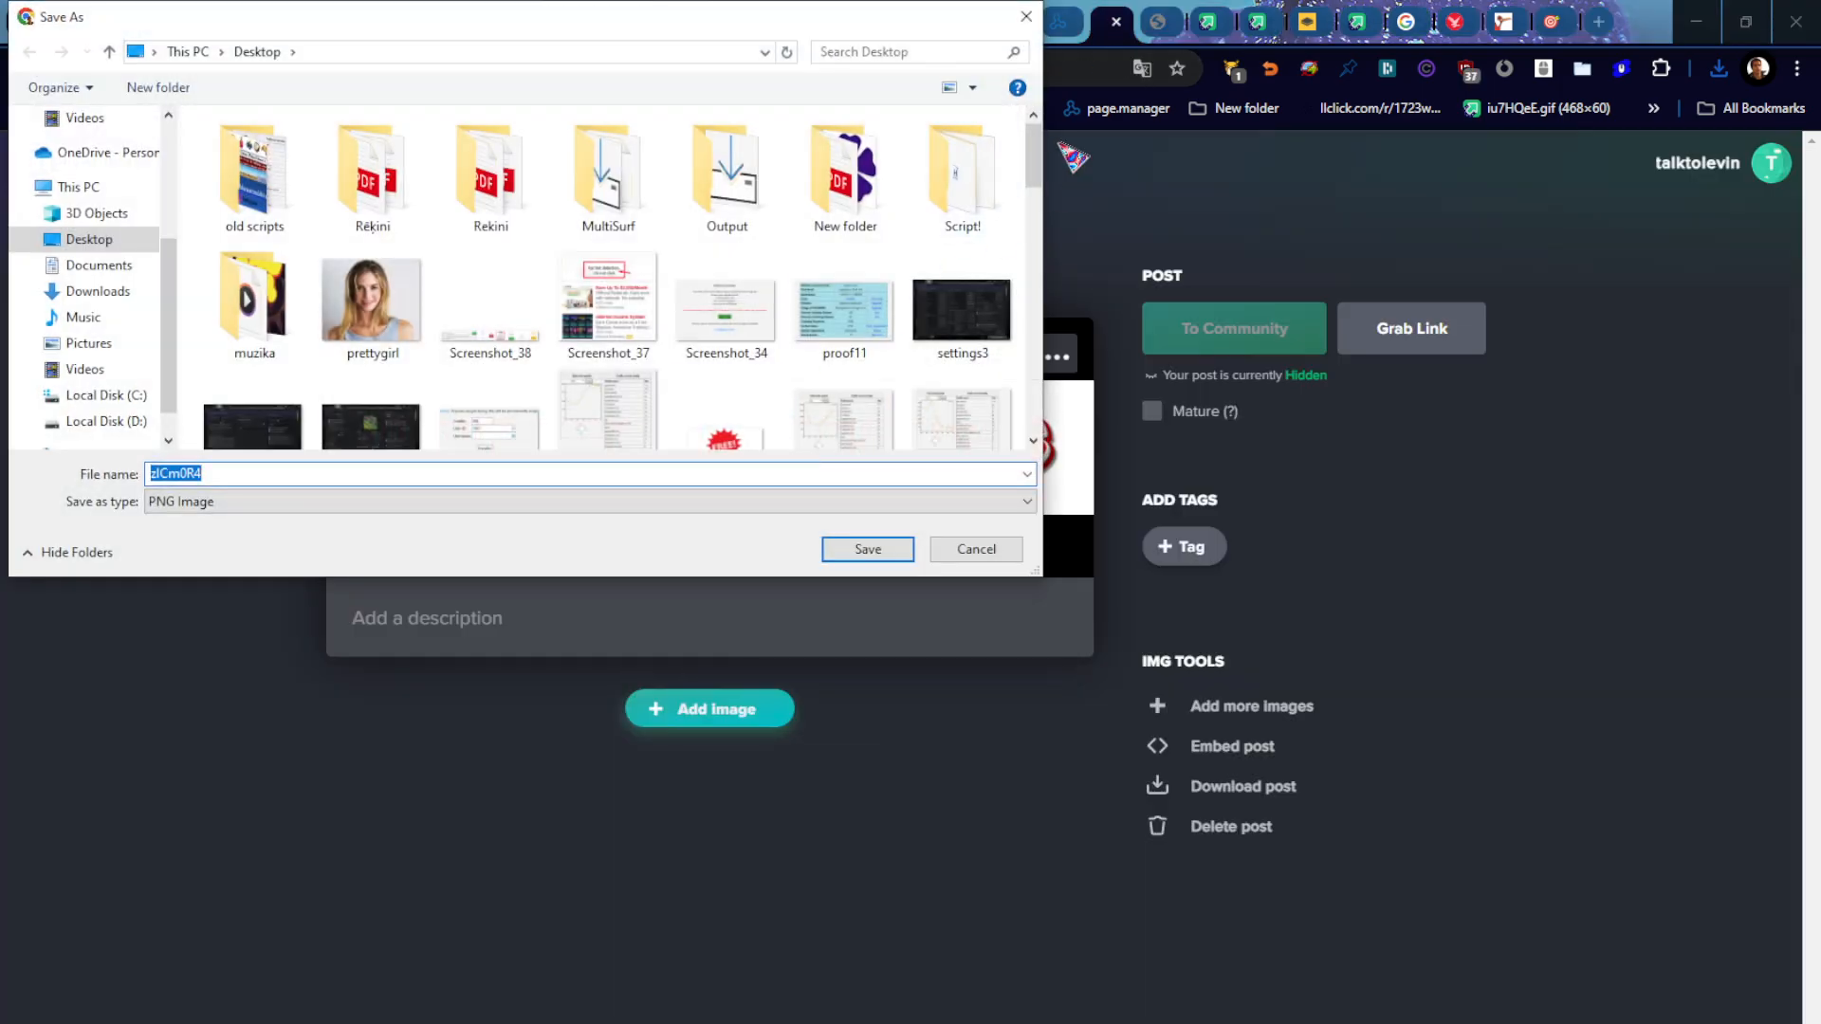
left_click(1026, 16)
Step: Open the newly uploaded white-background logo in its own browser tab and copy its direct PNG address
right_click(766, 440)
left_click(825, 457)
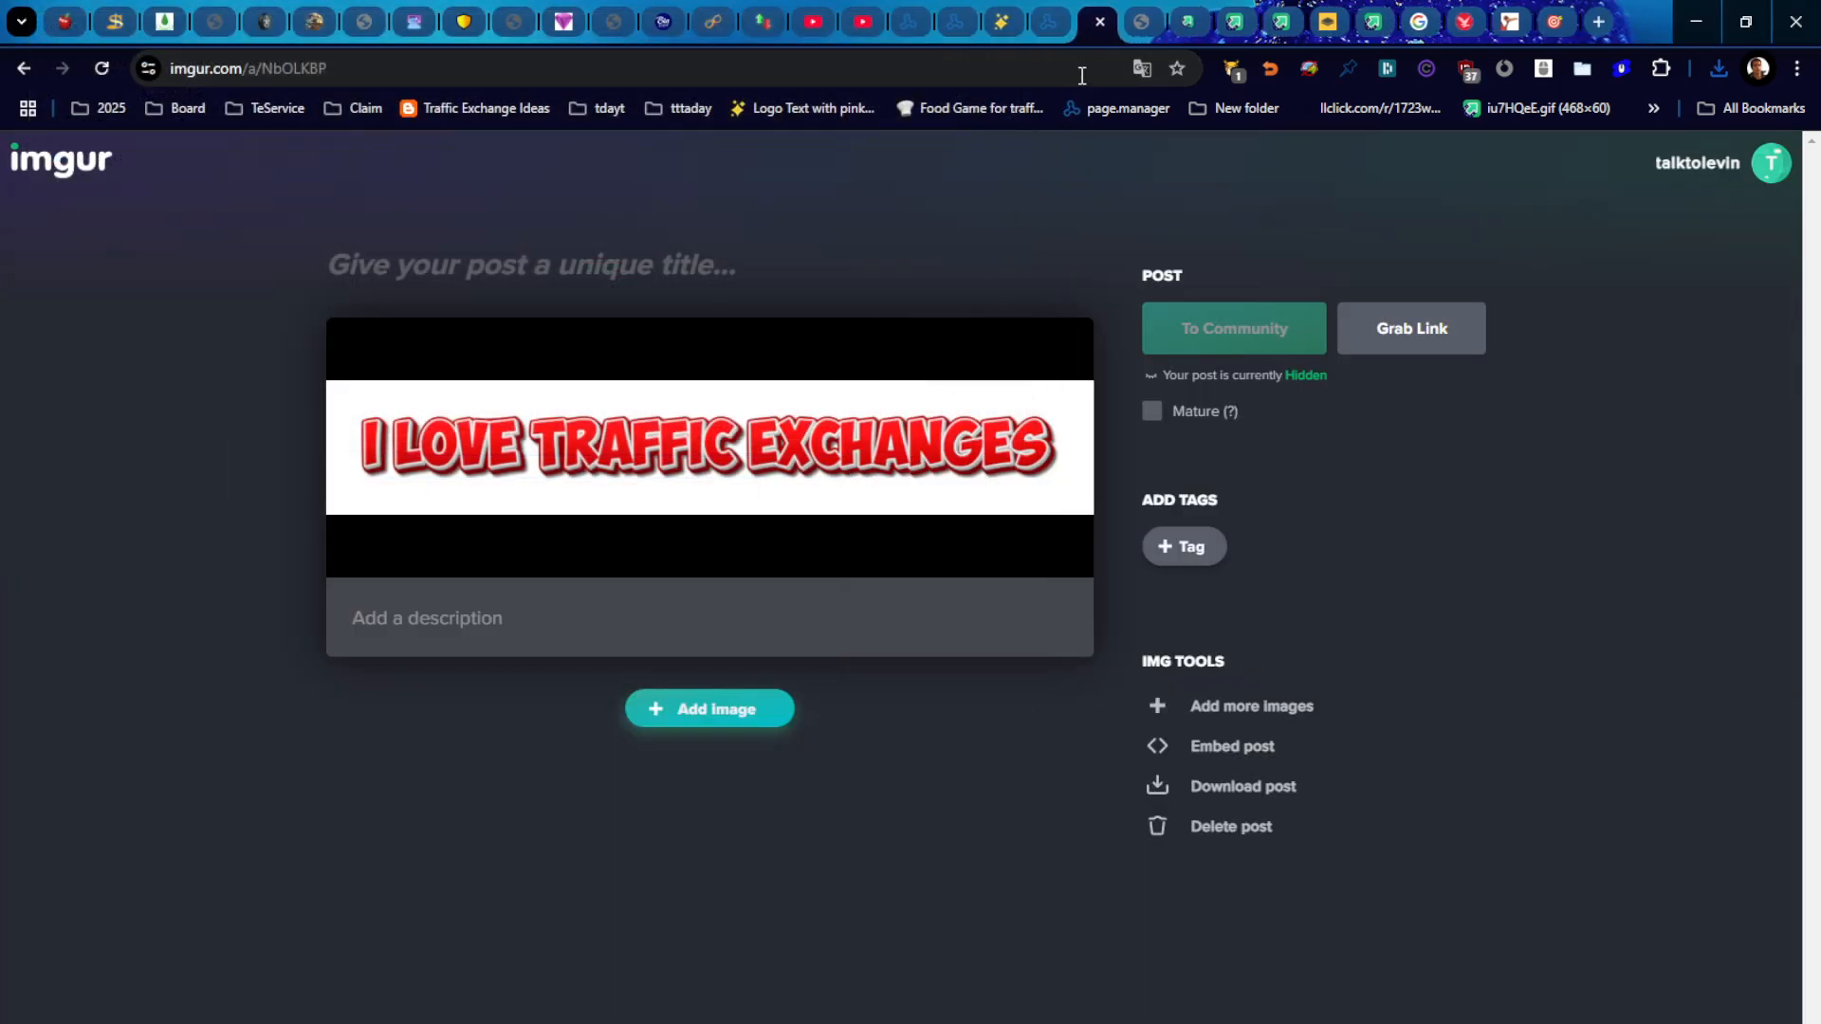
left_click(1147, 26)
left_click(1147, 26)
left_click(346, 69)
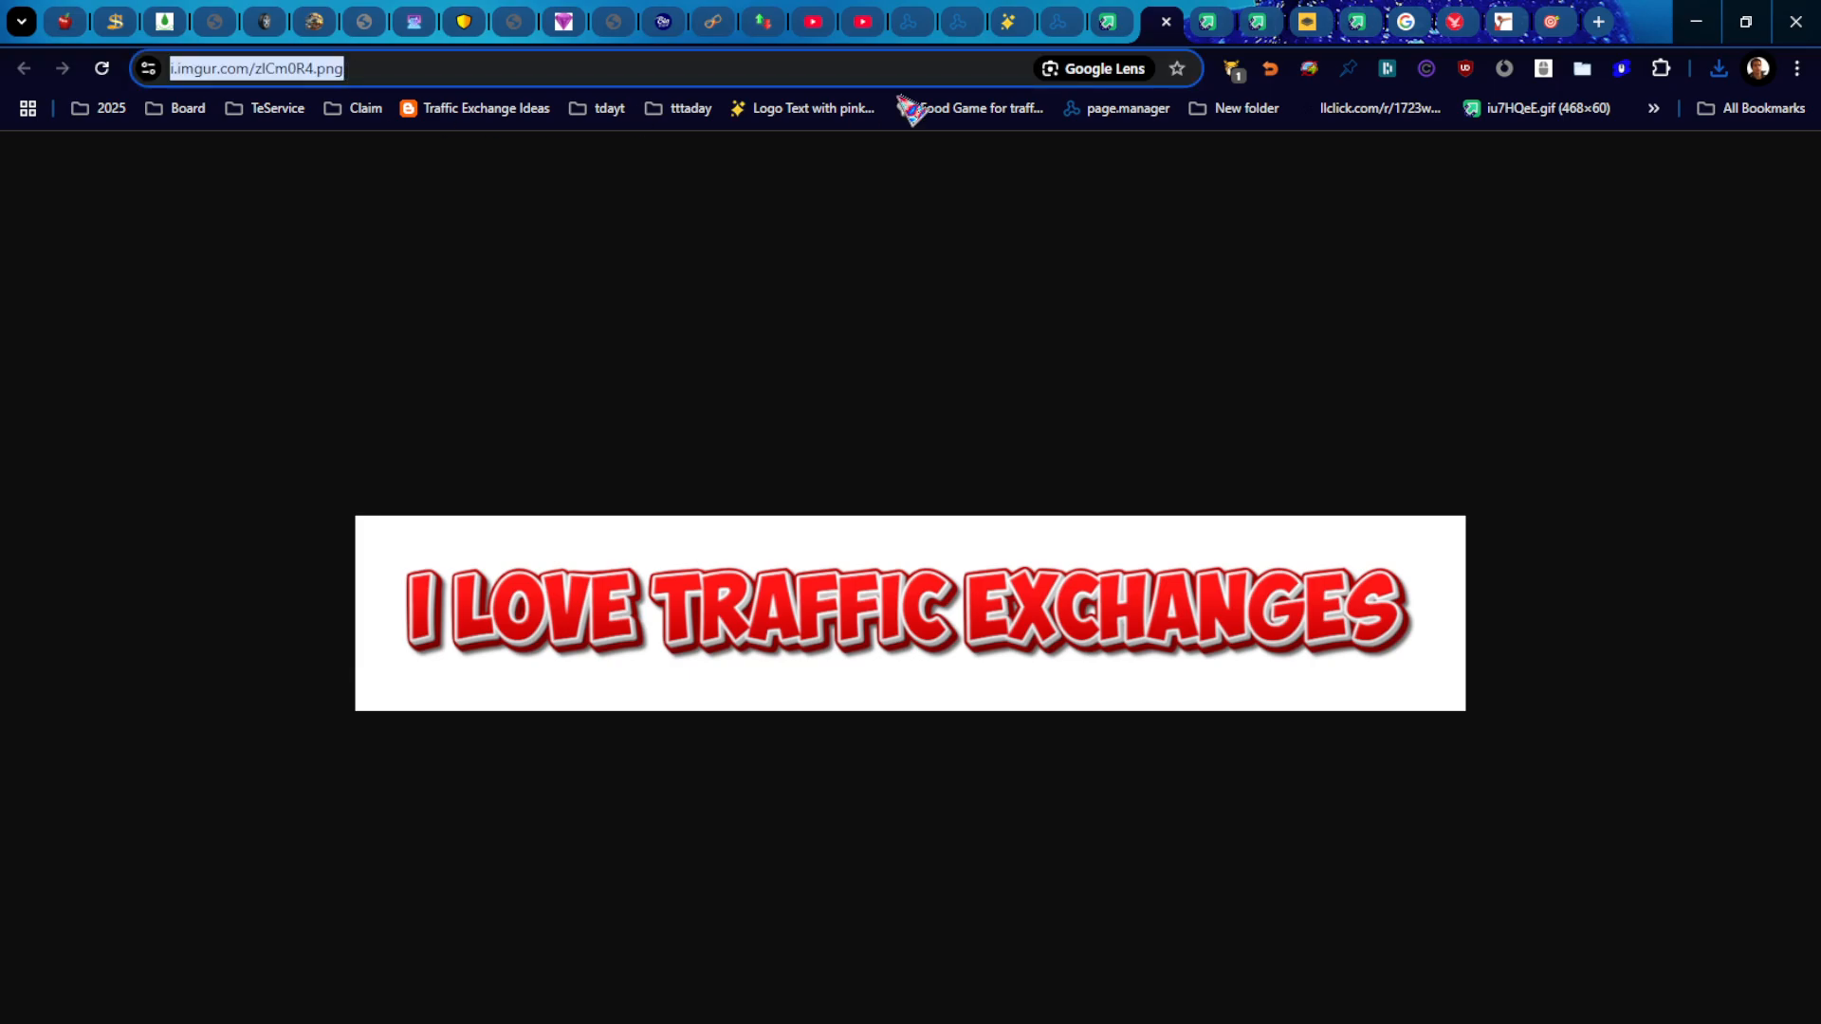
Step: In the page builder, replace the banner's image URL with the copied PNG address and move it to left offset -50 px, top offset -5 px
left_click(958, 38)
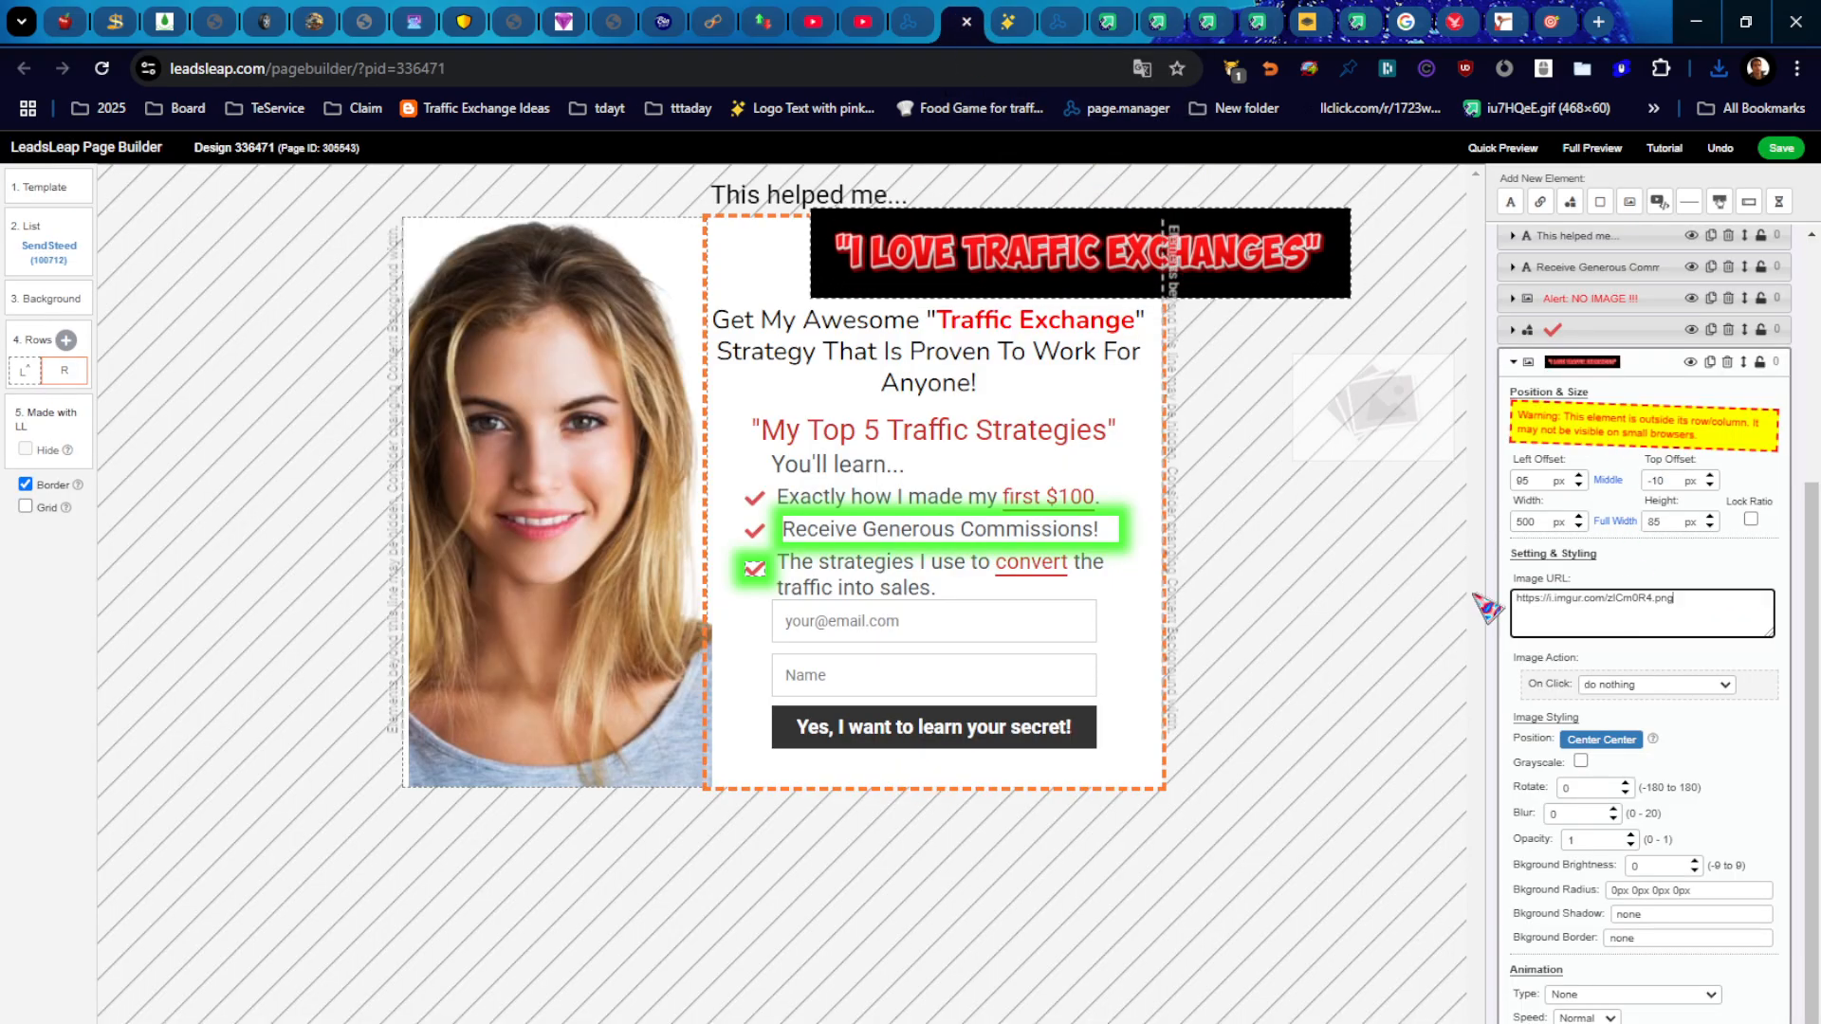
left_click(1195, 605)
left_click_drag(1133, 250, 1025, 256)
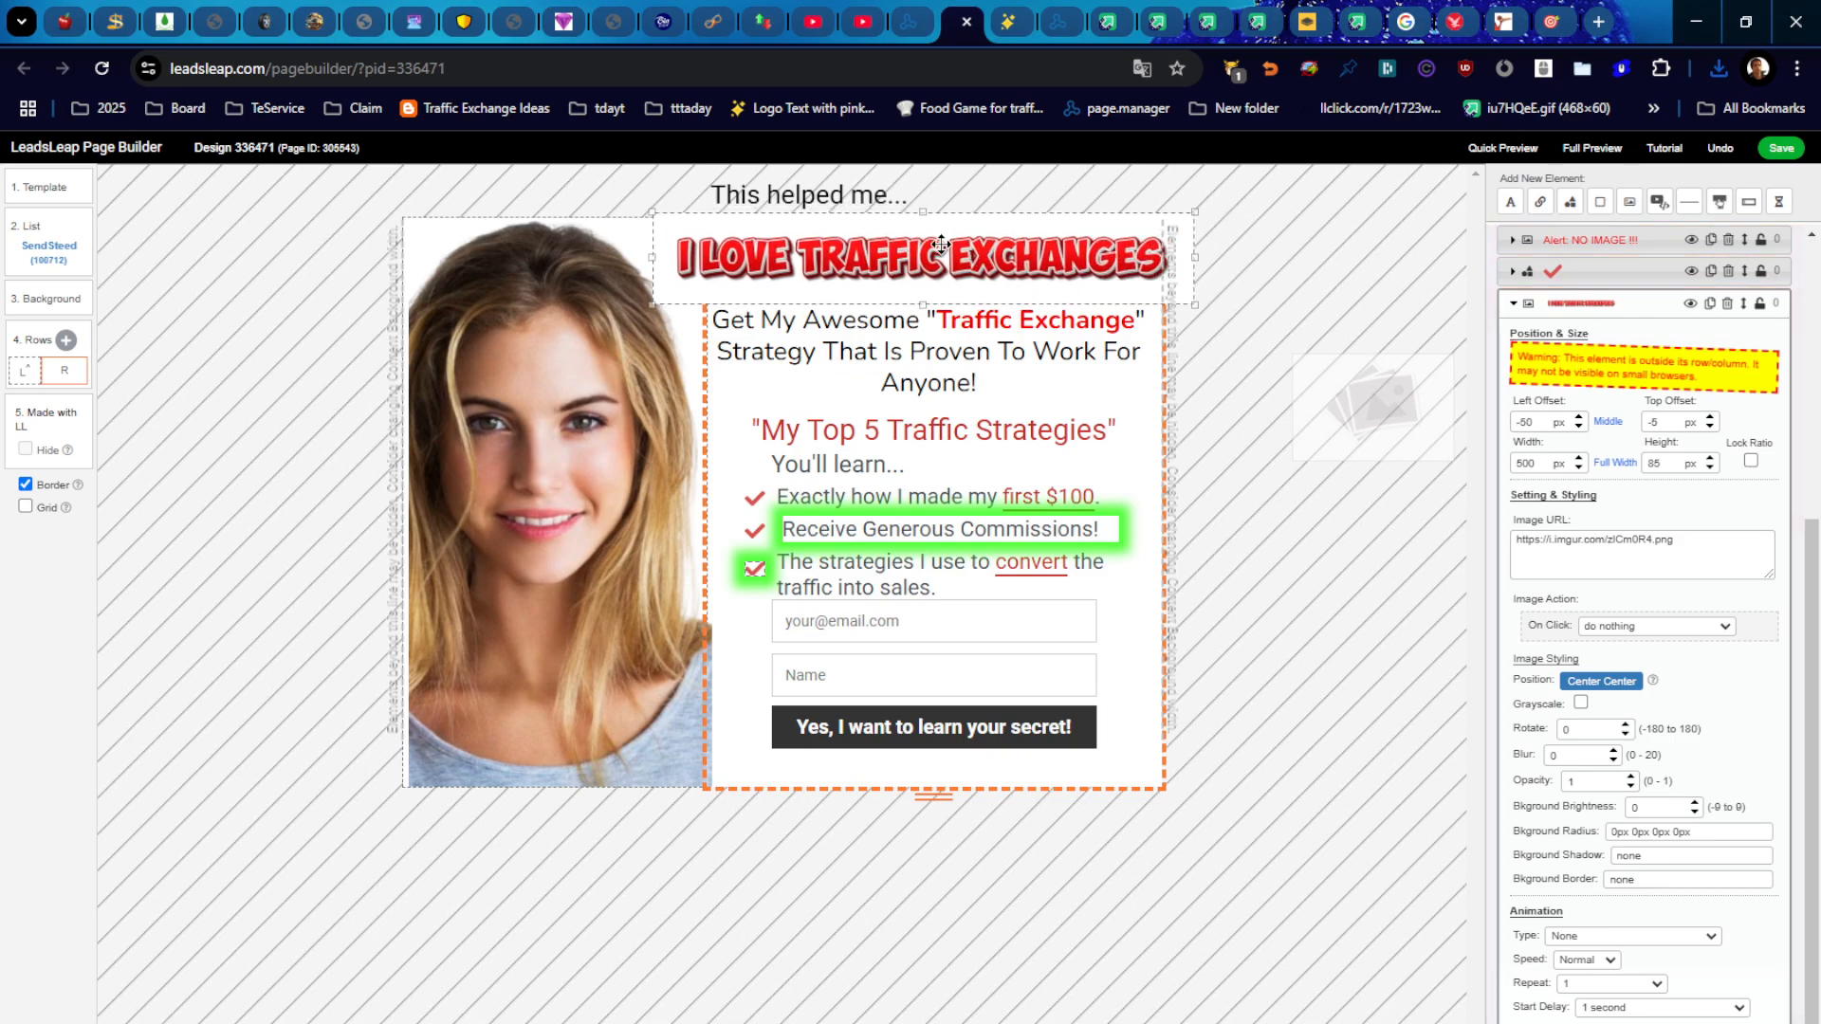
Step: Move the "This helped me..." text slightly to the left, to left offset -125 px and top offset -35 px
left_click_drag(873, 190, 842, 190)
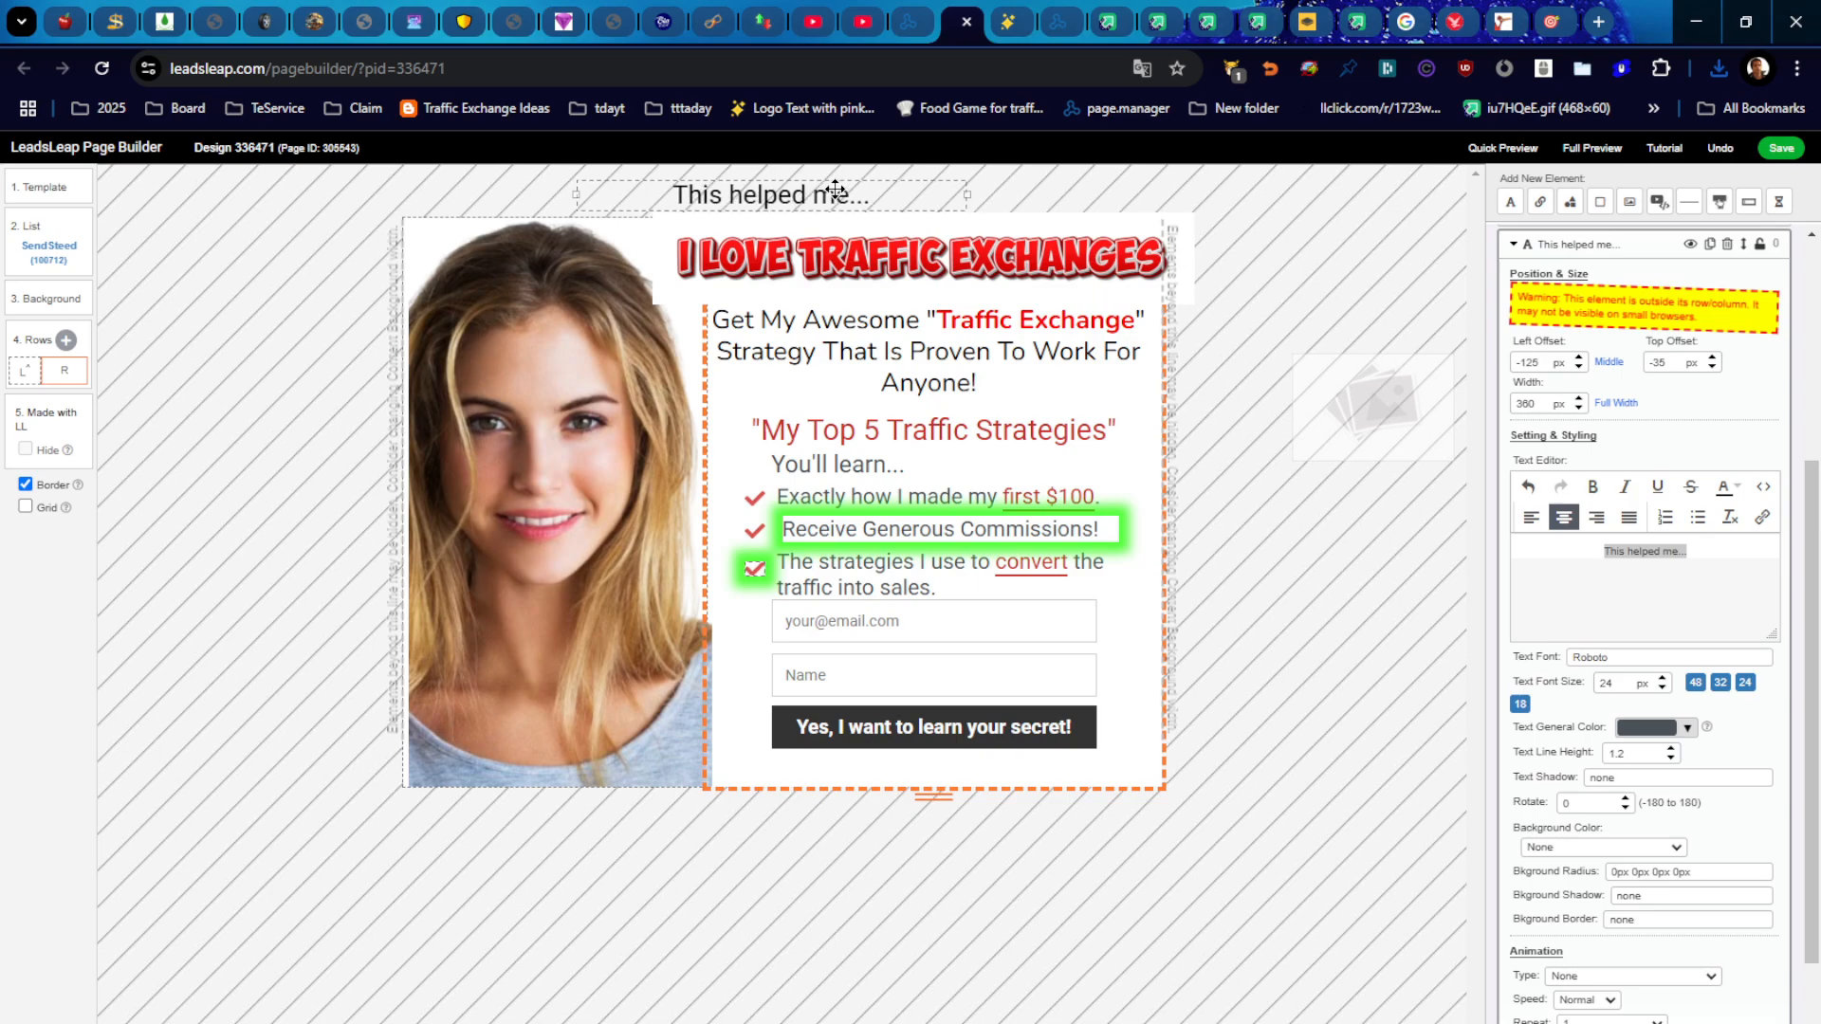
left_click(1341, 596)
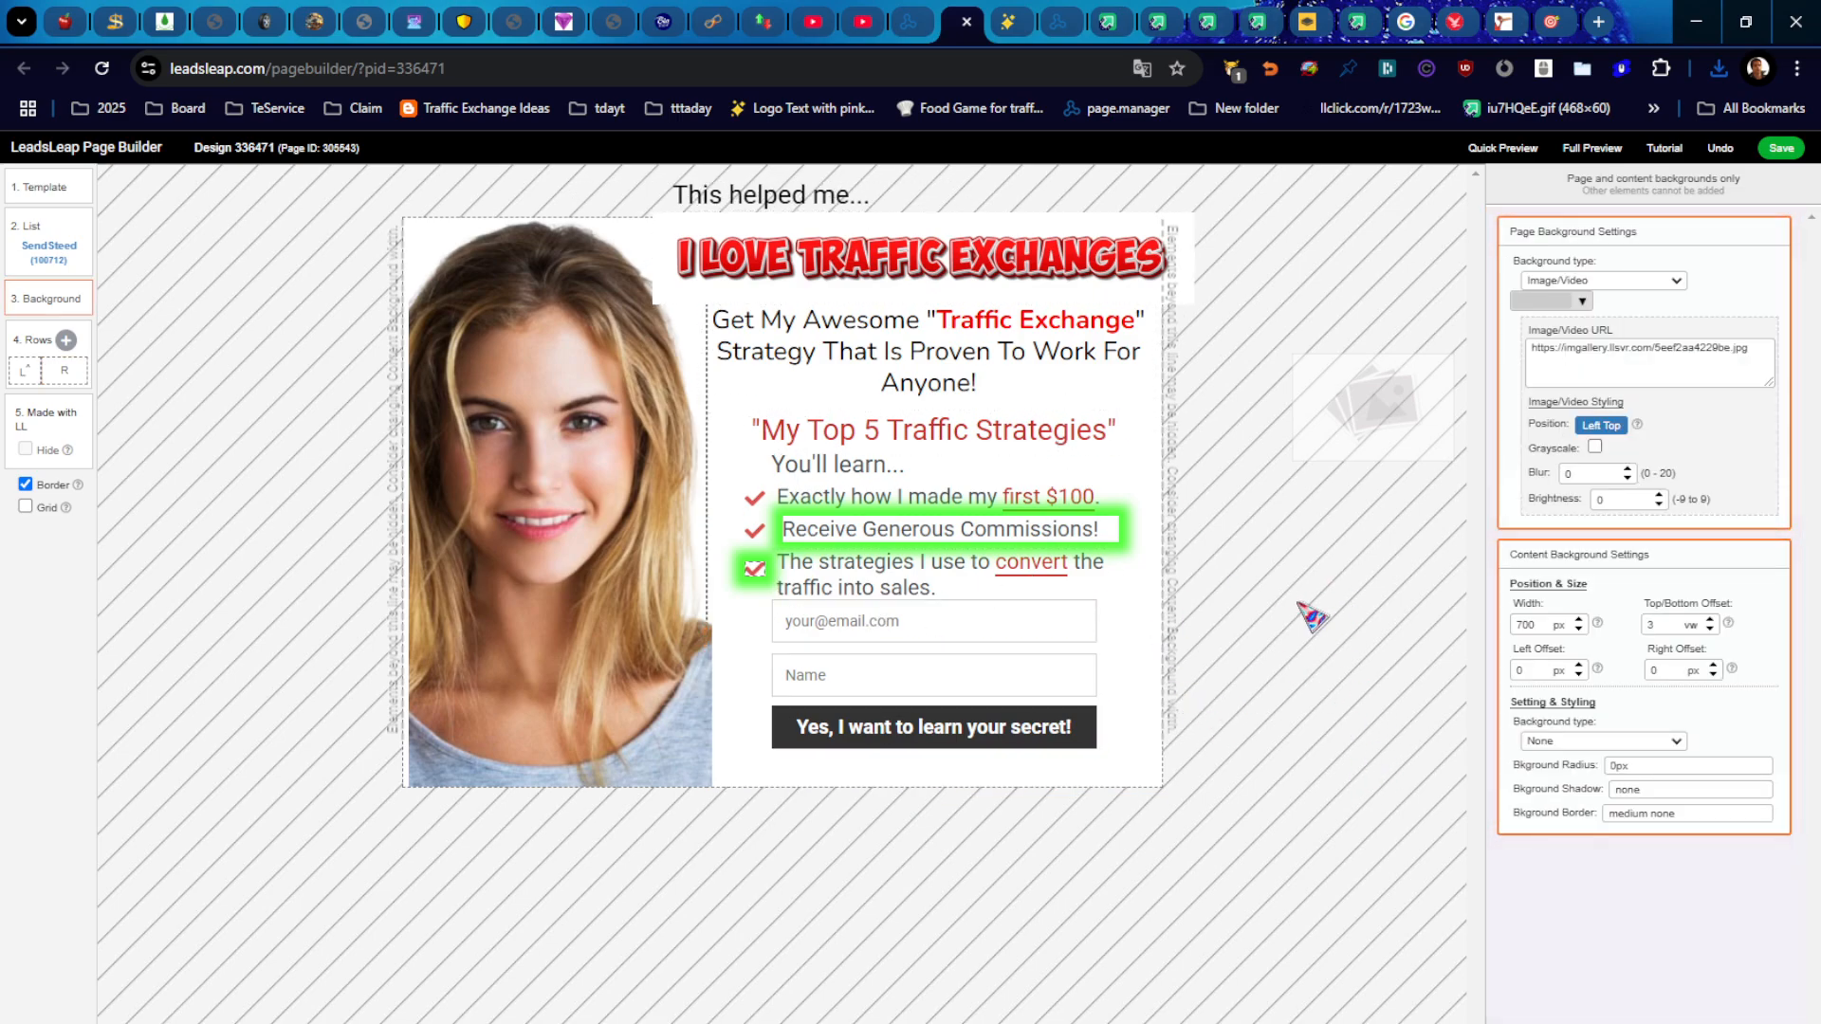
Step: Give the "I Love Traffic Exchanges" banner a Head Shake animation with its speed set to Faster
left_click(957, 248)
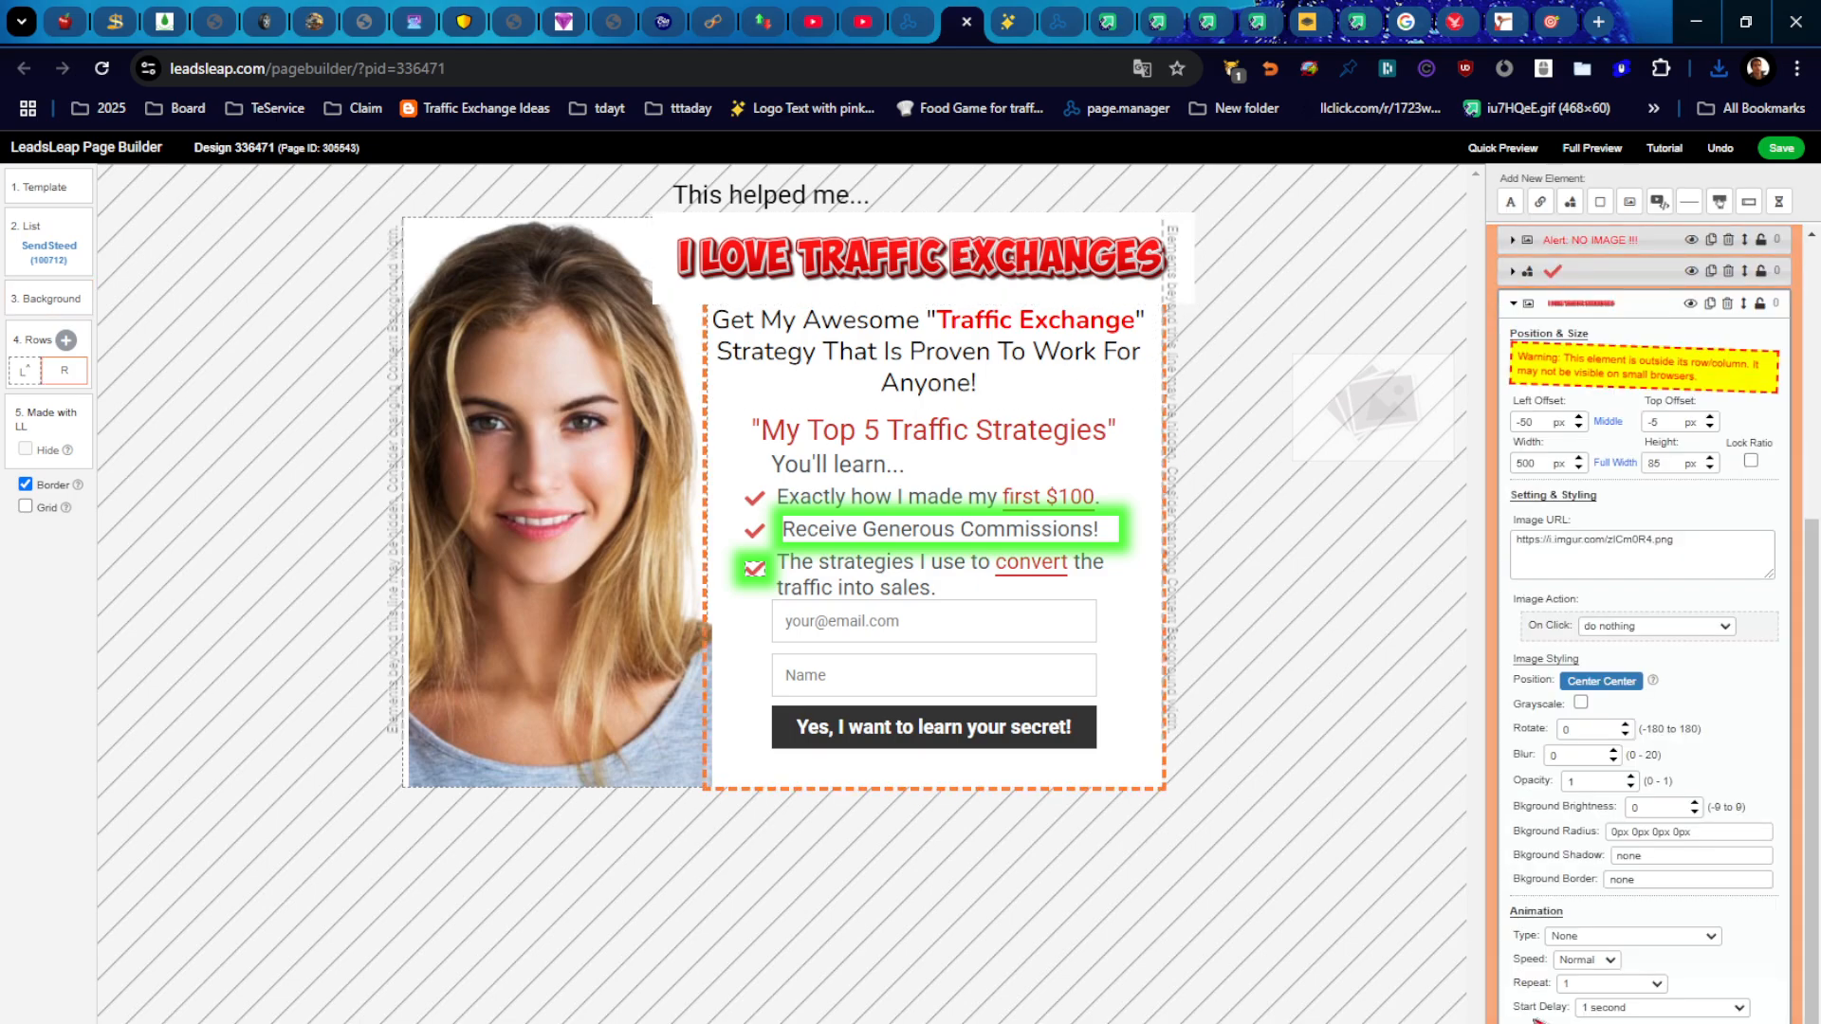
left_click(1608, 938)
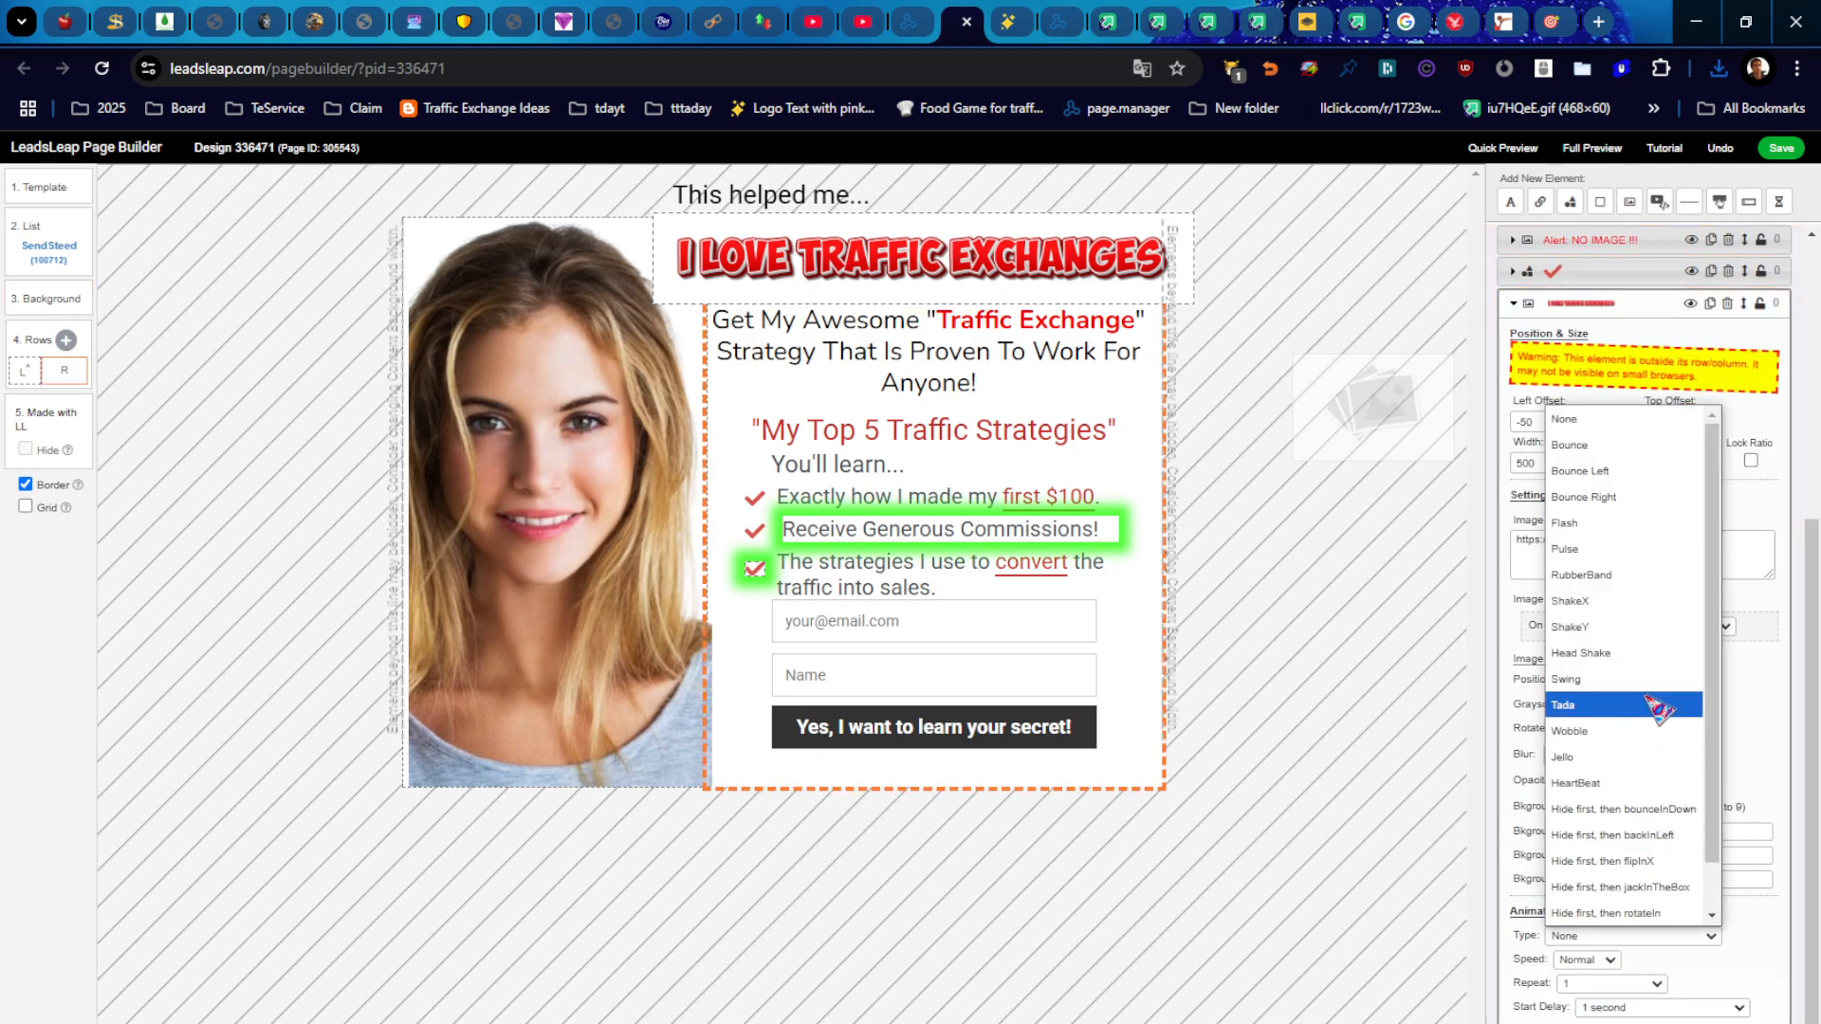
left_click(1643, 660)
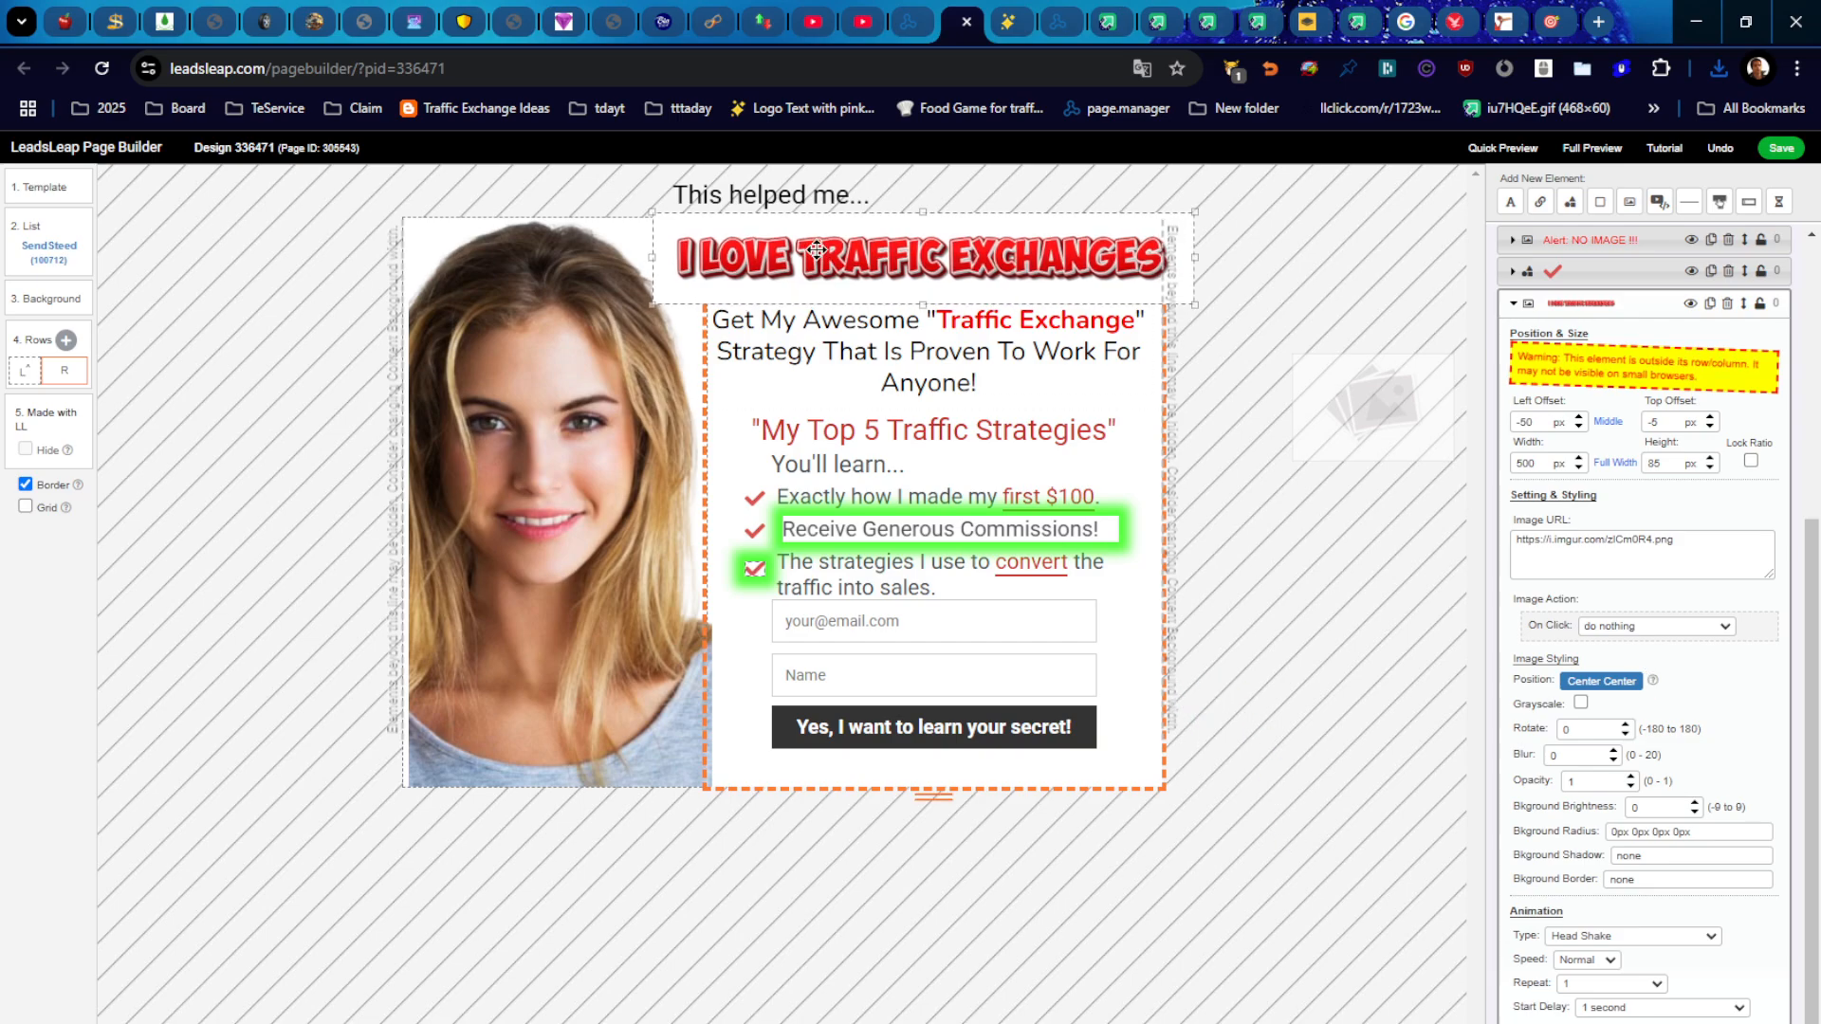
left_click(1601, 961)
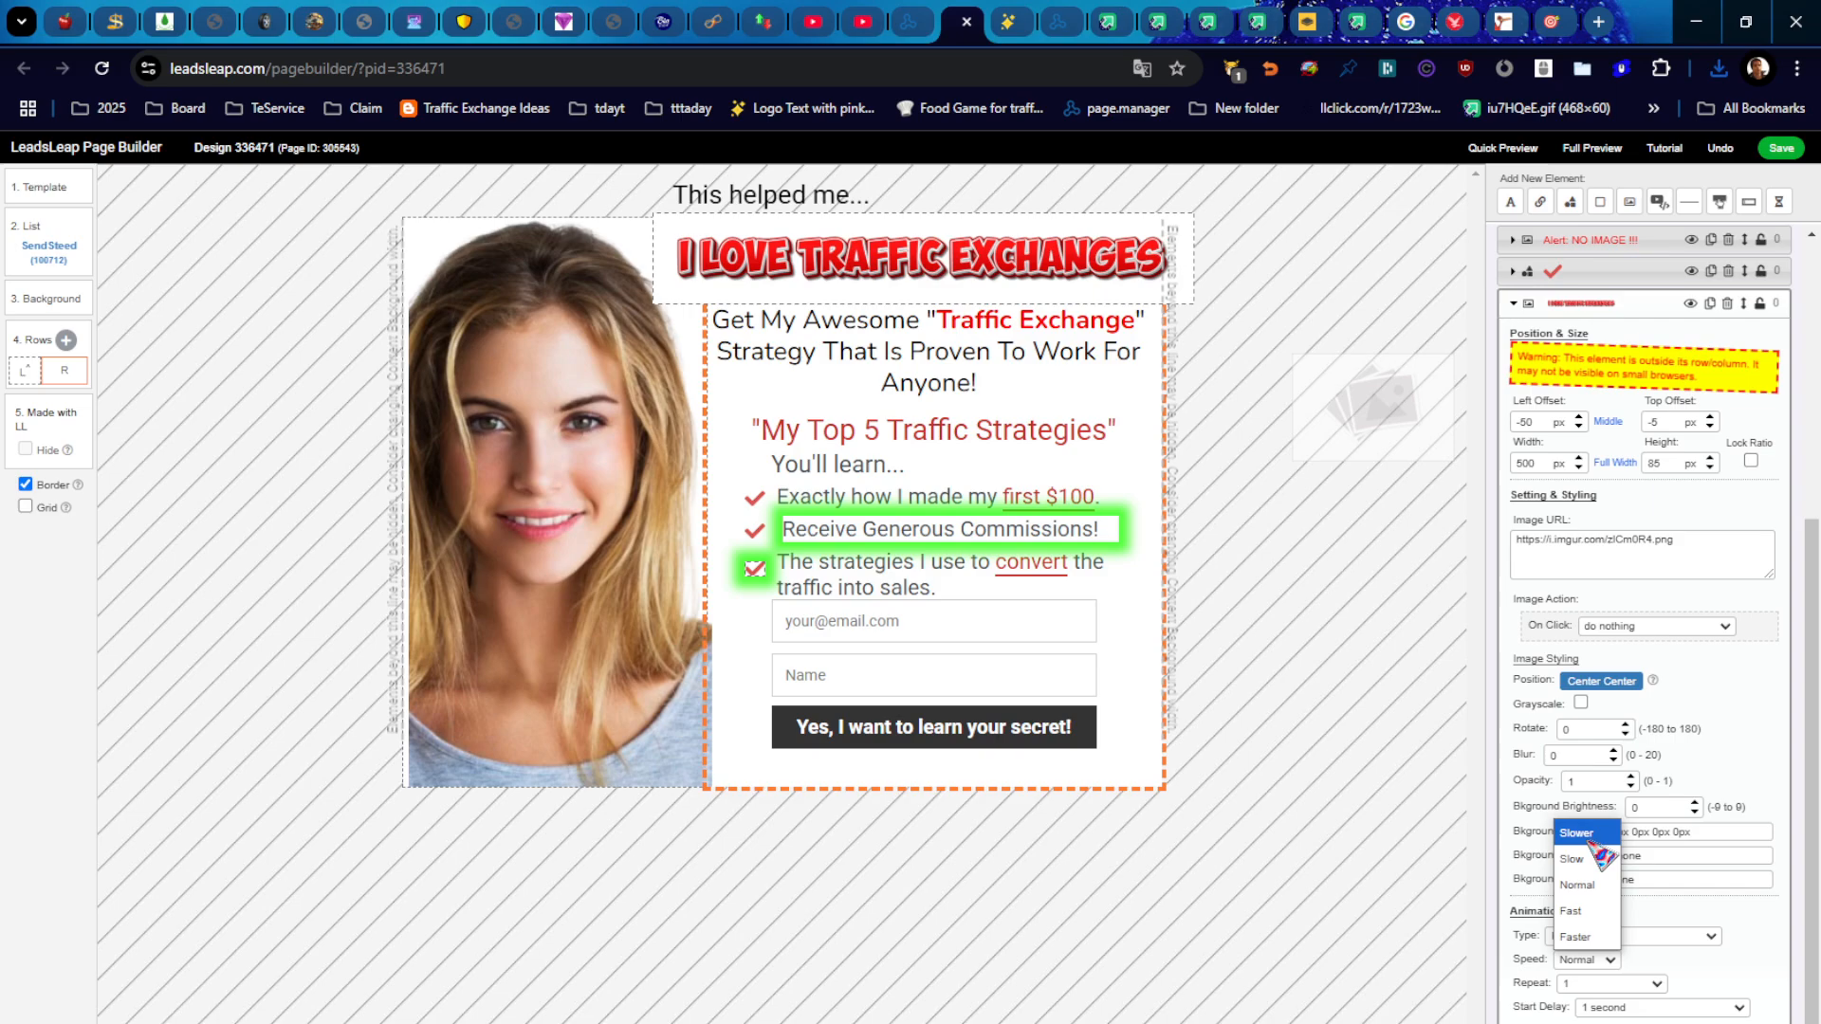
left_click(1599, 961)
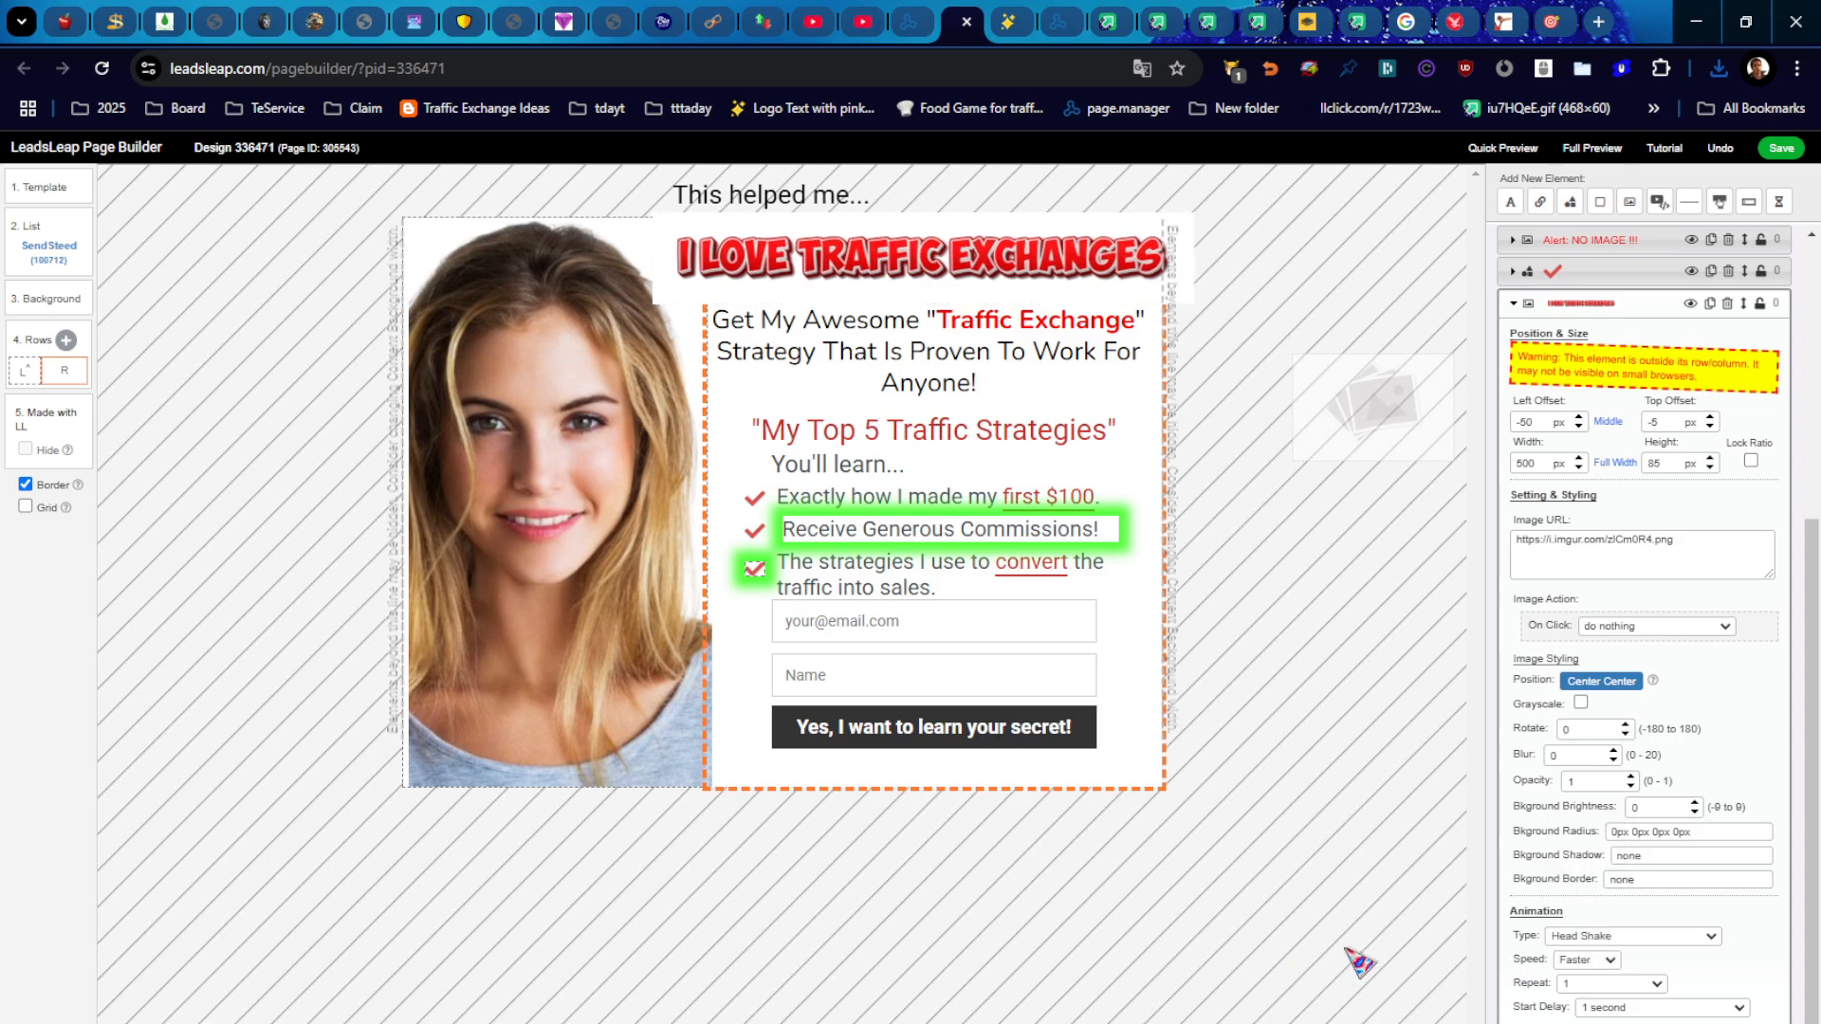
Step: Set the banner's animation to repeat 2 times with a start delay of 0, and save the page
left_click(1612, 985)
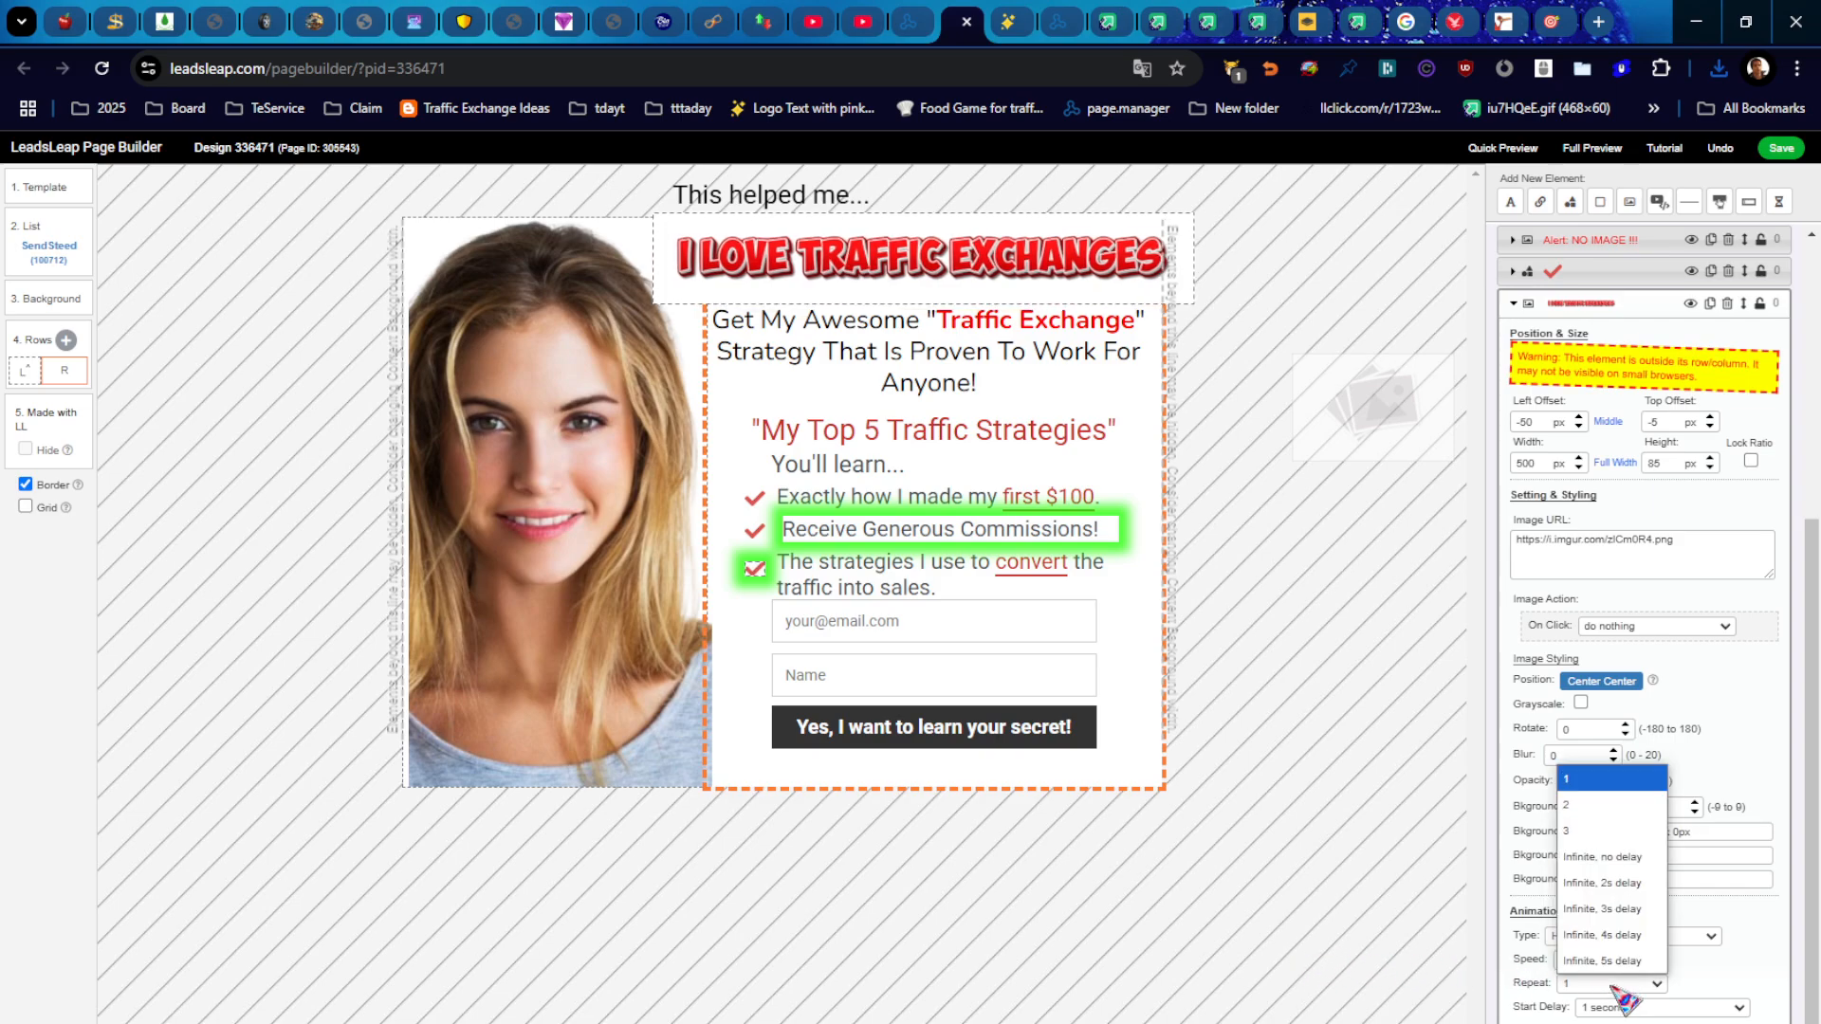
left_click(1609, 811)
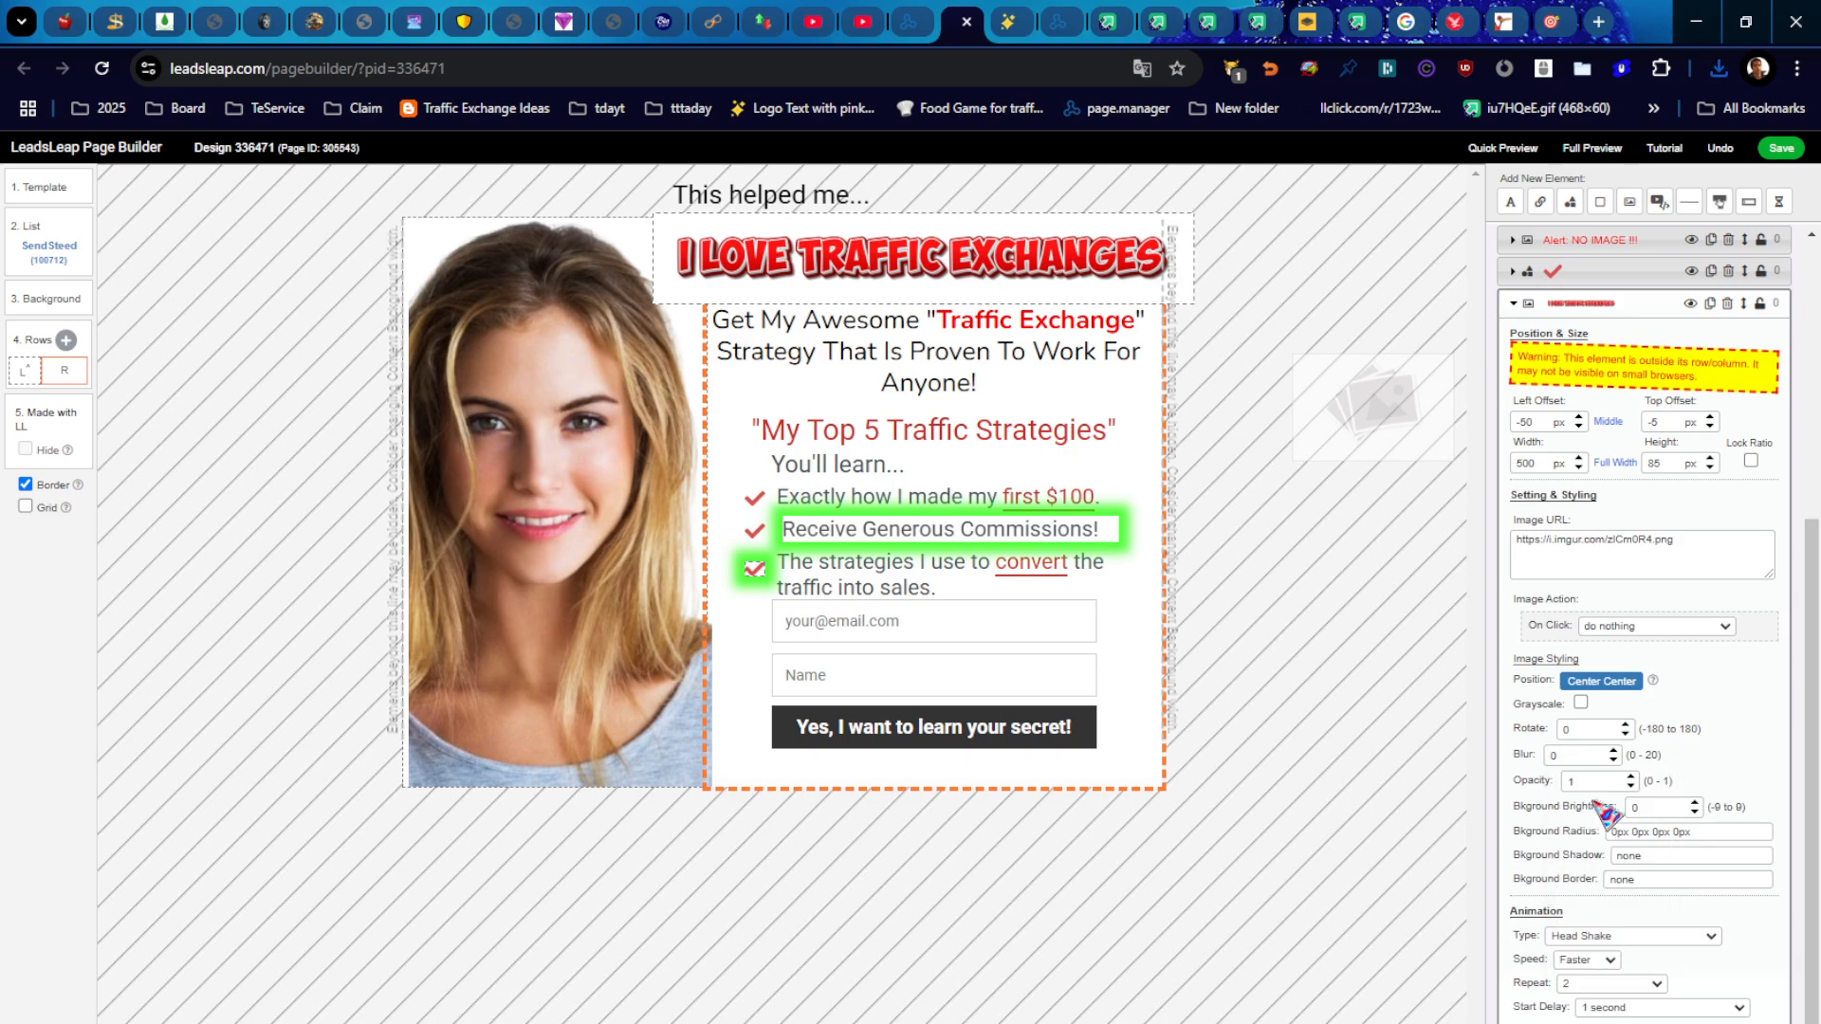
left_click(1645, 1008)
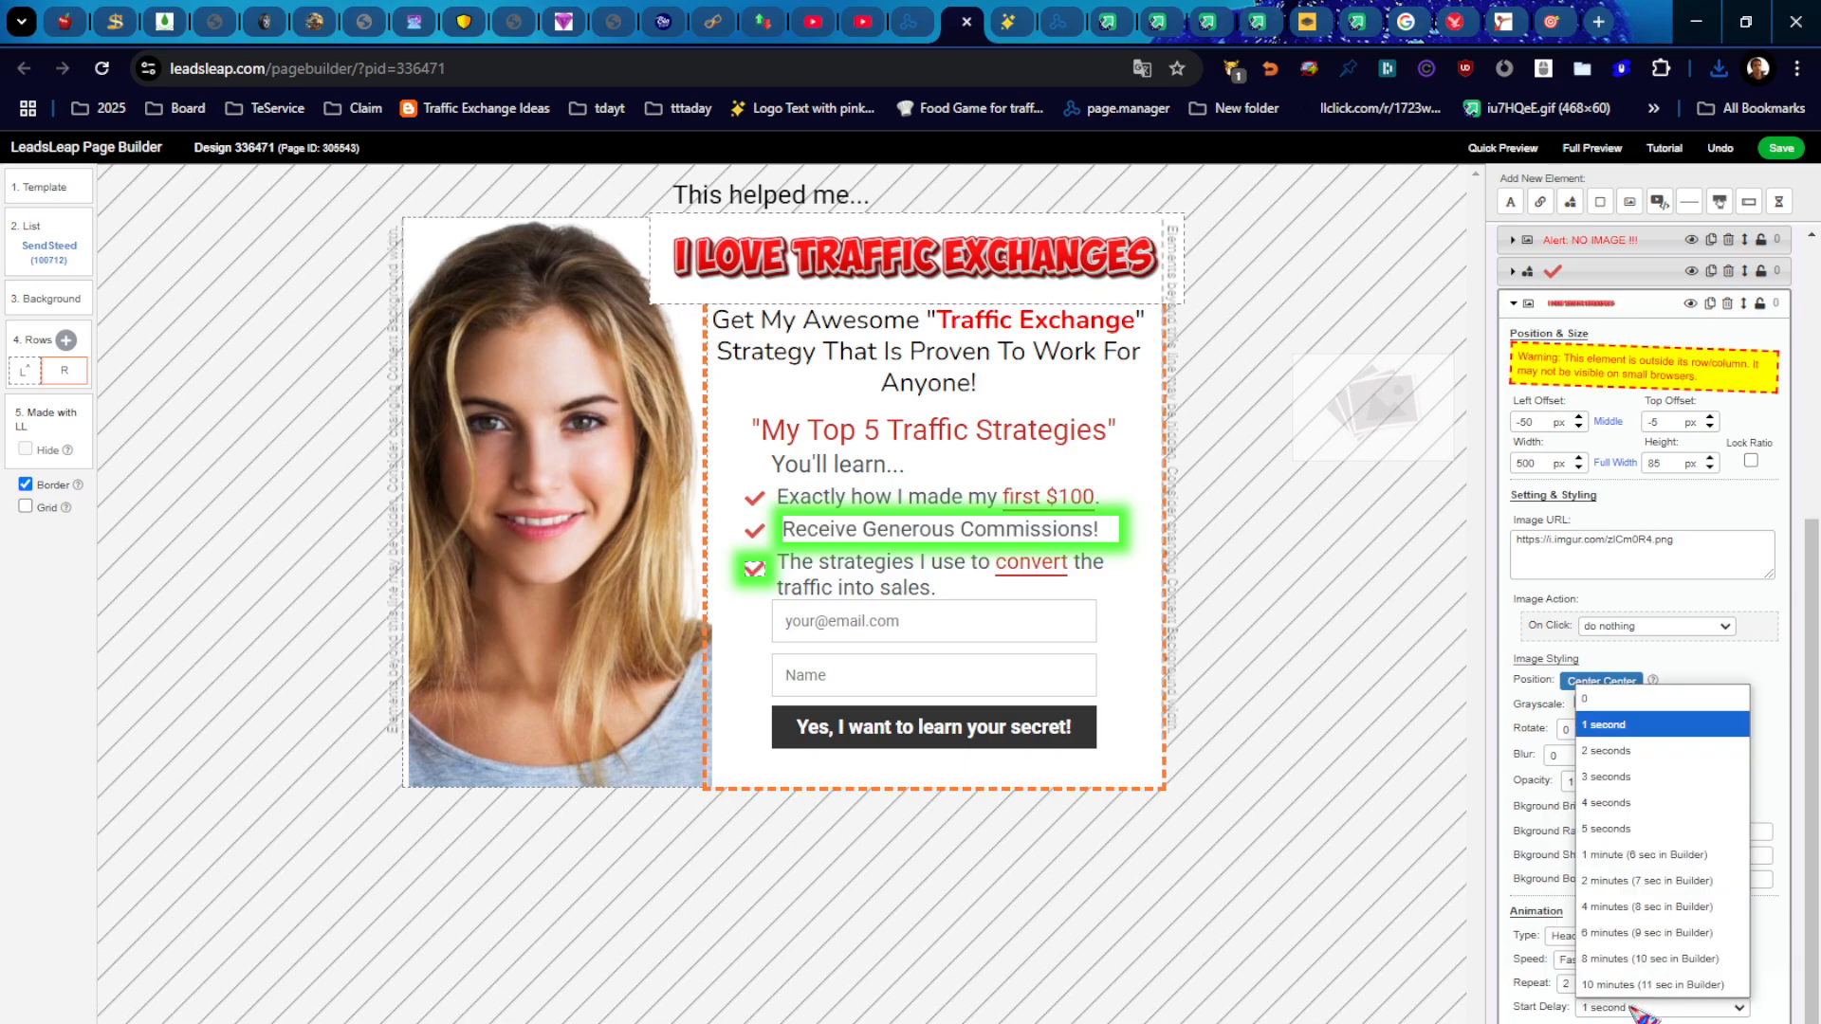
left_click(1627, 702)
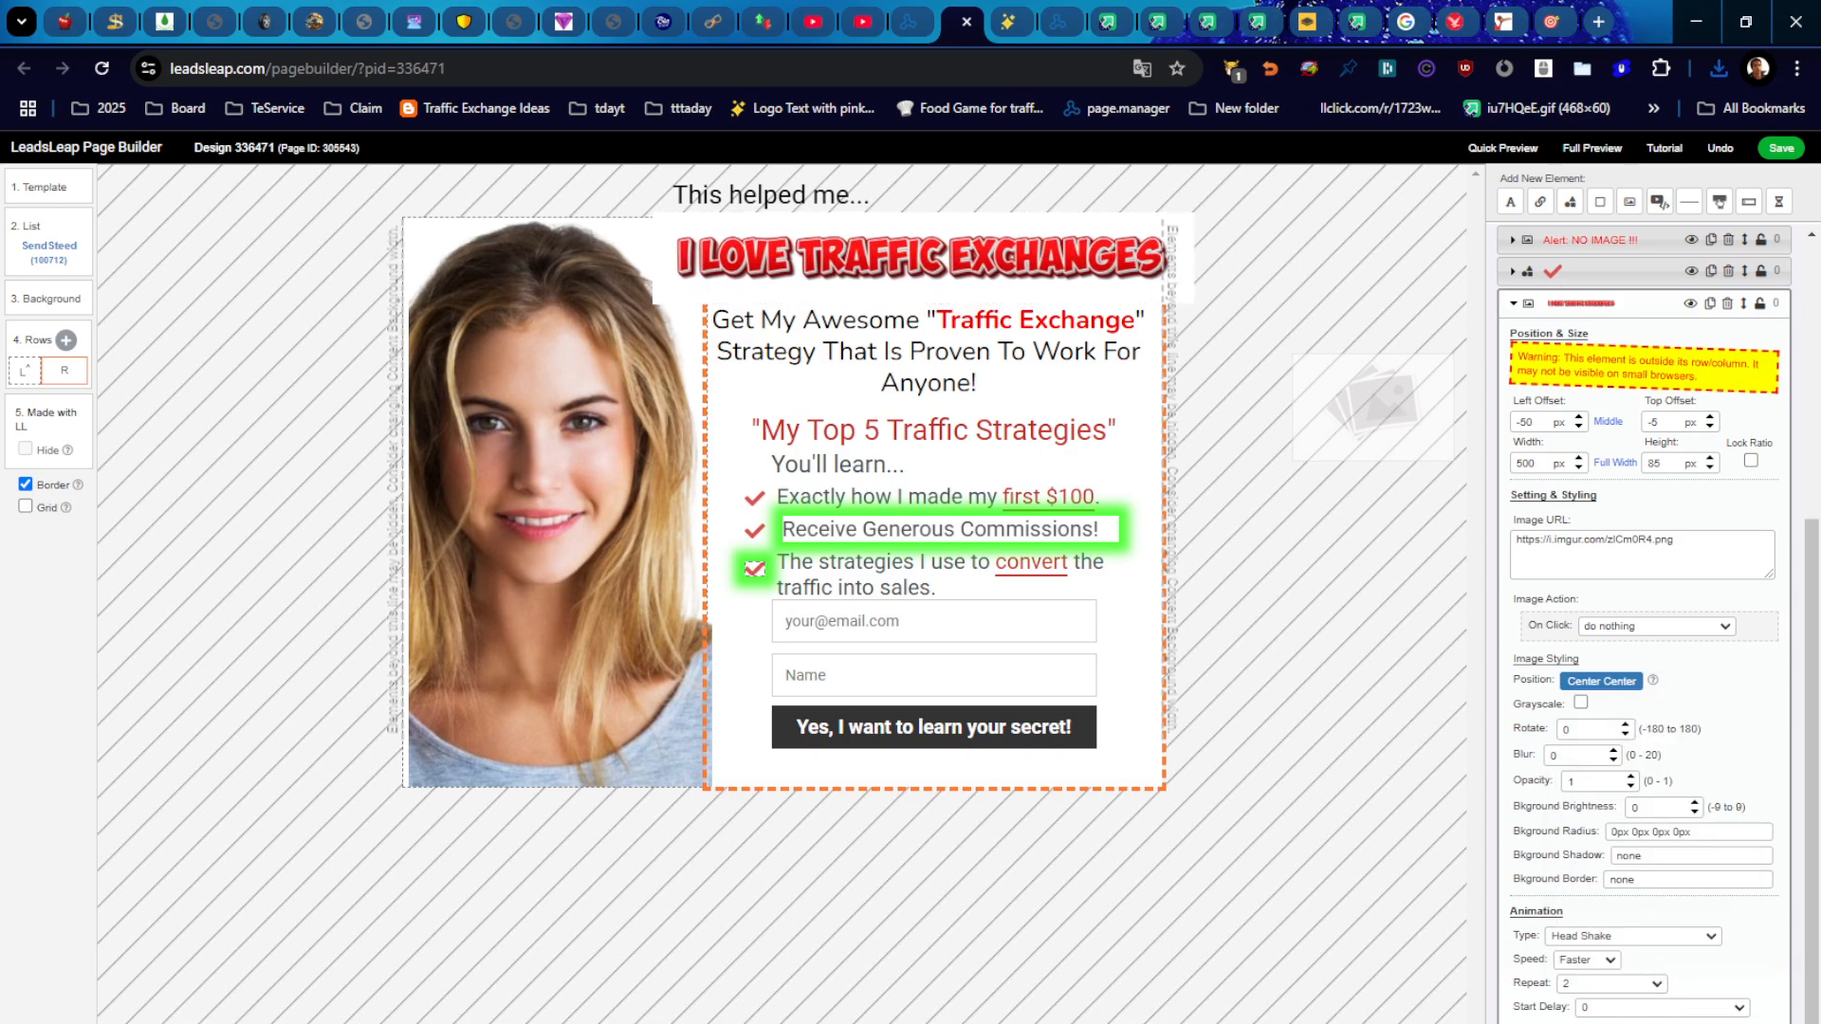
left_click(1781, 148)
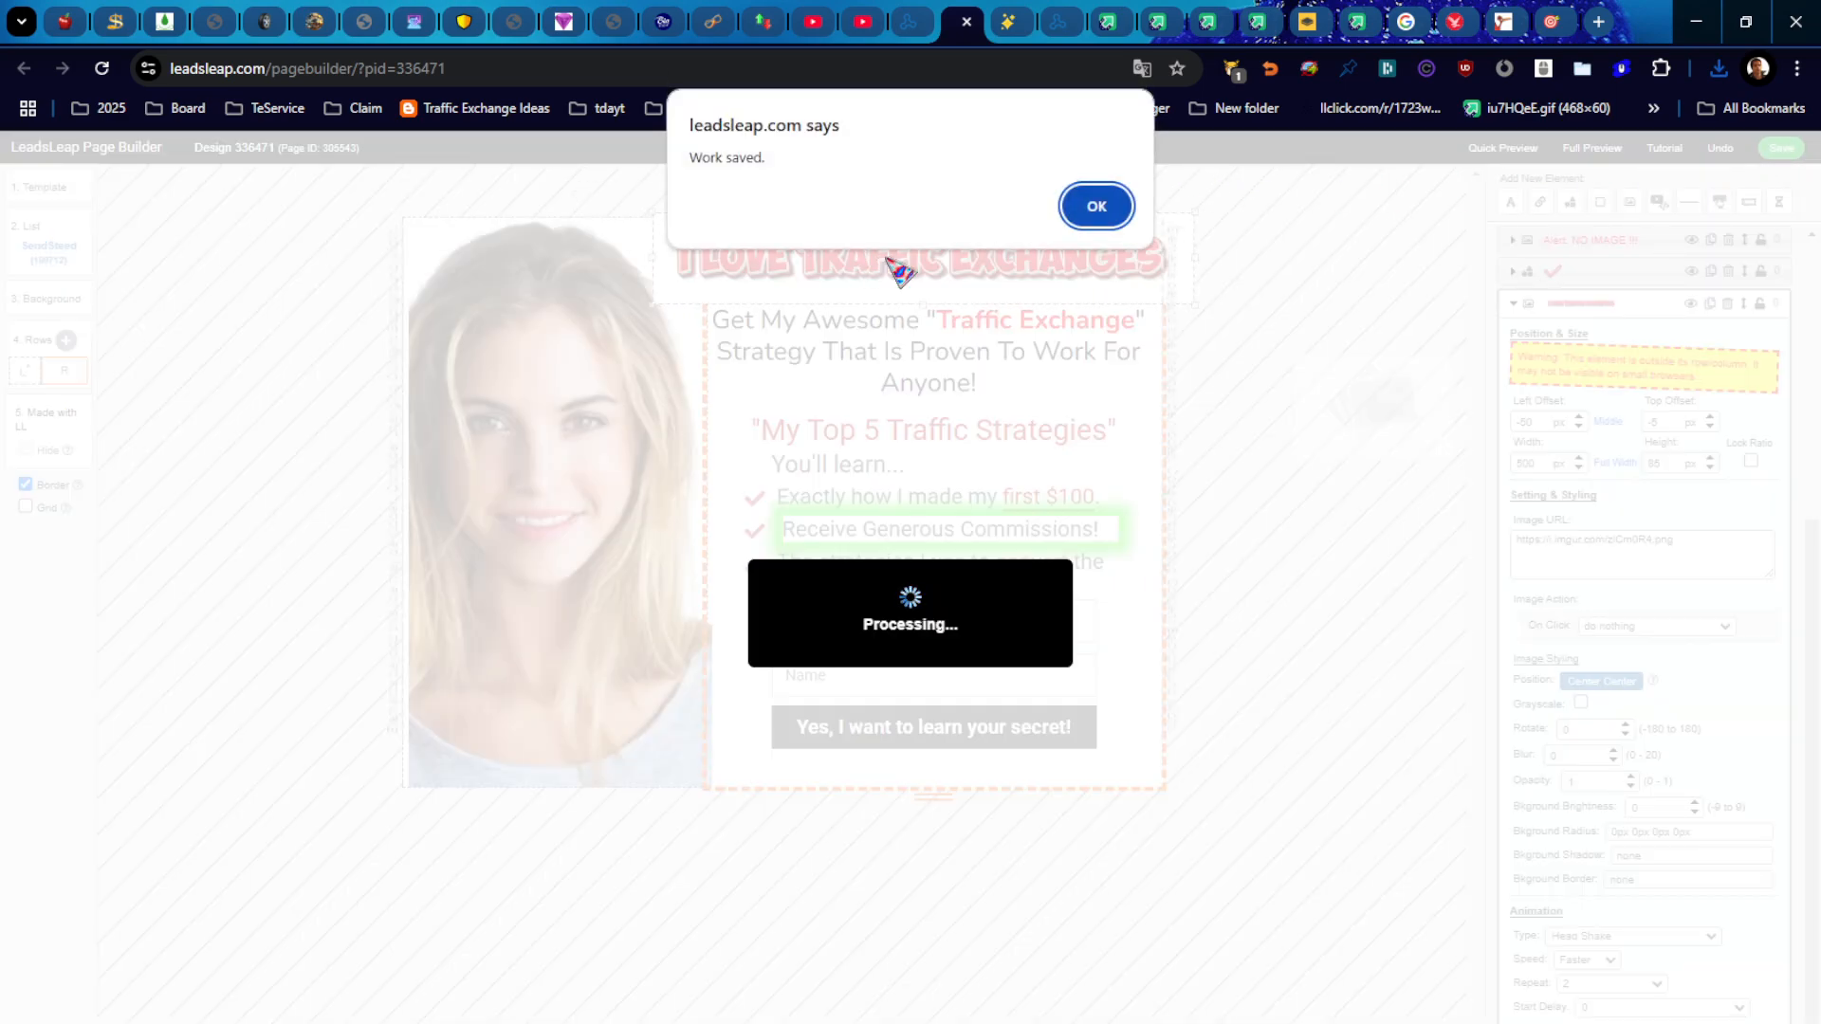
key("Return")
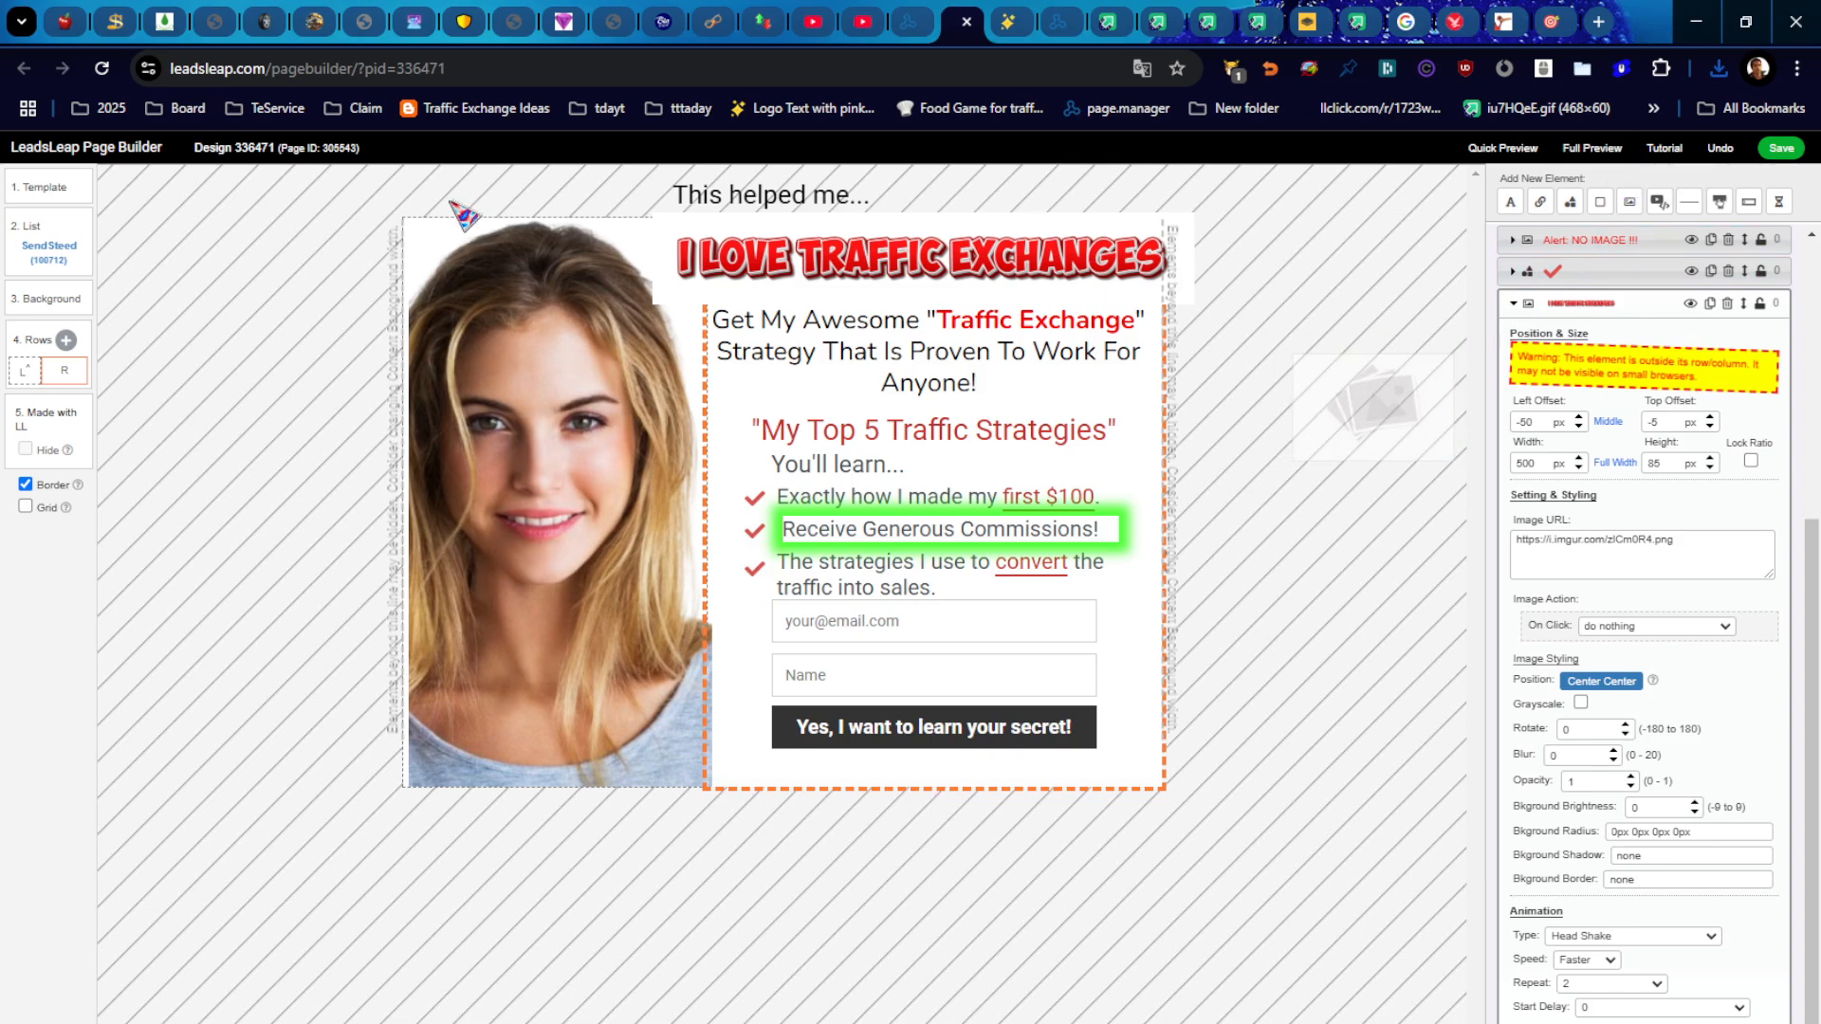
Step: Switch to the Page Manager, view the public page of the older Traffic Exchanges campaign (PageID 251623), and close it
left_click(913, 22)
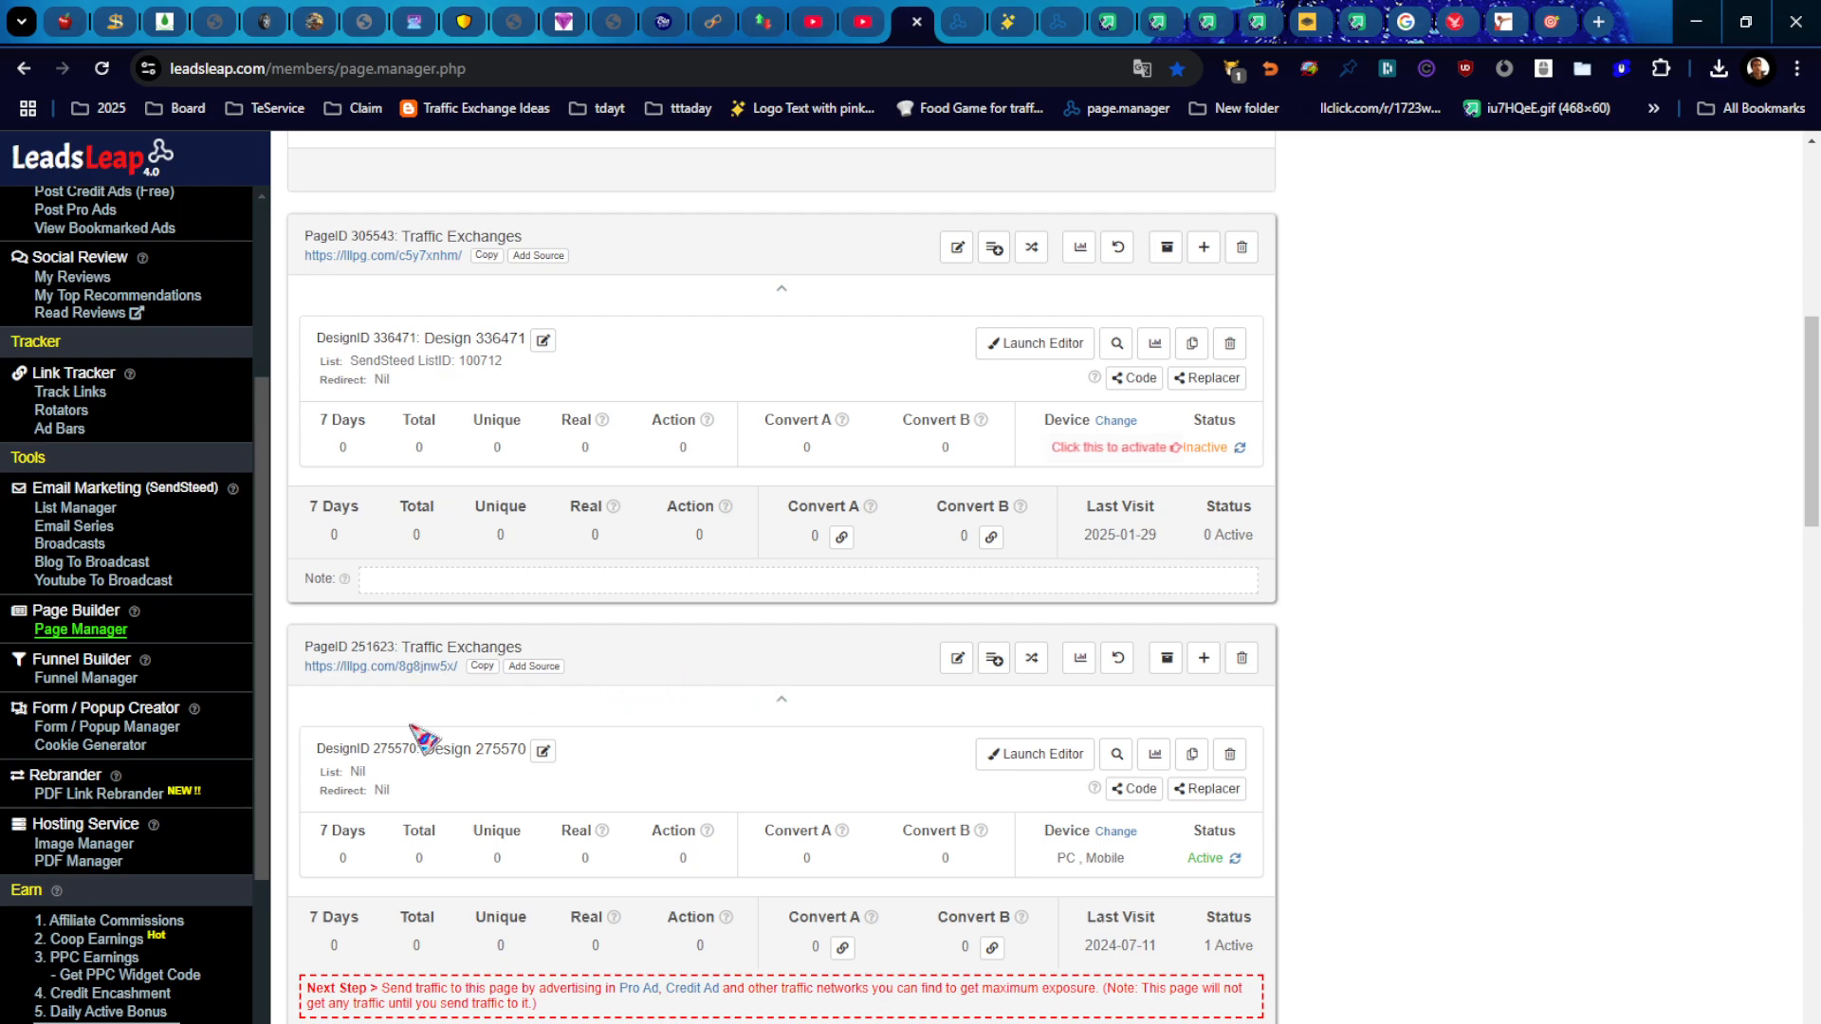
left_click(412, 669)
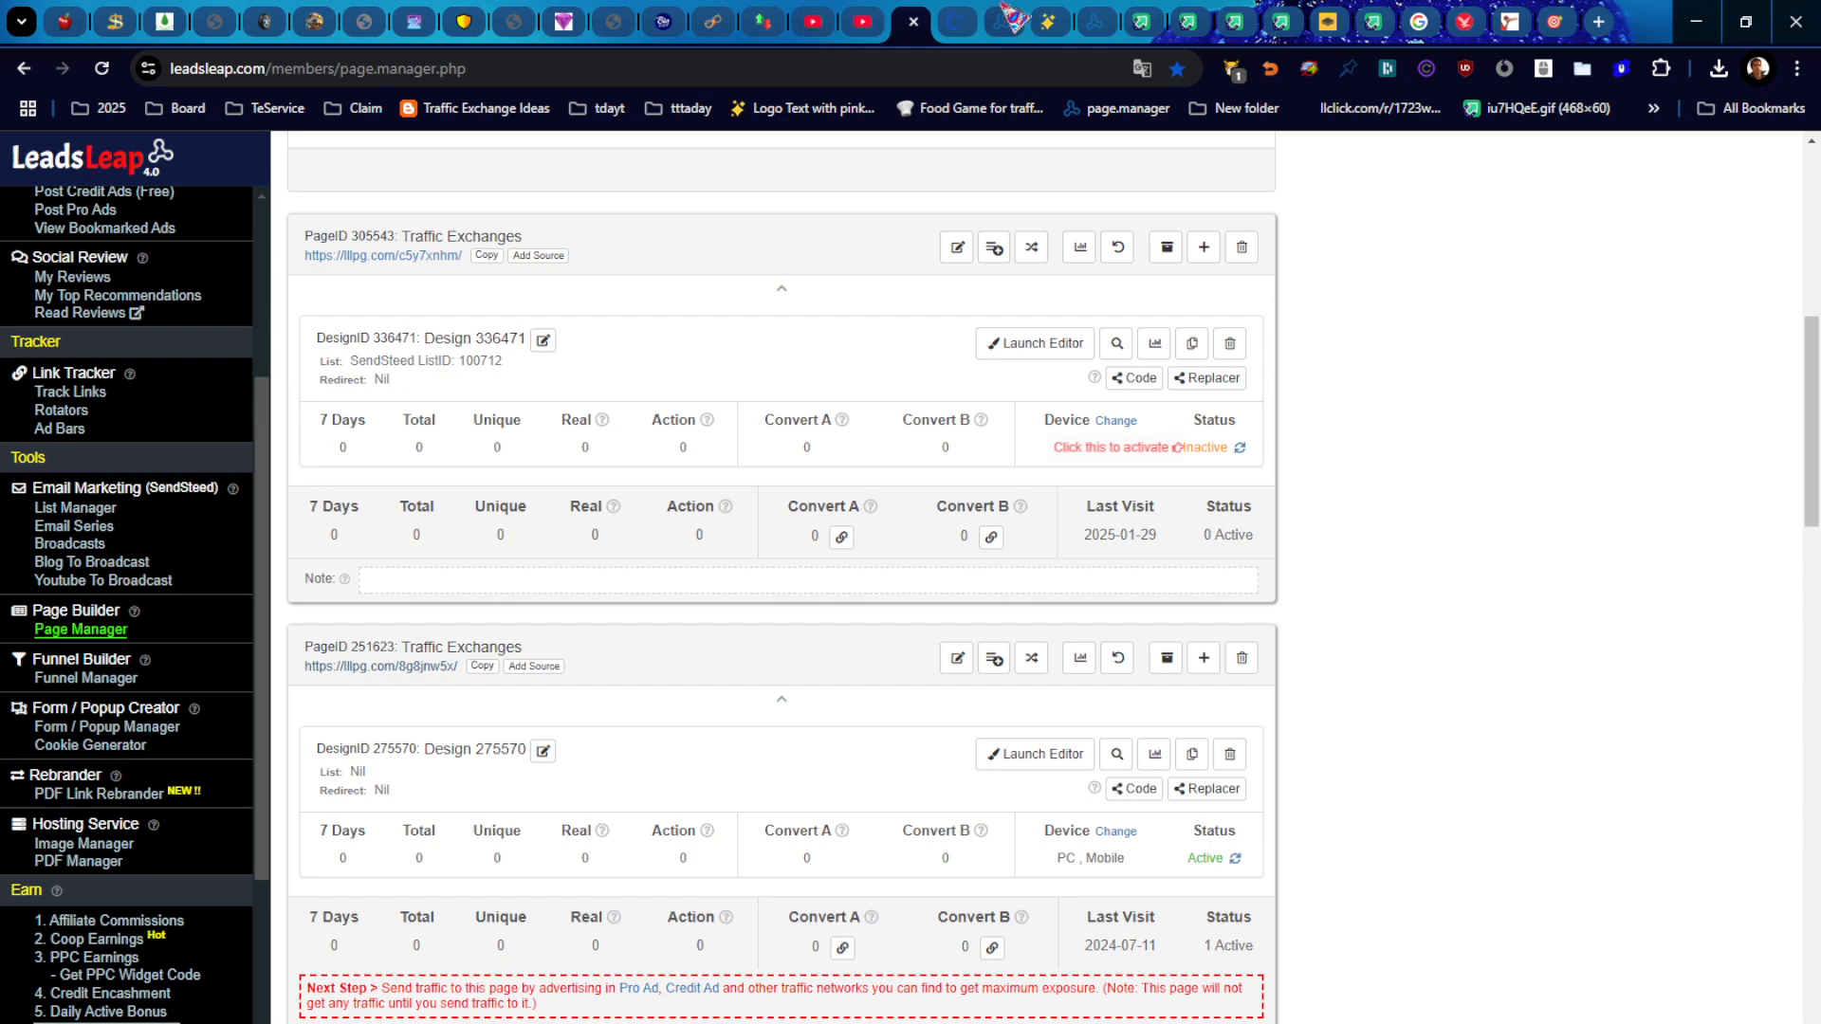
left_click(960, 21)
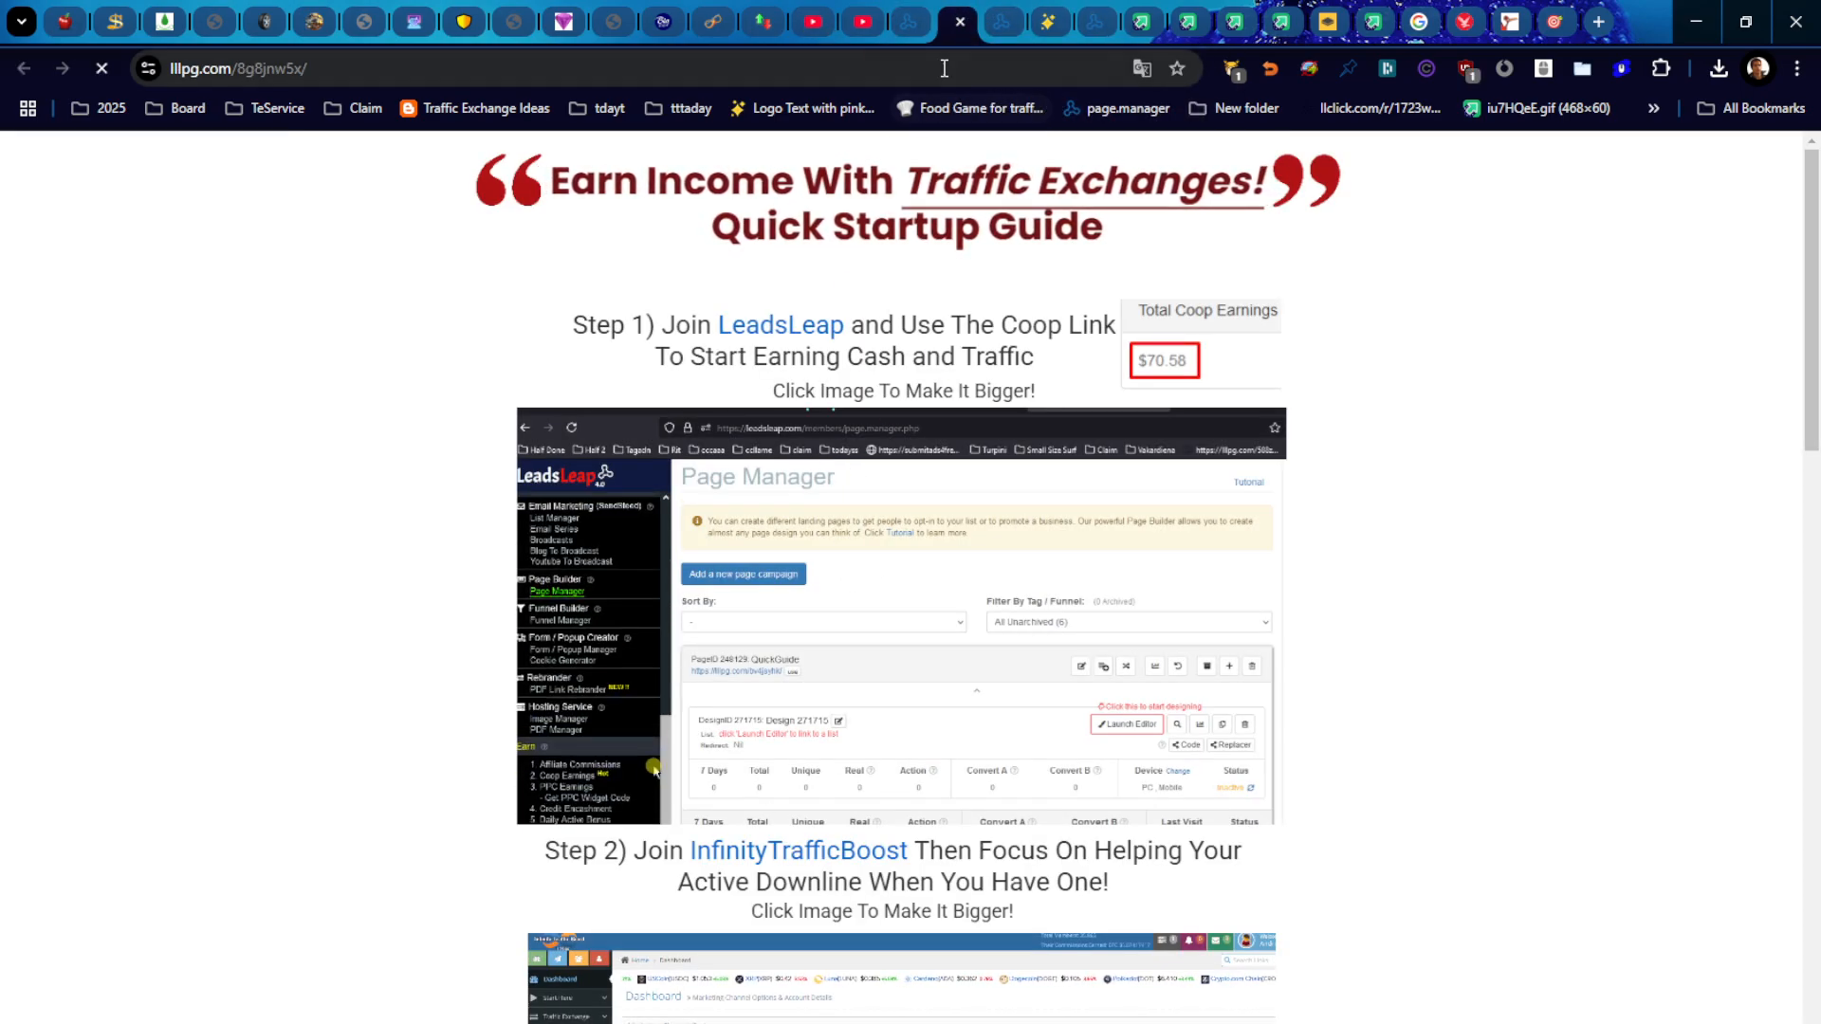
key("ctrl+w")
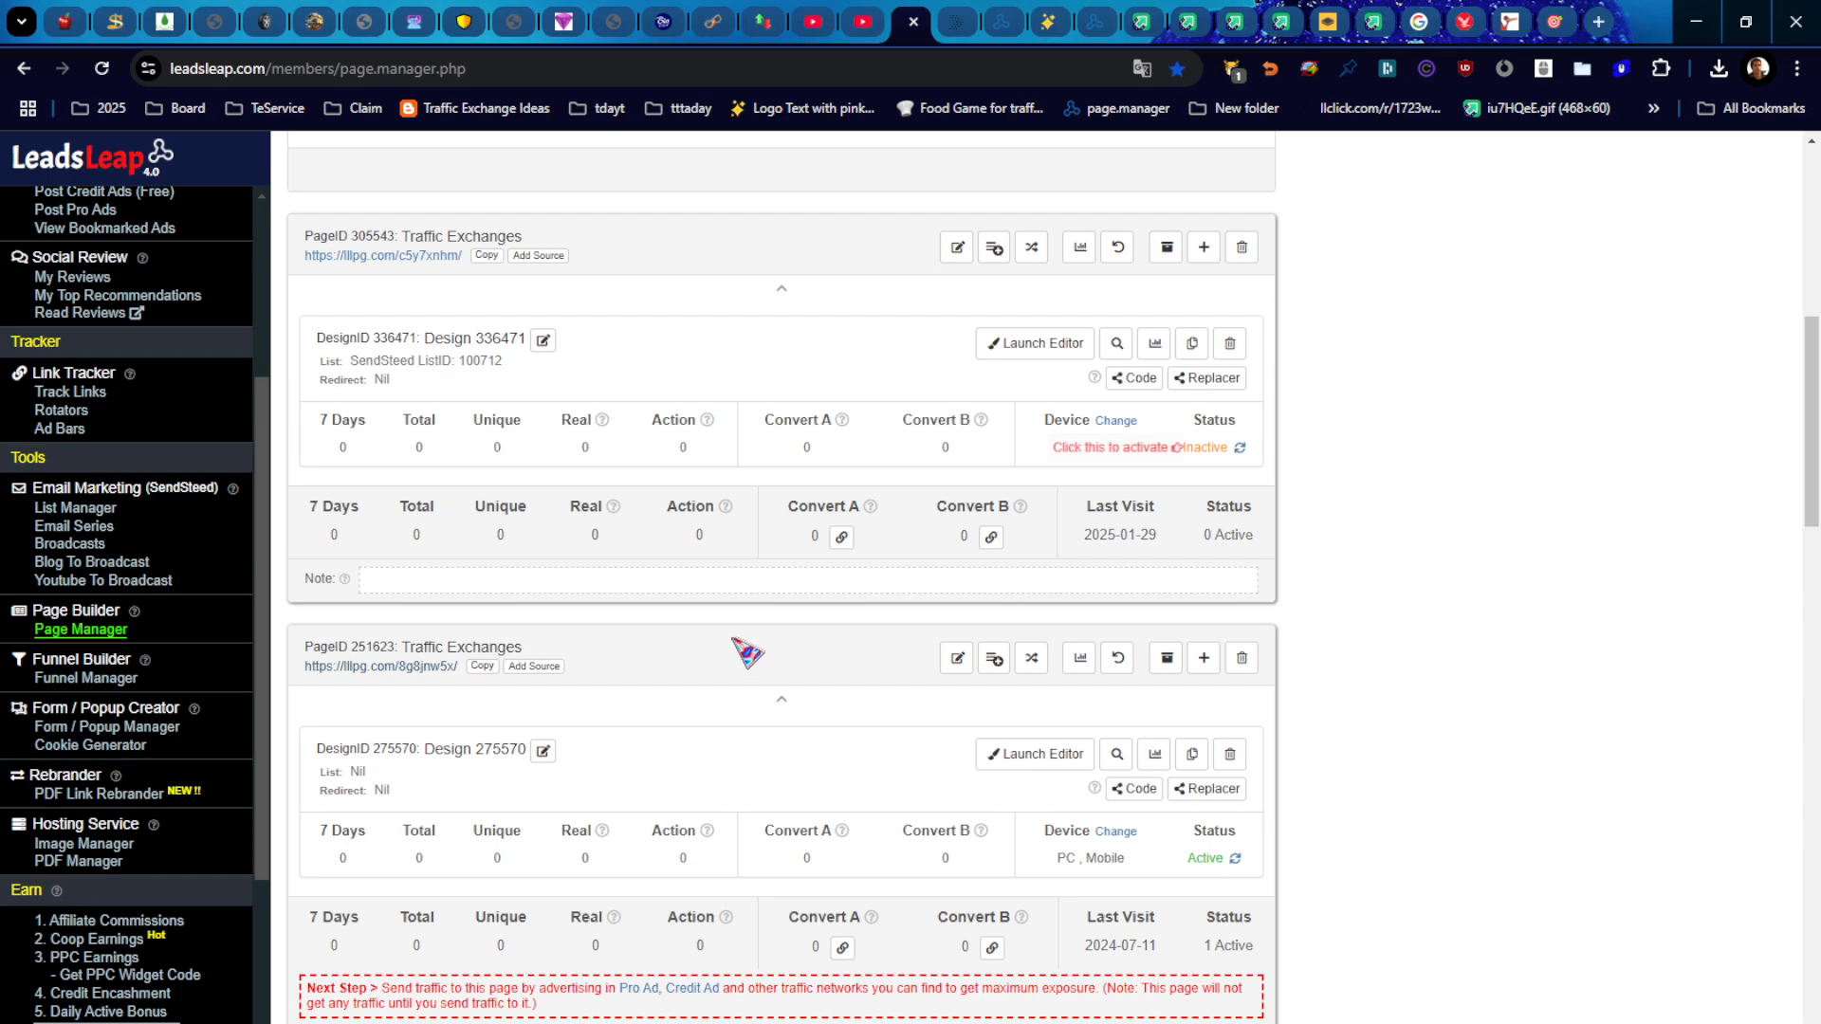
Step: Check the public link of the new Traffic Exchanges campaign (PageID 305543) and set the status of its design 336471 to Active
middle_click(457, 258)
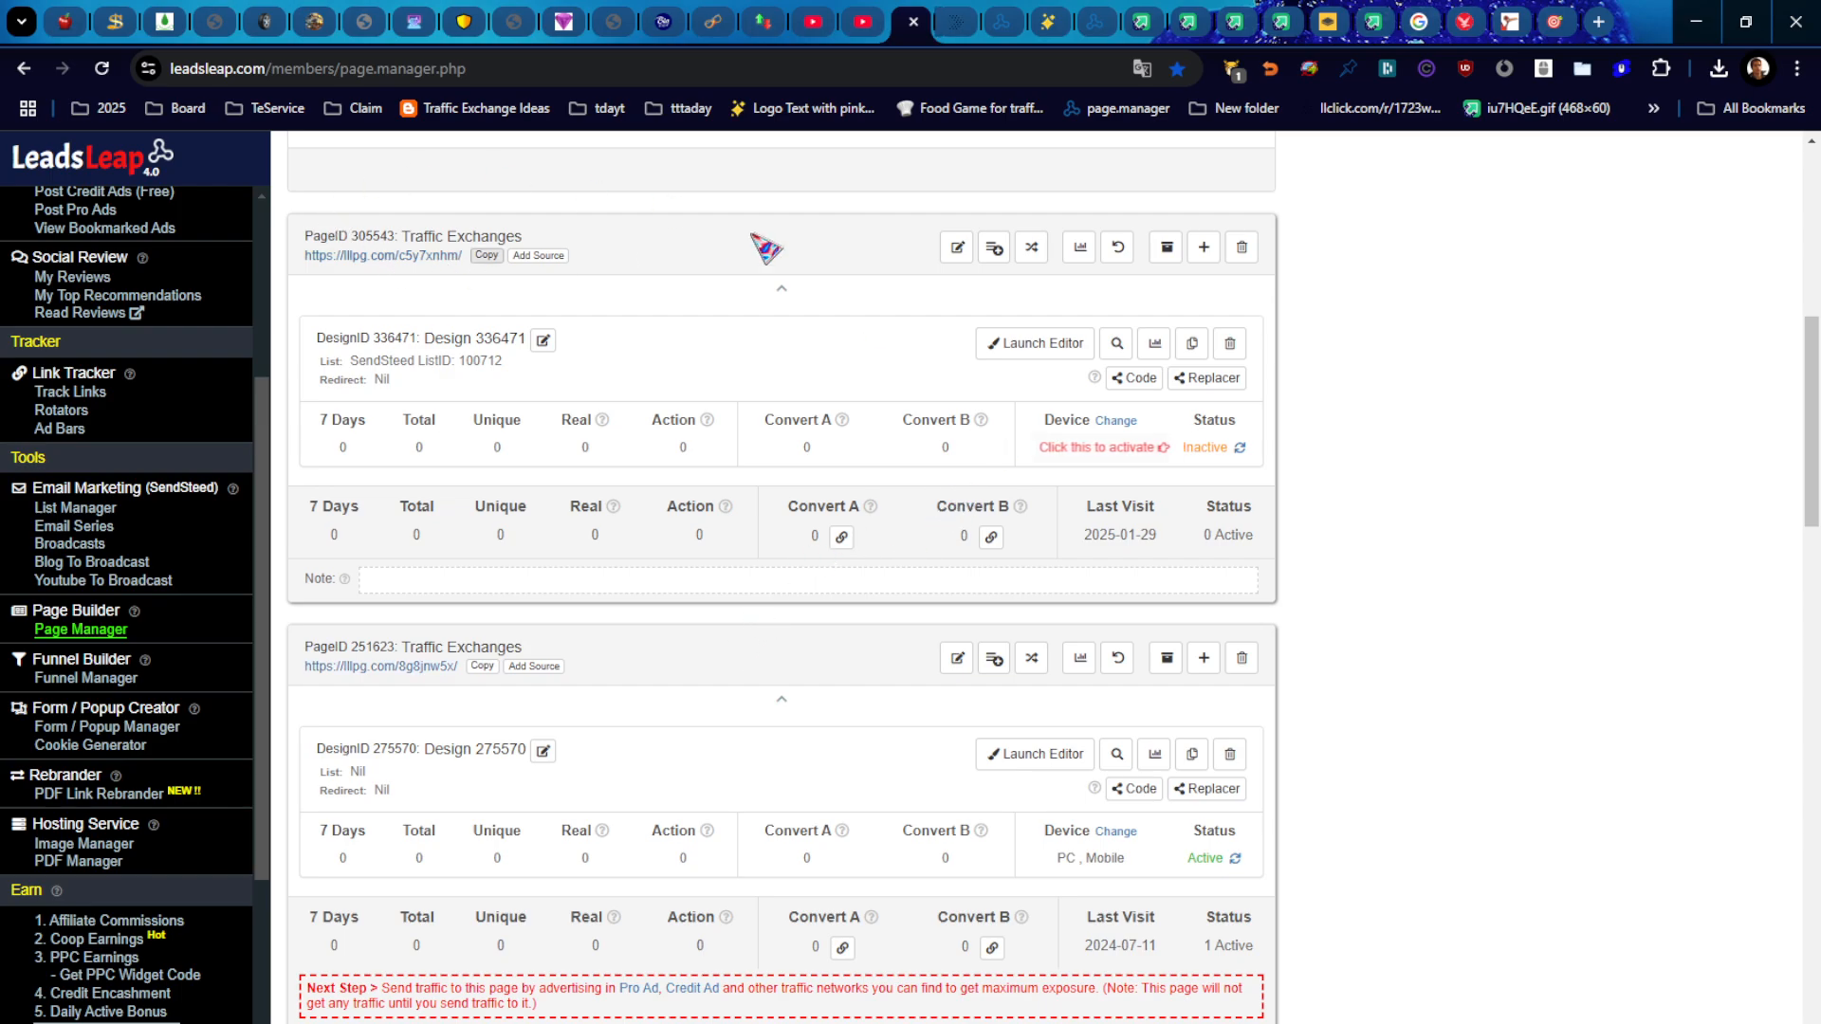
left_click(953, 29)
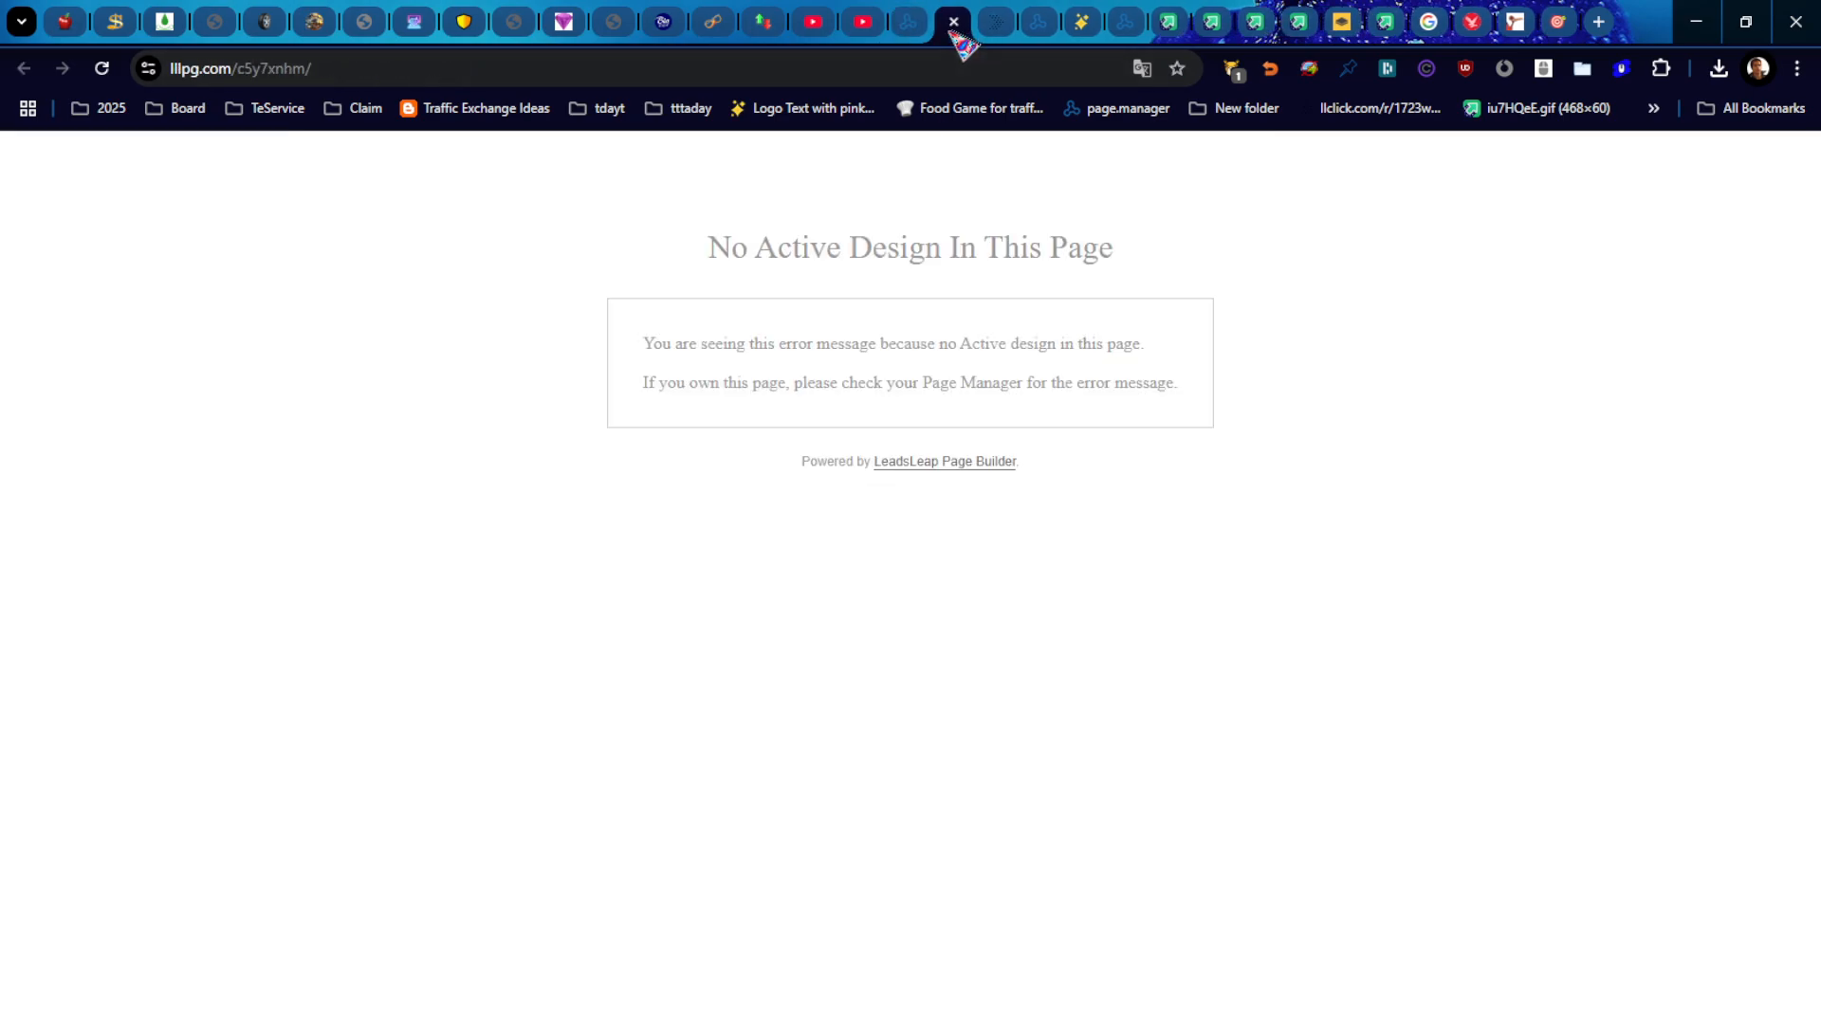
left_click(953, 21)
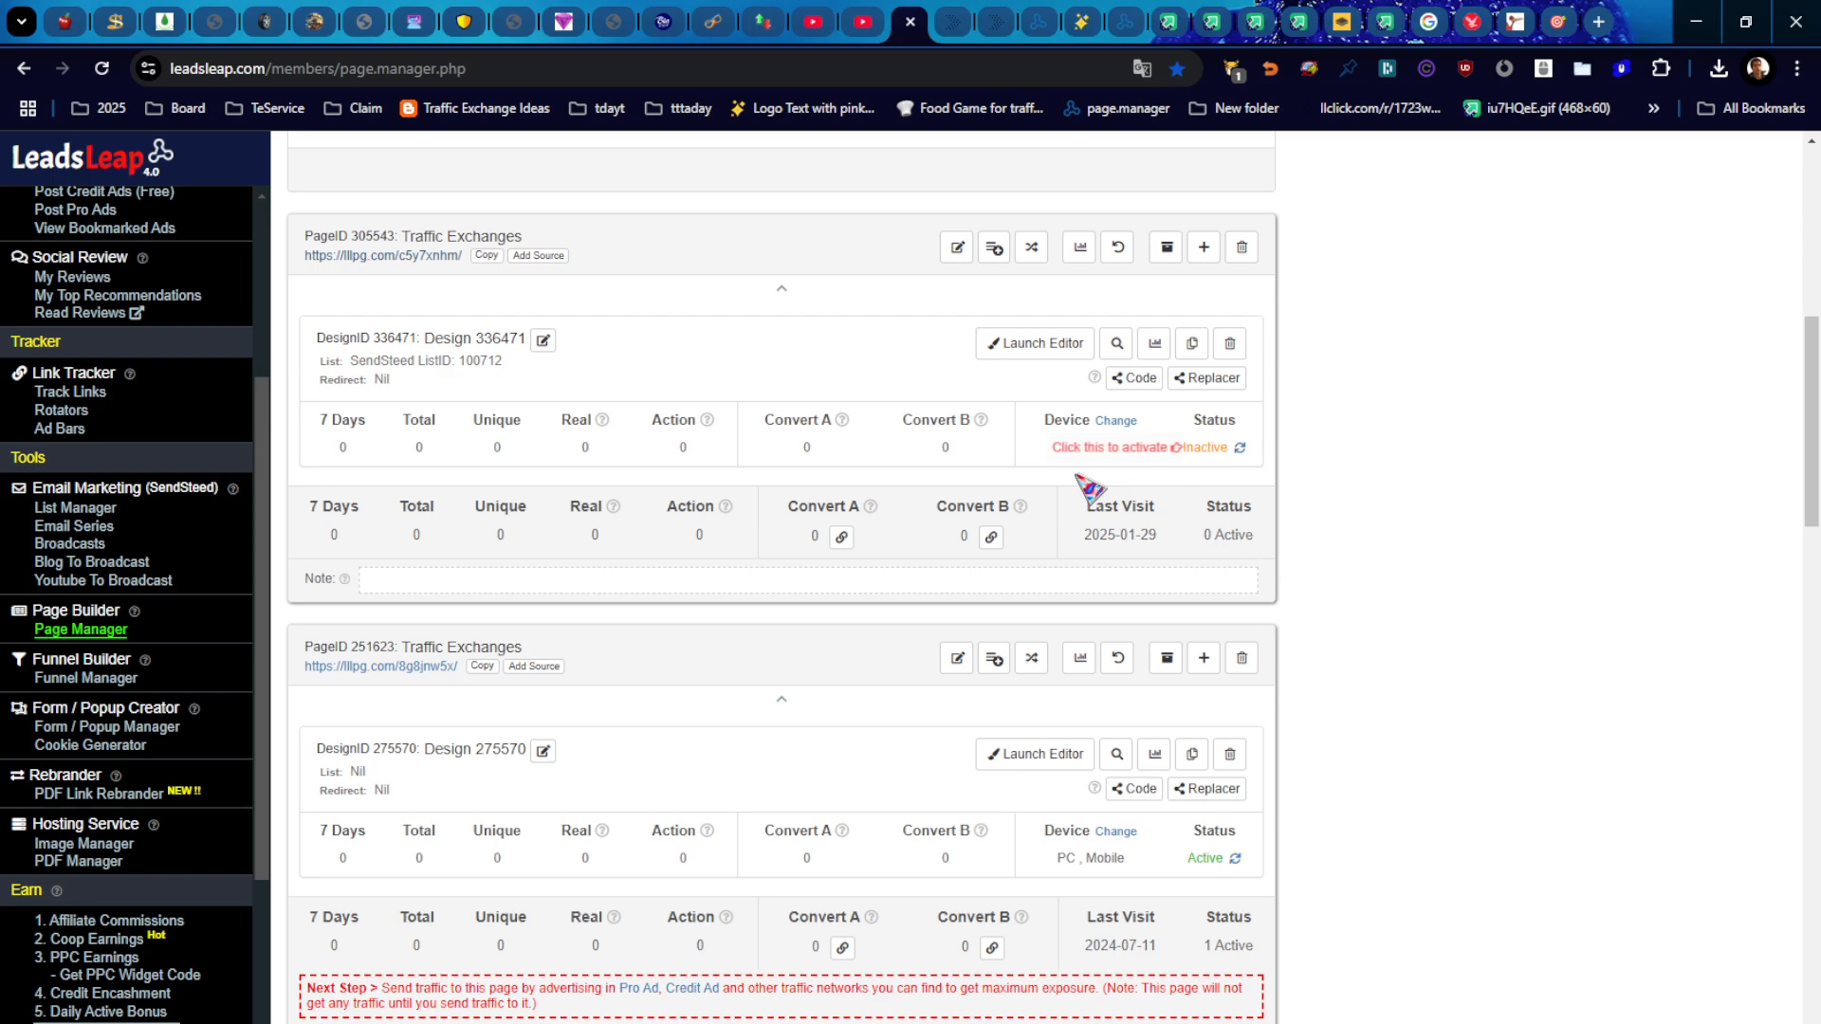
left_click(1201, 447)
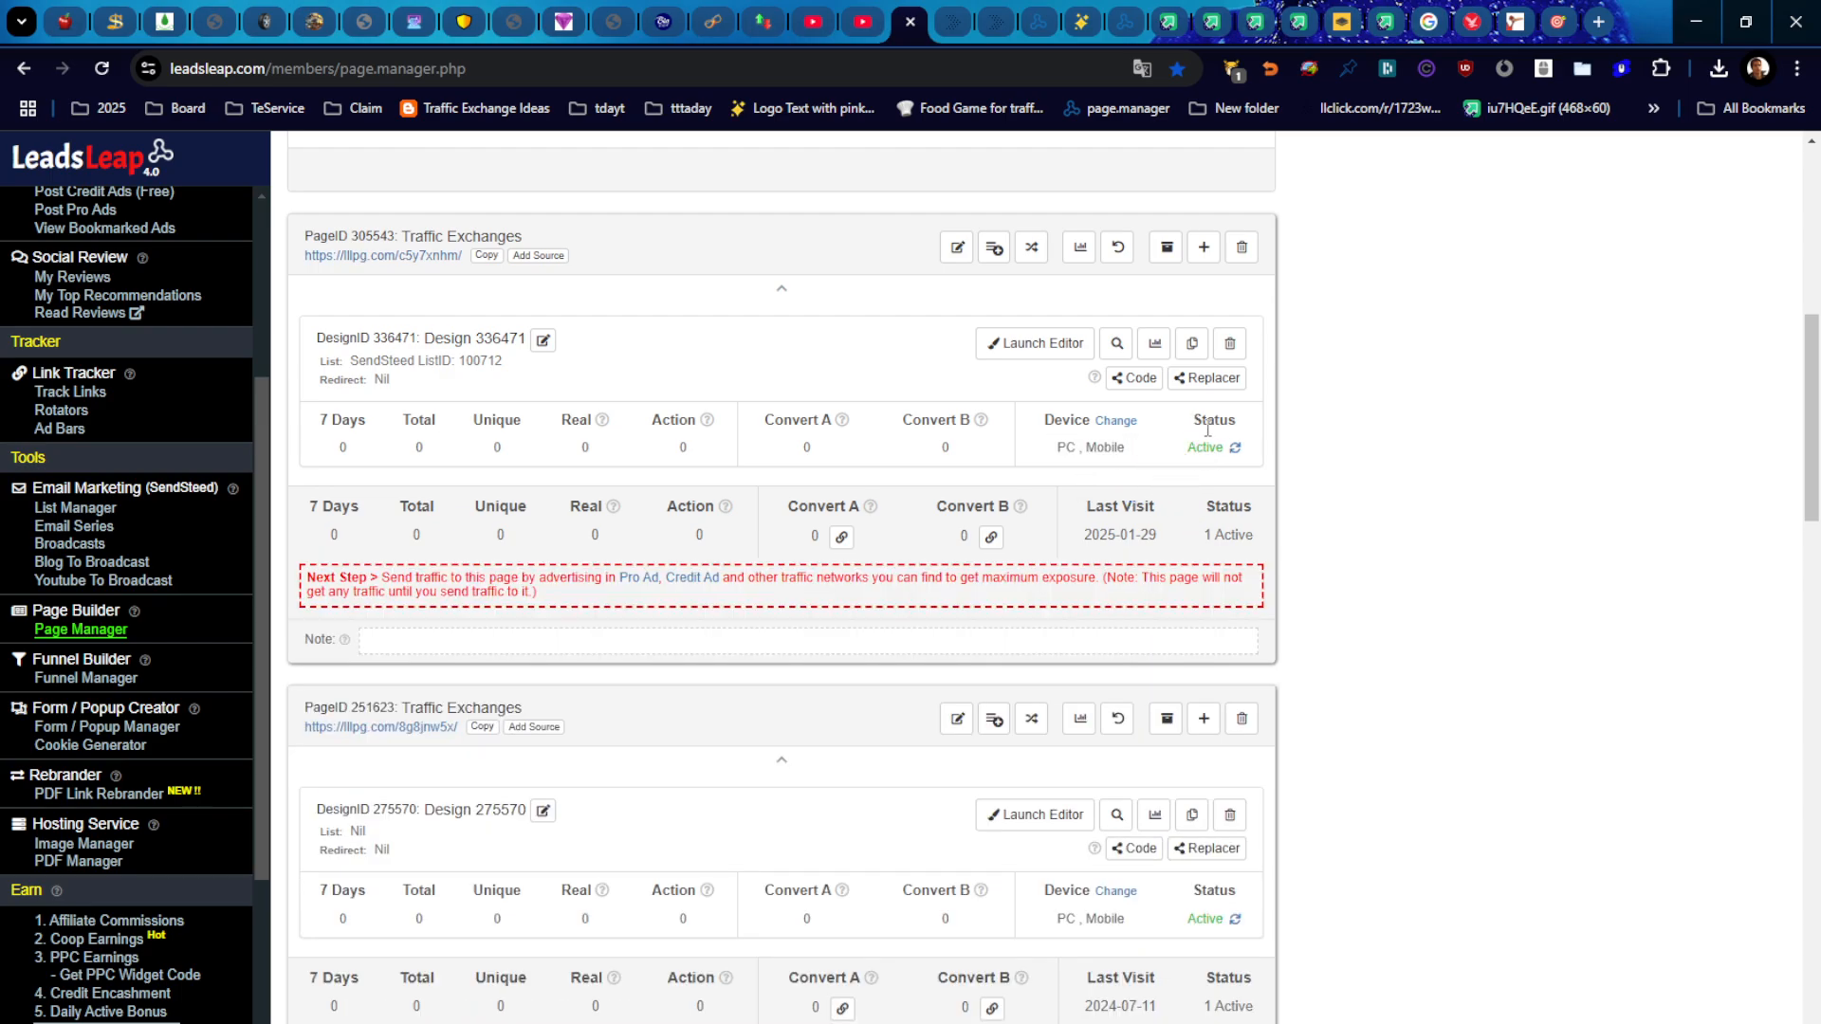
Step: Launch the editor for design 336471 and view the live Traffic Exchanges page through its public link
left_click(1010, 344)
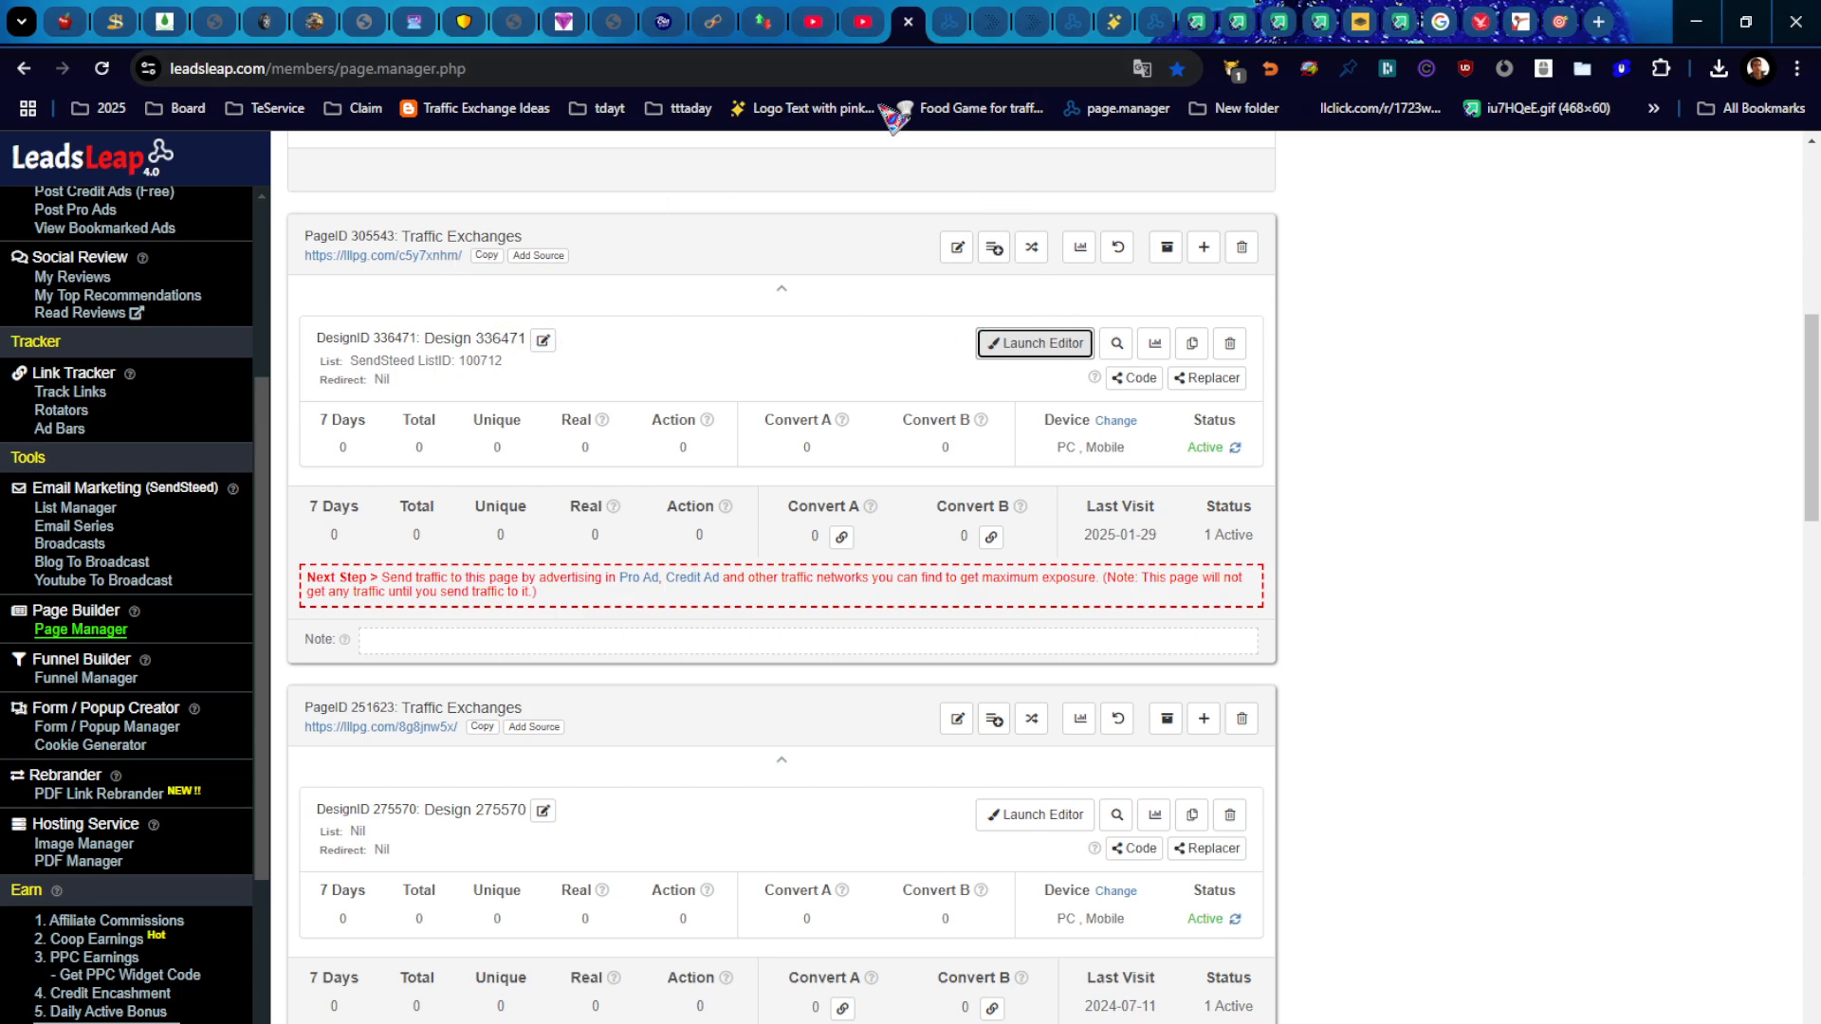
middle_click(444, 256)
middle_click(443, 255)
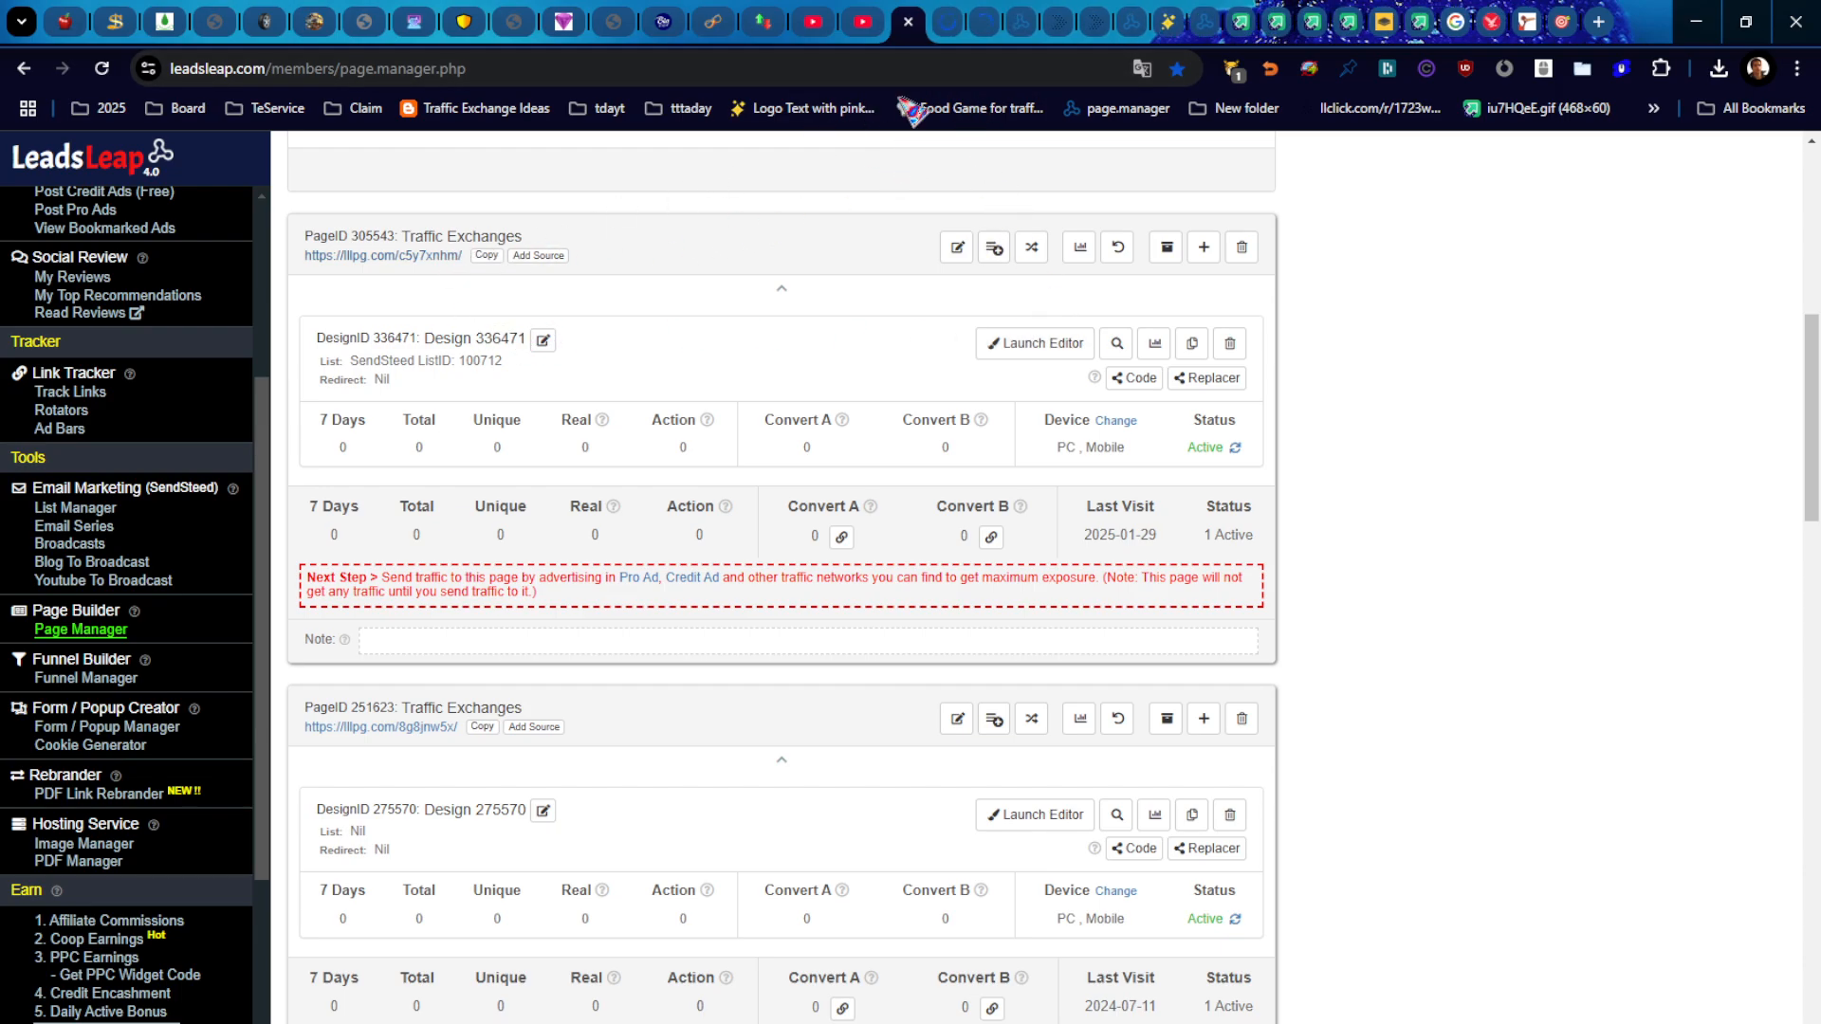
key("ctrl+Tab")
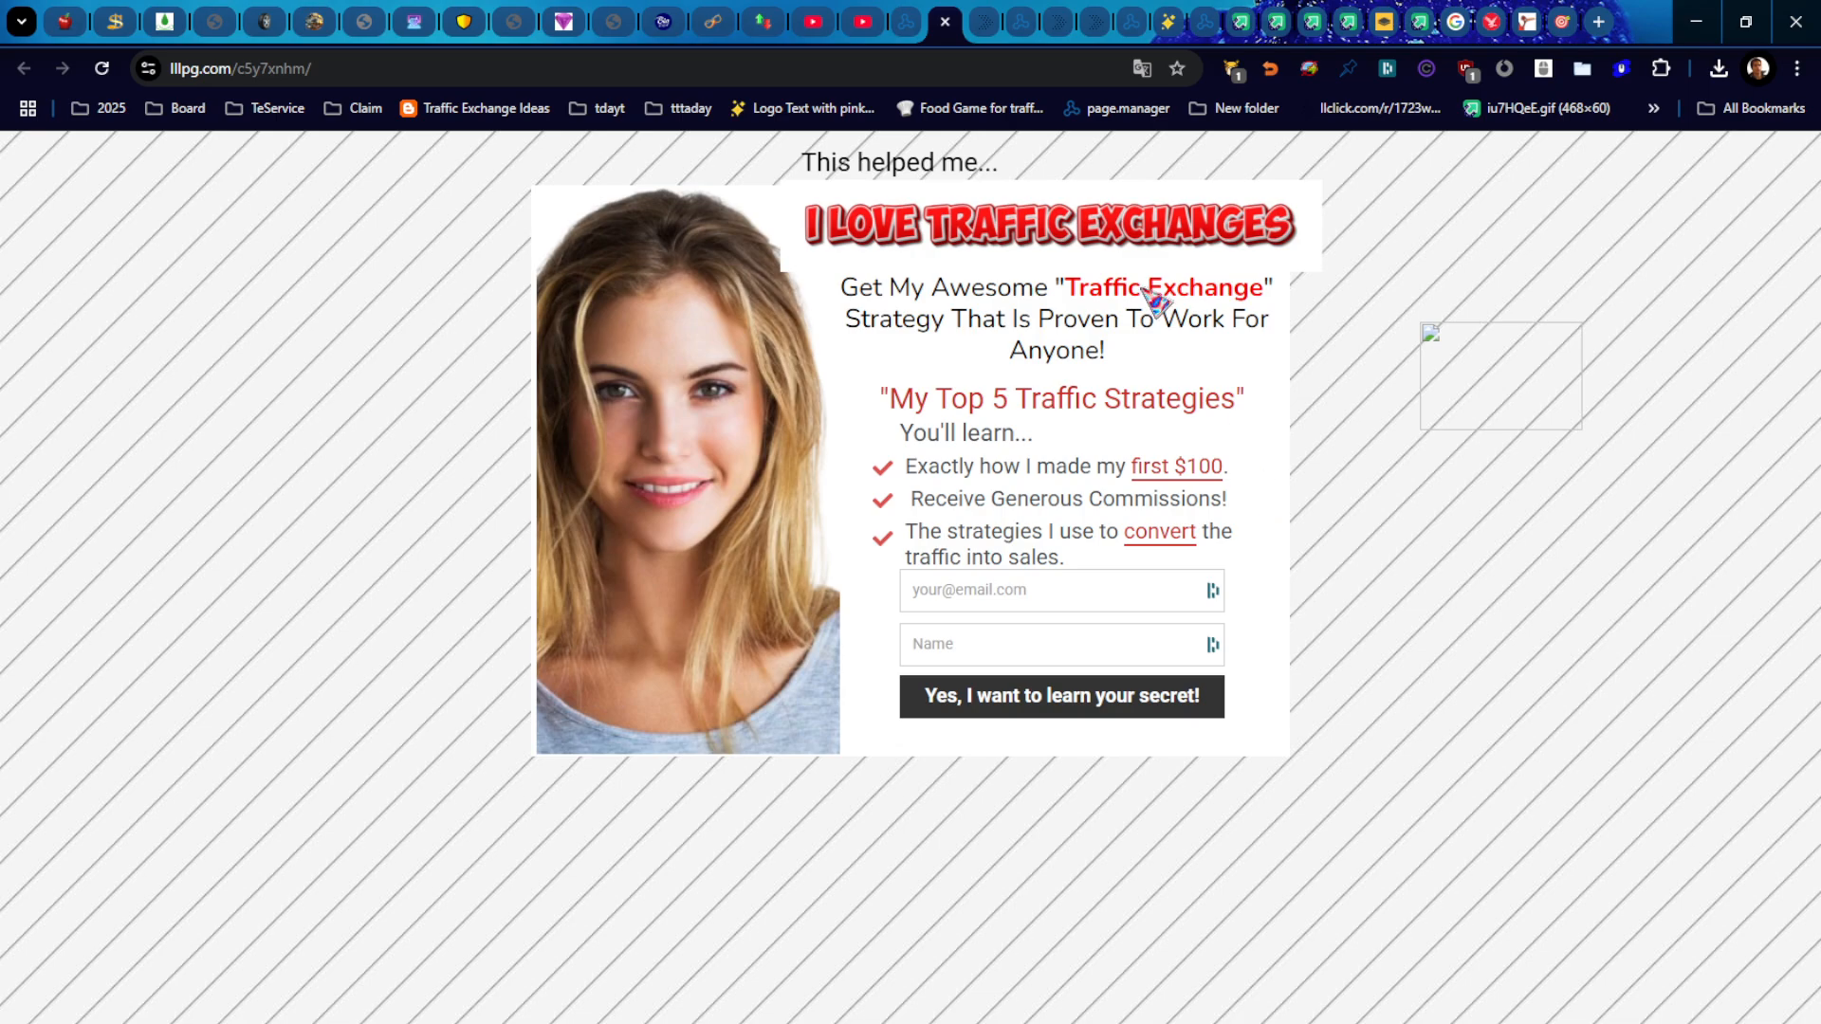
Step: Go through the open page builder pages to the "Do TE's Work?" design 20125 and open its full preview
left_click(1021, 34)
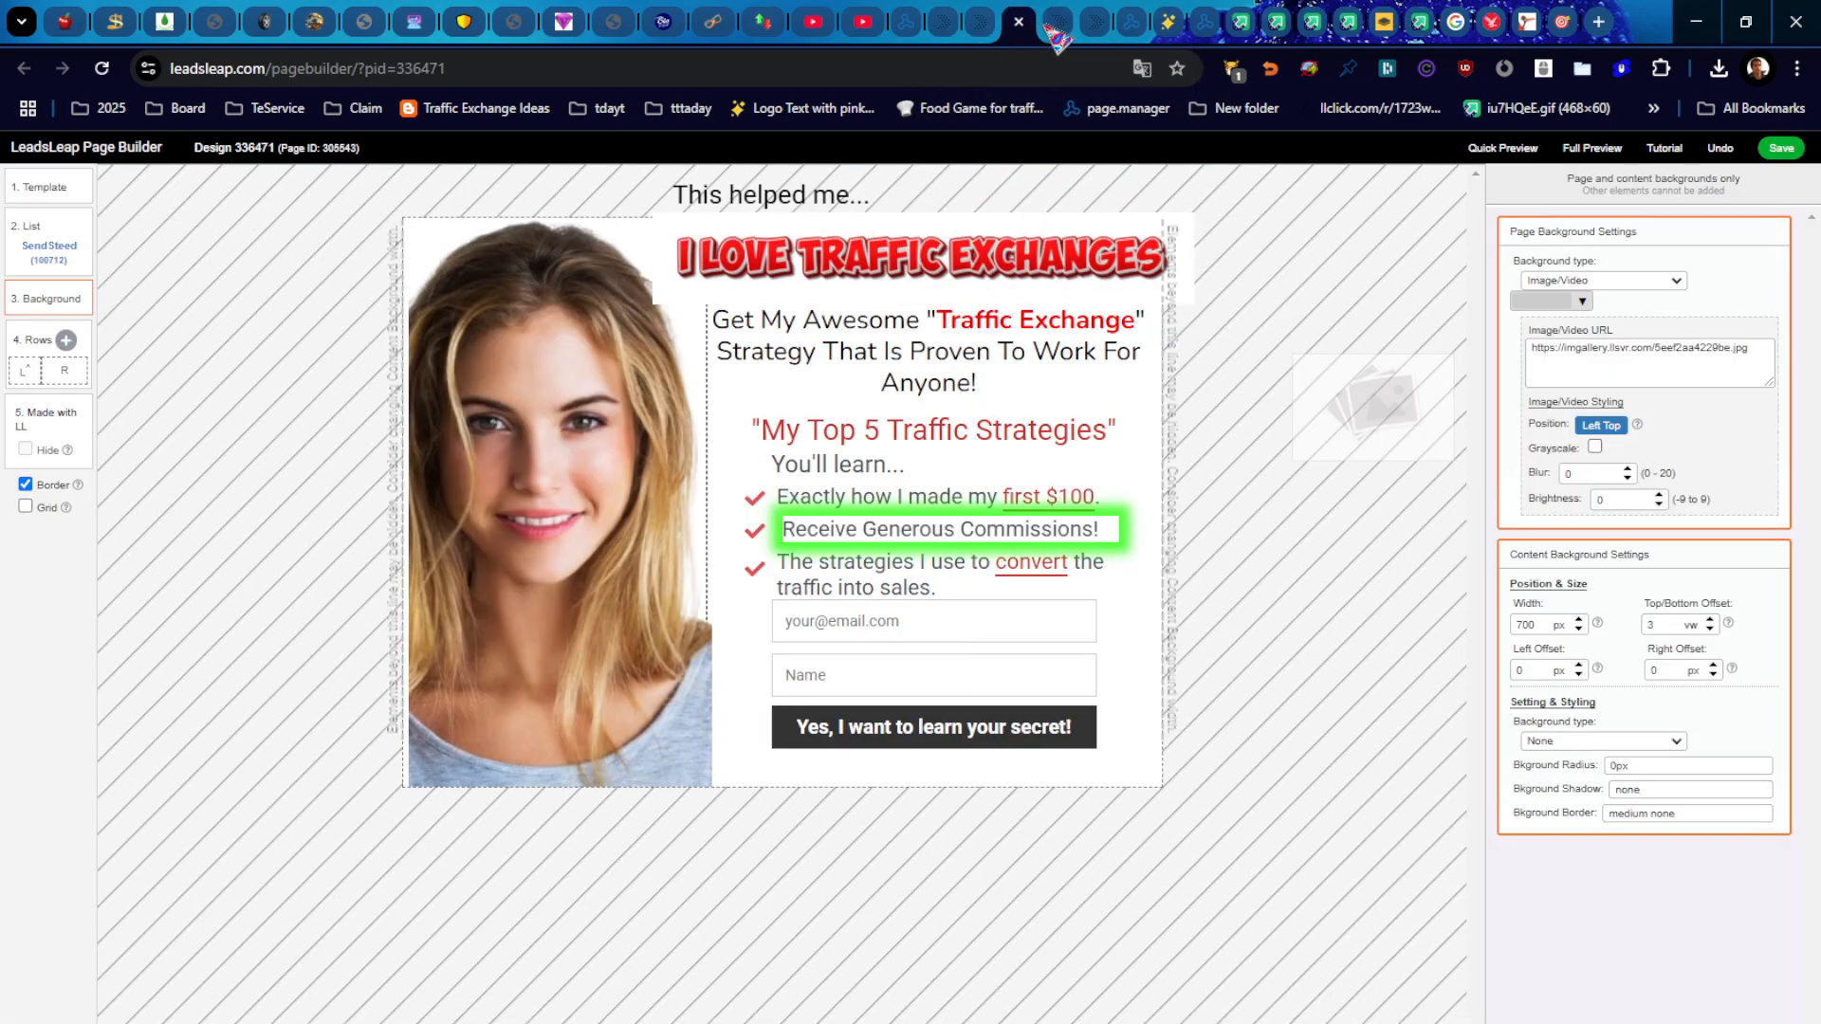
left_click(1057, 23)
left_click(1094, 23)
left_click(1130, 23)
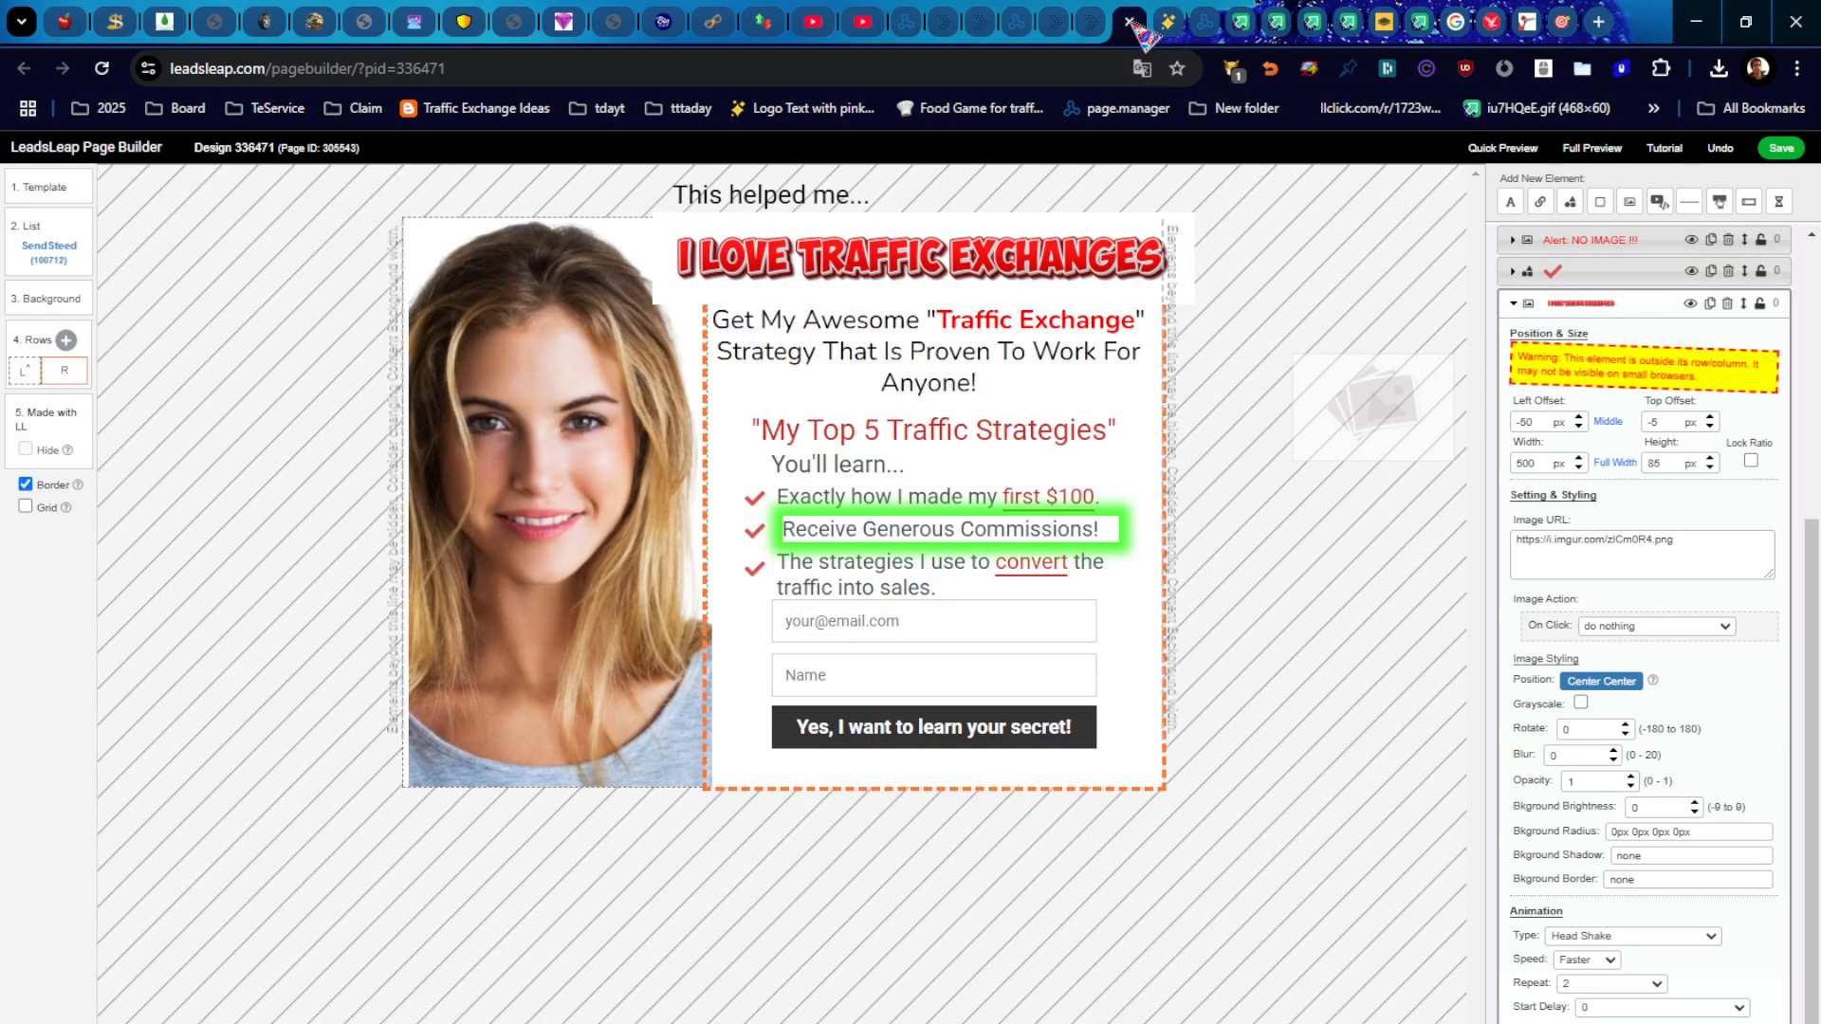
left_click(1205, 23)
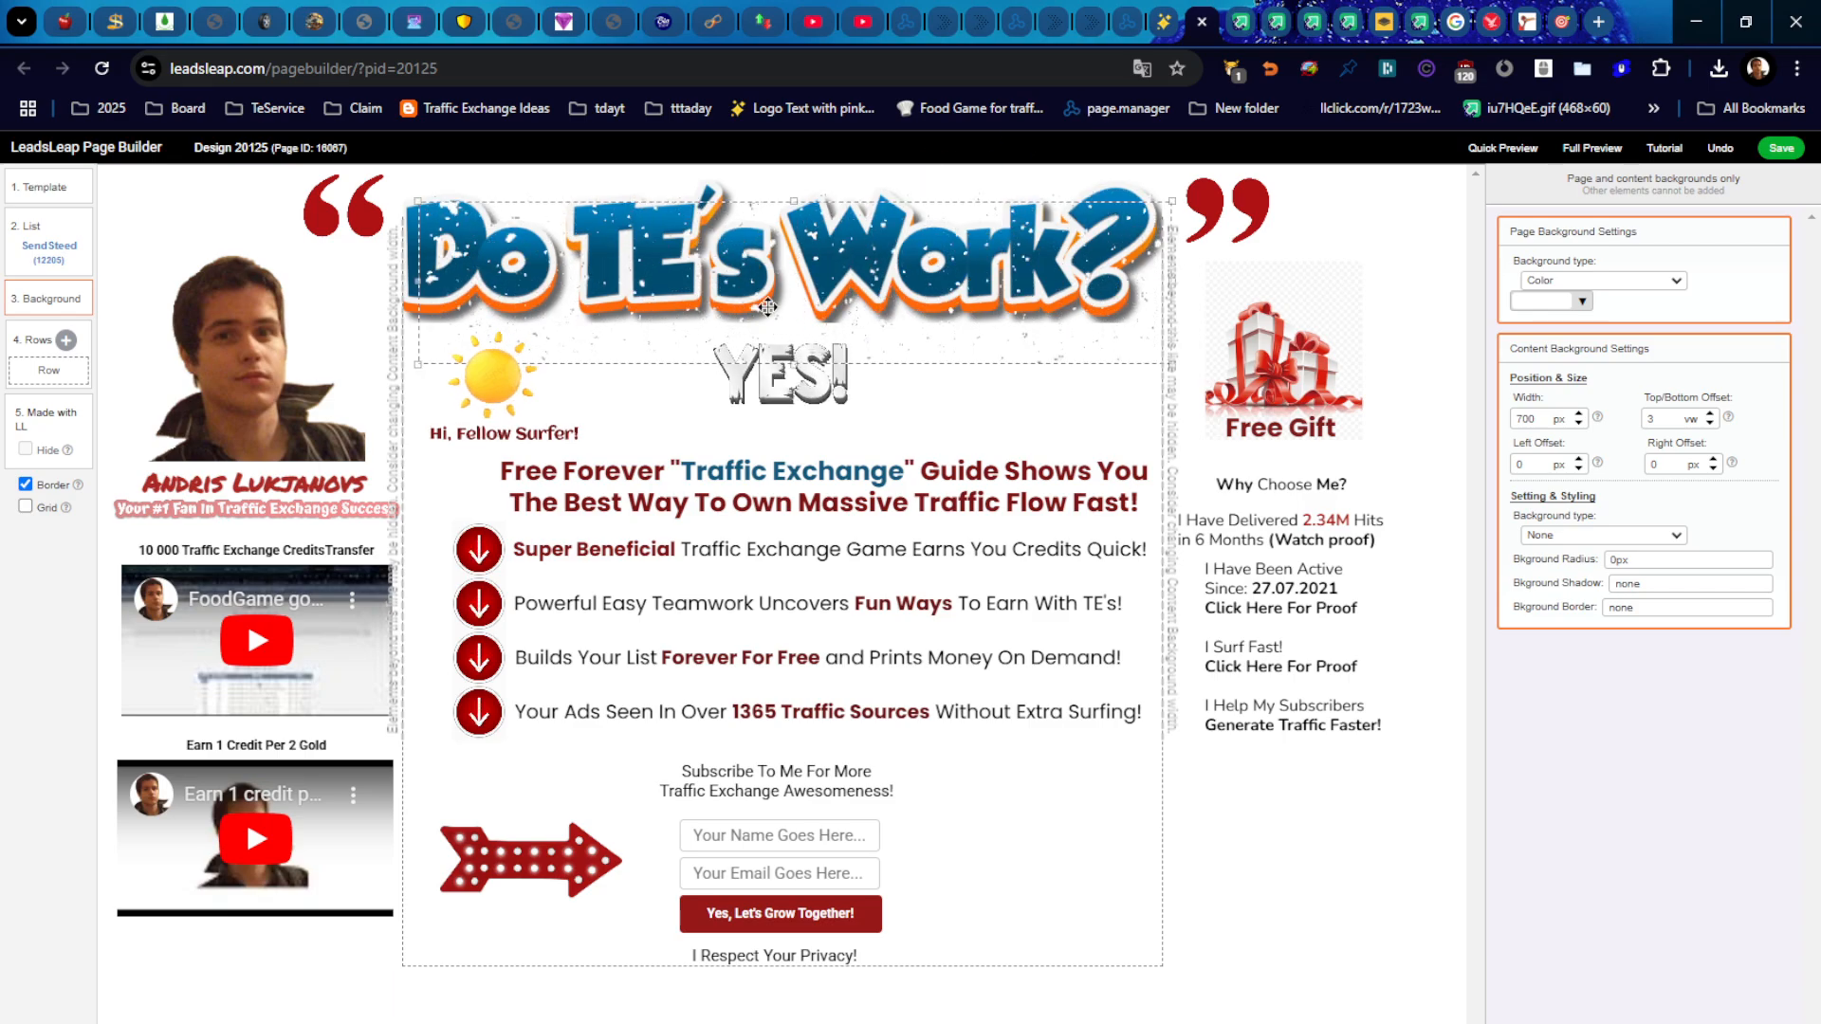
left_click(1592, 148)
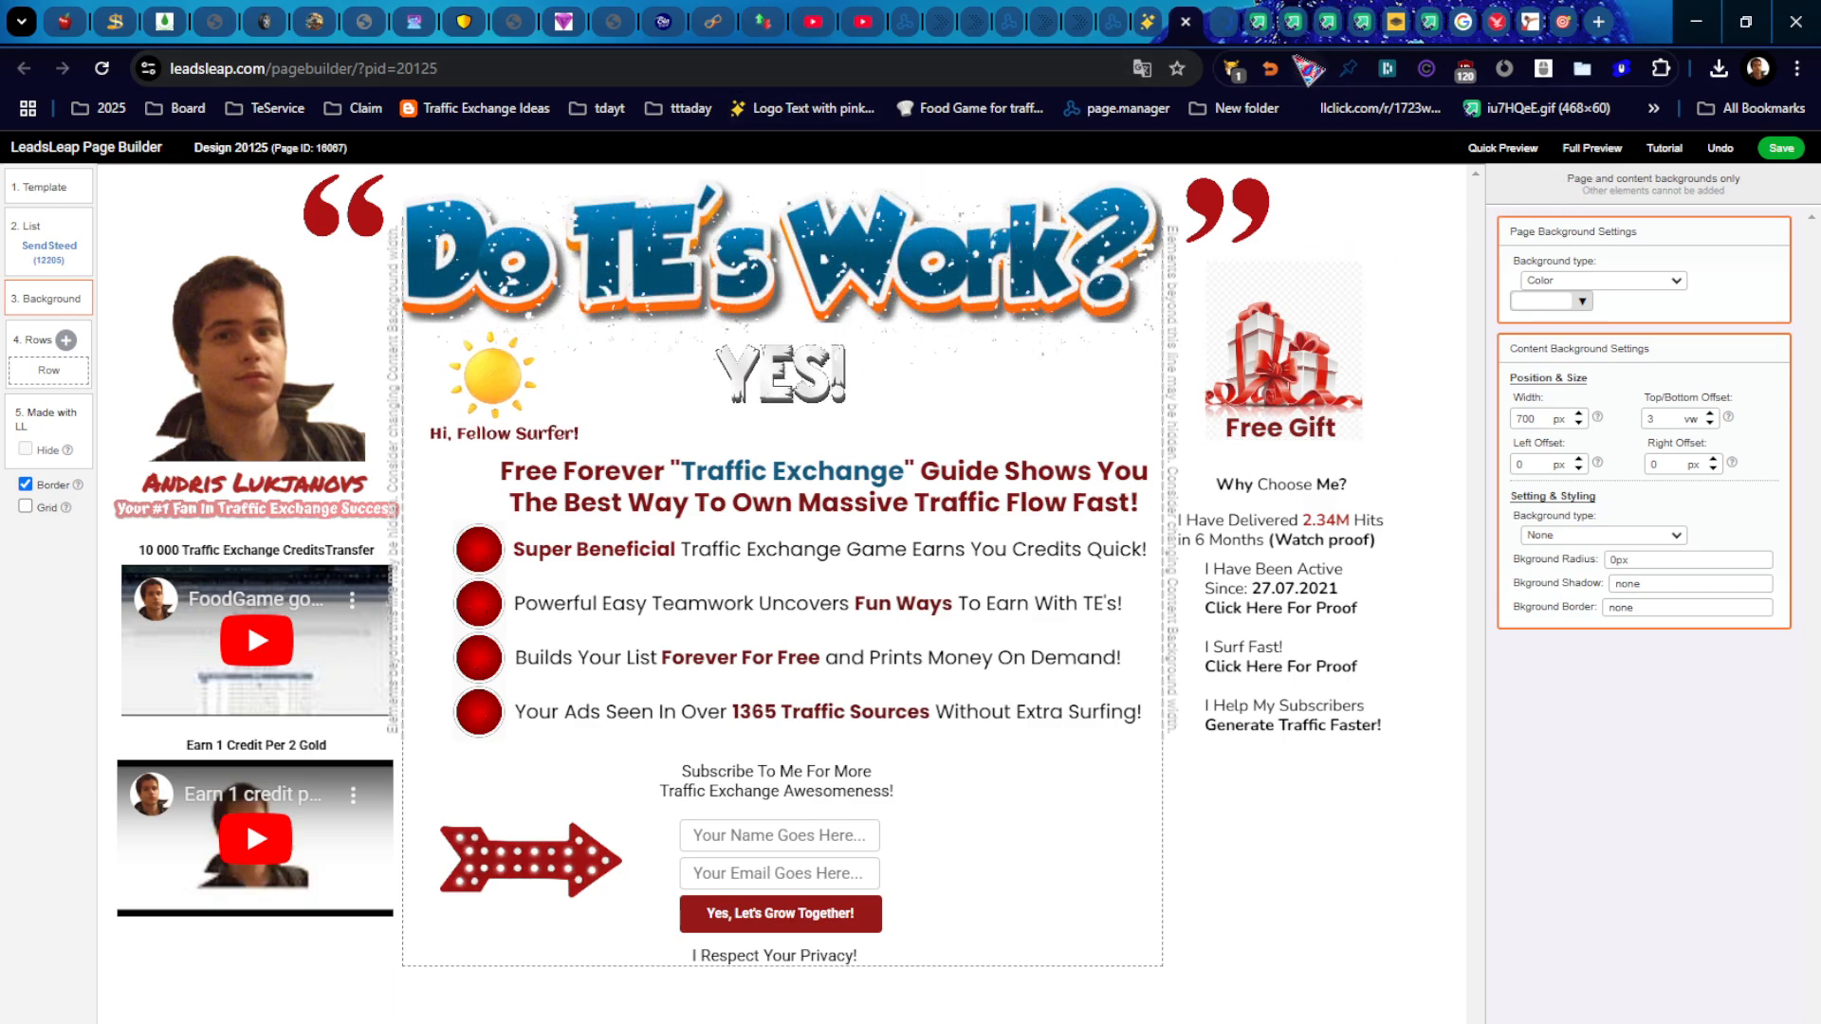